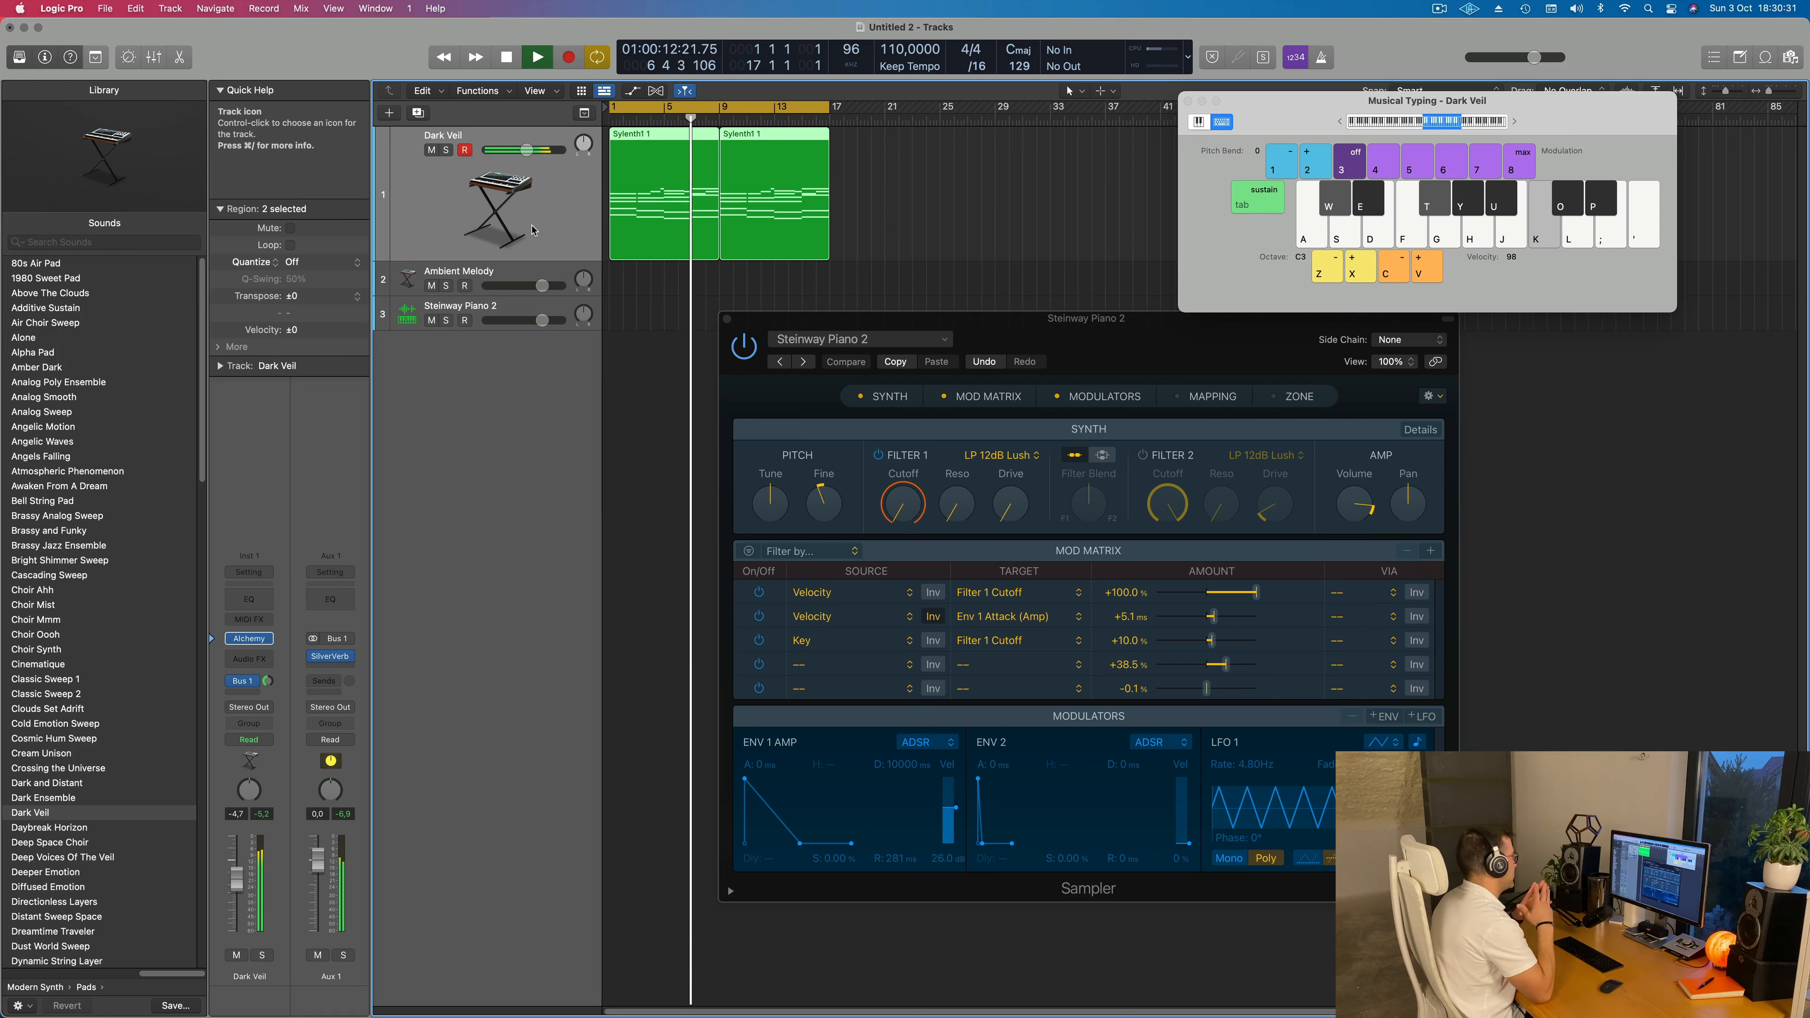
Play trial notes over the looping Dark Veil chords and stop playback
key("y")
key("u")
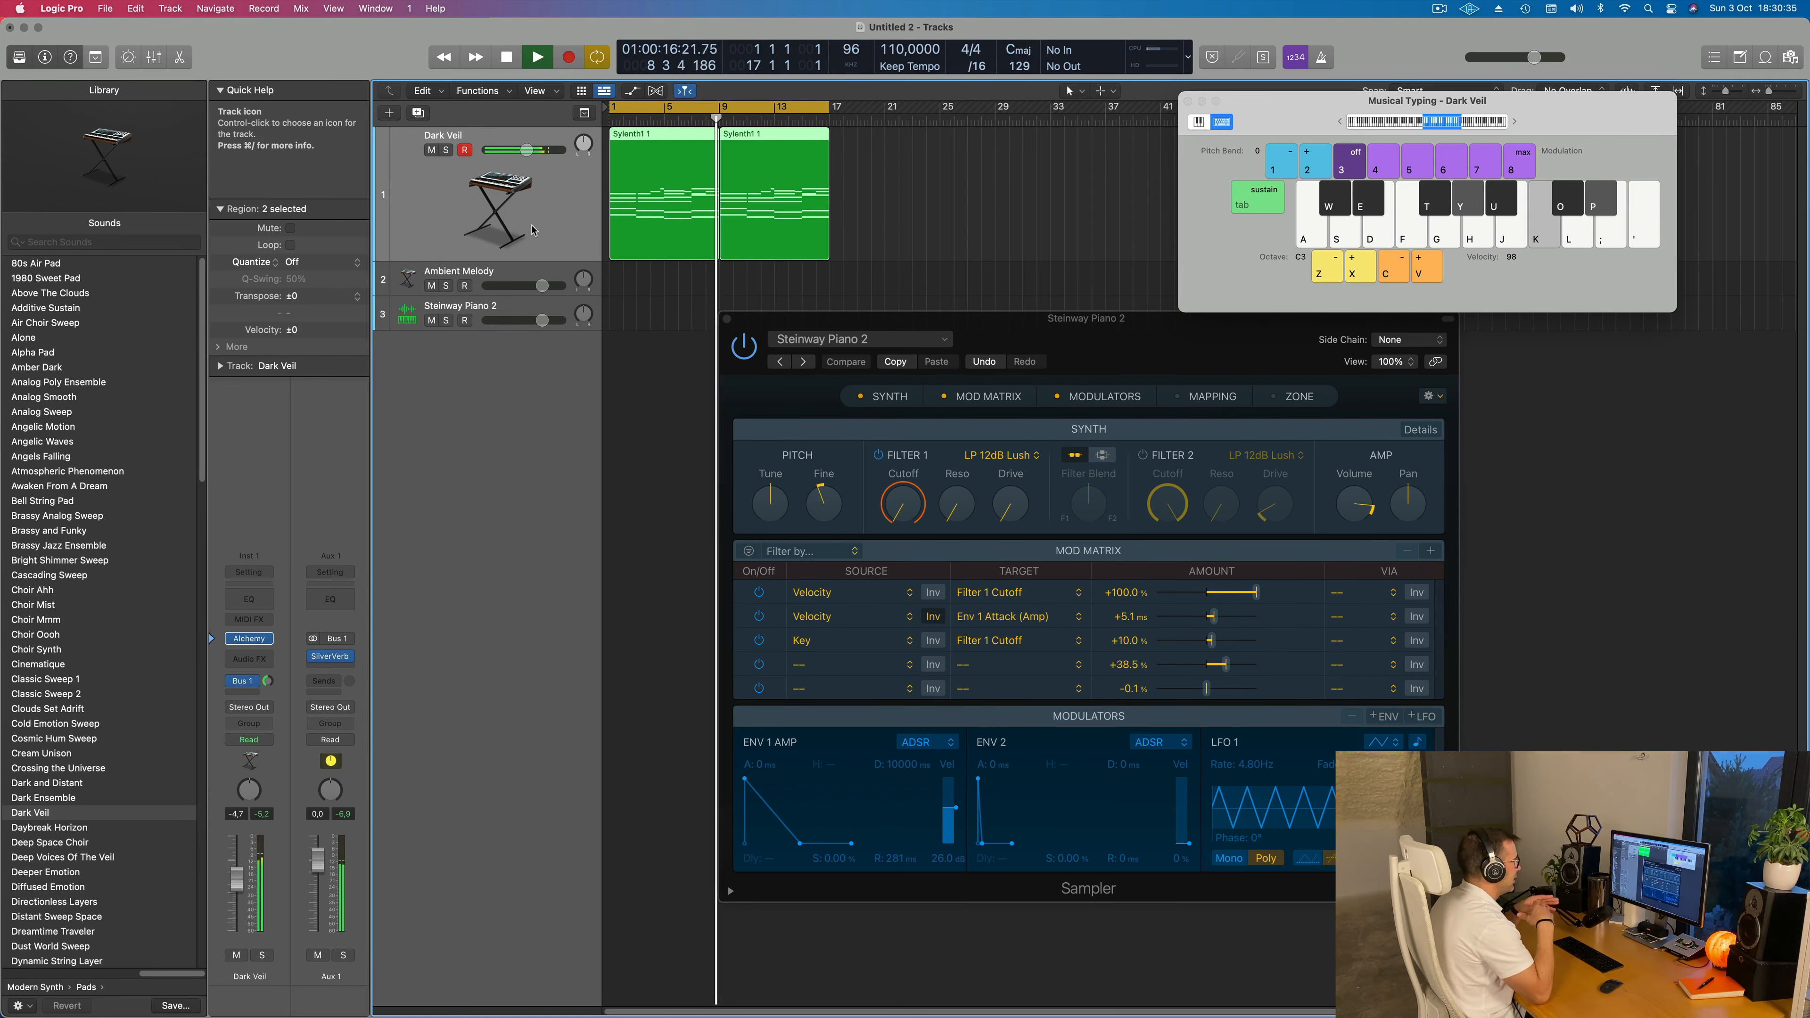
key("f")
key("u")
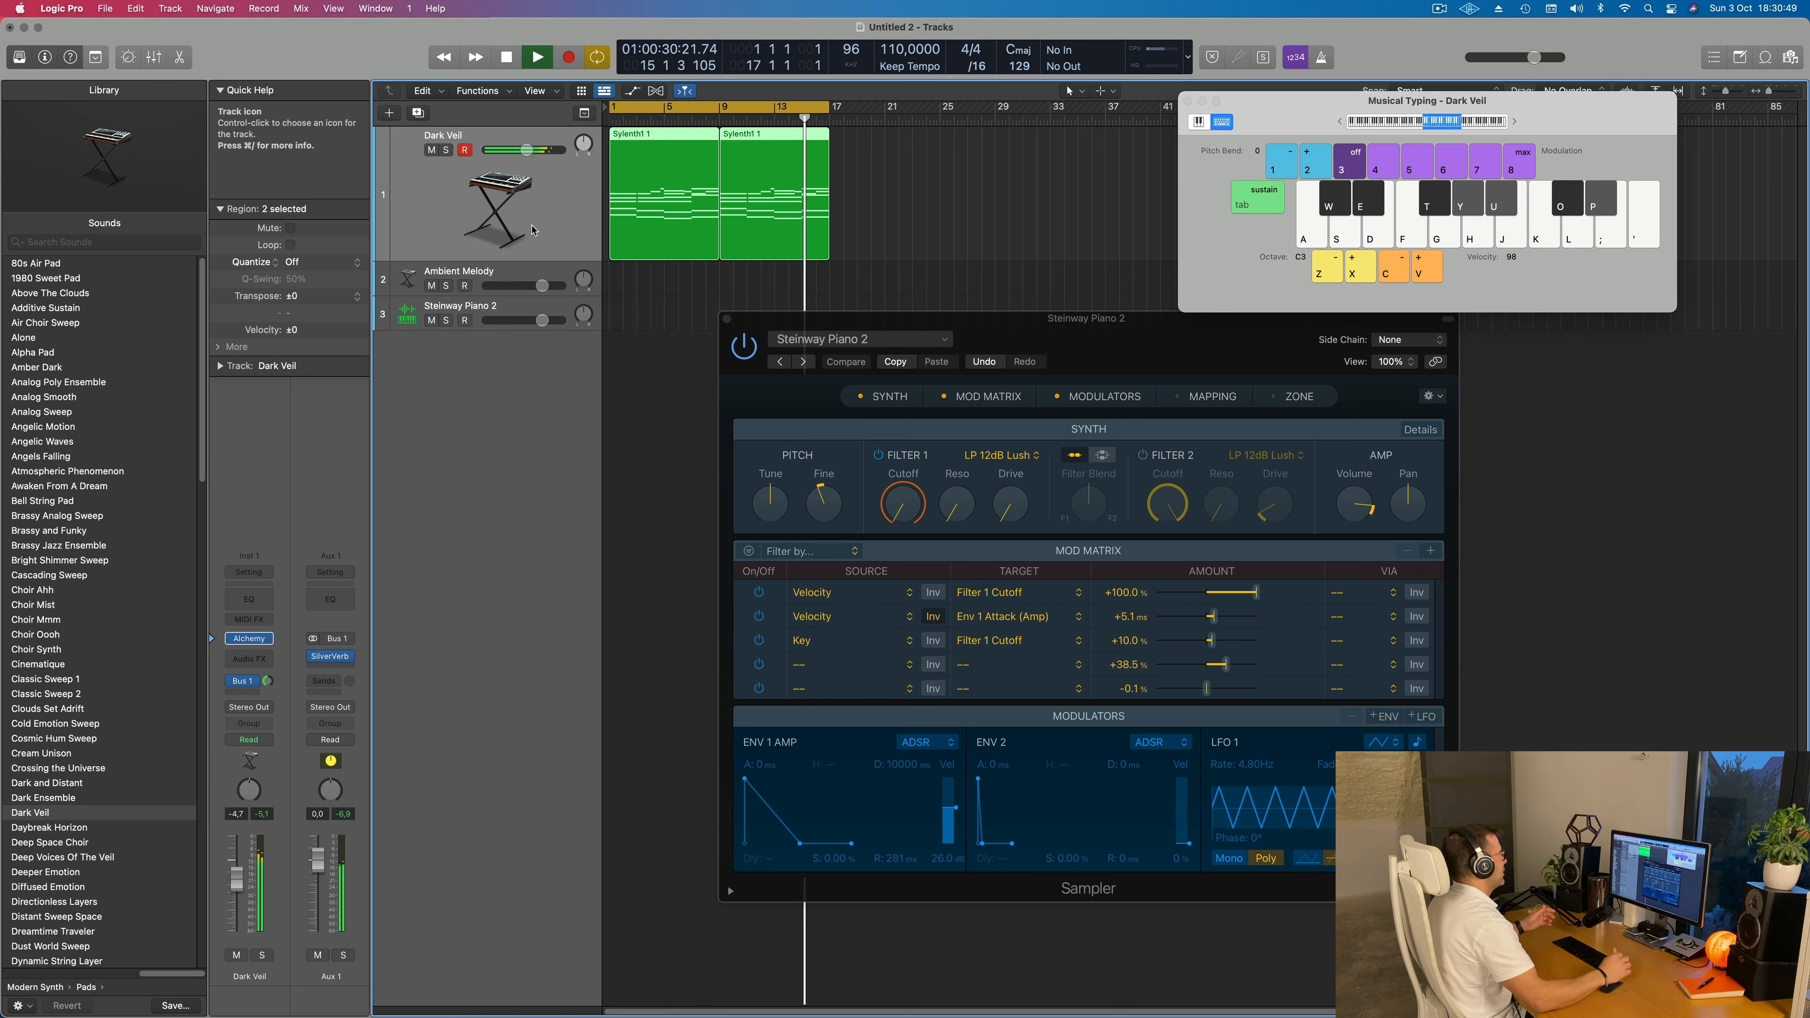
key("space")
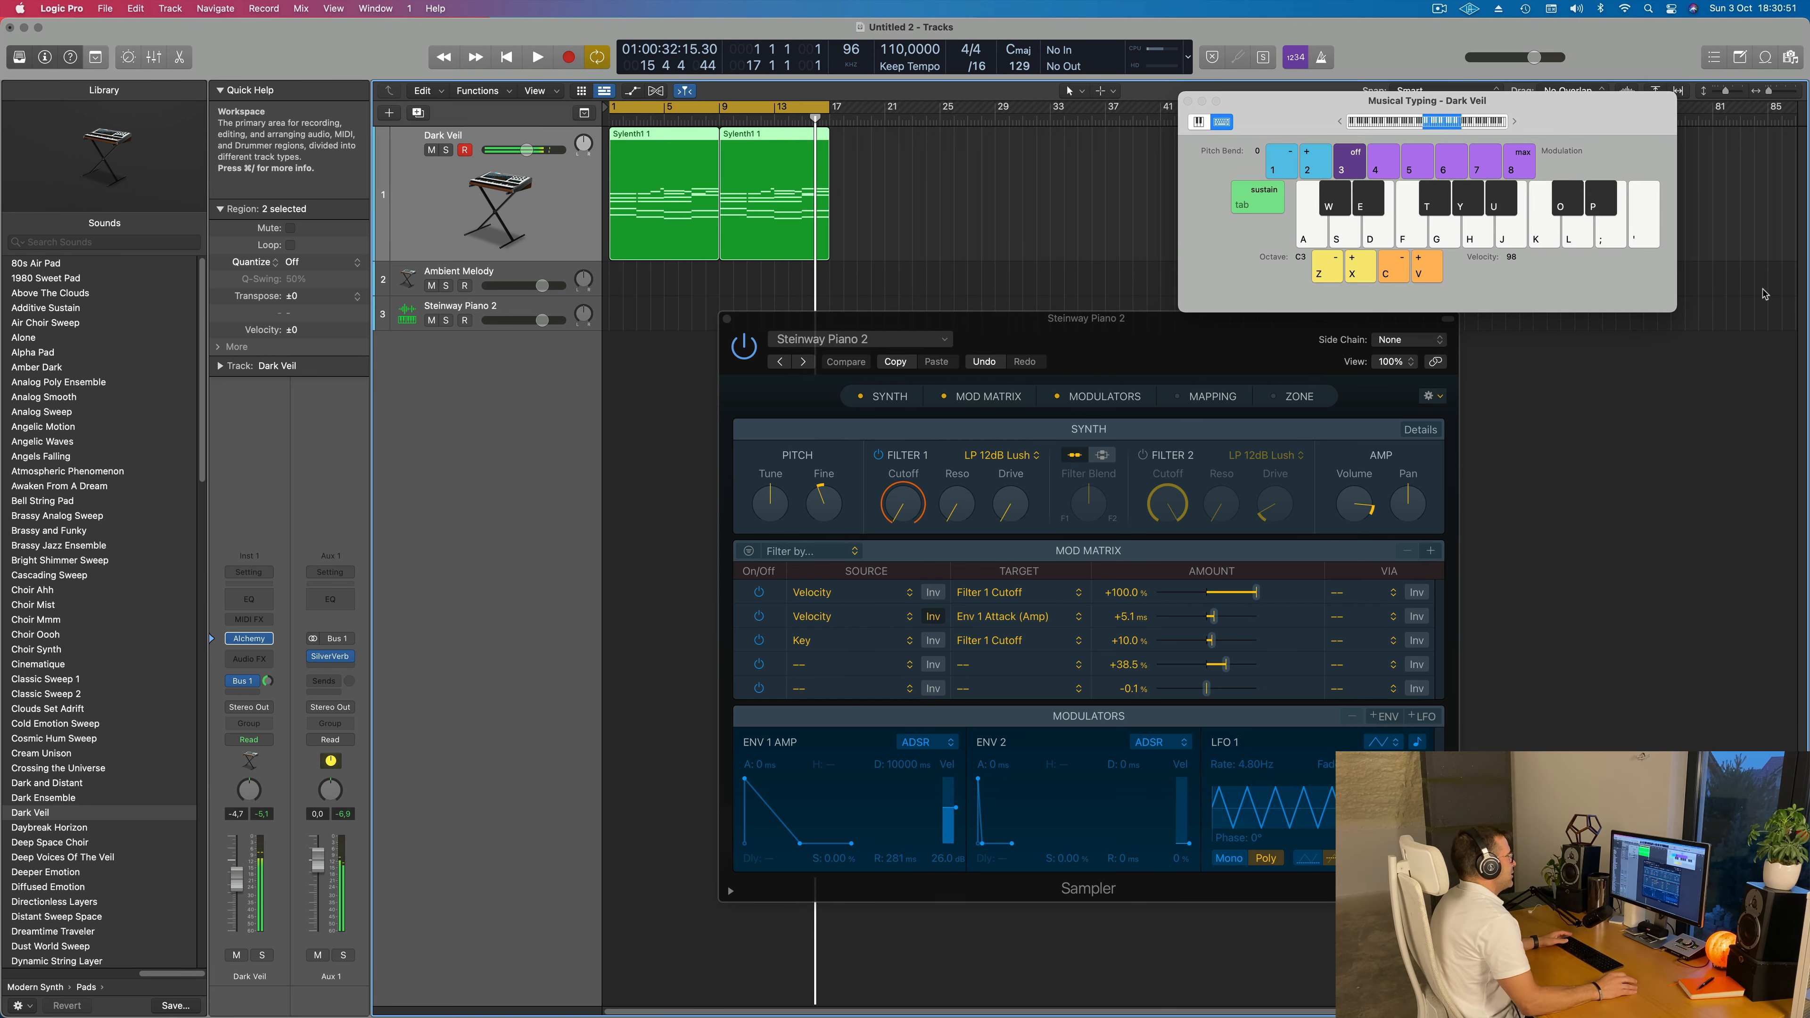
Duplicate the Dark Veil track with its settings and copy its first region onto the new track
left_click_drag(1156, 350, 1098, 409)
left_click(925, 192)
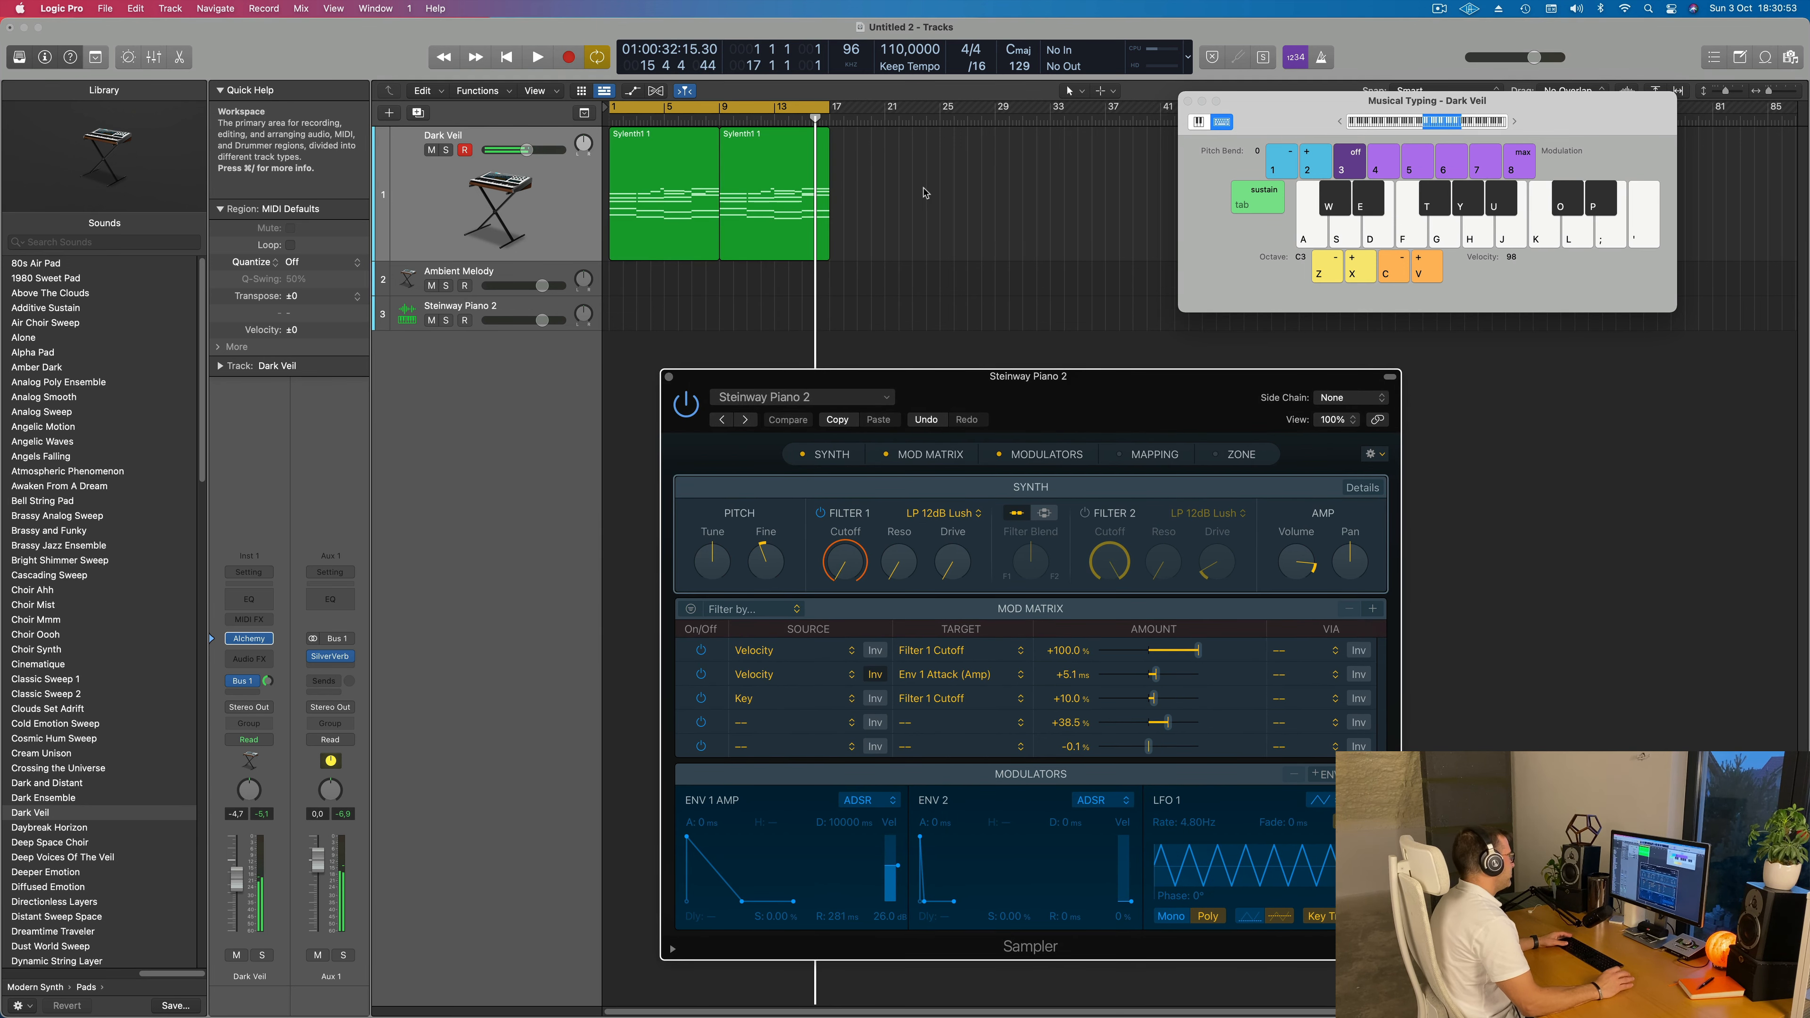
key("space")
key("space")
key("super+d")
left_click_drag(664, 171, 664, 307)
Open the copied region in the Piano Roll and delete every note except the lowest bass line
left_click(180, 57)
left_click_drag(926, 377, 1298, 454)
scroll(702, 871, "down", 3)
scroll(663, 911, "up", 1)
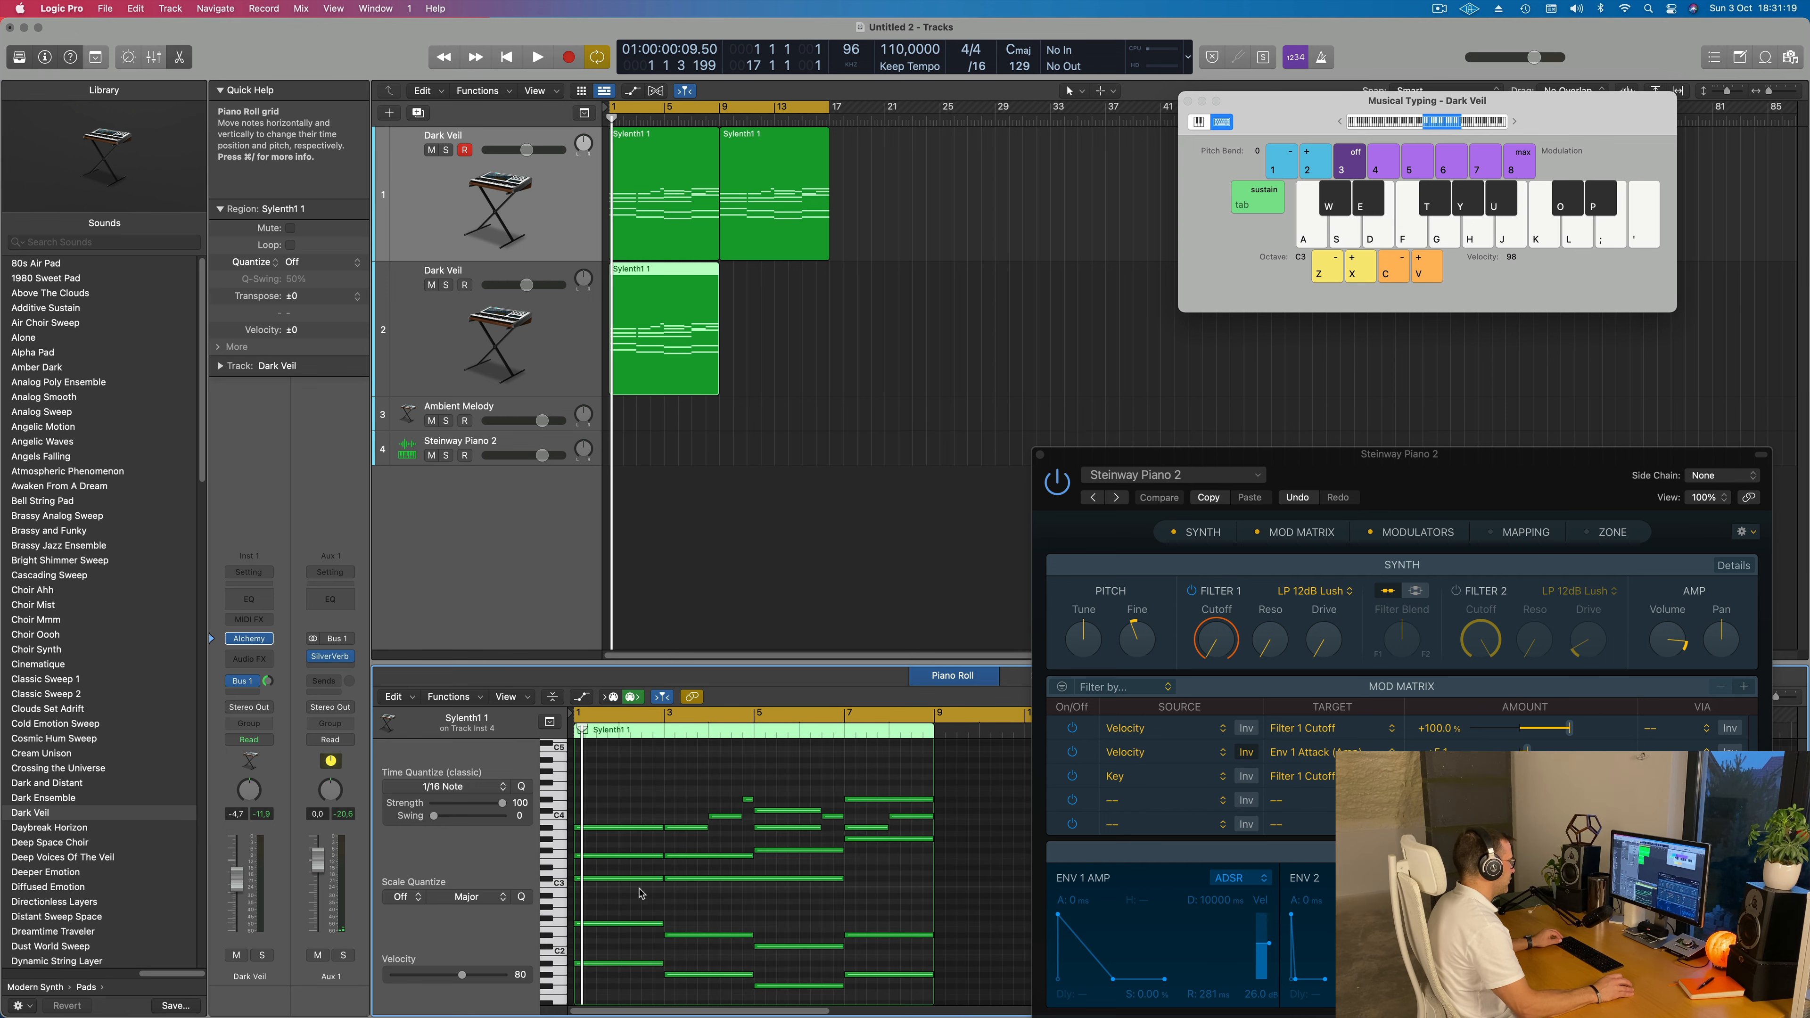
left_click_drag(634, 894, 881, 789)
key("Delete")
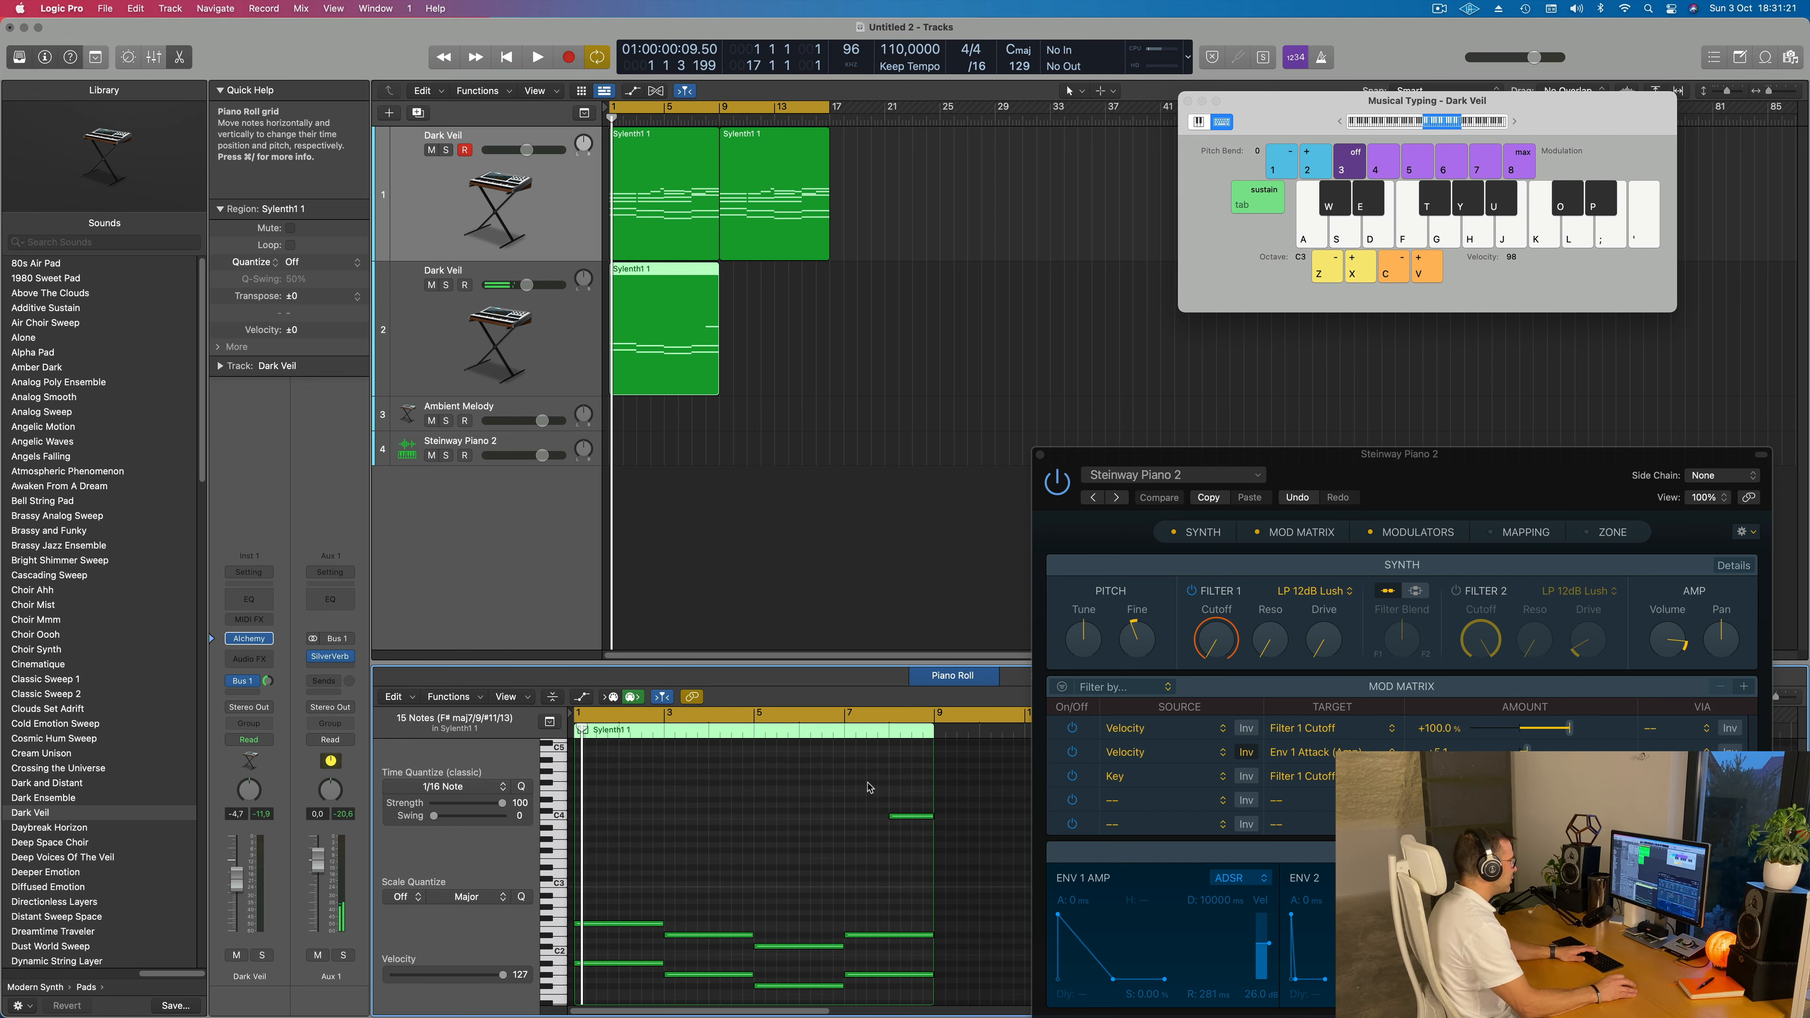
left_click_drag(661, 906, 868, 957)
key("Delete")
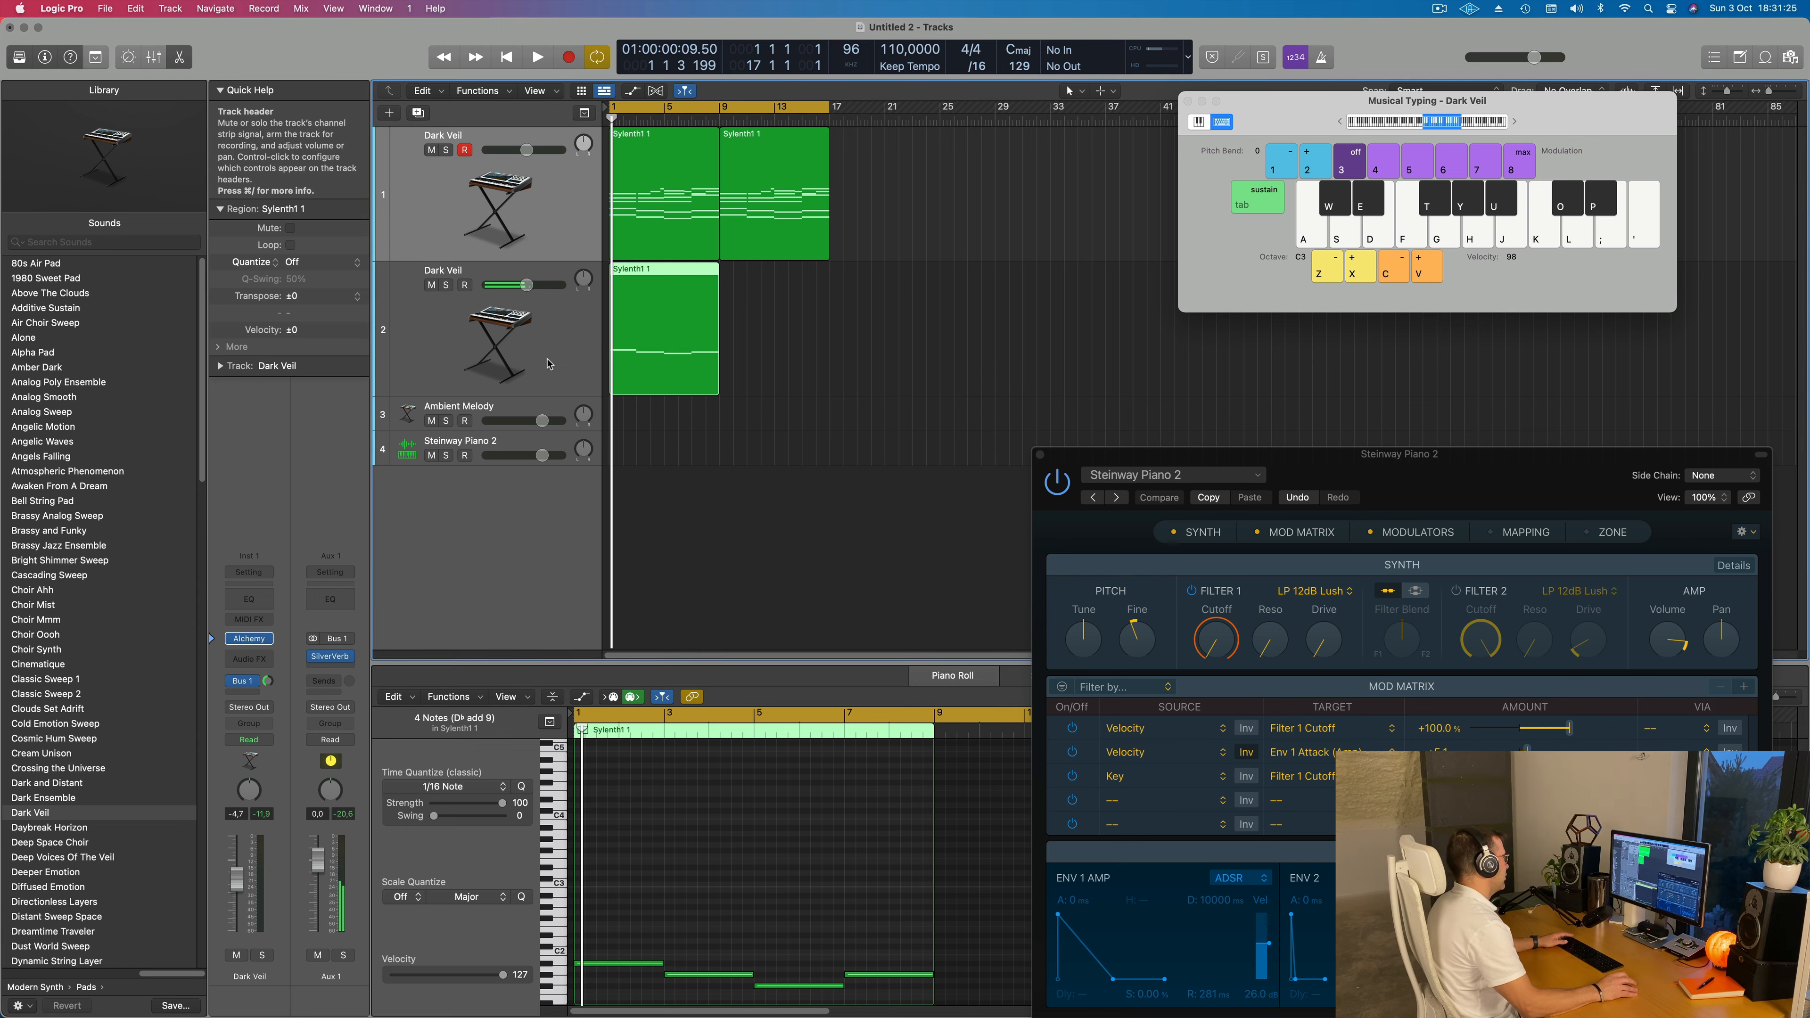
Select the duplicated track and briefly play back its remaining bass notes
left_click(549, 364)
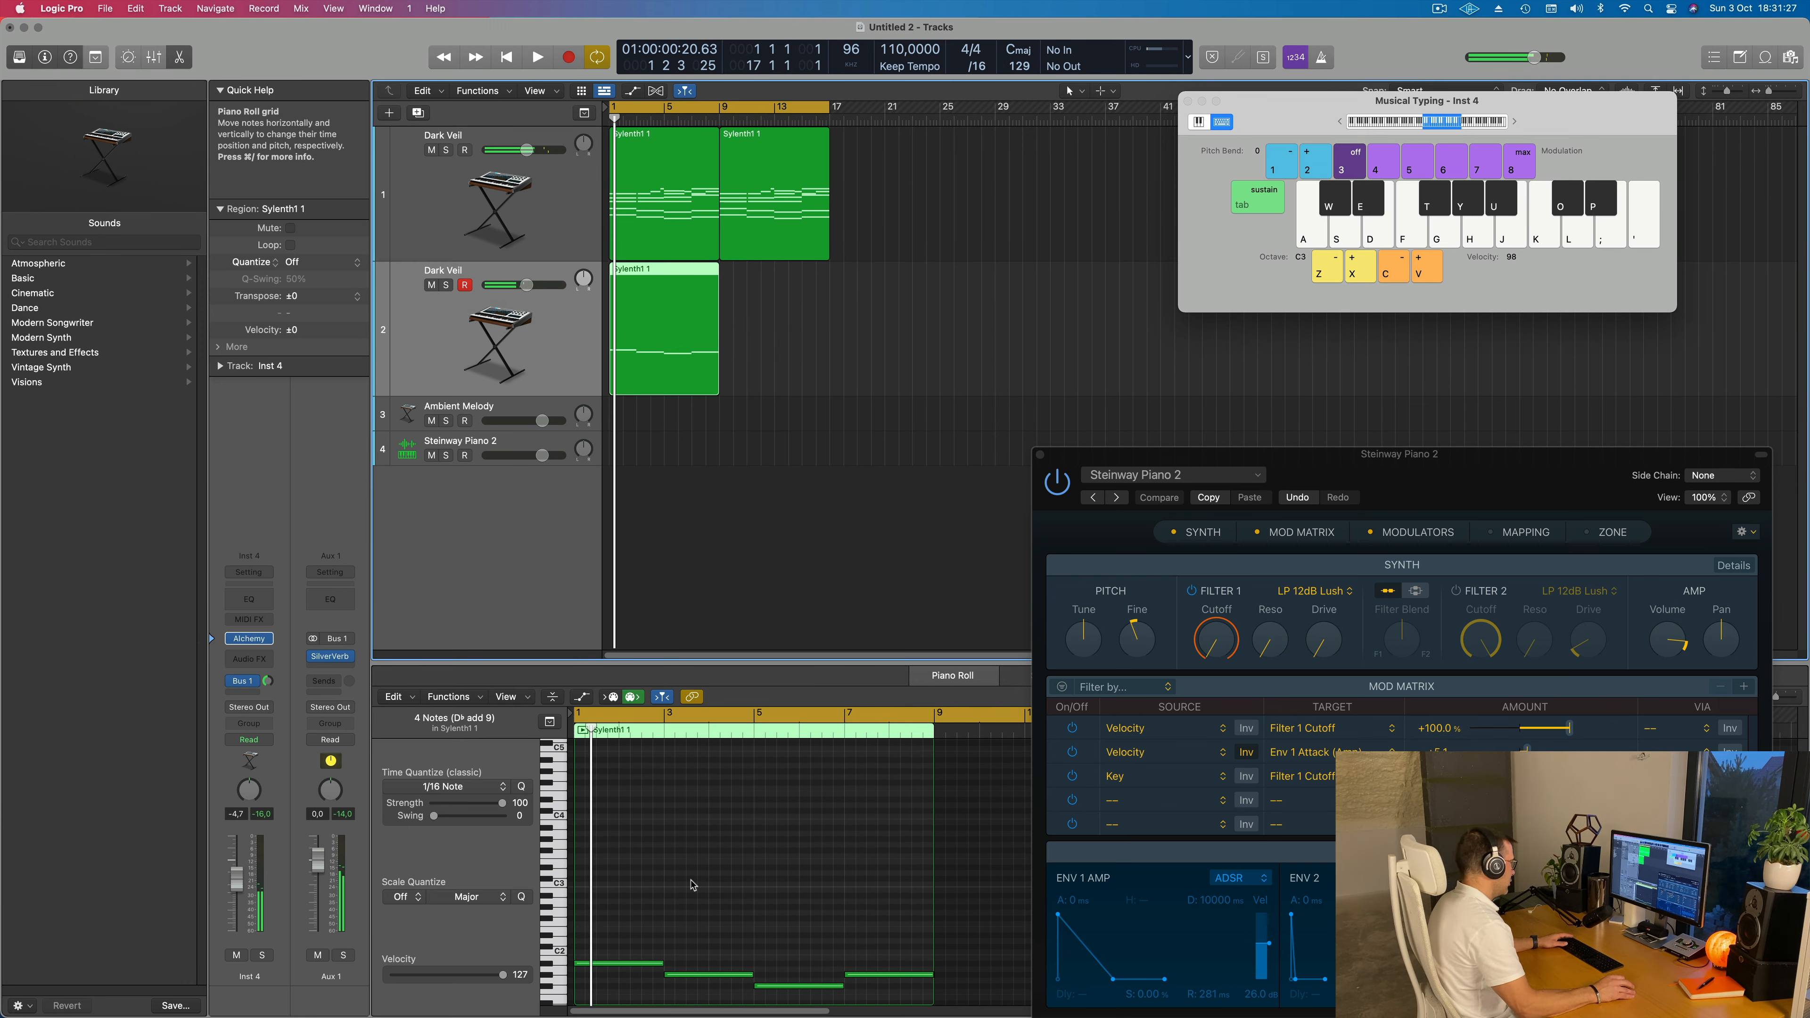
scroll(693, 885, "down", 5)
key("space")
key("space")
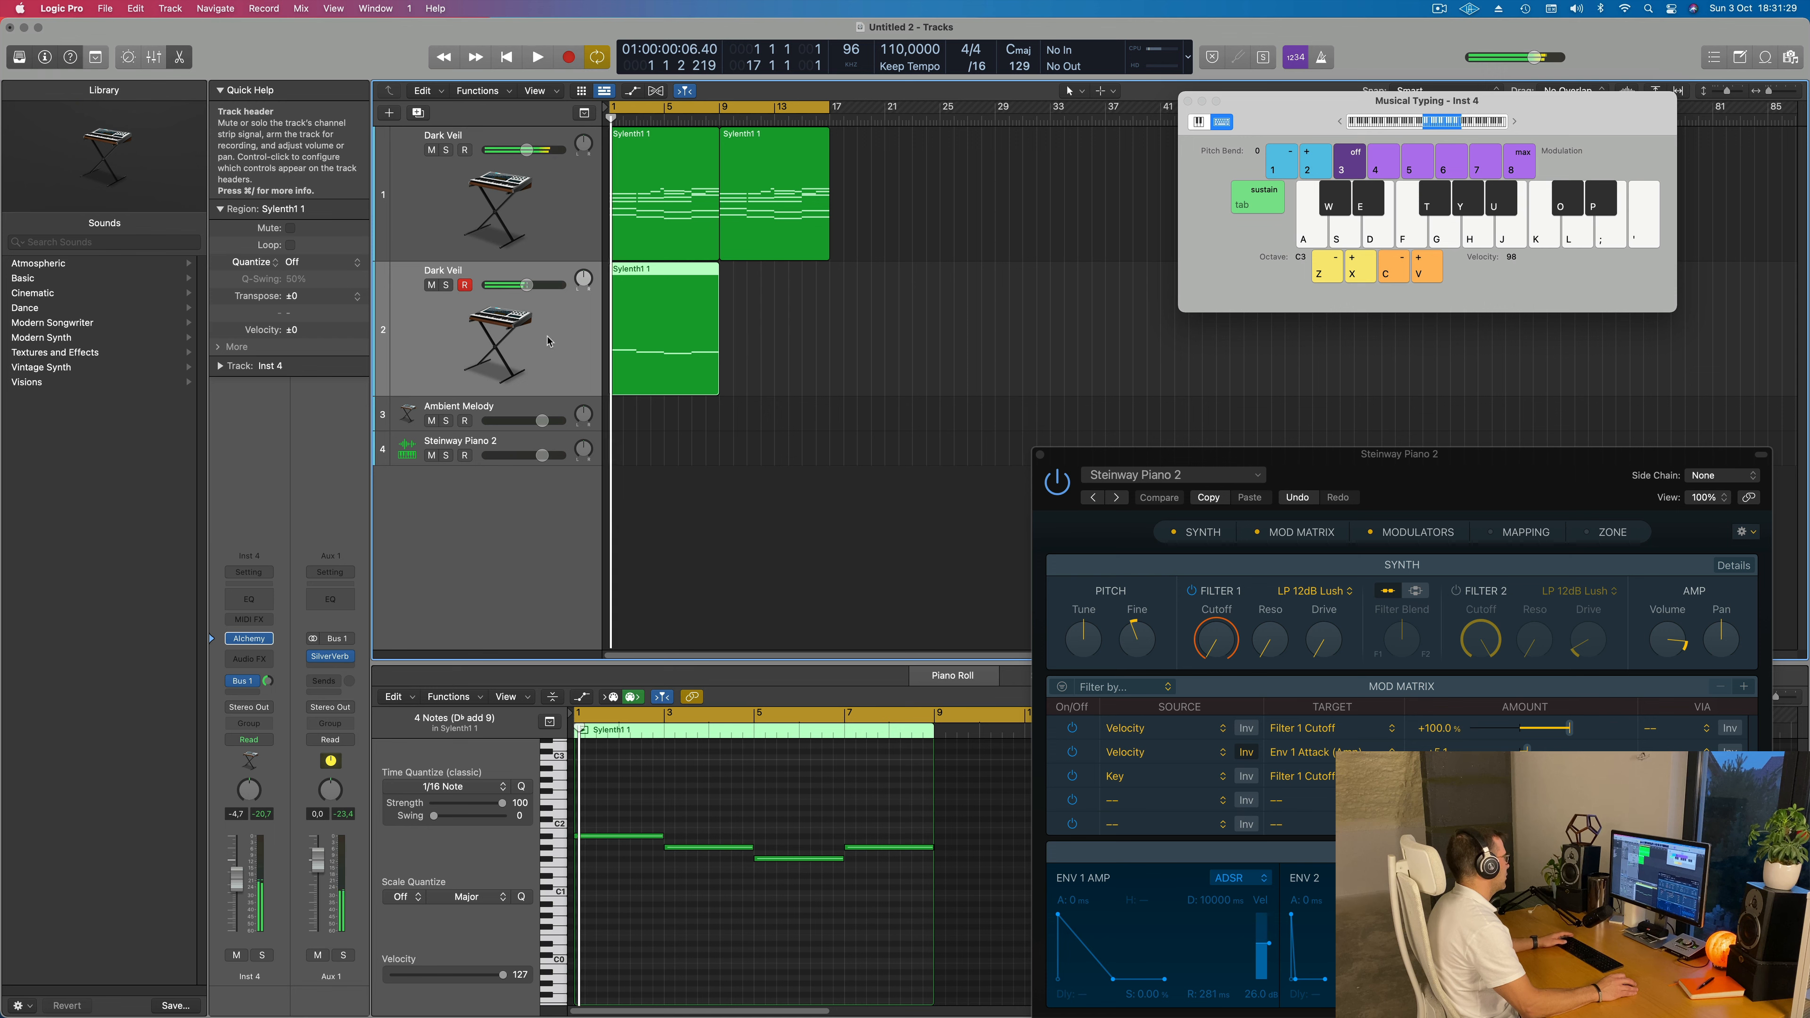
Open the duplicated track's Alchemy synth and browse its presets in the Bass category
left_click(249, 640)
left_click_drag(1063, 216, 1248, 307)
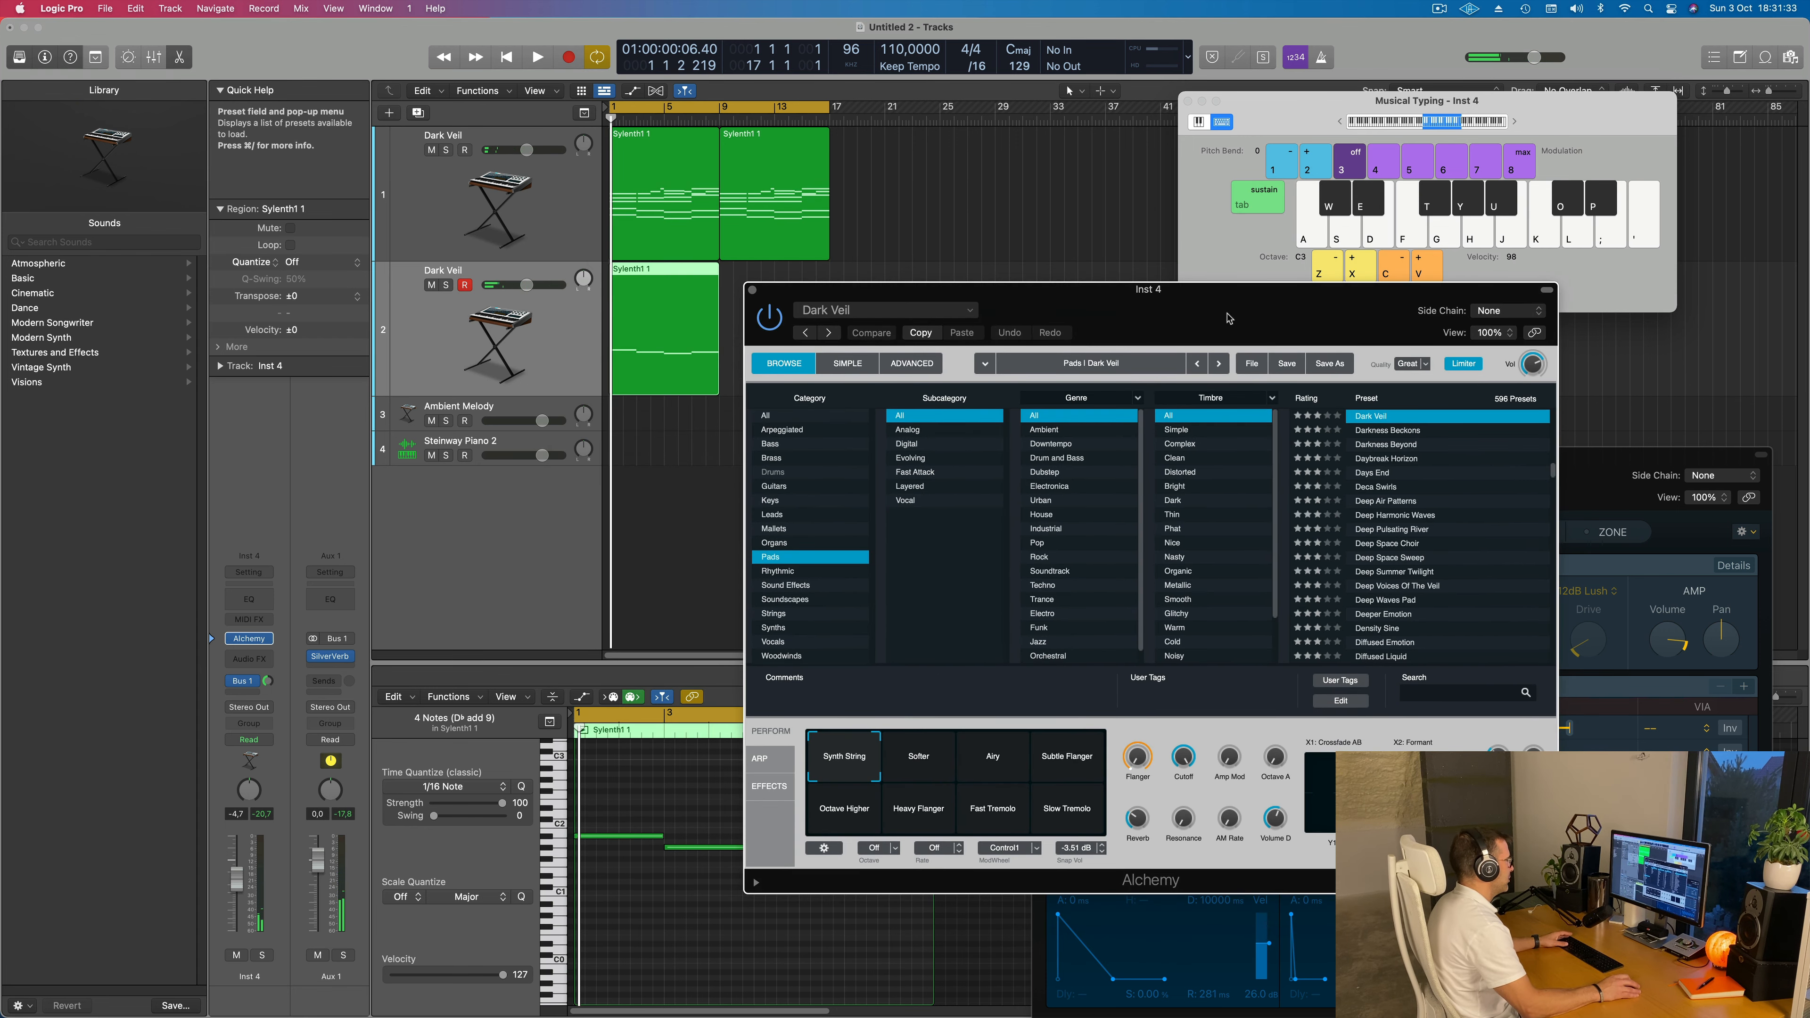
left_click(777, 447)
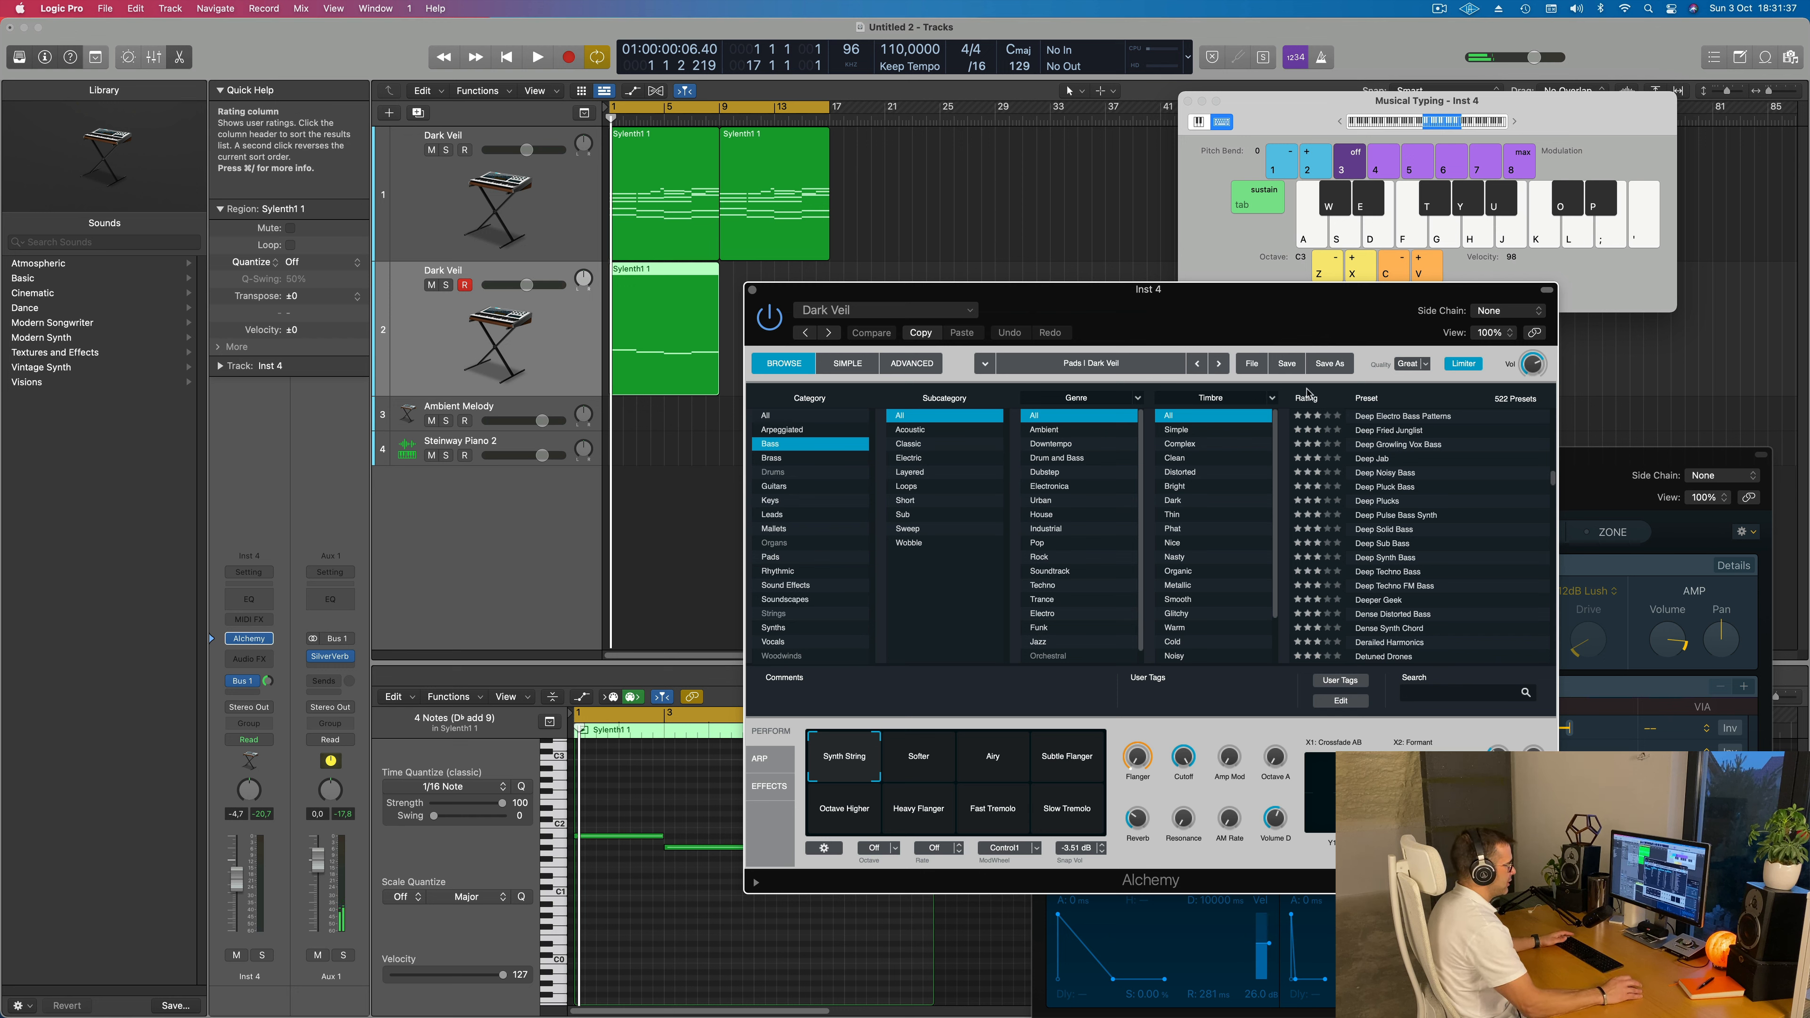
scroll(1434, 514, "up", 10)
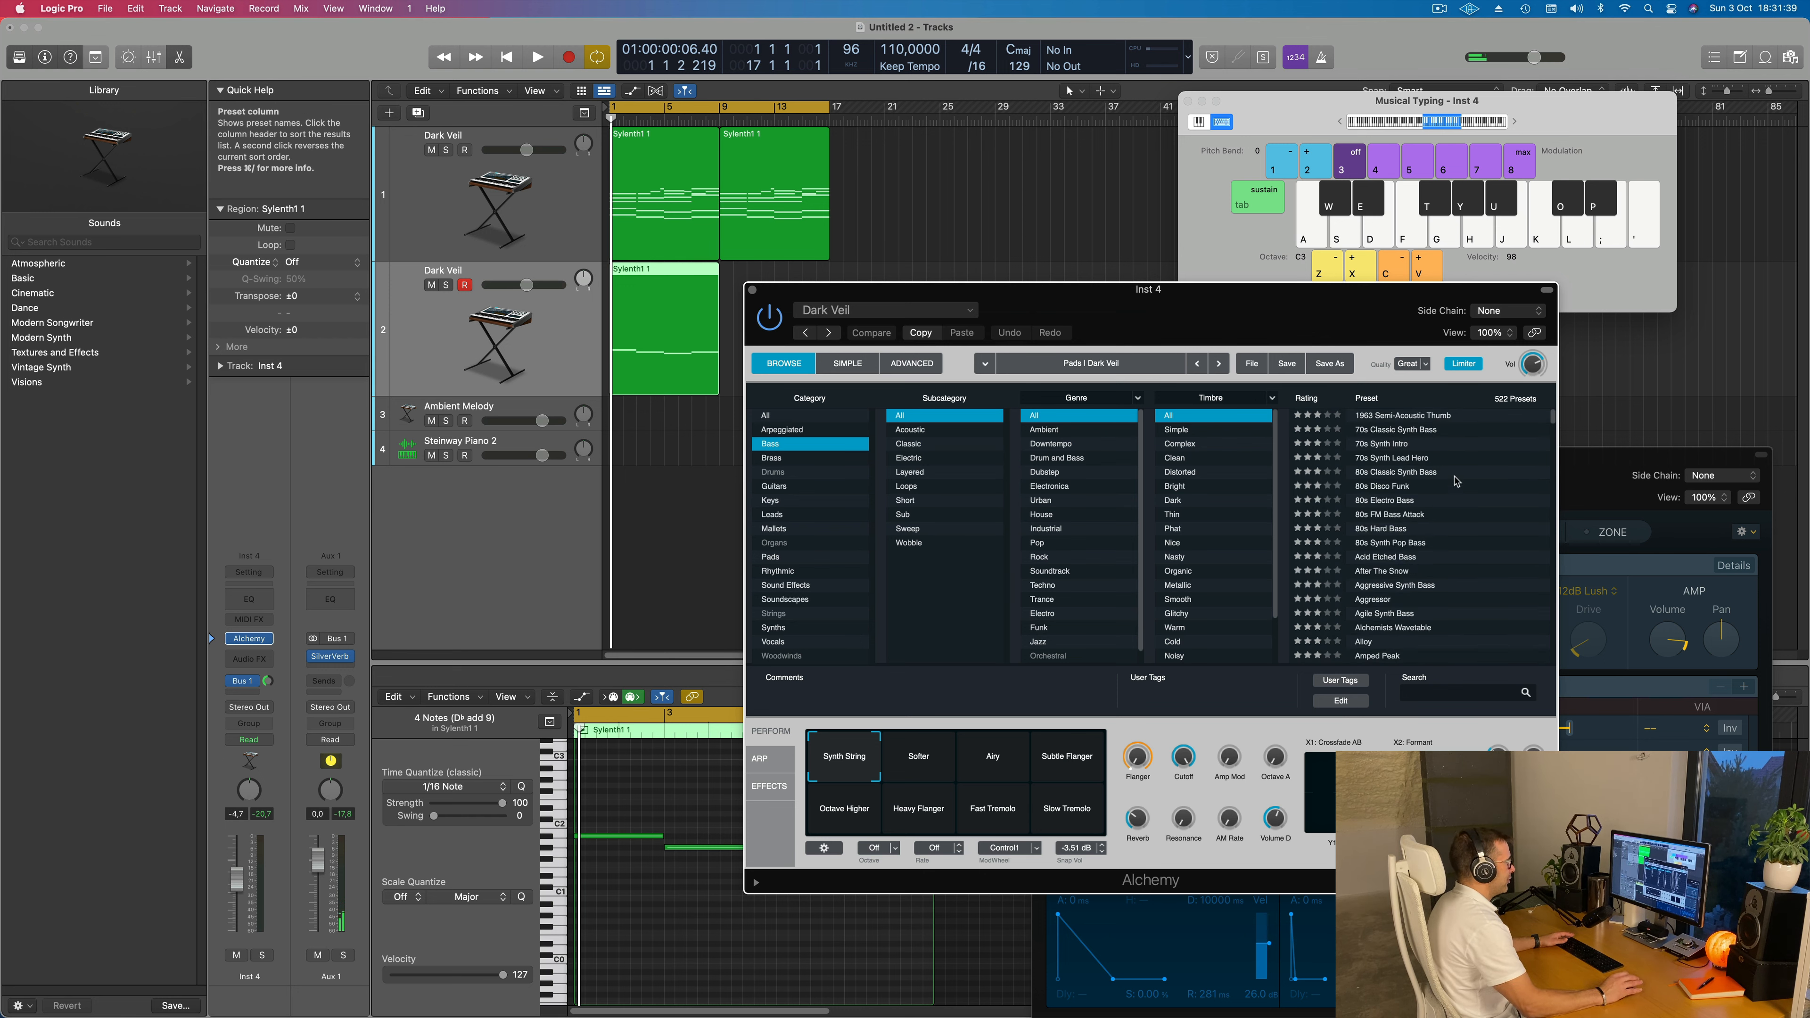
scroll(1457, 513, "down", 5)
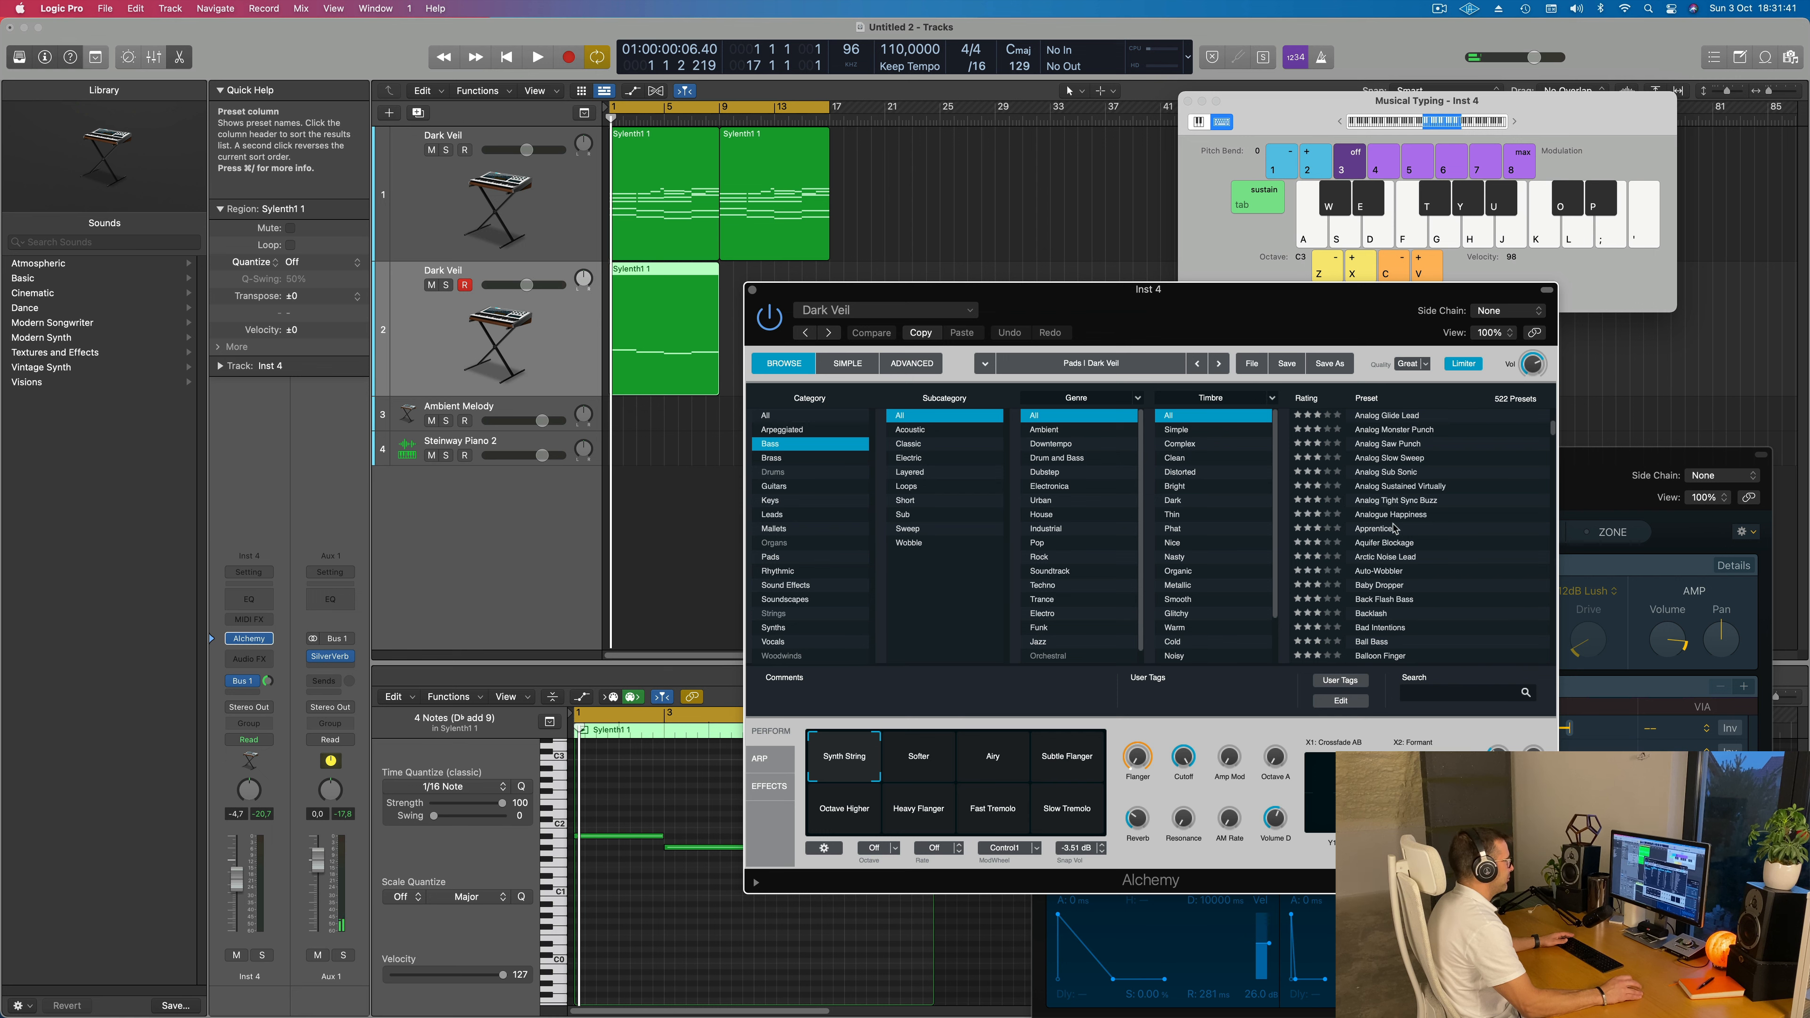
Repeat the bass region once so that it also covers the second eight bars
left_click_drag(1244, 311, 1302, 276)
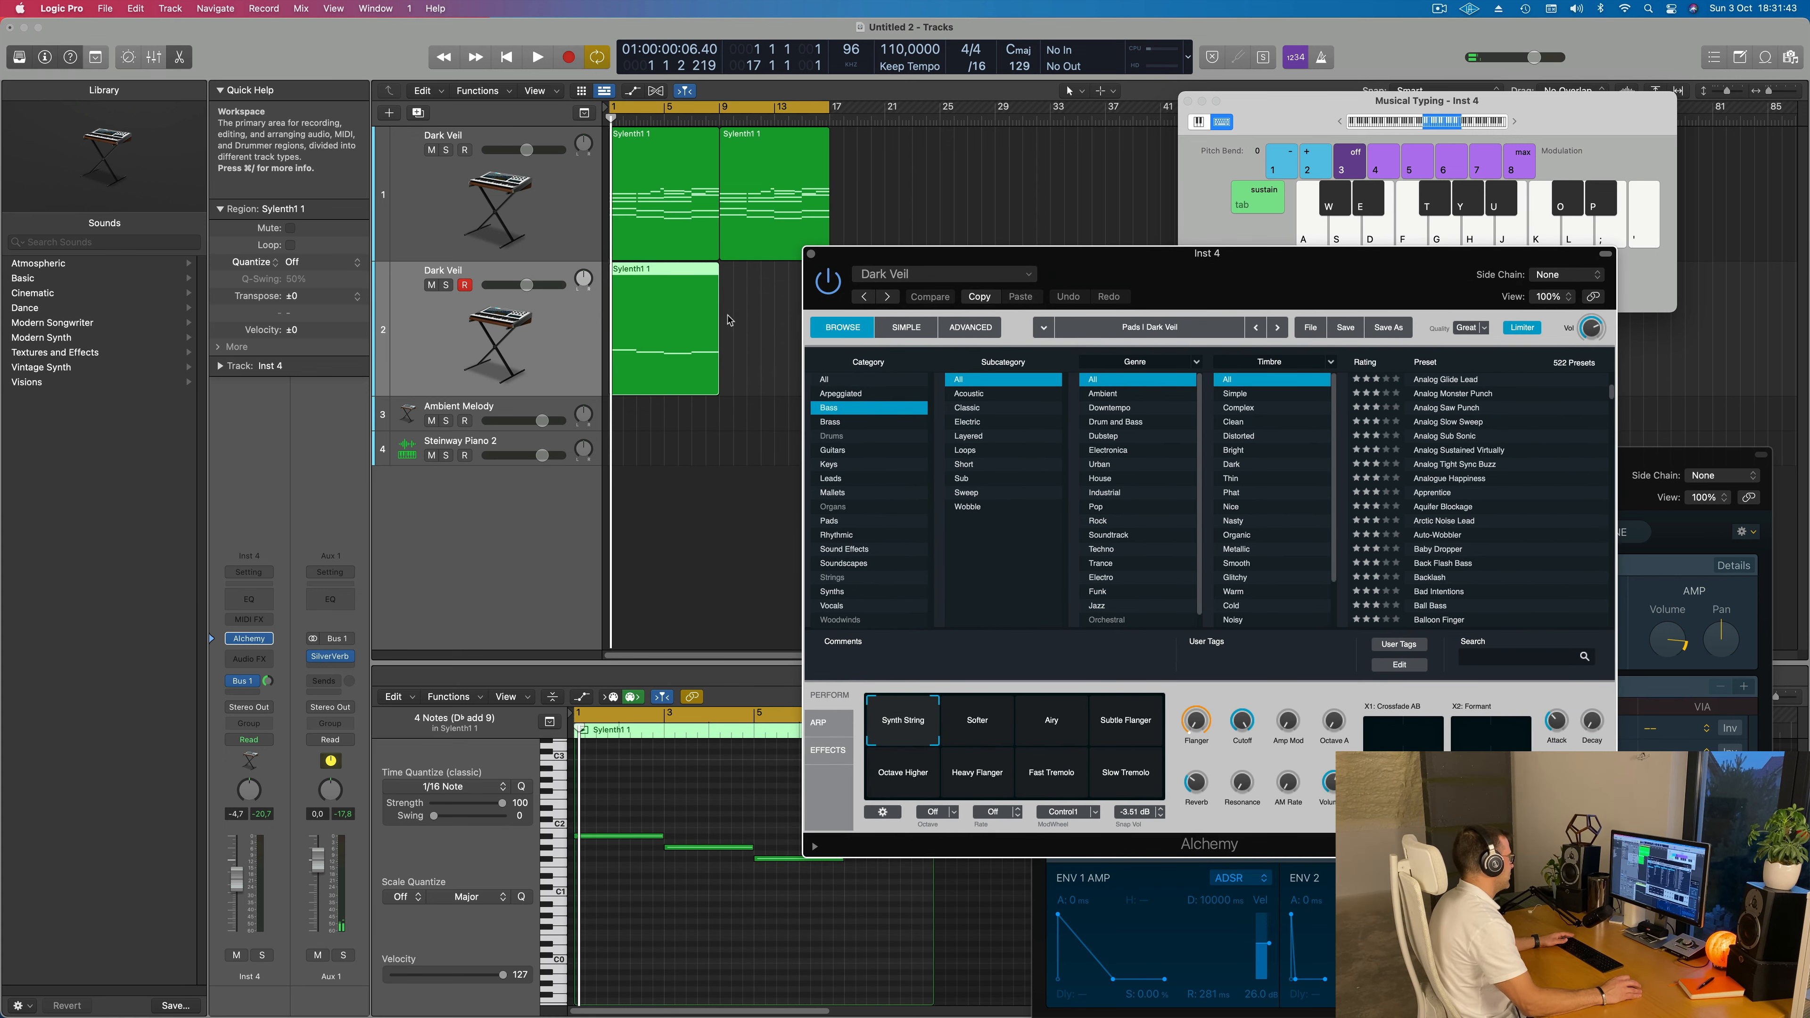
left_click(730, 320)
left_click(671, 333)
key("super+r")
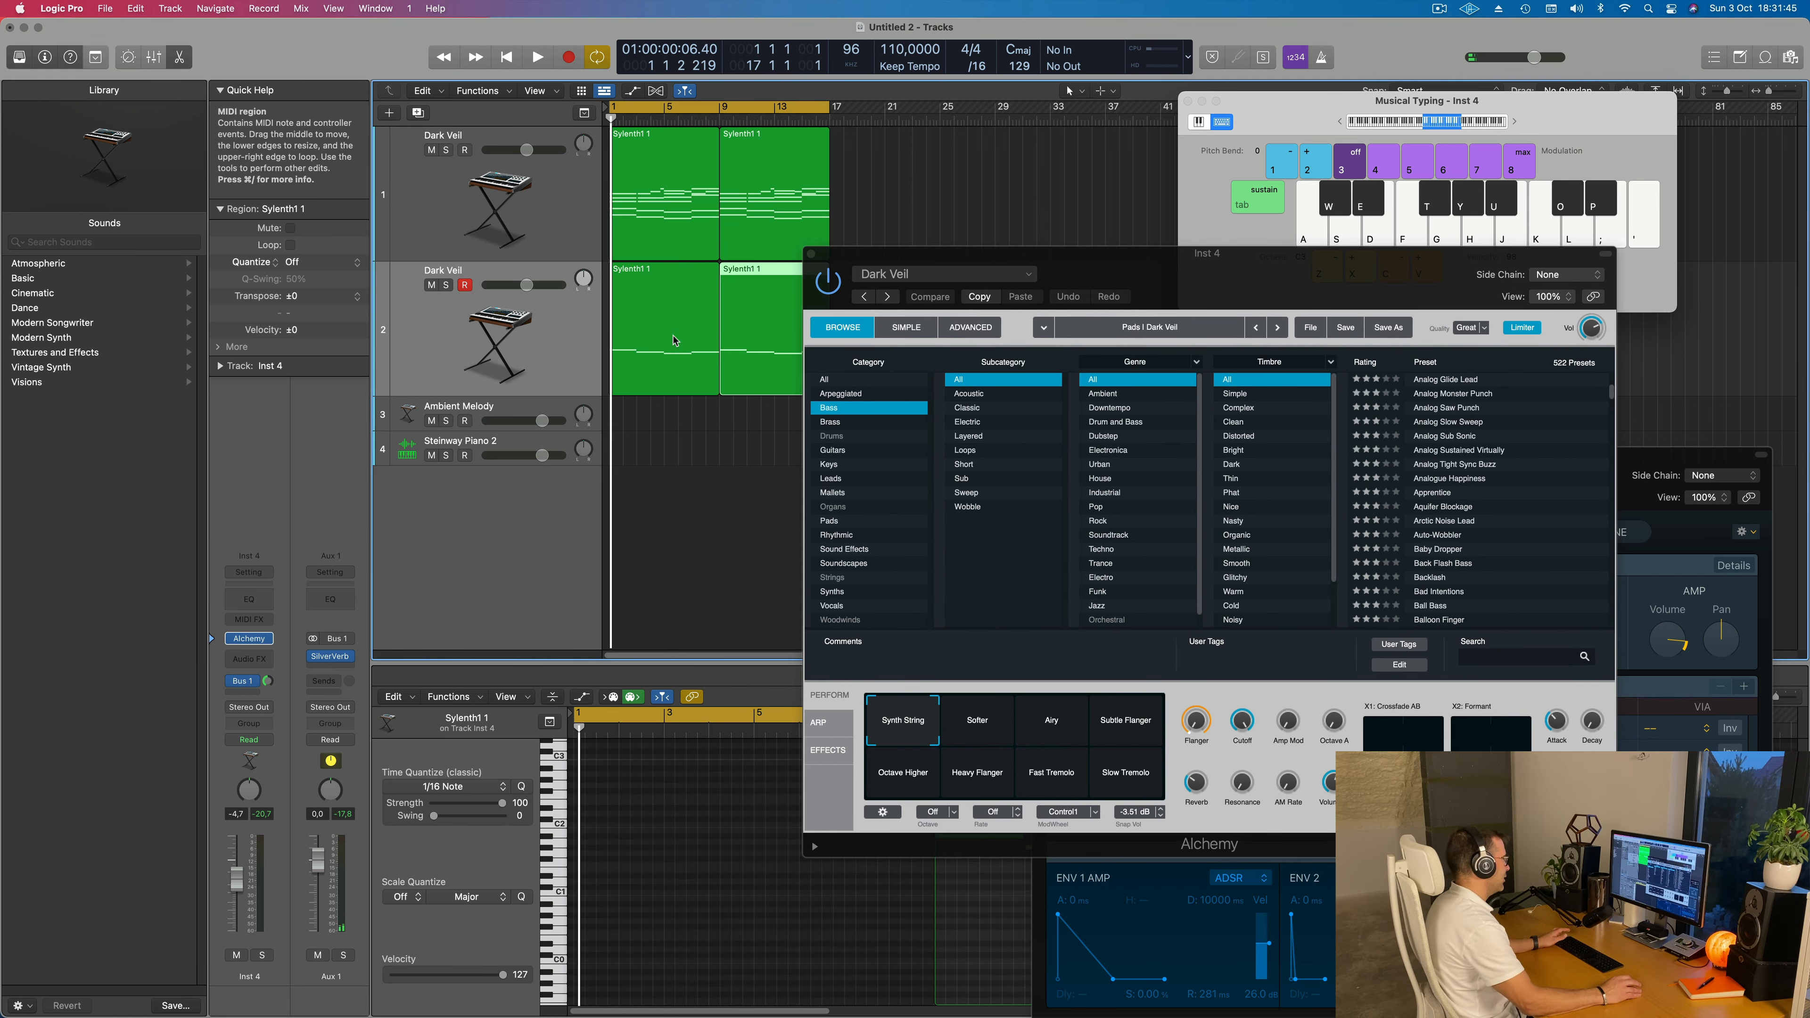
Load the Bass And Lead preset in Alchemy on the duplicated track
left_click_drag(1339, 271, 1303, 277)
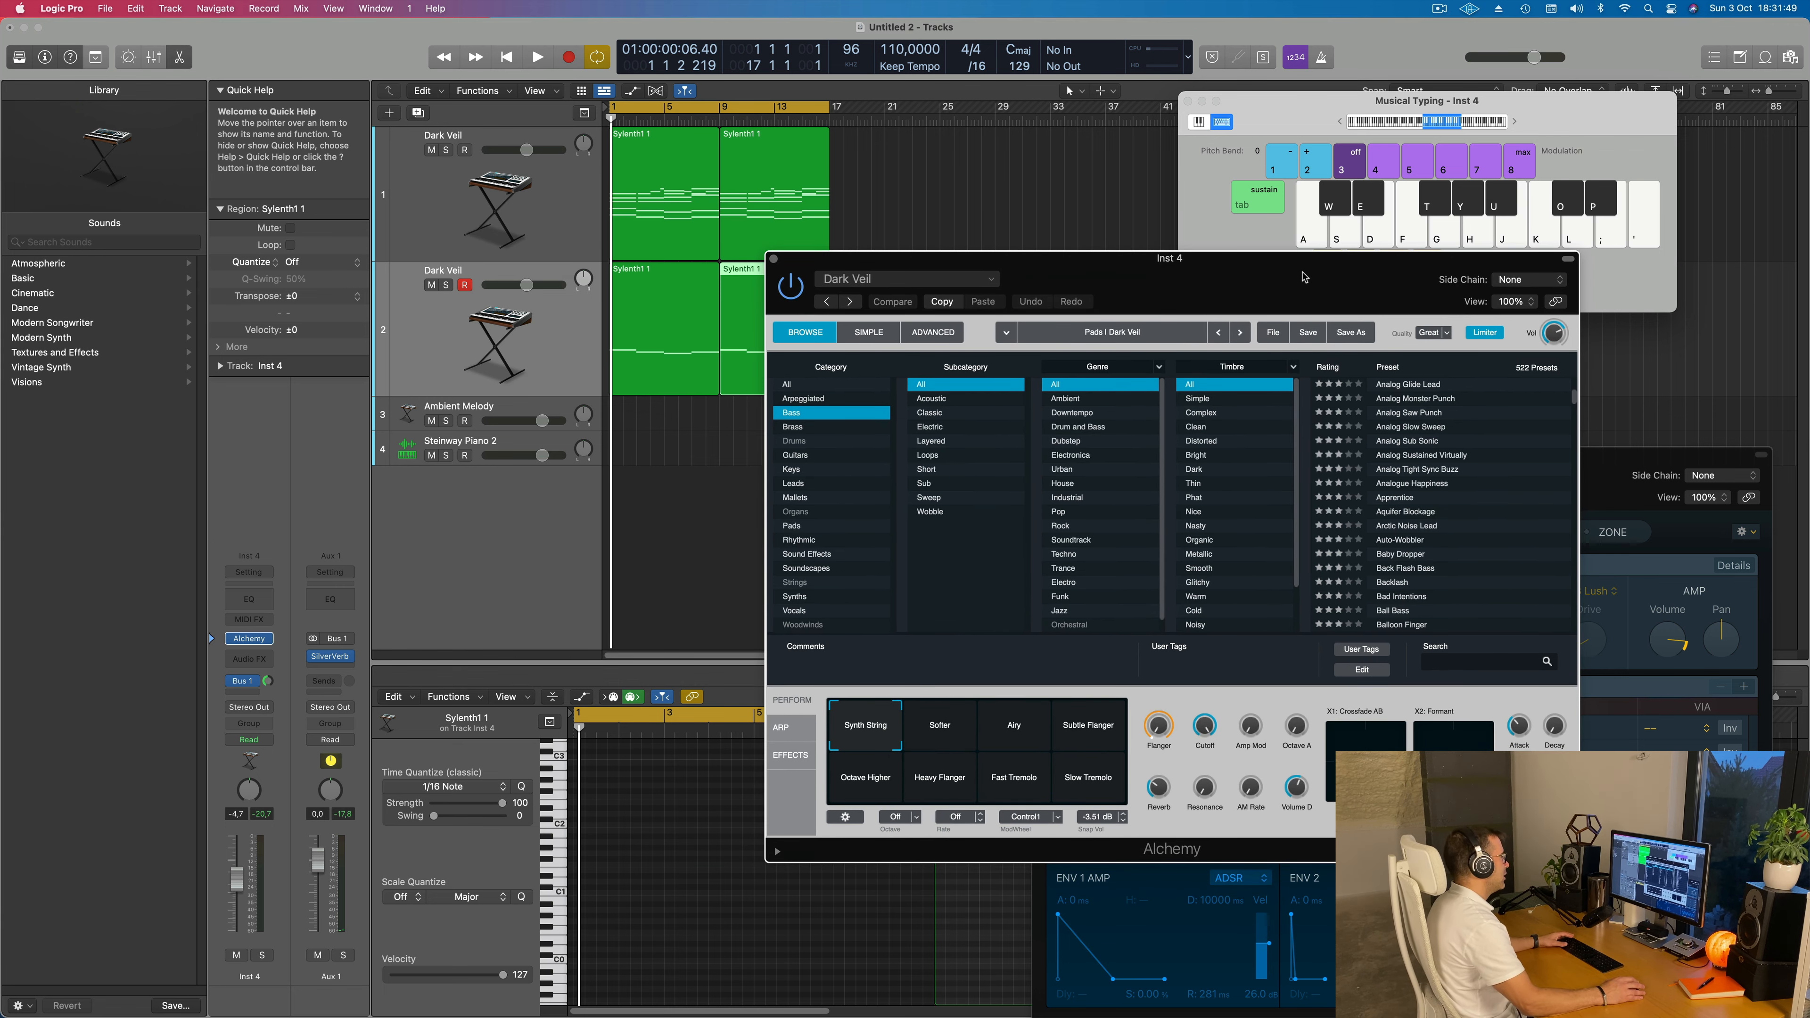
left_click_drag(1303, 277, 1431, 130)
scroll(1579, 330, "down", 4)
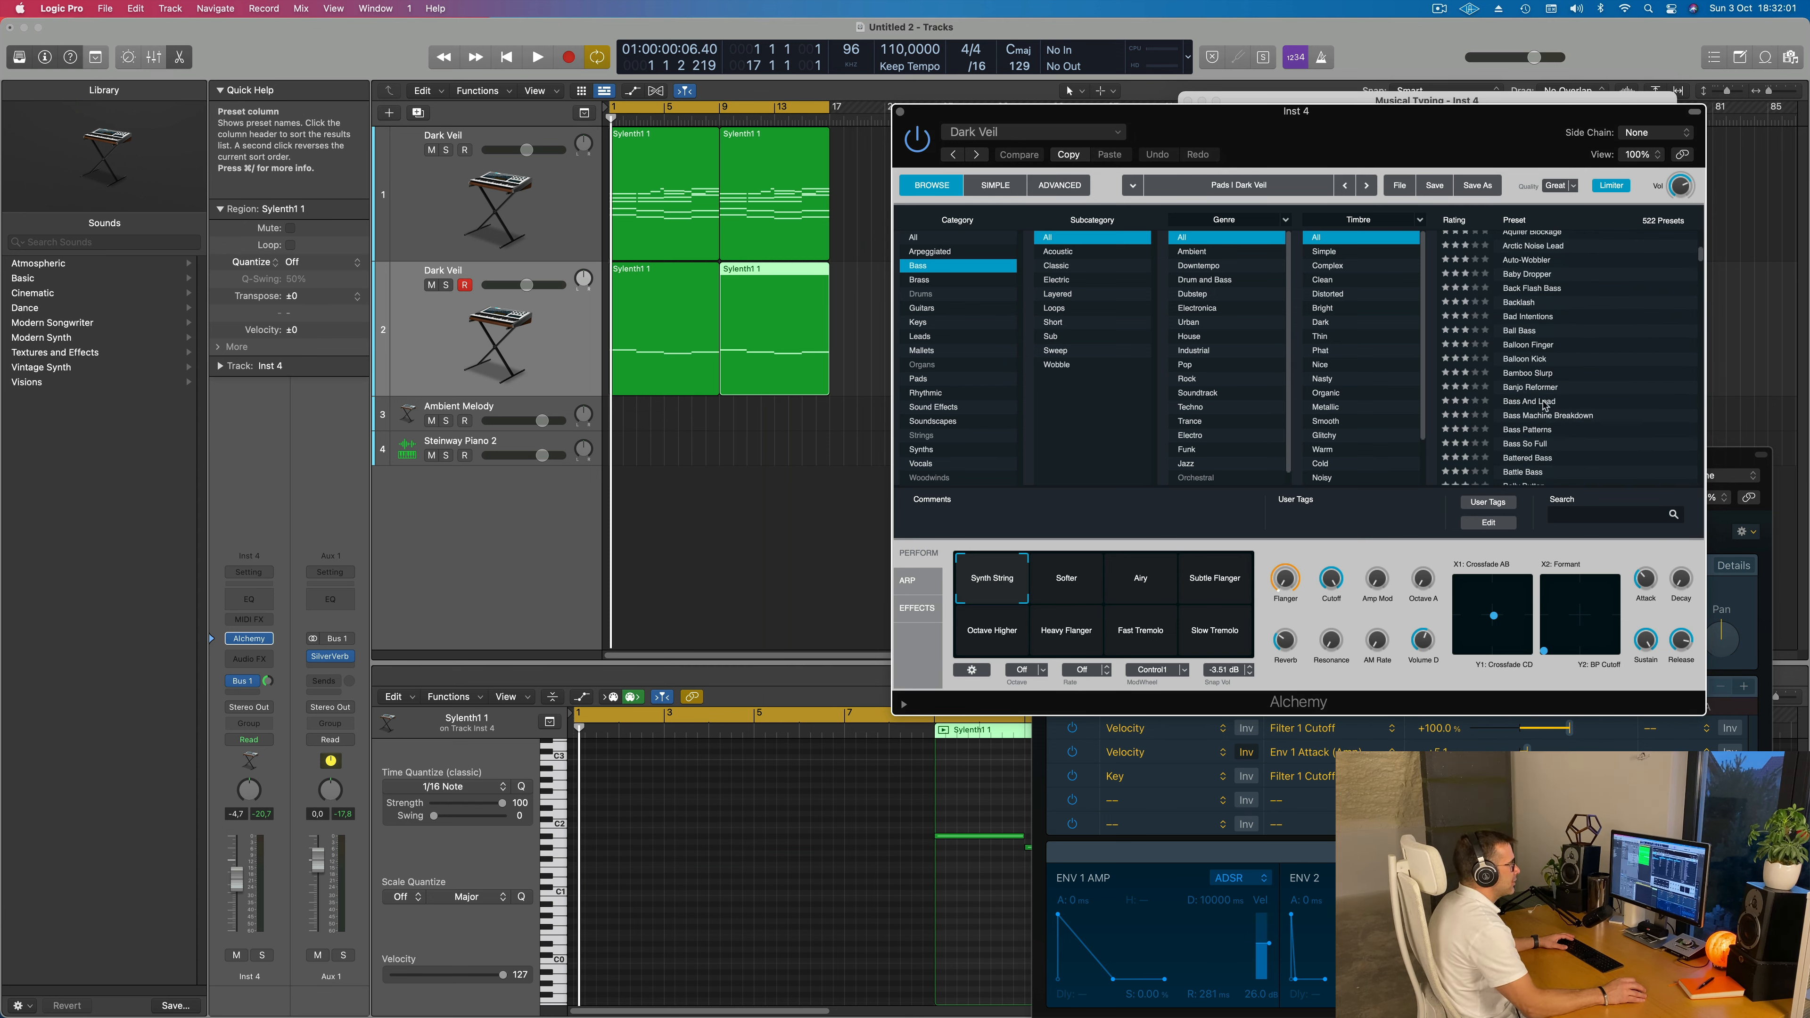
left_click(1527, 402)
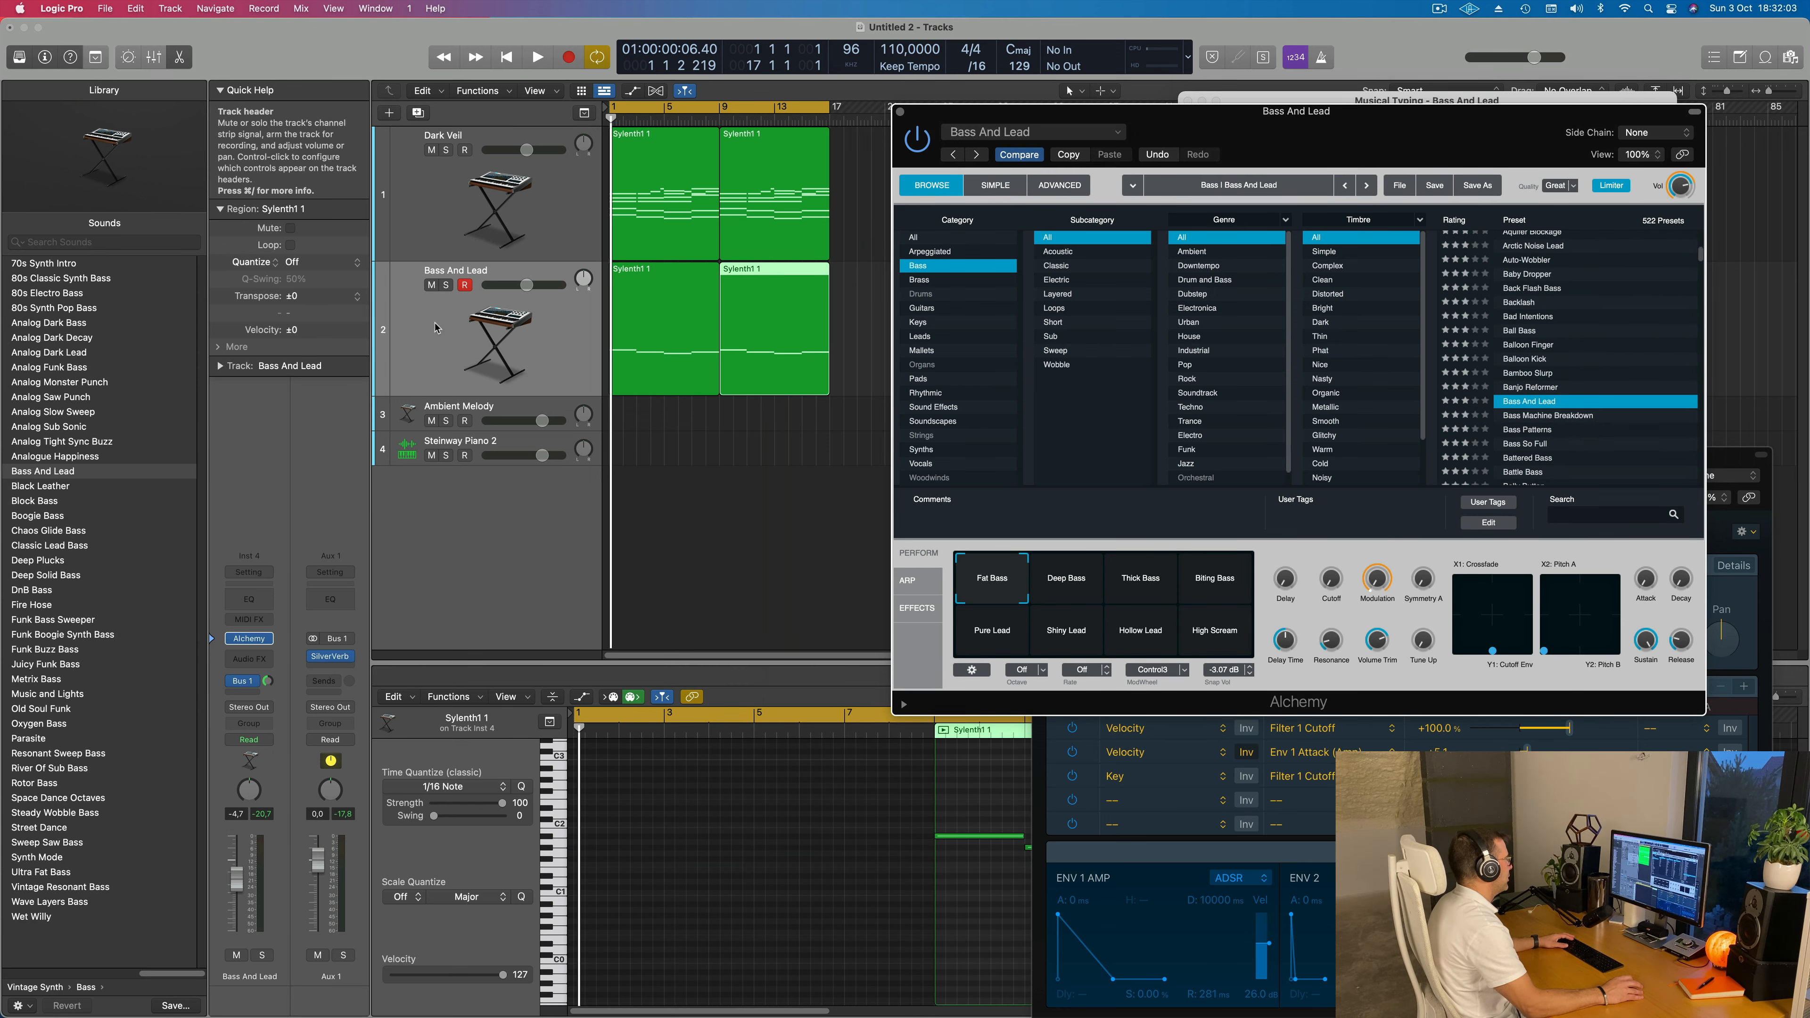
Lower the bass track's volume to about -10.8 dB while playing the loop
key("space")
left_click_drag(236, 887, 235, 902)
key("space")
key("space")
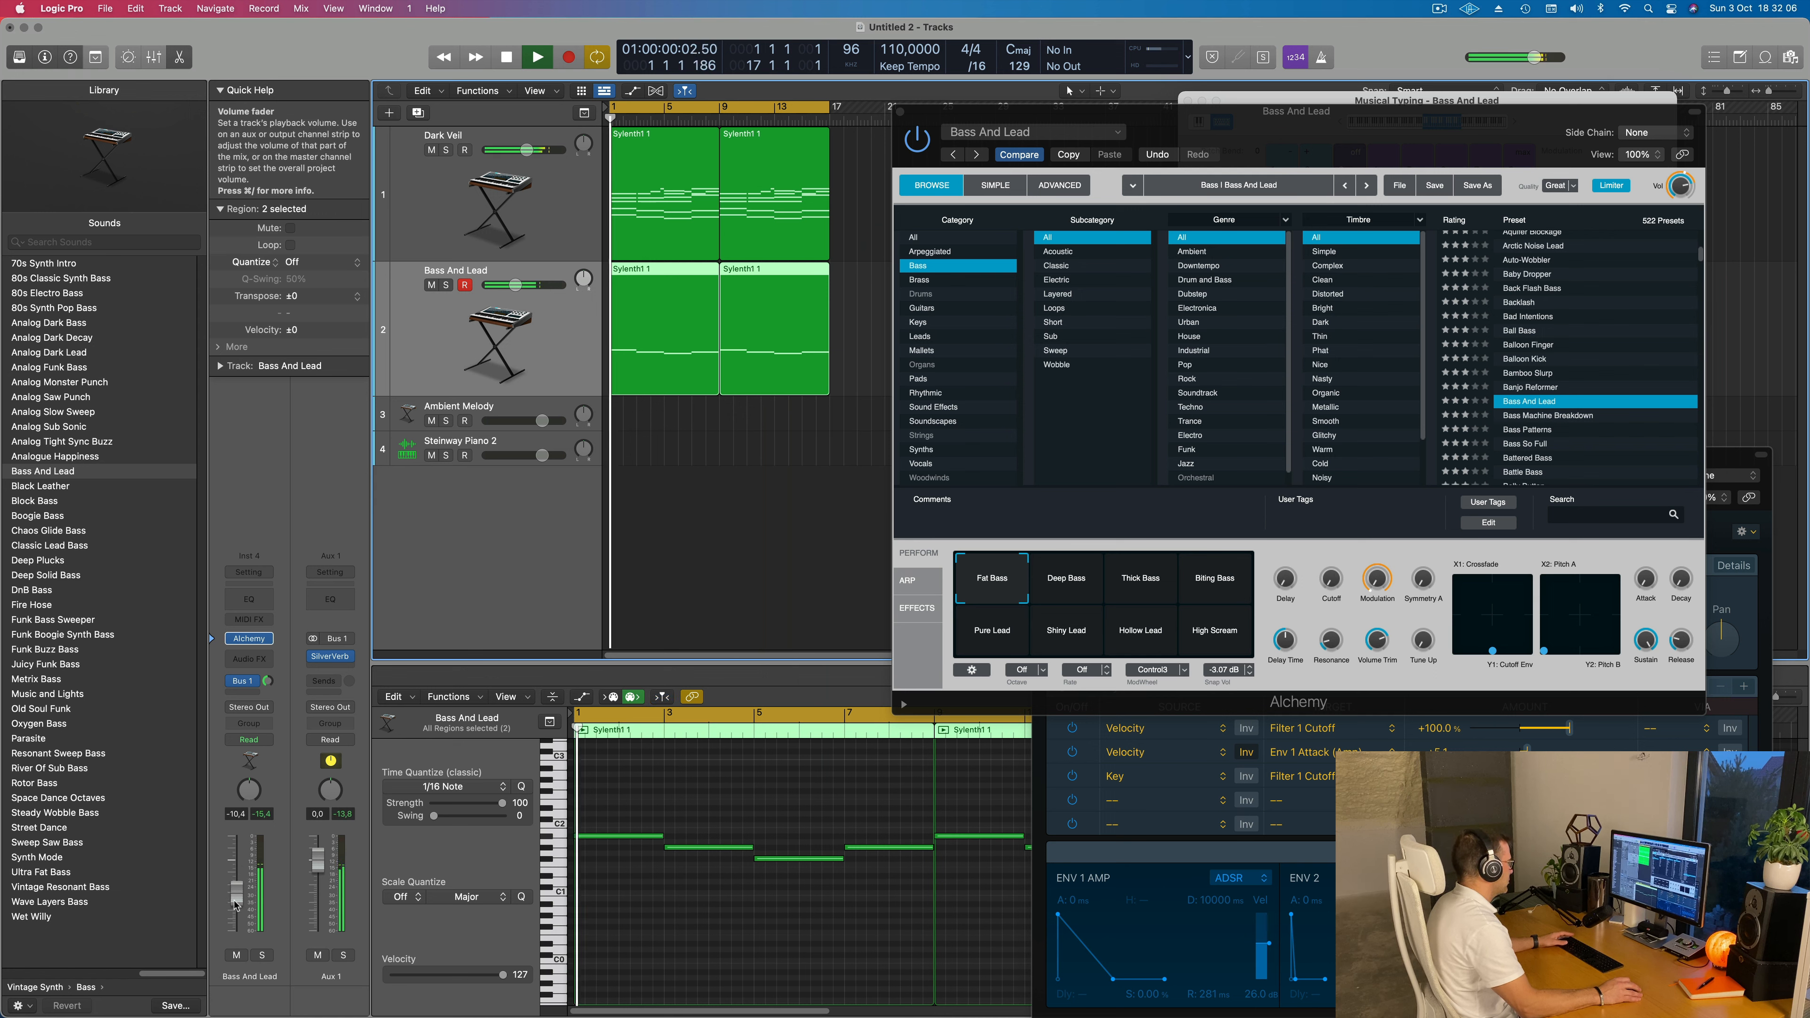
Audition the Bass And Lead performance snapshots from Deep Bass to High Scream during playback, returning to Fat Bass
left_click(1071, 583)
left_click(1140, 579)
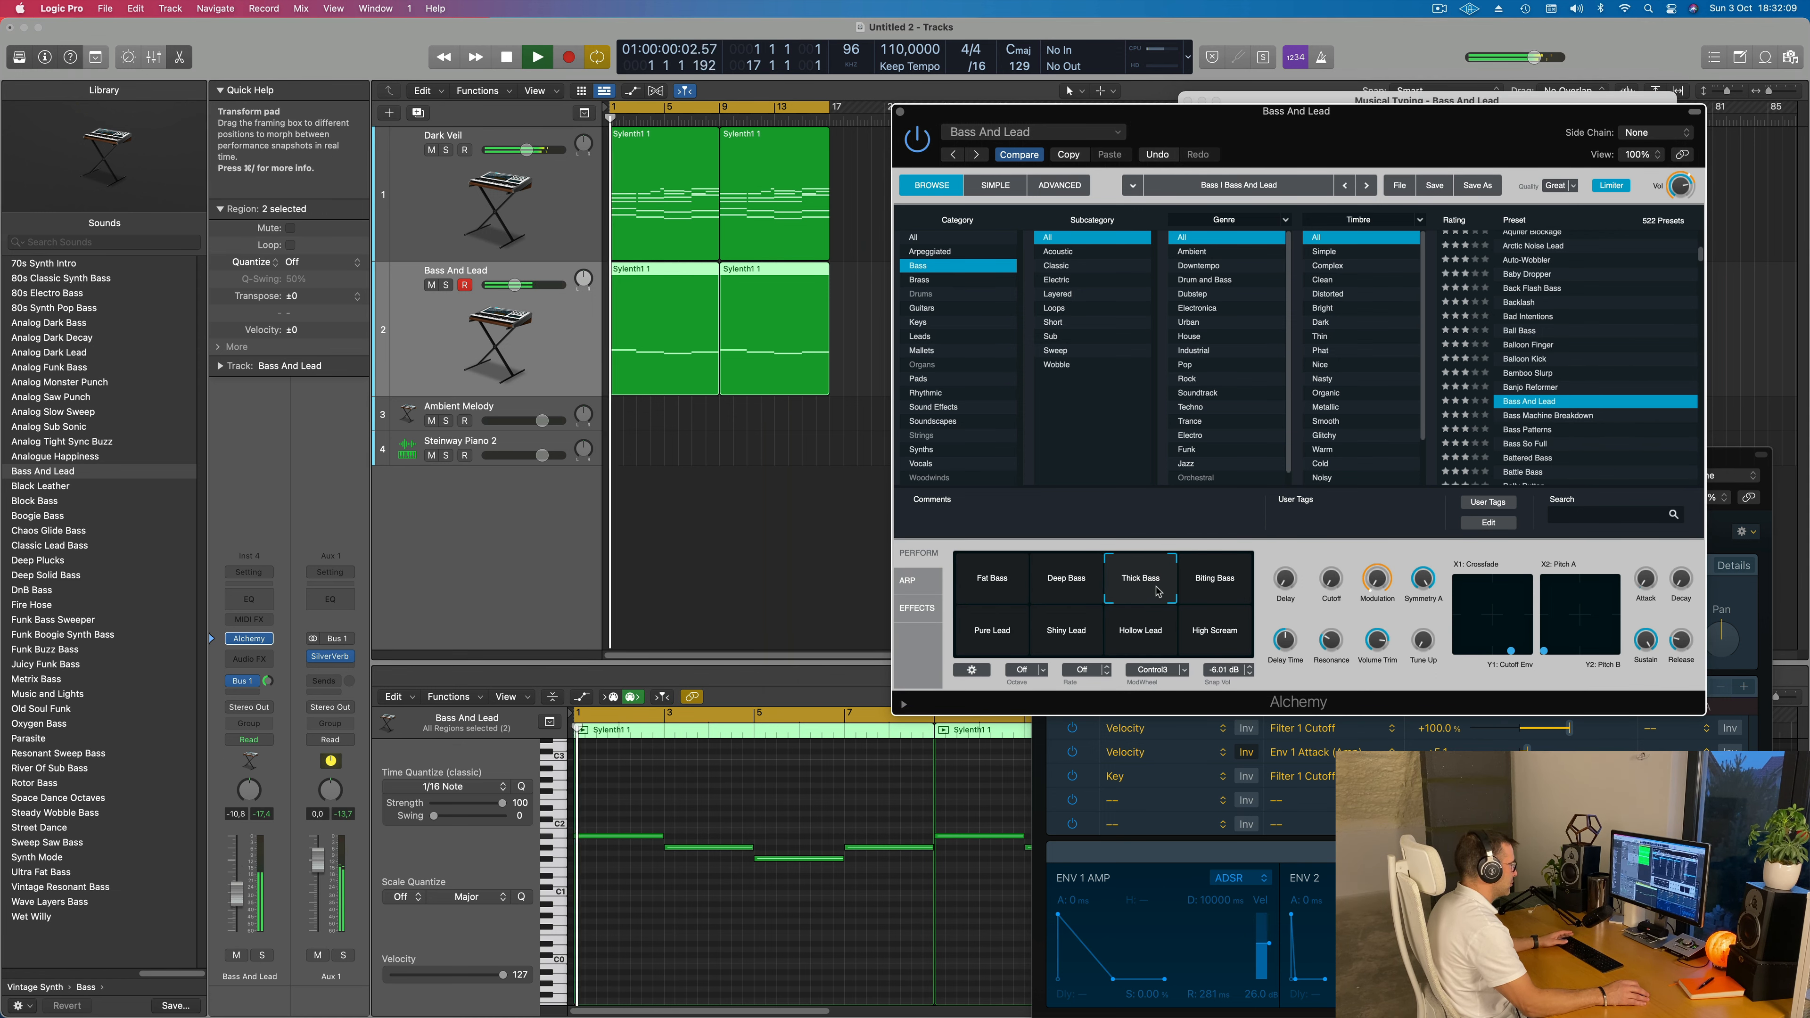
left_click(1231, 582)
left_click(1002, 635)
left_click(1072, 634)
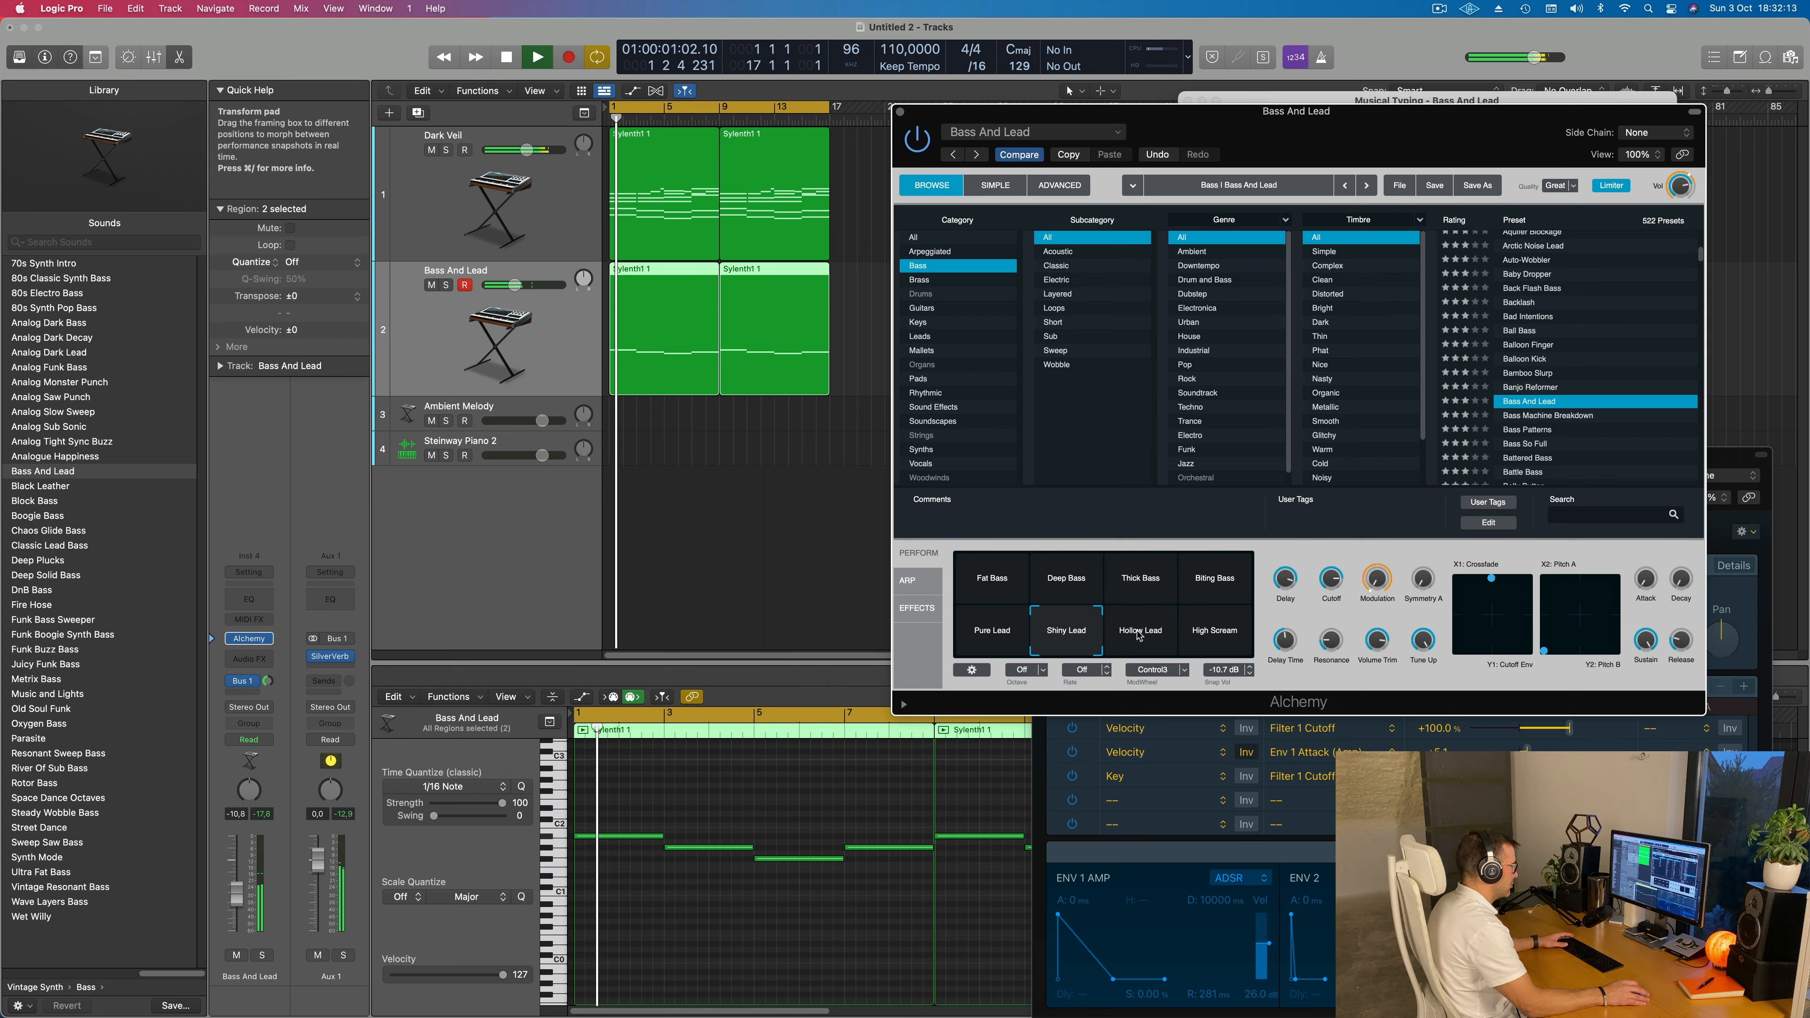
left_click(1147, 635)
left_click(1205, 633)
left_click(1162, 637)
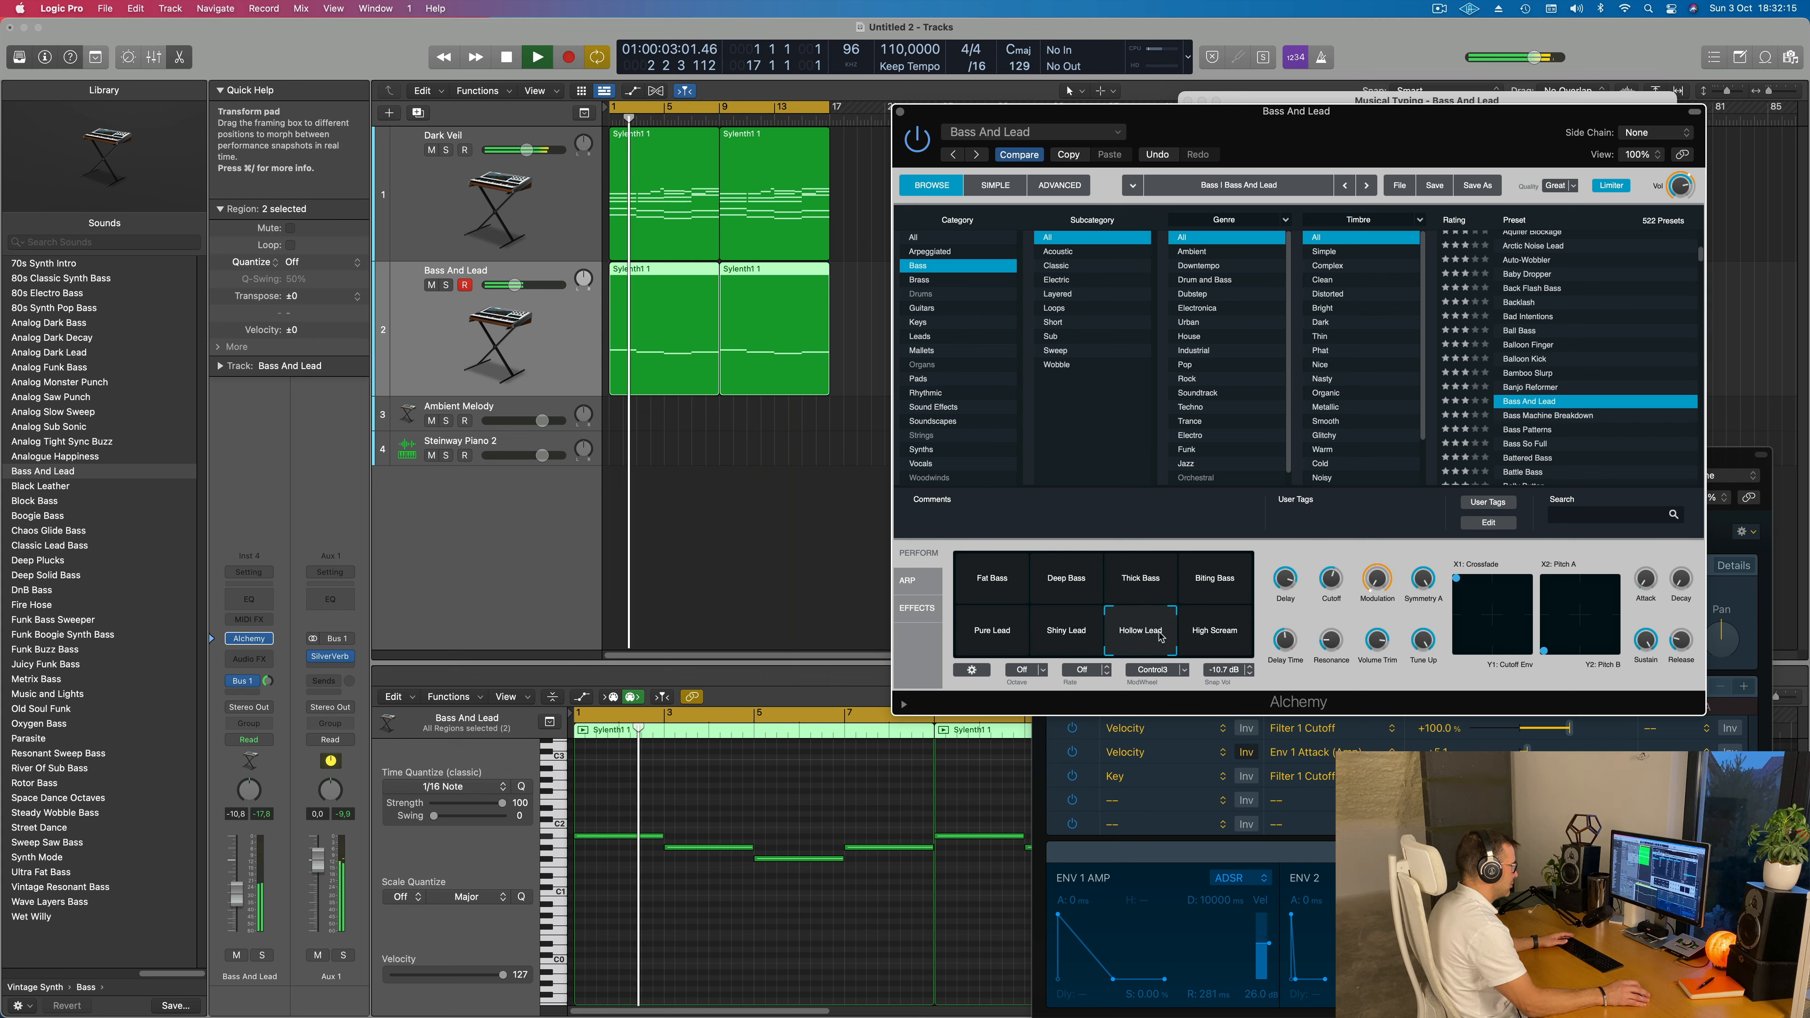
left_click(1005, 591)
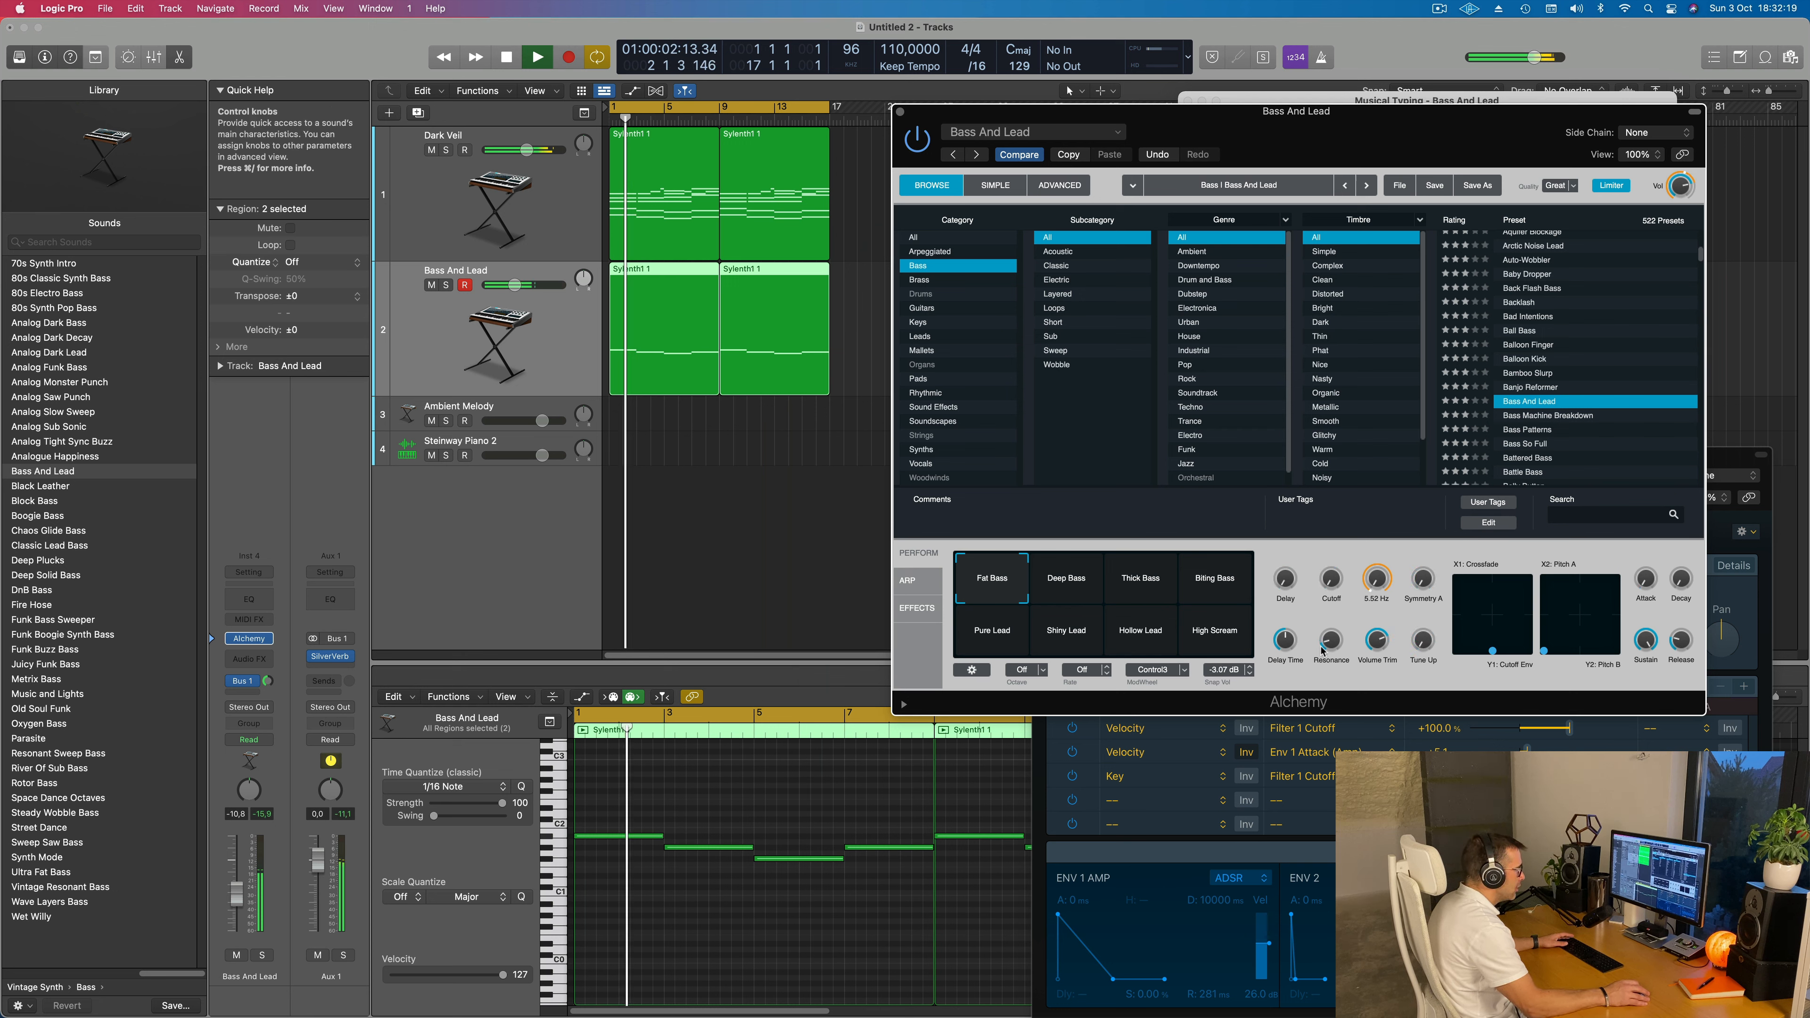
Try the Bass Machine Breakdown preset and the Bass So Full preset on the bass track, then stop playback
left_click(1575, 415)
scroll(1540, 363, "down", 3)
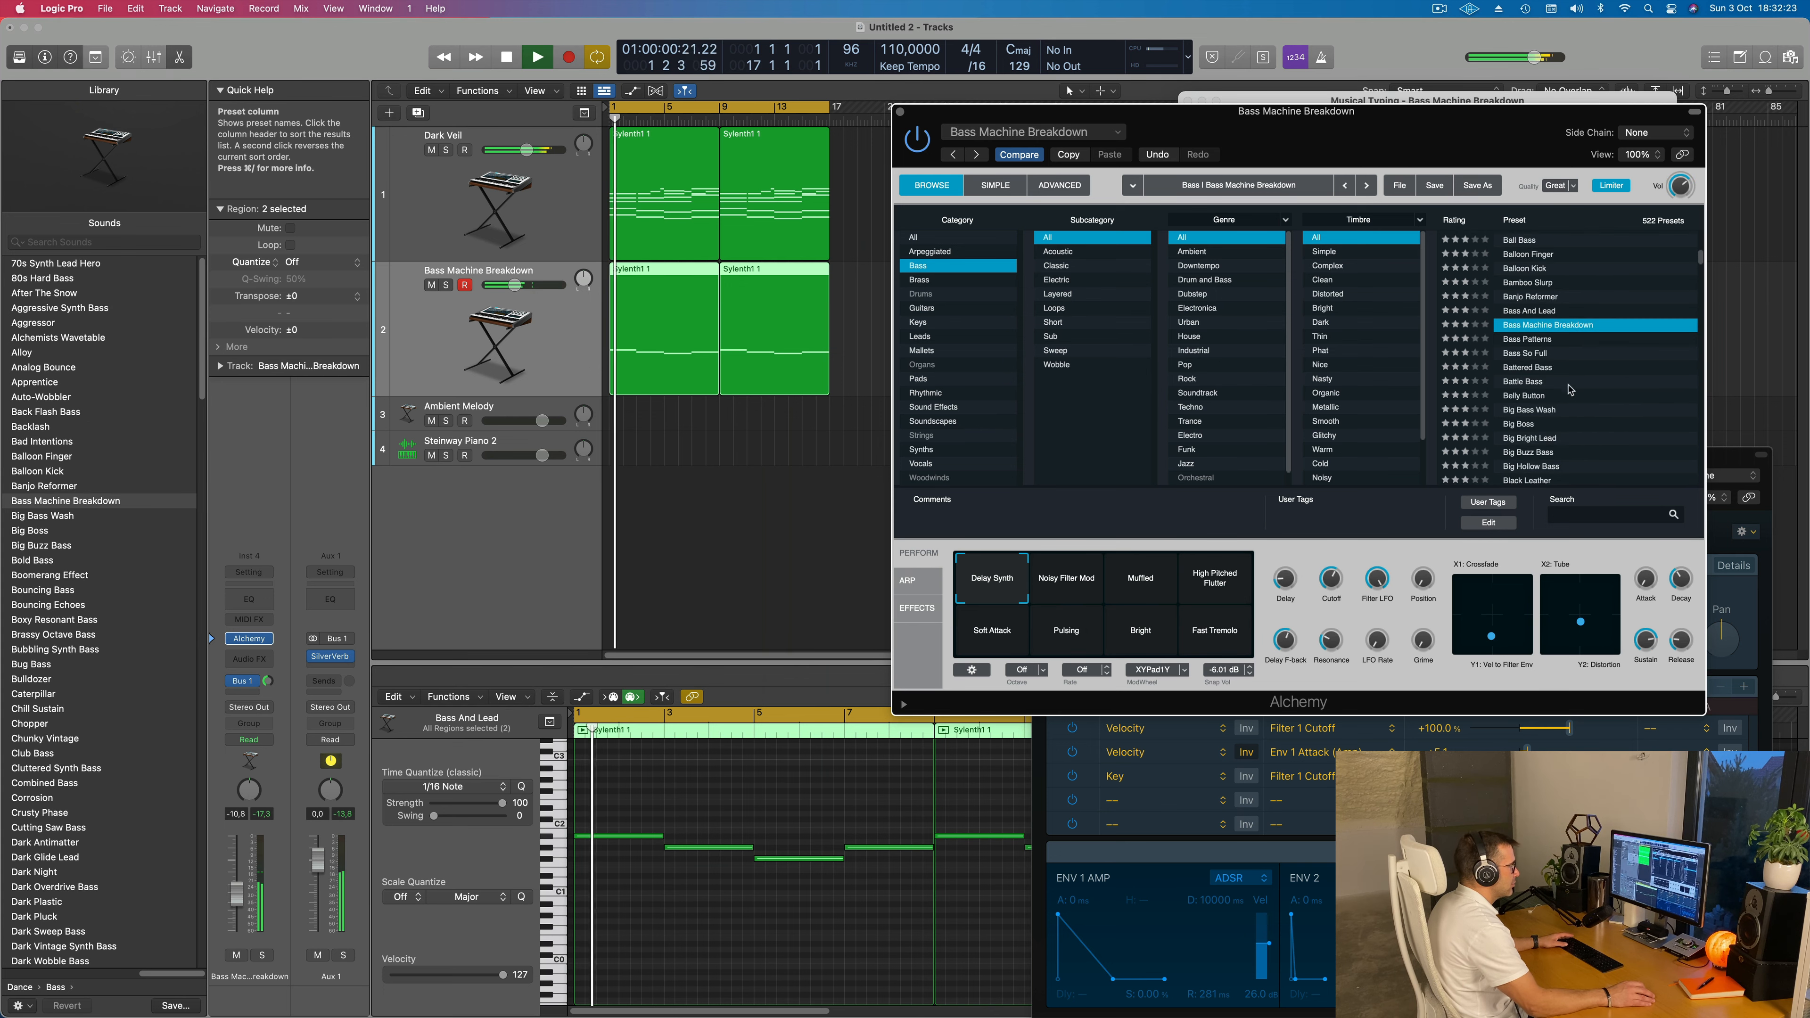
left_click(1535, 354)
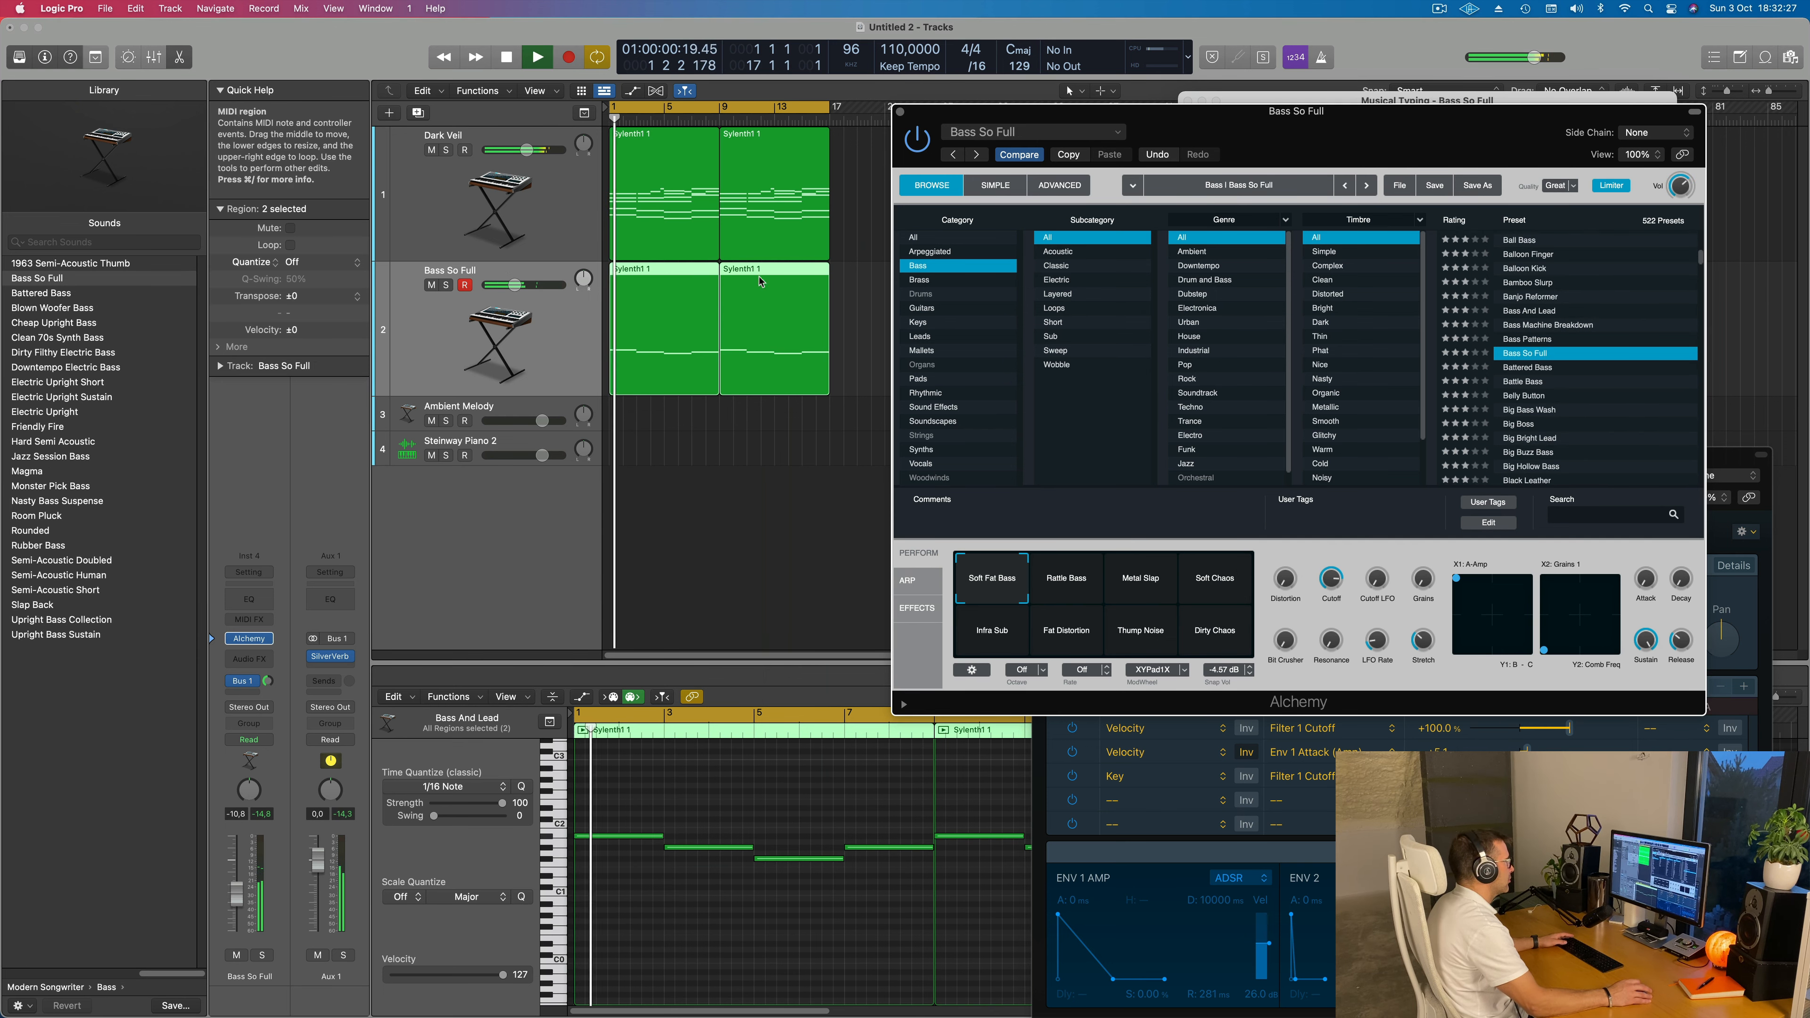
key("space")
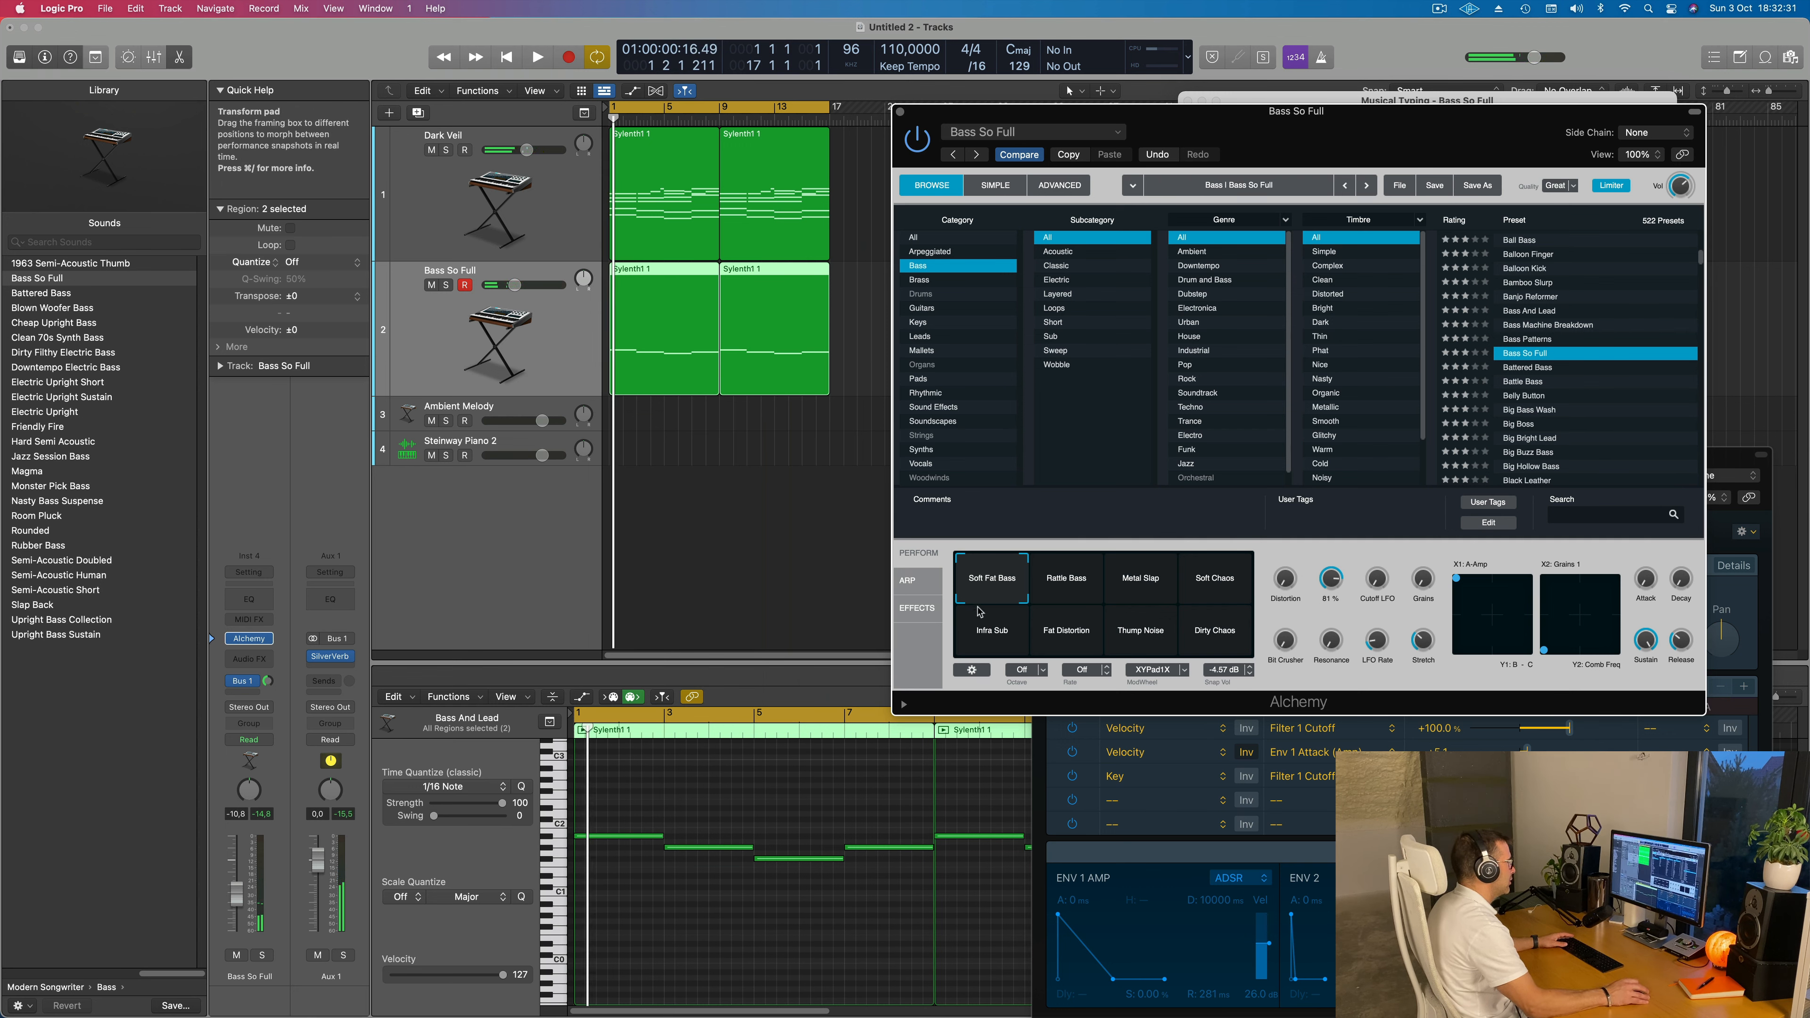
Examine the Bass So Full arpeggiator and effects settings and Alchemy's simple and advanced views while the loop plays
left_click(906, 581)
left_click(912, 608)
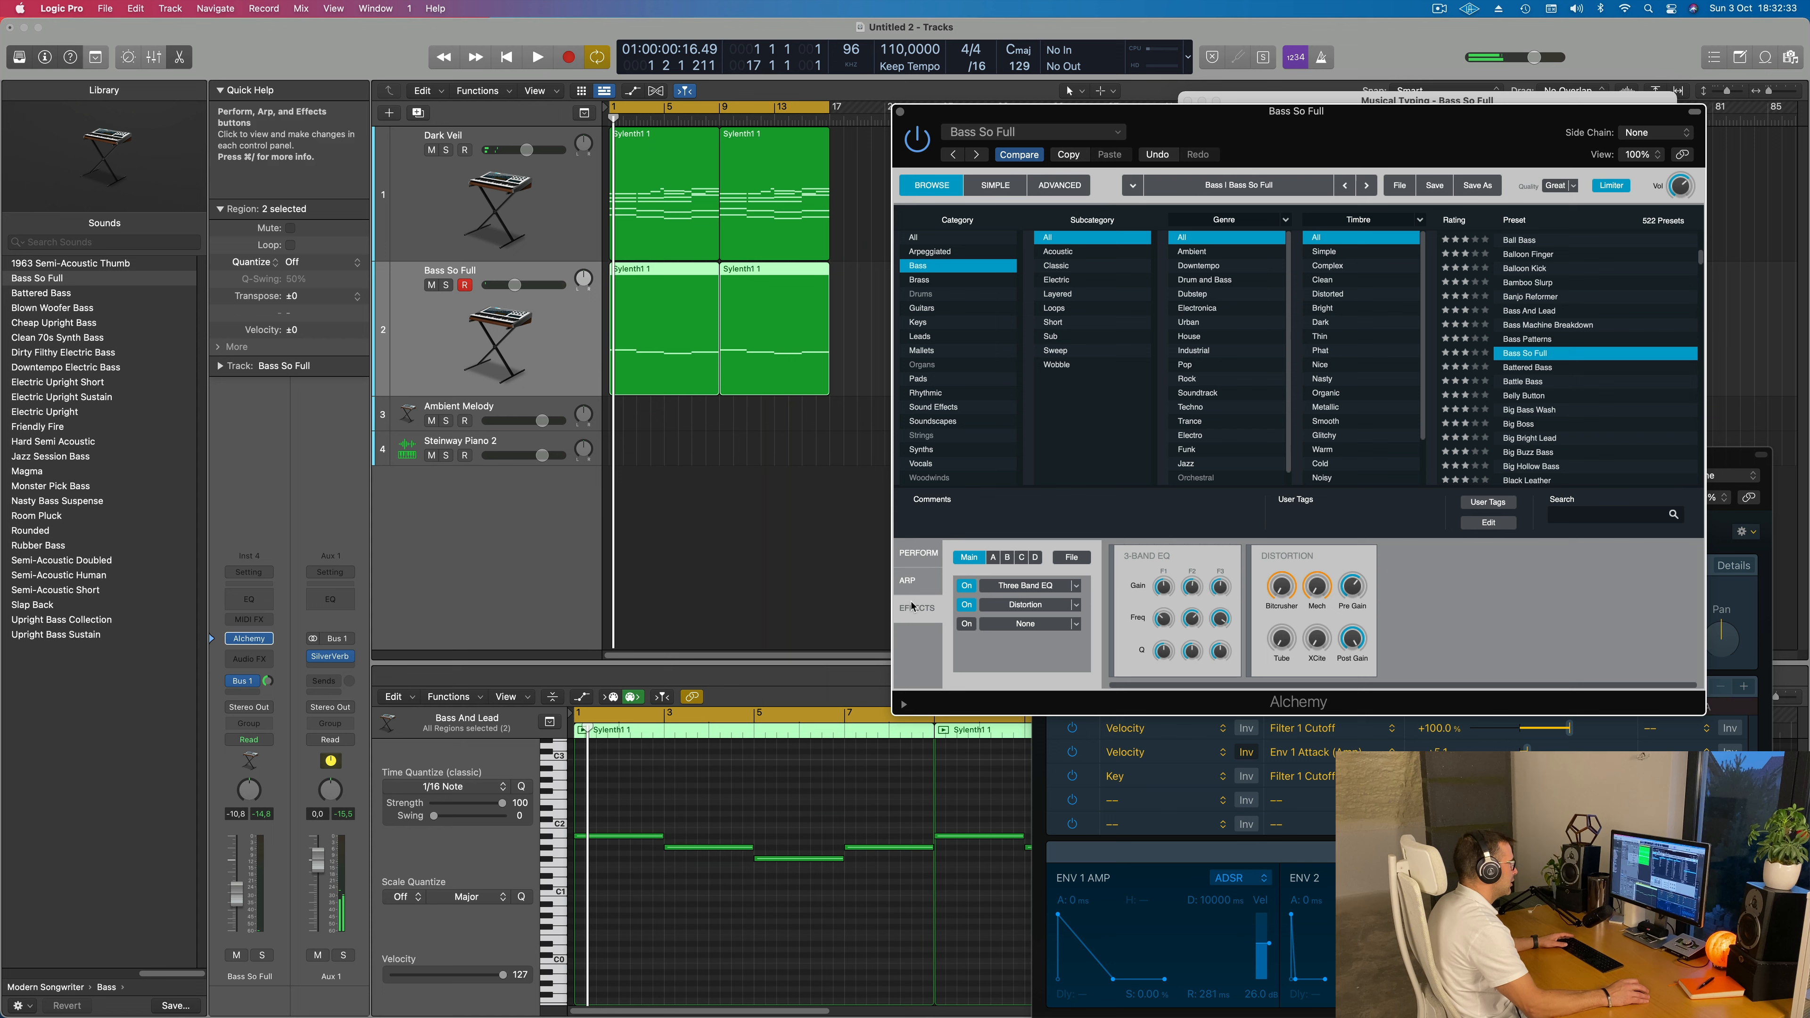
left_click(1044, 187)
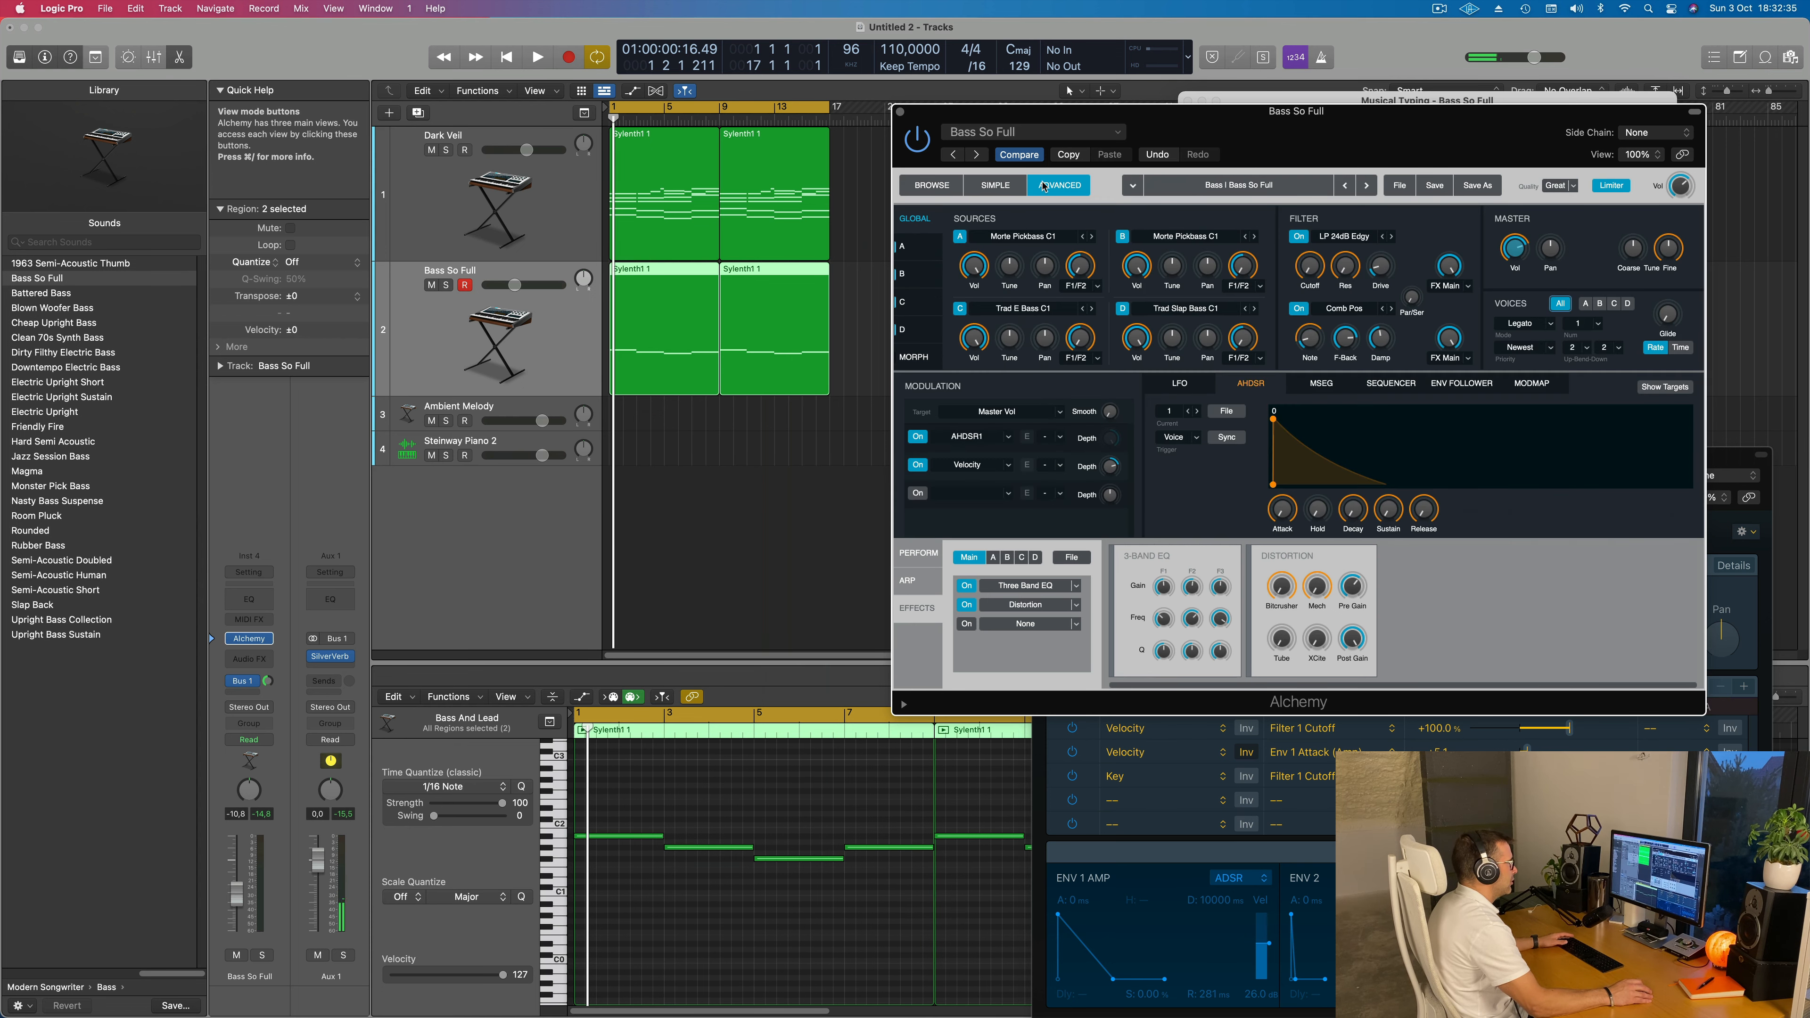
key("space")
left_click(994, 186)
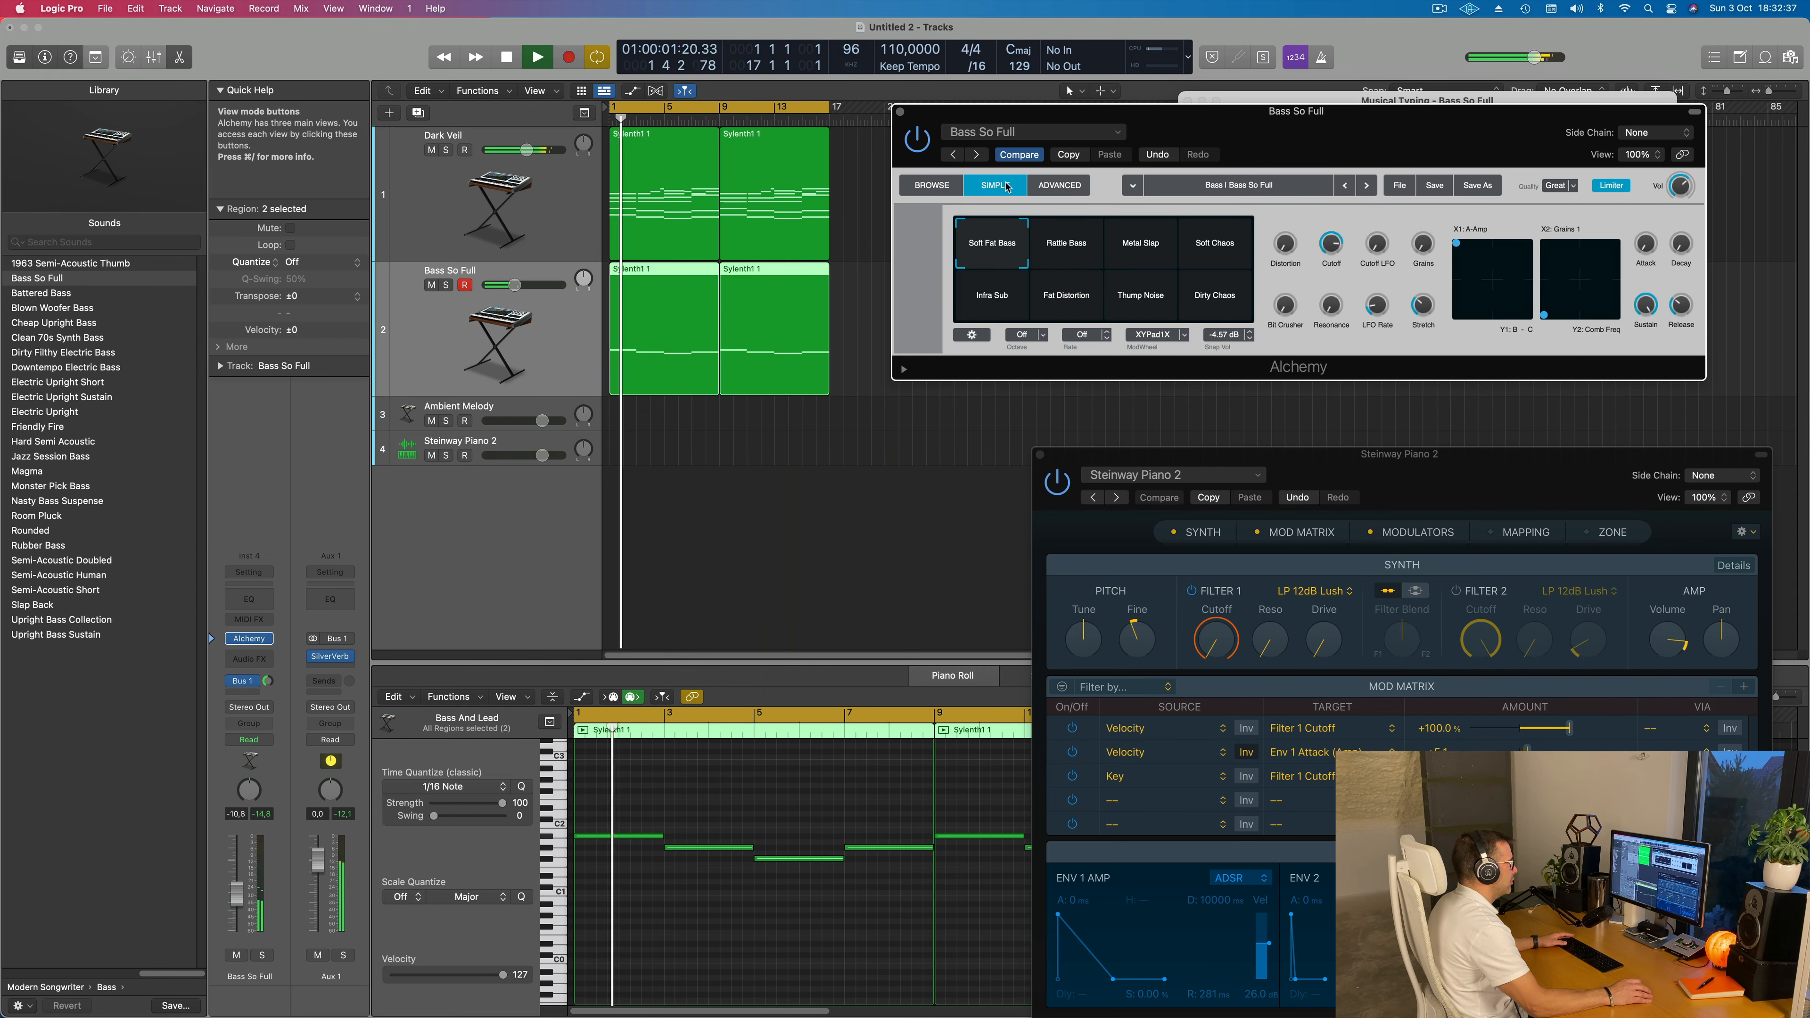
left_click(932, 185)
left_click(1060, 185)
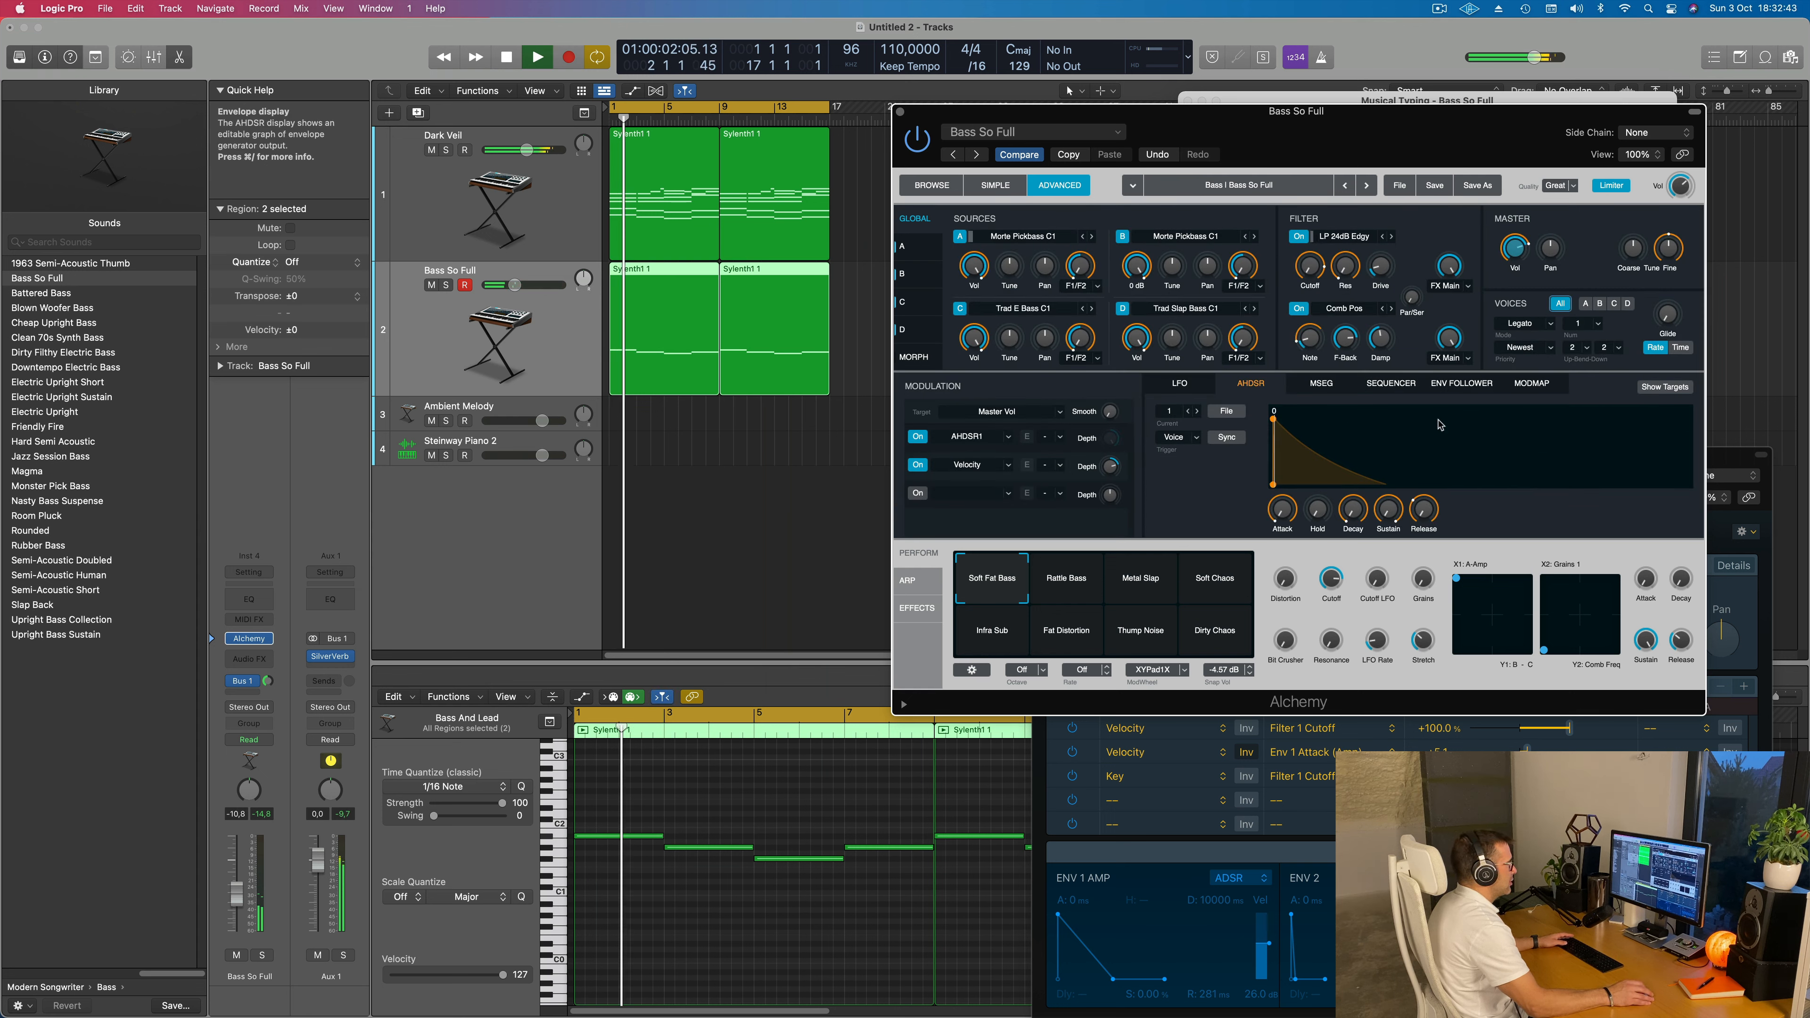
Compare the Rattle Bass and Soft Fat Bass snapshots, and lengthen the hold of AHDSR envelope 1 to about 20
left_click(1067, 577)
left_click(991, 578)
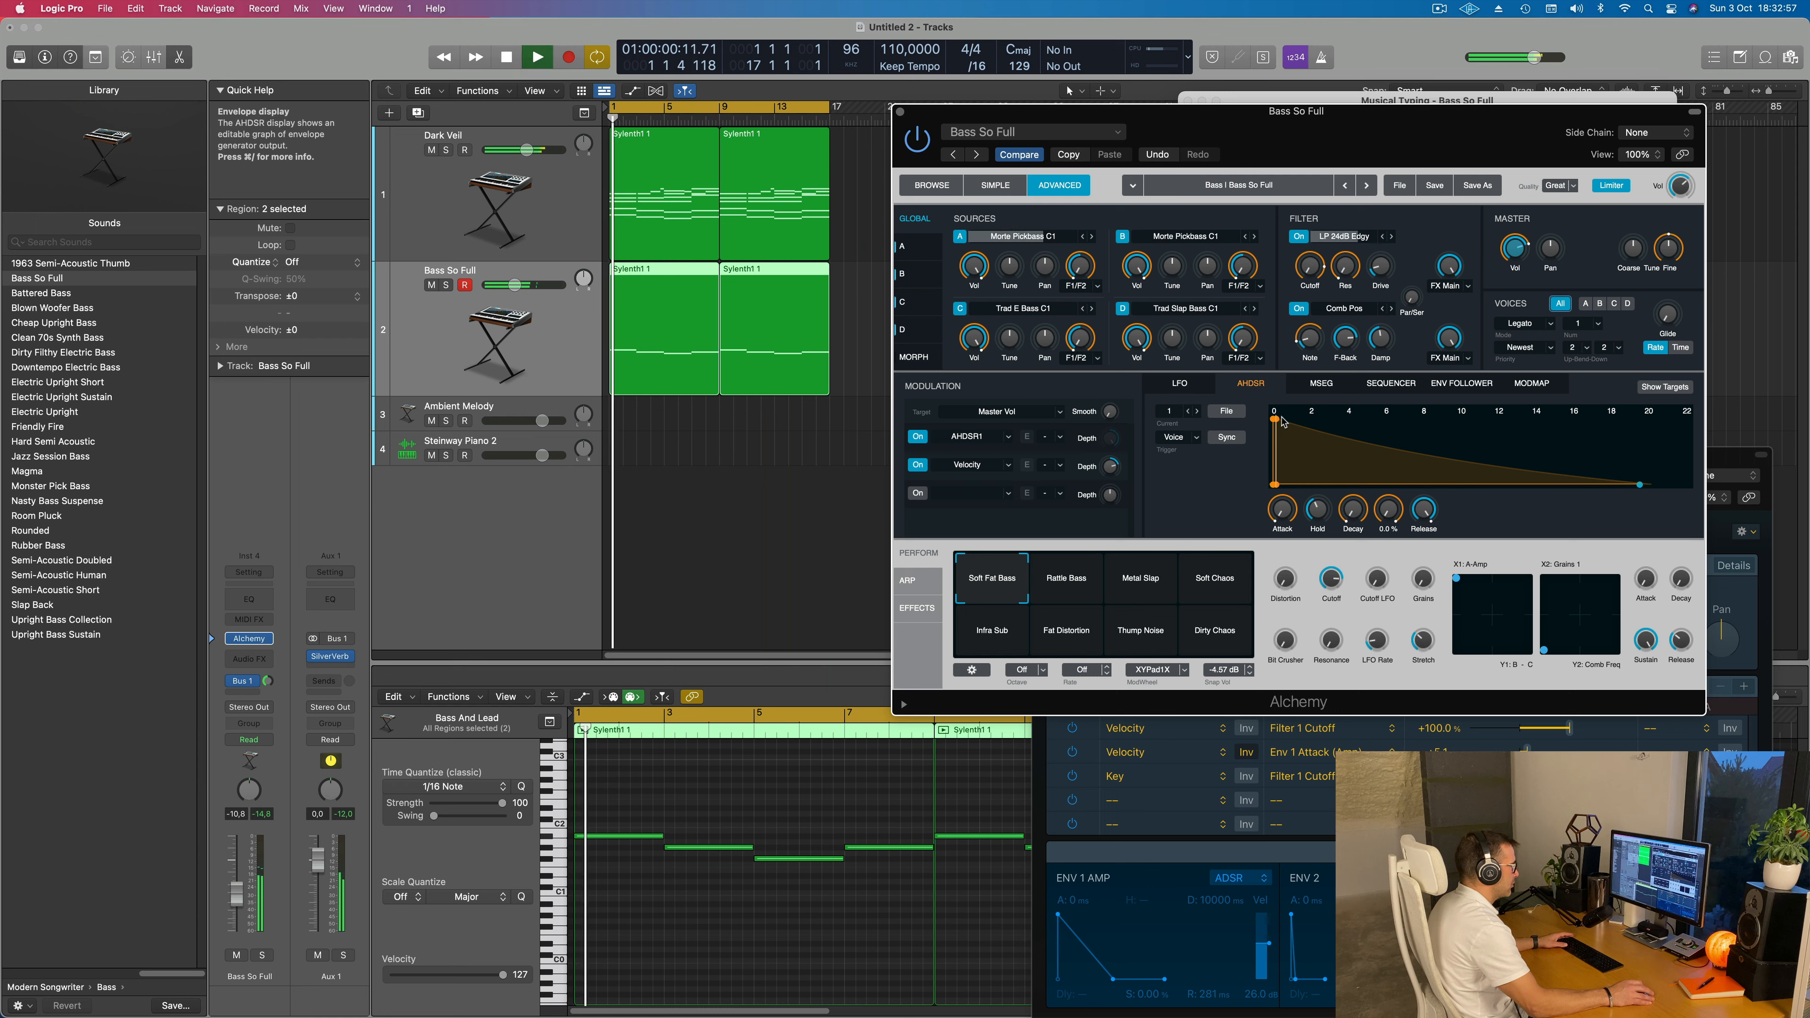
left_click_drag(1408, 420, 1468, 421)
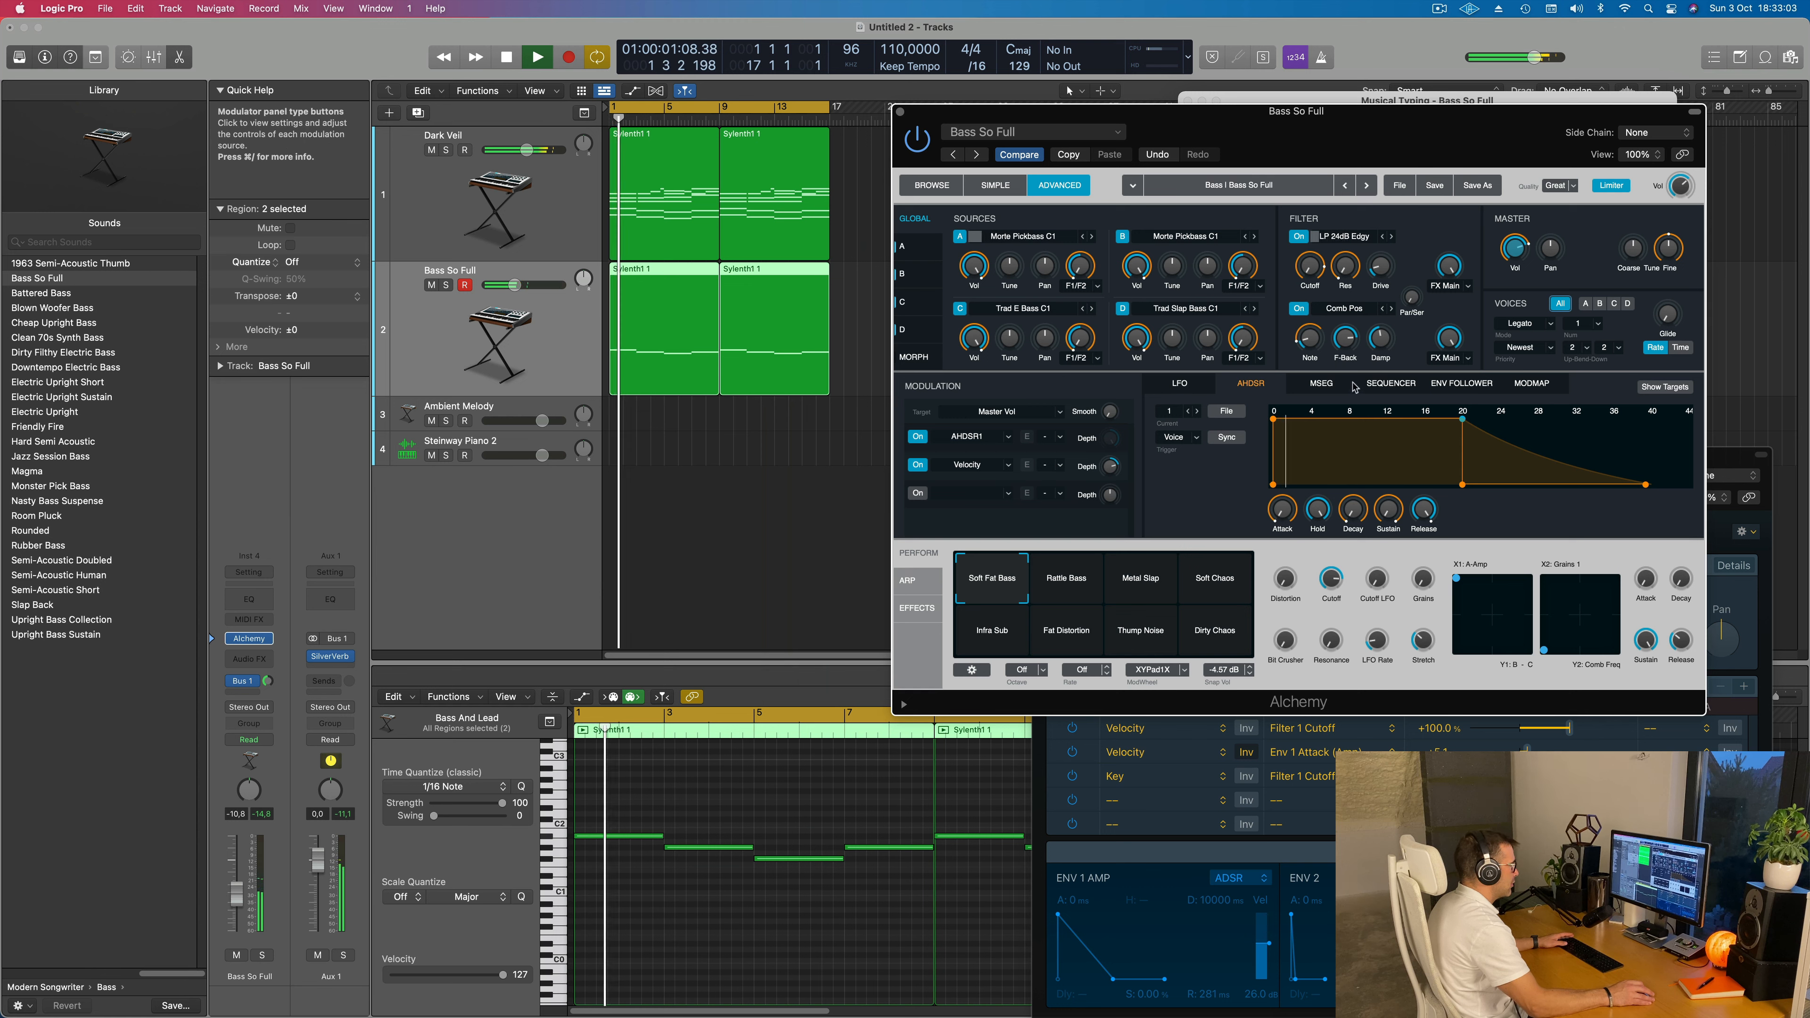
Examine the LFO, MSEG and sequencer modulator settings of the Bass So Full preset
left_click(1180, 384)
left_click(1335, 385)
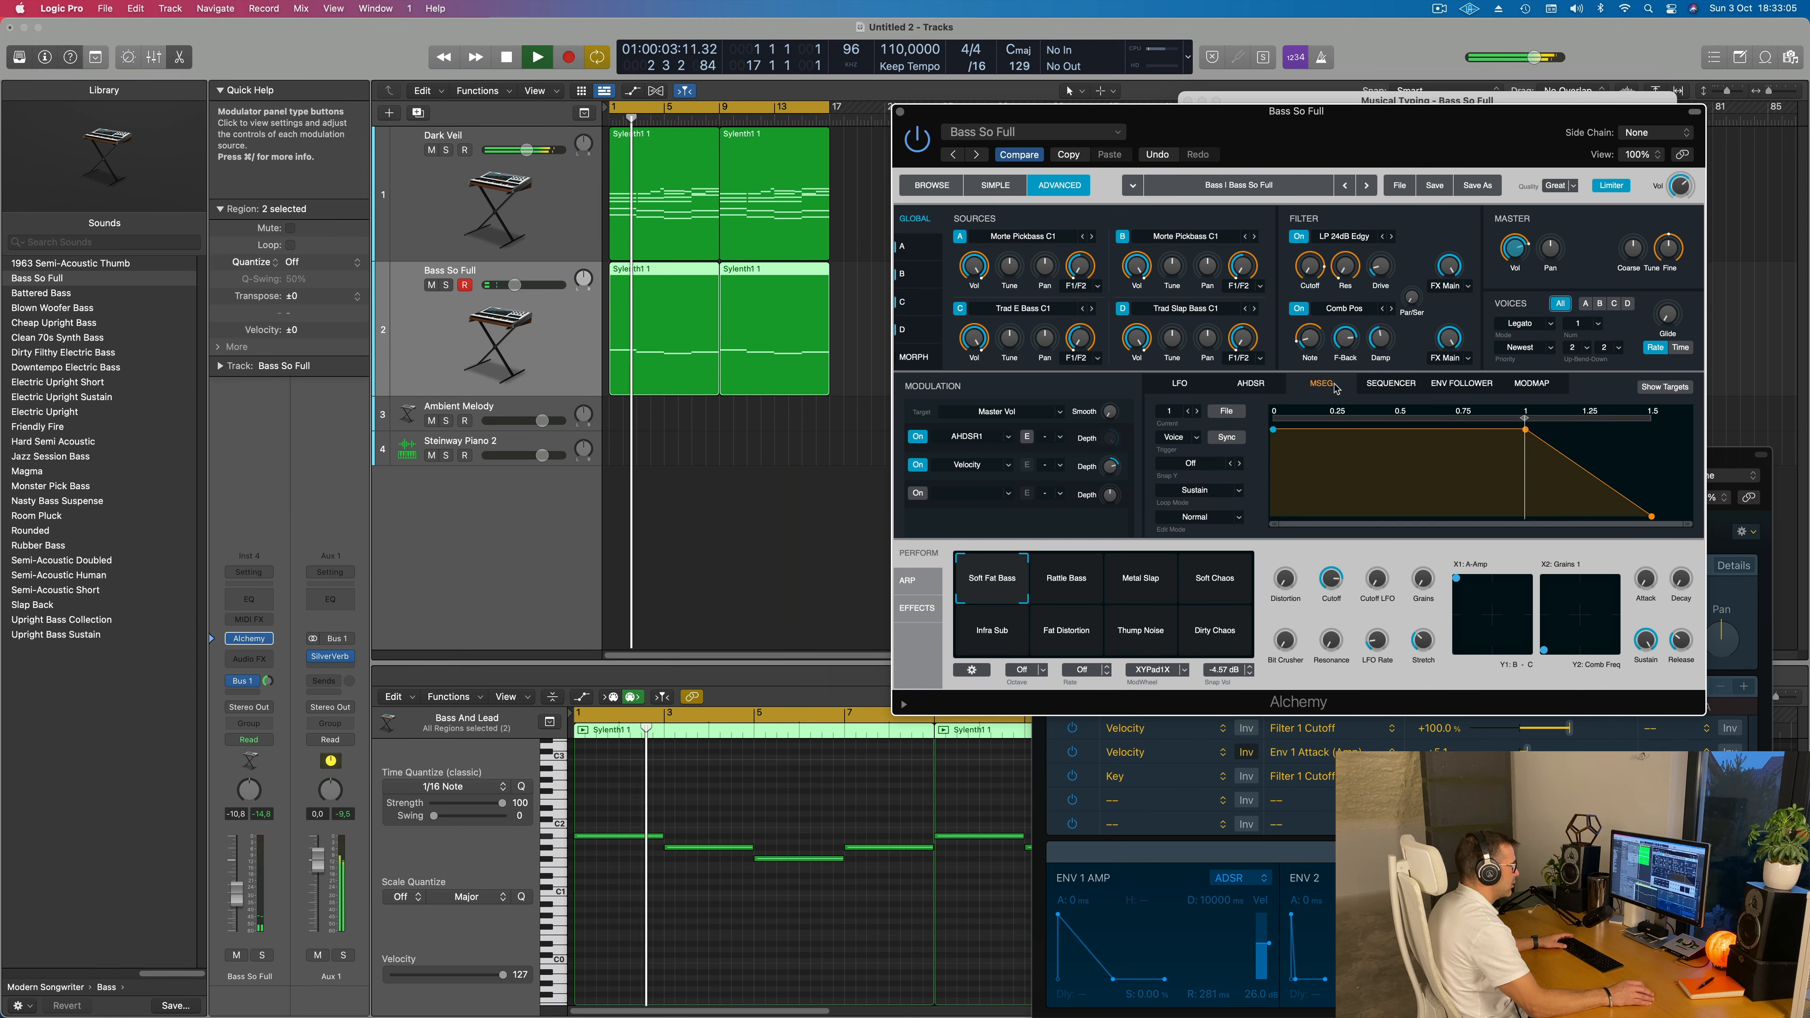
left_click(1391, 383)
Return to the Alchemy preset browser, load the Big Bright Lead preset and stop playback
left_click(932, 185)
left_click(1518, 333)
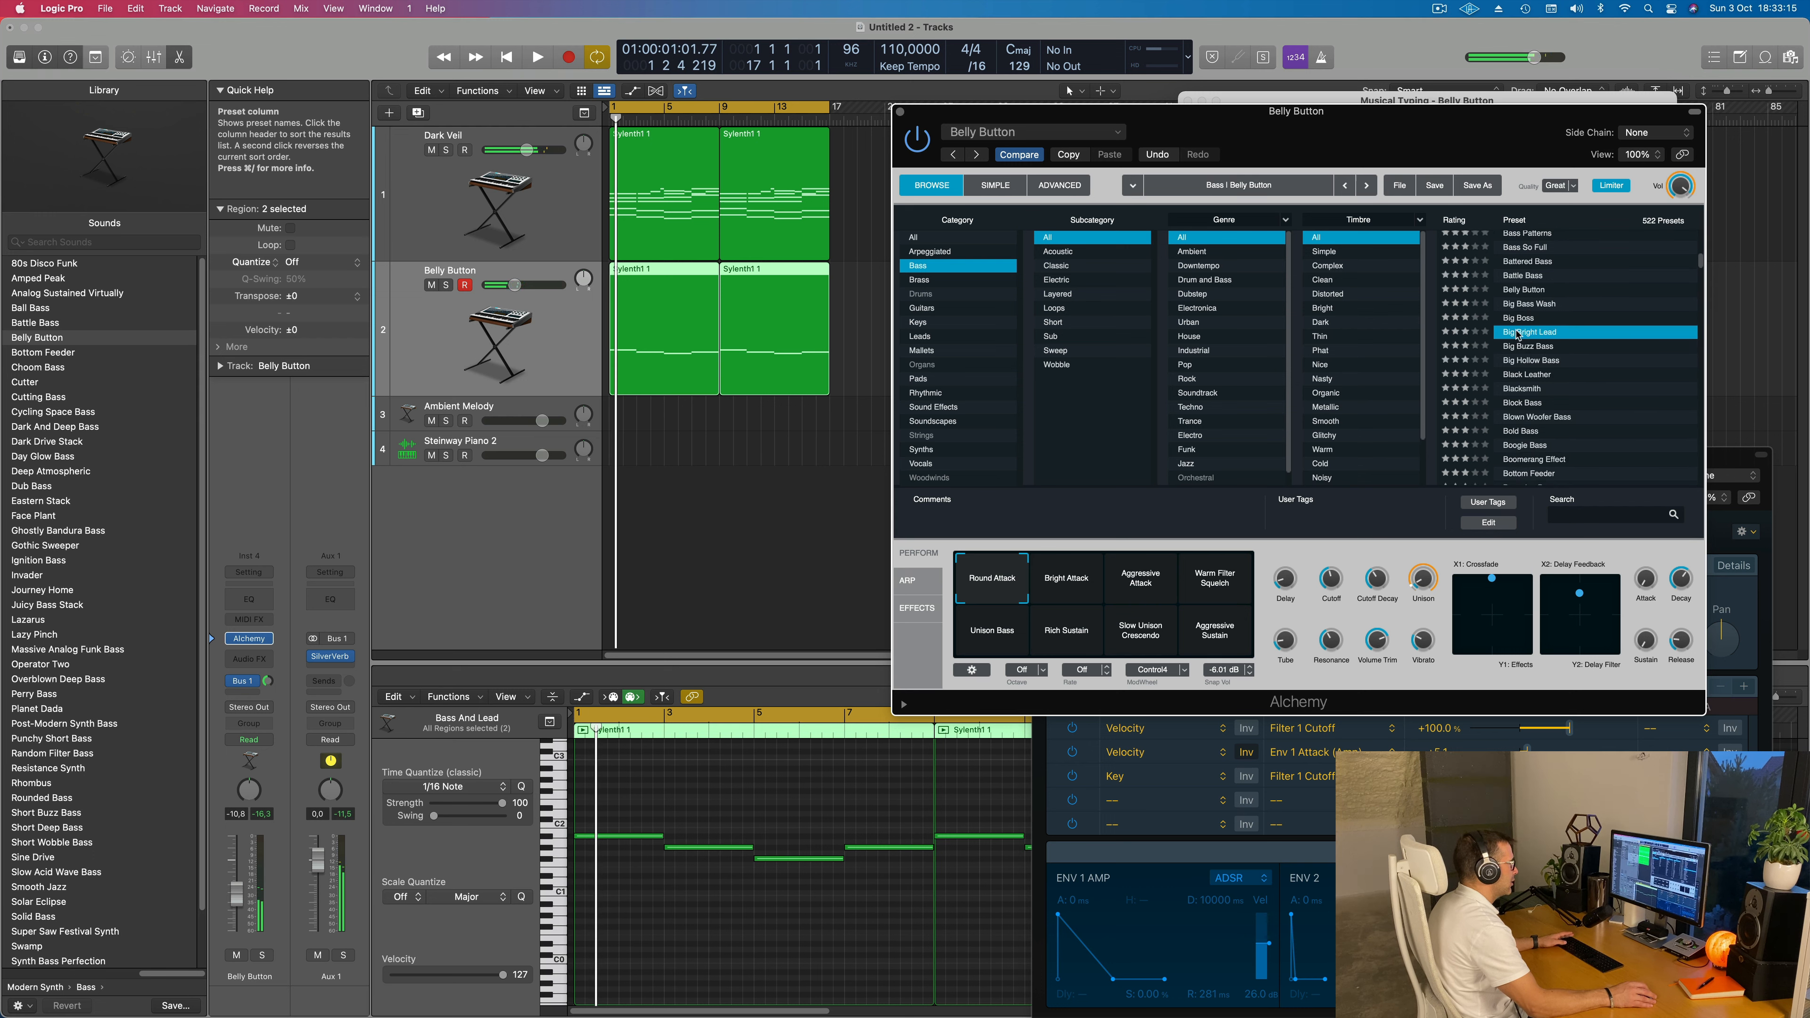
key("space")
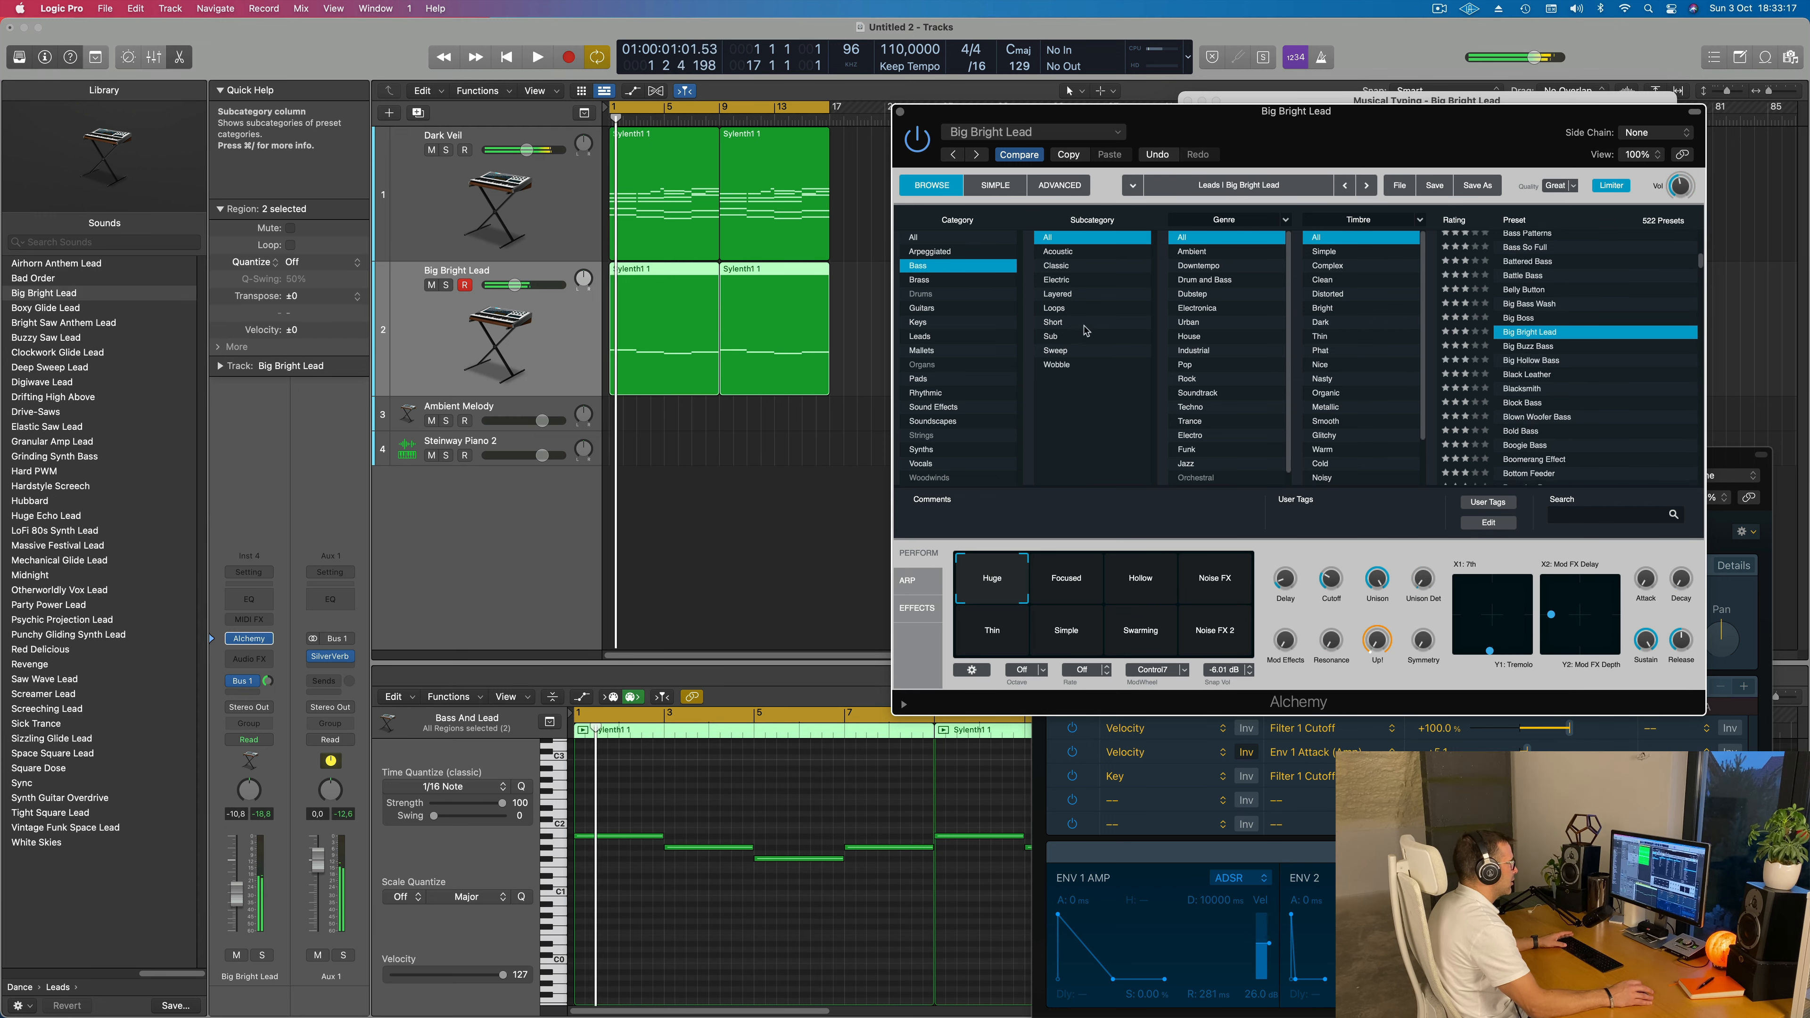
Load the Layered Kick Bass preset from Alchemy's Layered bass presets and start playback
left_click(1058, 294)
scroll(1565, 336, "down", 5)
left_click(1539, 309)
key("space")
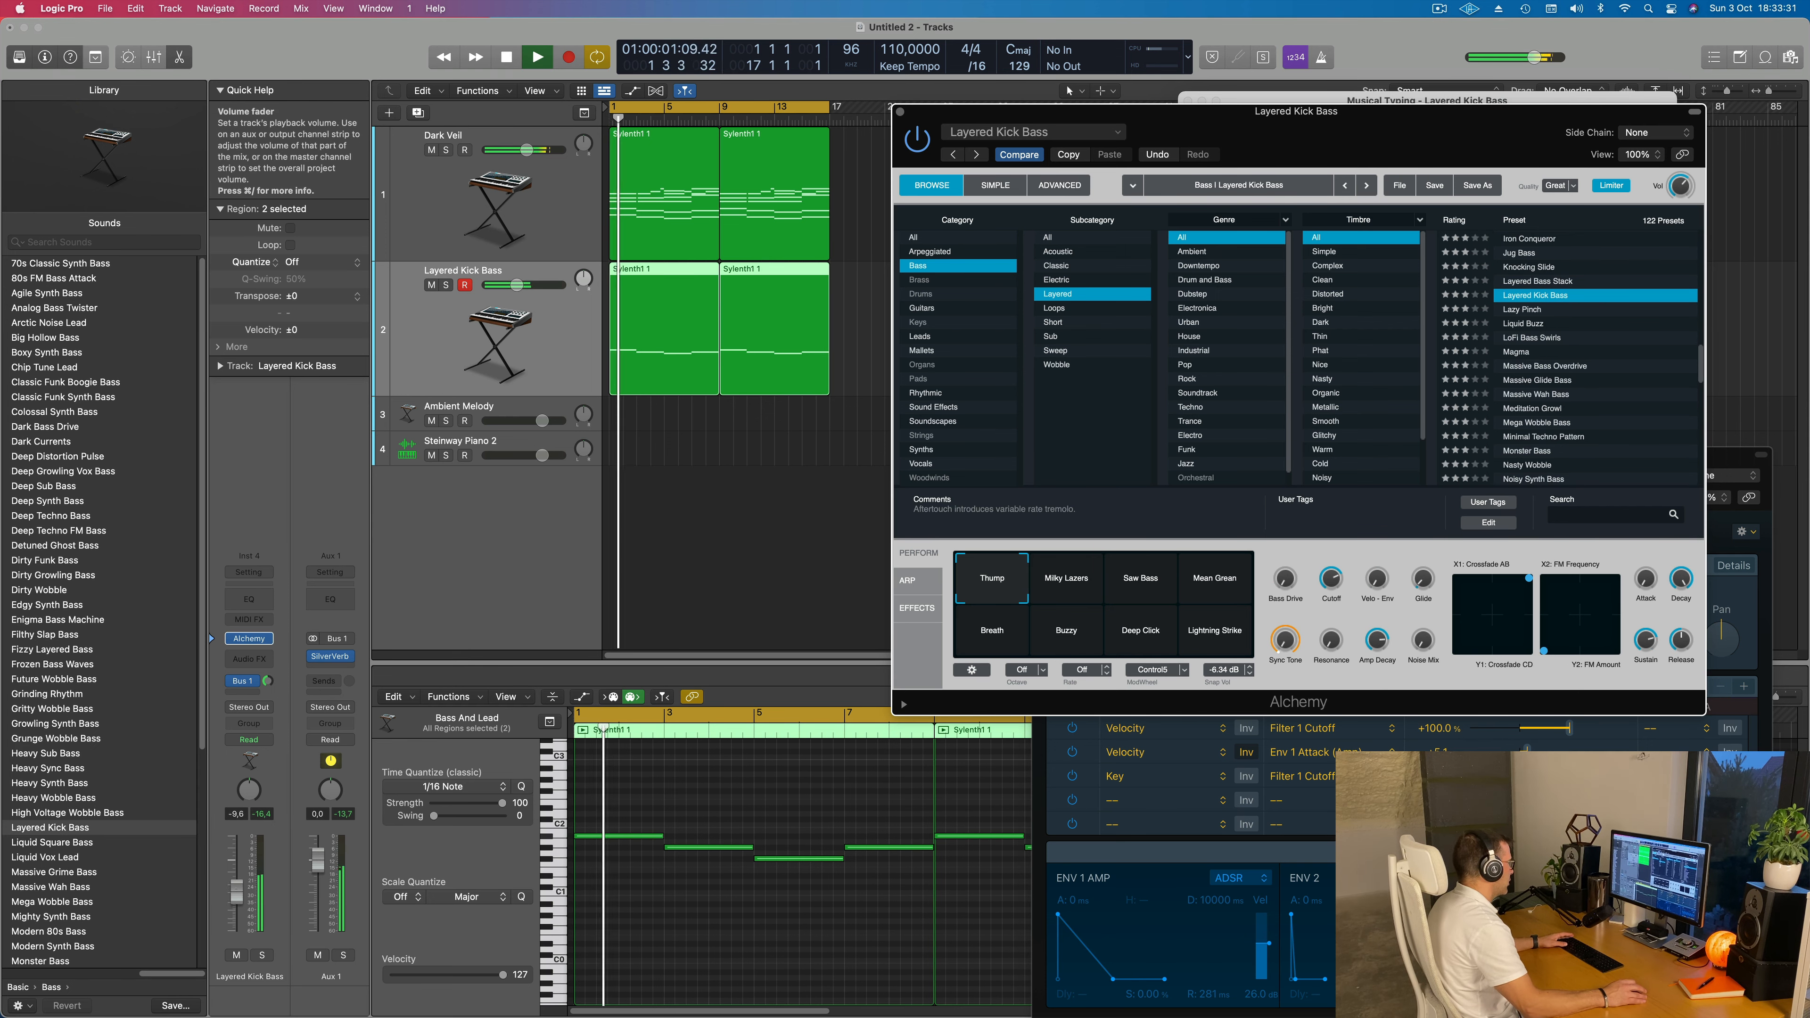
Raise the Layered Kick Bass track's volume to about -4.7 dB, checking it in solo, and close its Alchemy window
left_click(262, 956)
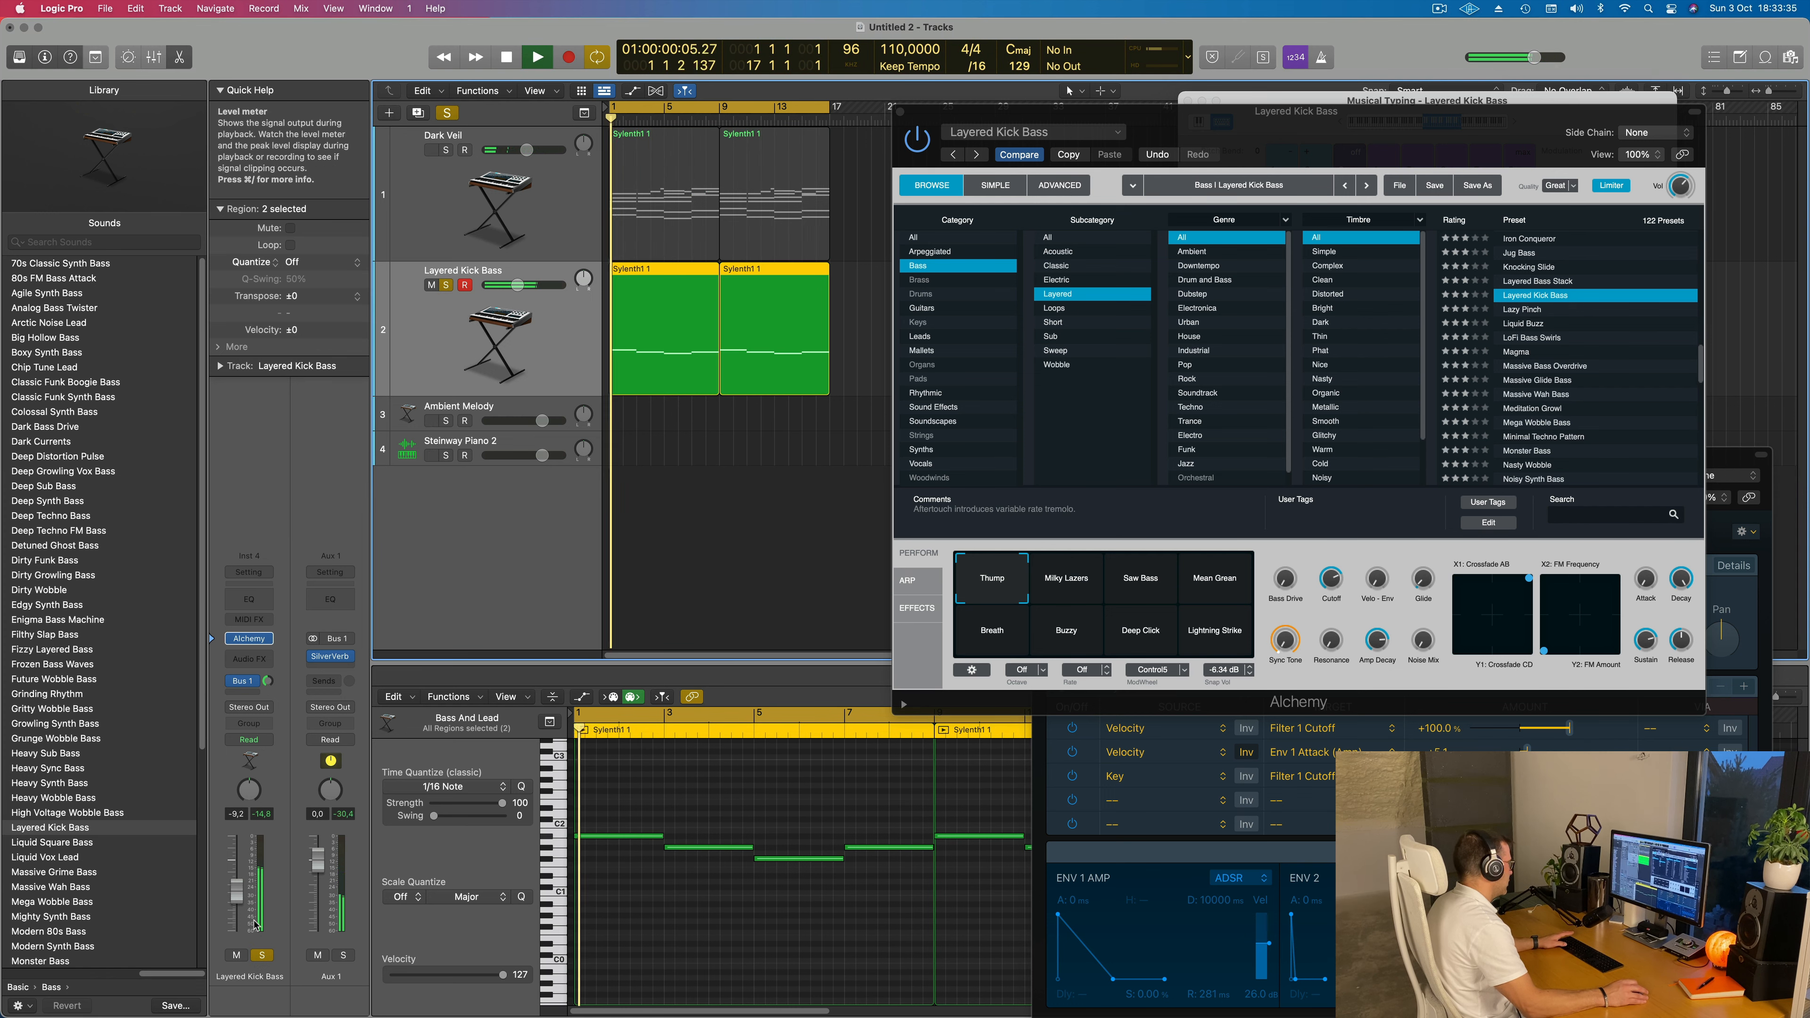
left_click_drag(239, 900, 240, 893)
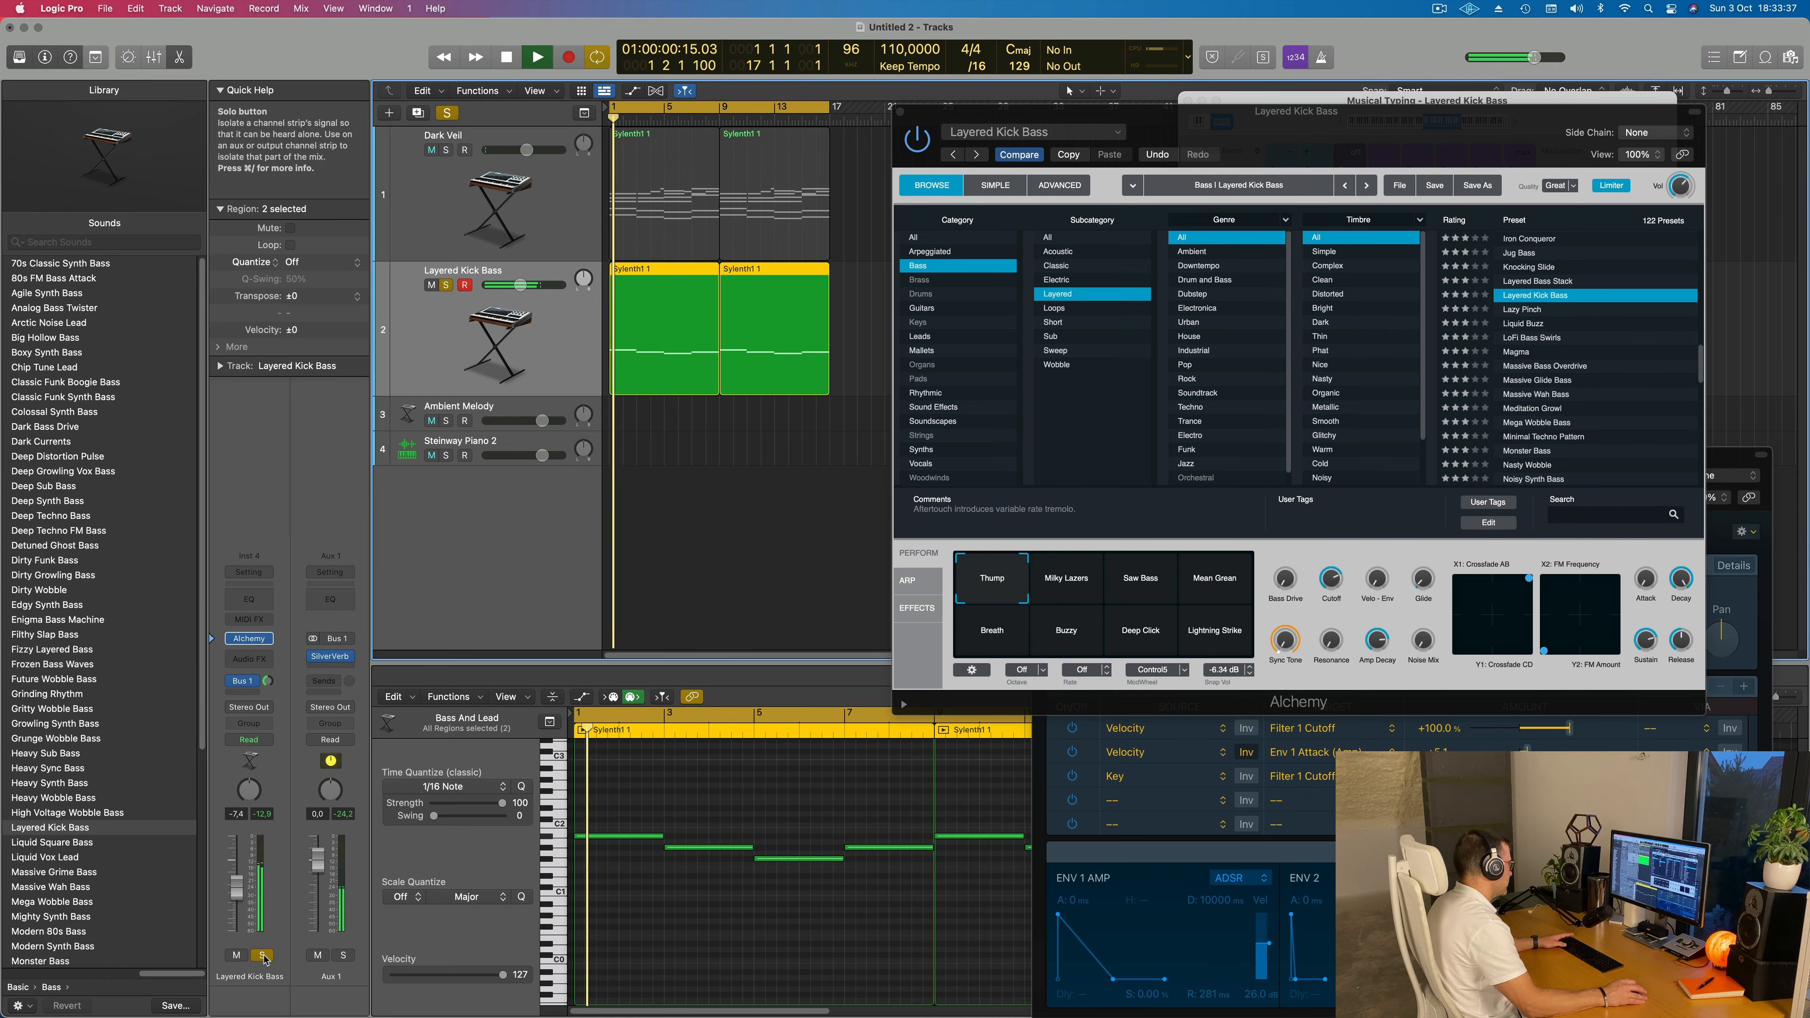
key("s")
left_click_drag(240, 897, 240, 887)
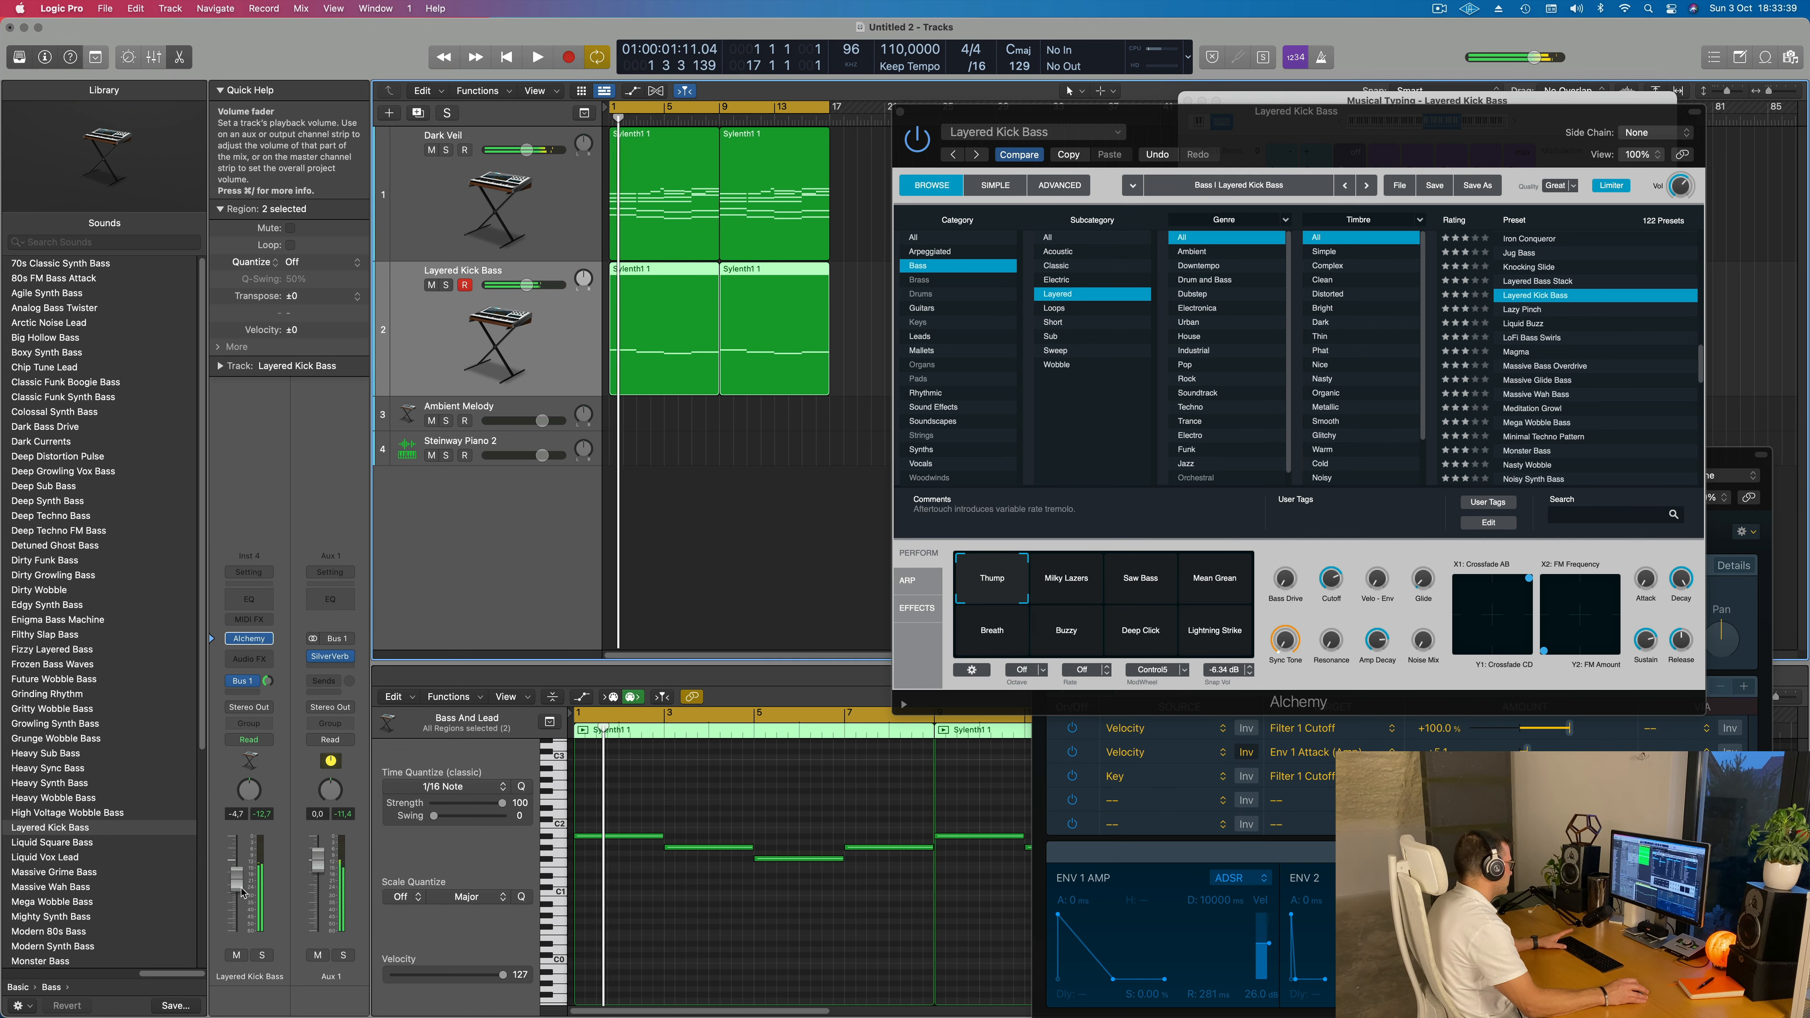
left_click_drag(903, 114, 807, 200)
left_click(807, 200)
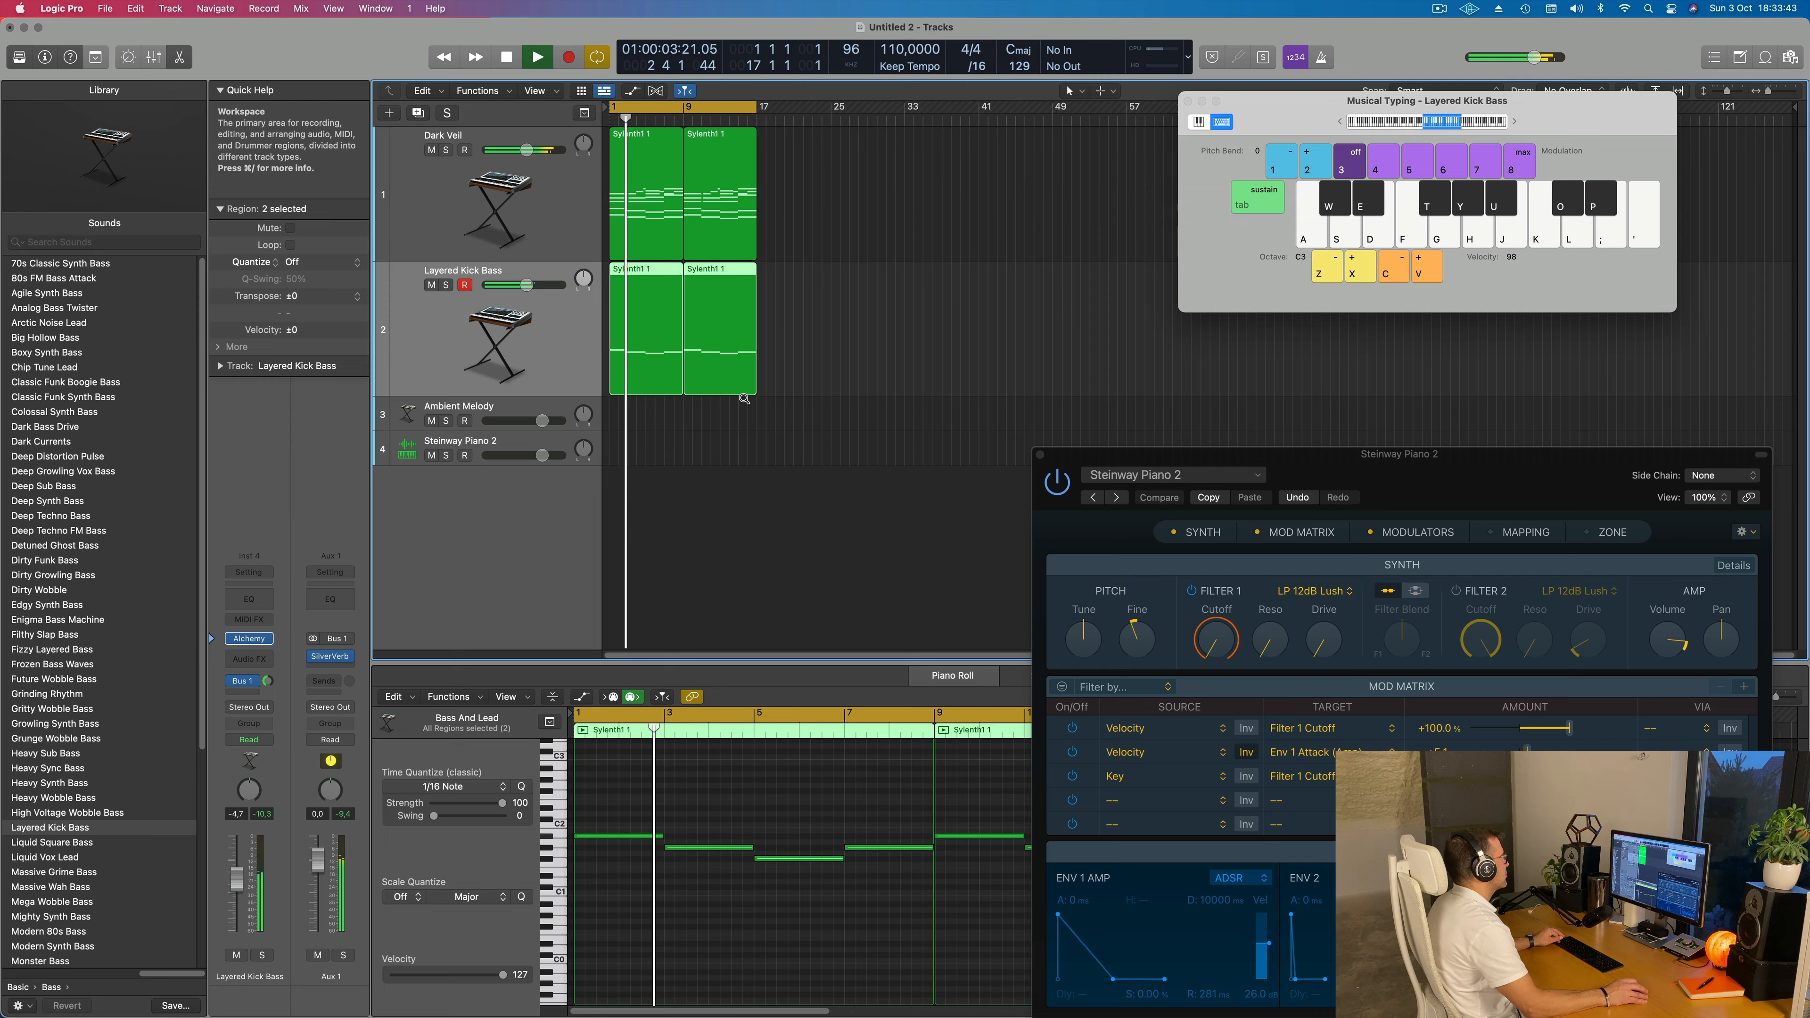
Repeat all four Dark Veil and Layered Kick Bass regions so both tracks extend to bar 33
scroll(764, 286, "down", 2)
scroll(767, 290, "up", 1)
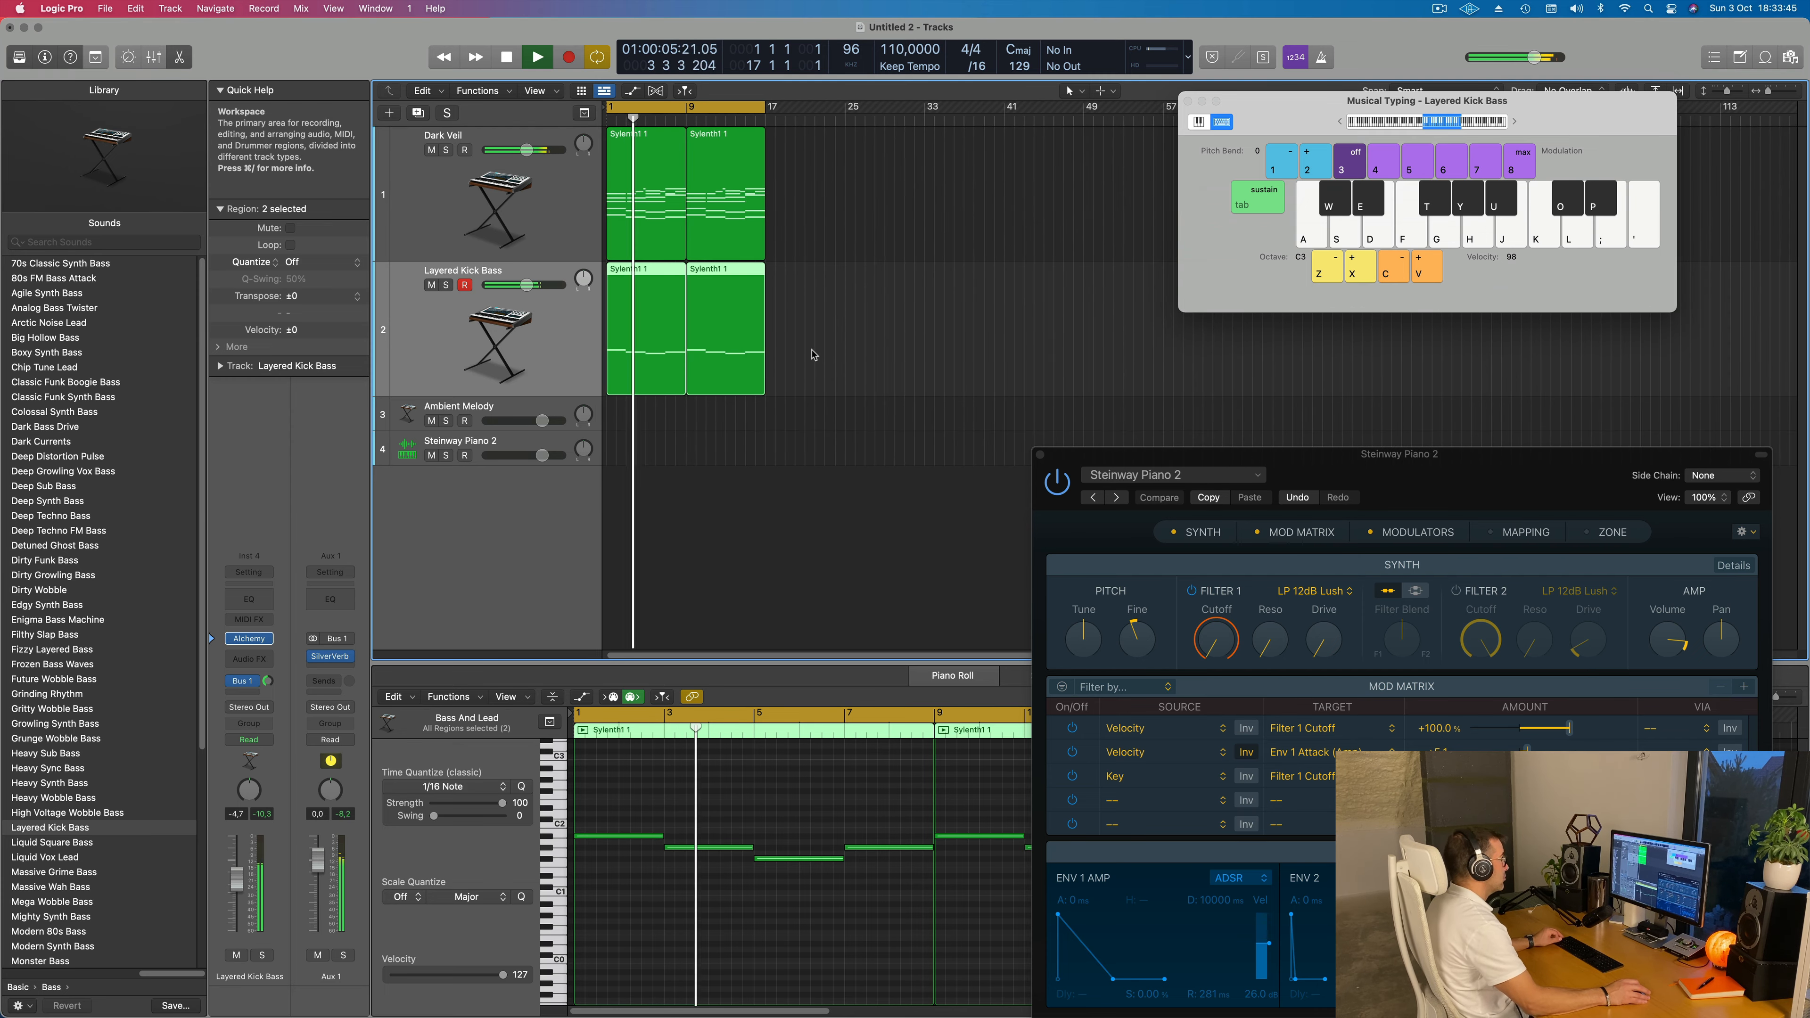
left_click_drag(839, 226, 618, 310)
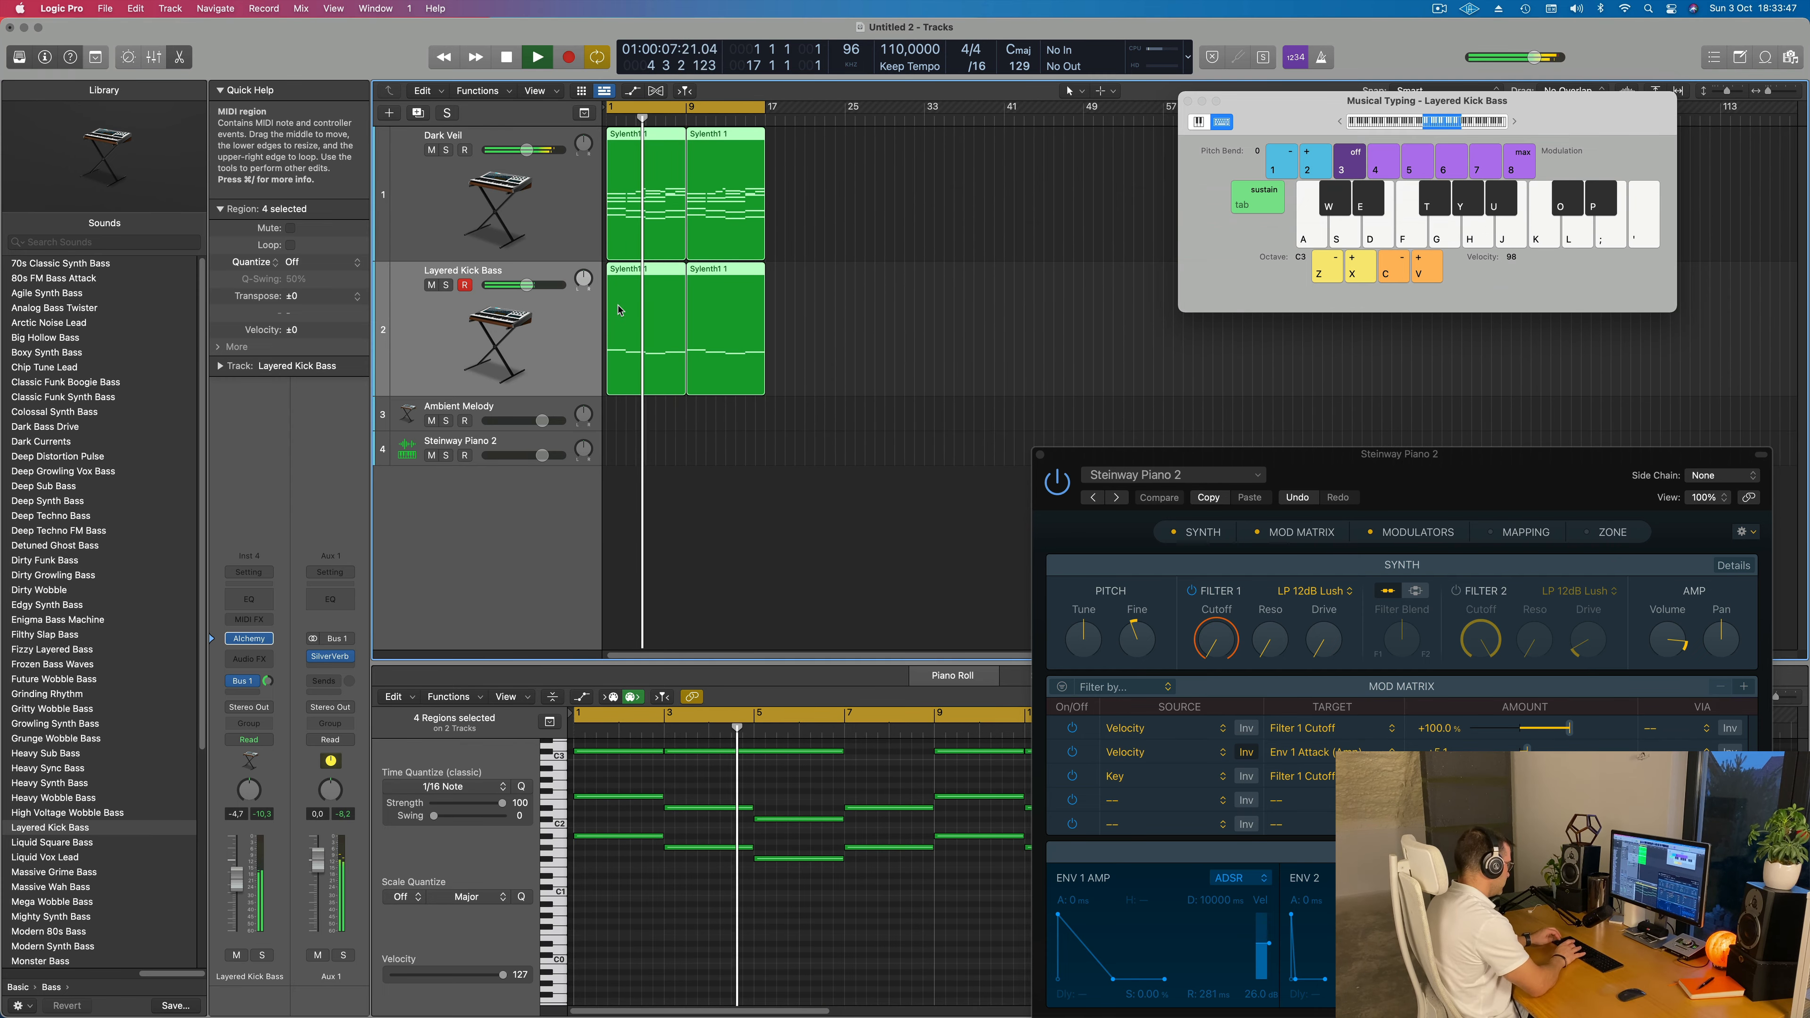
key("super+r")
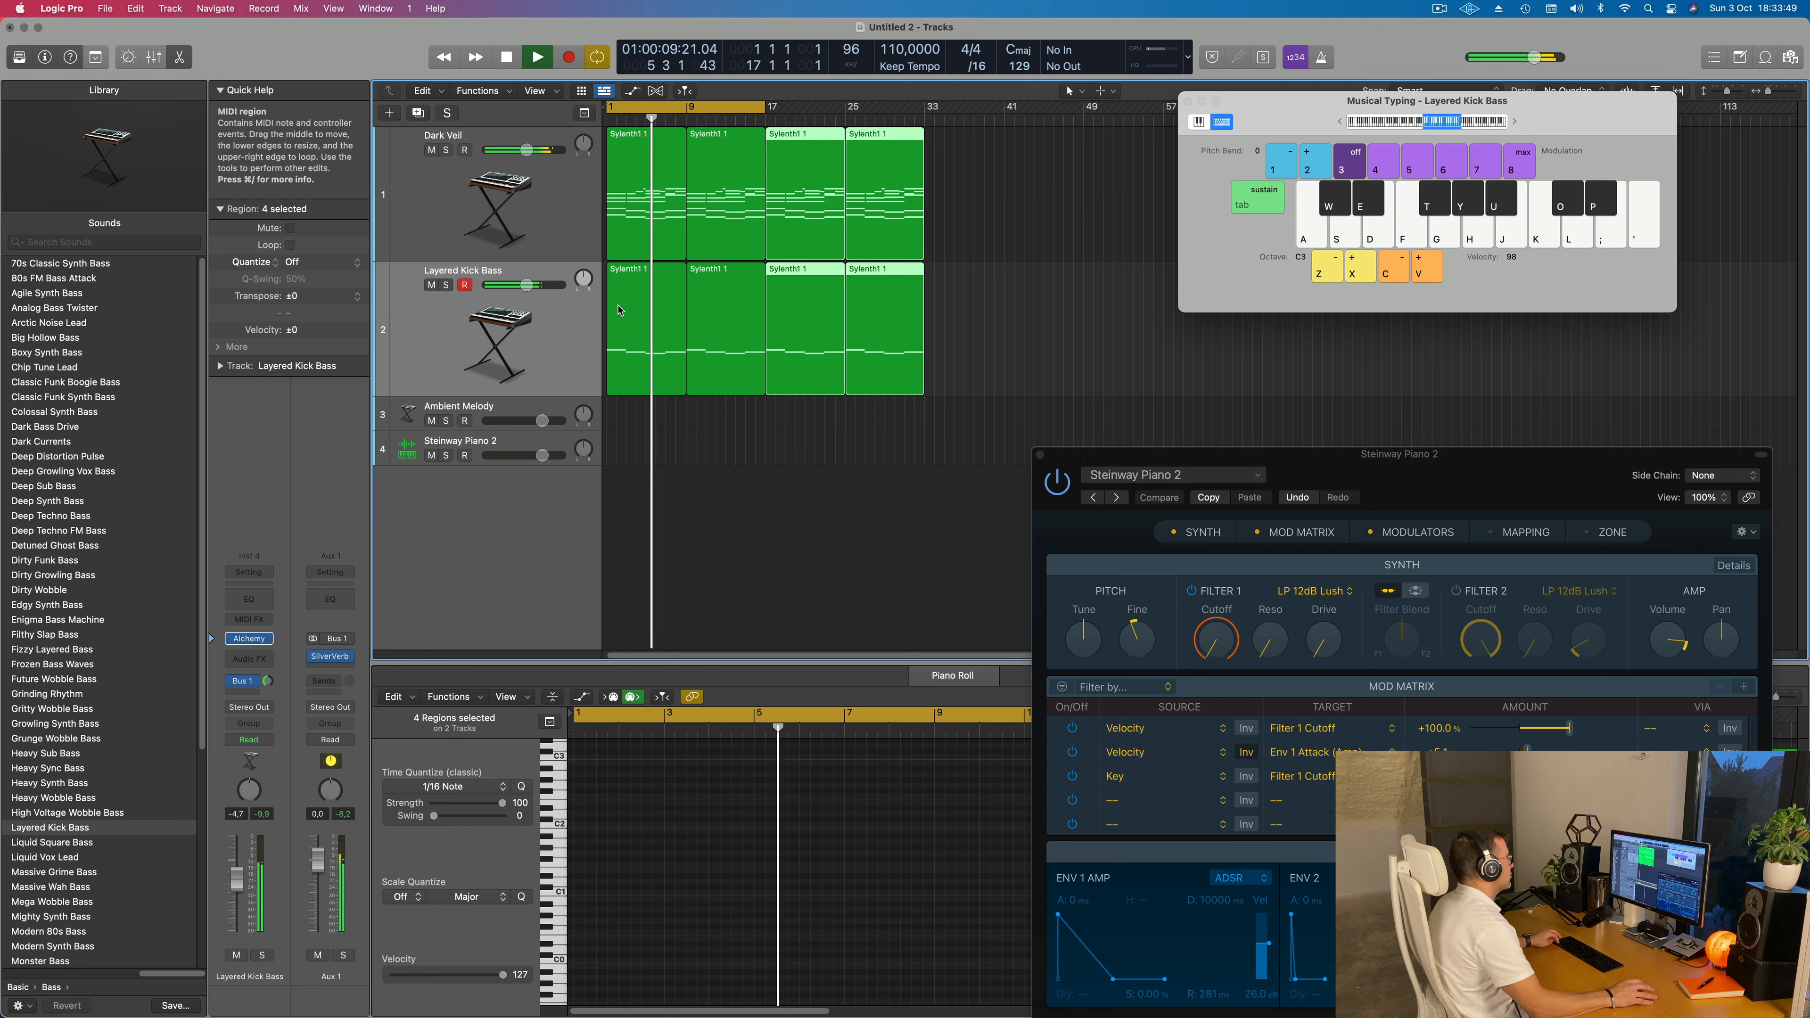
Copy the first Dark Veil region to bar 1 of the Ambient Melody track and stop playback
left_click(506, 199)
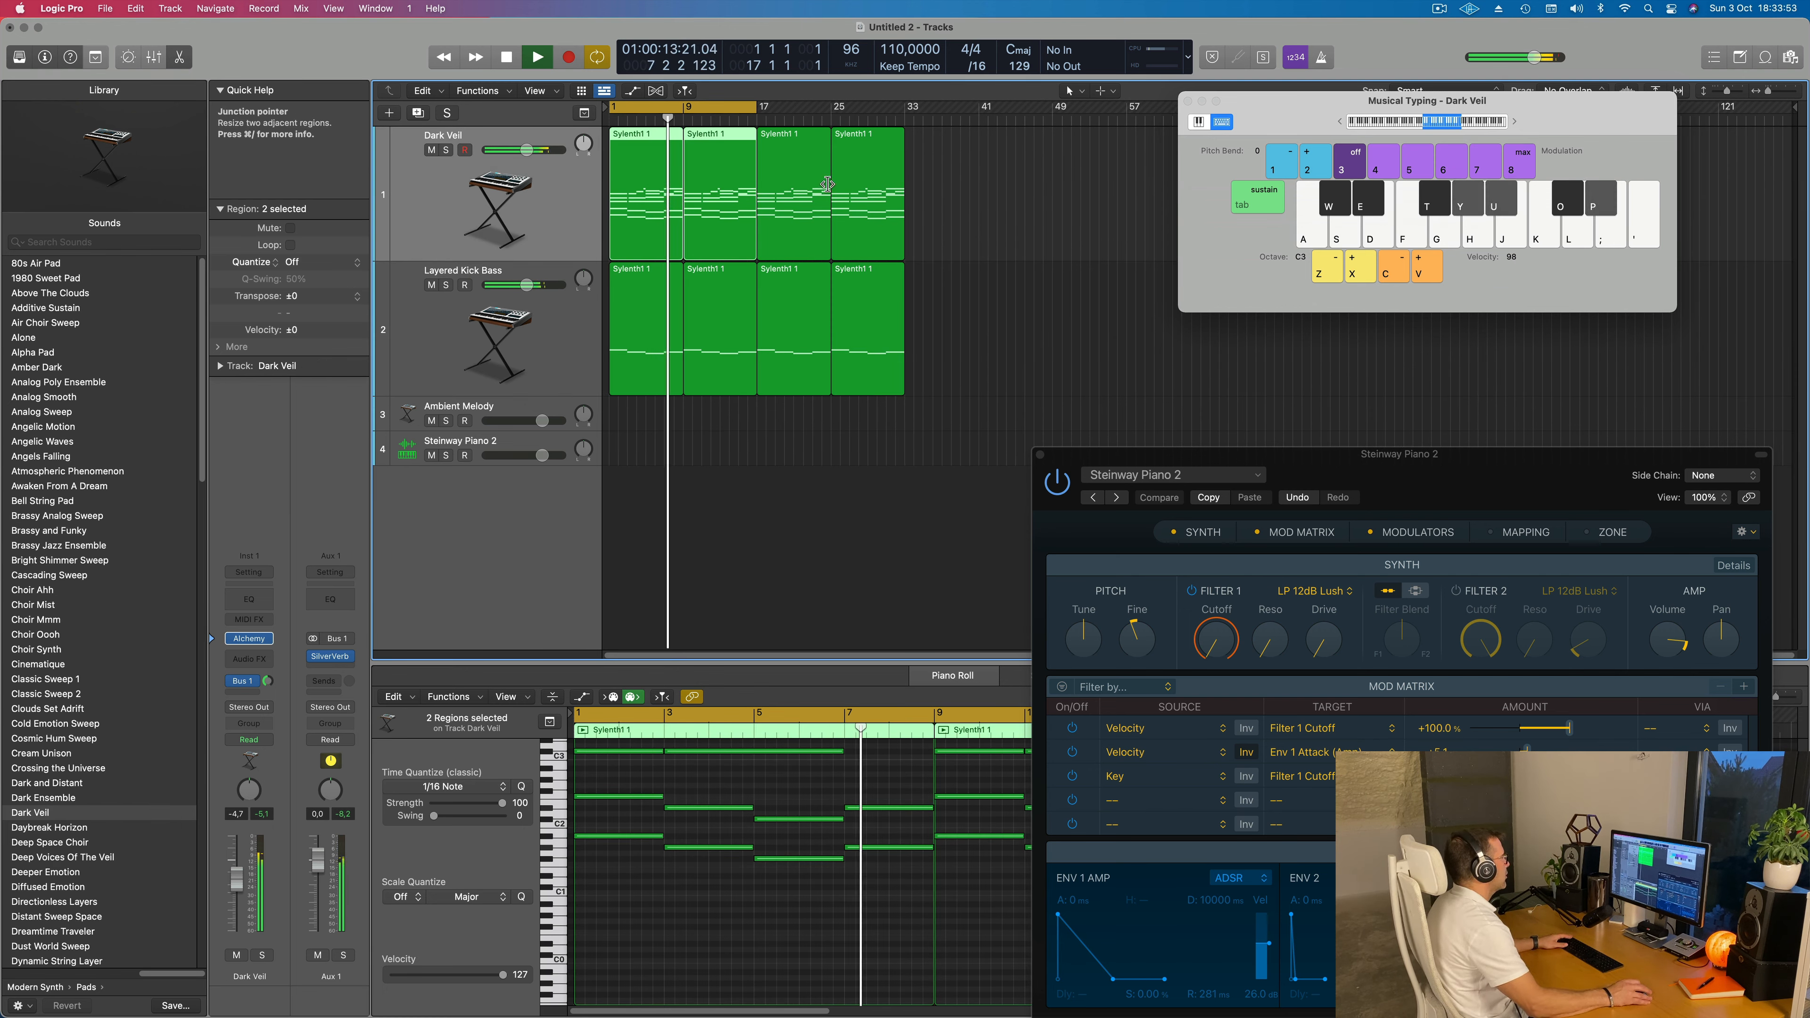
double_click(443, 135)
key("k")
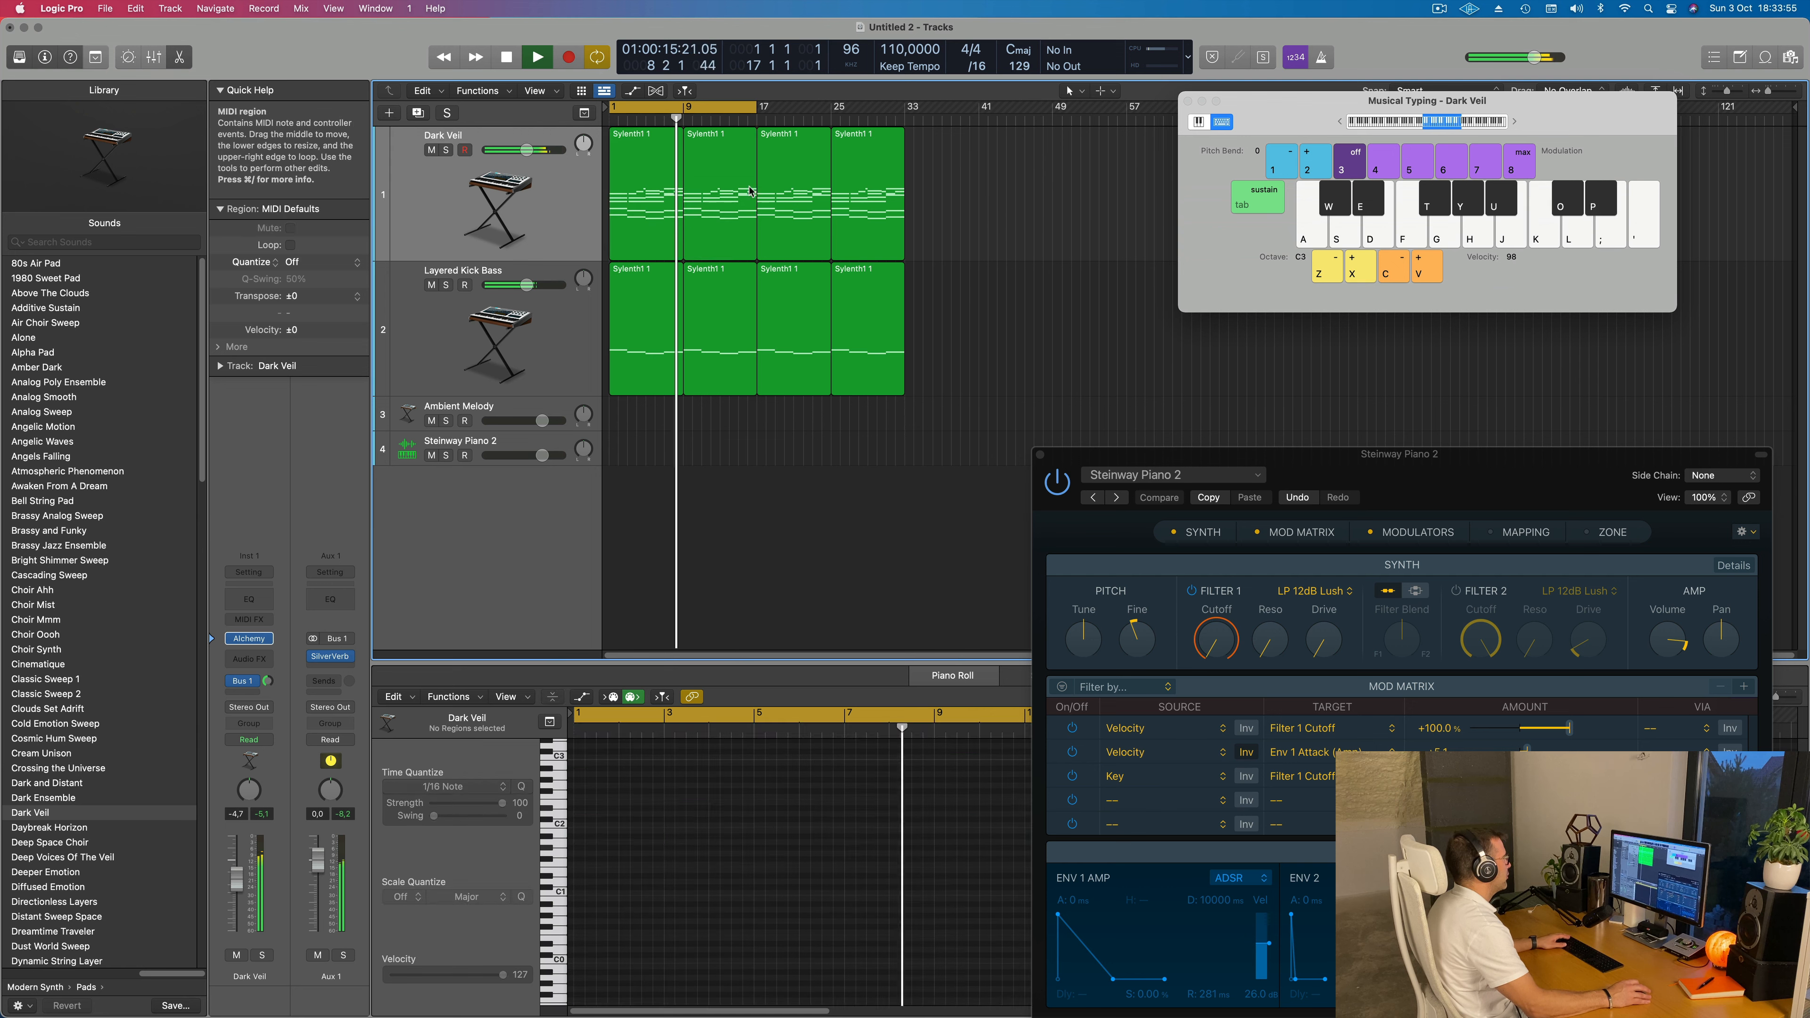
left_click(651, 204)
left_click_drag(651, 203, 651, 415)
key("space")
Delete the low chord notes from the copied Ambient Melody region and play it back
scroll(702, 941, "up", 3)
left_click(703, 928)
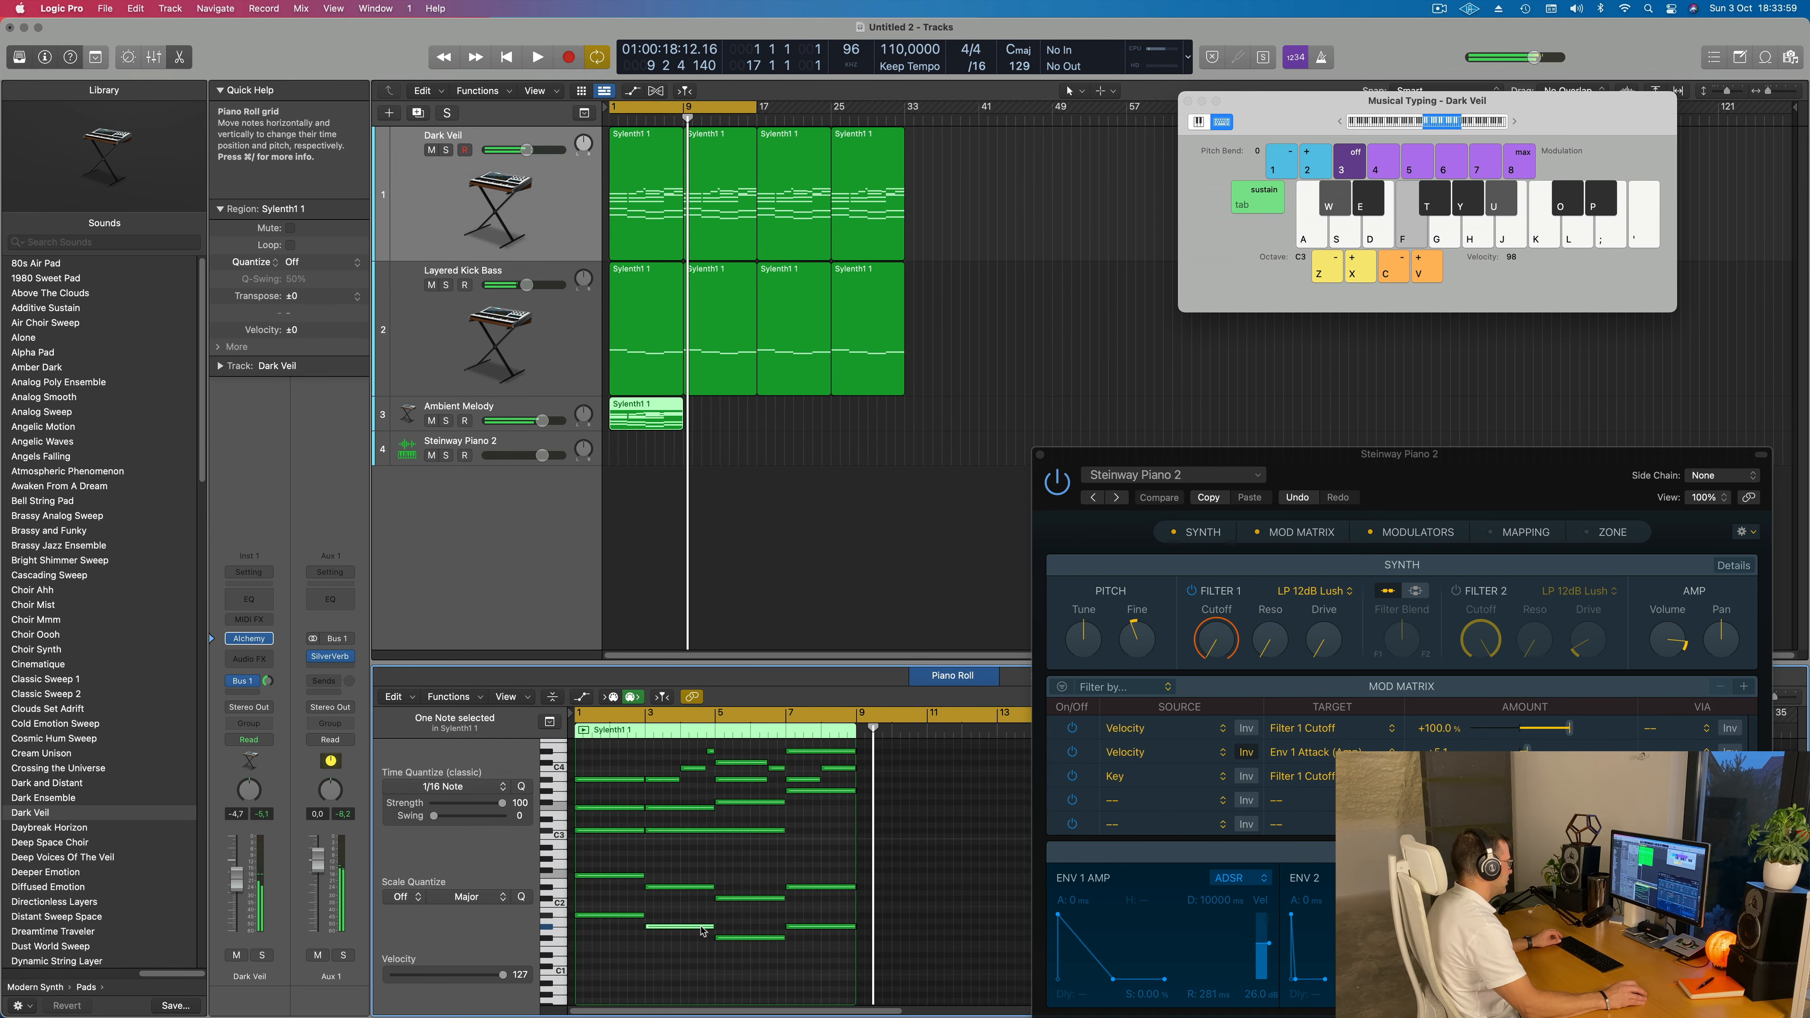
scroll(606, 829, "down", 2)
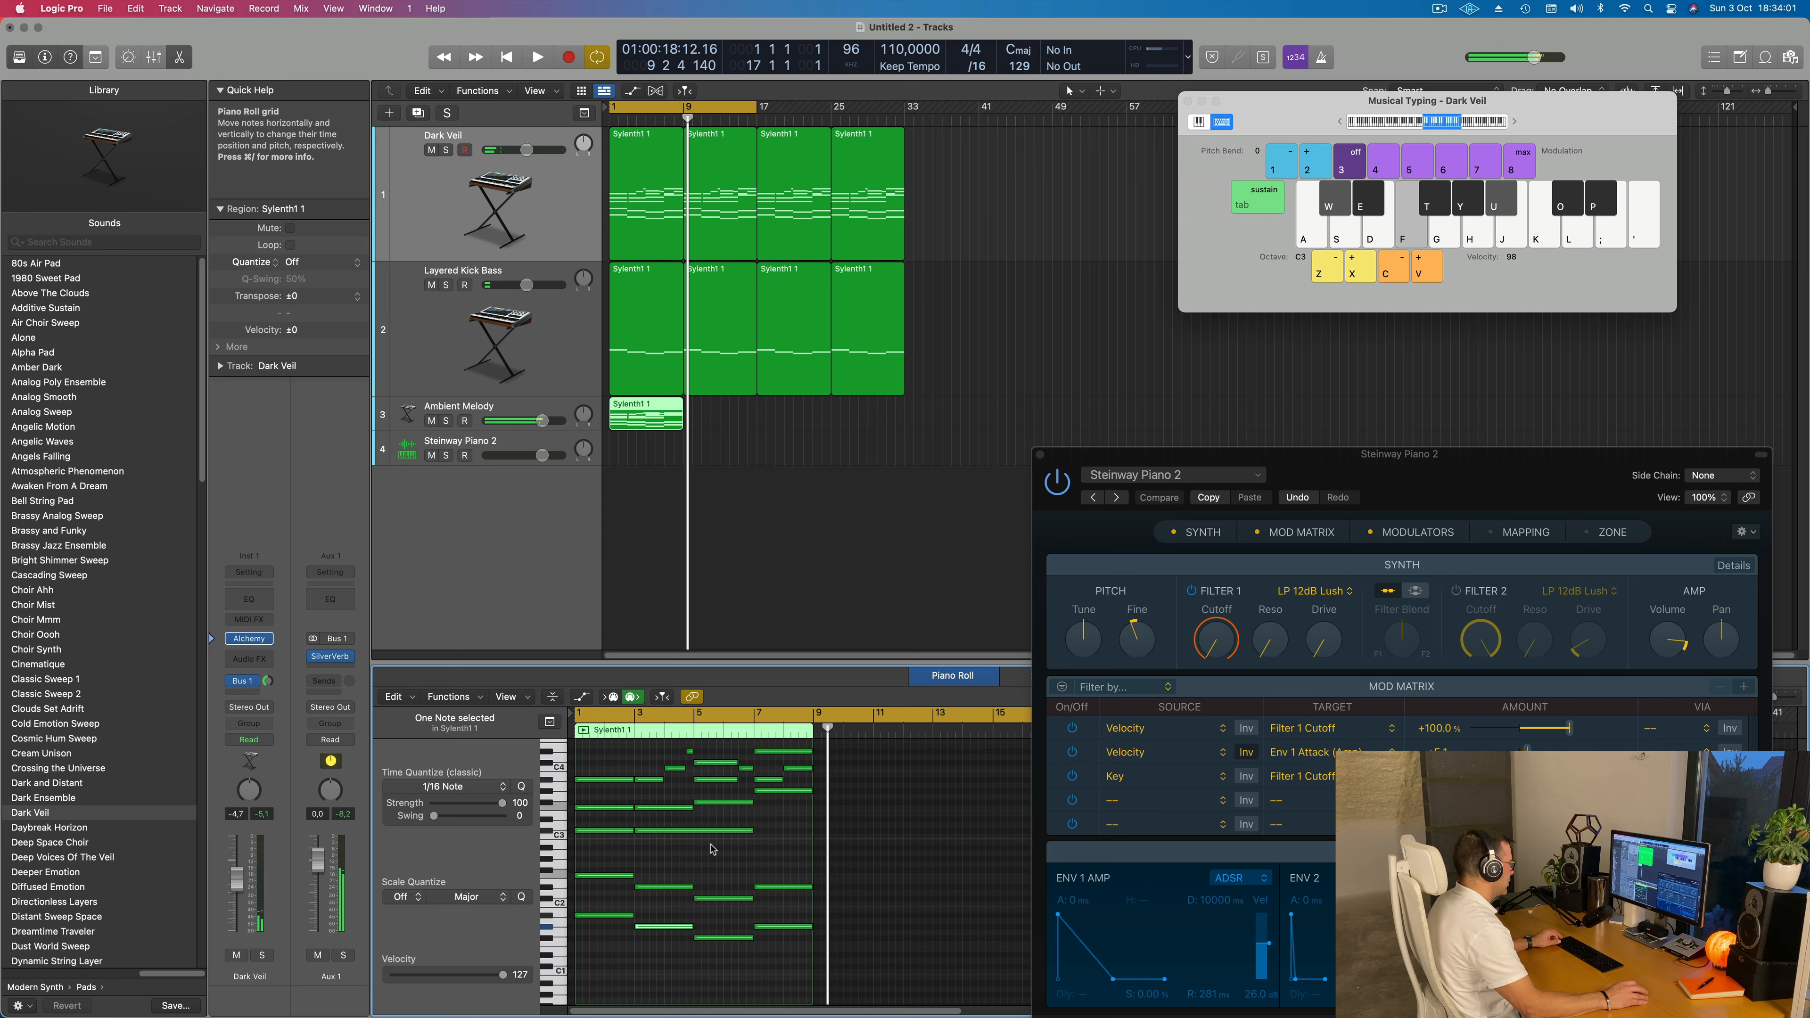
left_click_drag(602, 821, 795, 962)
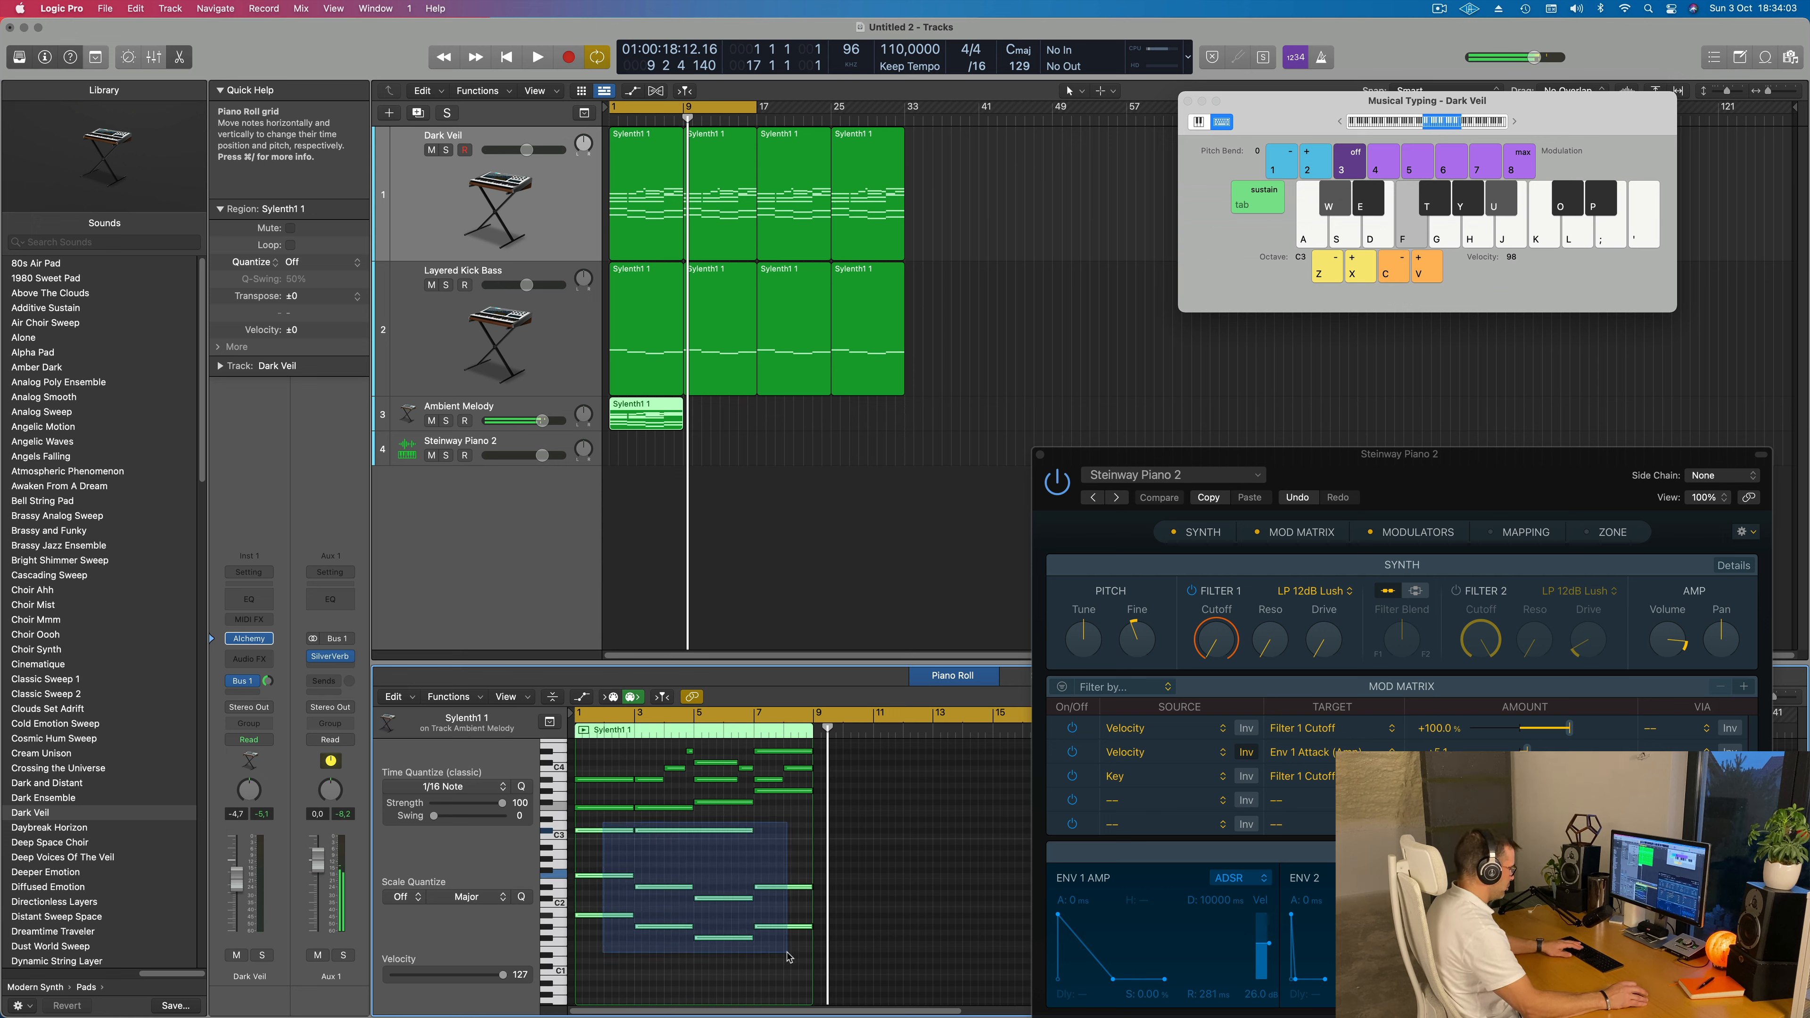
key("Delete")
scroll(789, 933, "up", 4)
key("space")
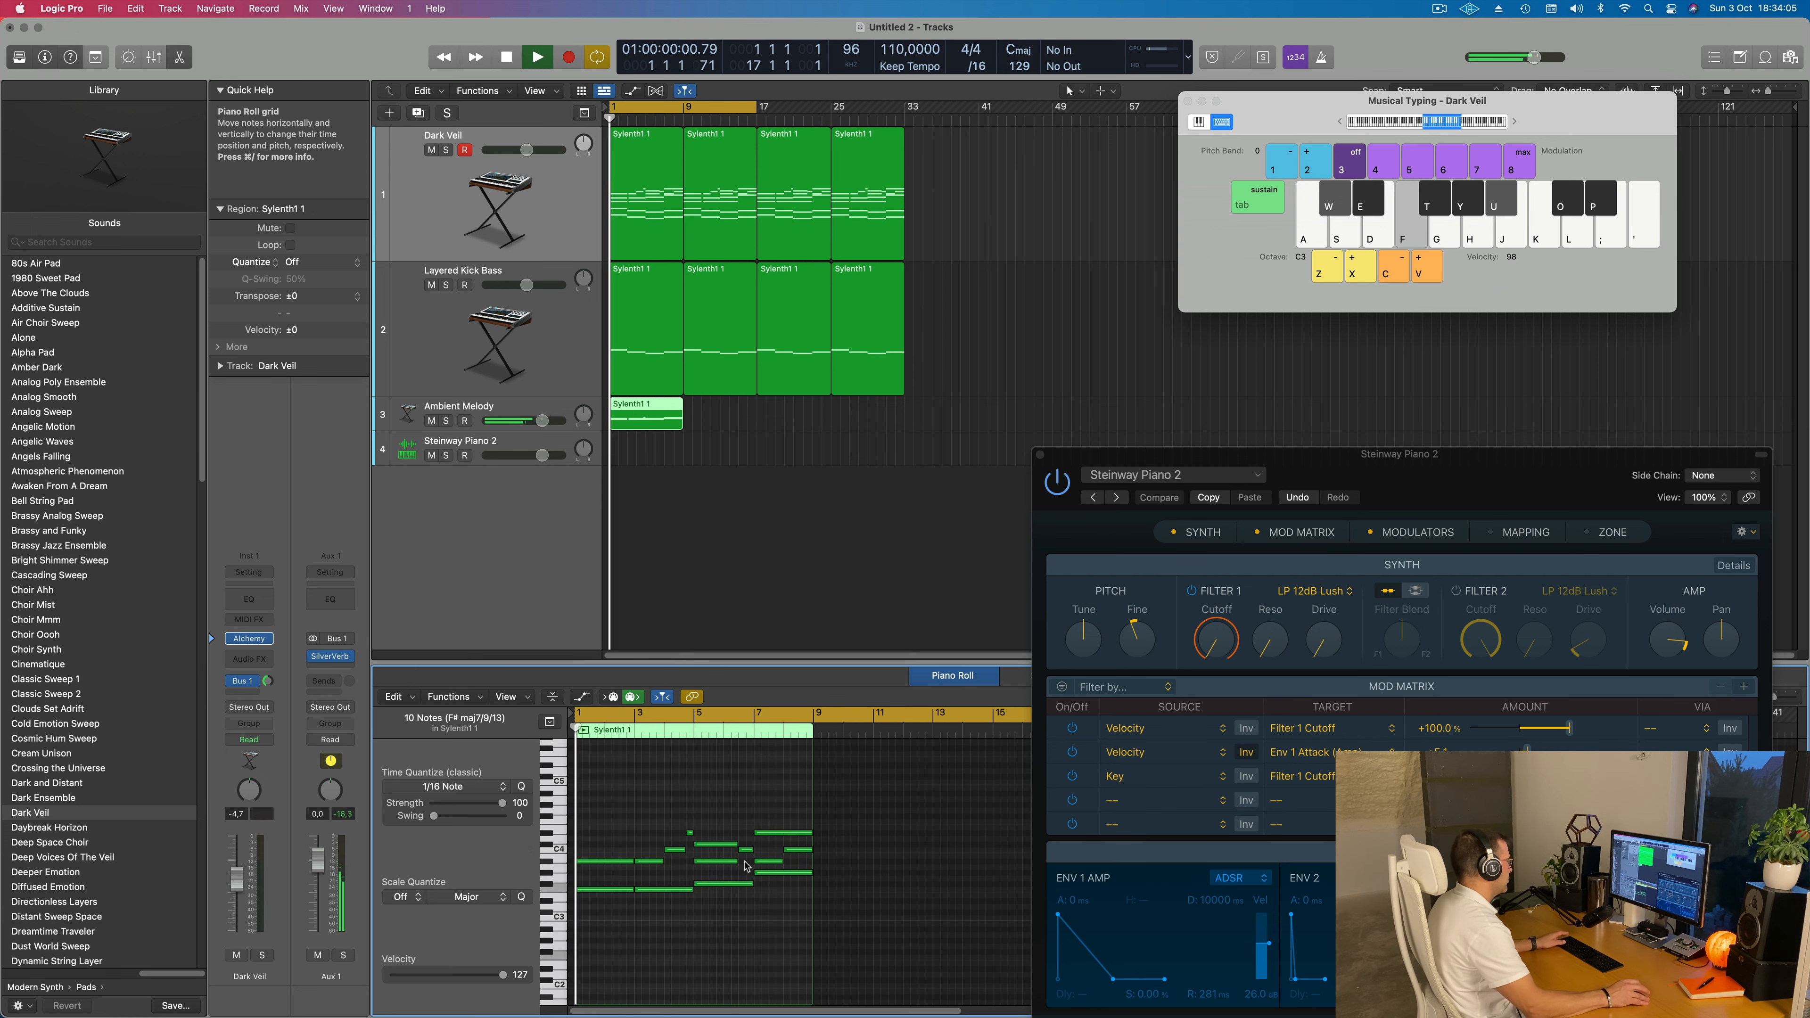
key("space")
key("space")
Delete the upper notes of the Ambient Melody region, keeping only its lowest remaining line, and restart playback
left_click(510, 411)
left_click(510, 410)
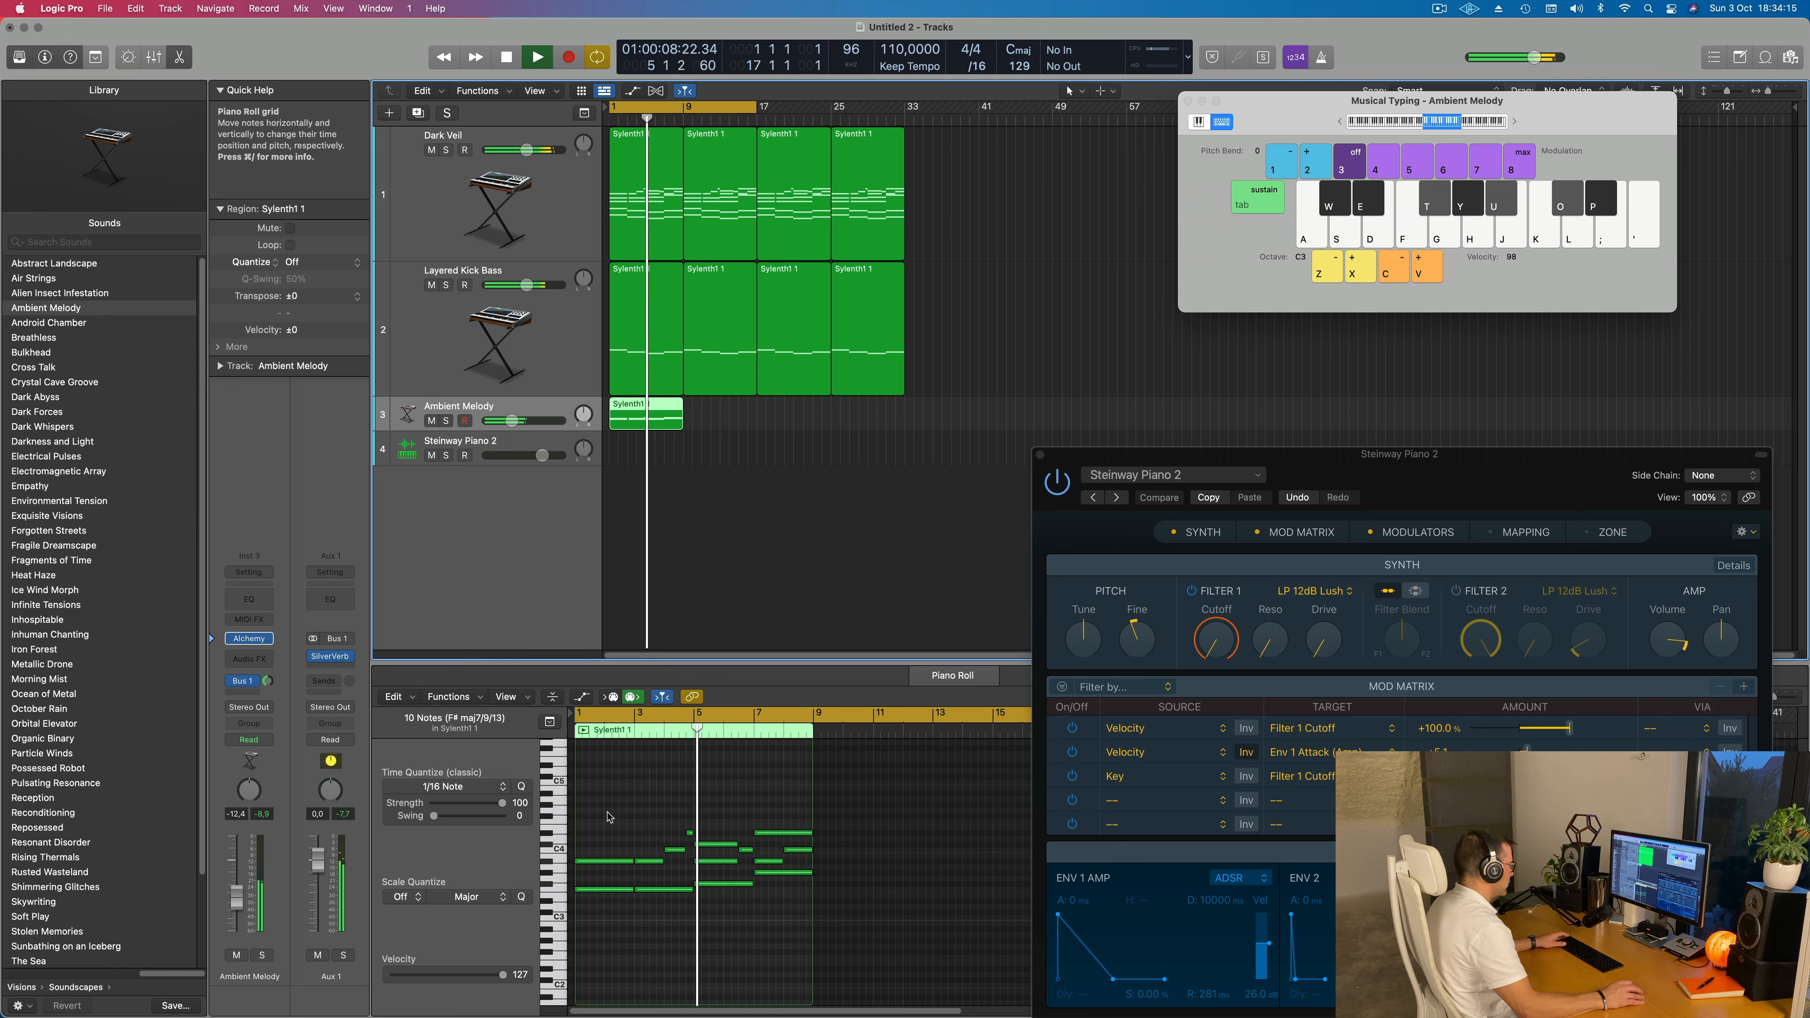
key("space")
left_click_drag(598, 814, 793, 866)
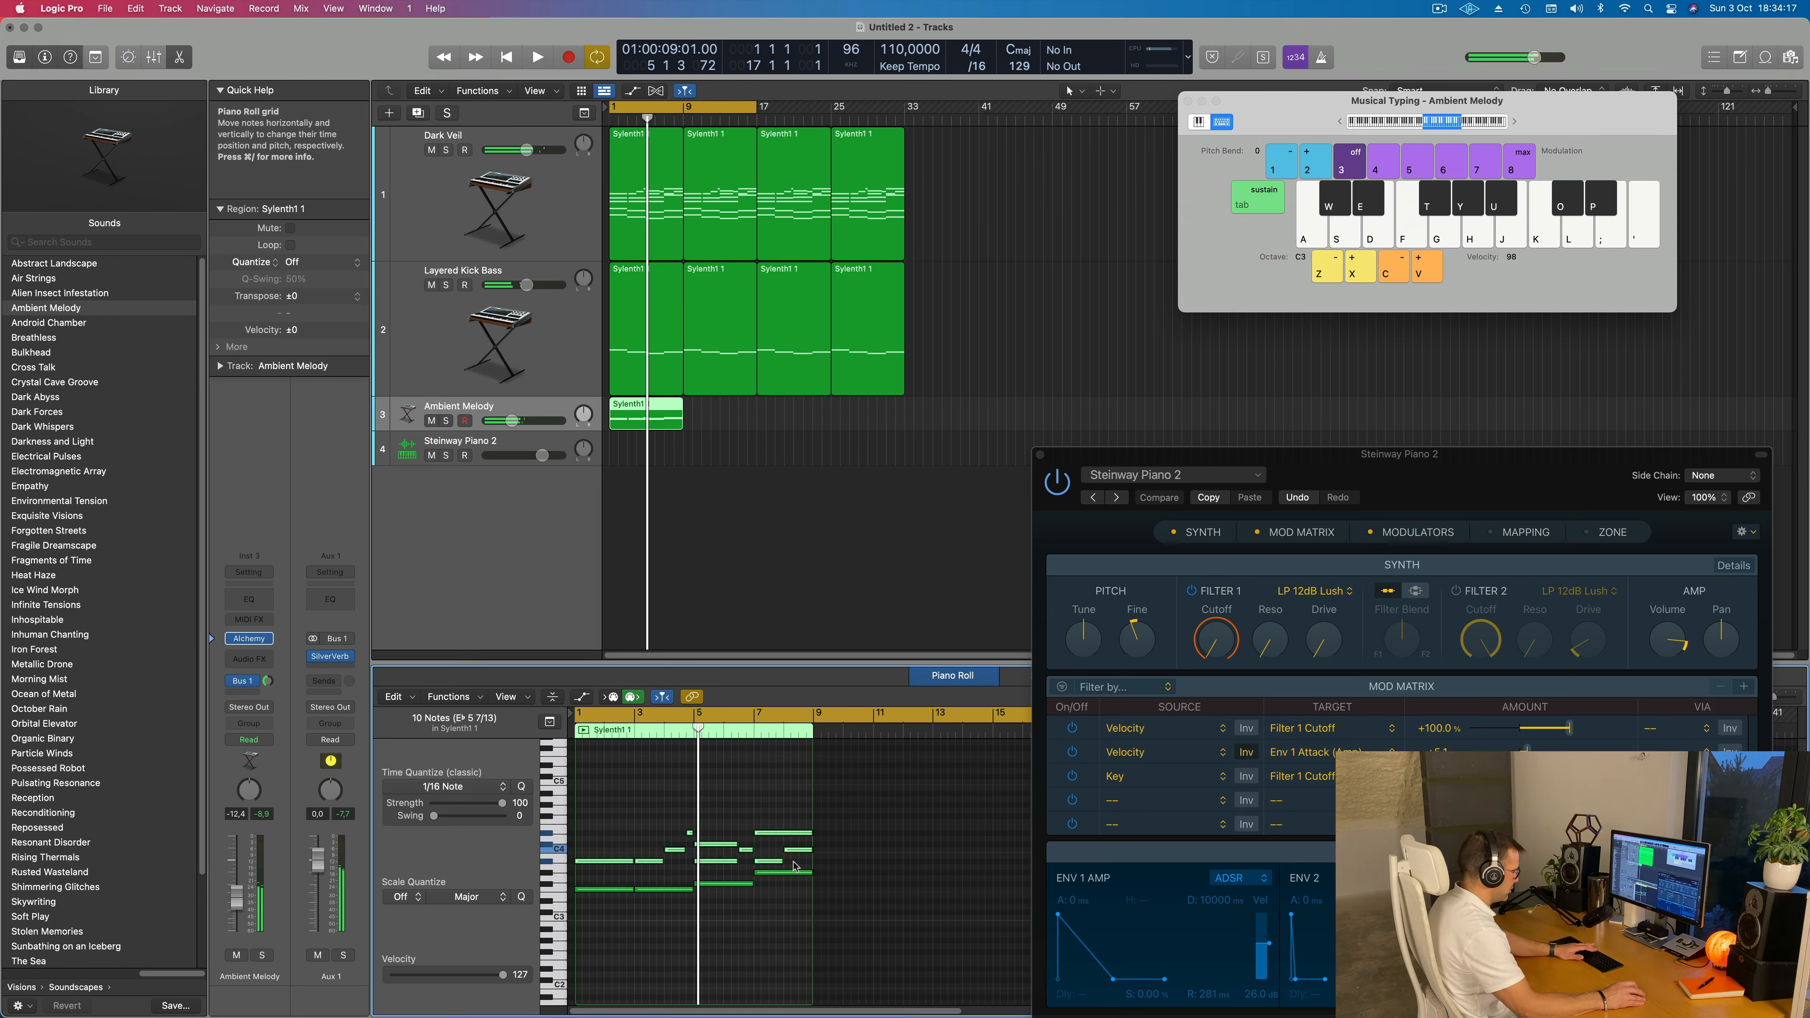
key("Delete")
key("space")
Repeat the Ambient Melody region three times up to bar 33 and extend the cycle range to bar 33
left_click(638, 417)
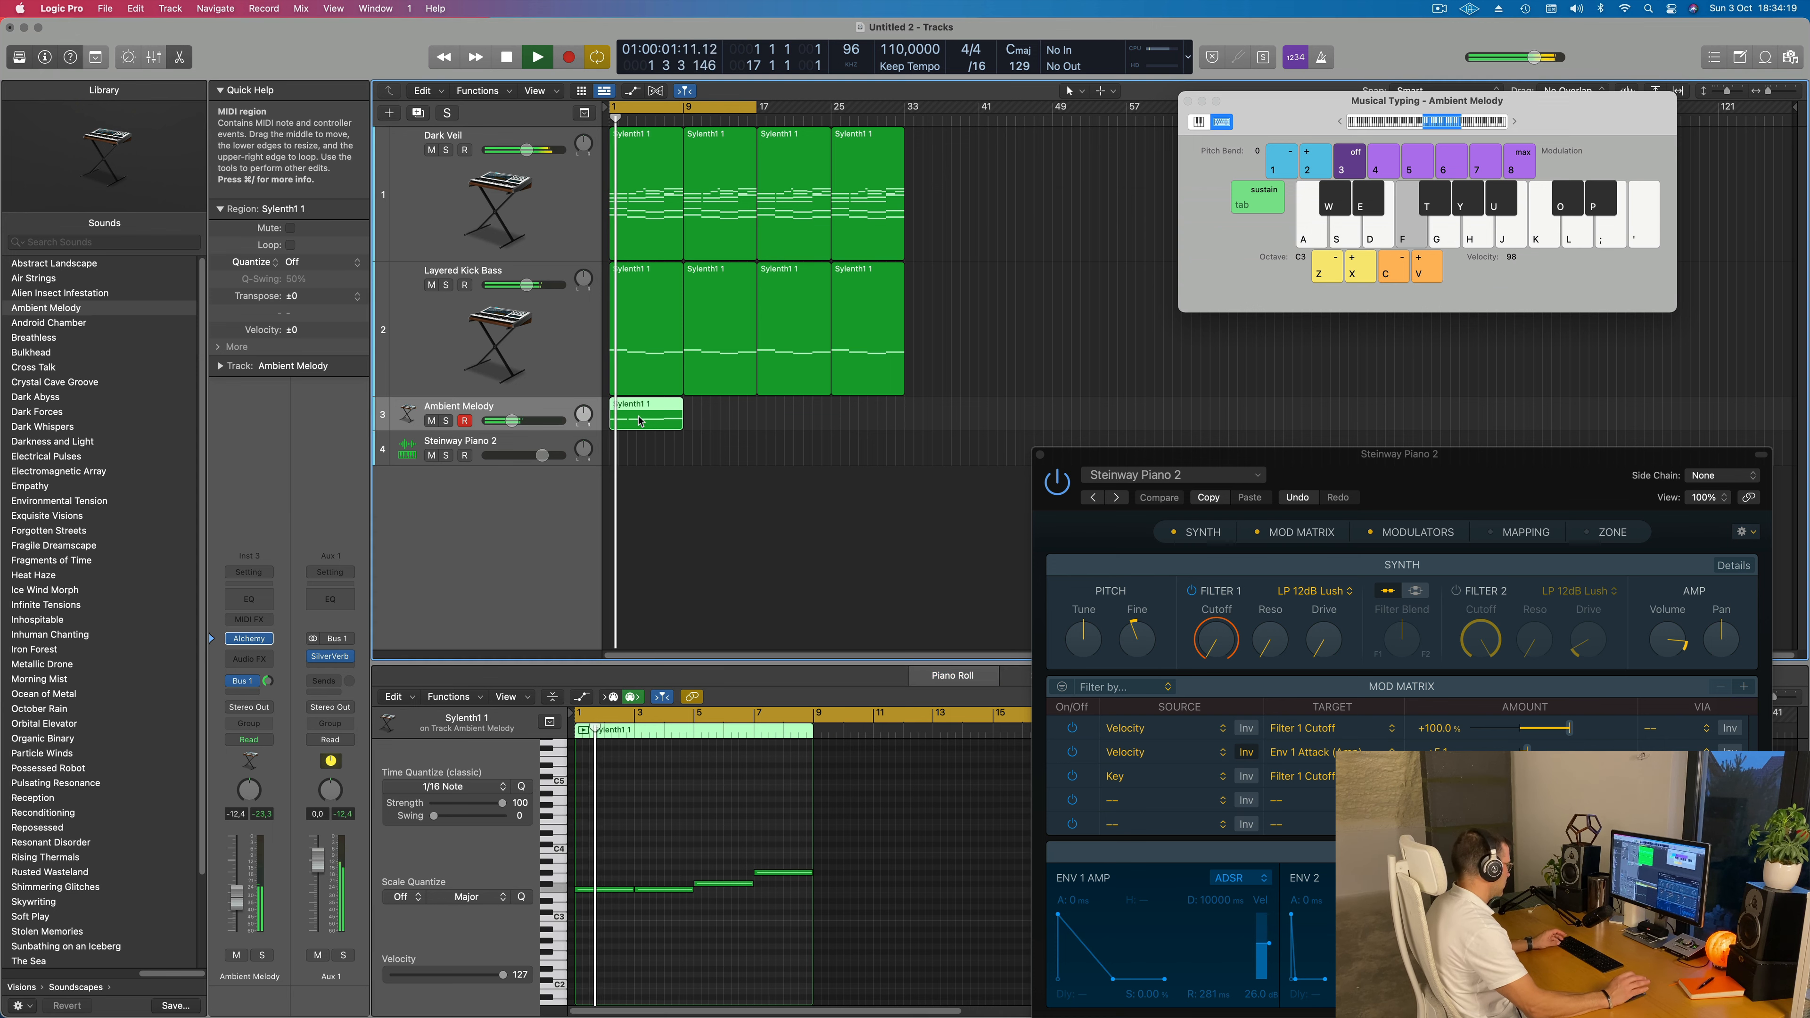
key("super+r")
key("super+r")
key("super+r")
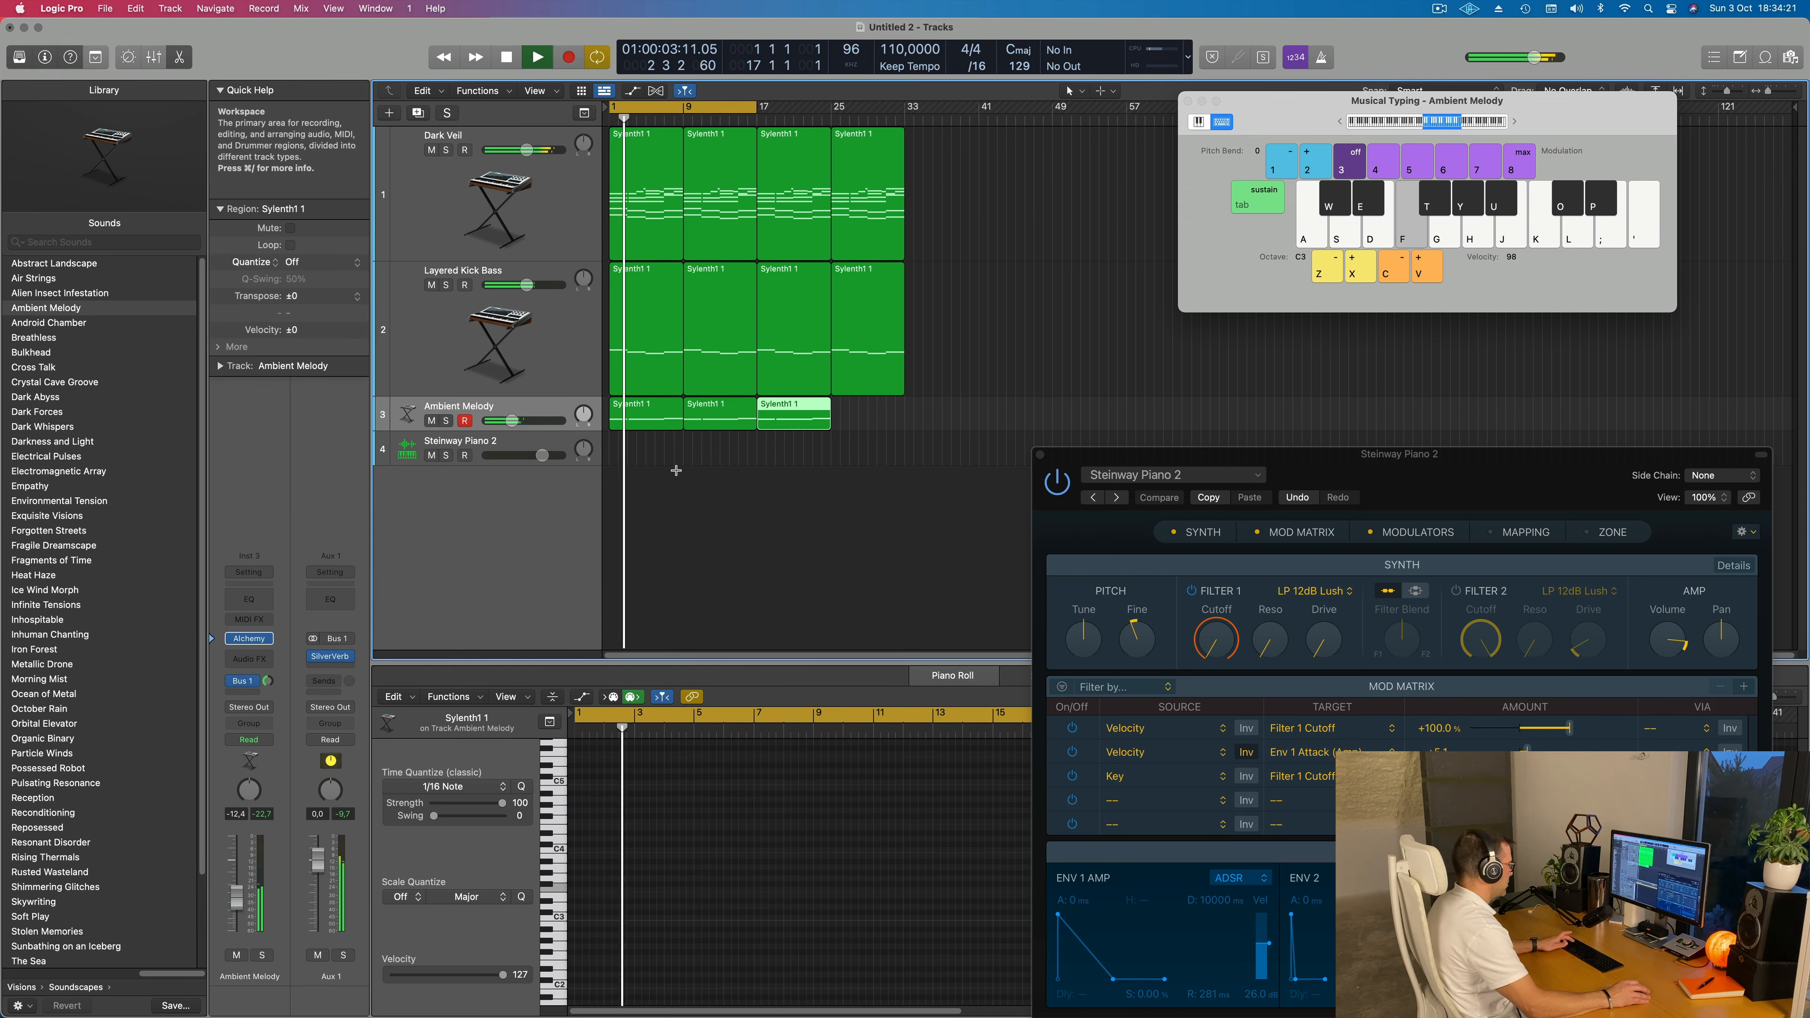
left_click_drag(770, 103, 904, 105)
key("Return")
Open the Ambient Melody track's Alchemy and choose the Animated snapshot
left_click(533, 407)
key("space")
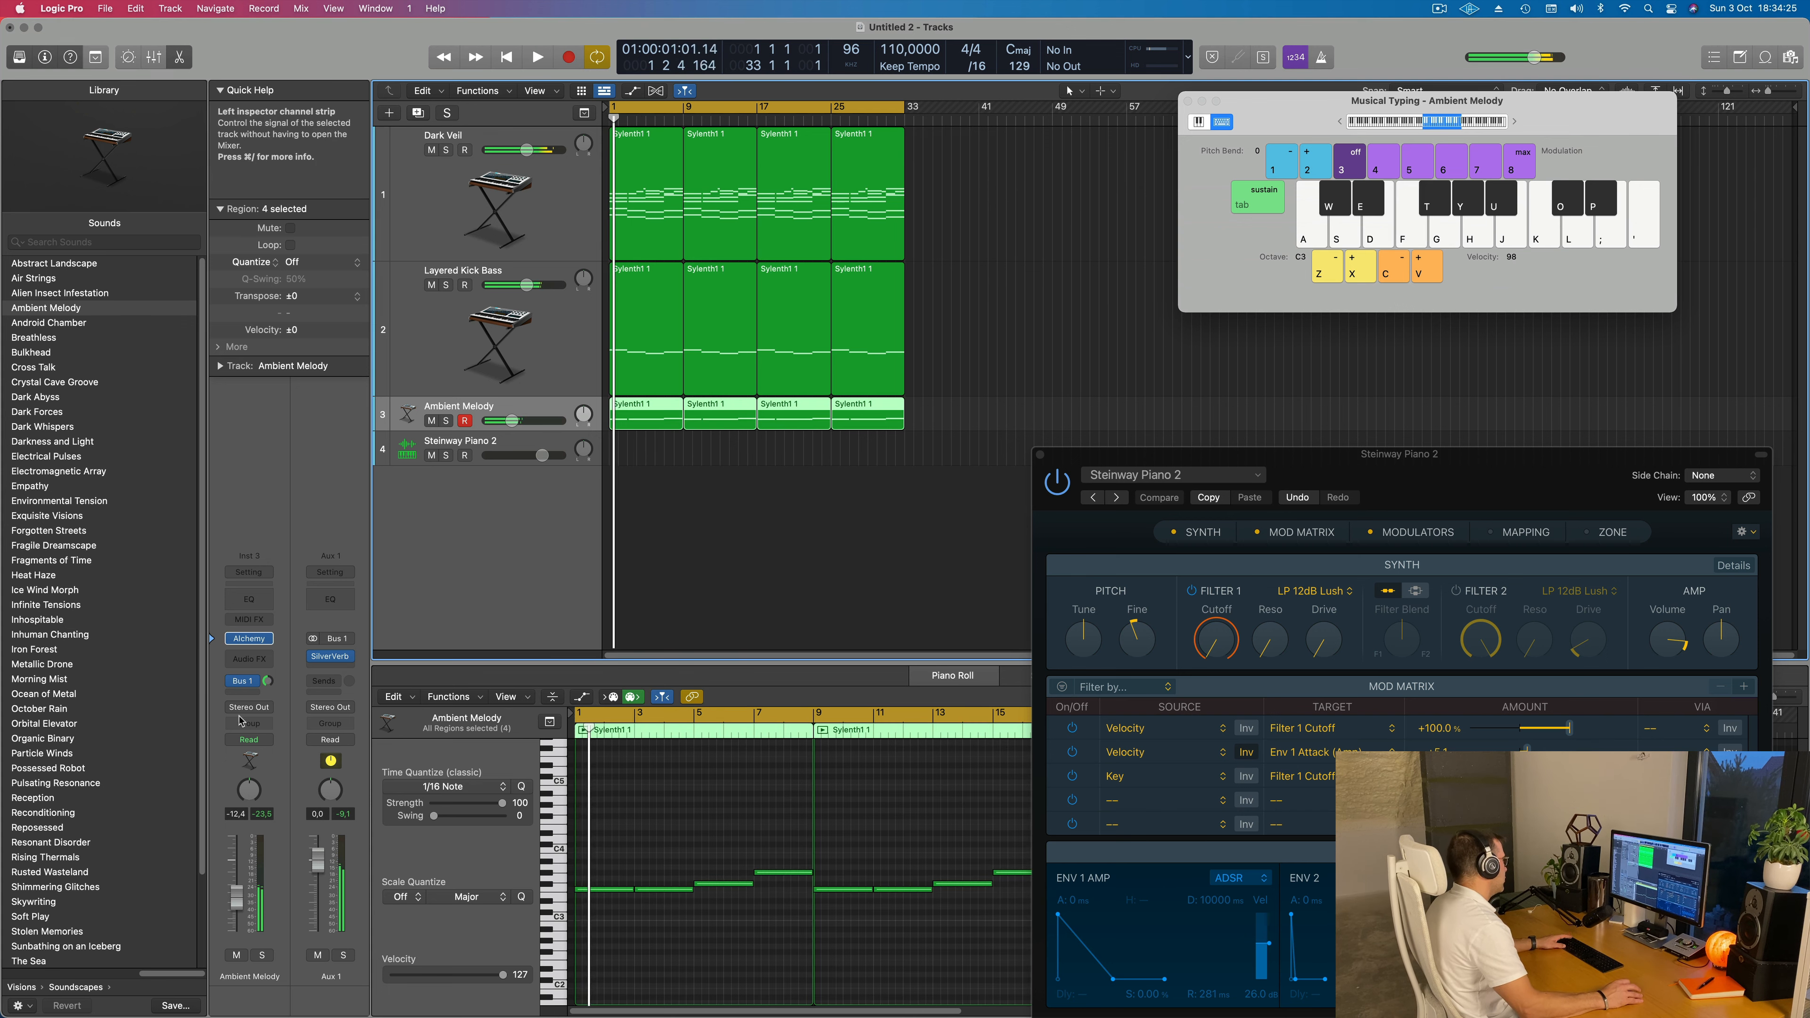
key("space")
left_click(251, 639)
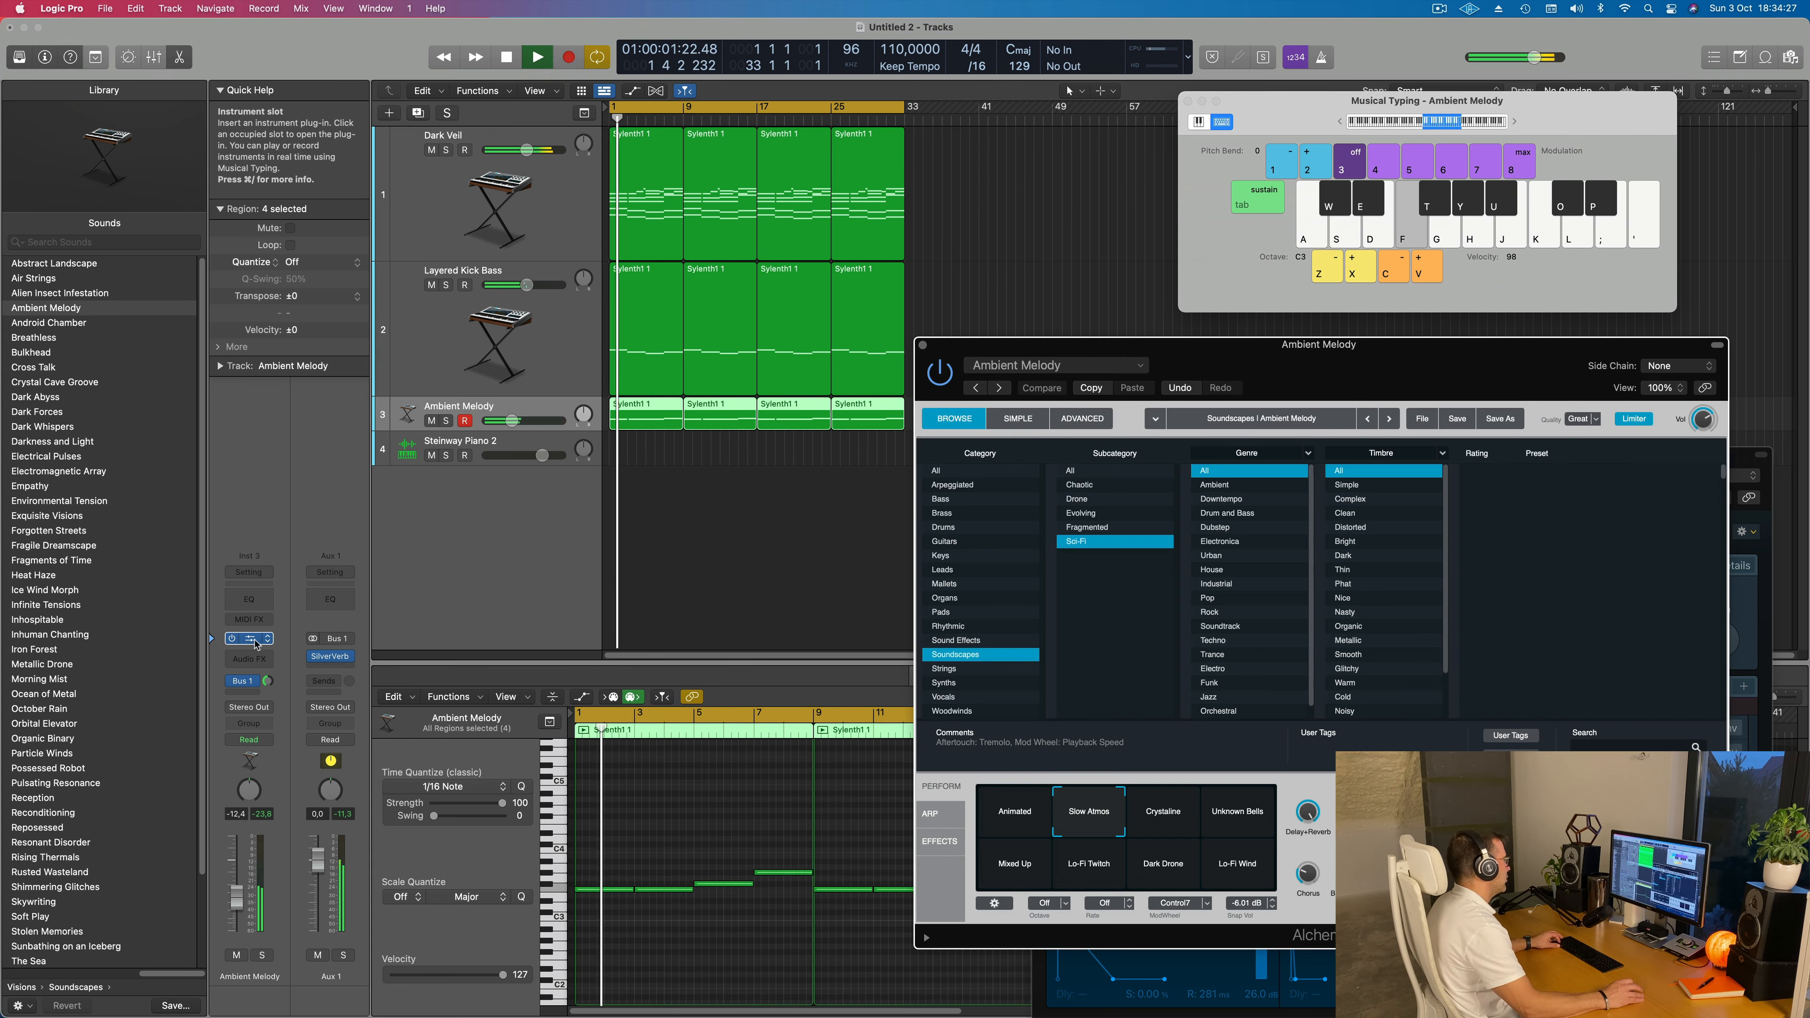
left_click_drag(1221, 364, 864, 236)
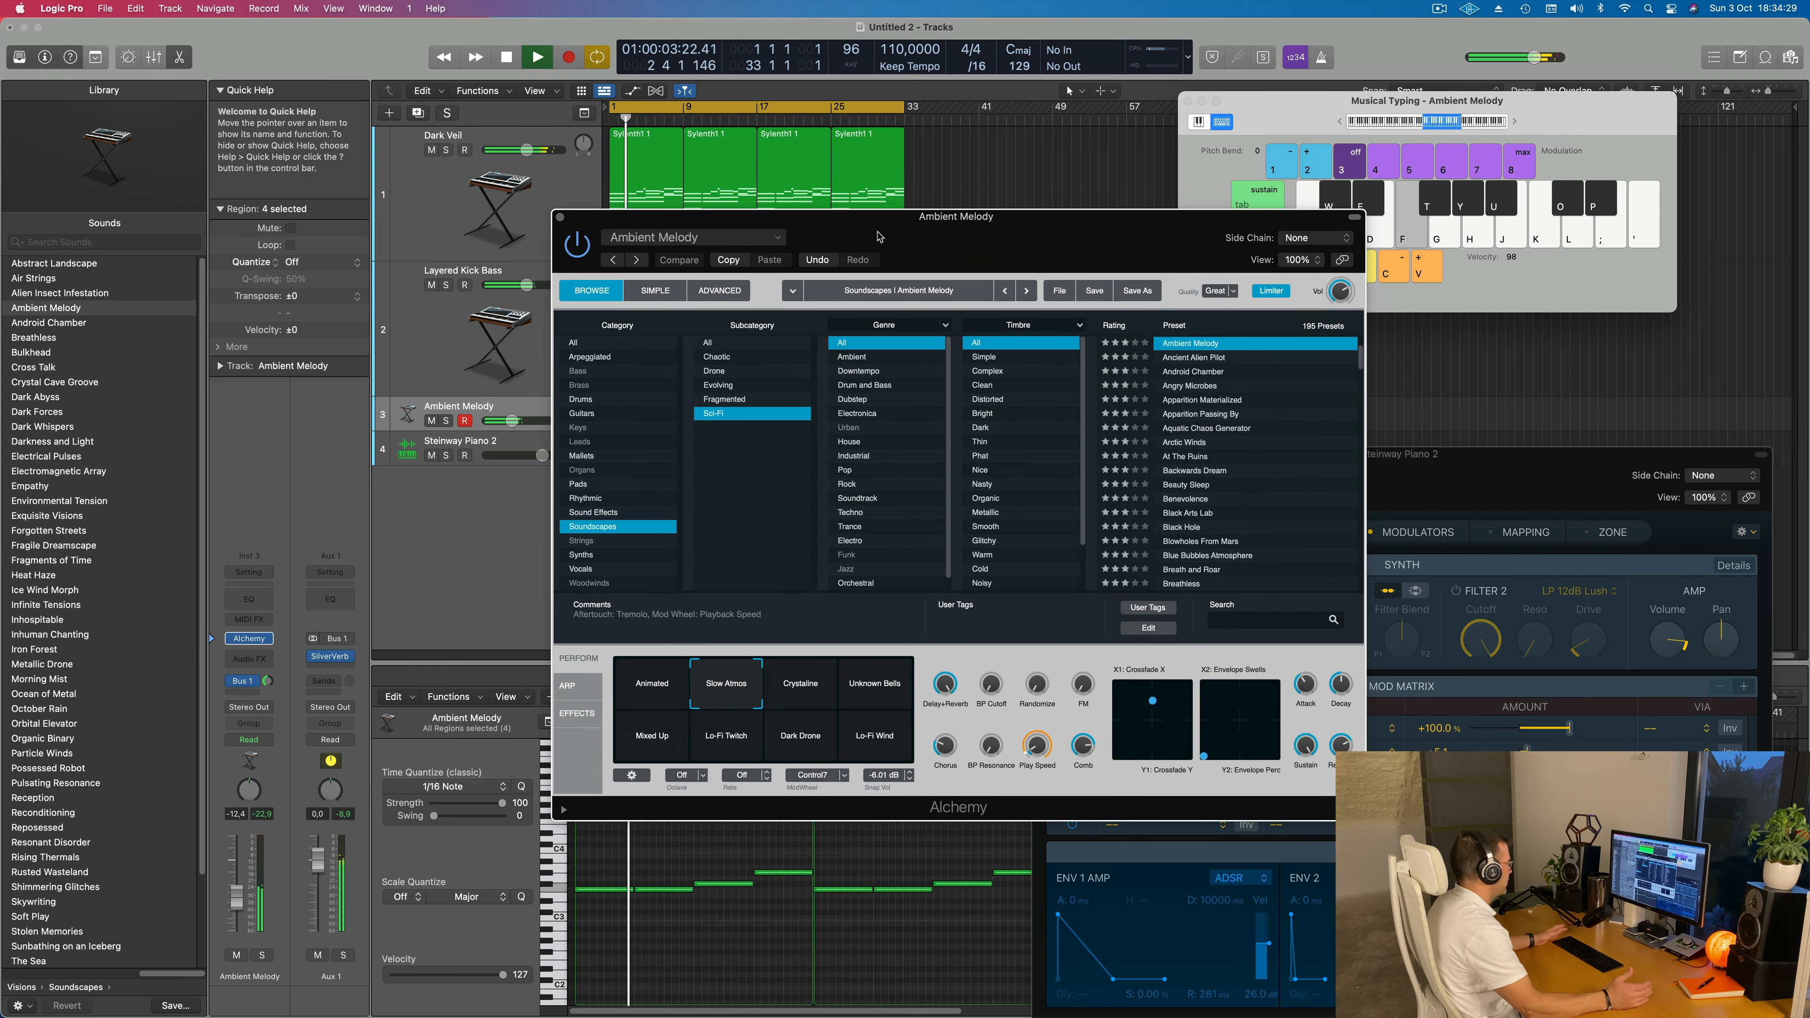
key("space")
left_click(651, 683)
key("space")
Add a Channel EQ to the Ambient Melody track and set its low cut to about 292 Hz
left_click(241, 602)
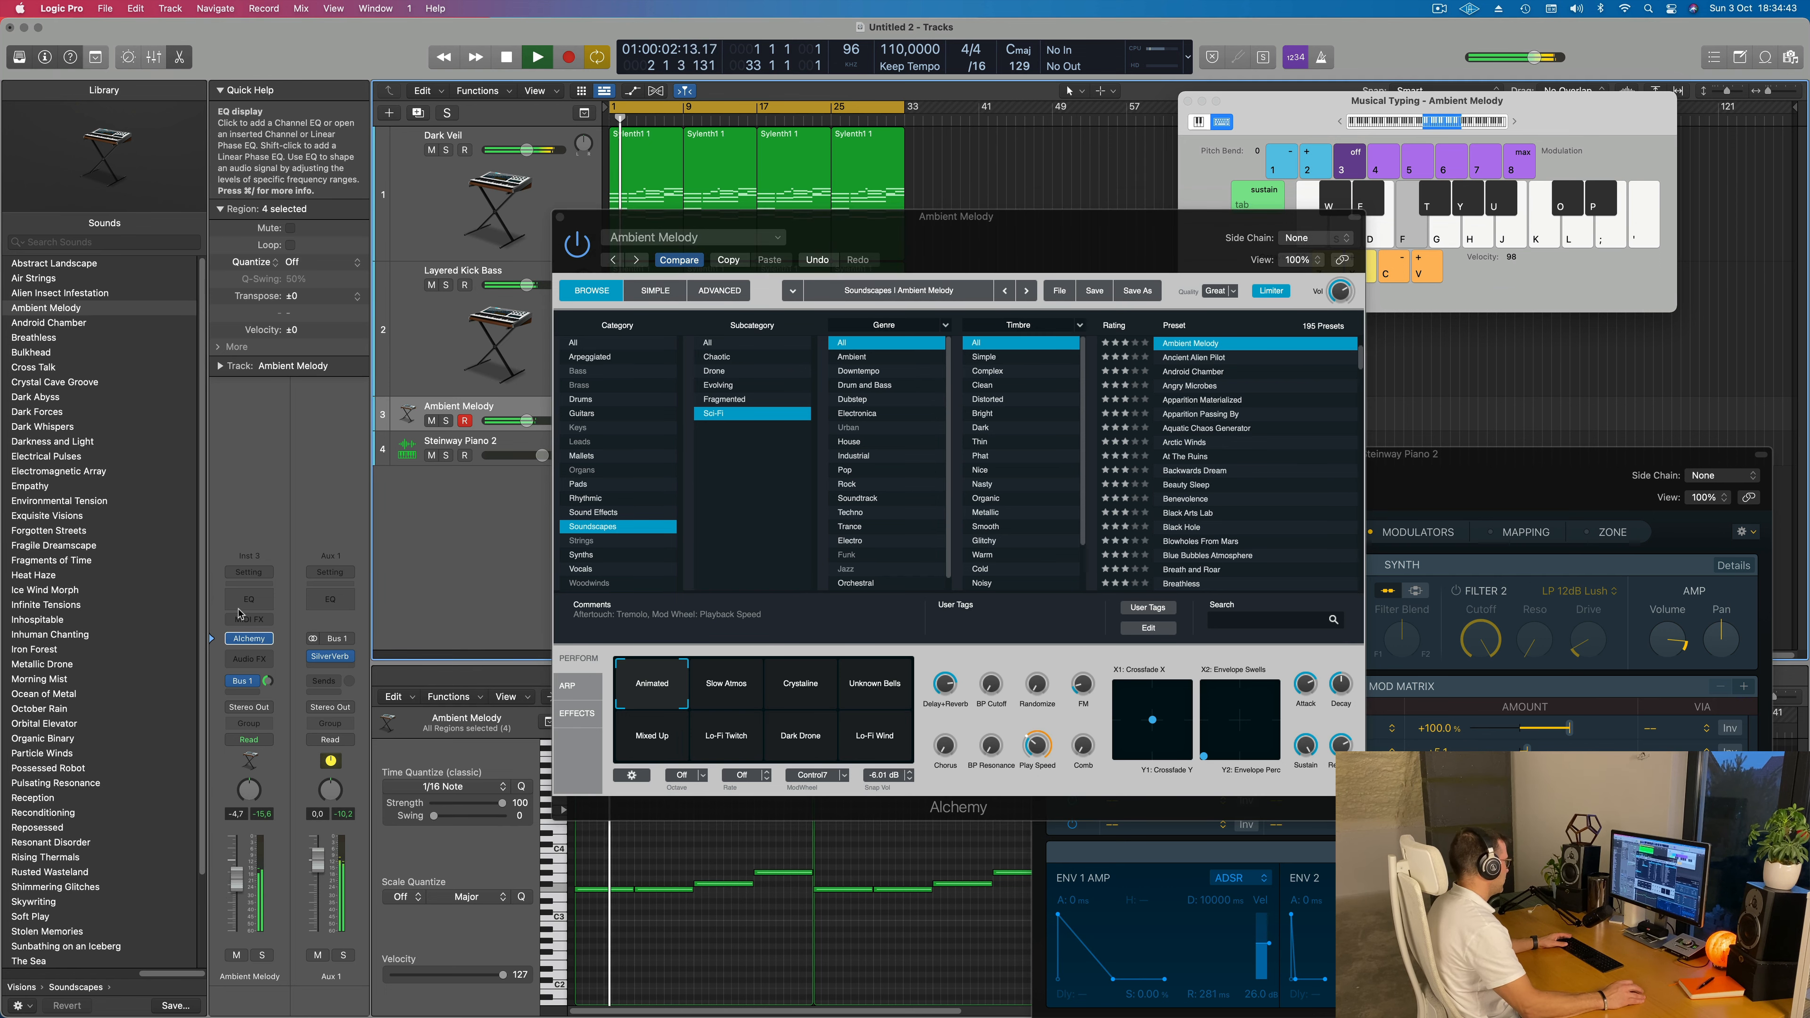
left_click(240, 602)
left_click(653, 291)
left_click_drag(684, 449, 1048, 420)
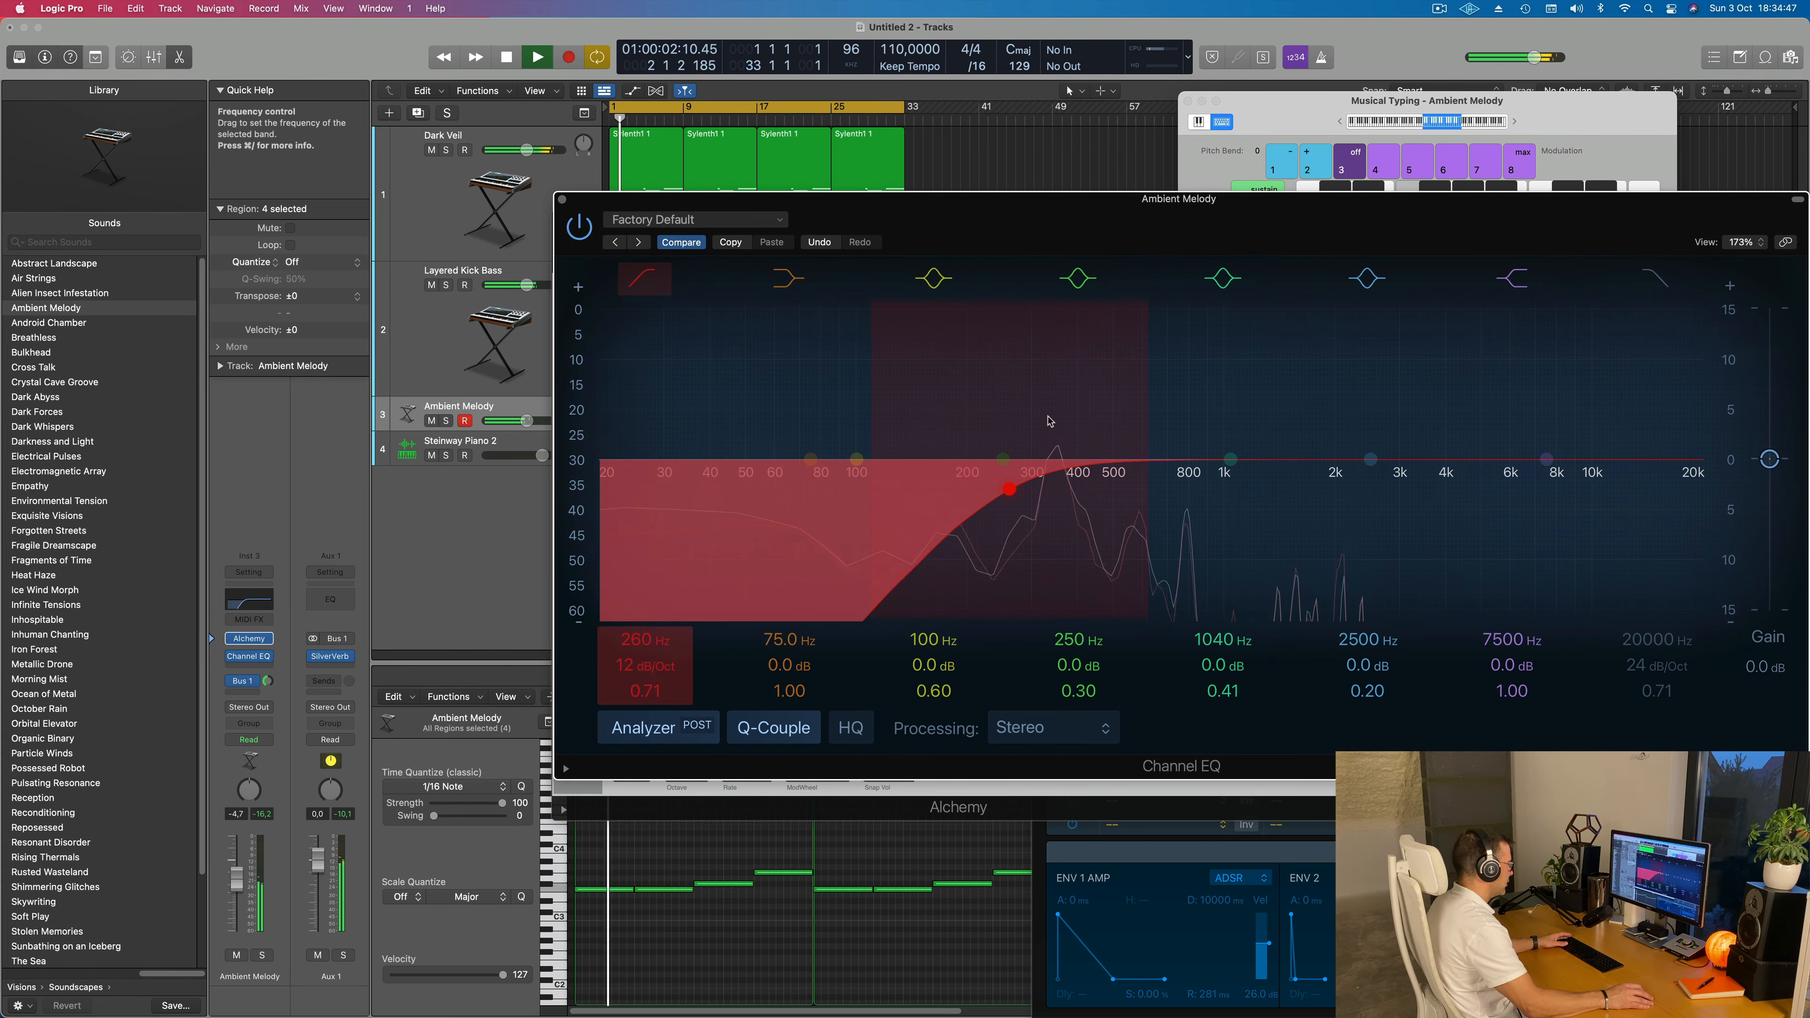
key("space")
key("space")
Raise the Ambient Melody volume to about 0.2 dB and close its Channel EQ and Alchemy windows
left_click_drag(237, 879, 237, 859)
left_click_drag(962, 225, 534, 478)
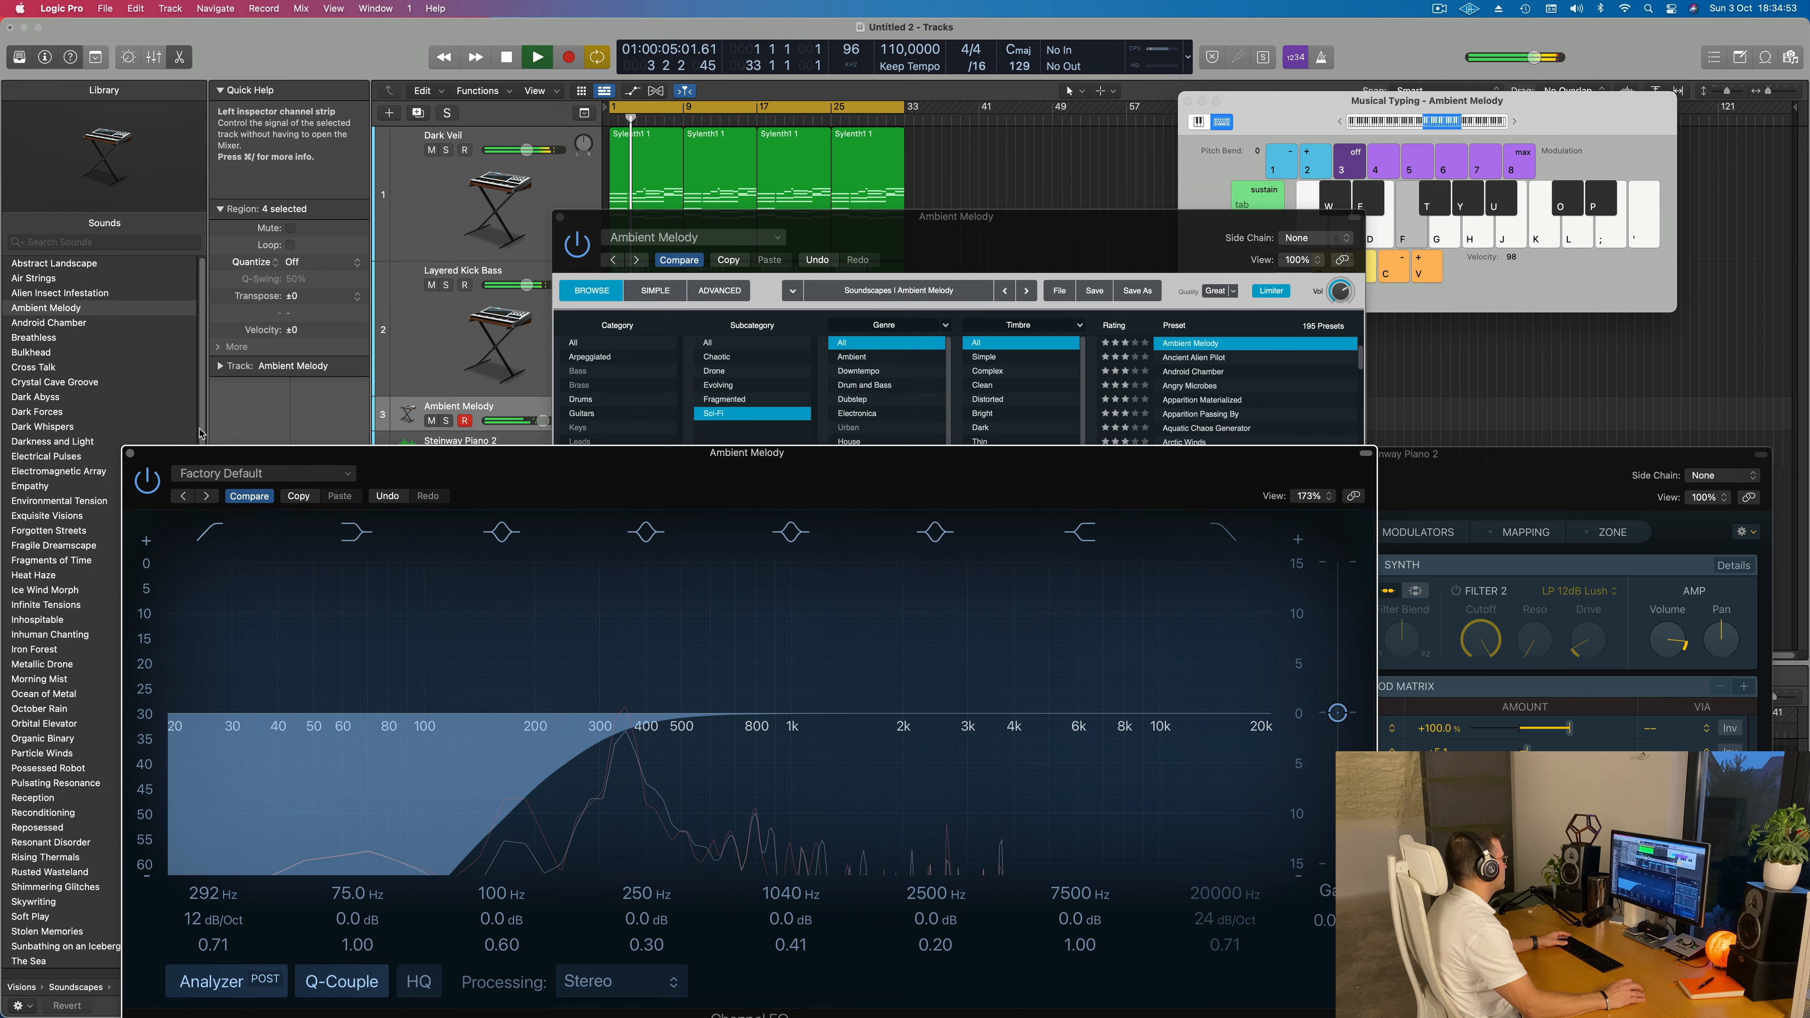
left_click(134, 454)
left_click_drag(924, 249, 655, 378)
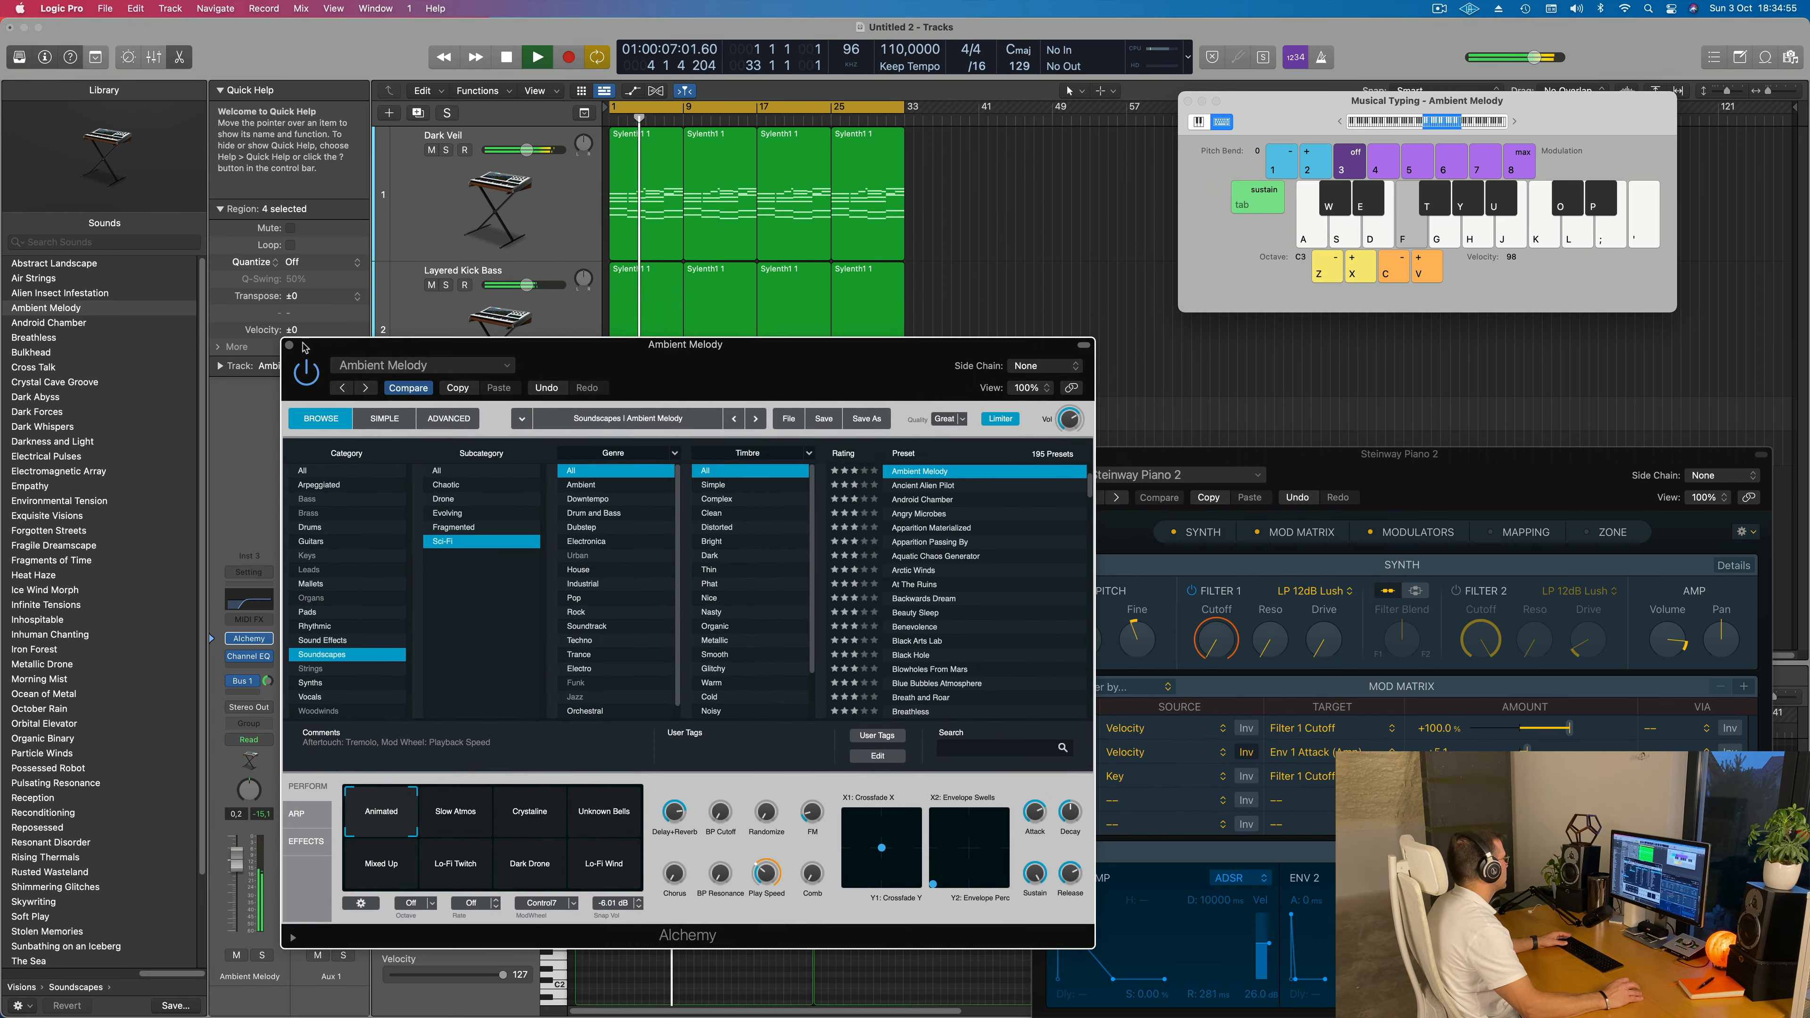
left_click(291, 347)
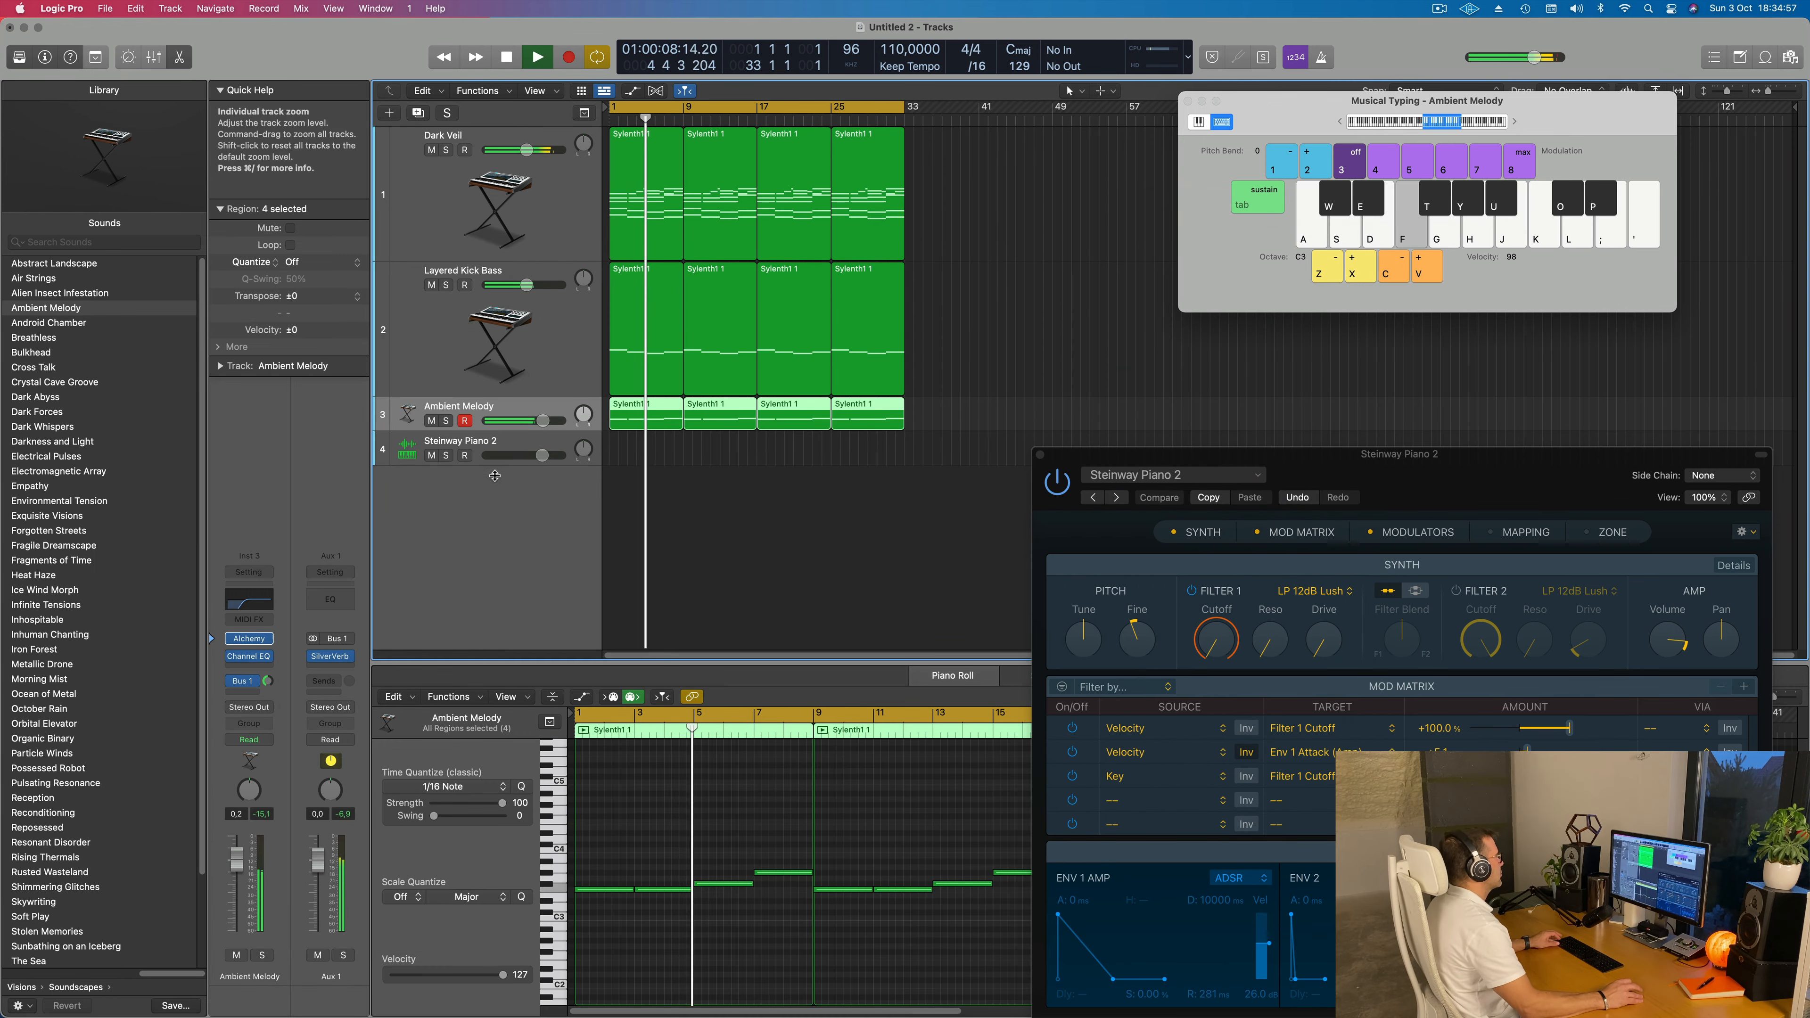
left_click(776, 611)
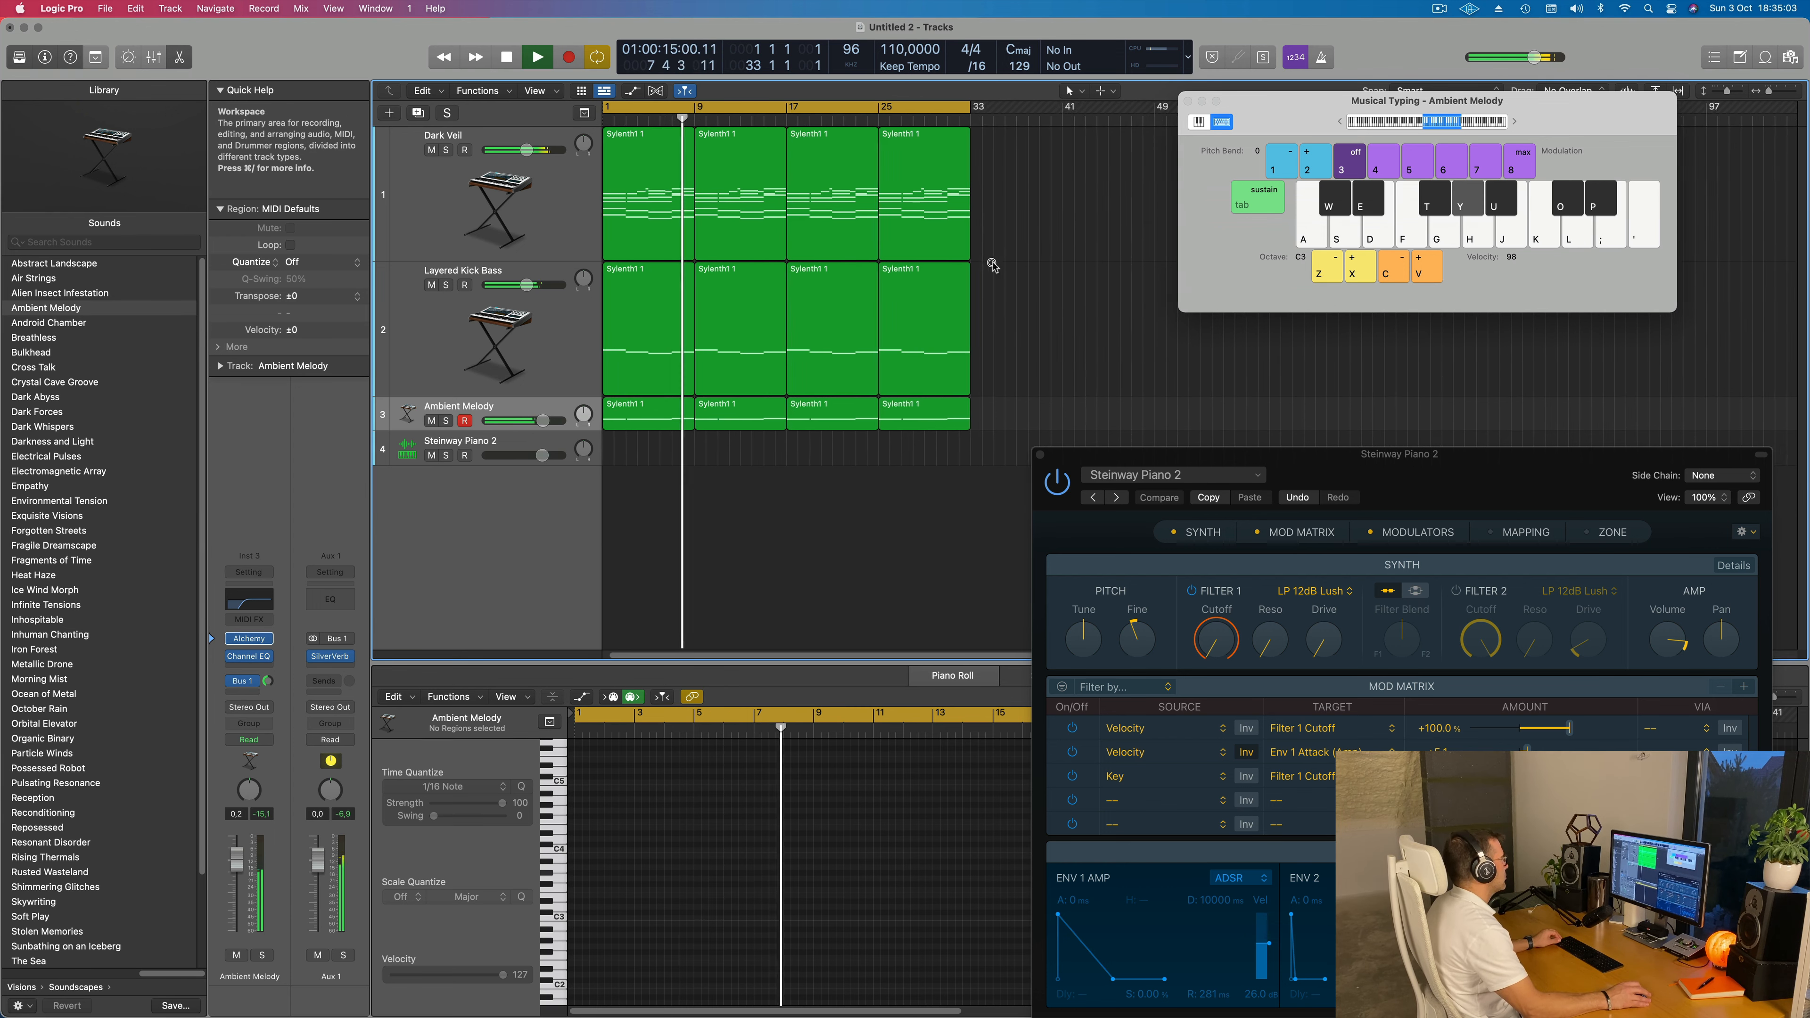
Duplicate the Dark Veil track, copy its four regions onto the duplicate and stop playback
left_click(499, 135)
key("super+d")
left_click_drag(627, 193, 627, 330)
key("space")
Delete the lower chord notes in the duplicate Dark Veil track's first region, keeping only the top melody line, and play from the start
scroll(694, 844, "down", 6)
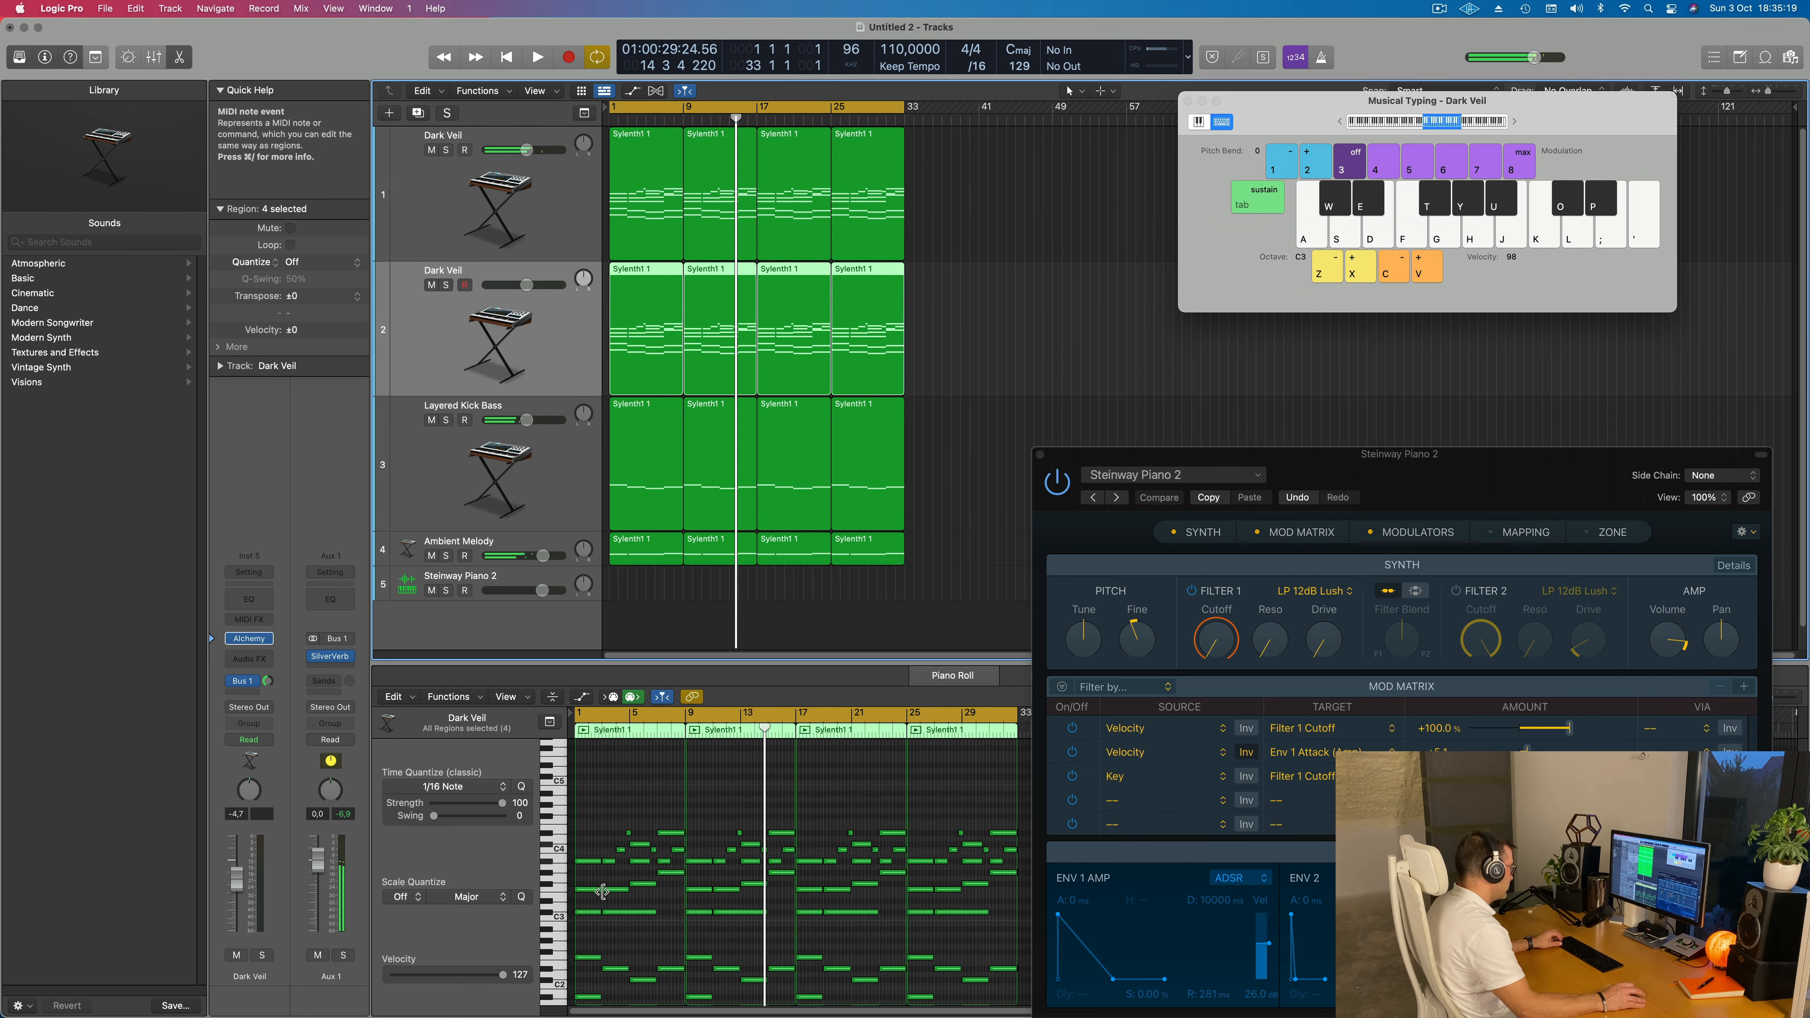
left_click_drag(579, 879, 677, 1007)
key("BackSpace")
left_click_drag(635, 817, 666, 845)
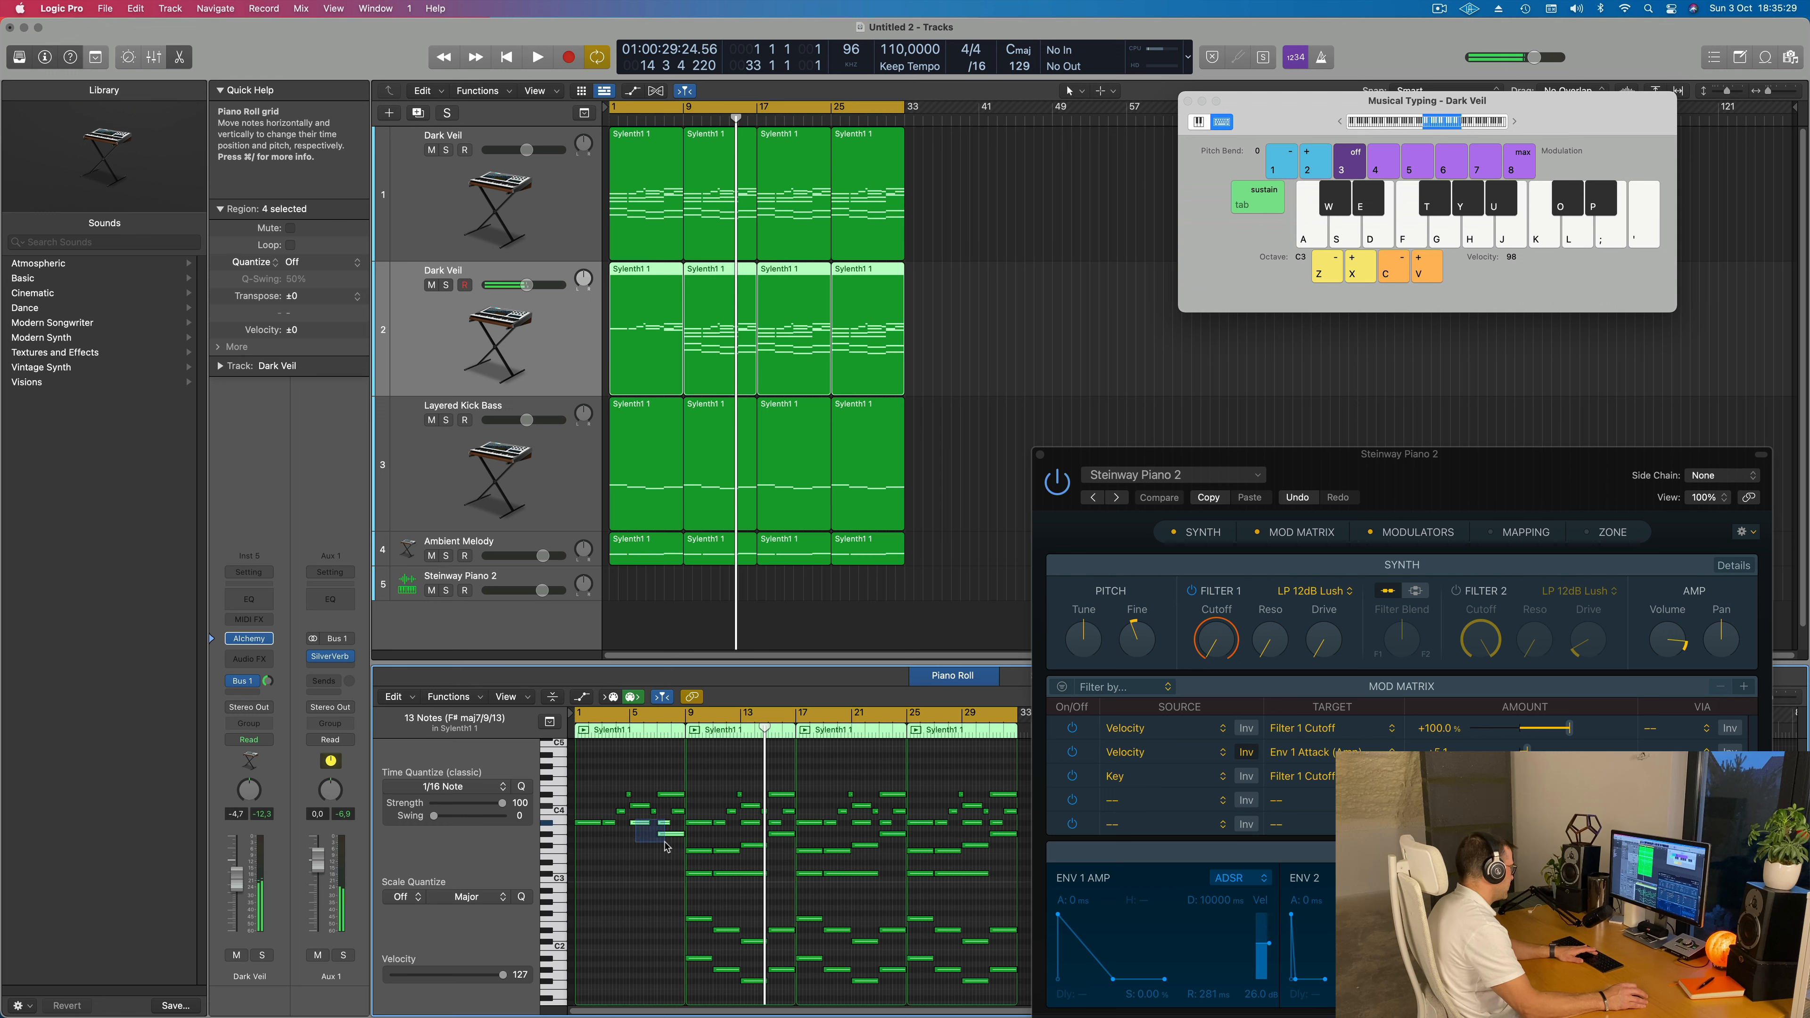
key("BackSpace")
left_click(675, 812)
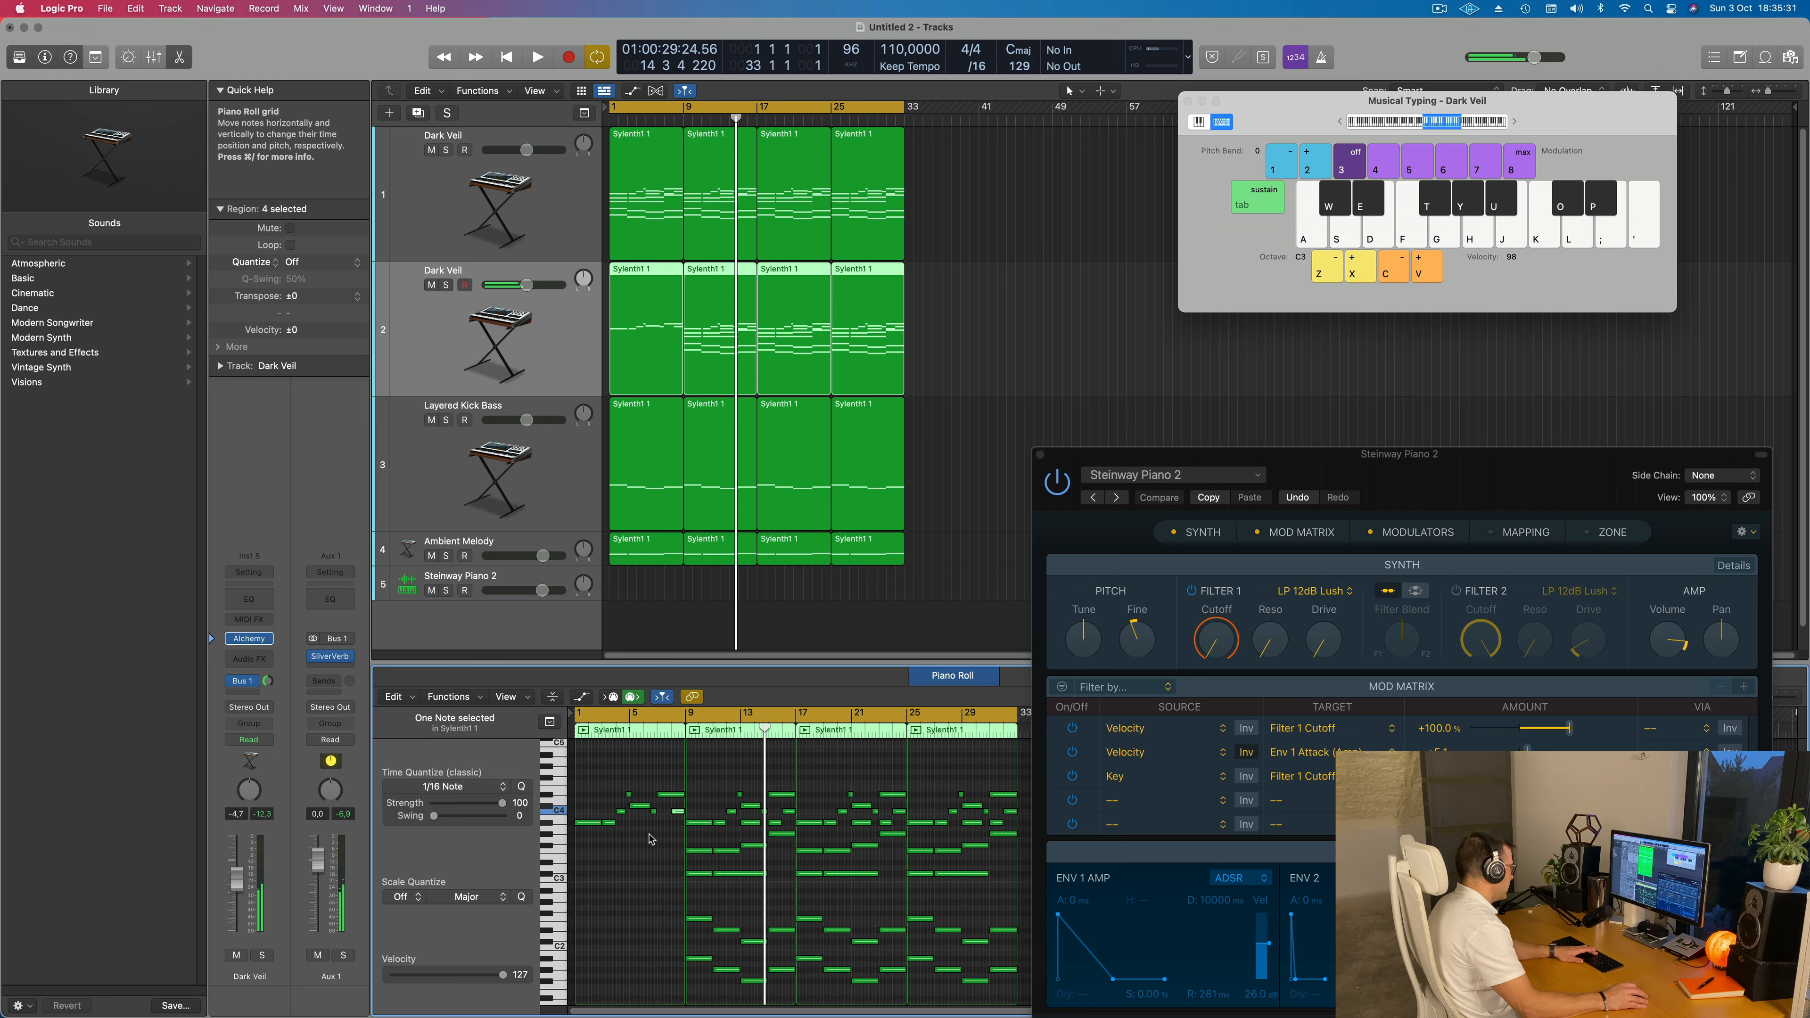
key("Return")
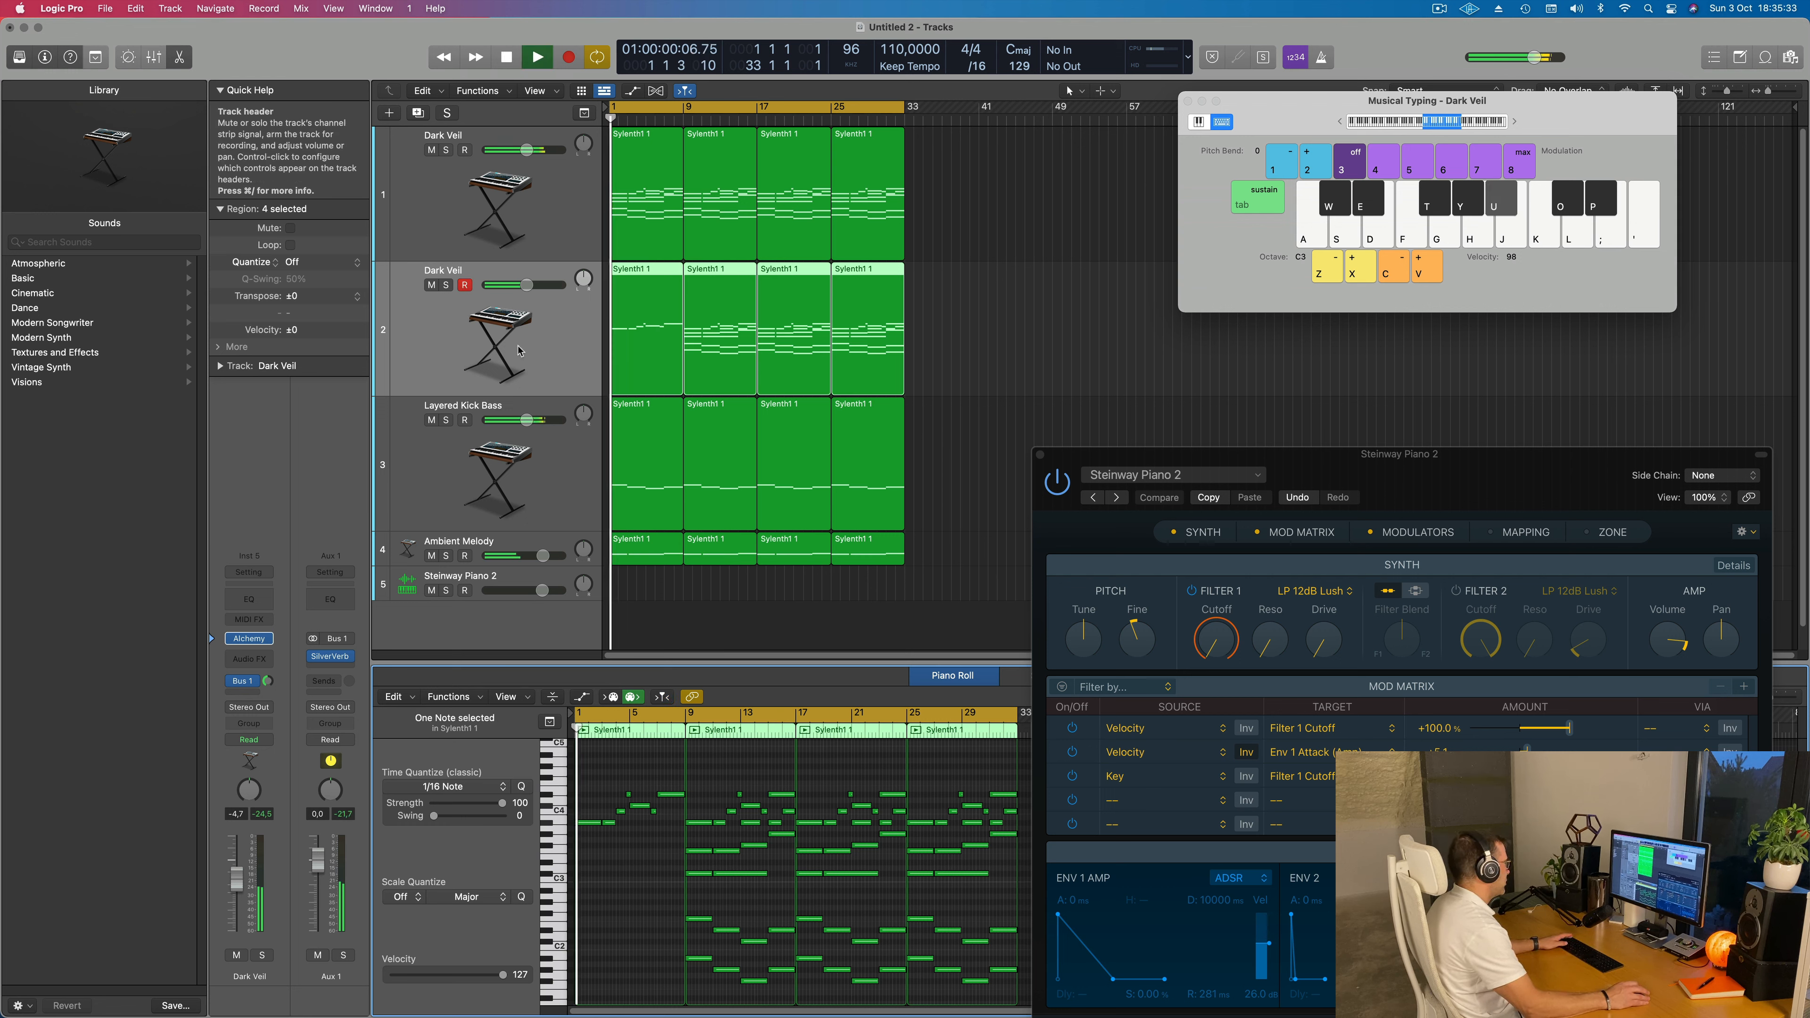
Replace the duplicate track's three unedited regions with three repeats of the edited first region, and select the track's regions
left_click_drag(929, 341, 674, 331)
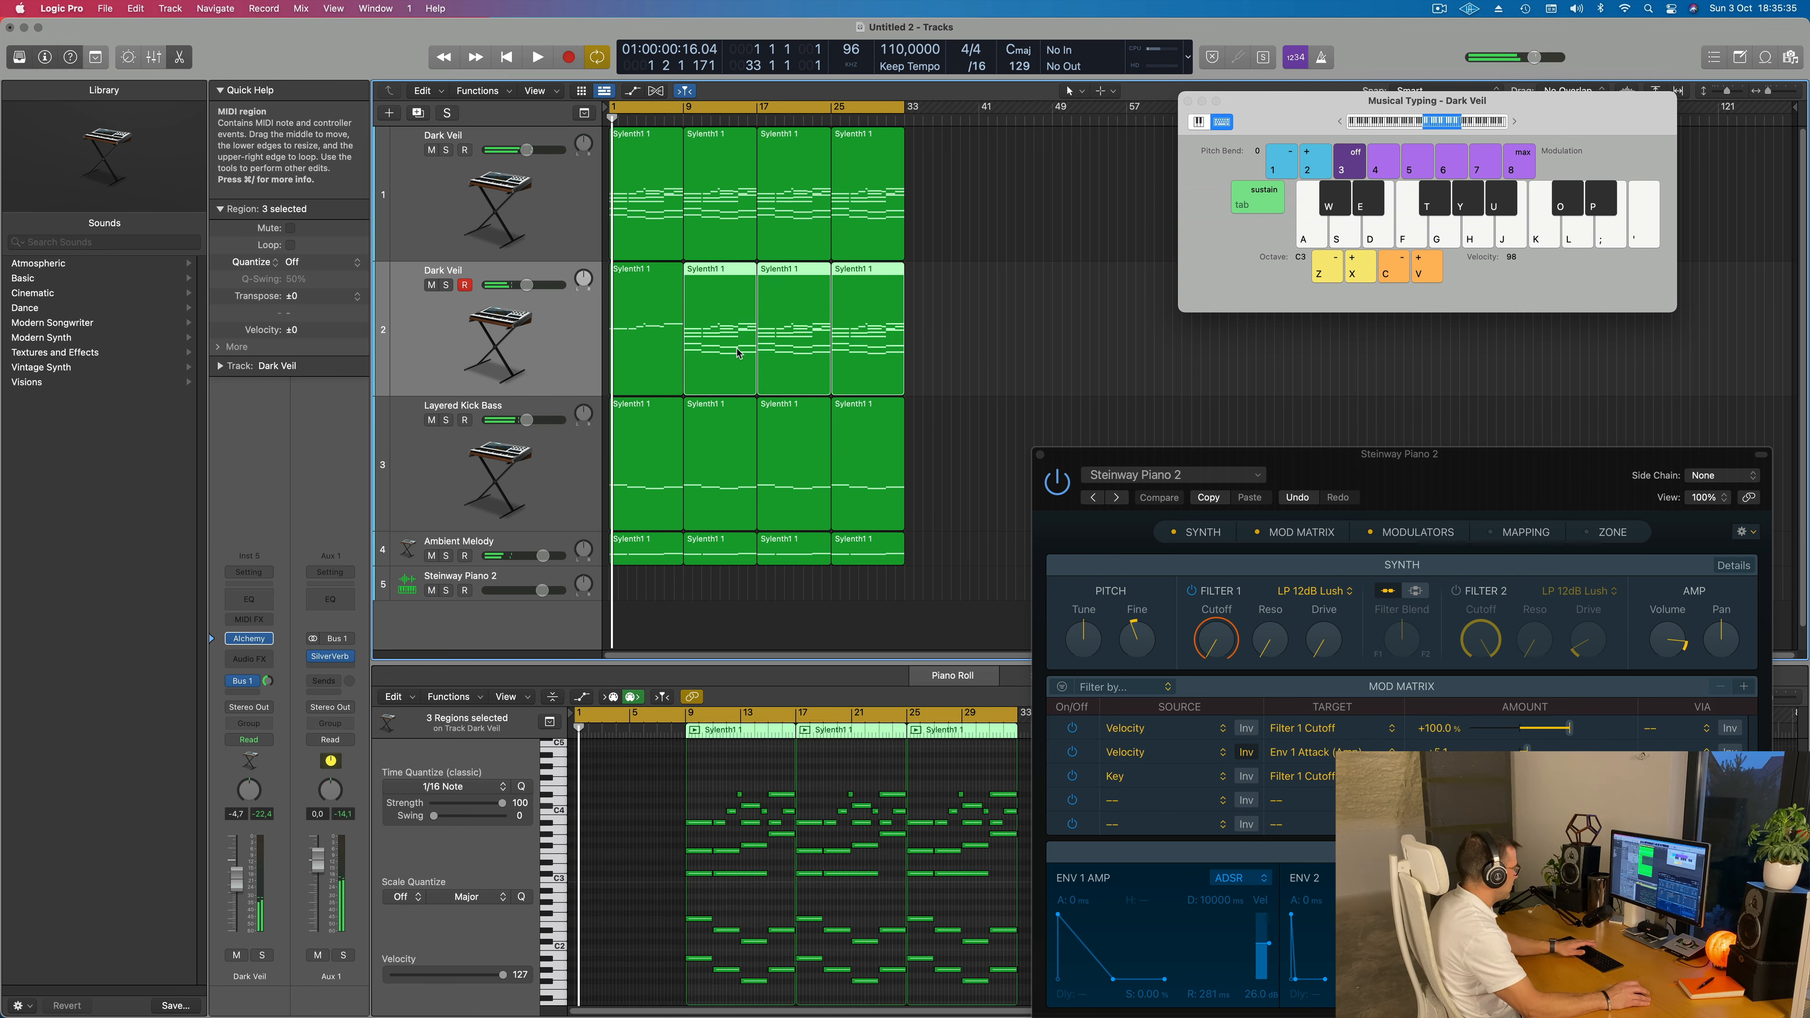
key("Delete")
left_click(674, 331)
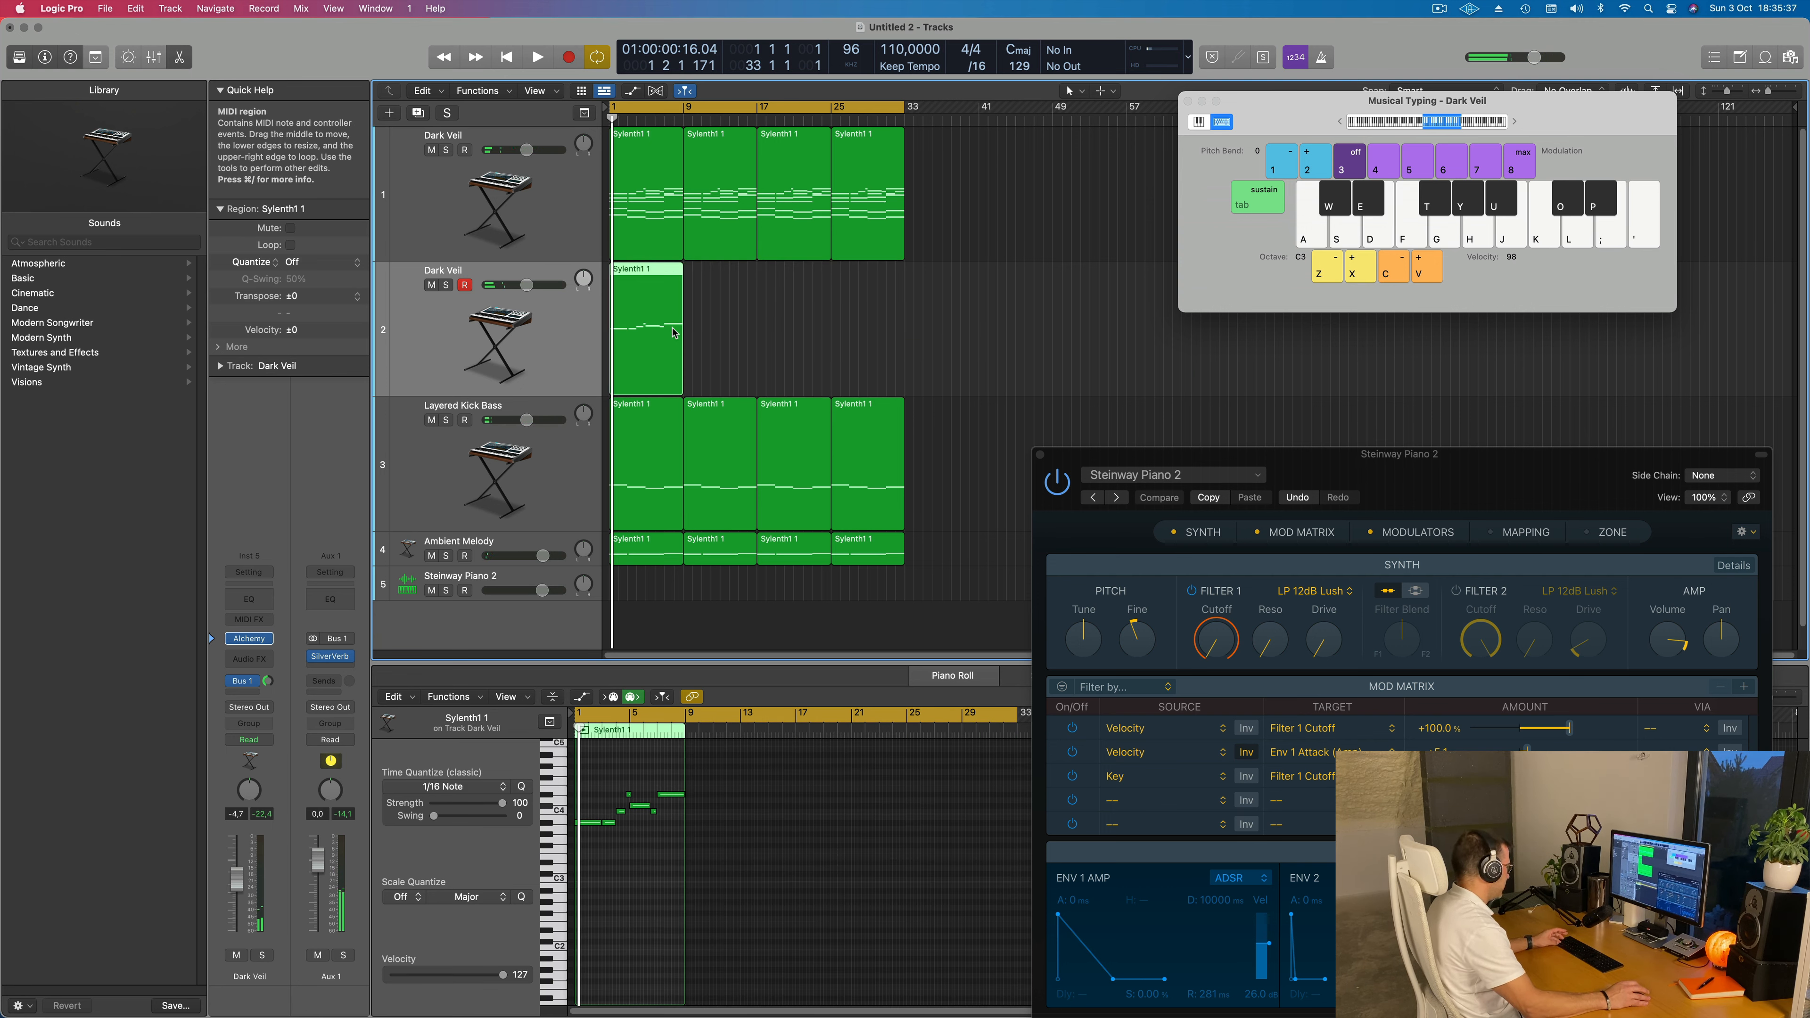
key("super+r")
key("super+r")
key("super+r")
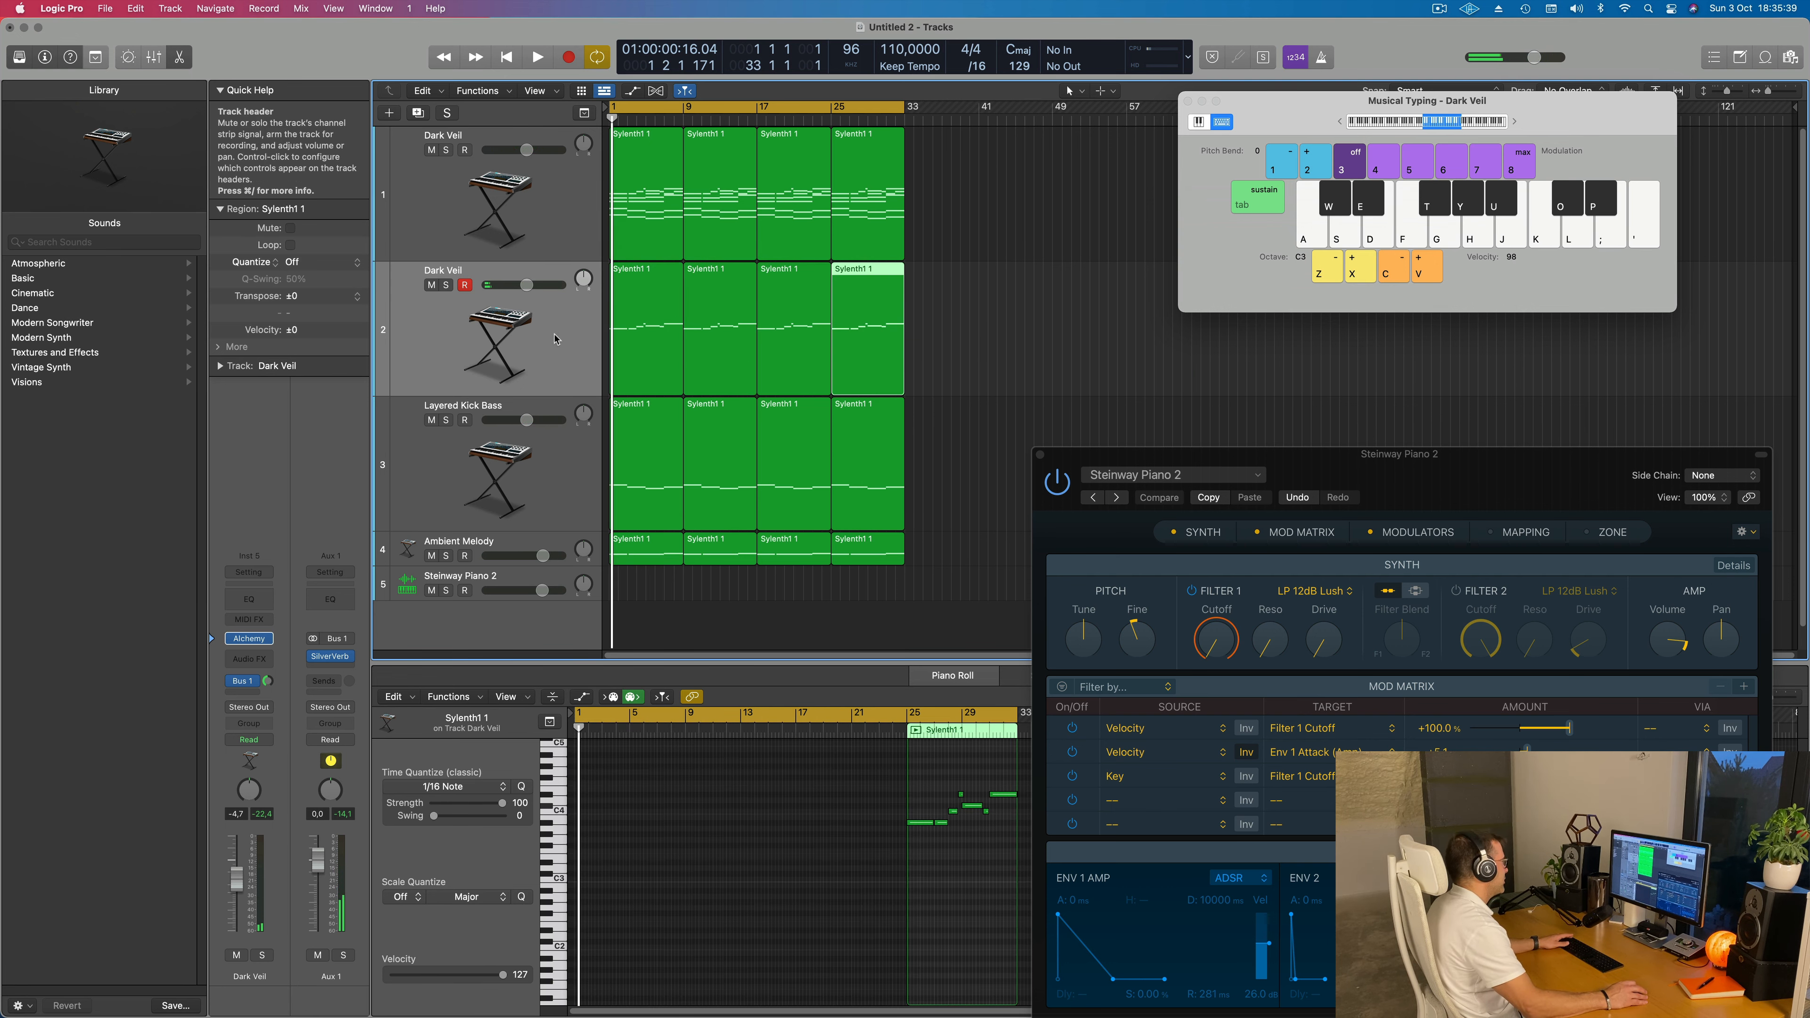
left_click(559, 341)
key("space")
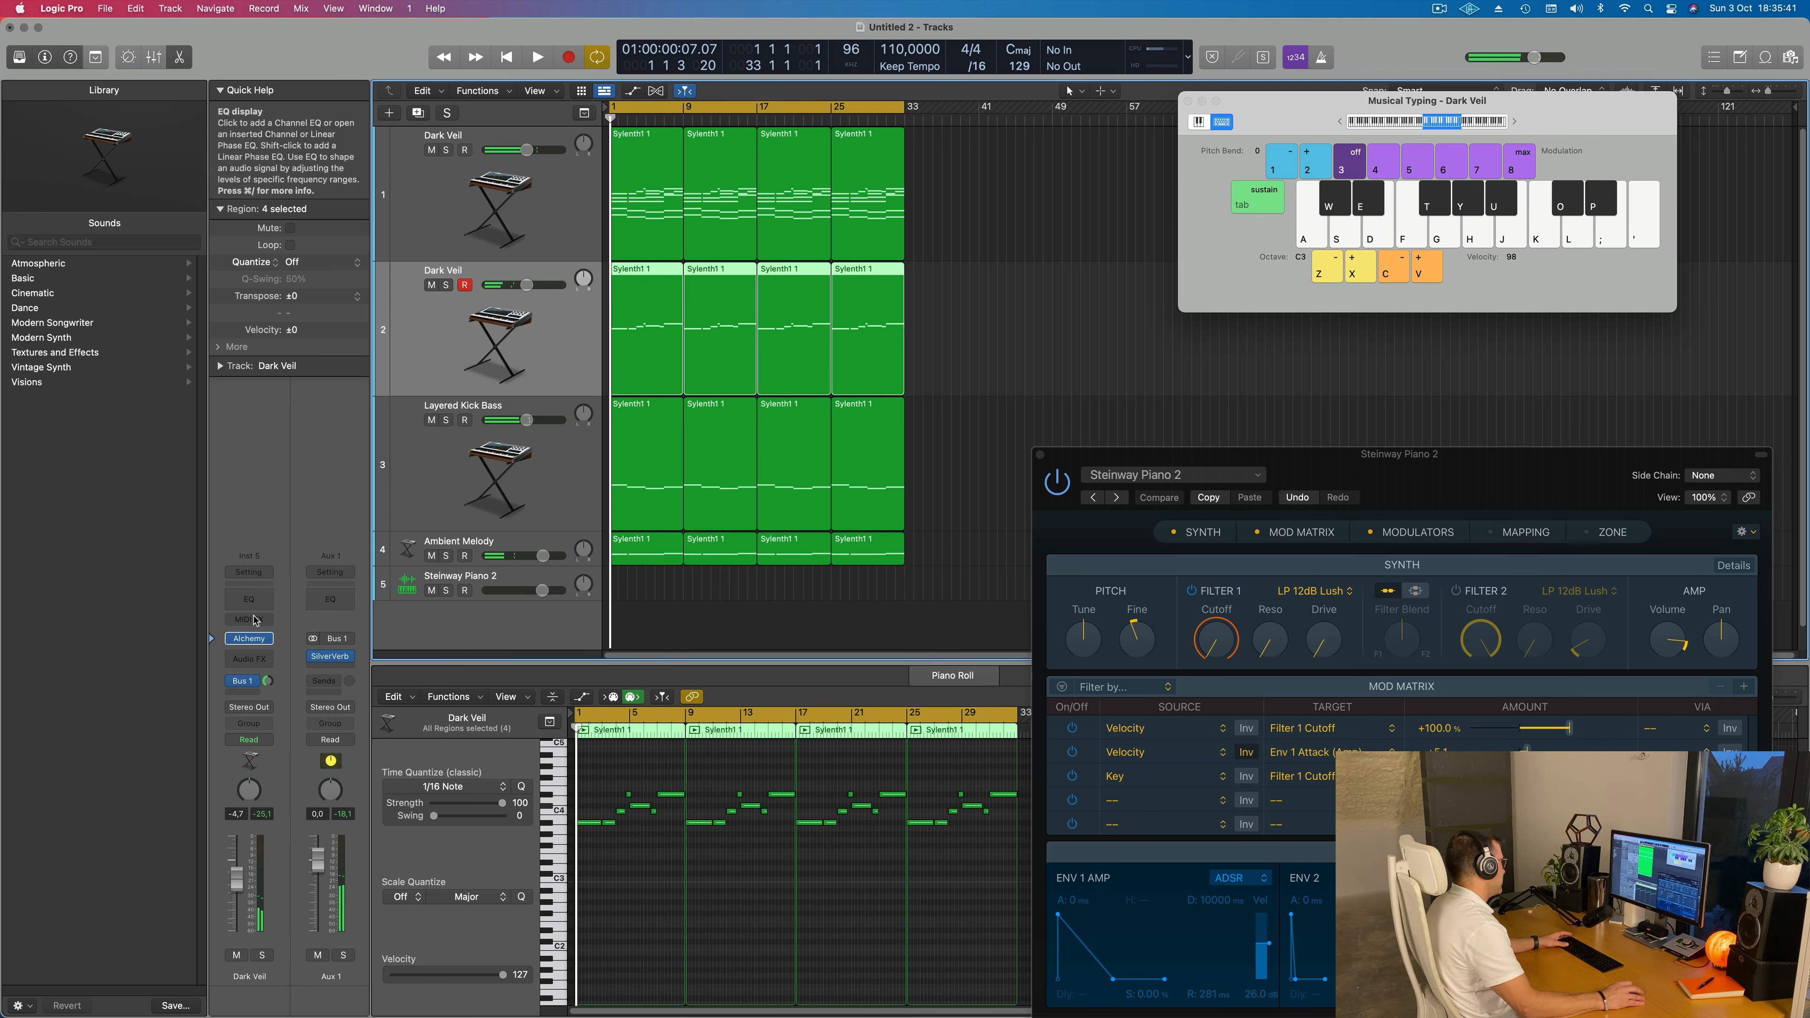
Load the Keys preset Spacy E-Piano in the duplicate Dark Veil track's Alchemy and browse the other Keys presets during playback
left_click(249, 639)
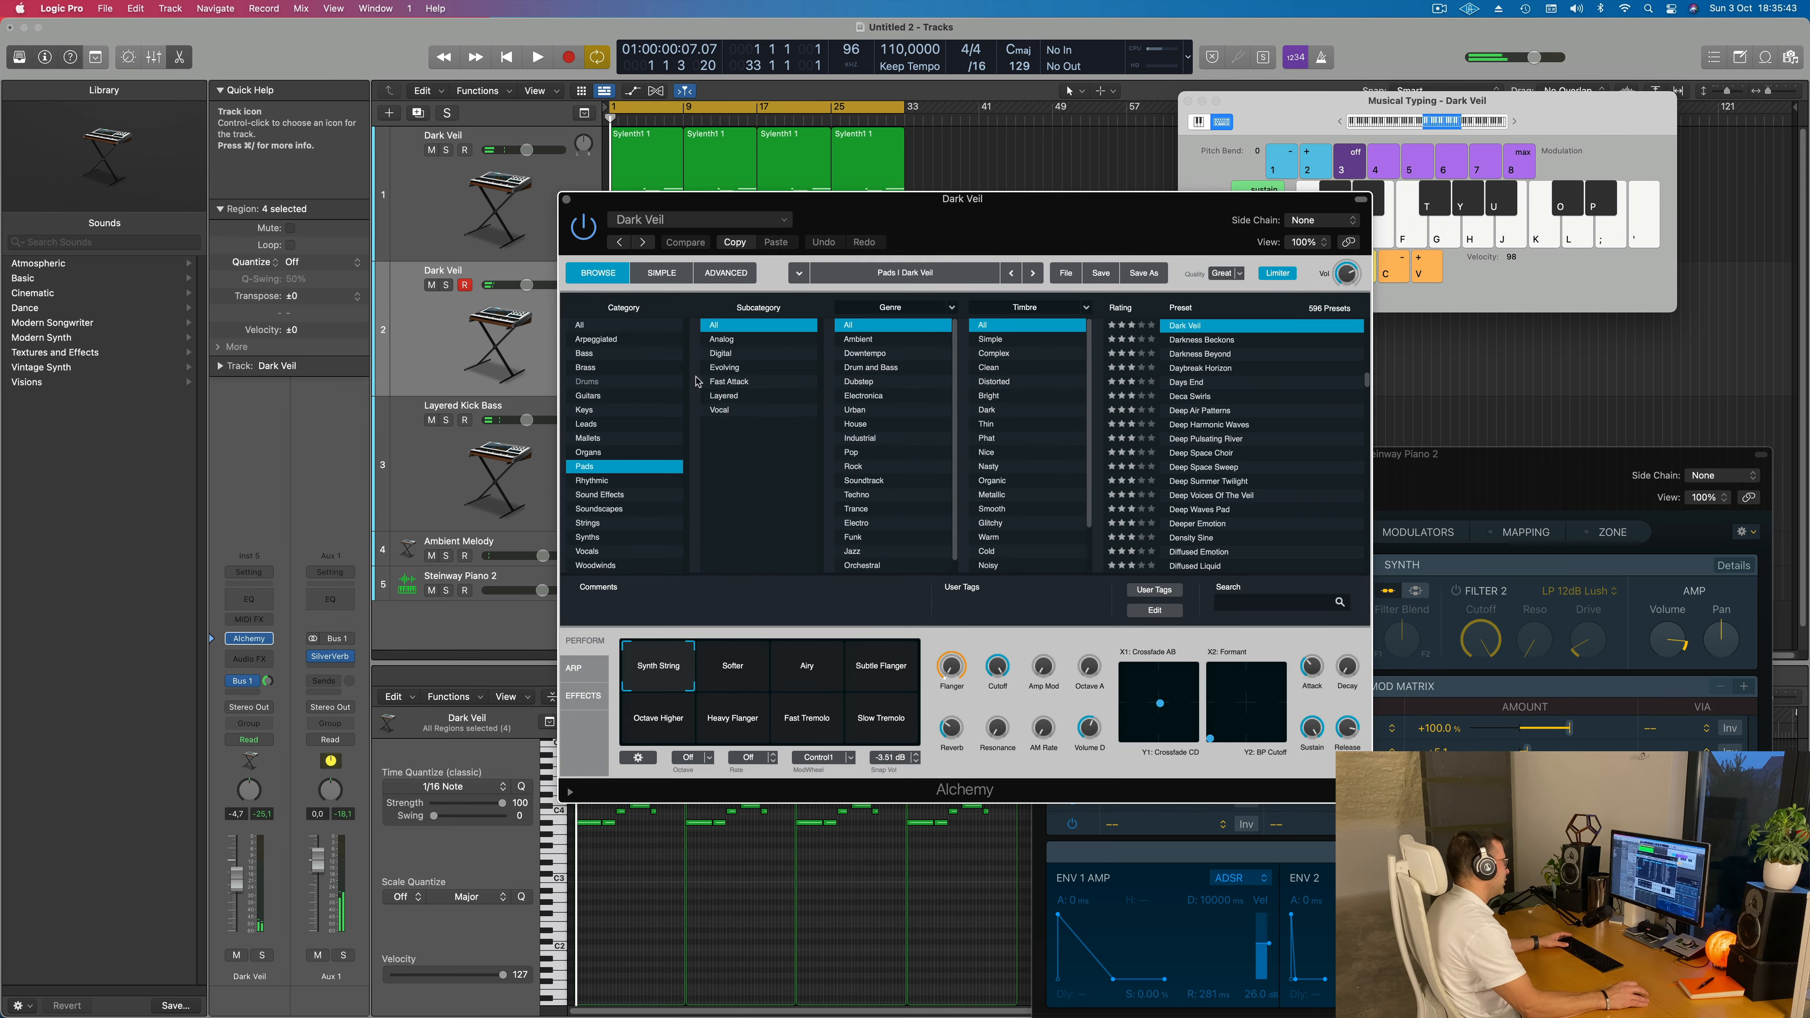
left_click_drag(995, 220, 1094, 307)
left_click(645, 417)
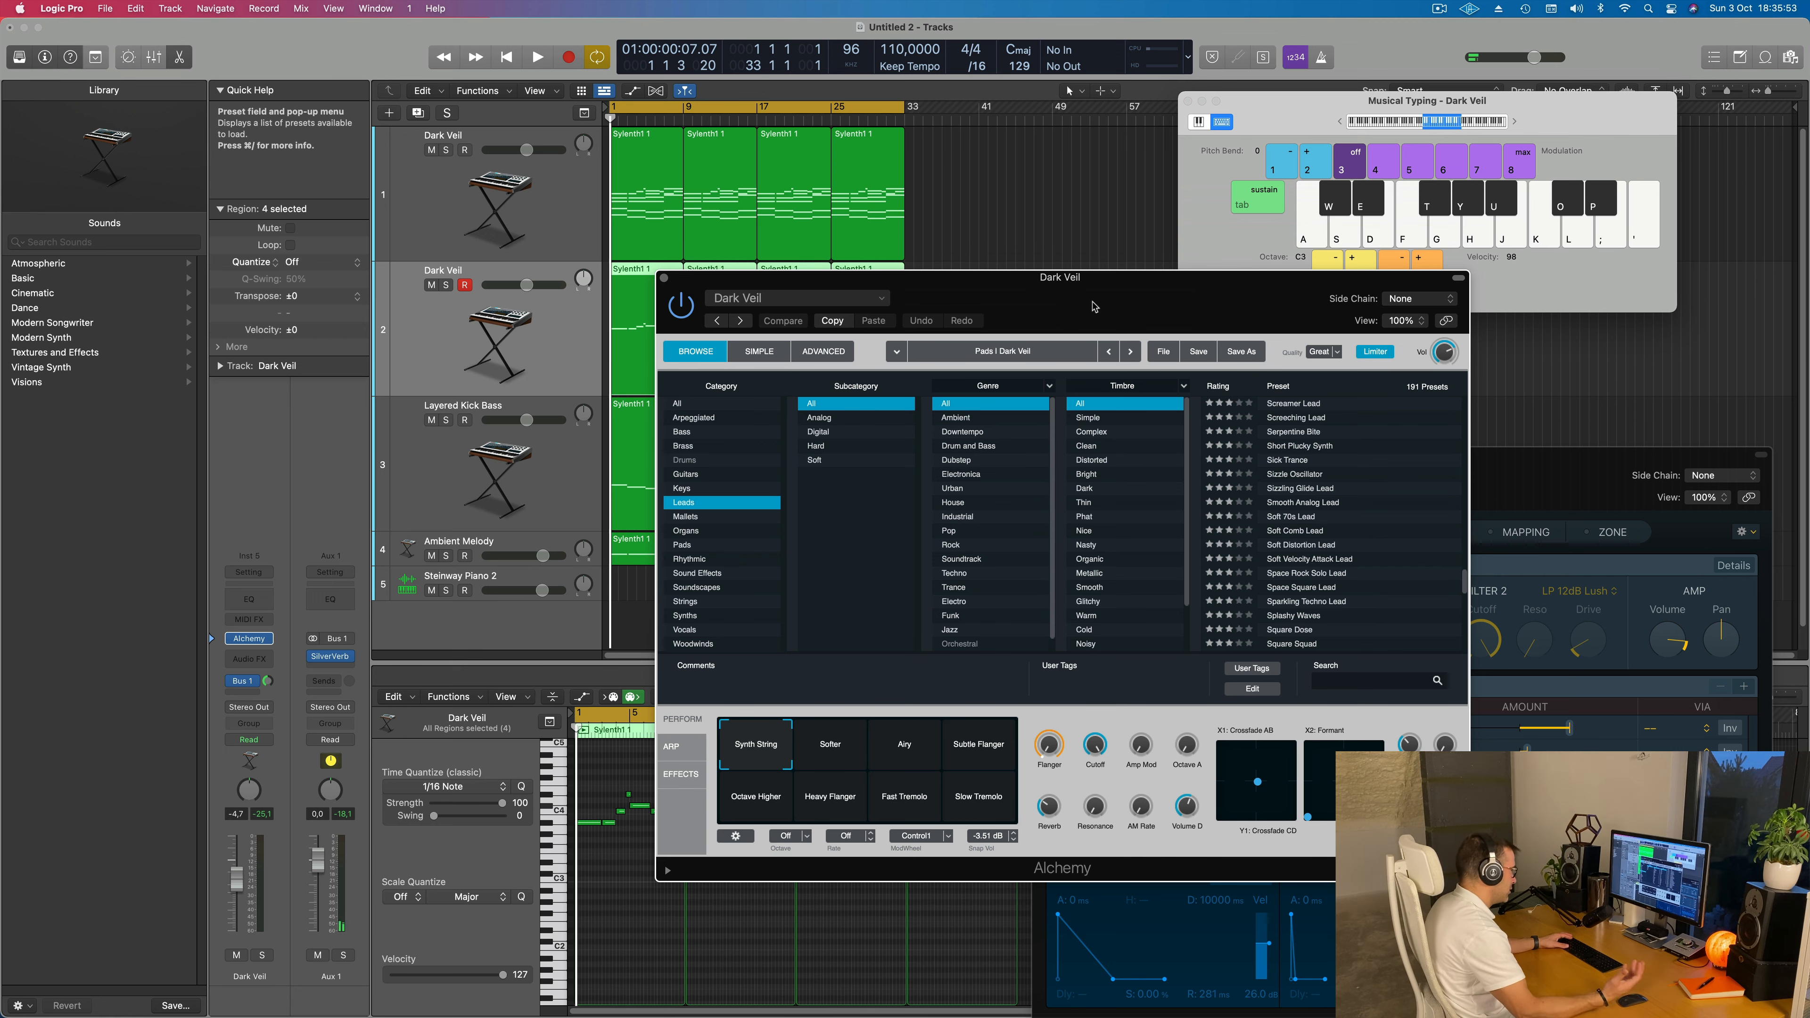
left_click_drag(1094, 306, 1273, 230)
left_click(861, 412)
left_click(1468, 555)
key("space")
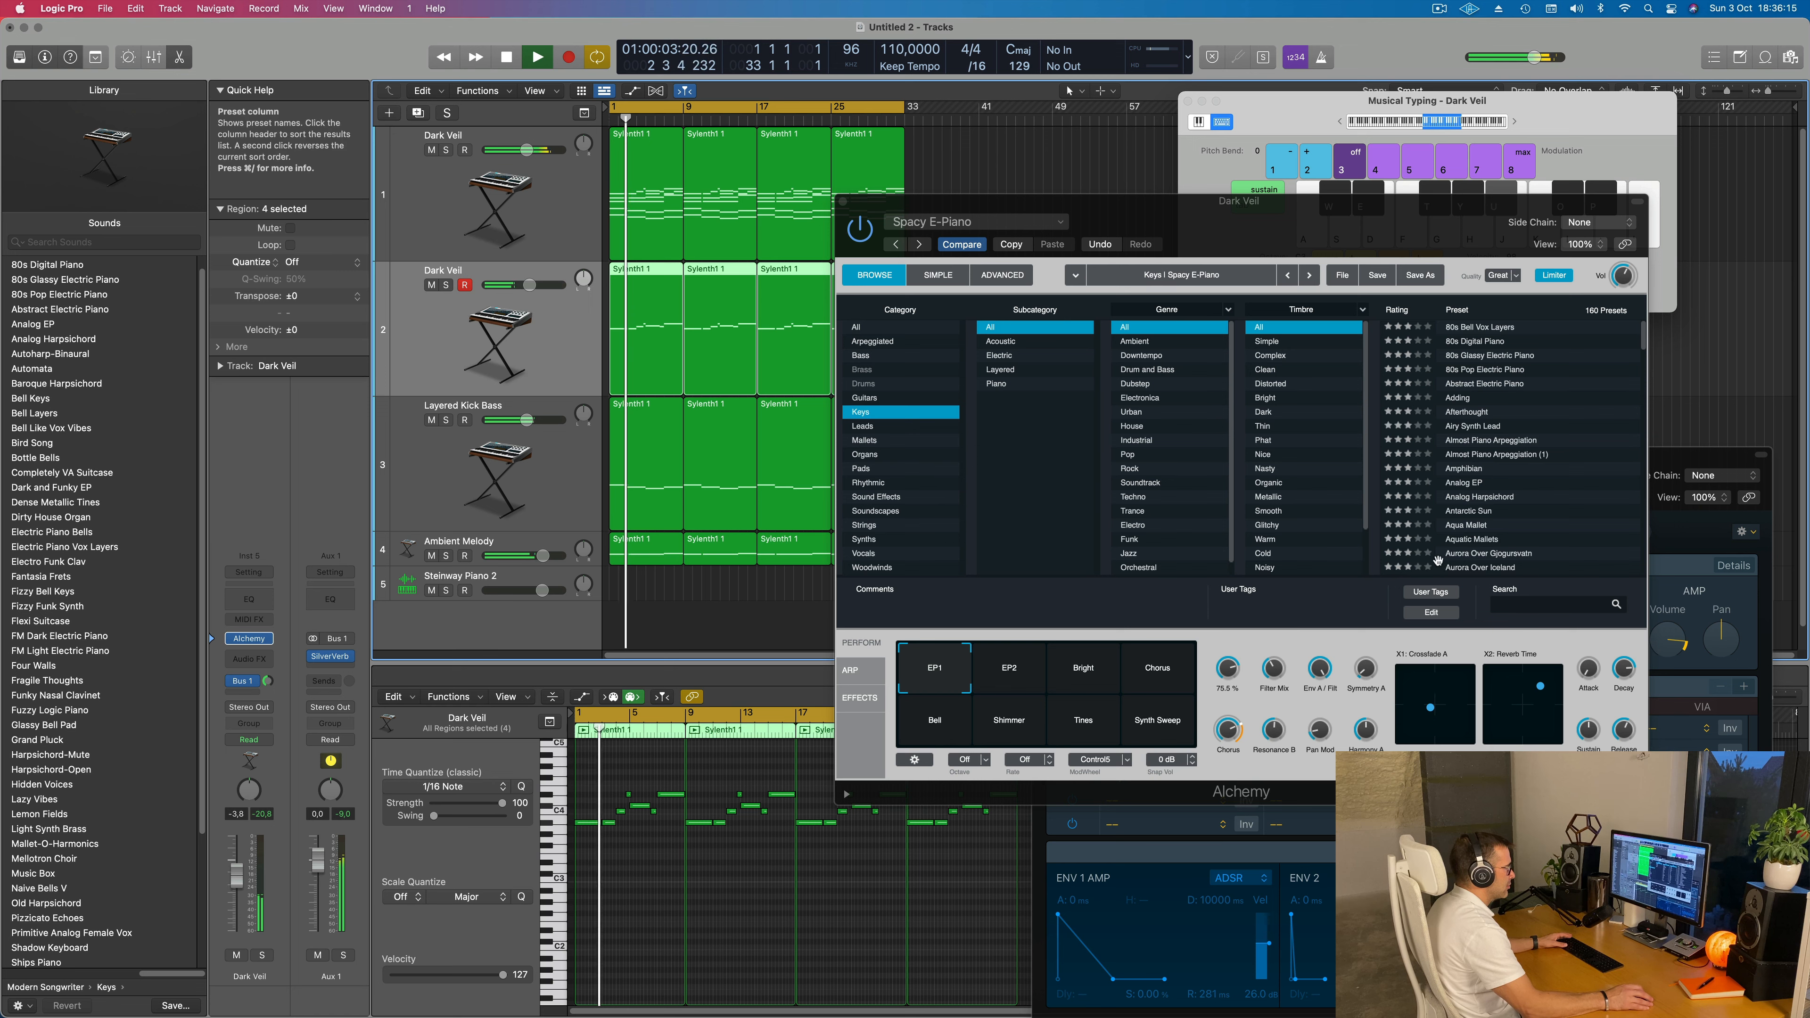
scroll(1598, 395, "down", 5)
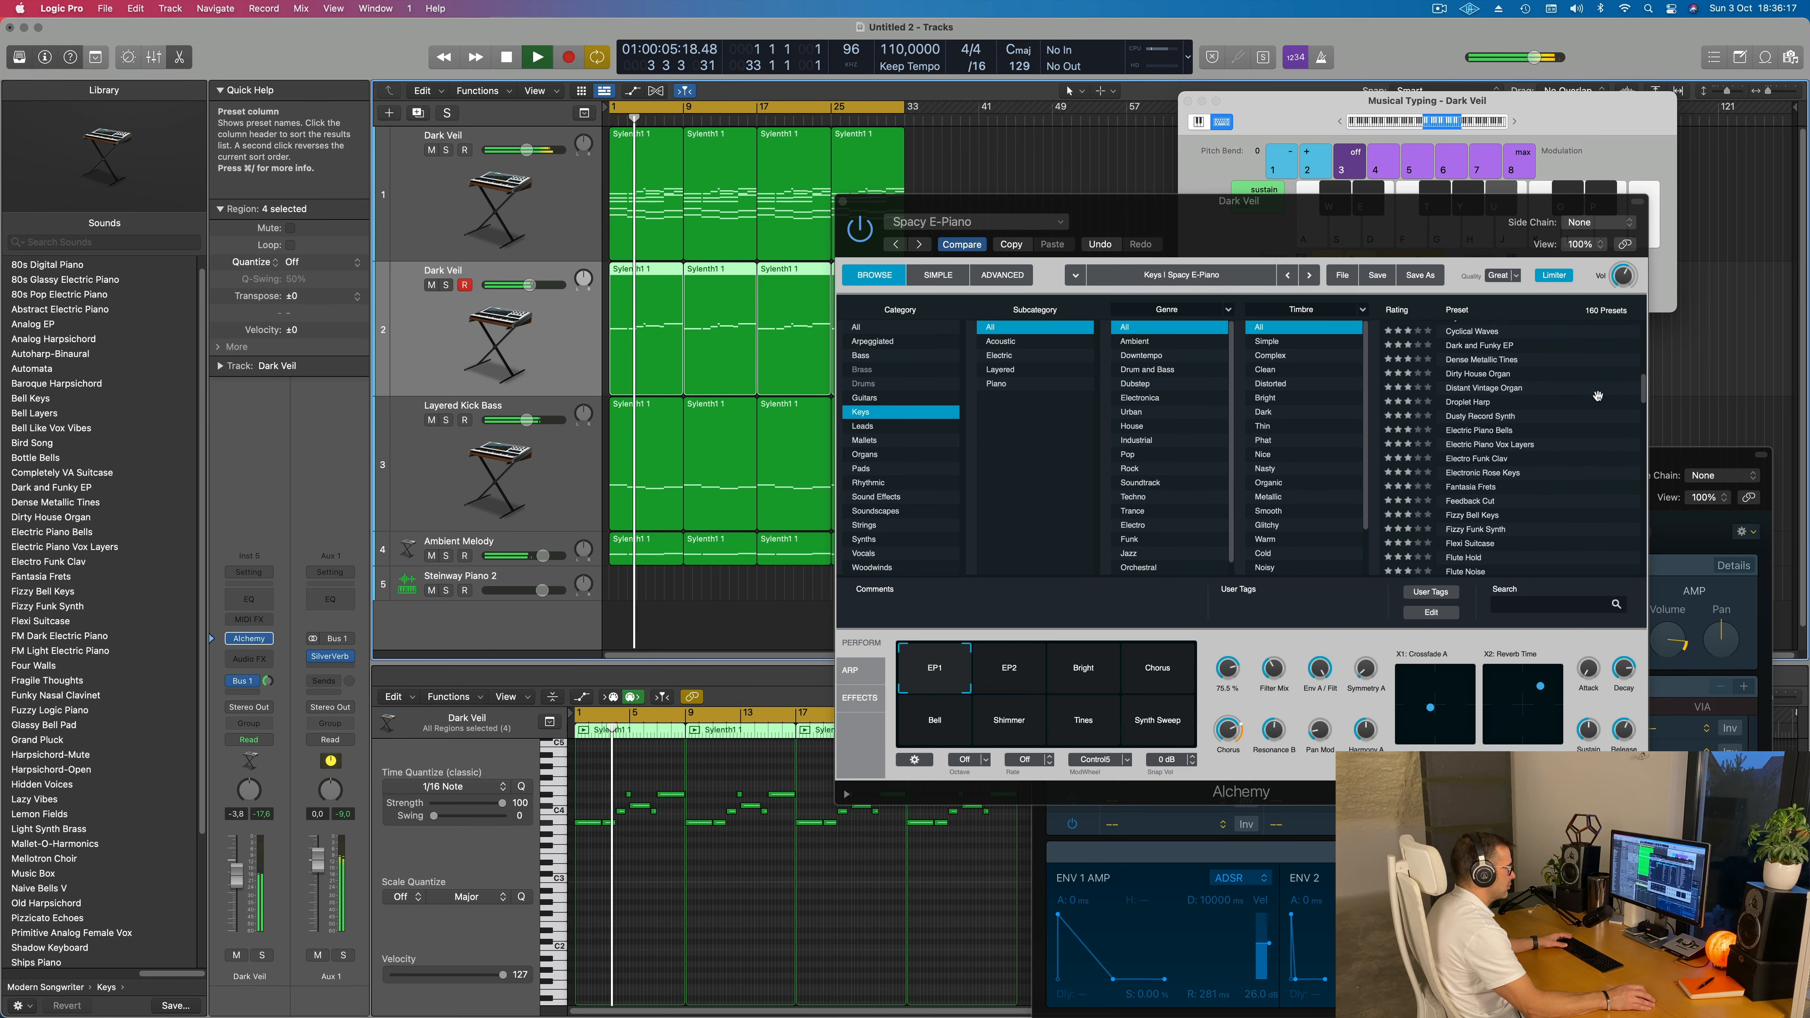
scroll(1598, 395, "down", 15)
scroll(1605, 395, "down", 10)
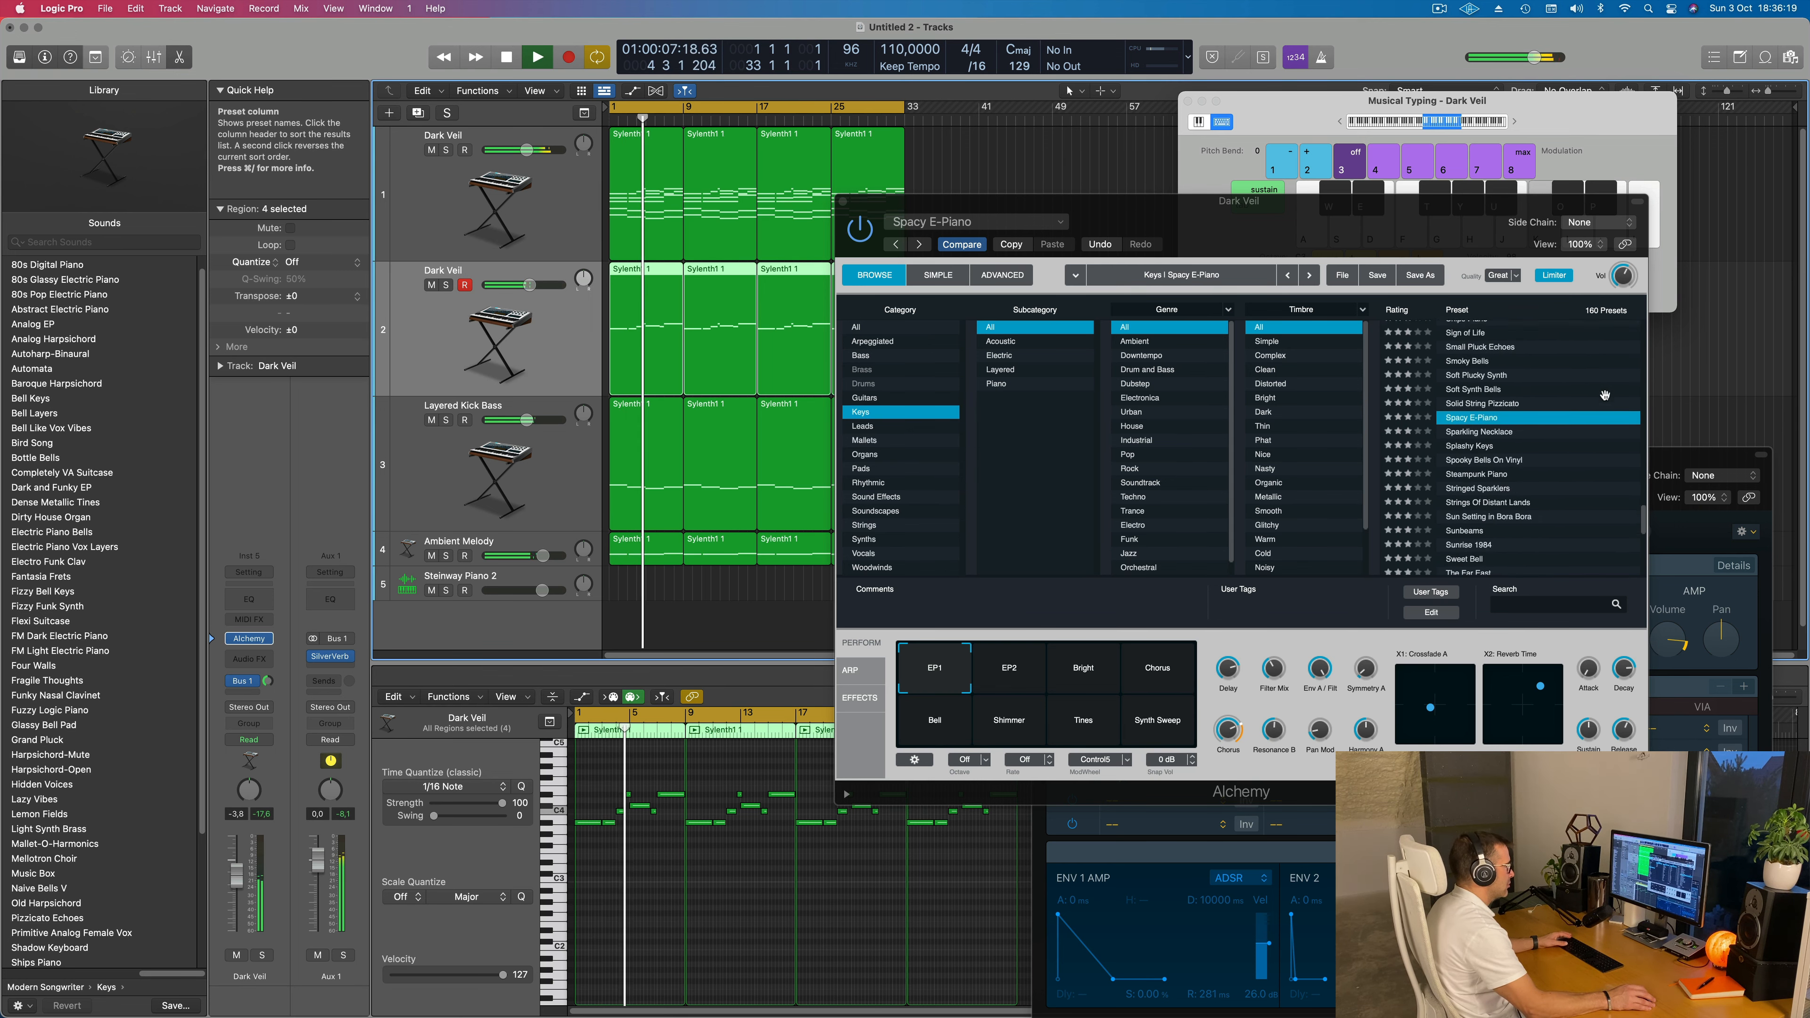
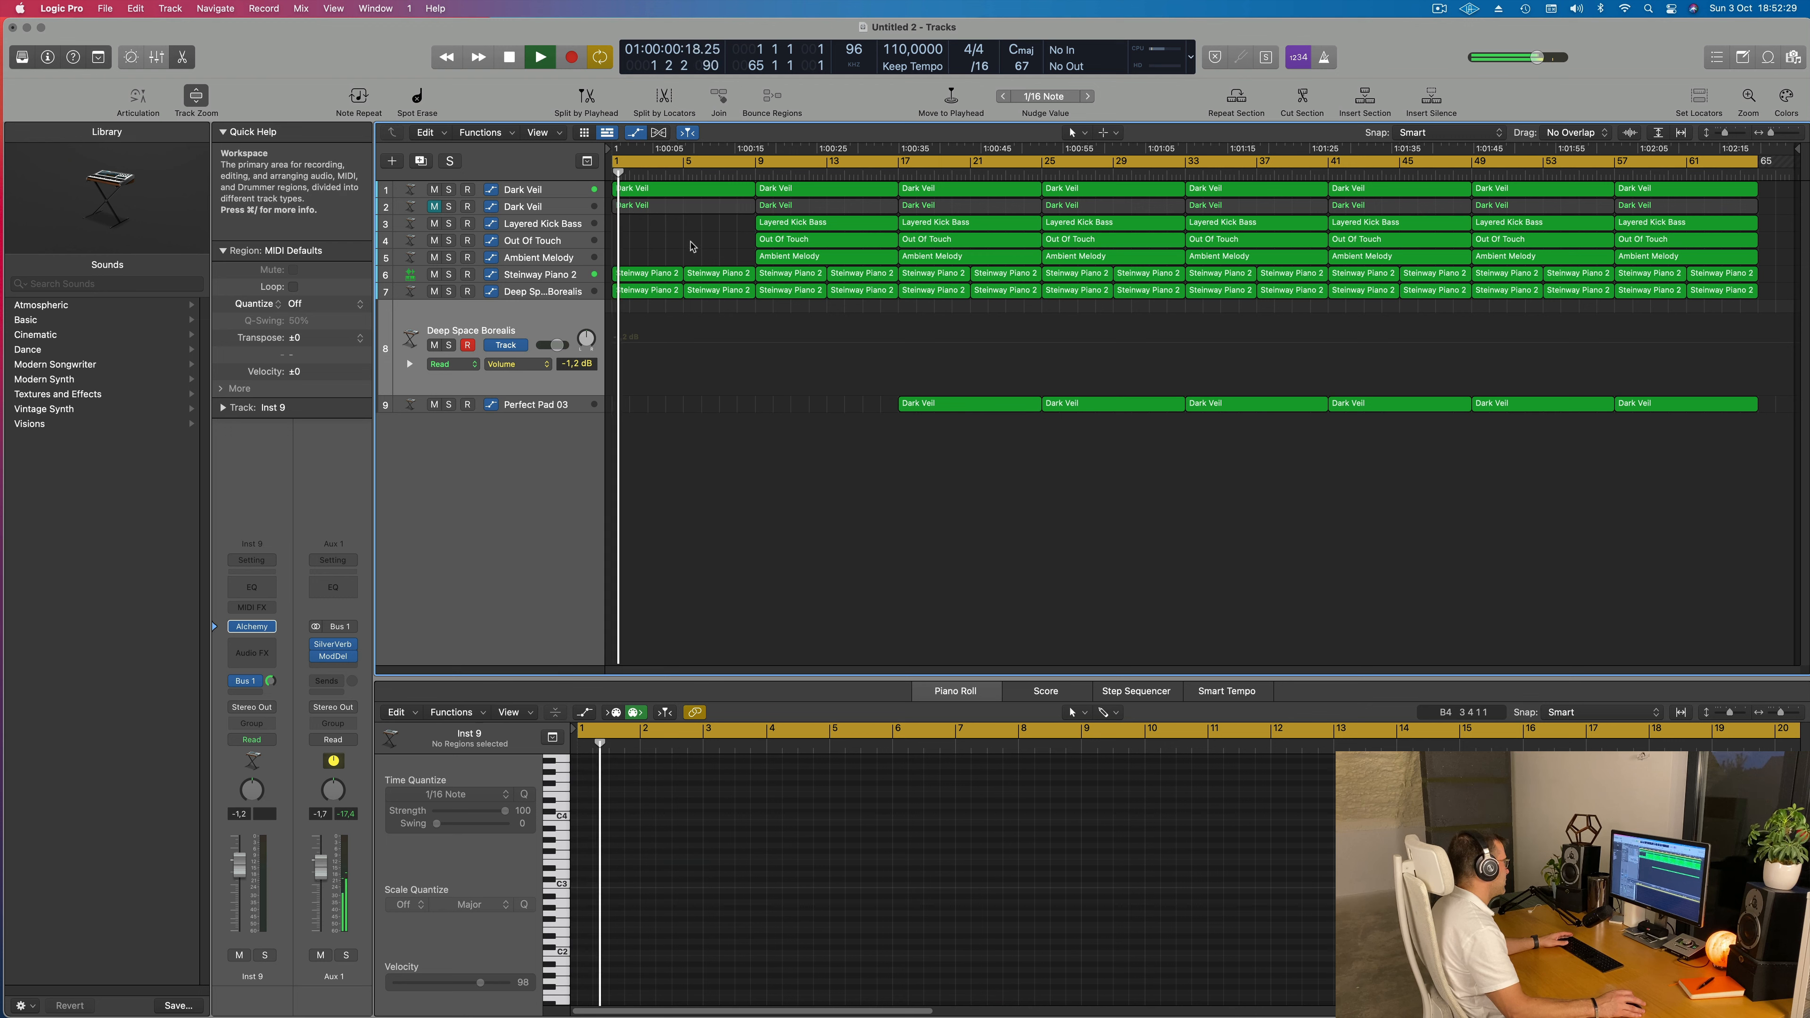
Move the first Steinway Piano 2 region from track 7 down to the empty Deep Space Borealis track 8 and stop playback
left_click(649, 294)
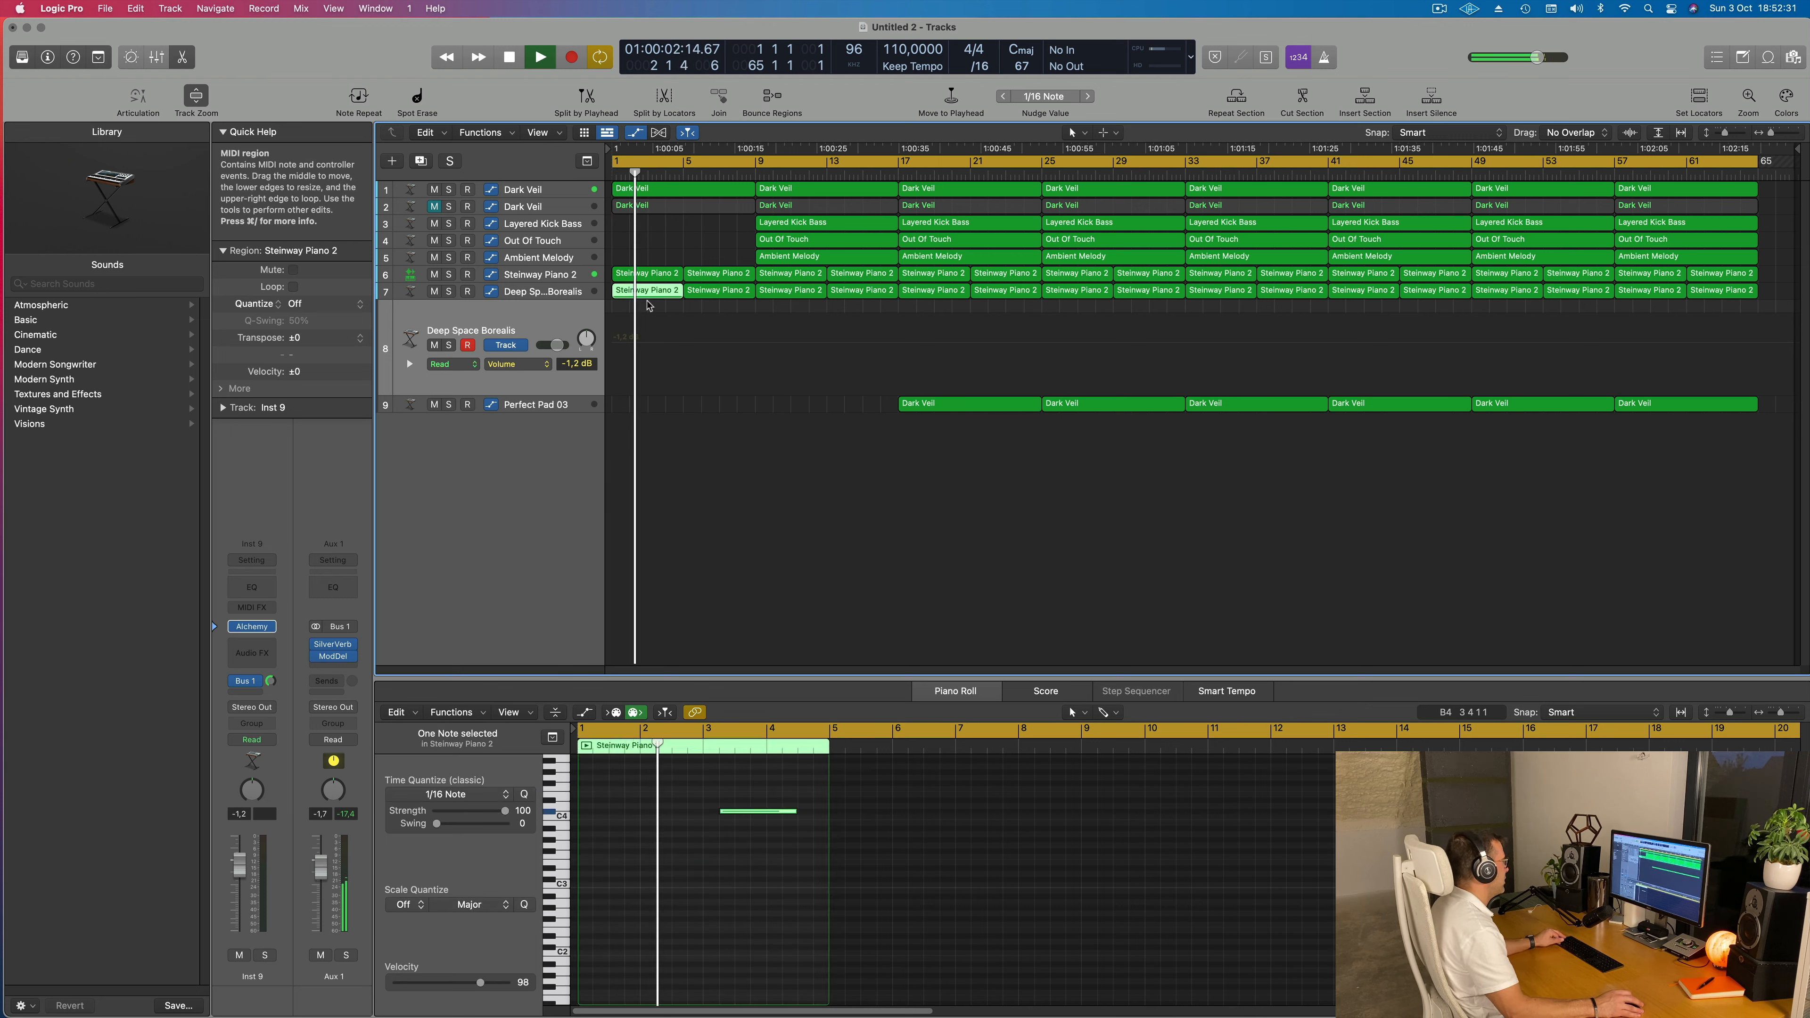
left_click_drag(648, 292, 648, 308)
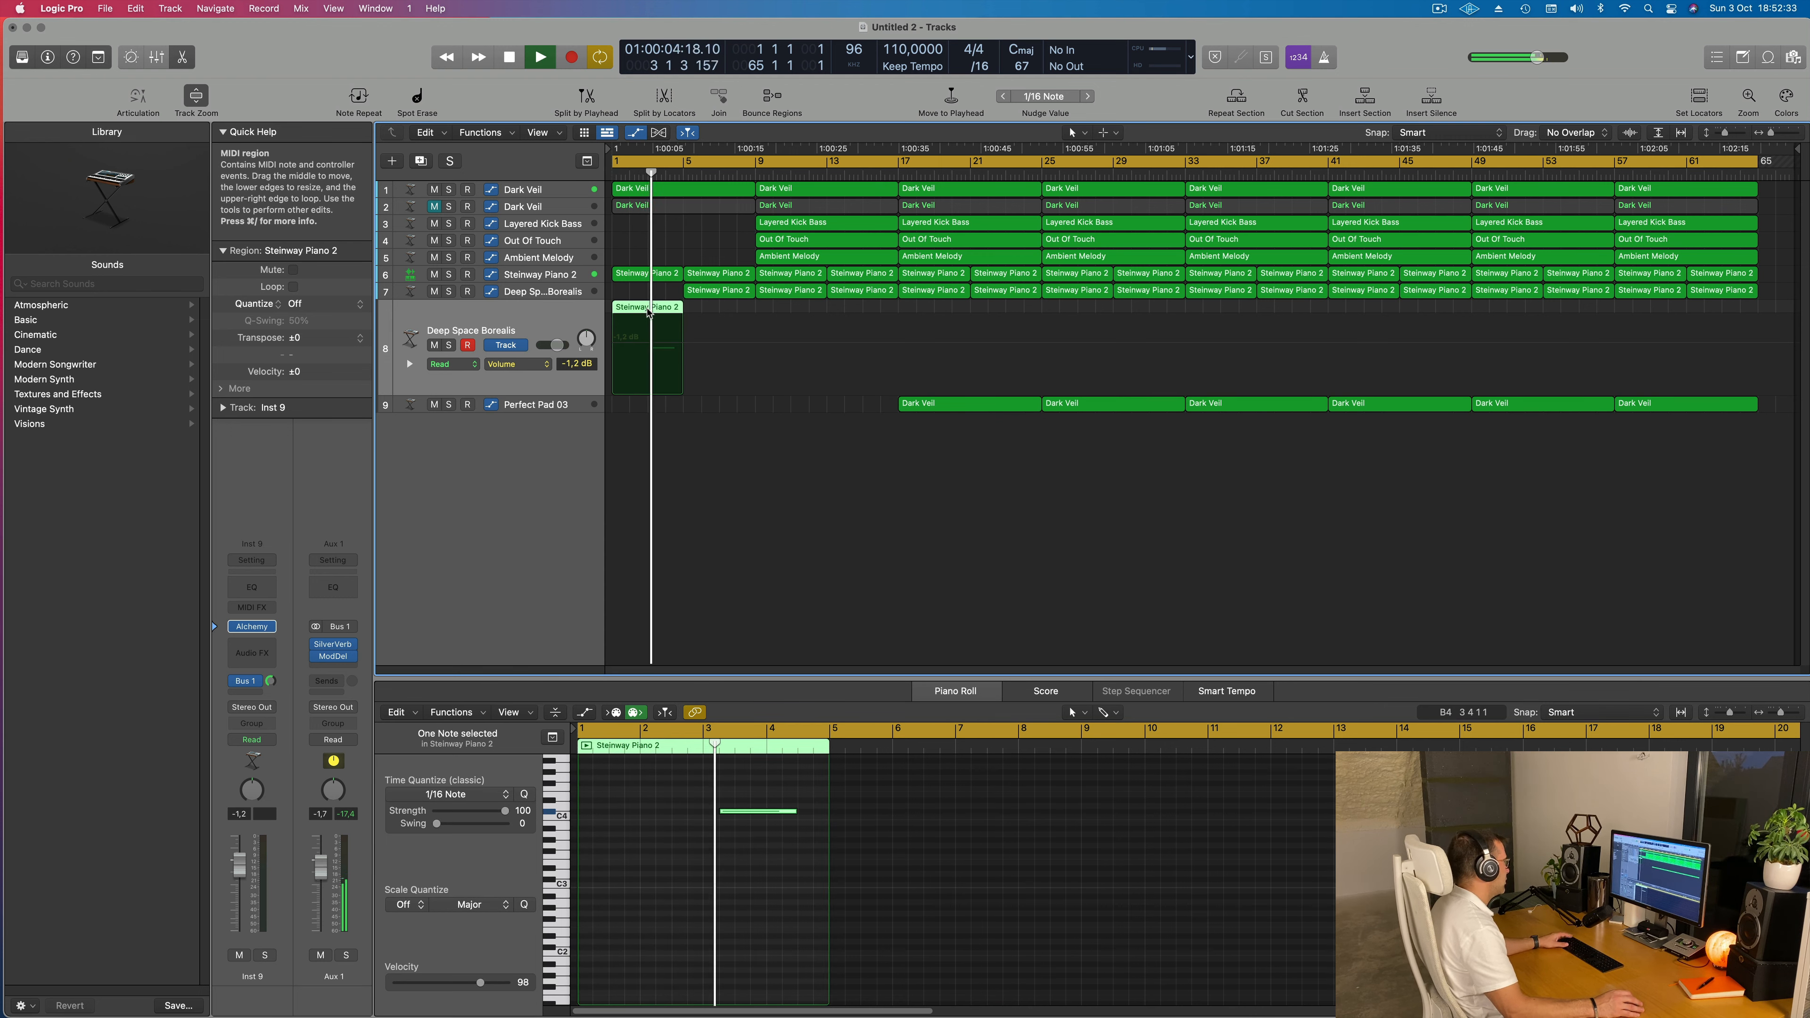
key("space")
Load the Deserted Moon soundscape in track 8's Alchemy and set the track volume to -1.3 dB during playback
left_click(252, 626)
left_click(1345, 495)
key("space")
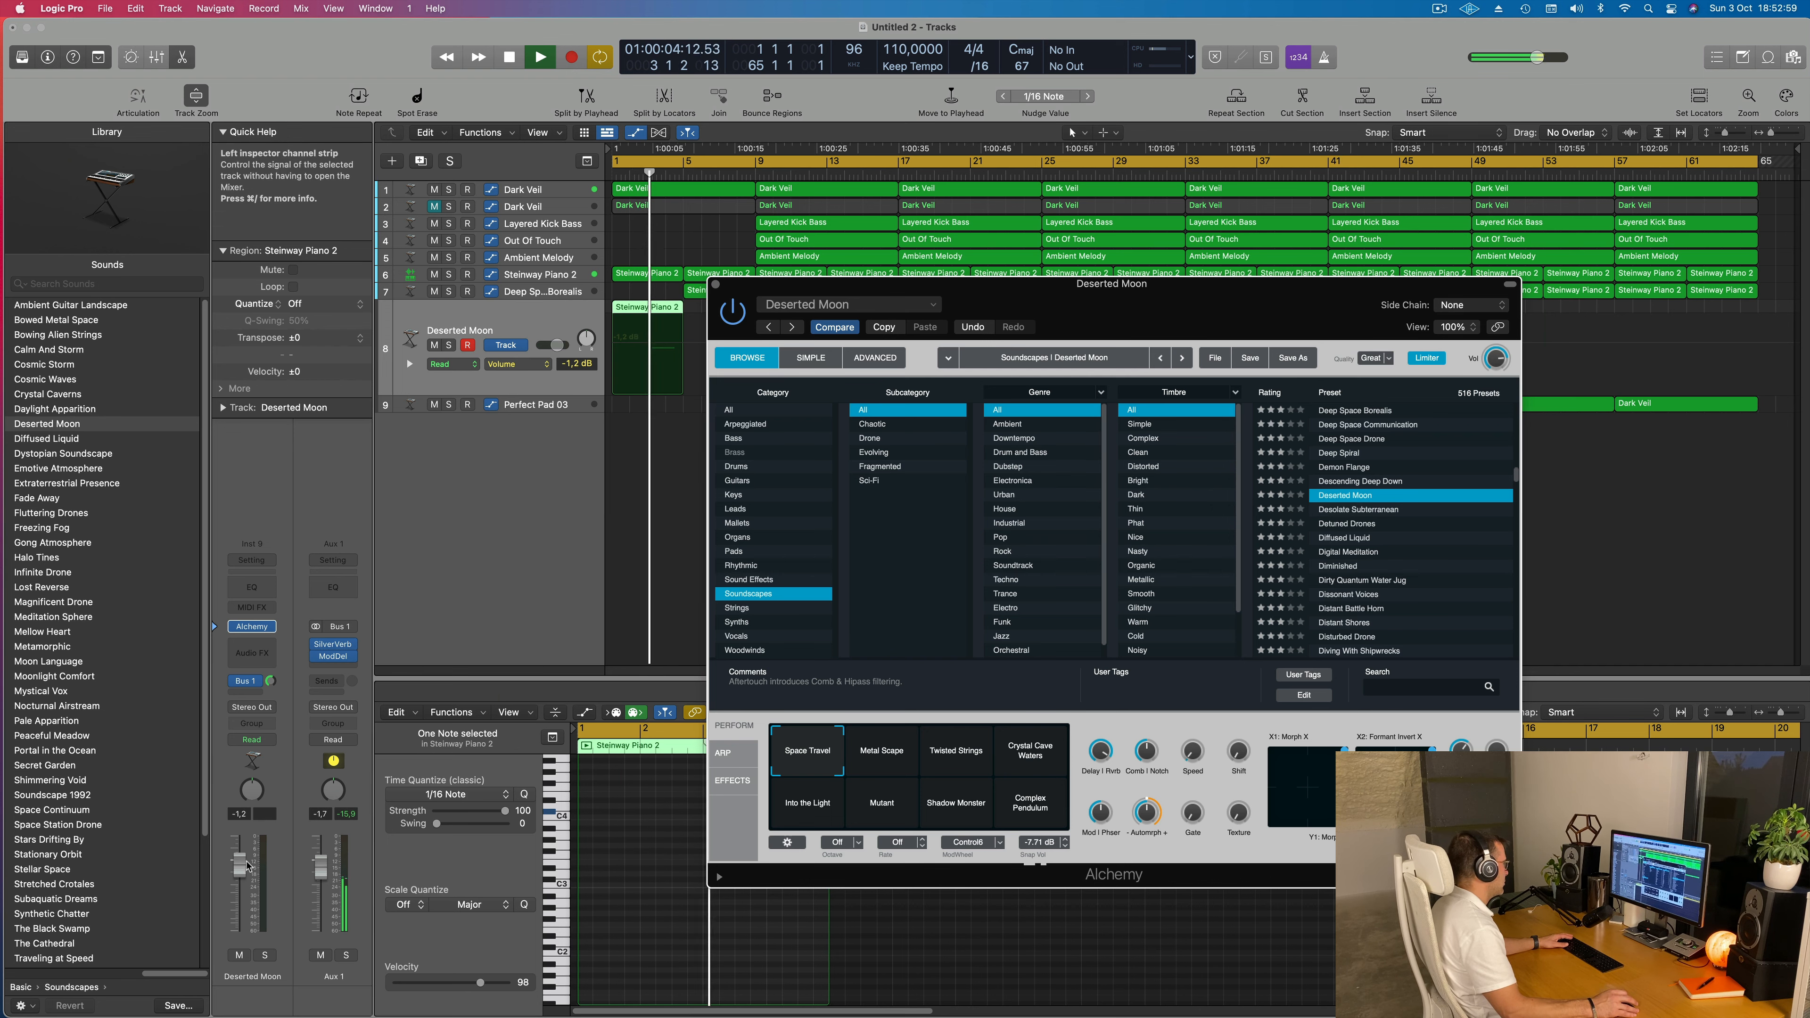
left_click_drag(238, 871, 238, 872)
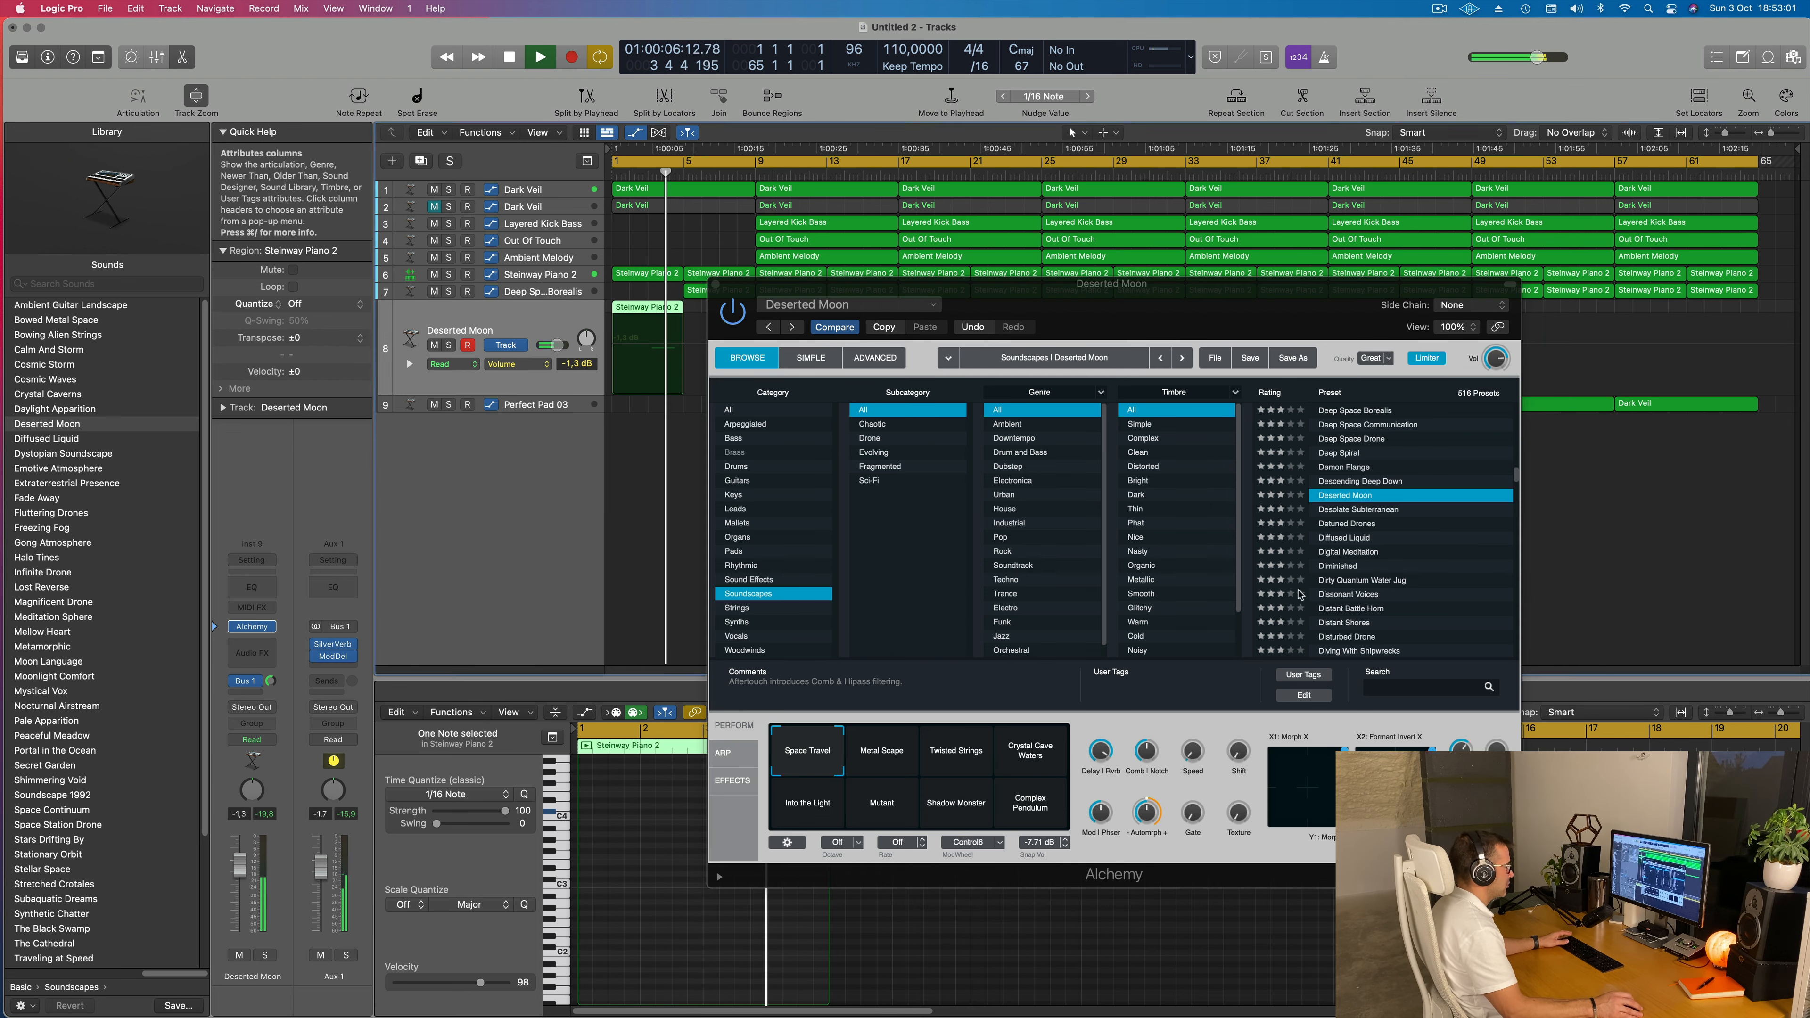
Audition the Digital Meditation and Dissonant Voices presets in track 8's Alchemy
key("space")
left_click(1350, 554)
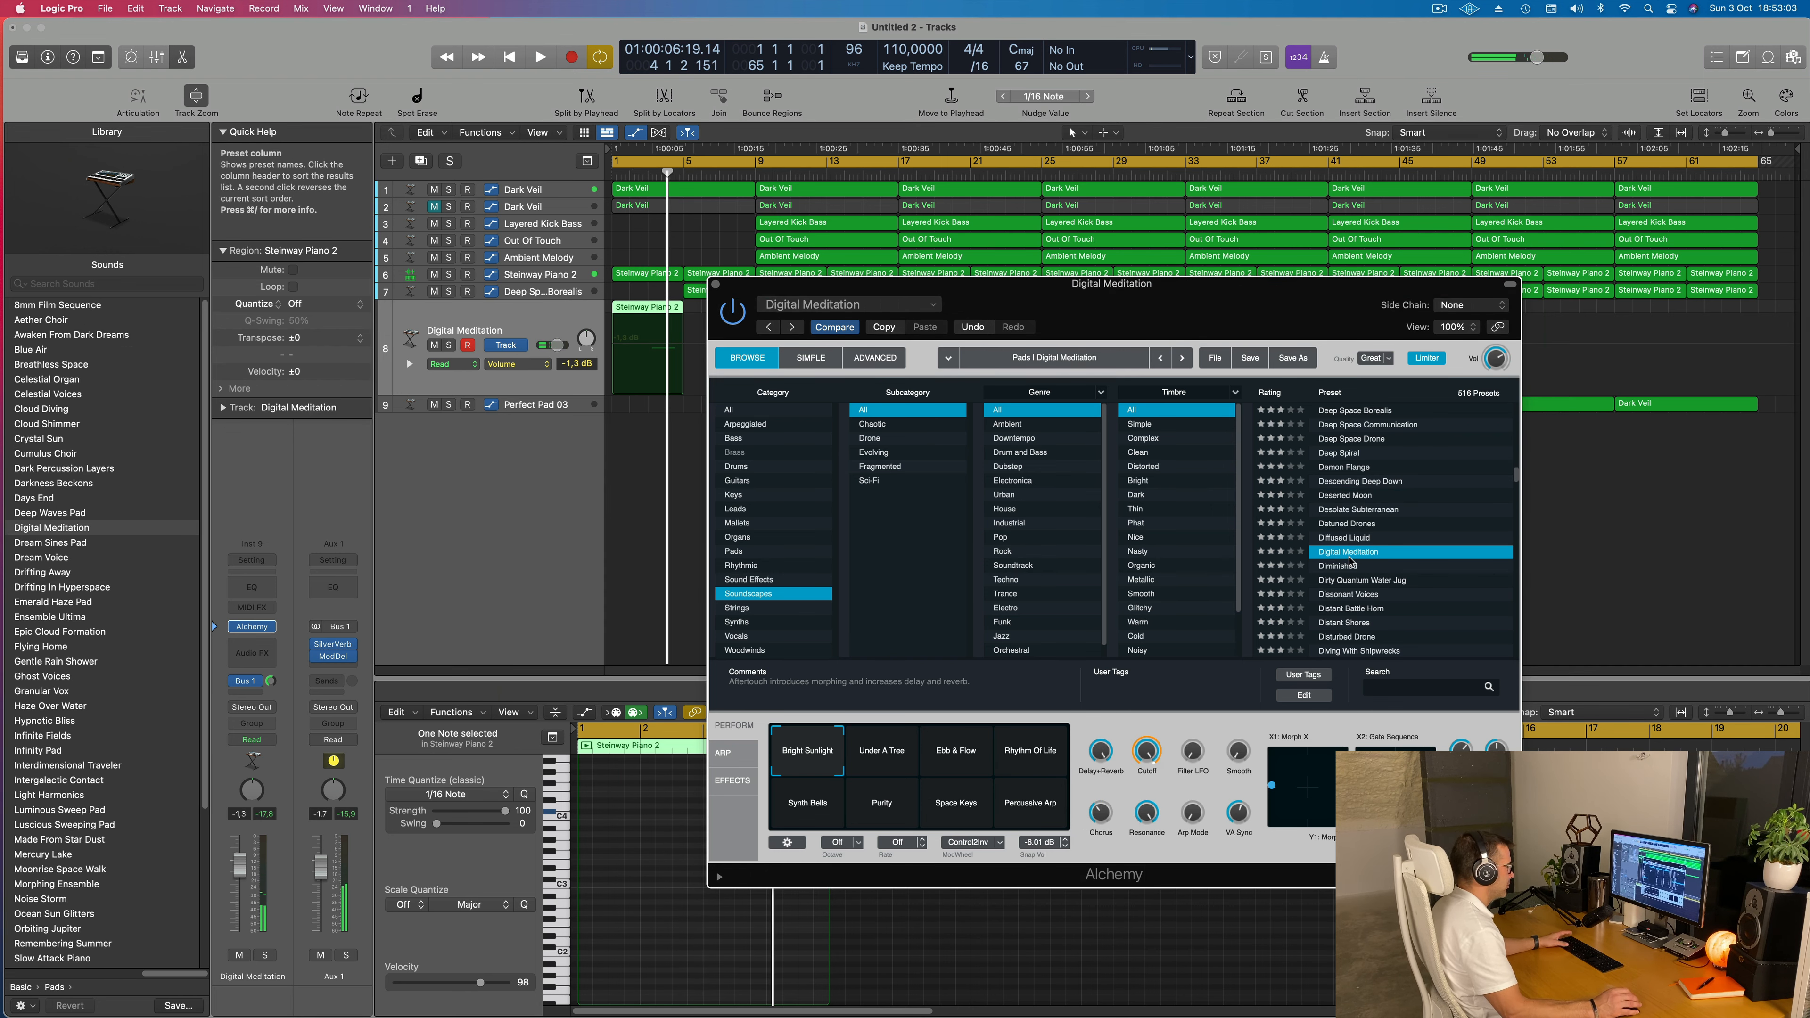
key("space")
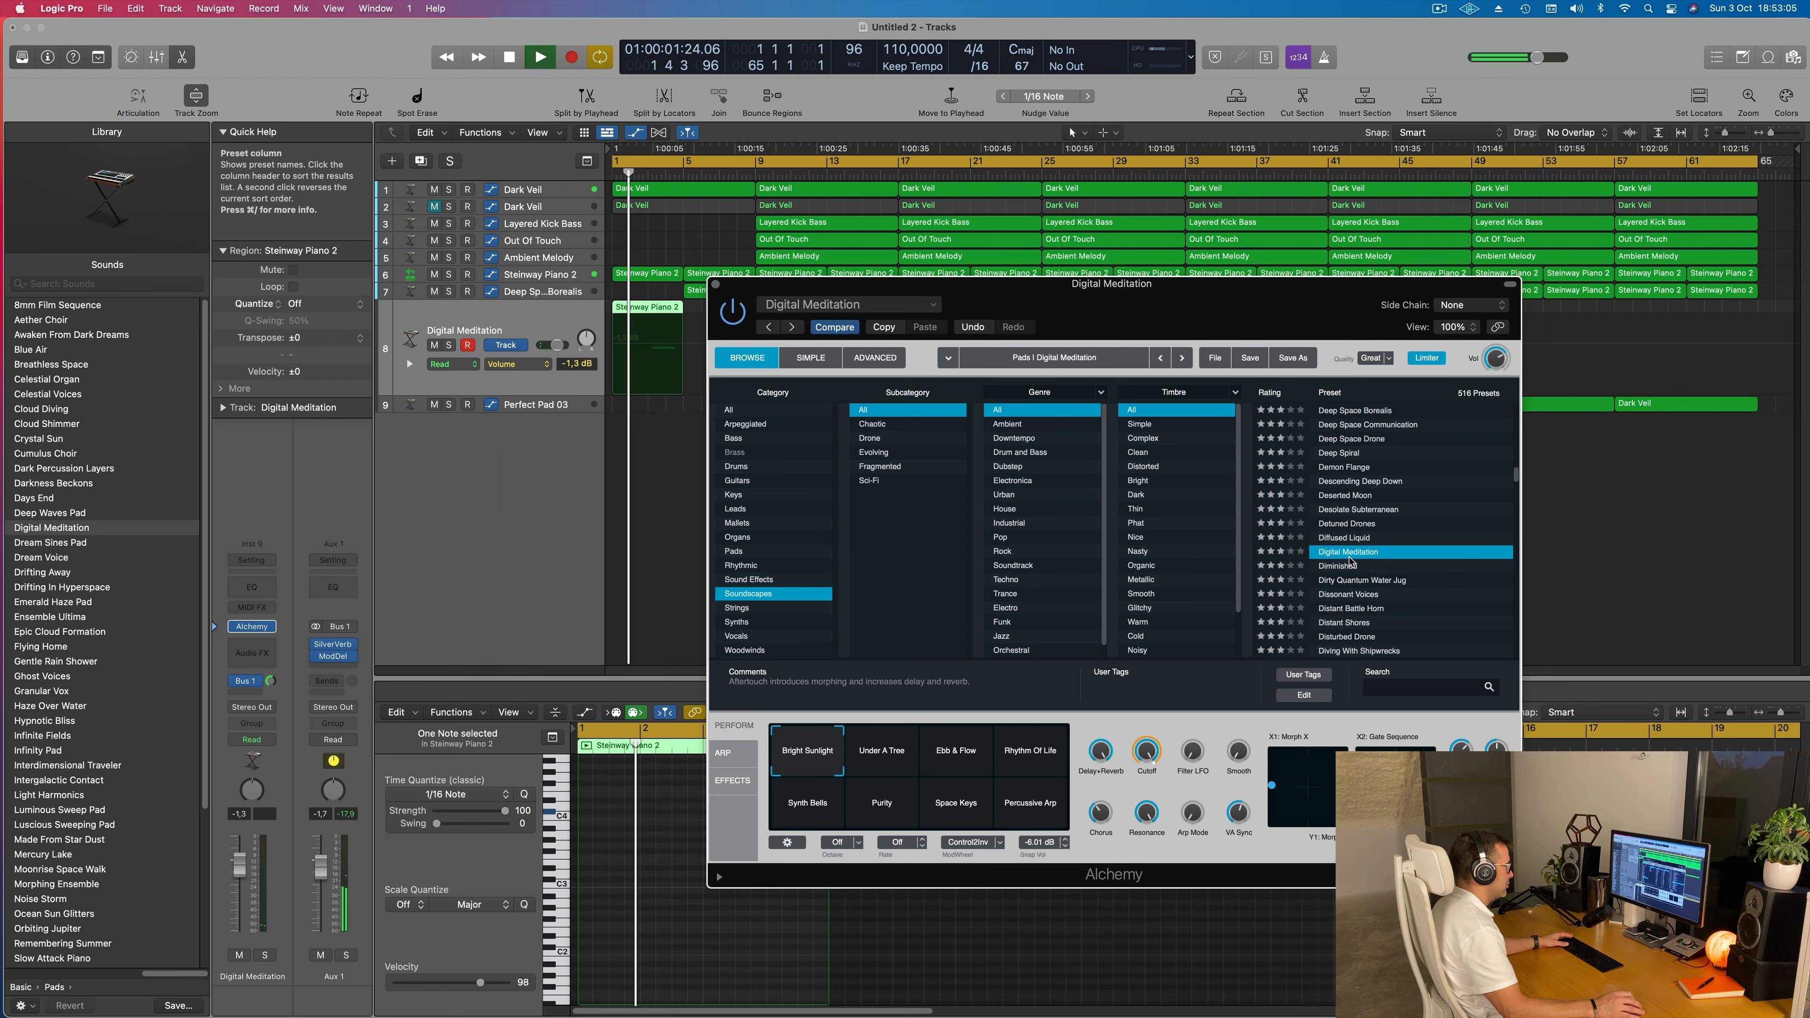
scroll(1401, 567, "down", 3)
left_click(1351, 517)
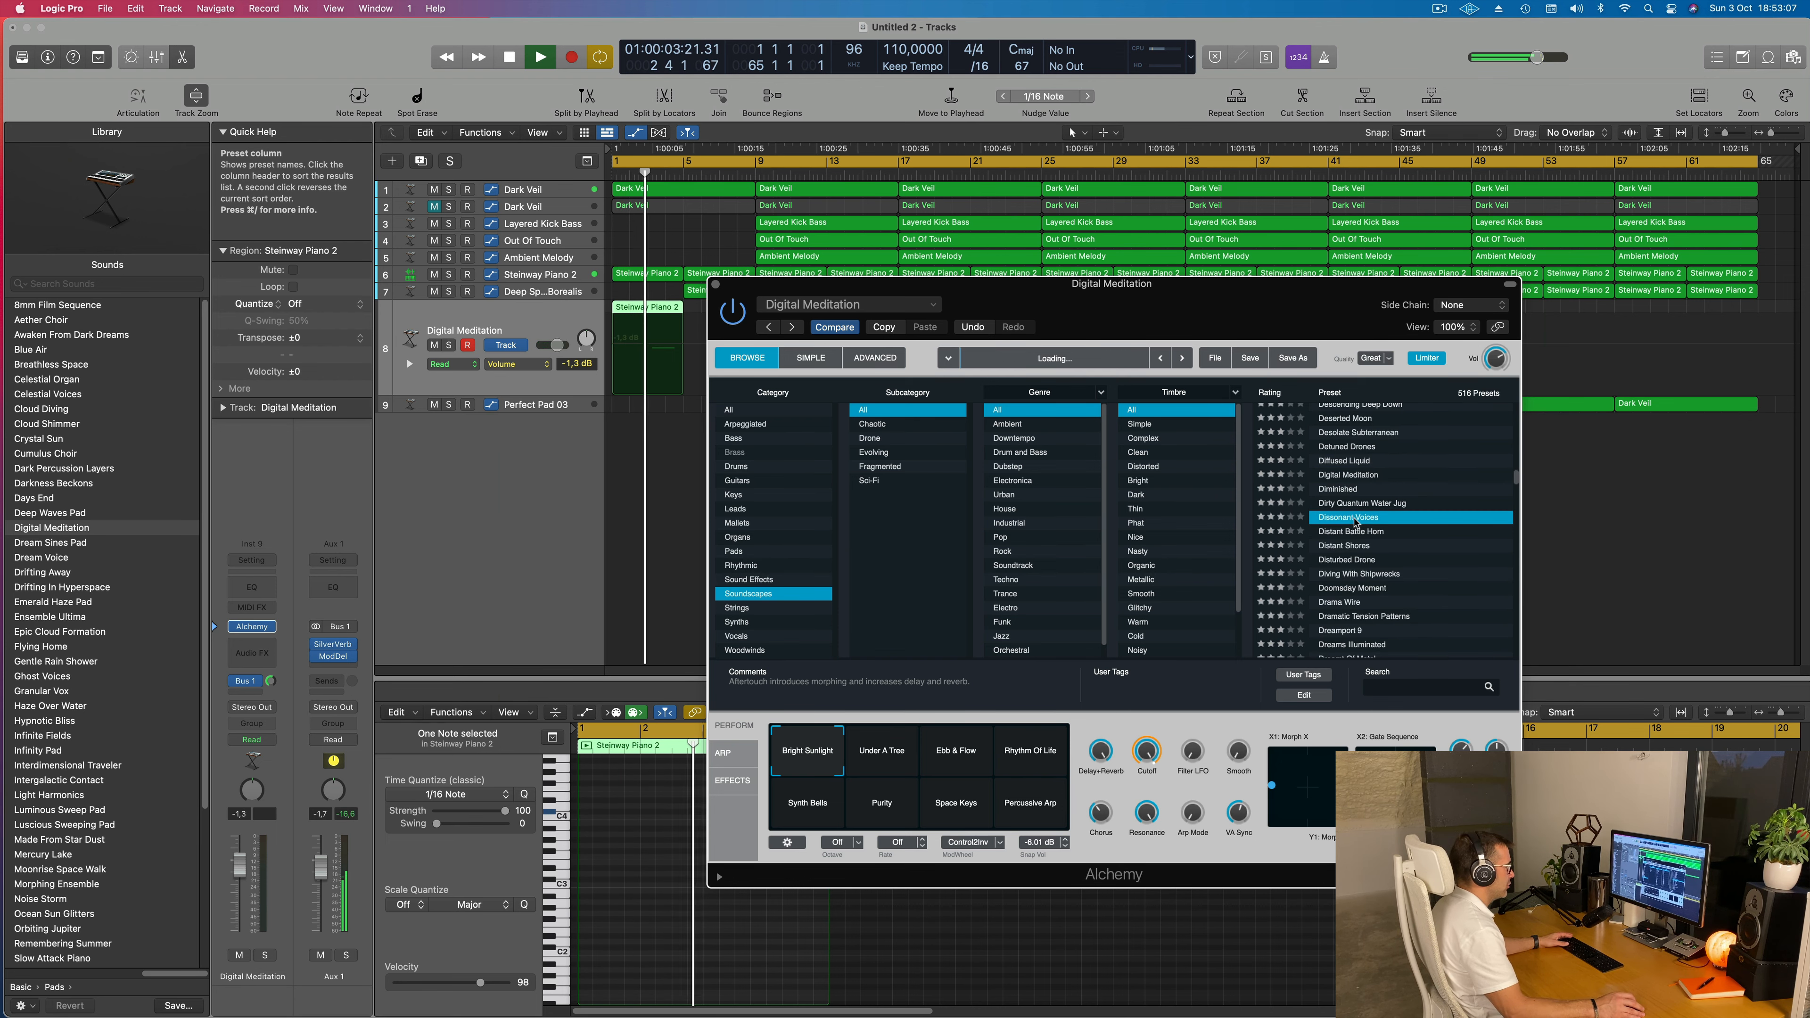
left_click_drag(1247, 284, 1321, 299)
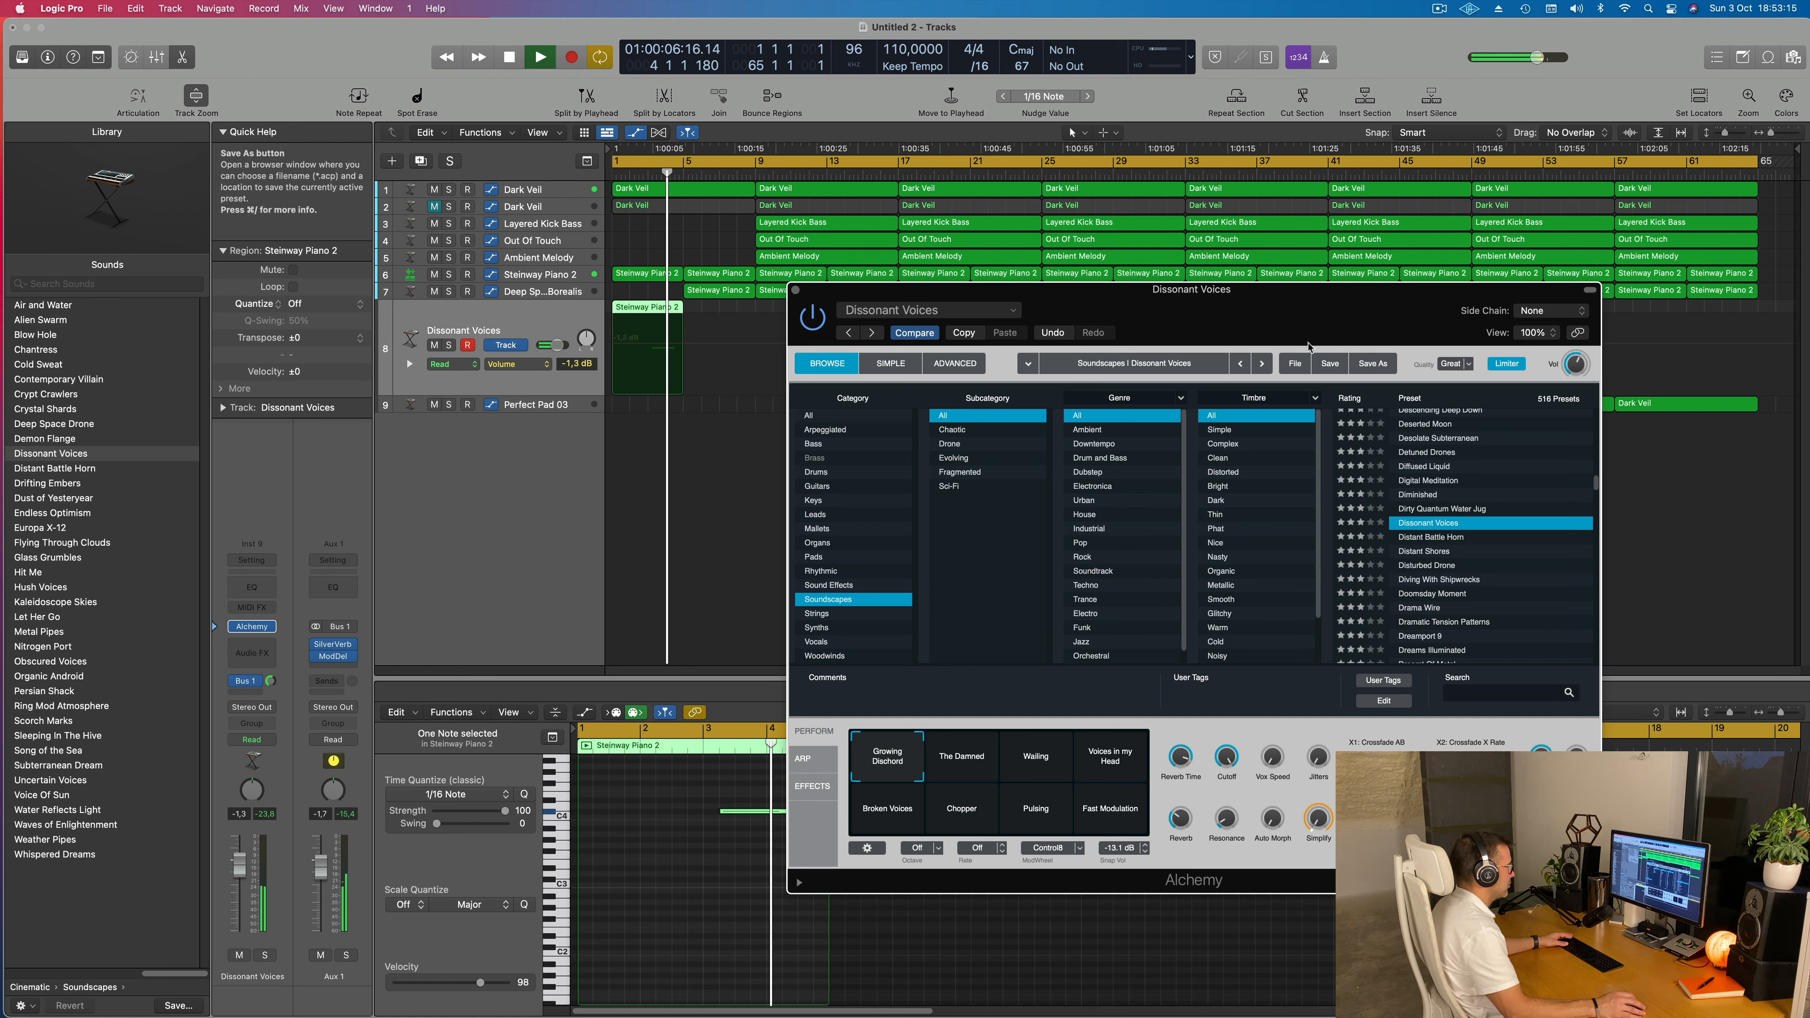
Browse further down the soundscapes and try the Dust Storm and Dystopian Soundscape presets on track 8
scroll(1426, 563, "down", 3)
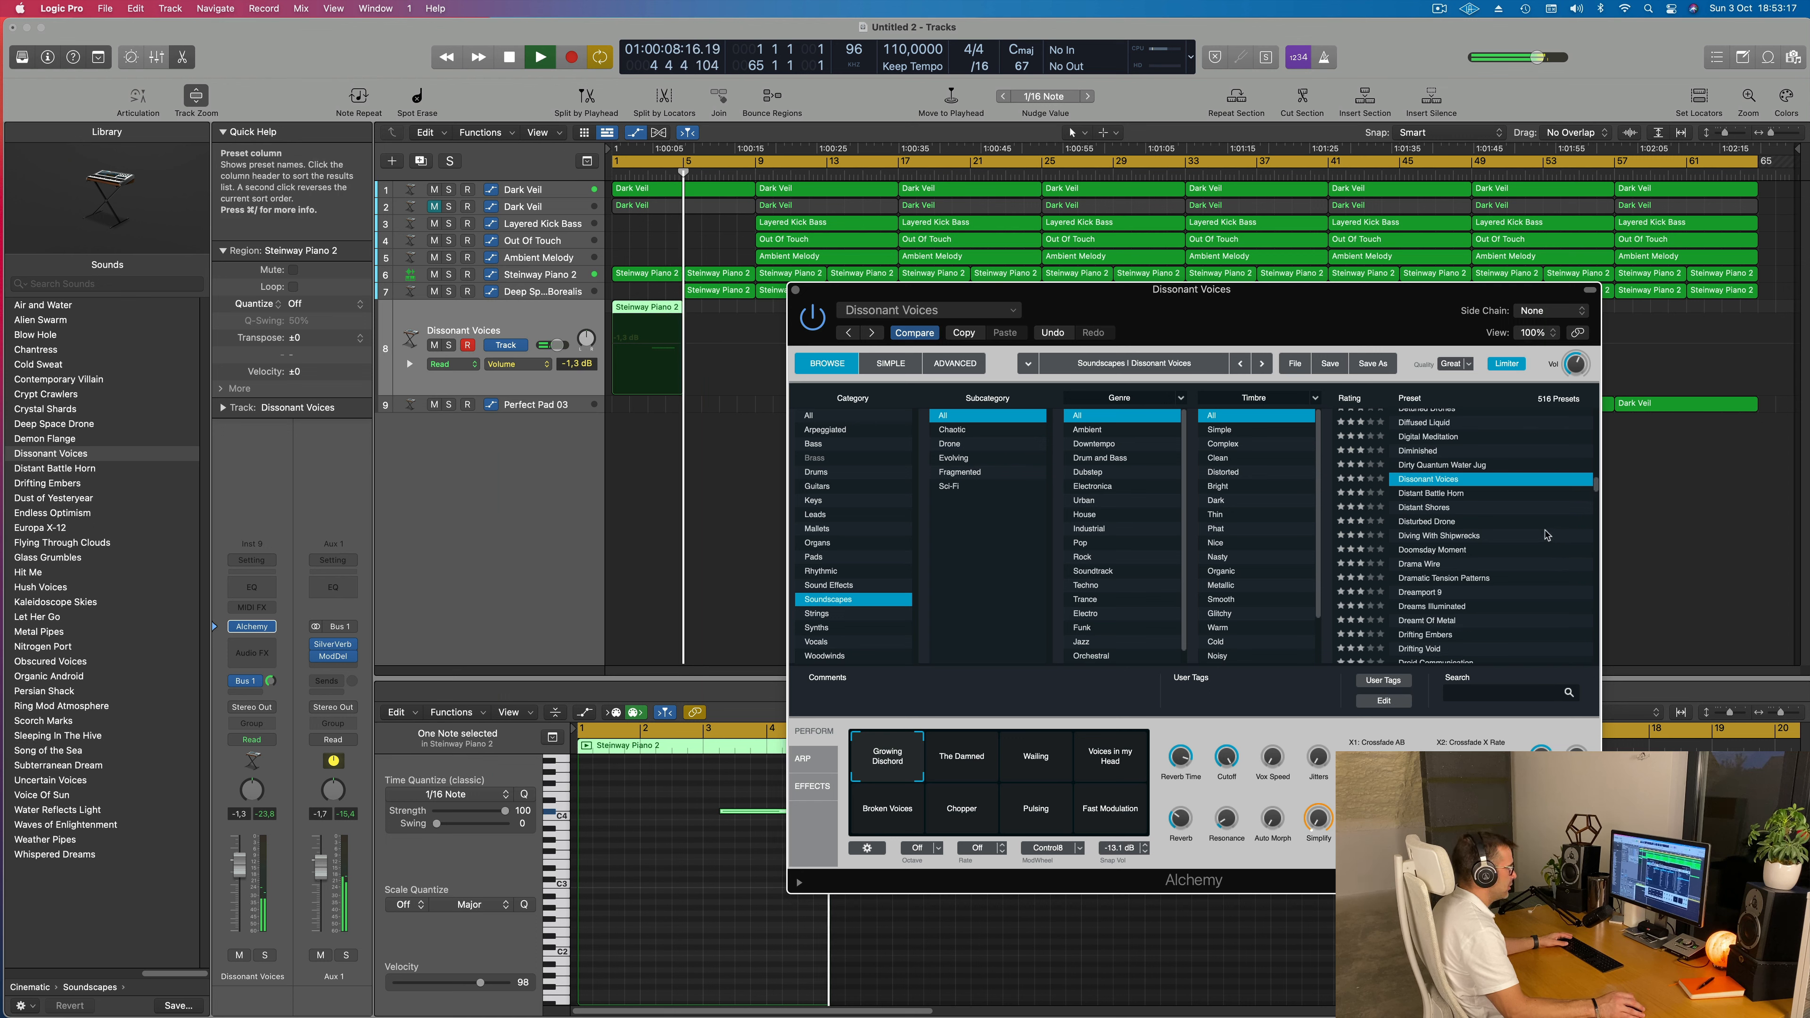
scroll(1454, 565, "down", 5)
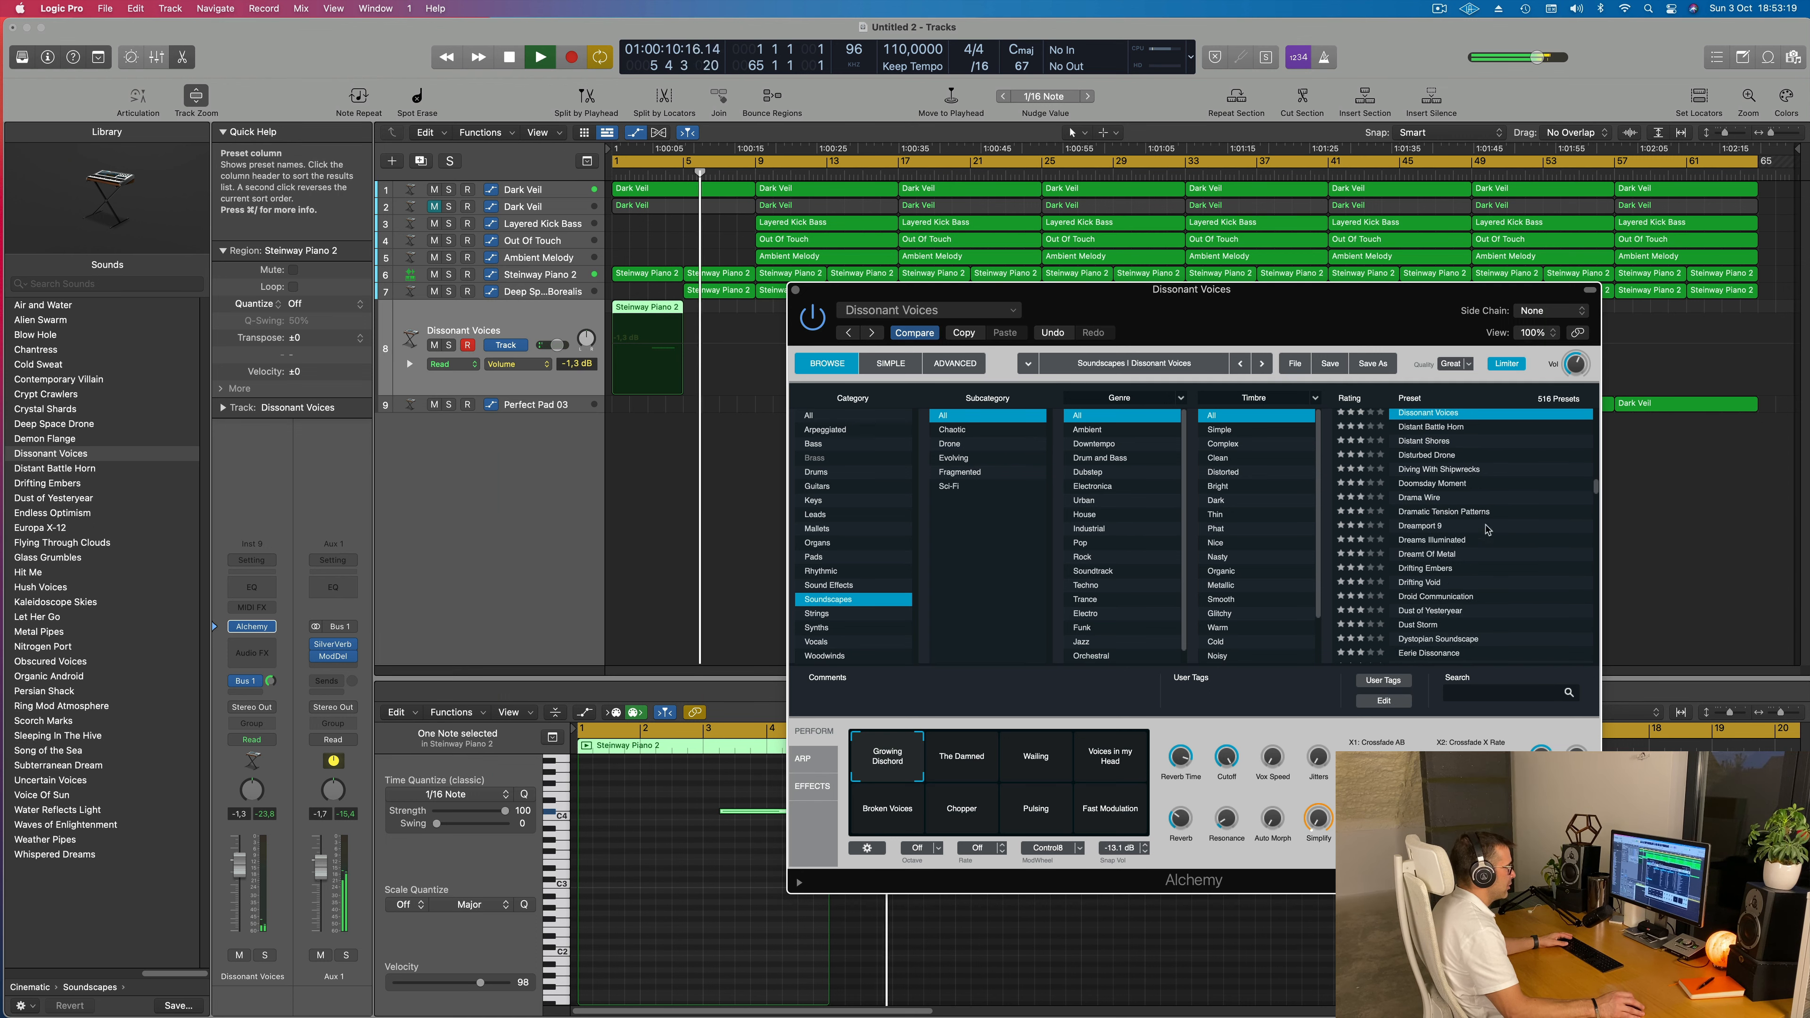
scroll(1426, 562, "down", 5)
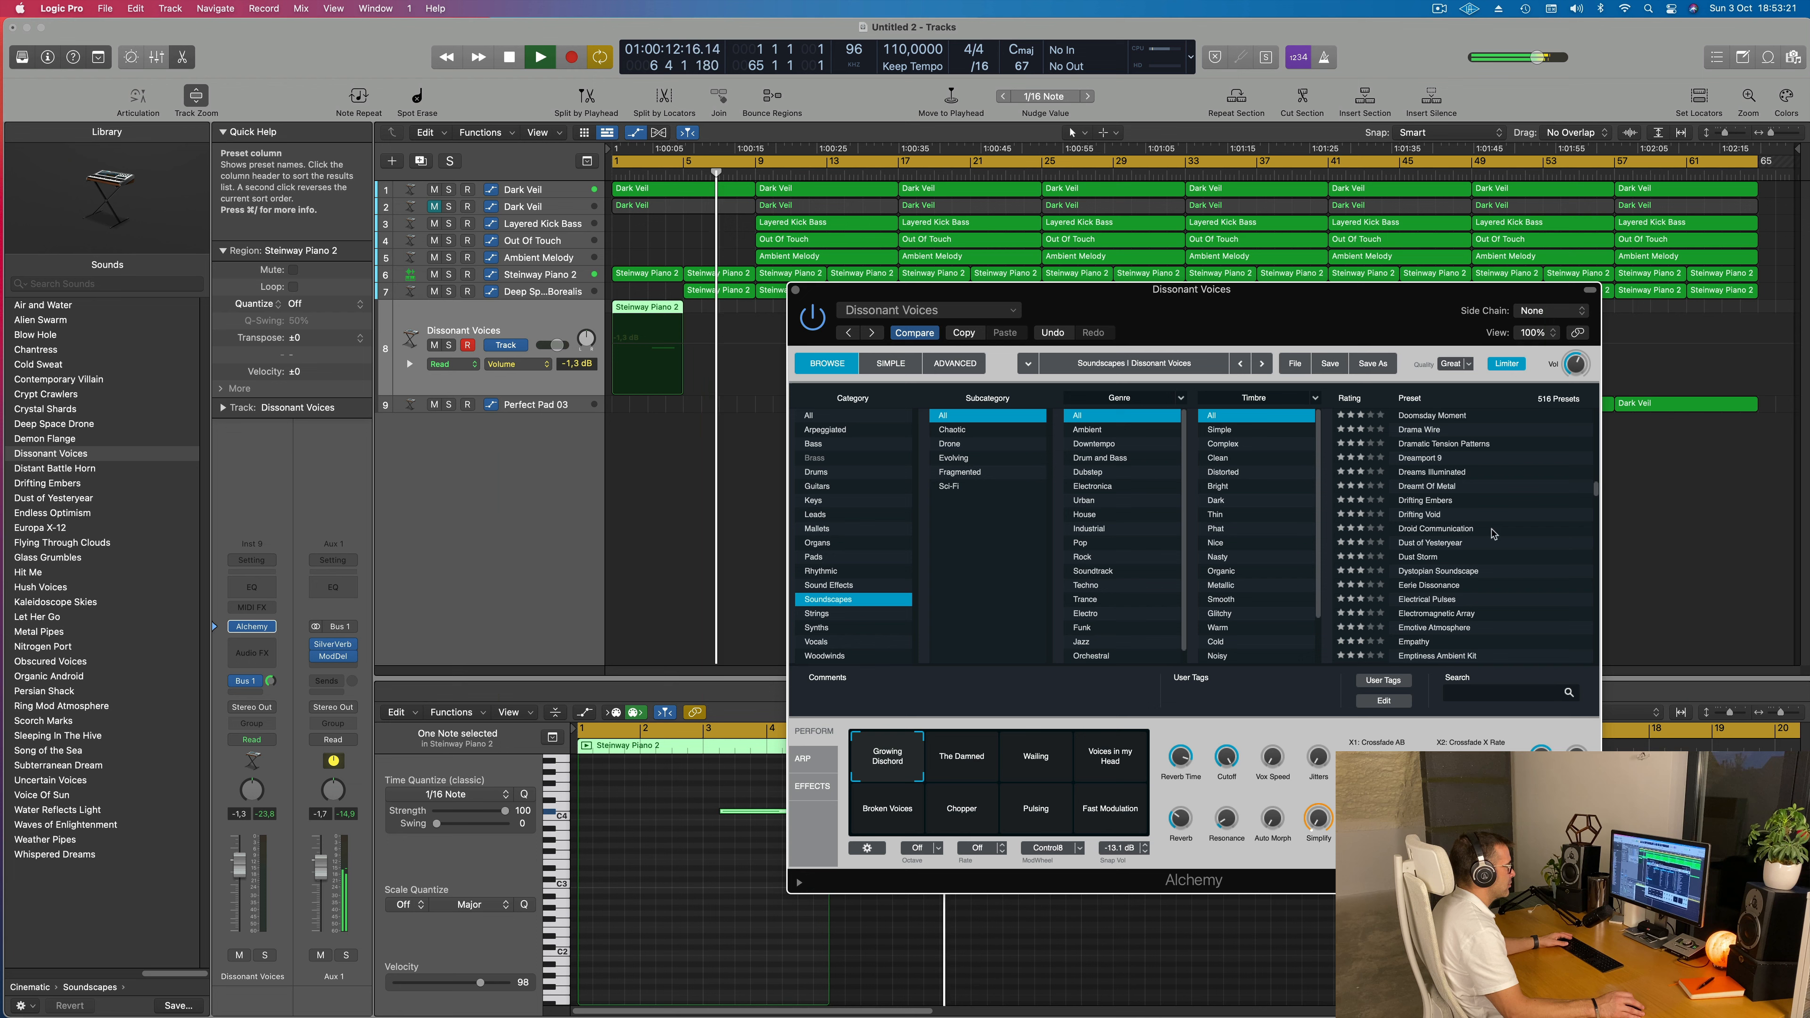
left_click(1425, 556)
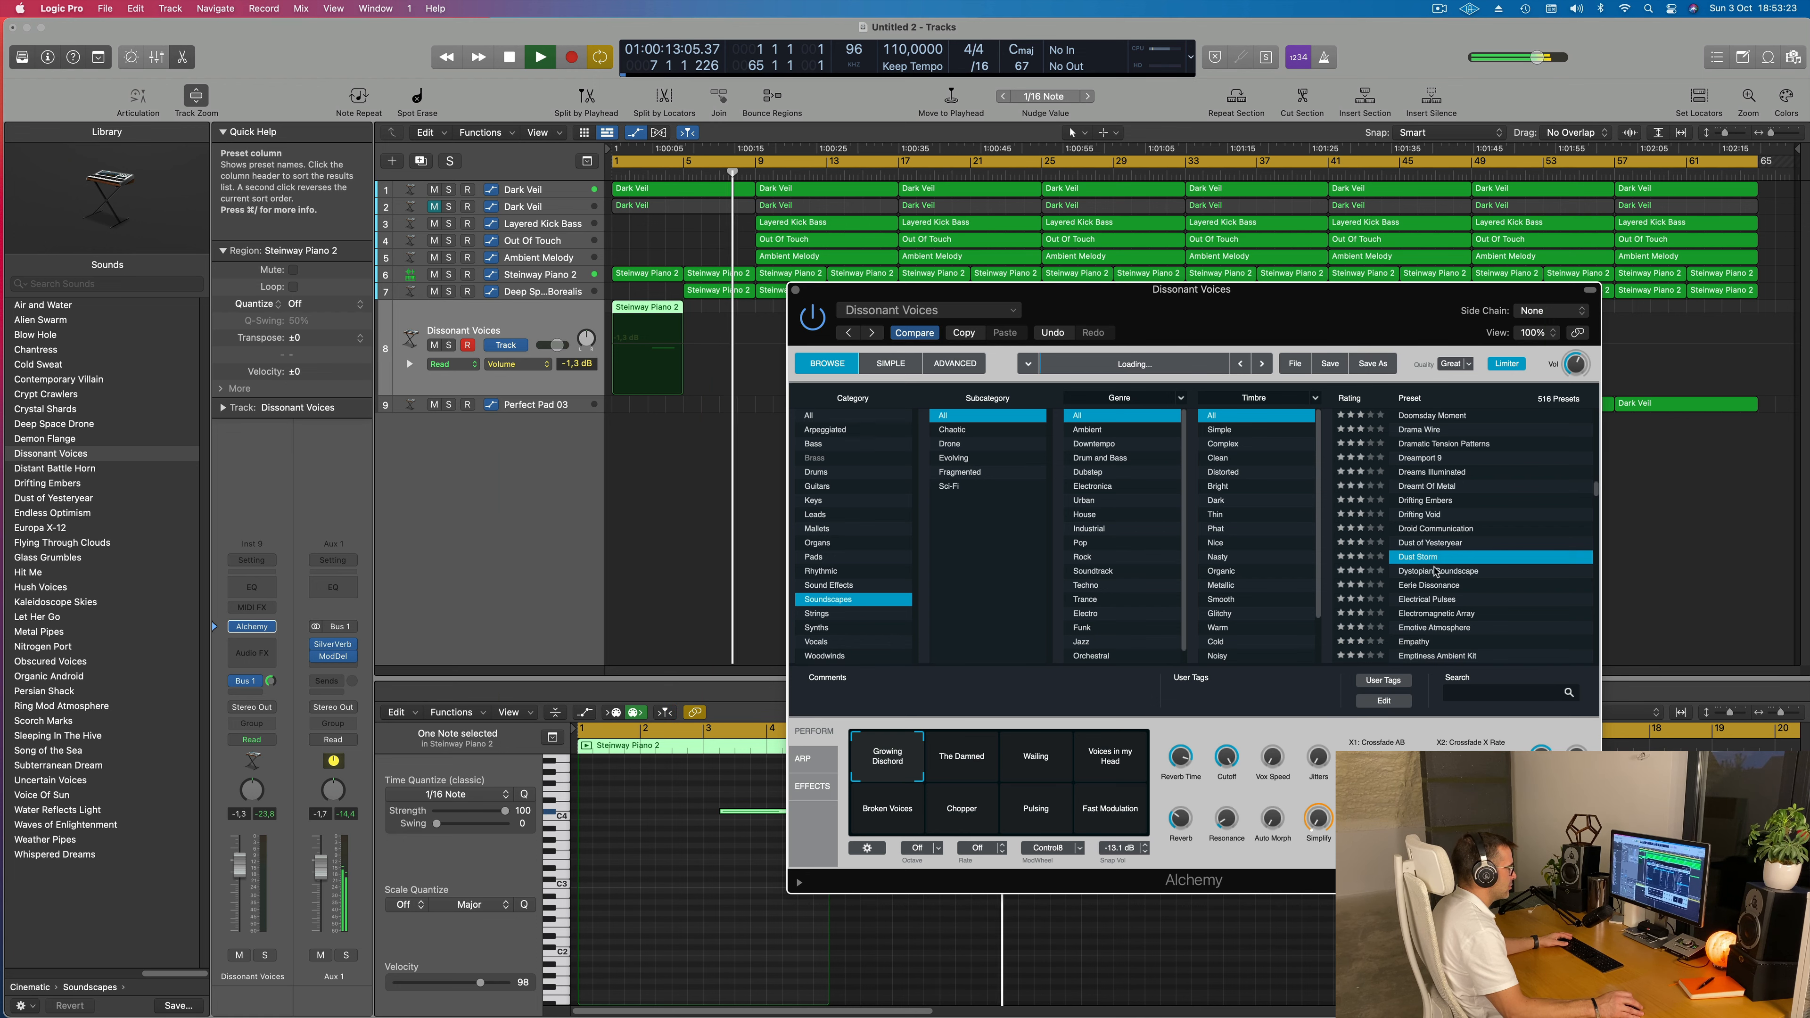
left_click(1435, 571)
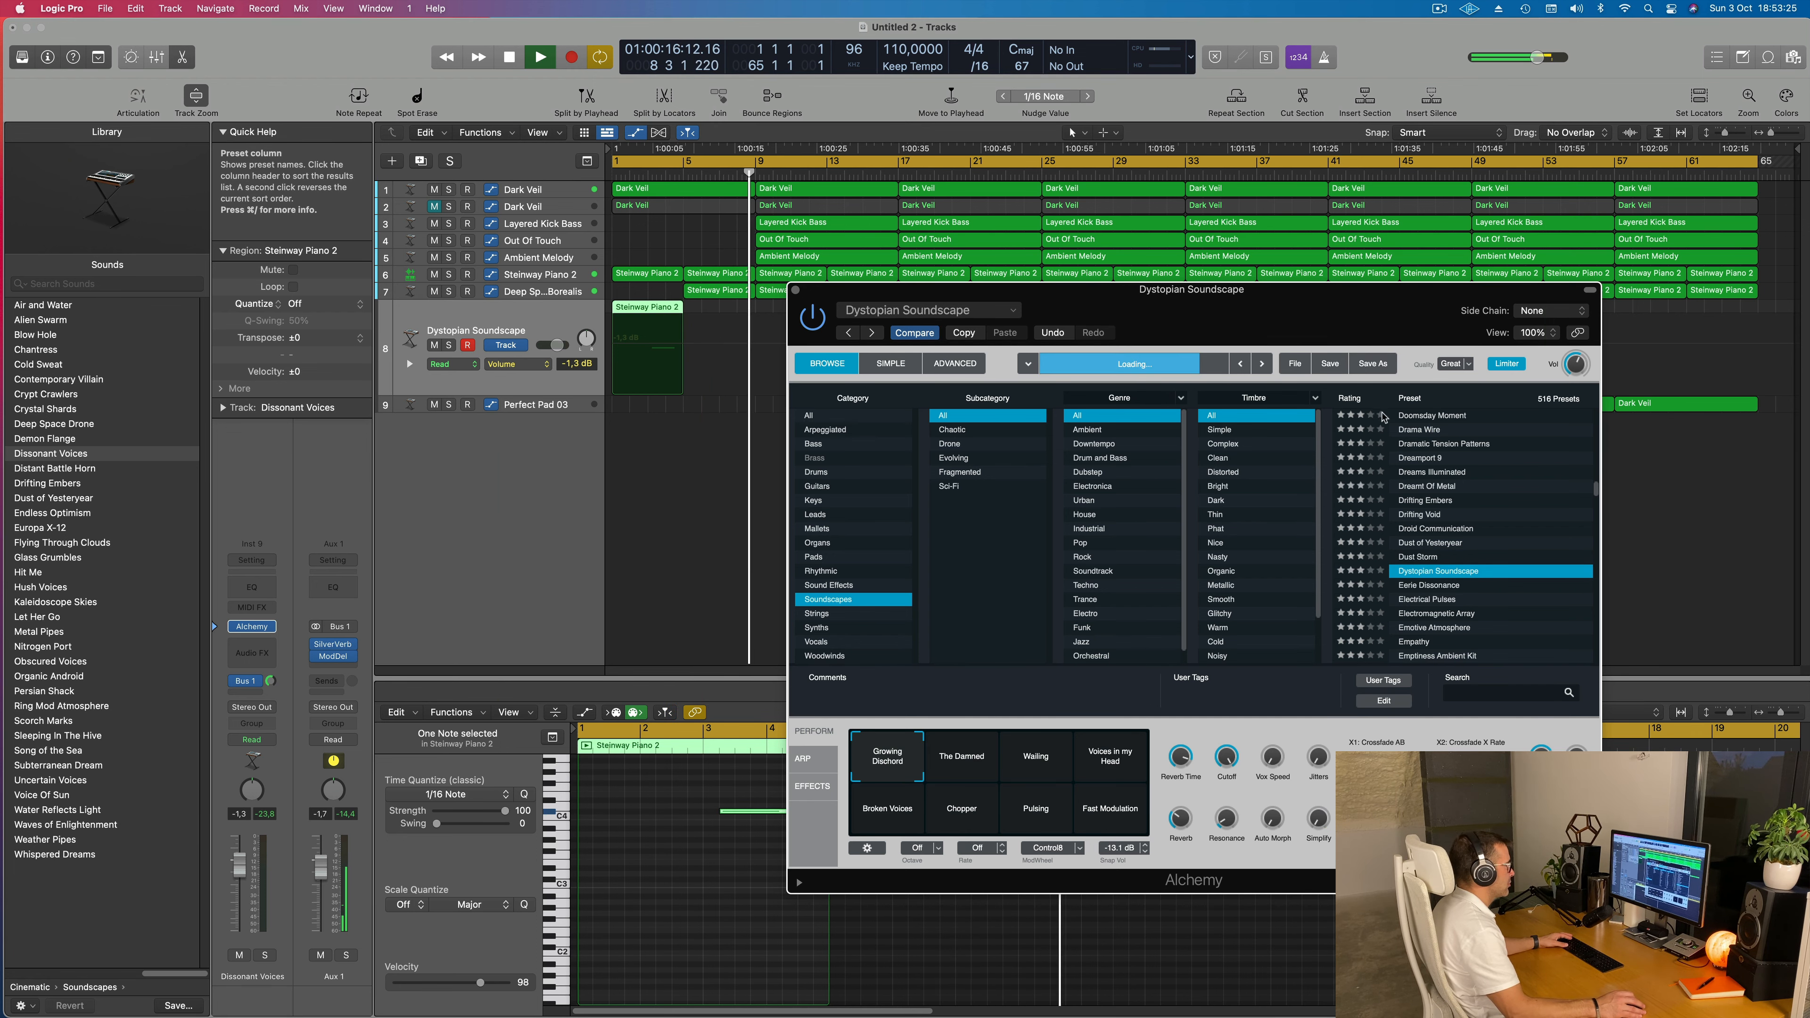
Delete the Layered Kick Bass, Out Of Touch and Ambient Melody regions that start at bar 9
left_click_drag(1455, 350, 1243, 504)
left_click_drag(743, 216, 796, 255)
key("Delete")
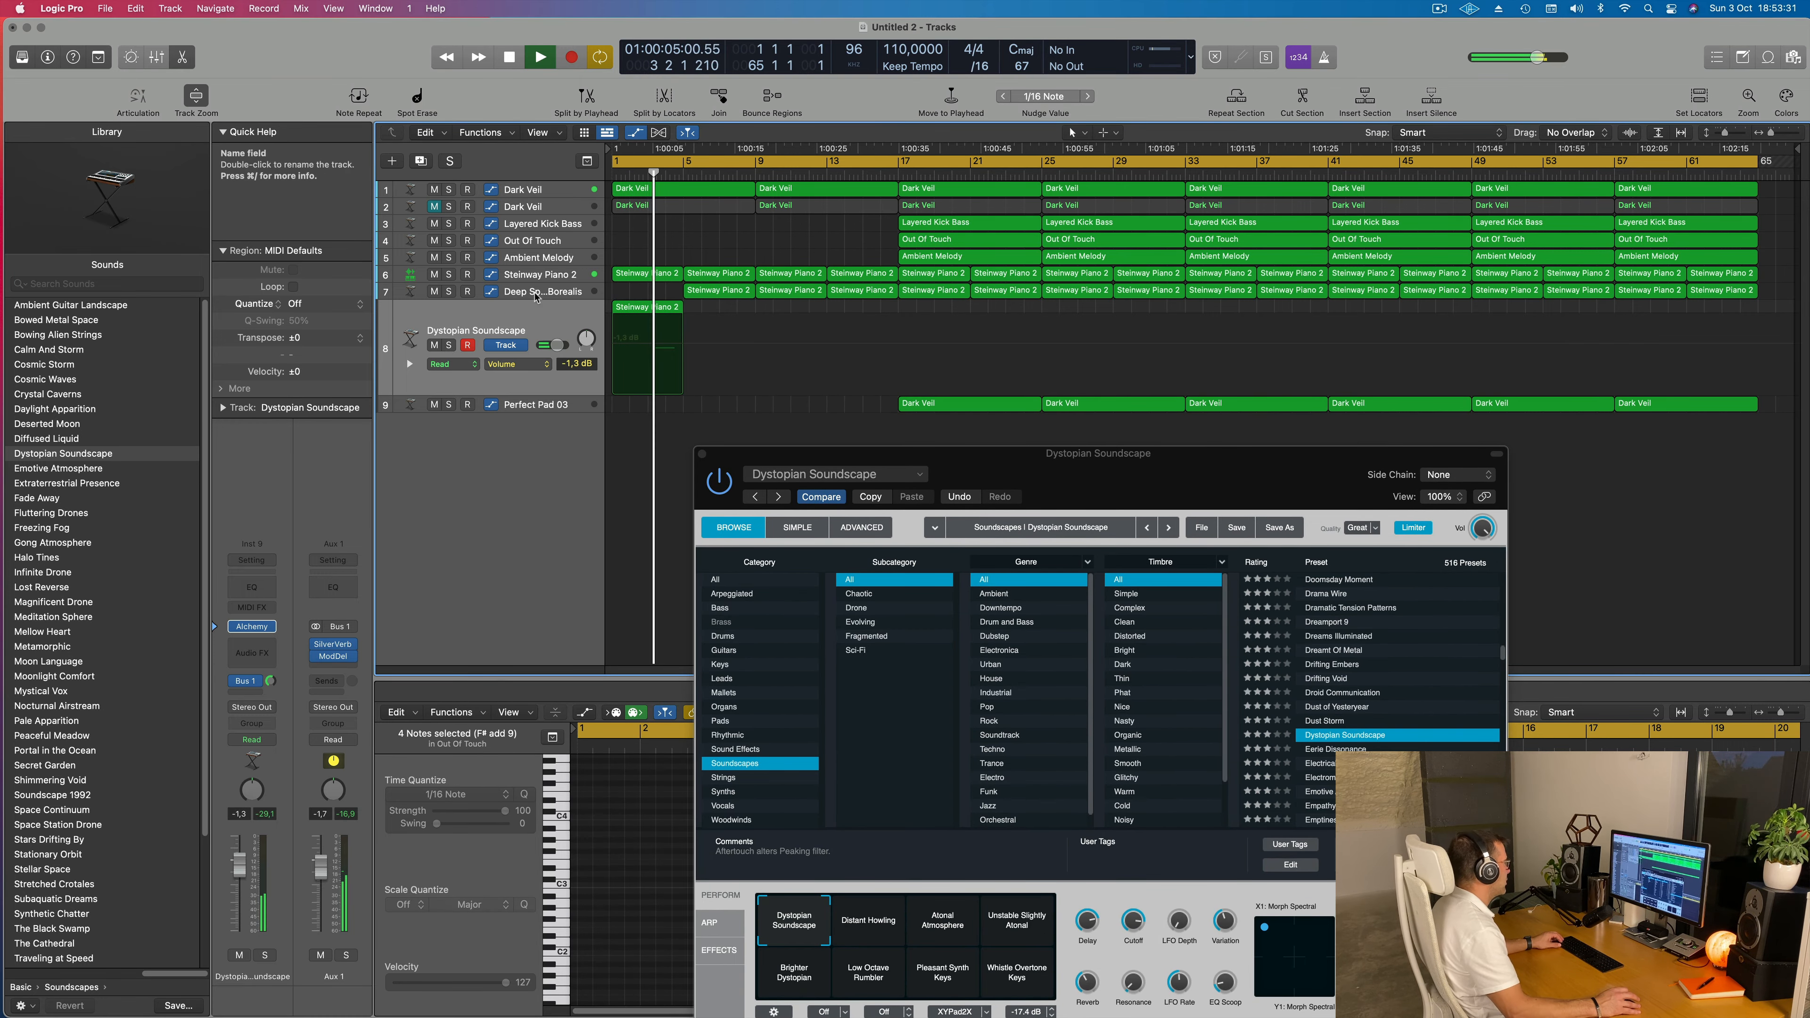
Load the Empathy soundscape in track 8's Alchemy, select its Purity performance snapshot and play from the start
left_click(535, 297)
left_click_drag(1099, 470, 1364, 321)
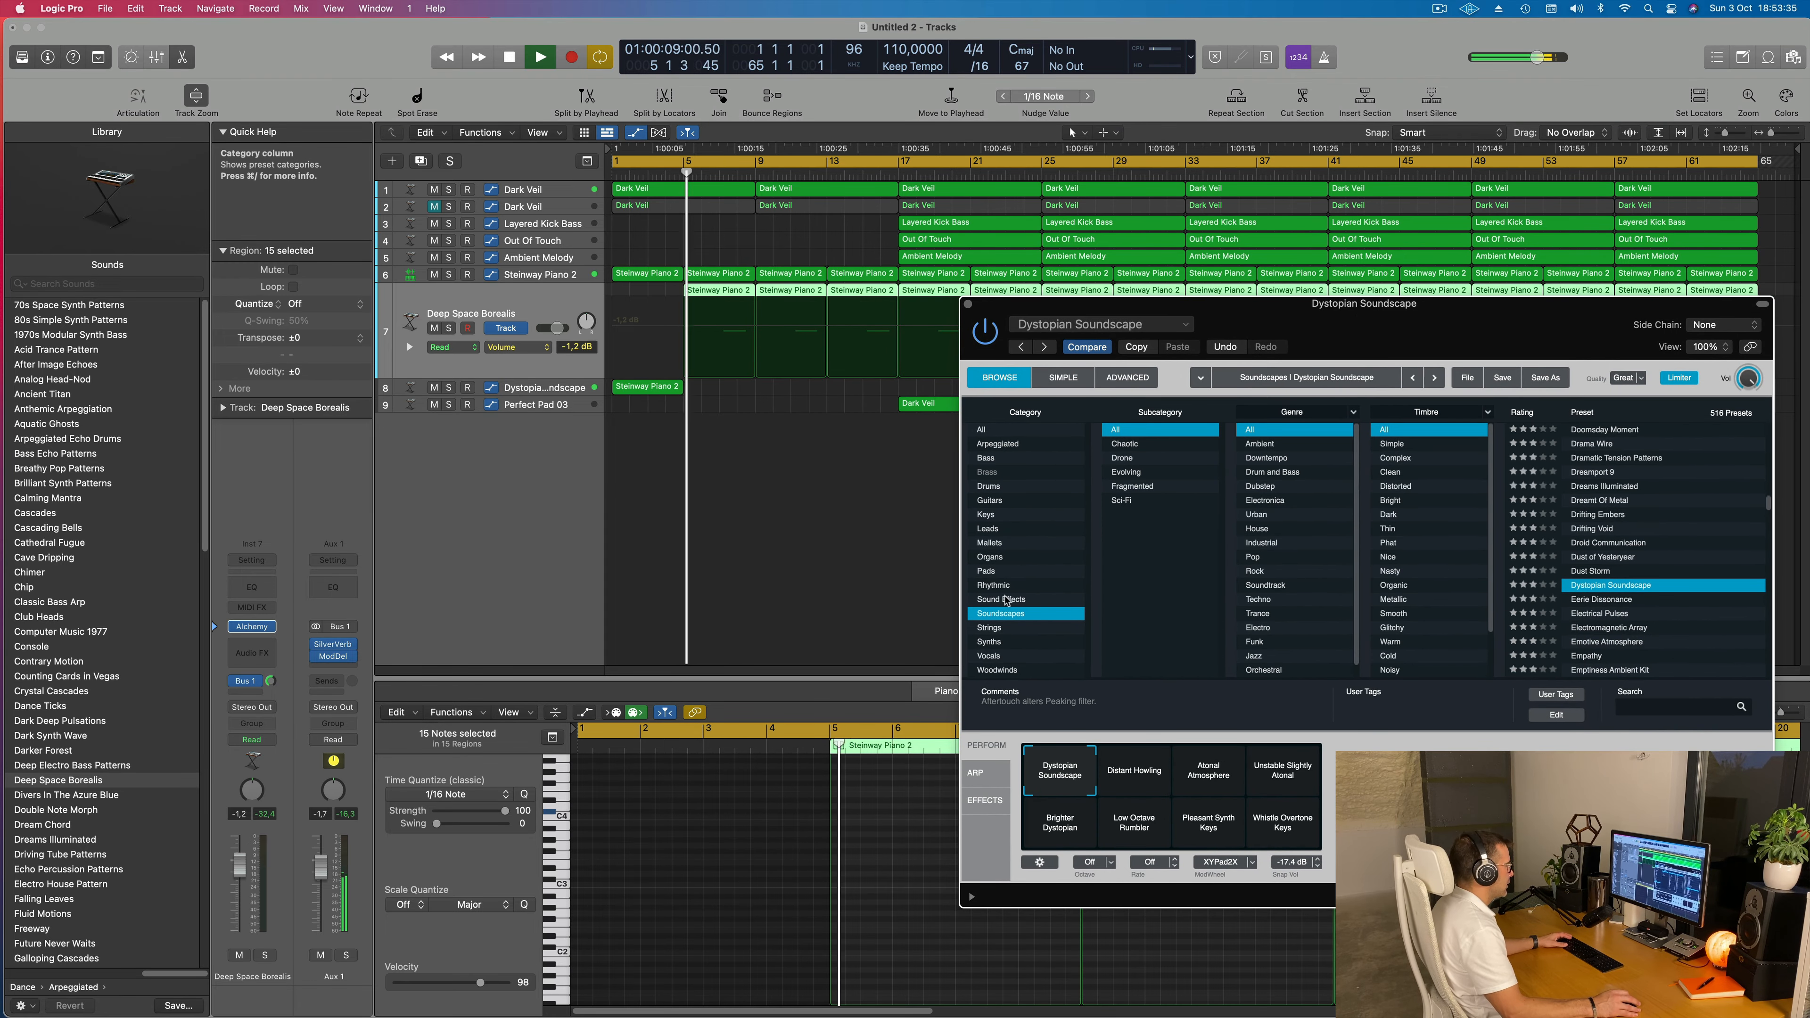
scroll(1702, 560, "down", 3)
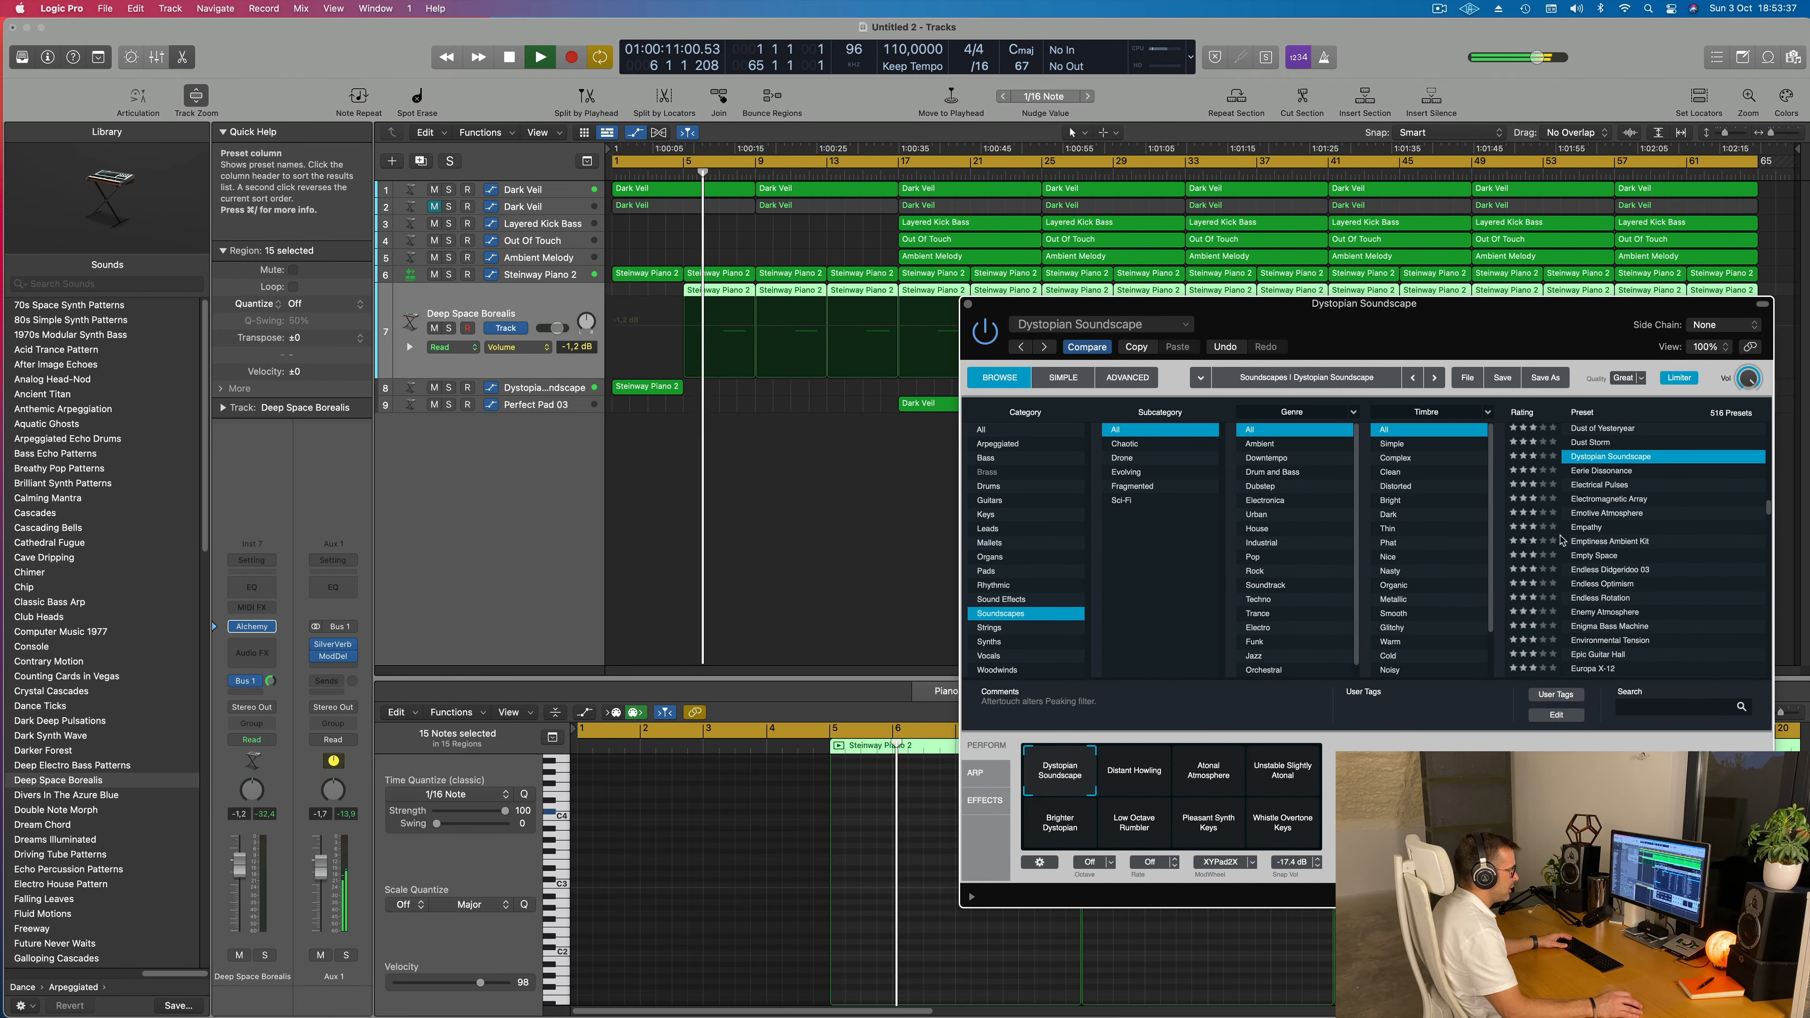
left_click(1587, 528)
key("Return")
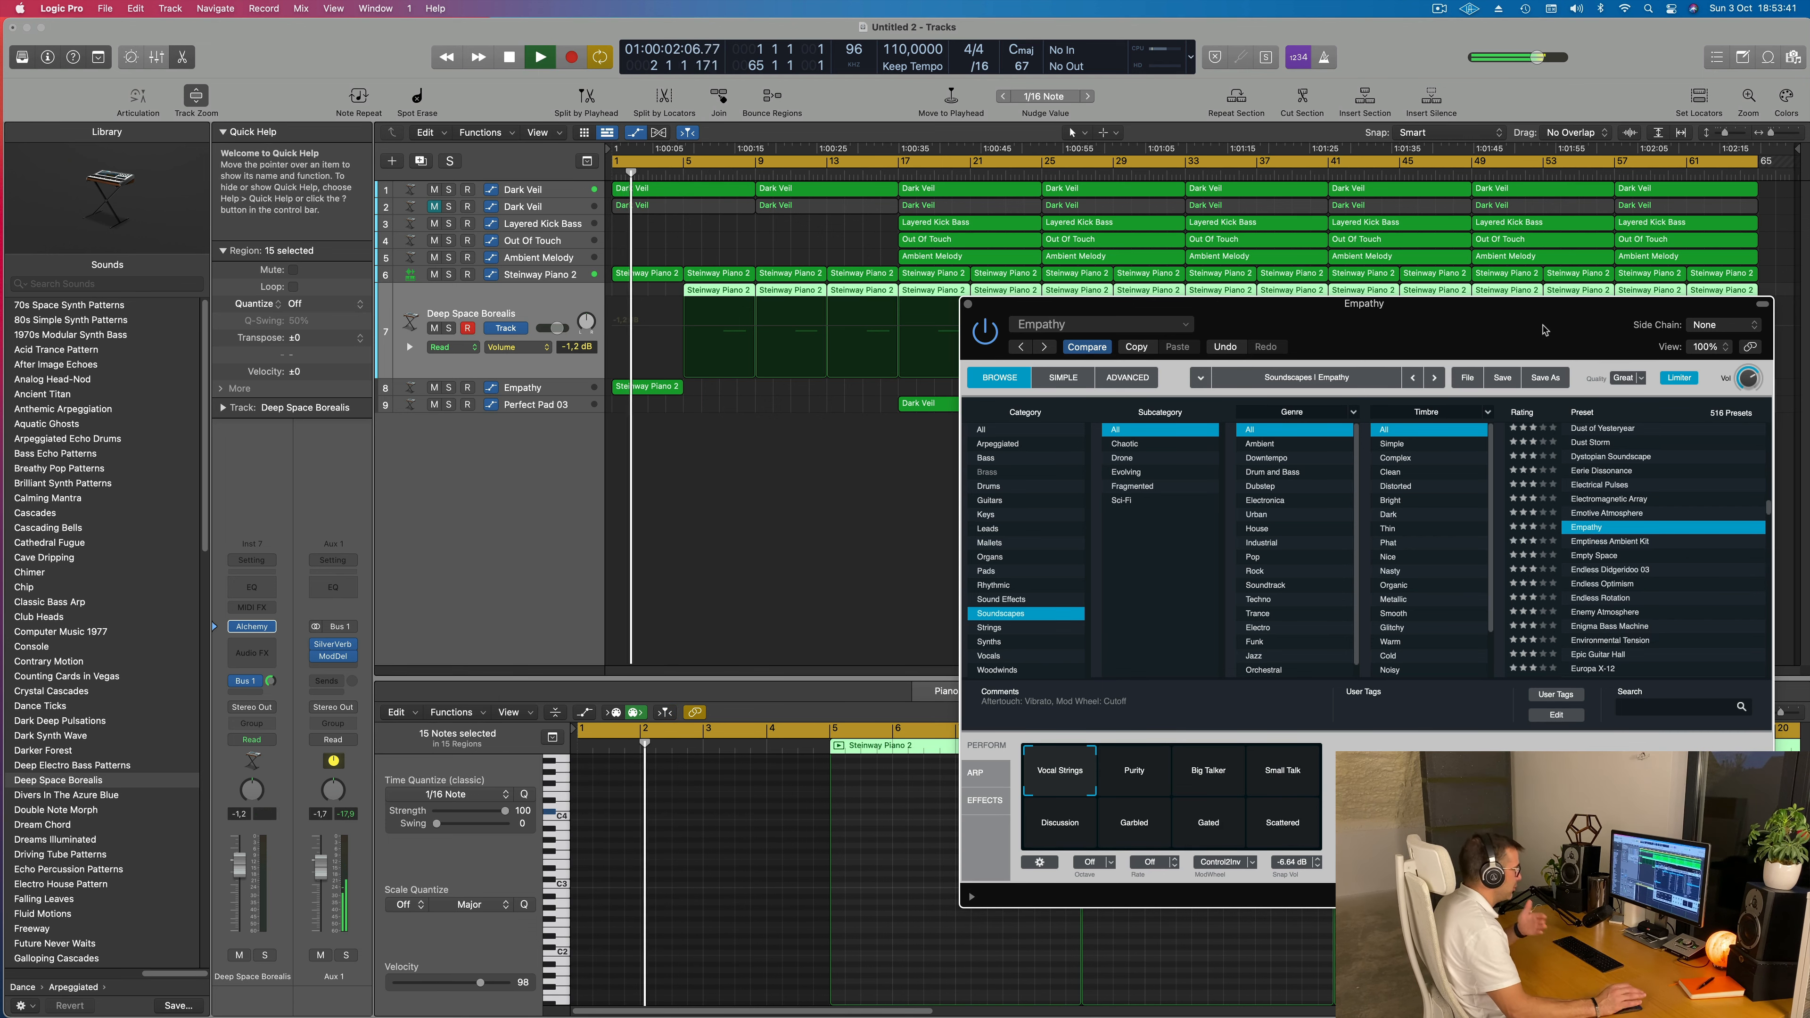
left_click_drag(1536, 329, 1371, 319)
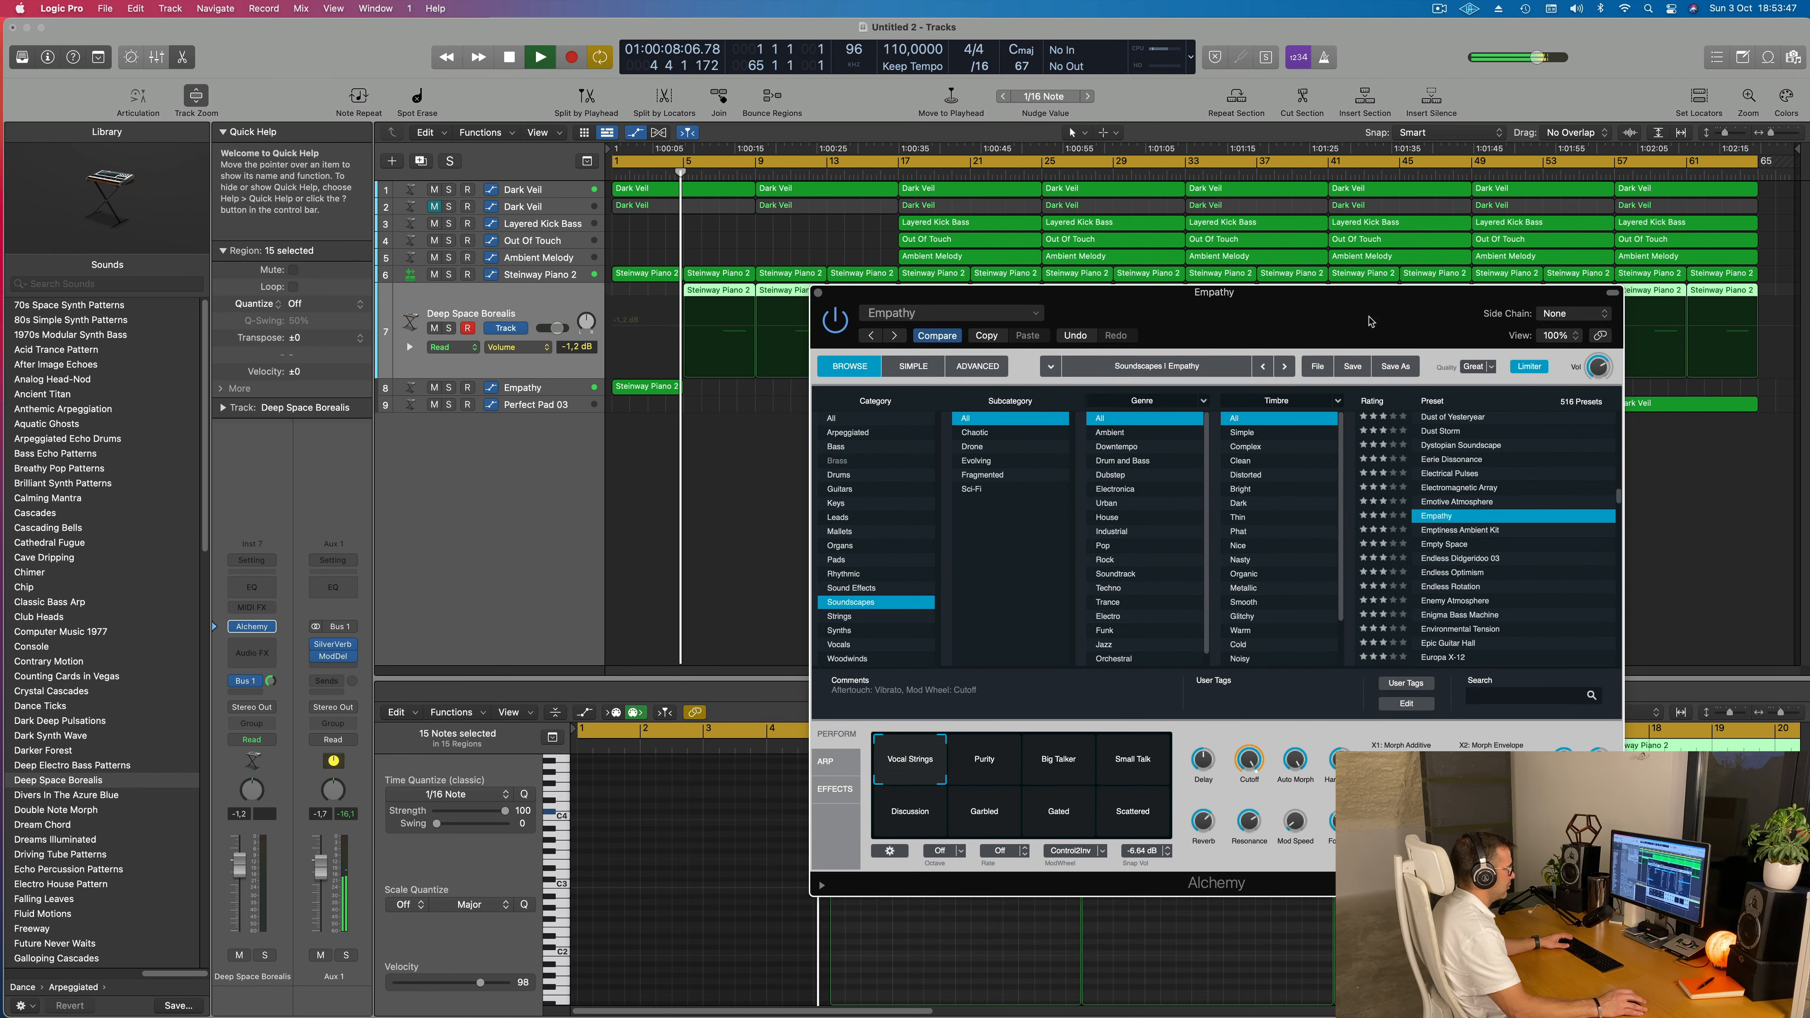
left_click(973, 749)
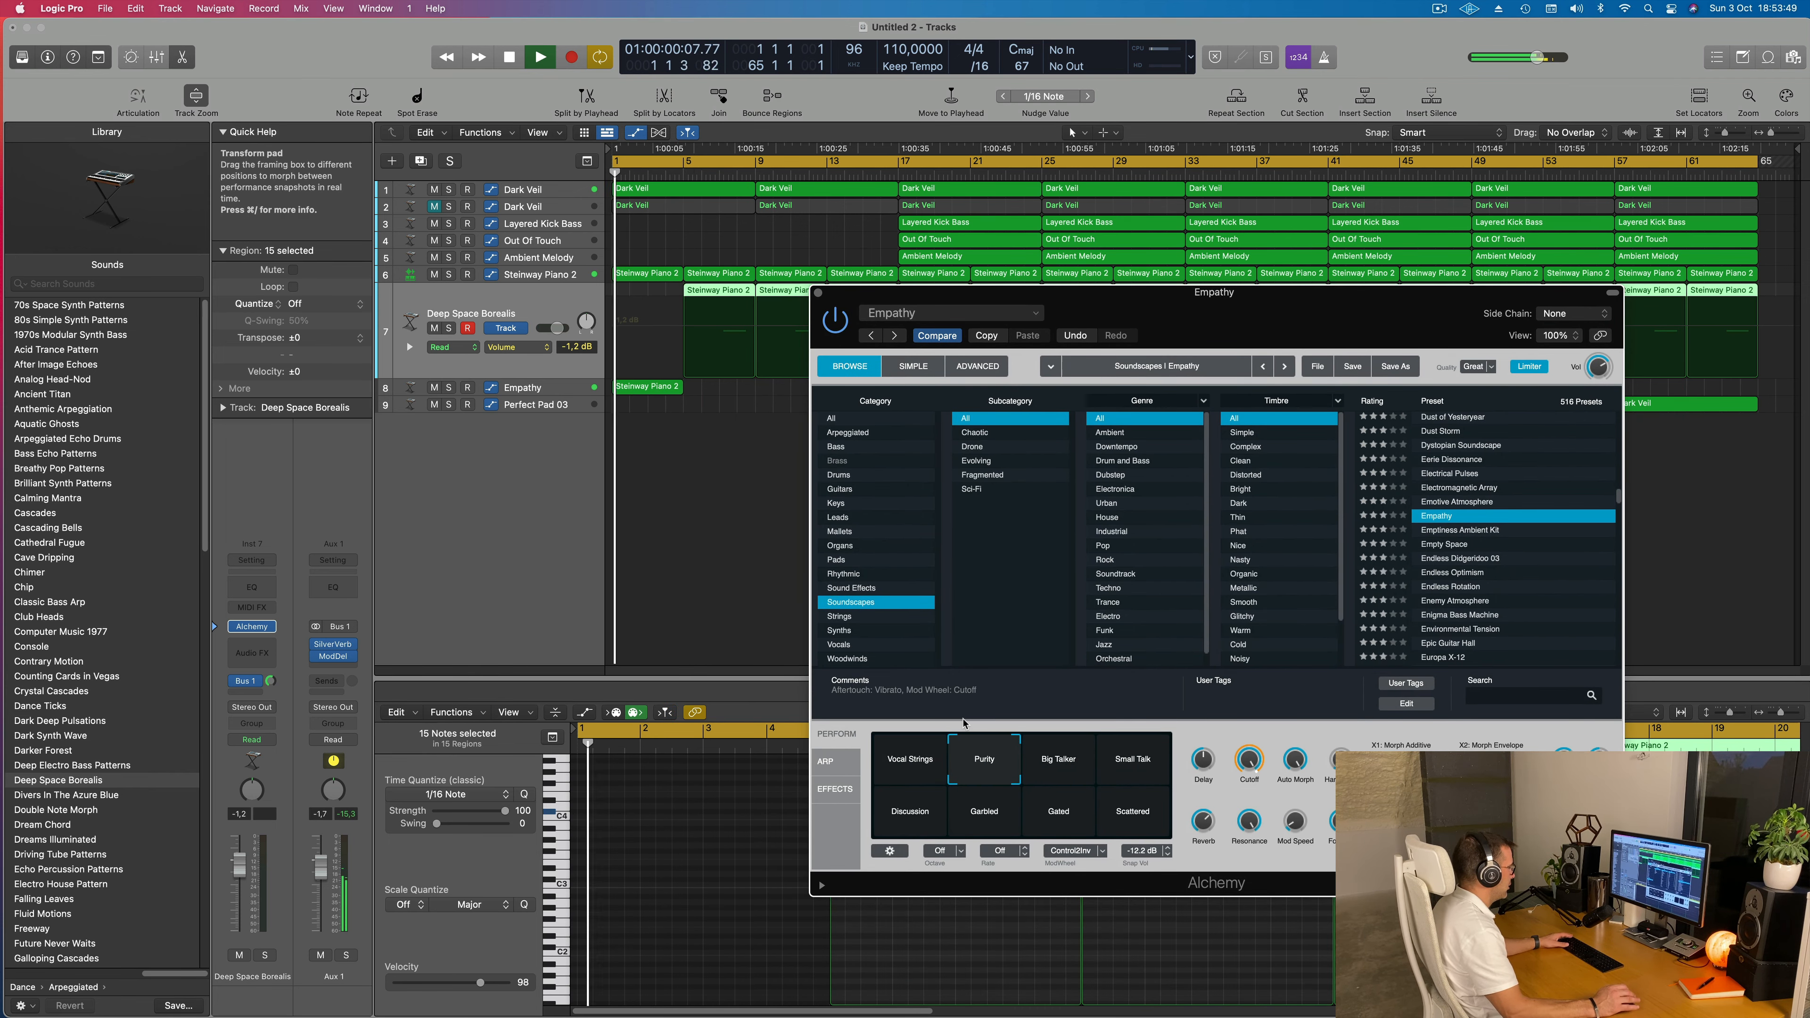
Transpose the note in the Empathy track's region down one octave and close the Alchemy window
key("space")
left_click(647, 387)
key("space")
left_click(734, 810)
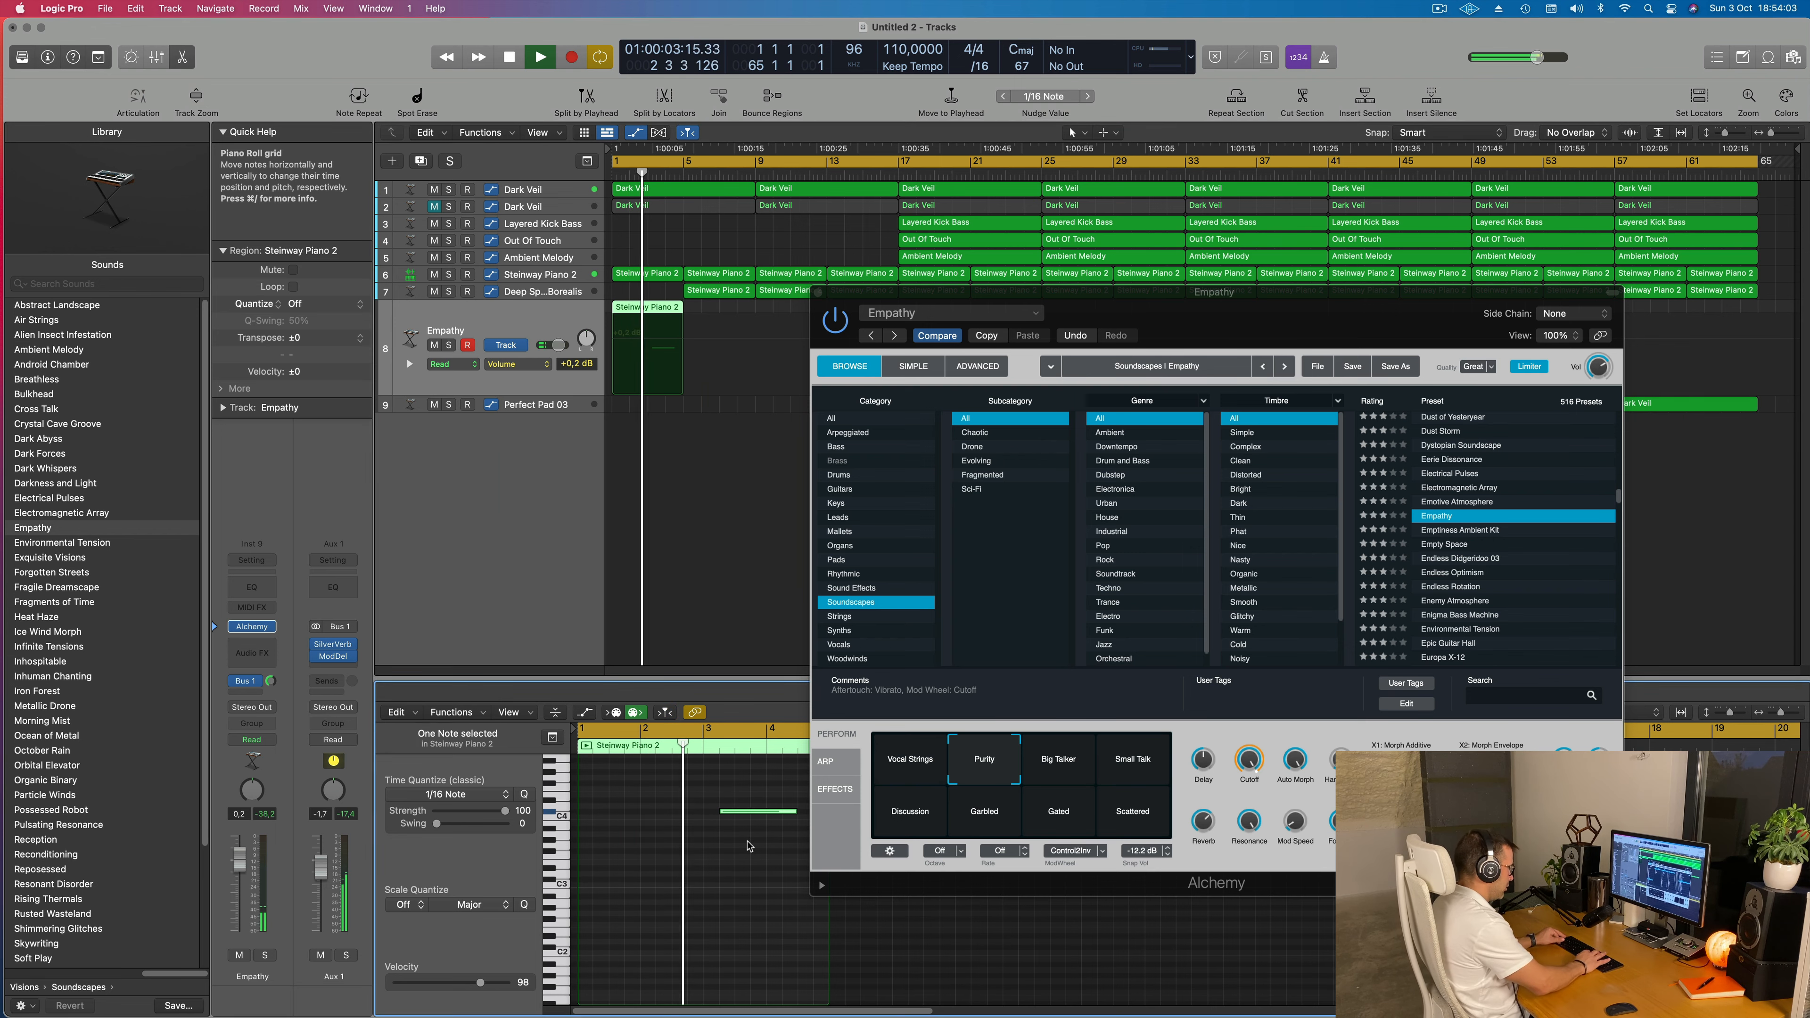
key("alt+shift+Down")
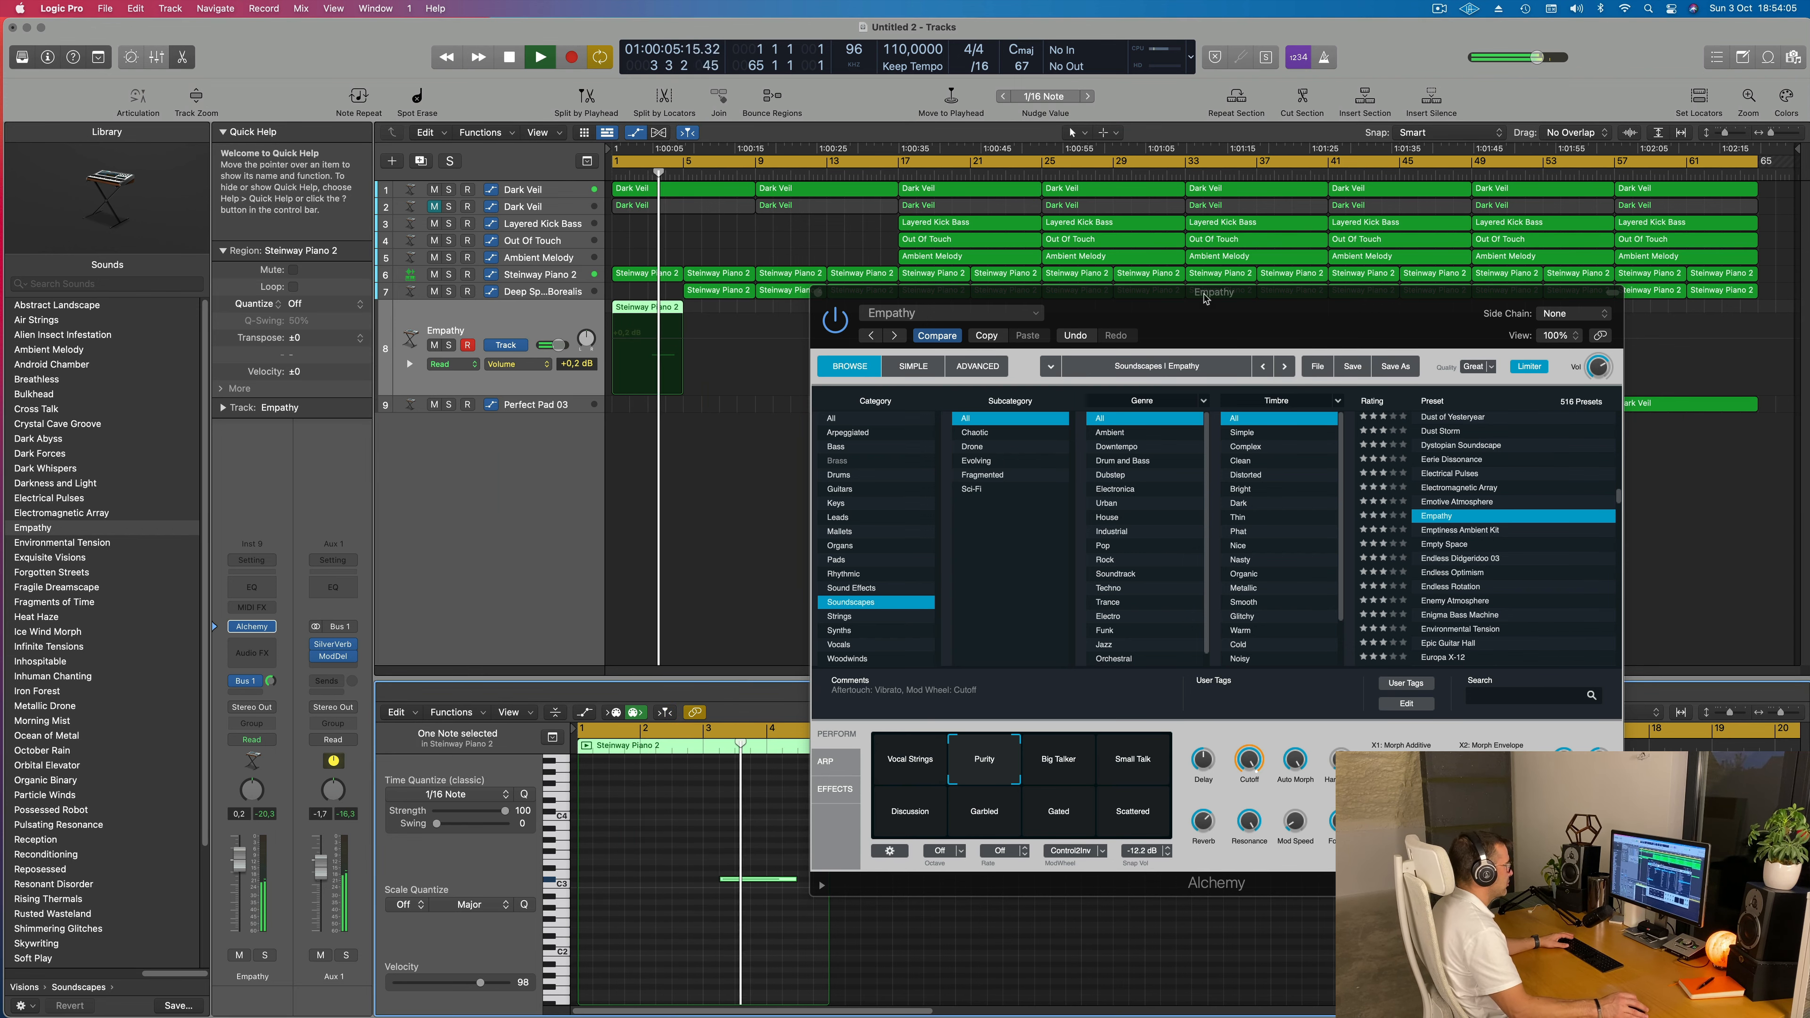
left_click_drag(1240, 309, 970, 490)
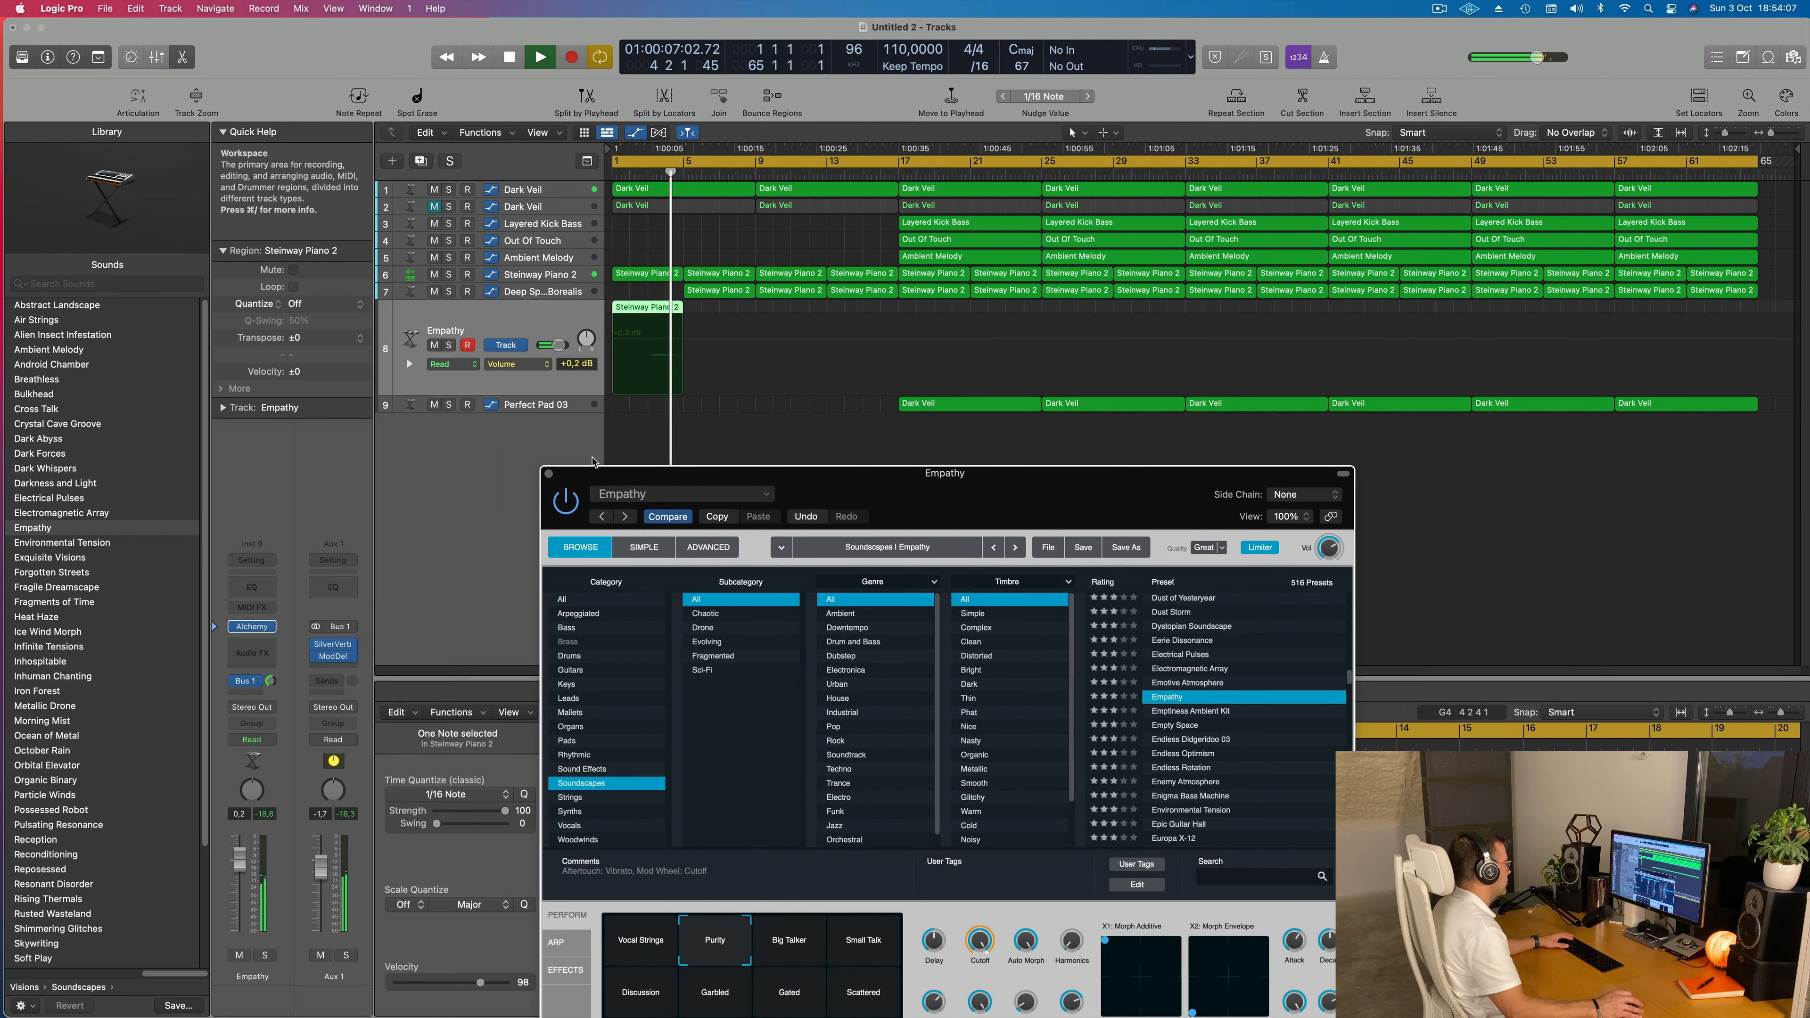
left_click(548, 474)
Repeat the Empathy track's region three times to fill up to bar 17 and lower the track volume to -2.3 dB
key("space")
key("space")
left_click(648, 363)
key("super+r")
key("super+r")
key("super+r")
left_click(706, 465)
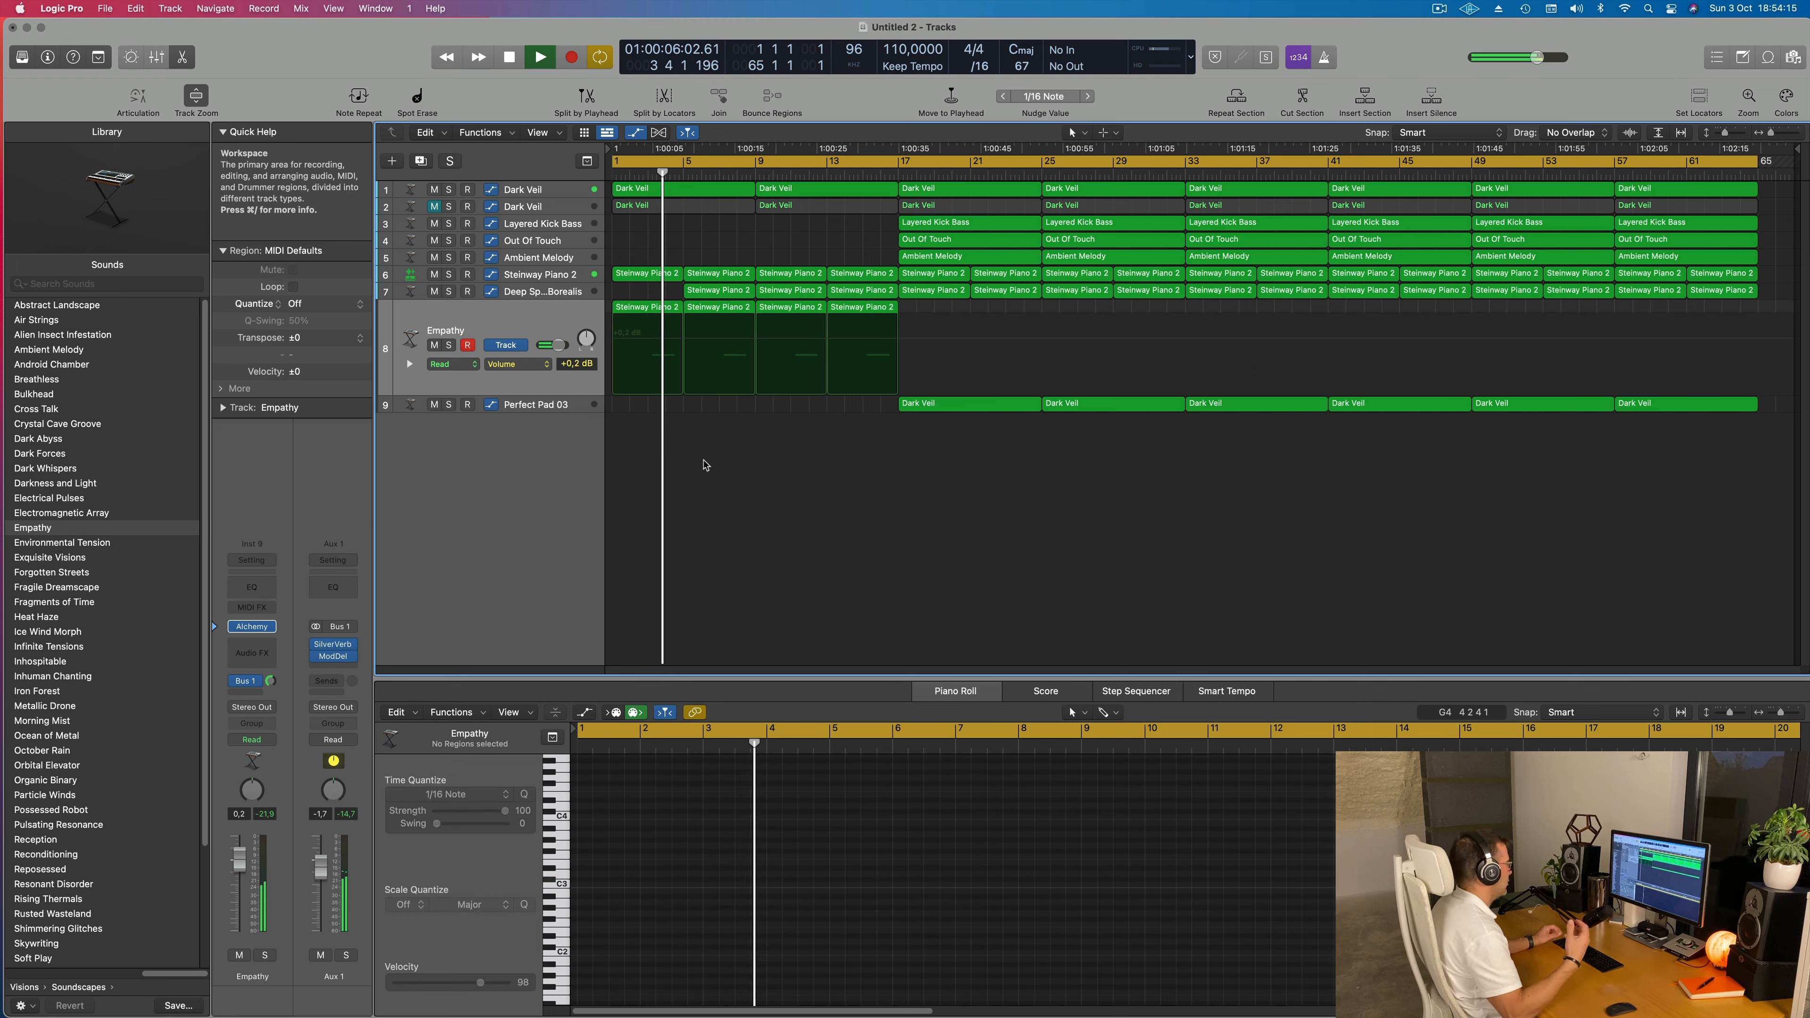
left_click(514, 325)
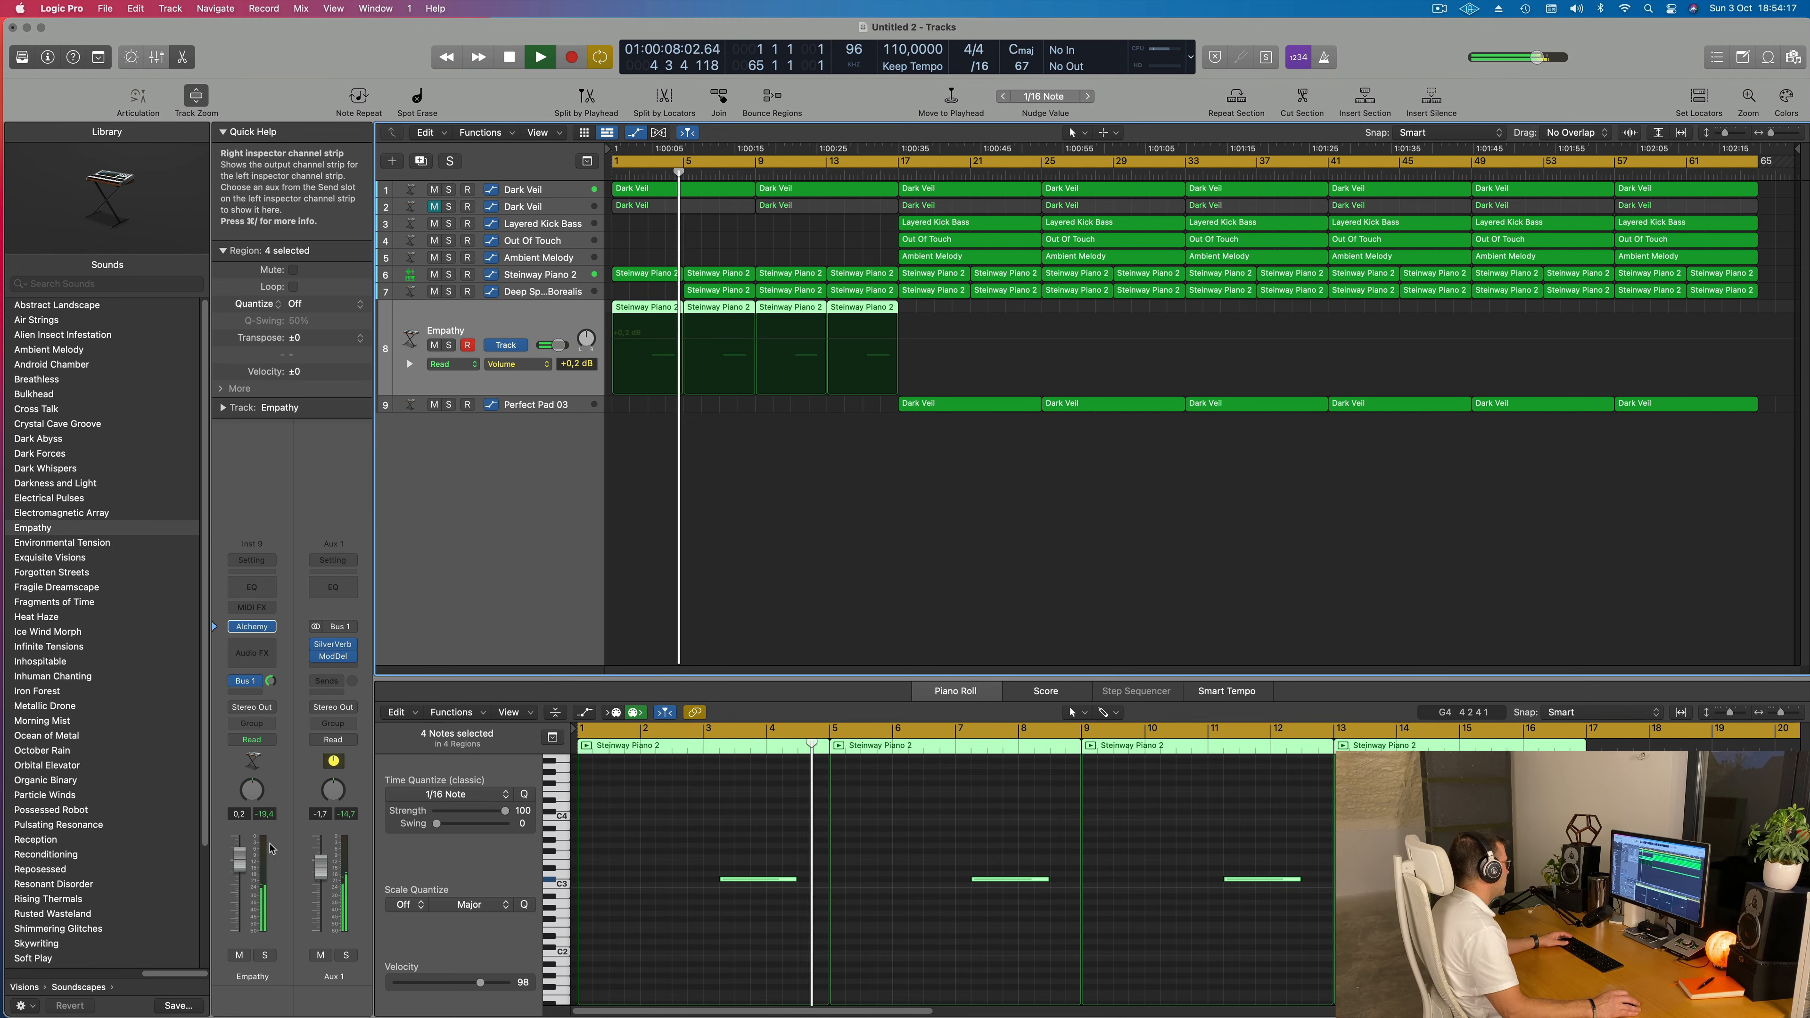
left_click_drag(239, 859, 238, 870)
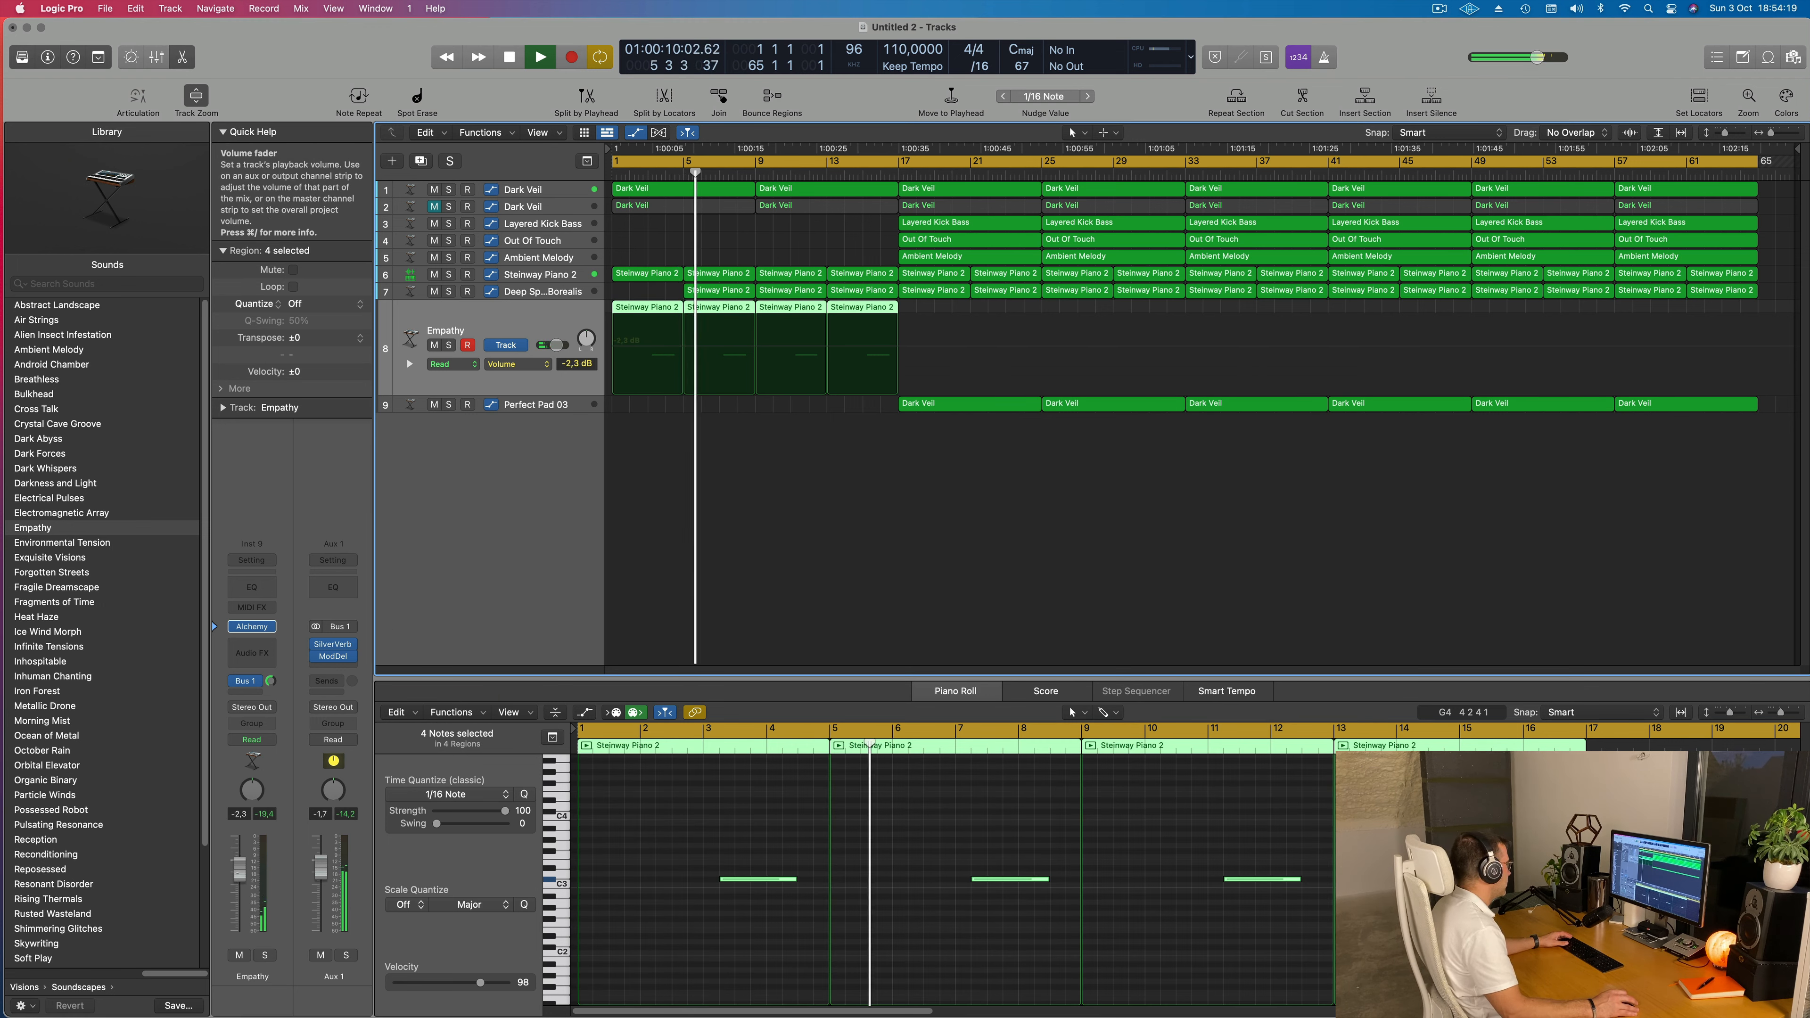
Adjust the first Dark Veil track's last Cutoff automation point to bar 17 at about 96.4%
left_click(524, 189)
left_click_drag(898, 199, 896, 201)
scroll(798, 317, "up", 3)
scroll(797, 317, "down", 3)
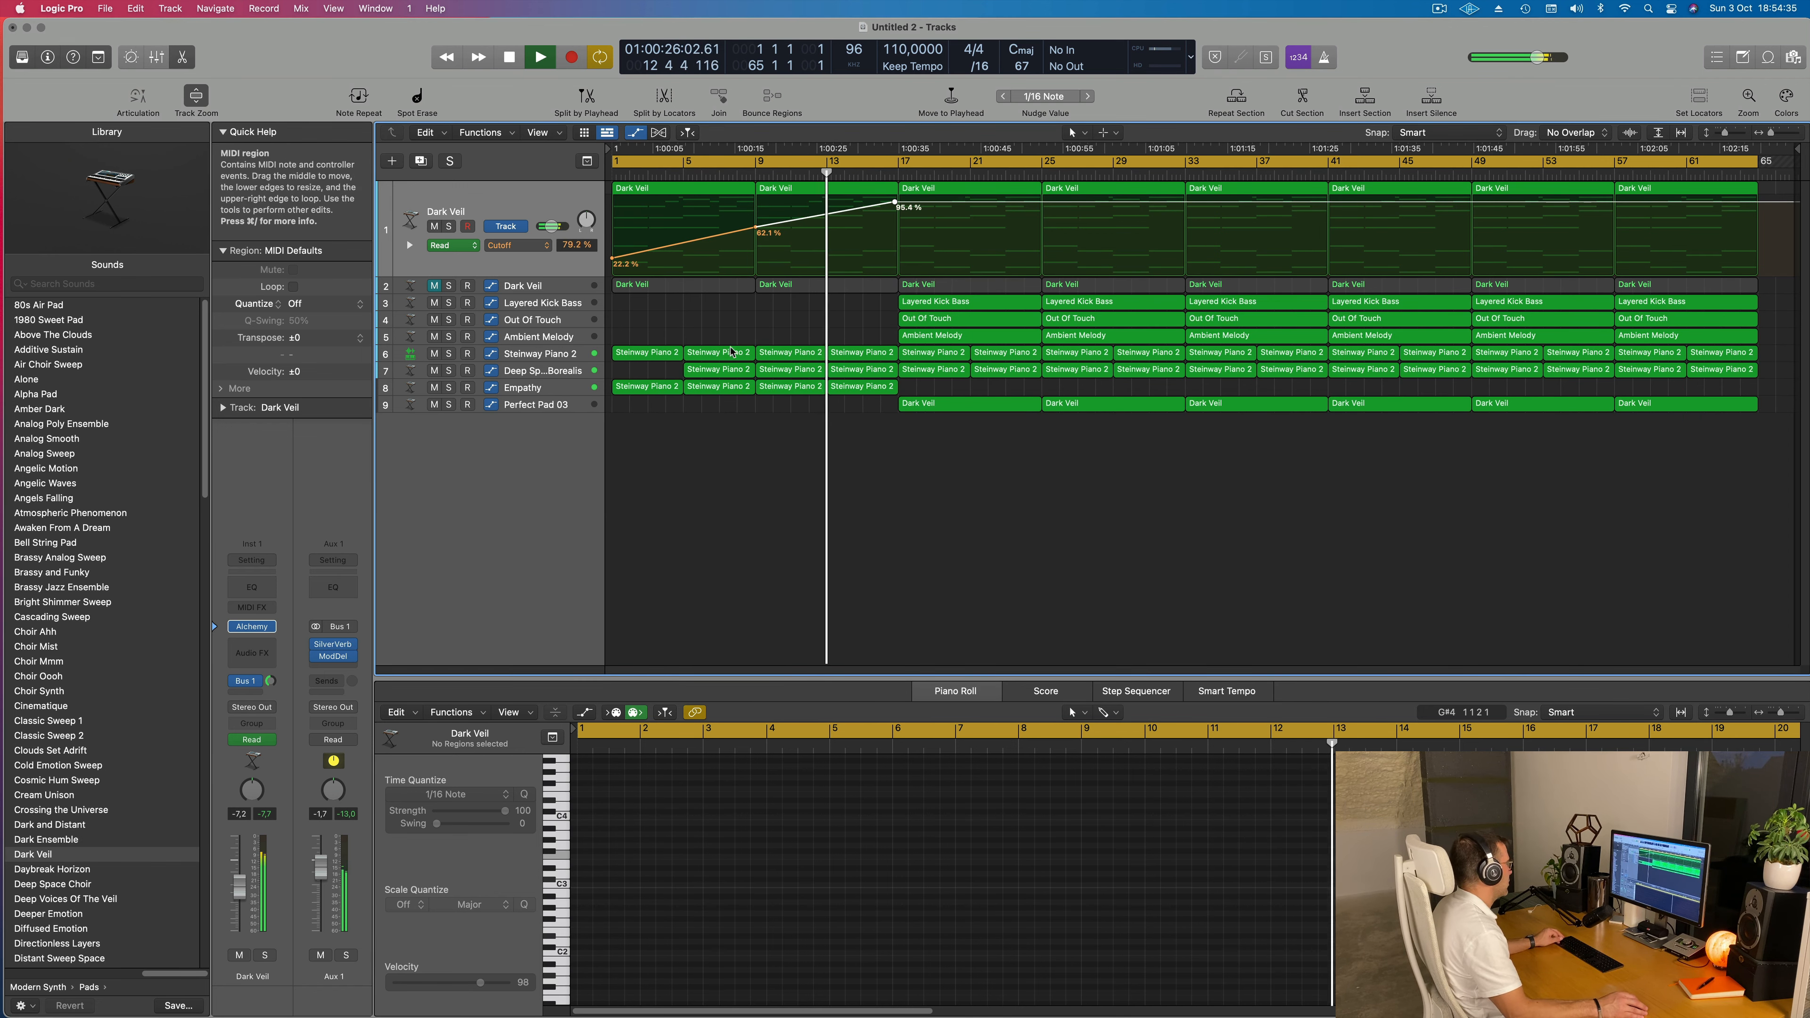
Delete the four Steinway Piano 2 regions between bars 17 and 33 on track 6 and restart playback
left_click(934, 353)
left_click(1006, 271, "shift")
left_click(1077, 271, "shift")
left_click(1149, 271, "shift")
key("Delete")
key("space")
key("space")
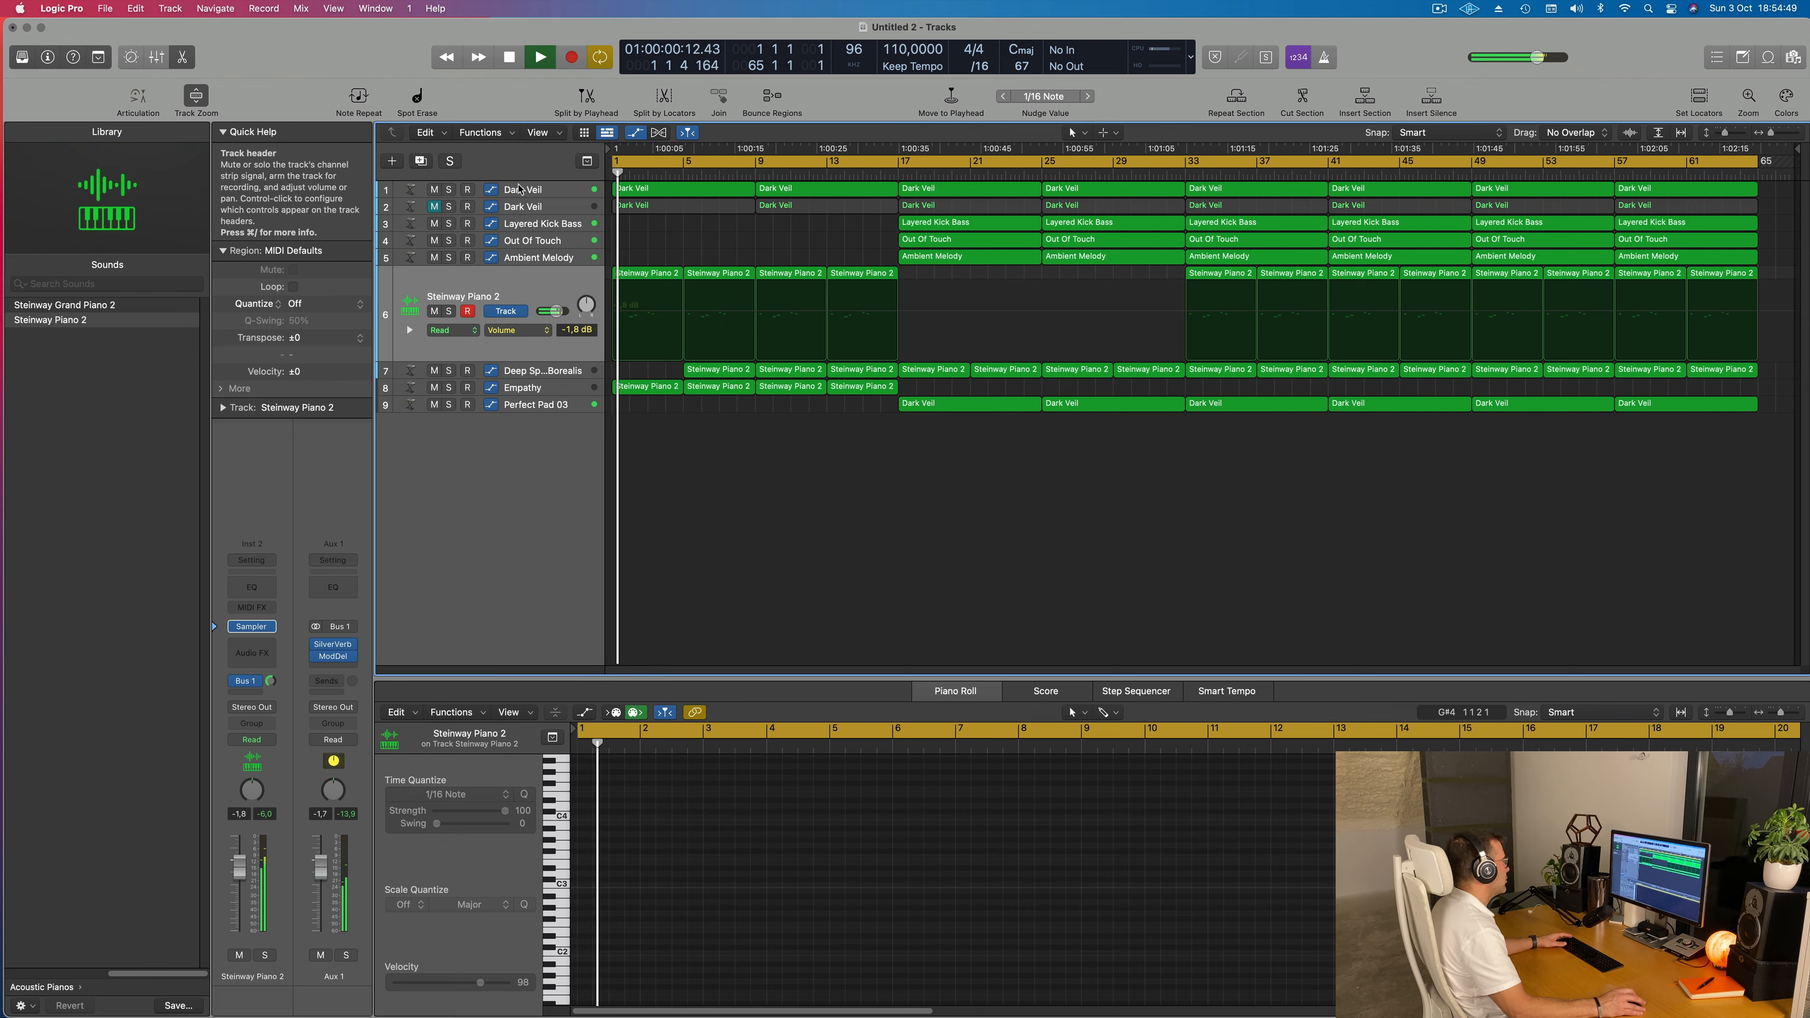
Add a Cutoff automation point of about 90.8% just before bar 17 on the first Dark Veil track and drop the bar 17 point to 0%
left_click(527, 190)
left_click(877, 207)
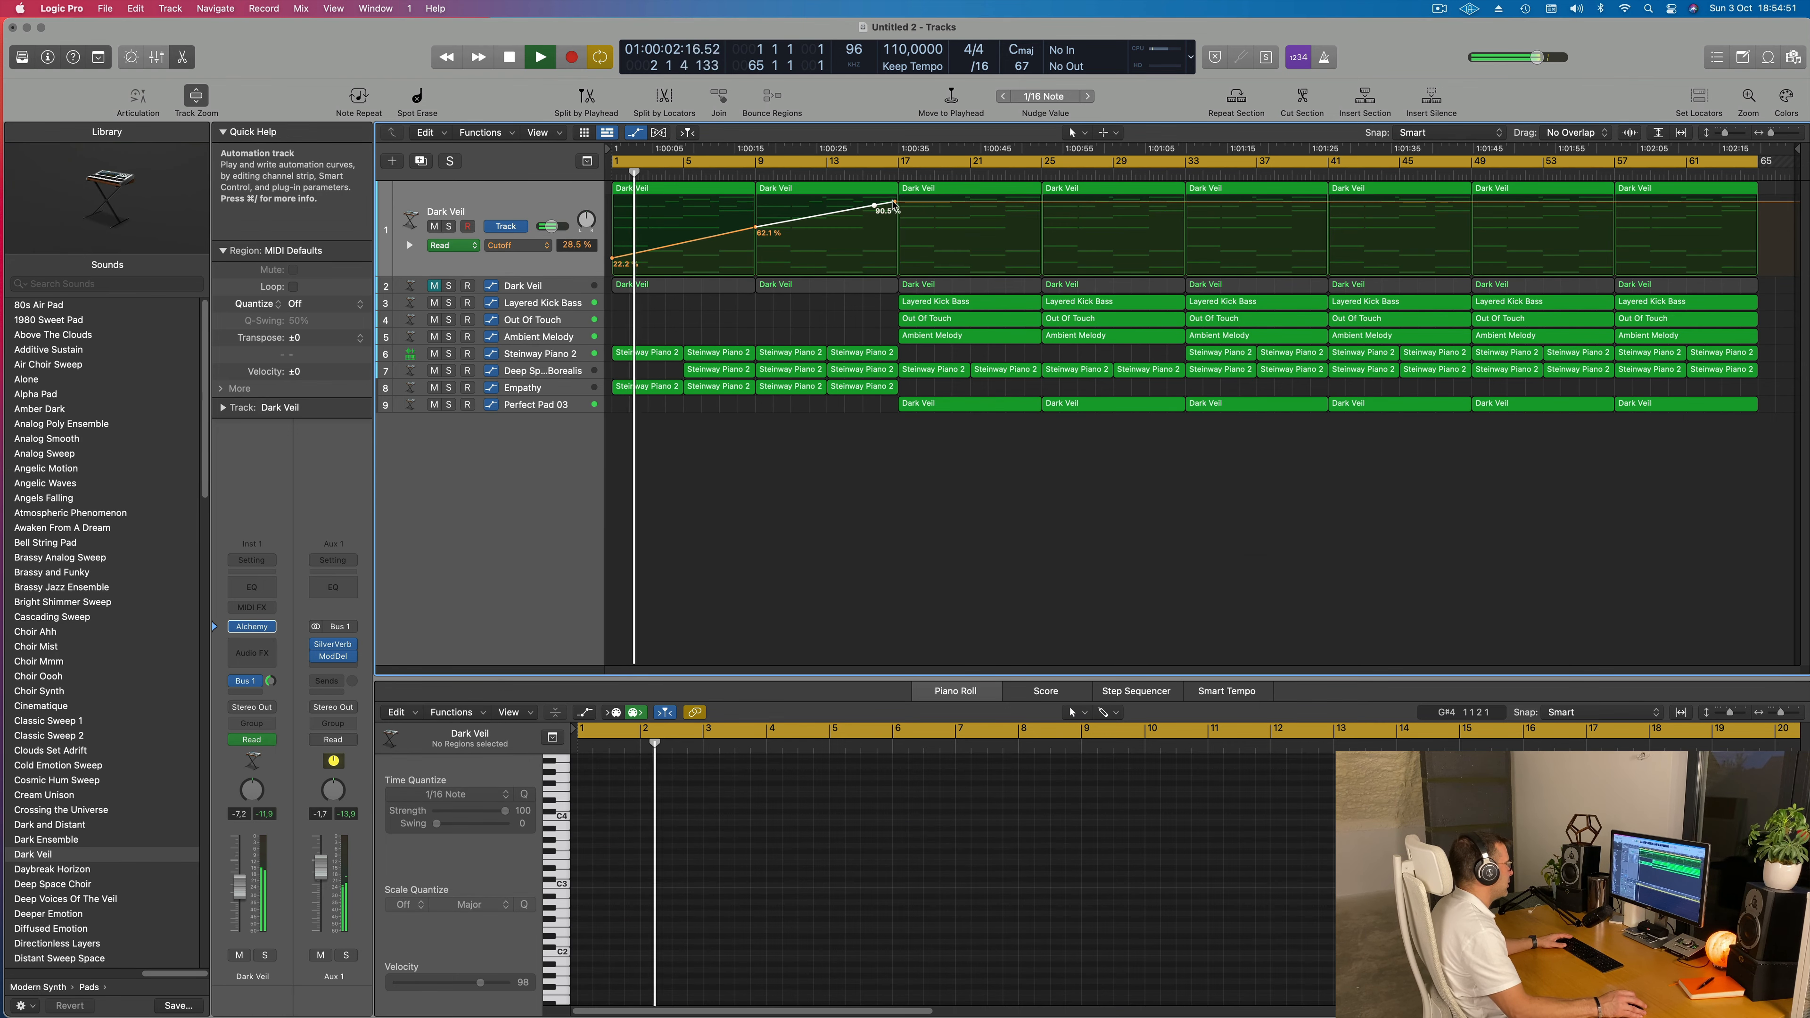
left_click_drag(895, 202, 895, 276)
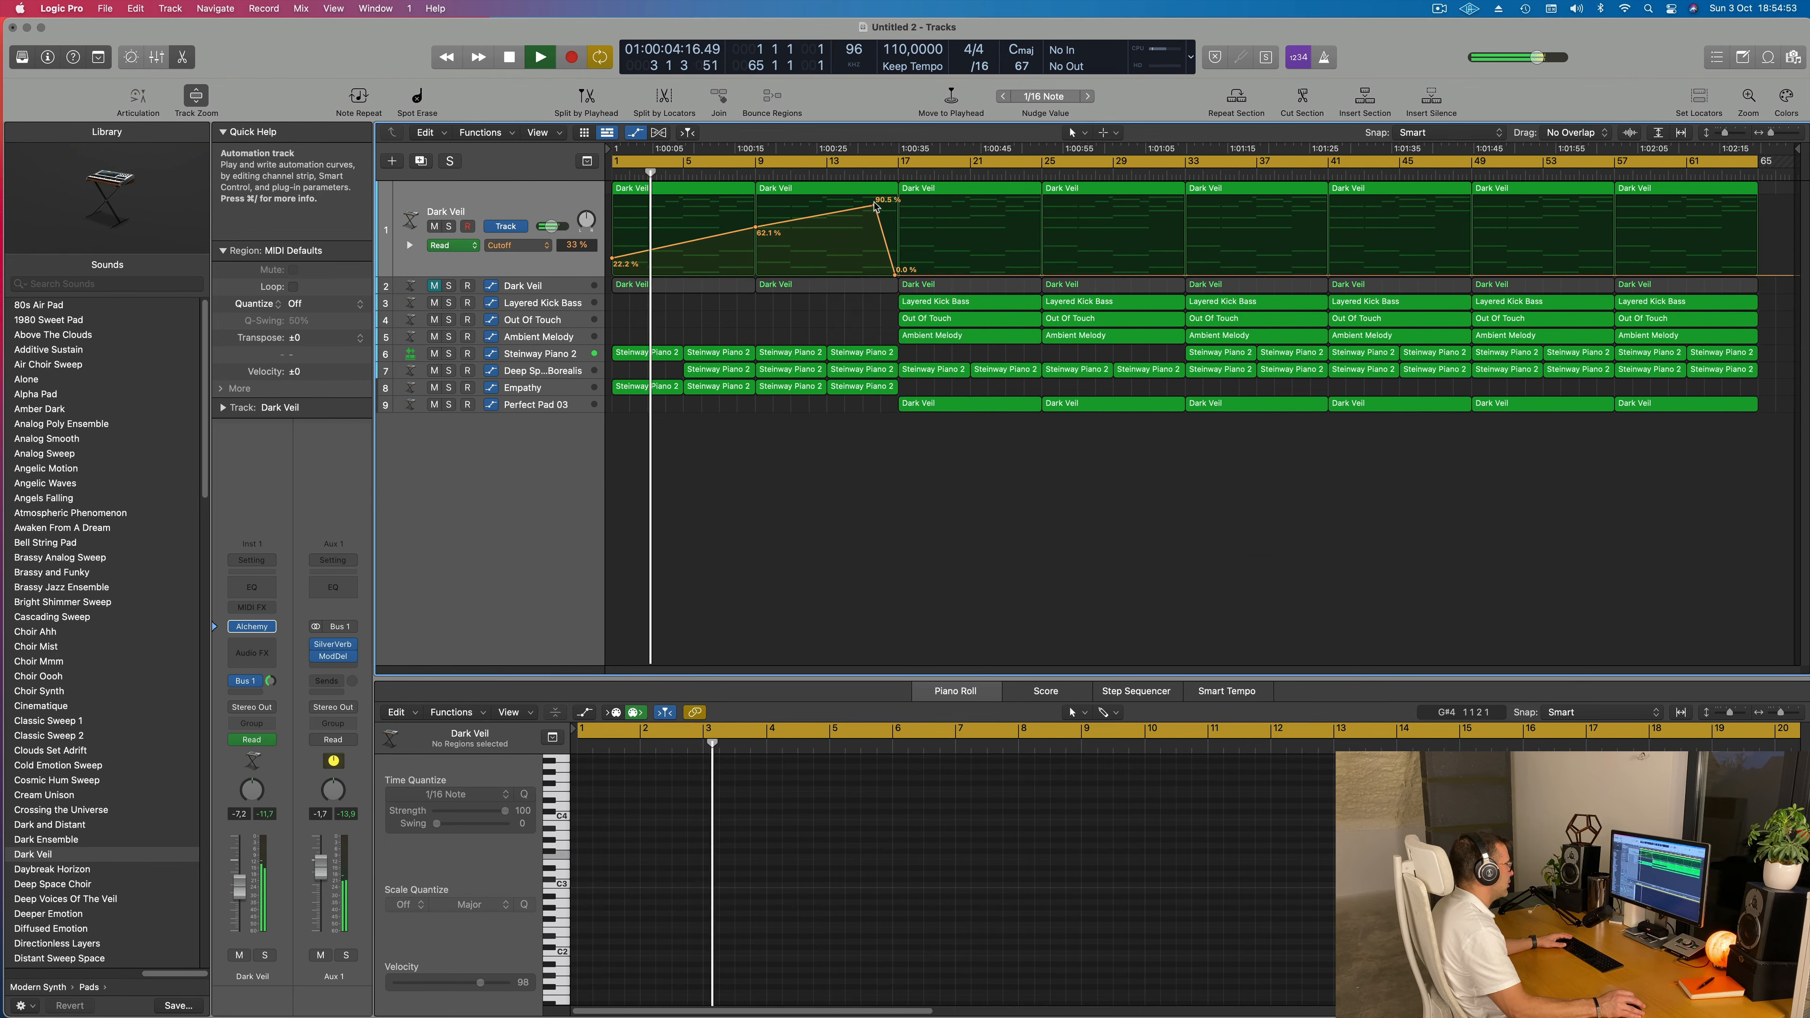
Raise the Cutoff peak before bar 17 on the first Dark Veil track to 100% and rename all regions after their tracks
left_click_drag(876, 206, 864, 197)
key("super+a")
key("alt+shift+n")
left_click(863, 538)
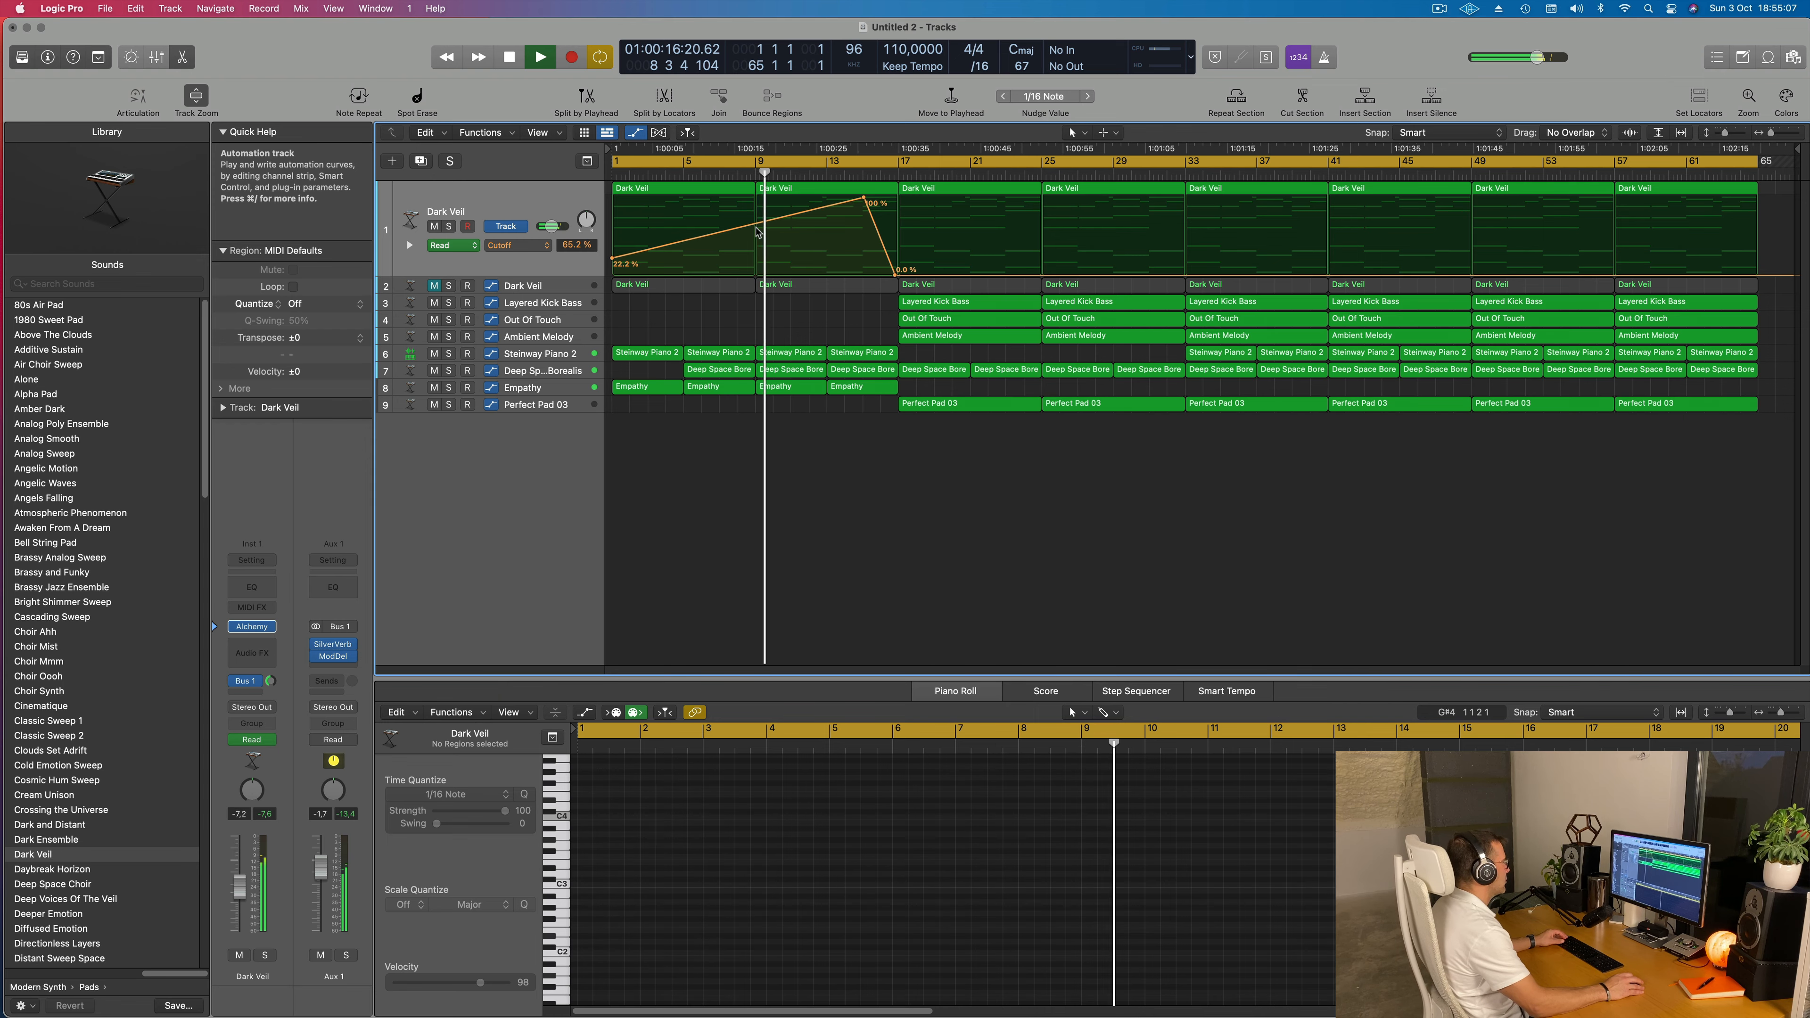
key("super+s")
key("Escape")
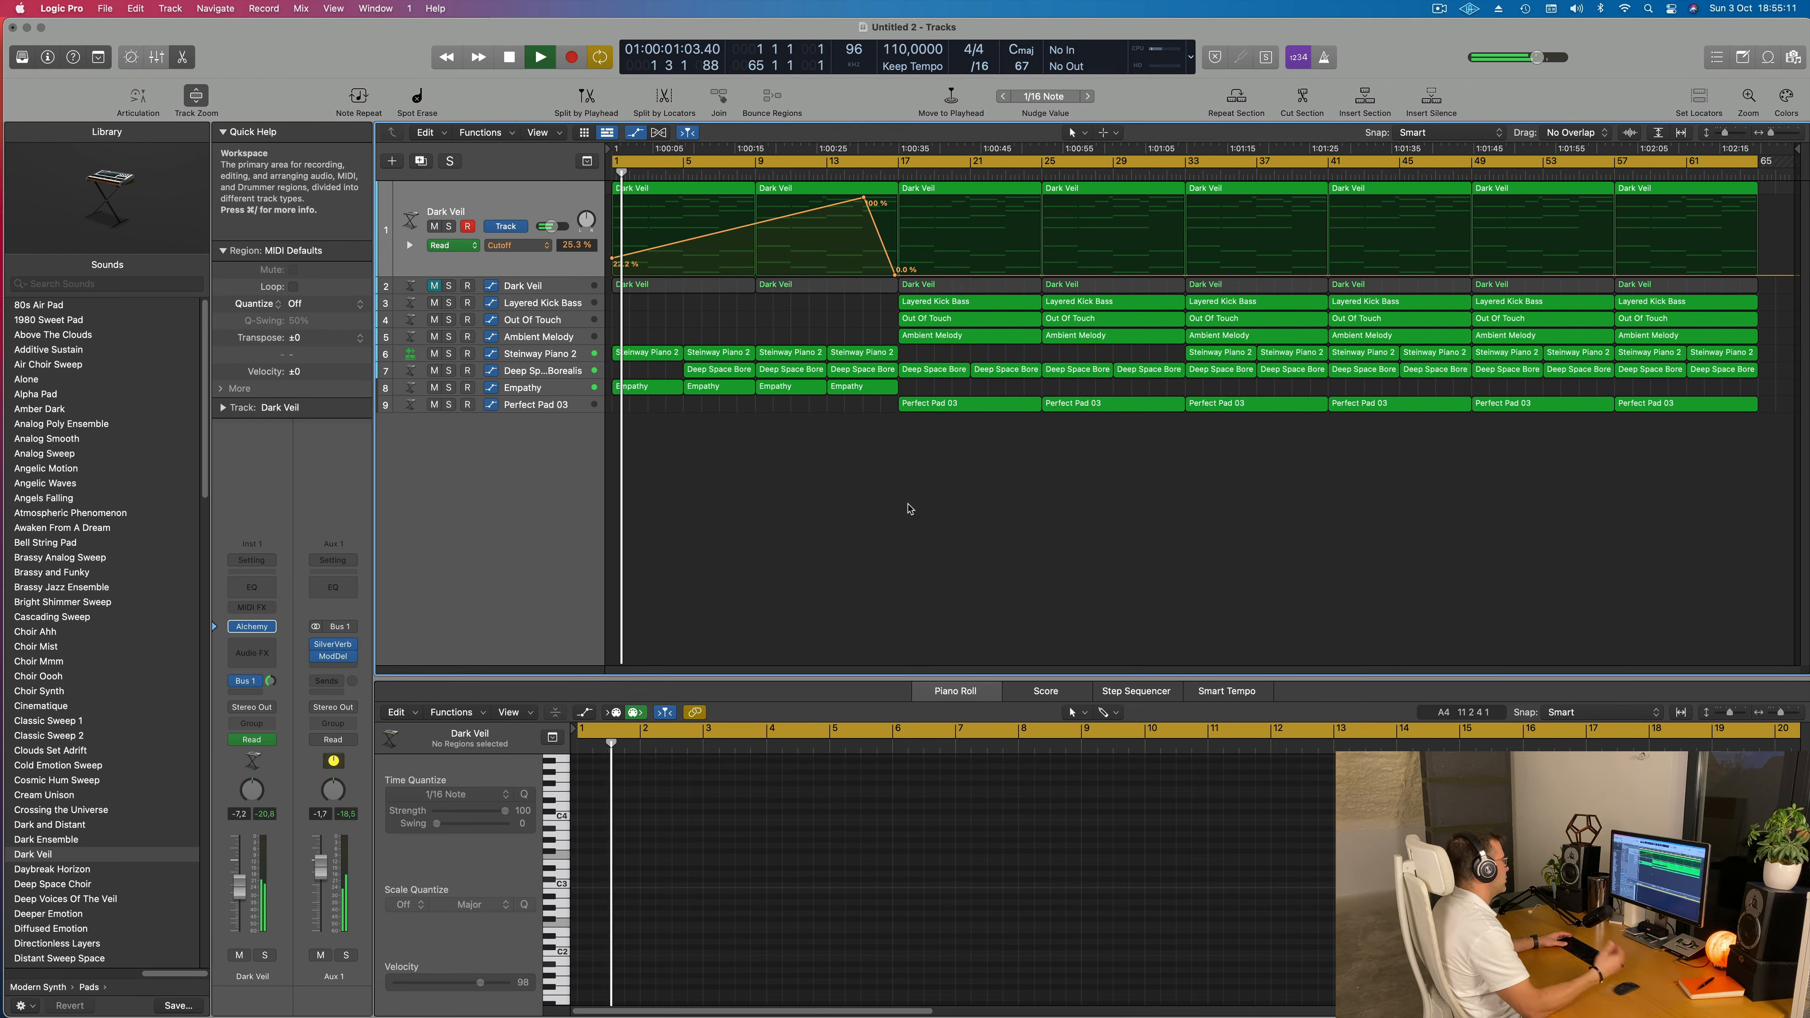
Listen to the section from bar 17 with the Layered Kick Bass track muted and unmuted
left_click(523, 388)
double_click(862, 274)
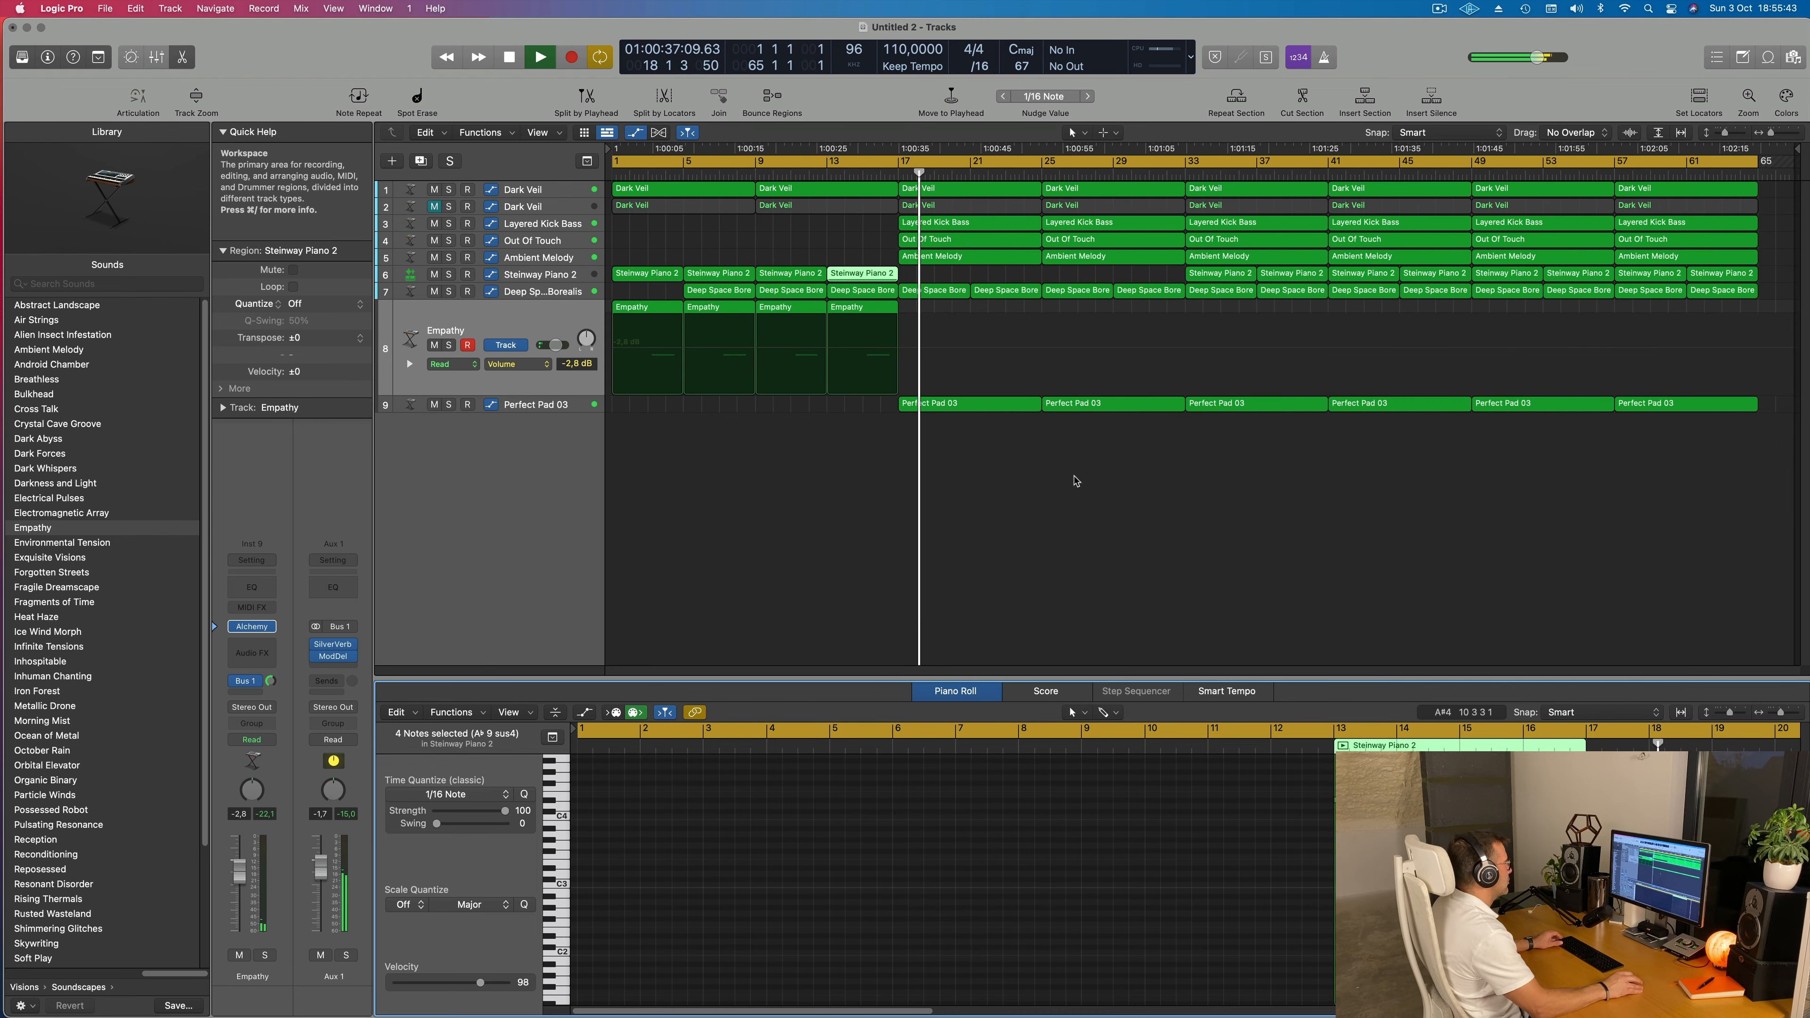
left_click(562, 228)
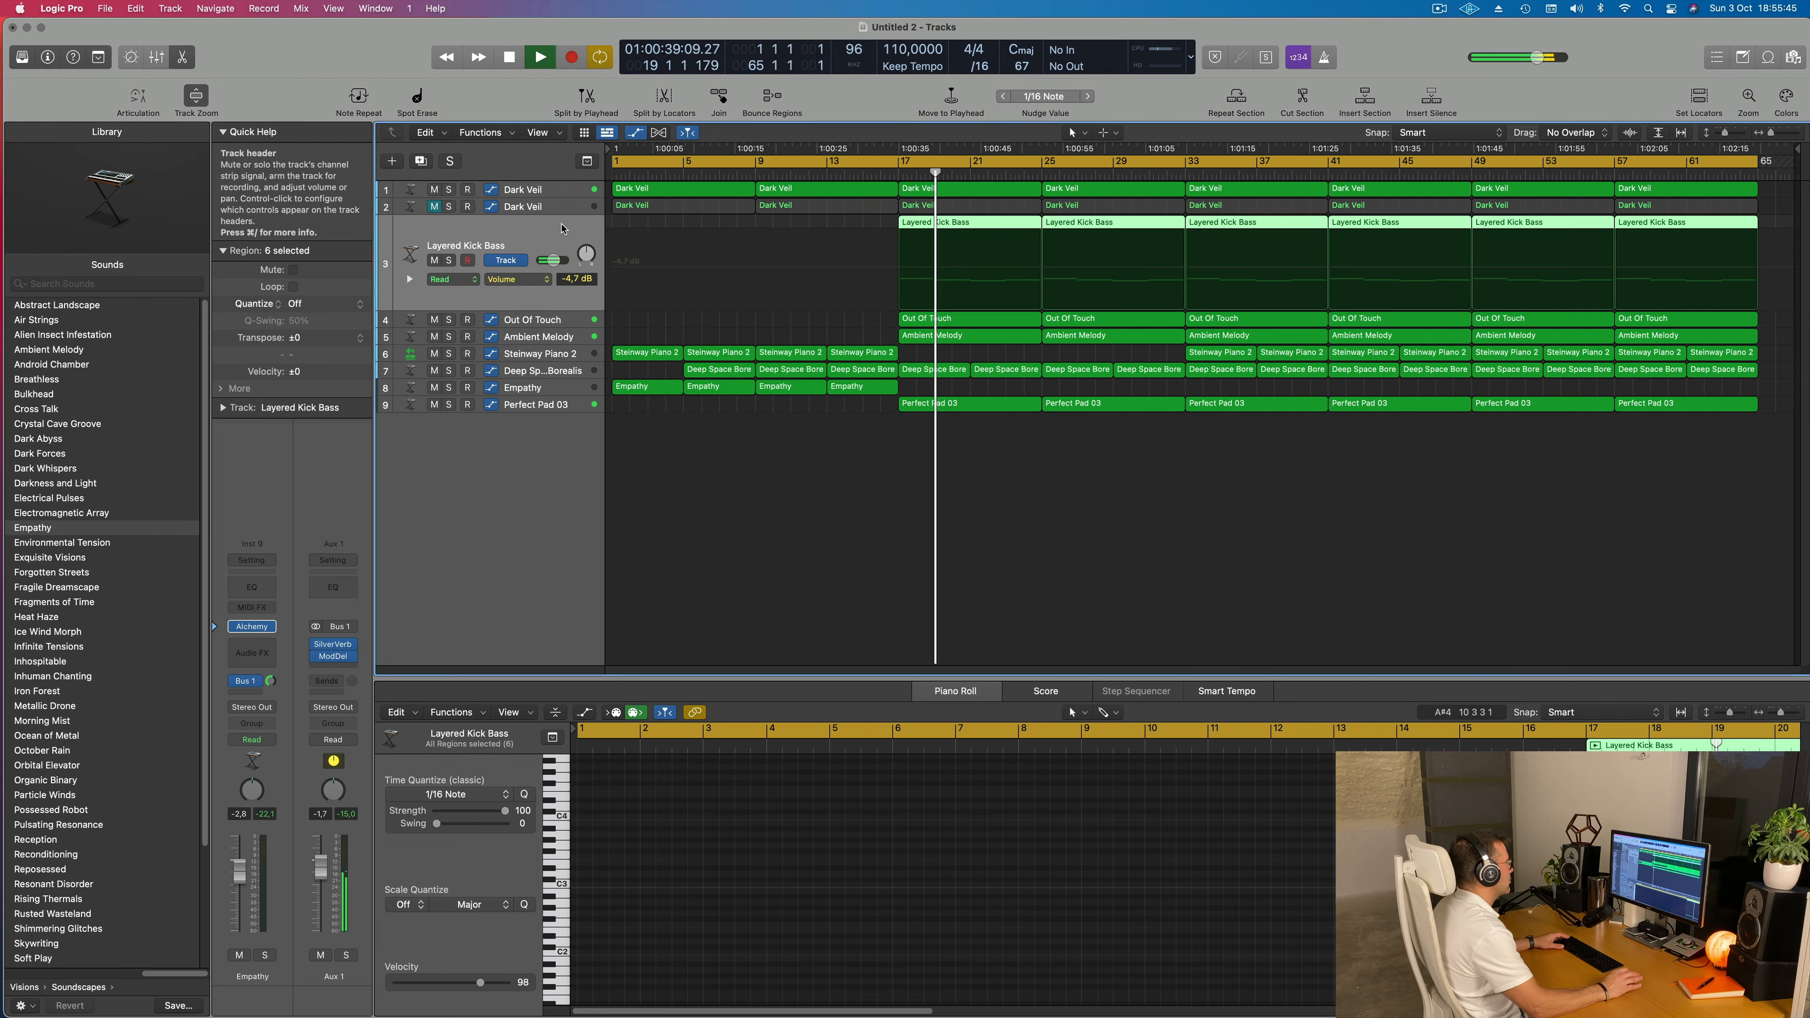
left_click(434, 261)
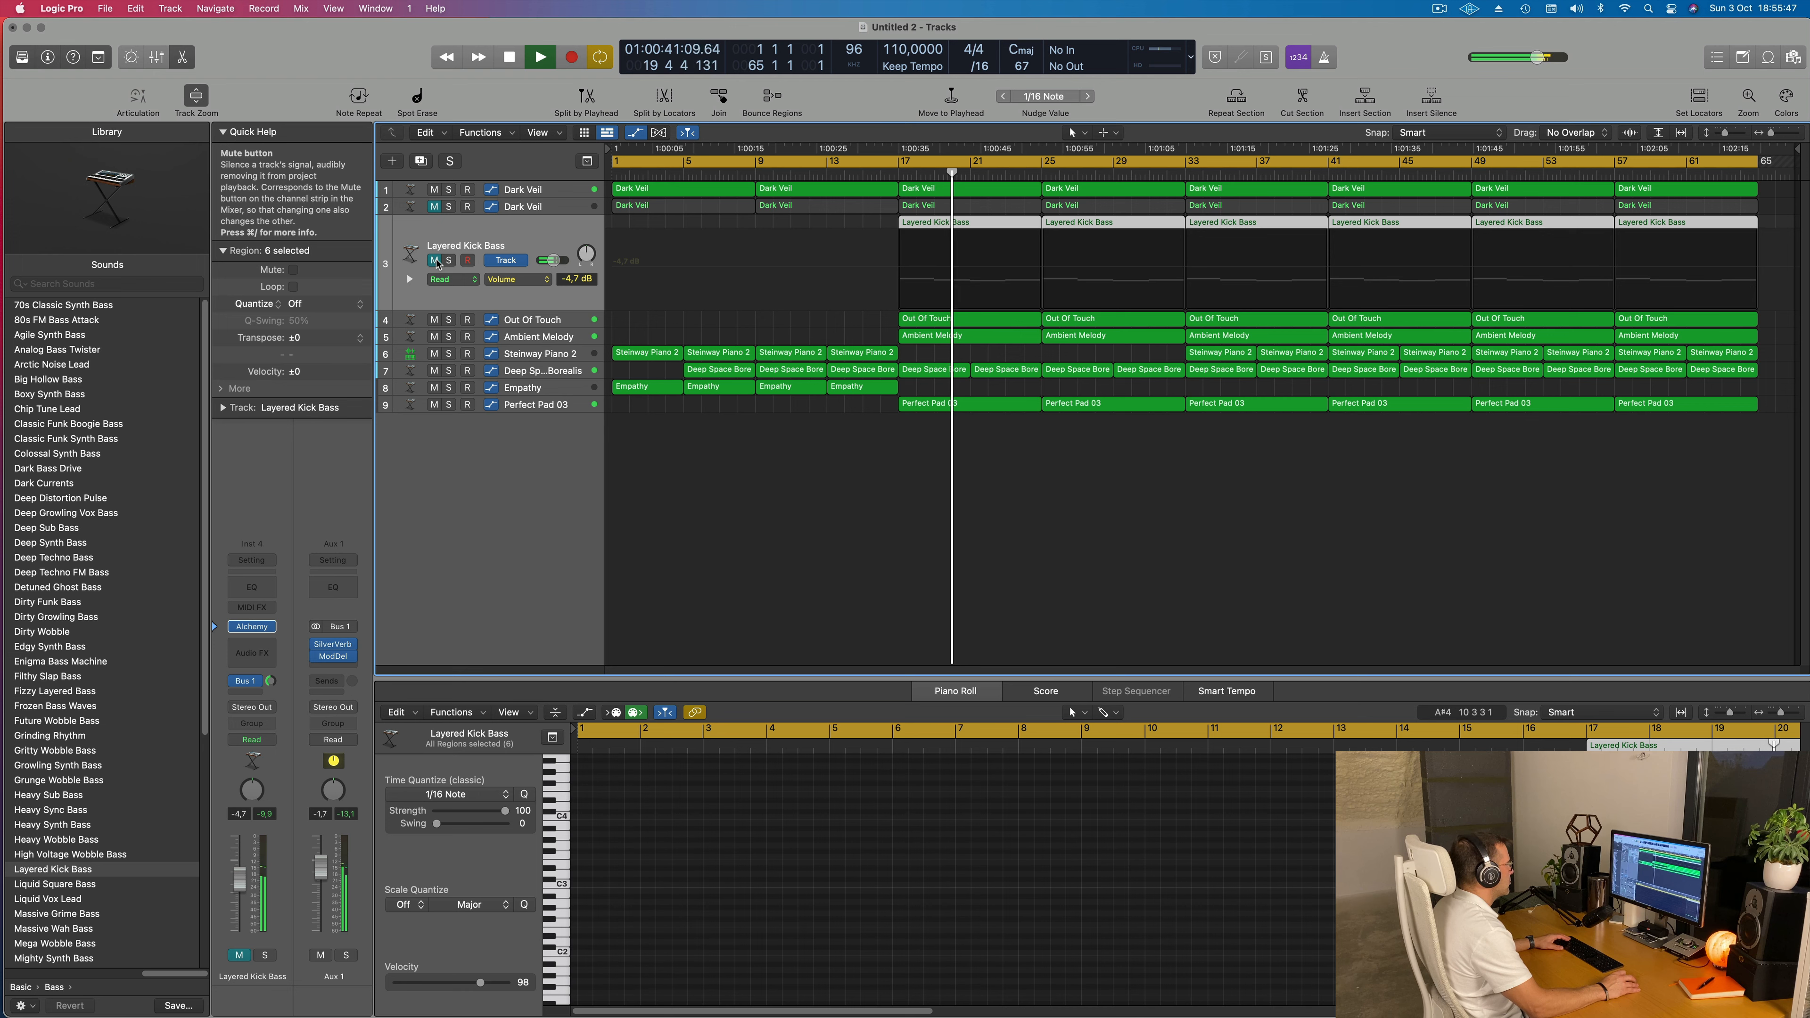
left_click(436, 261)
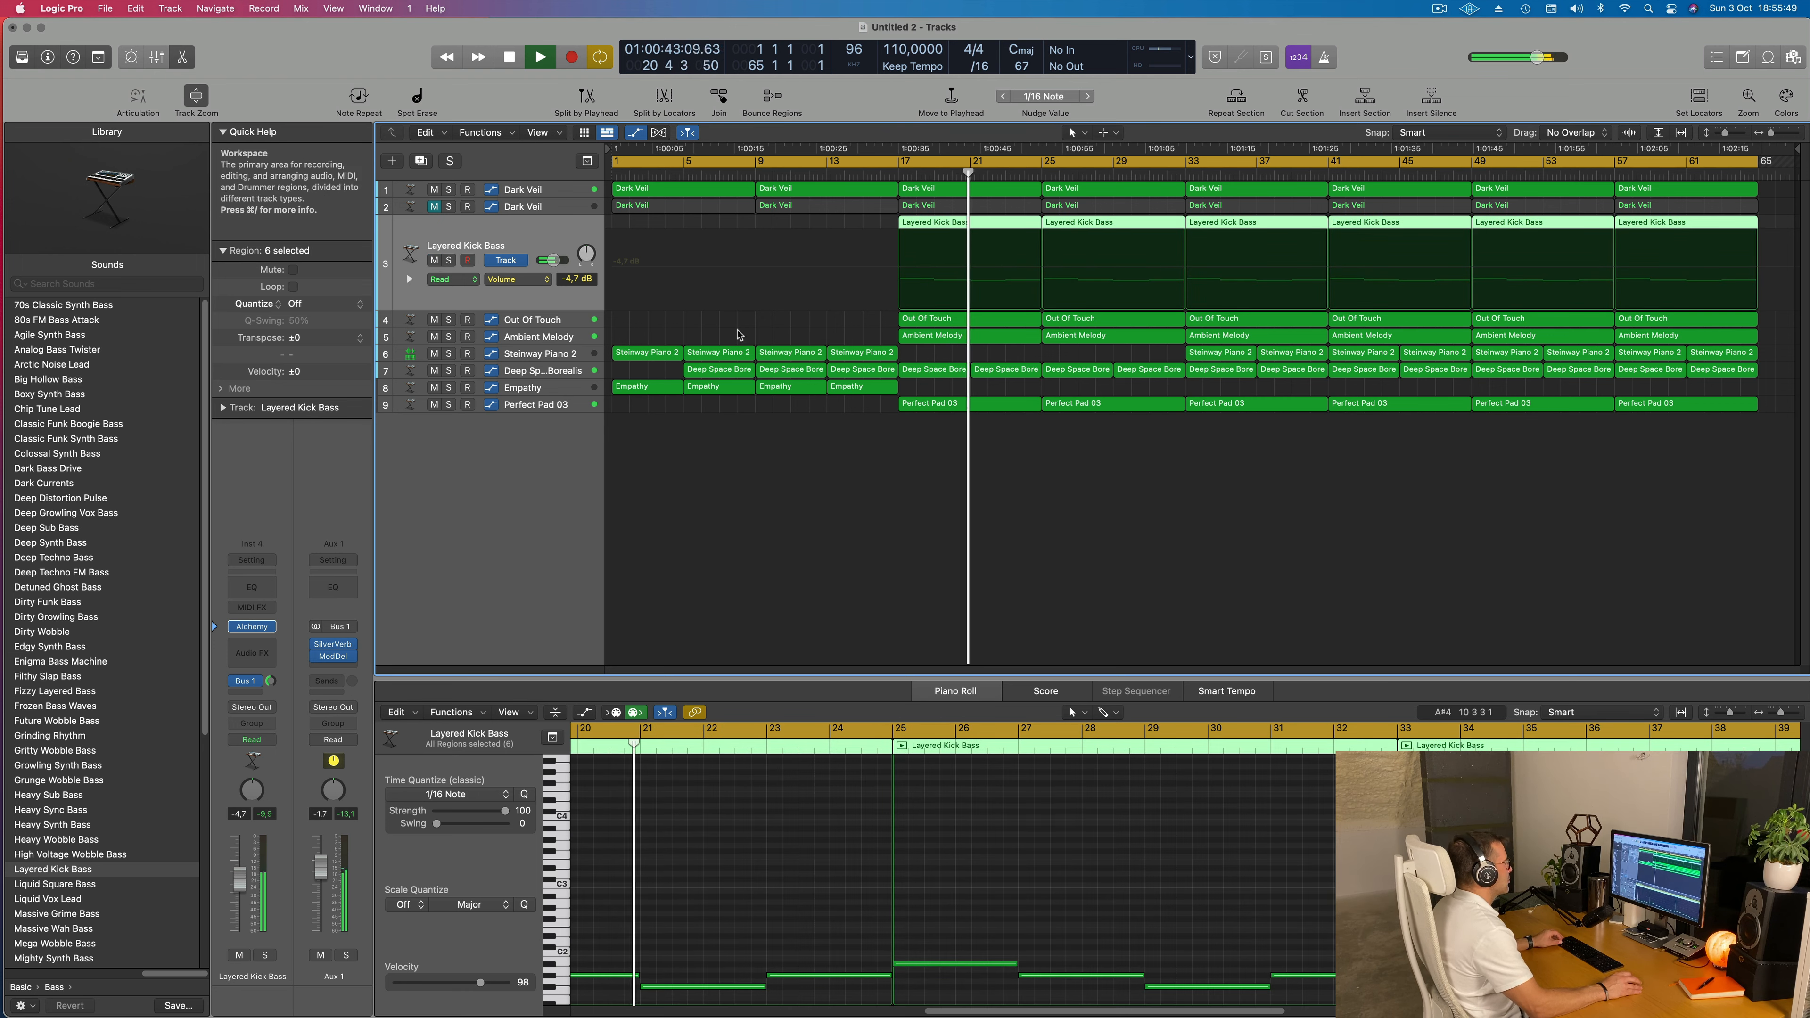
left_click(881, 172)
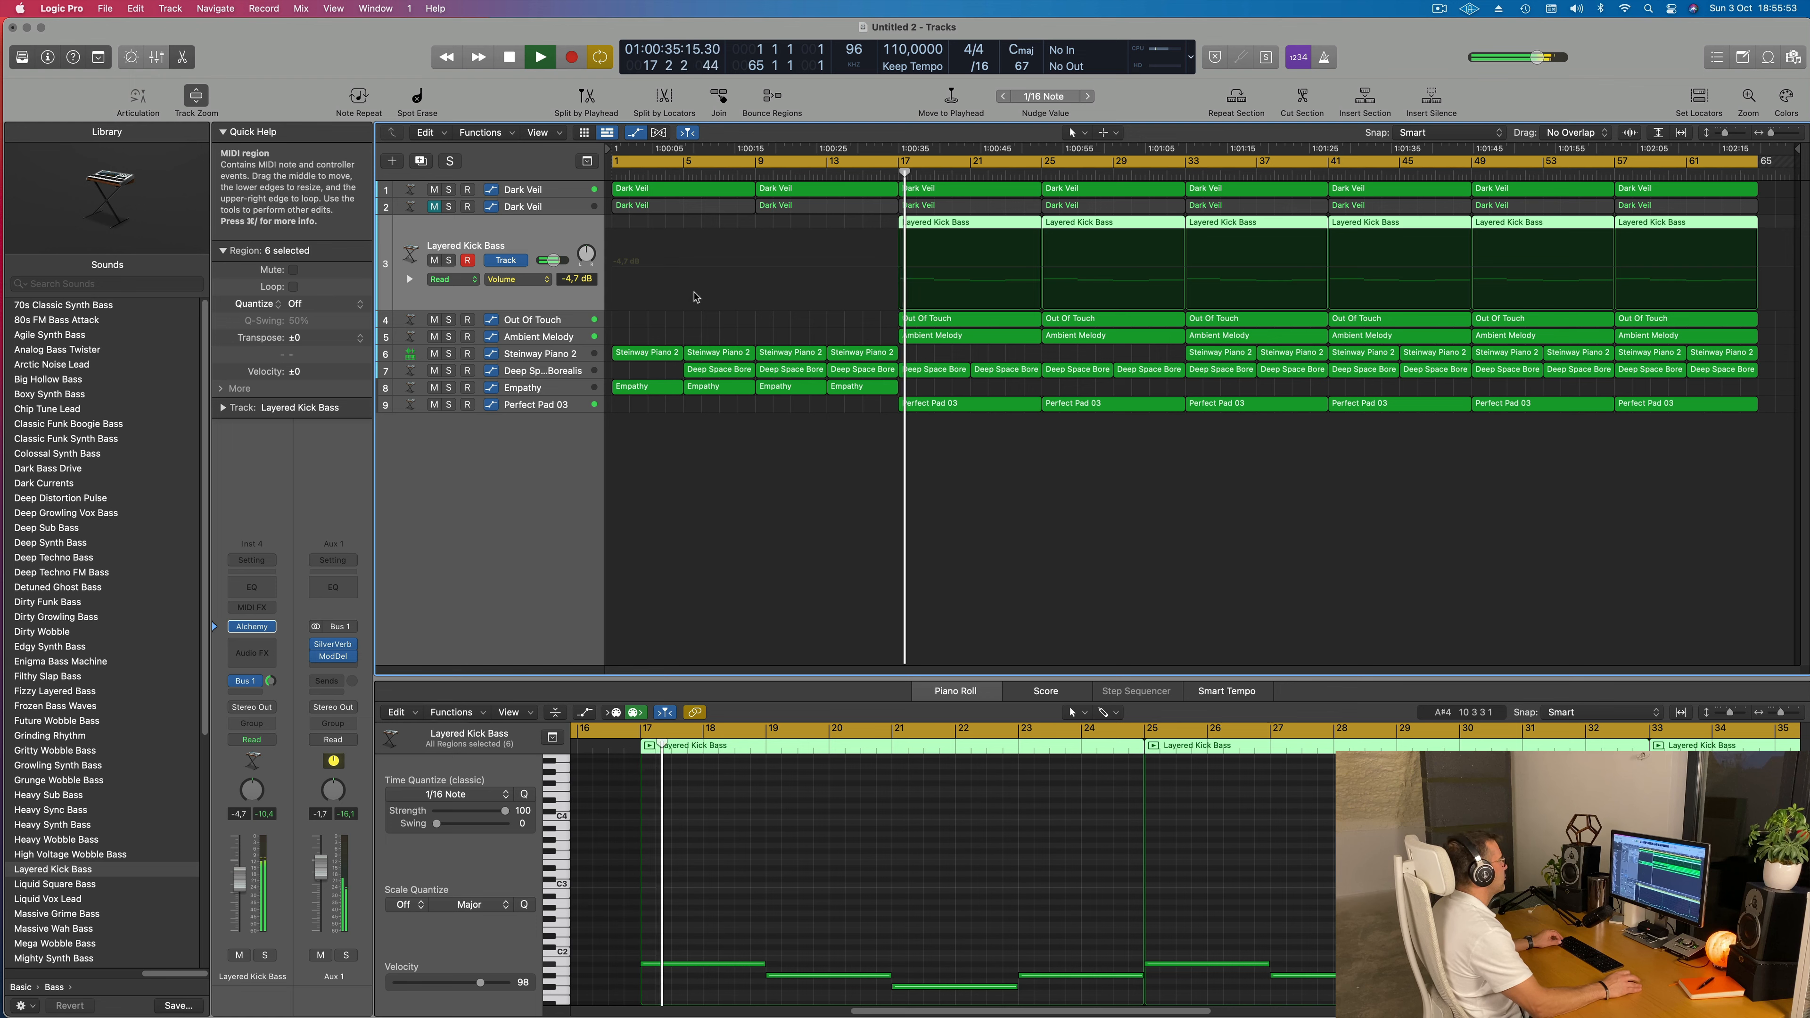
Unmute the second Dark Veil track, delete its two regions before bar 17 and resume playback from bar 17
left_click(519, 206)
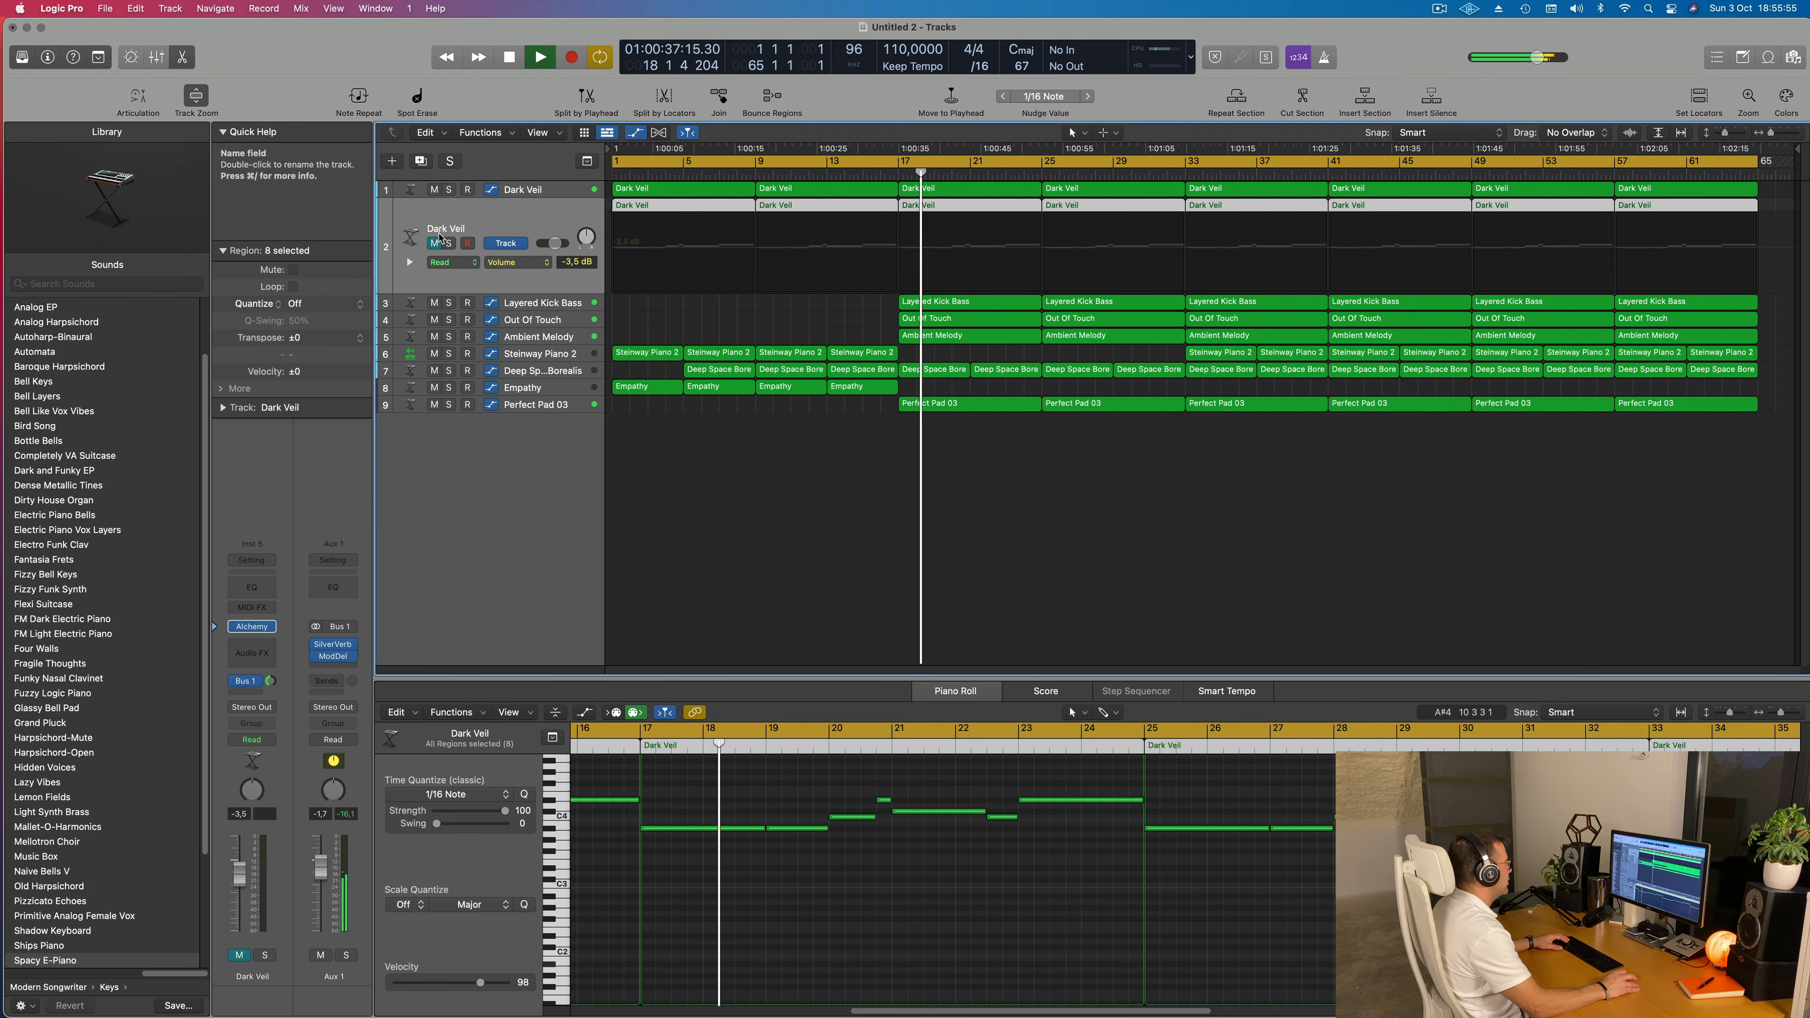
left_click(691, 210)
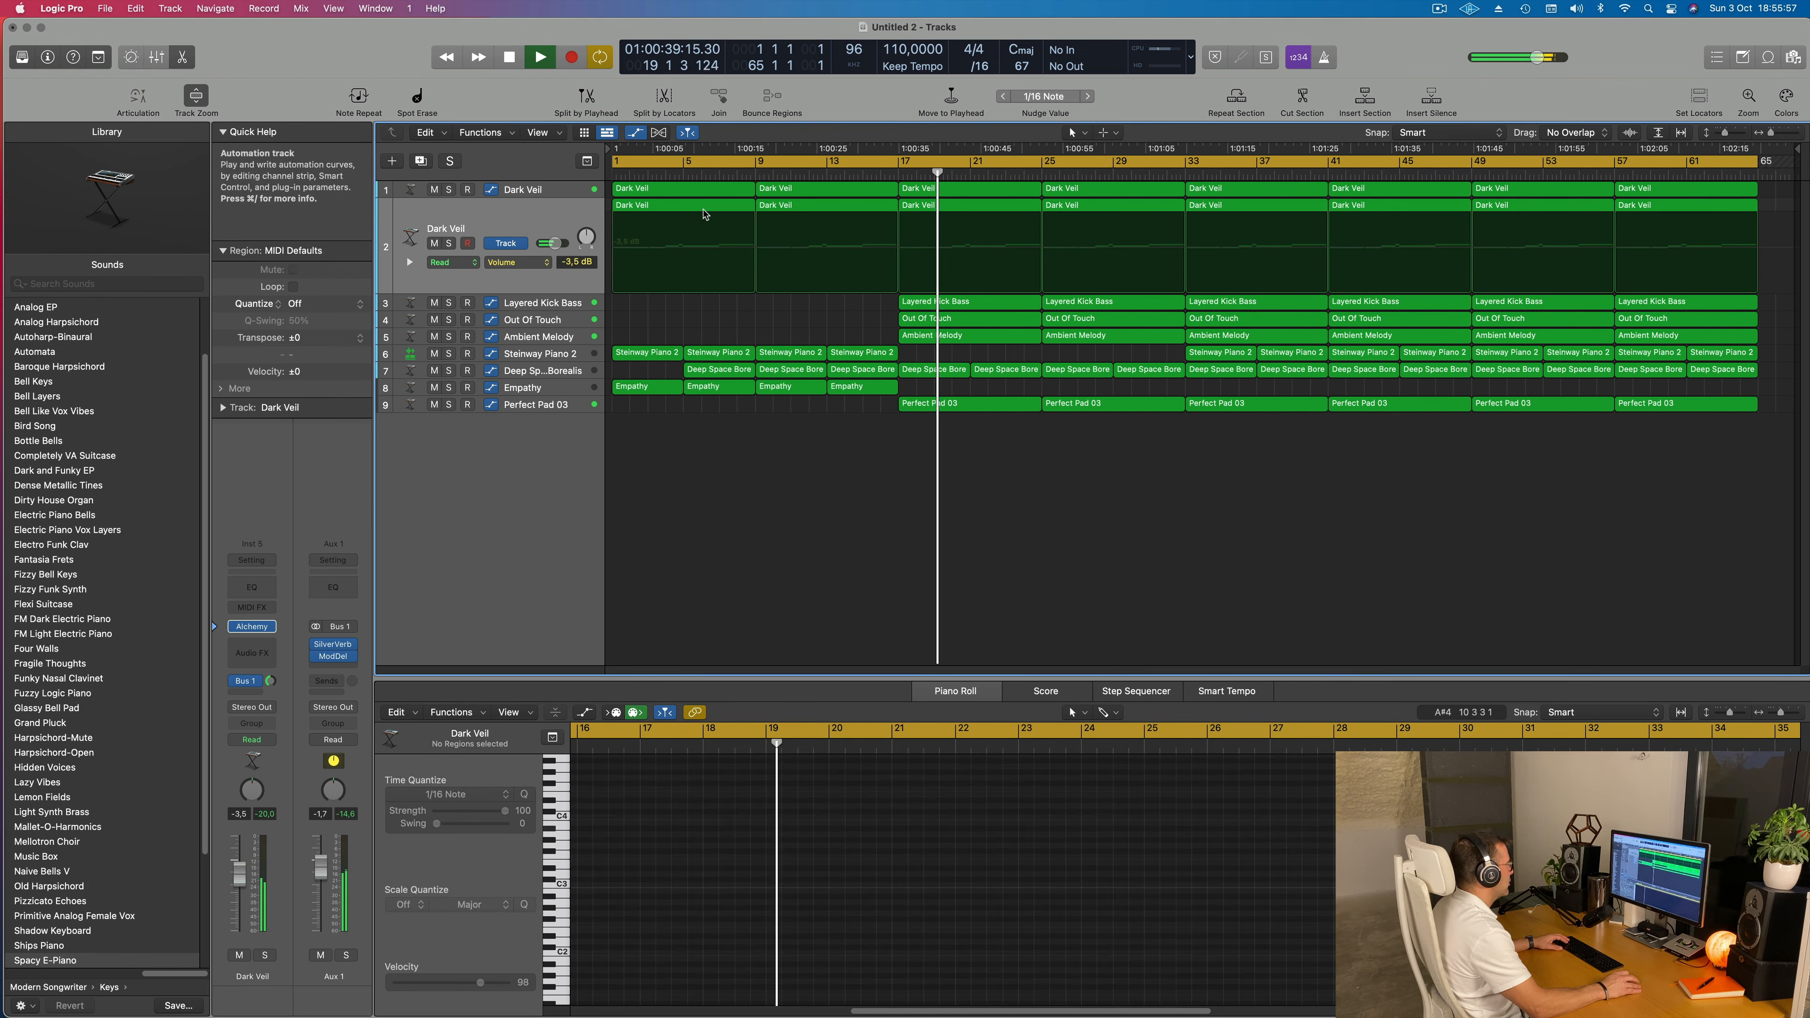
key("Delete")
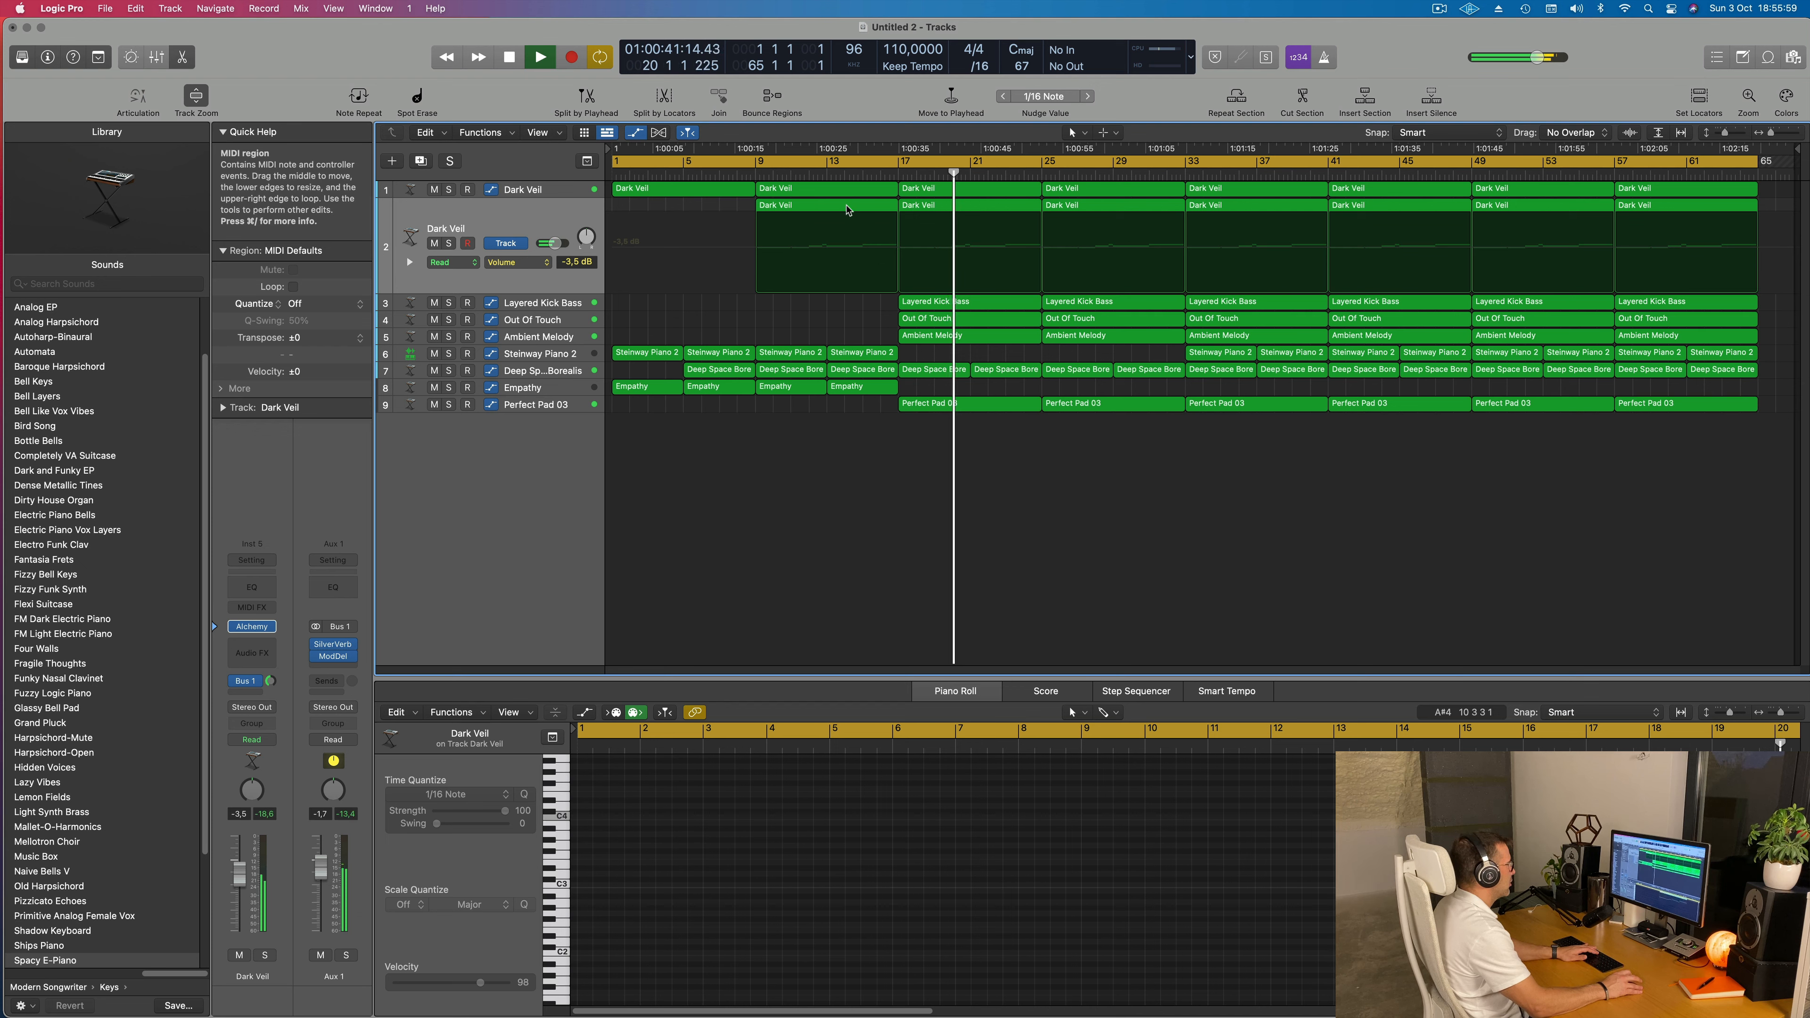
left_click(848, 207)
key("Delete")
left_click(876, 173)
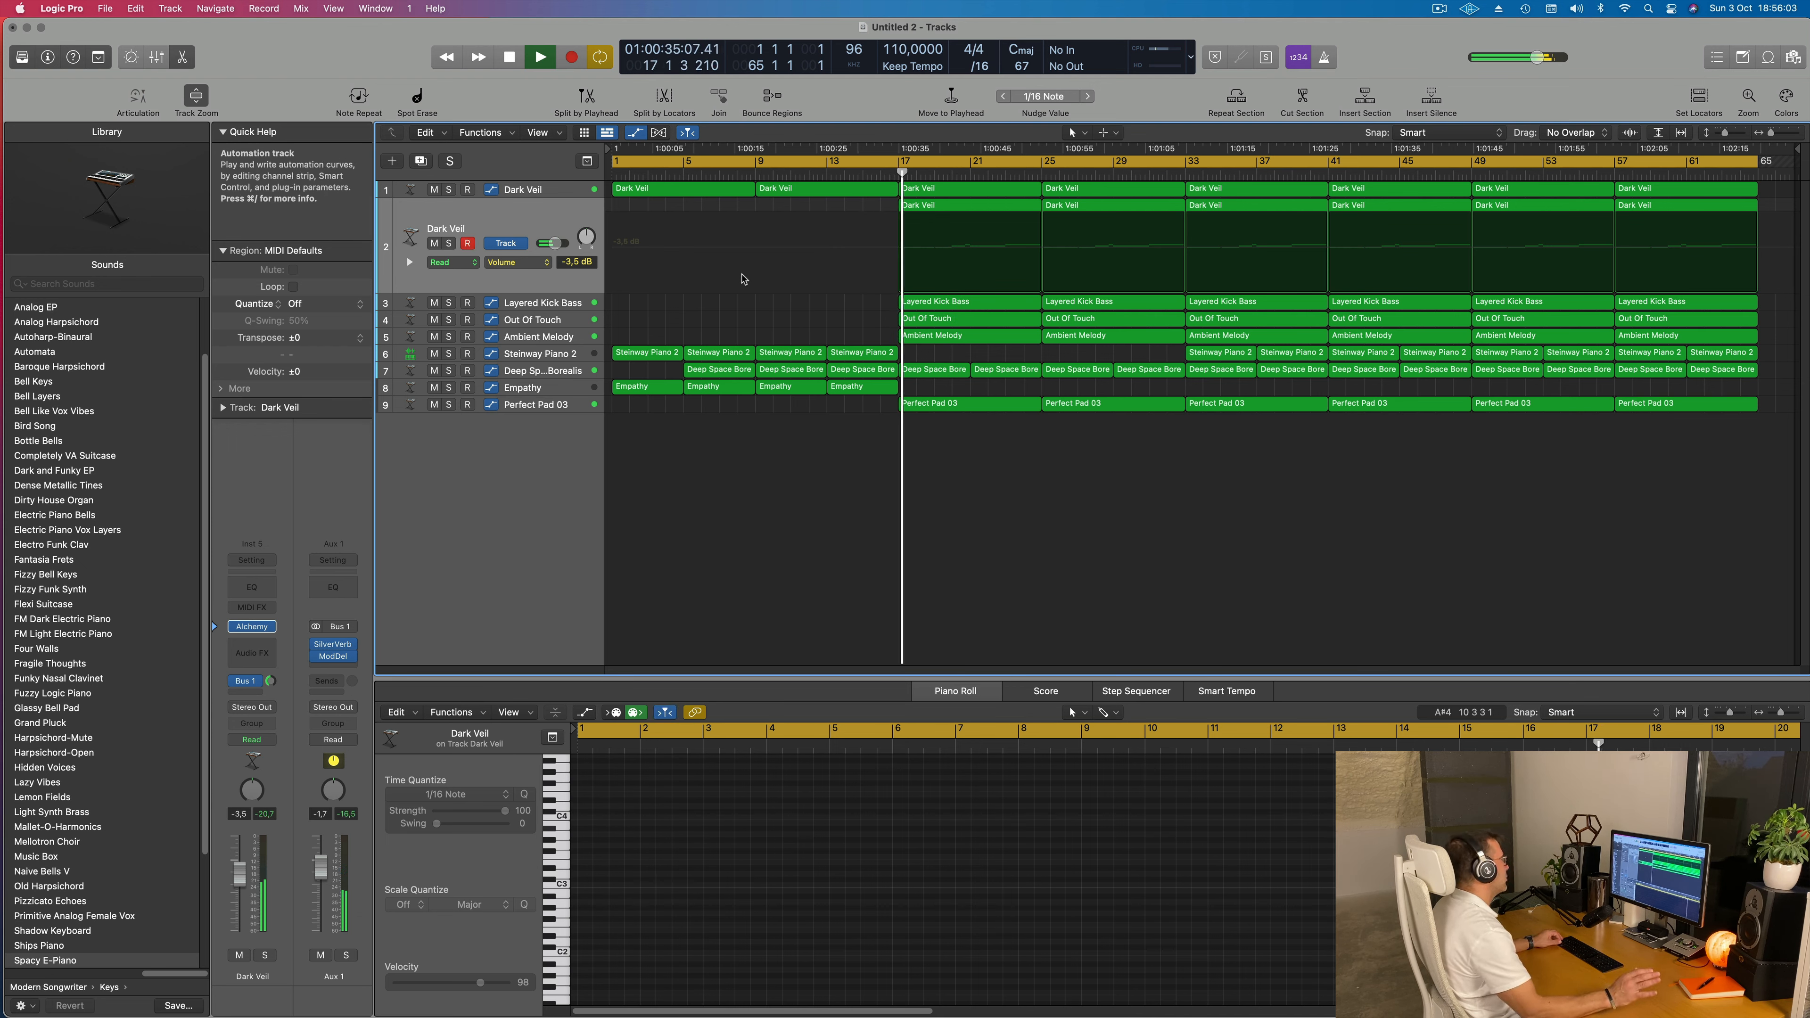
Duplicate the Steinway Piano 2 track and copy the first Dark Veil track's region at bar 17 onto the duplicate
scroll(753, 299, "up", 5)
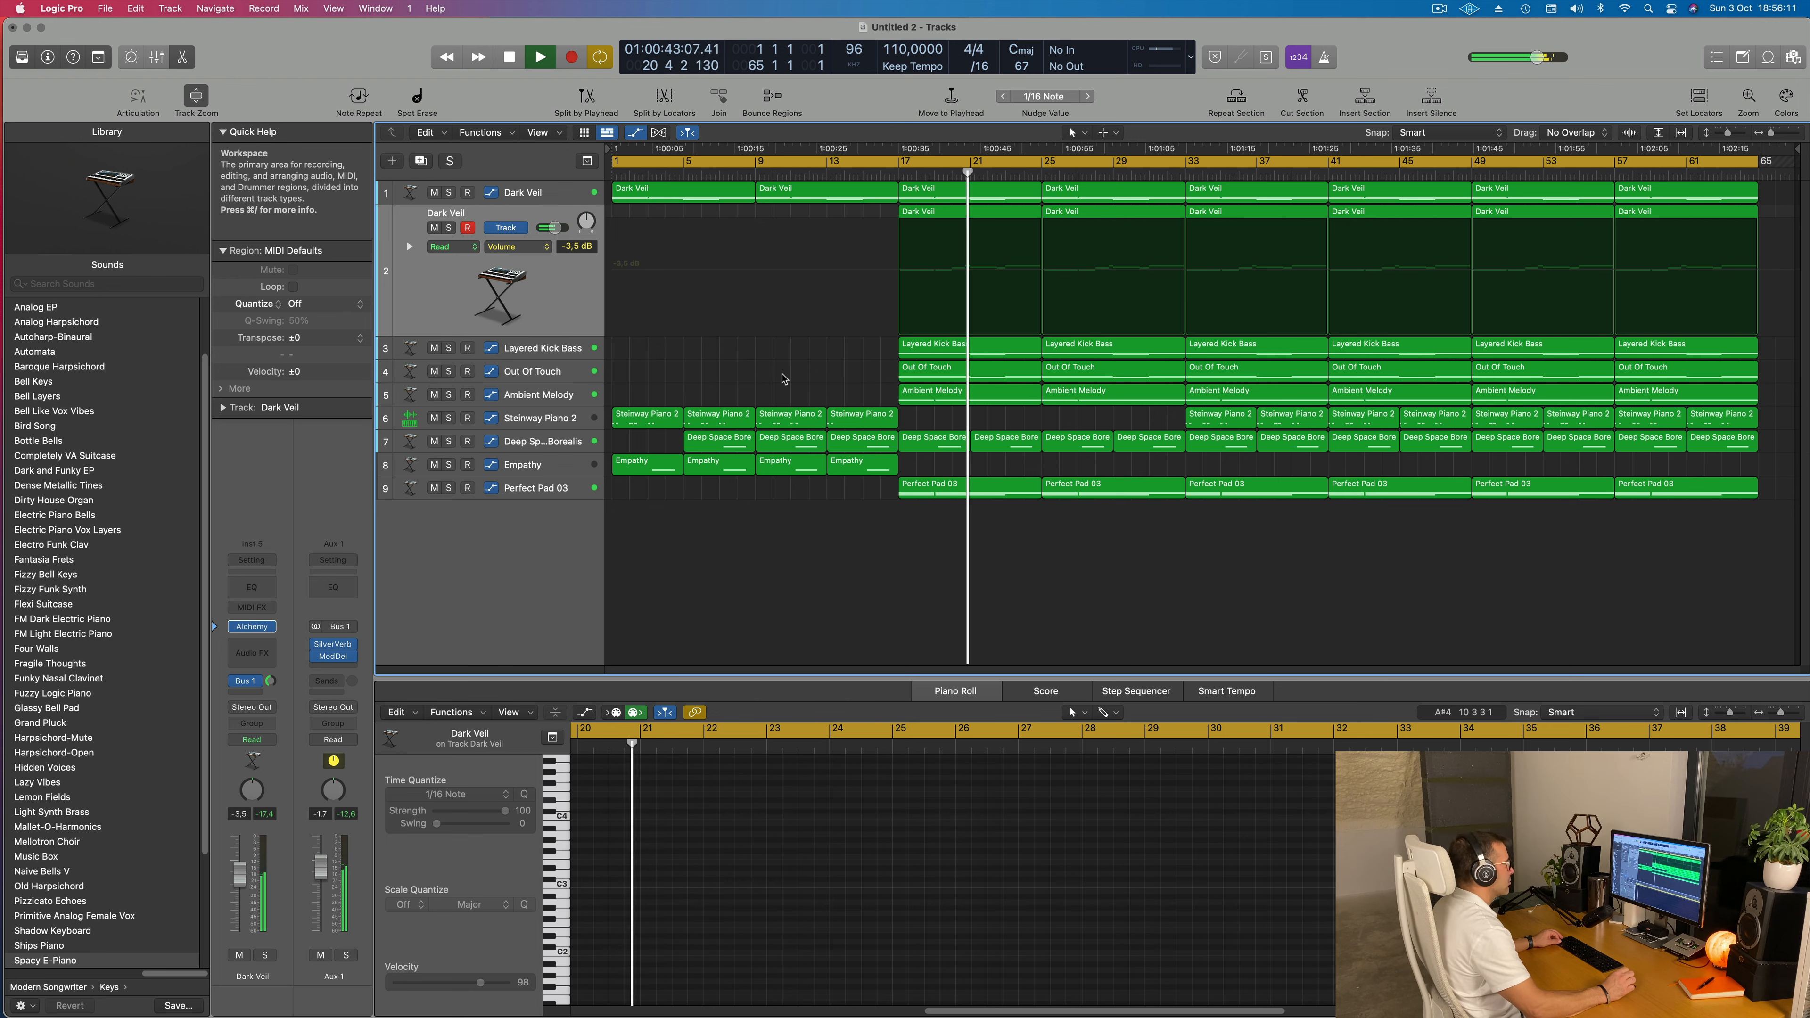
left_click(513, 418)
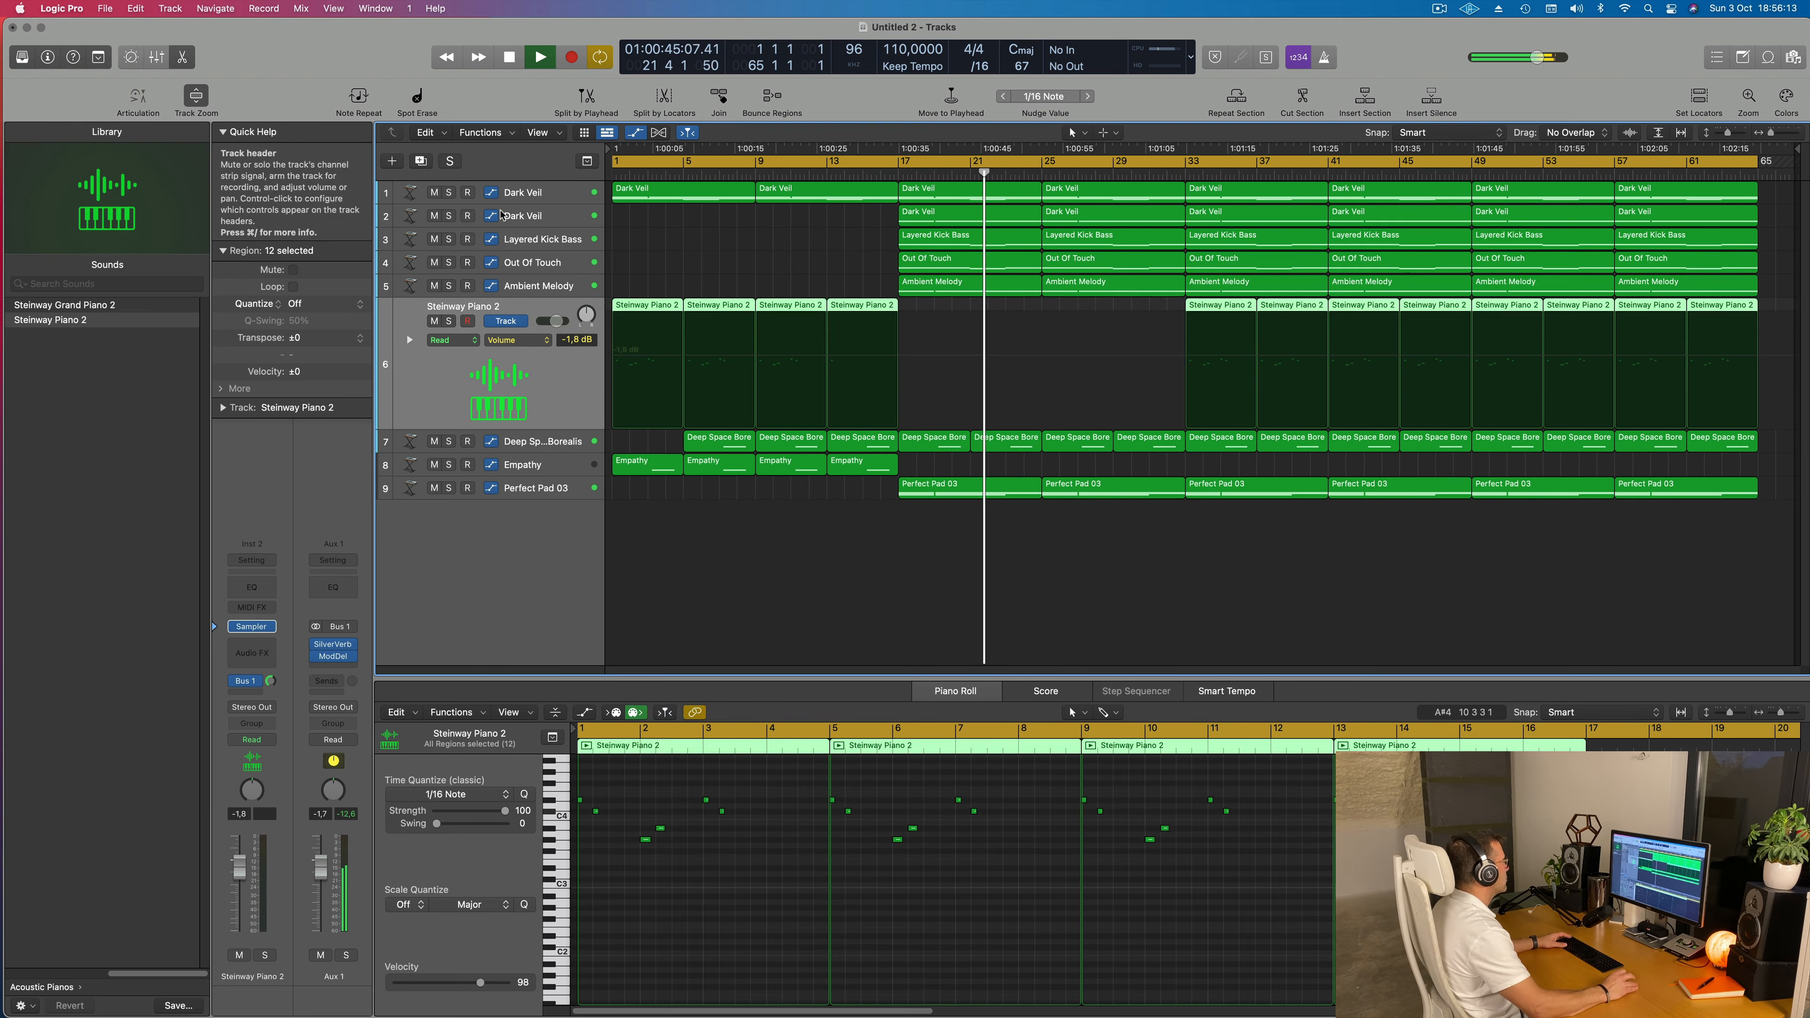
left_click(419, 162)
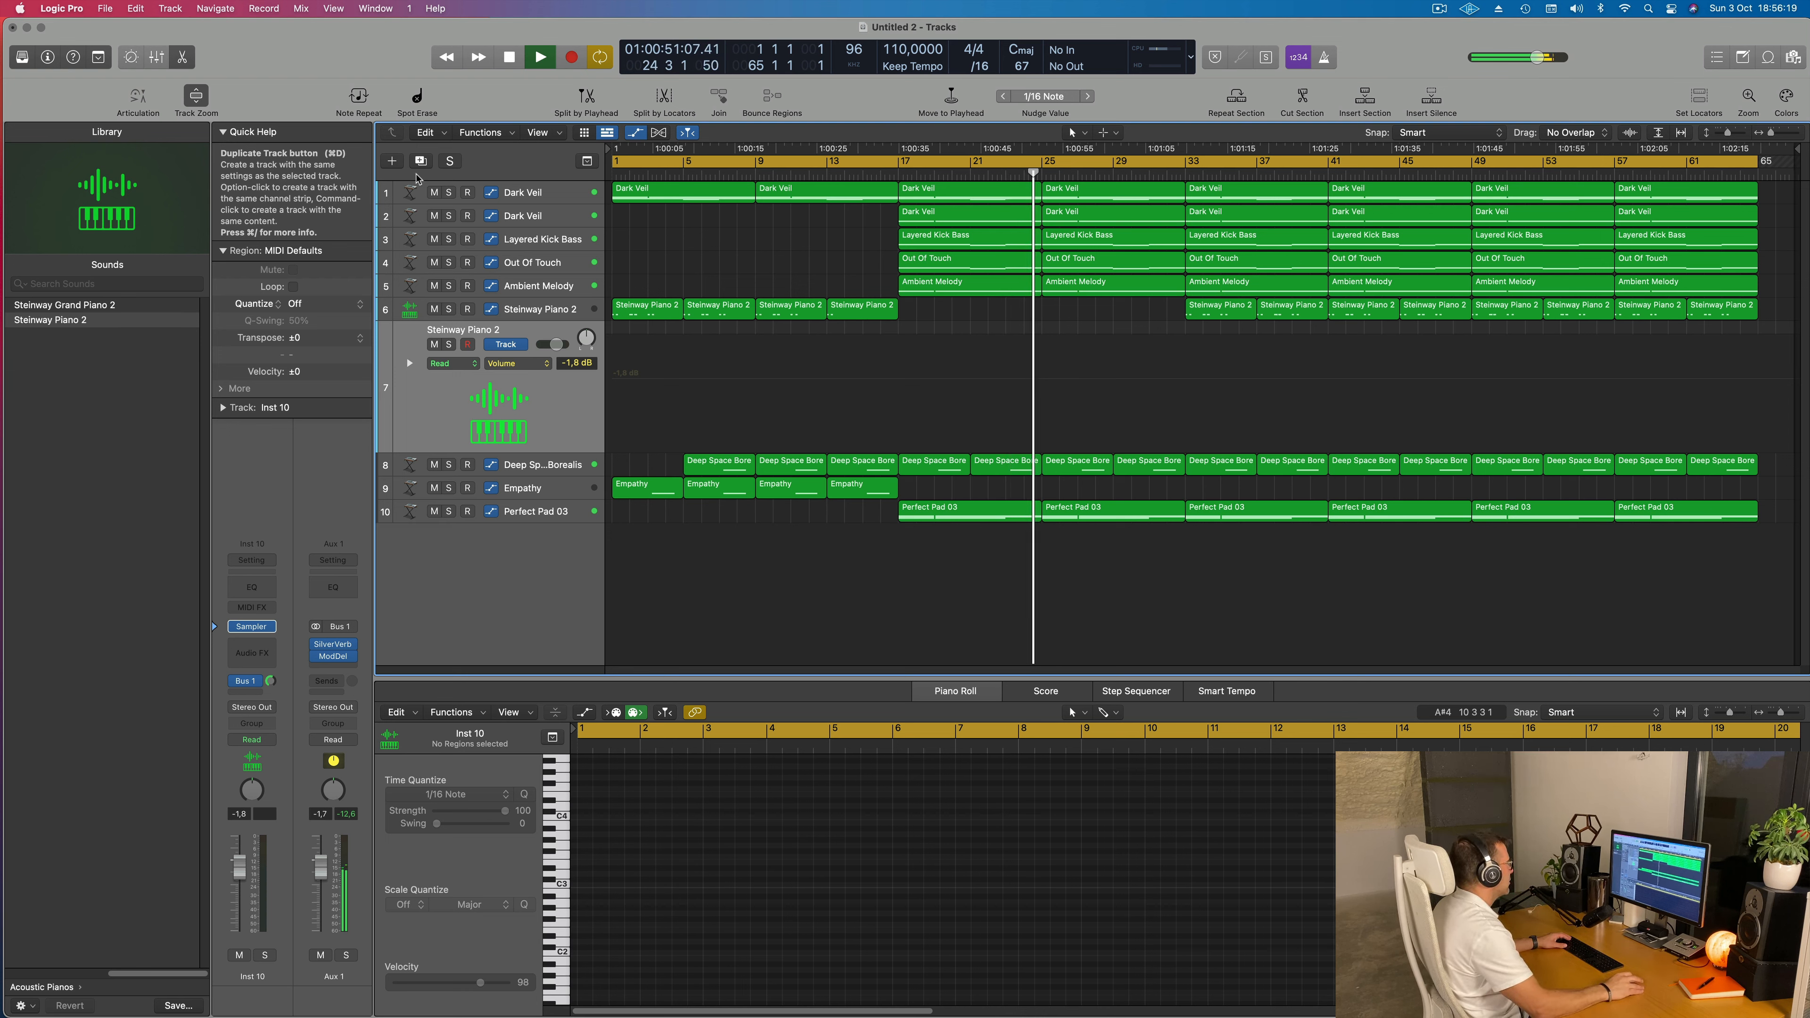
left_click(960, 241)
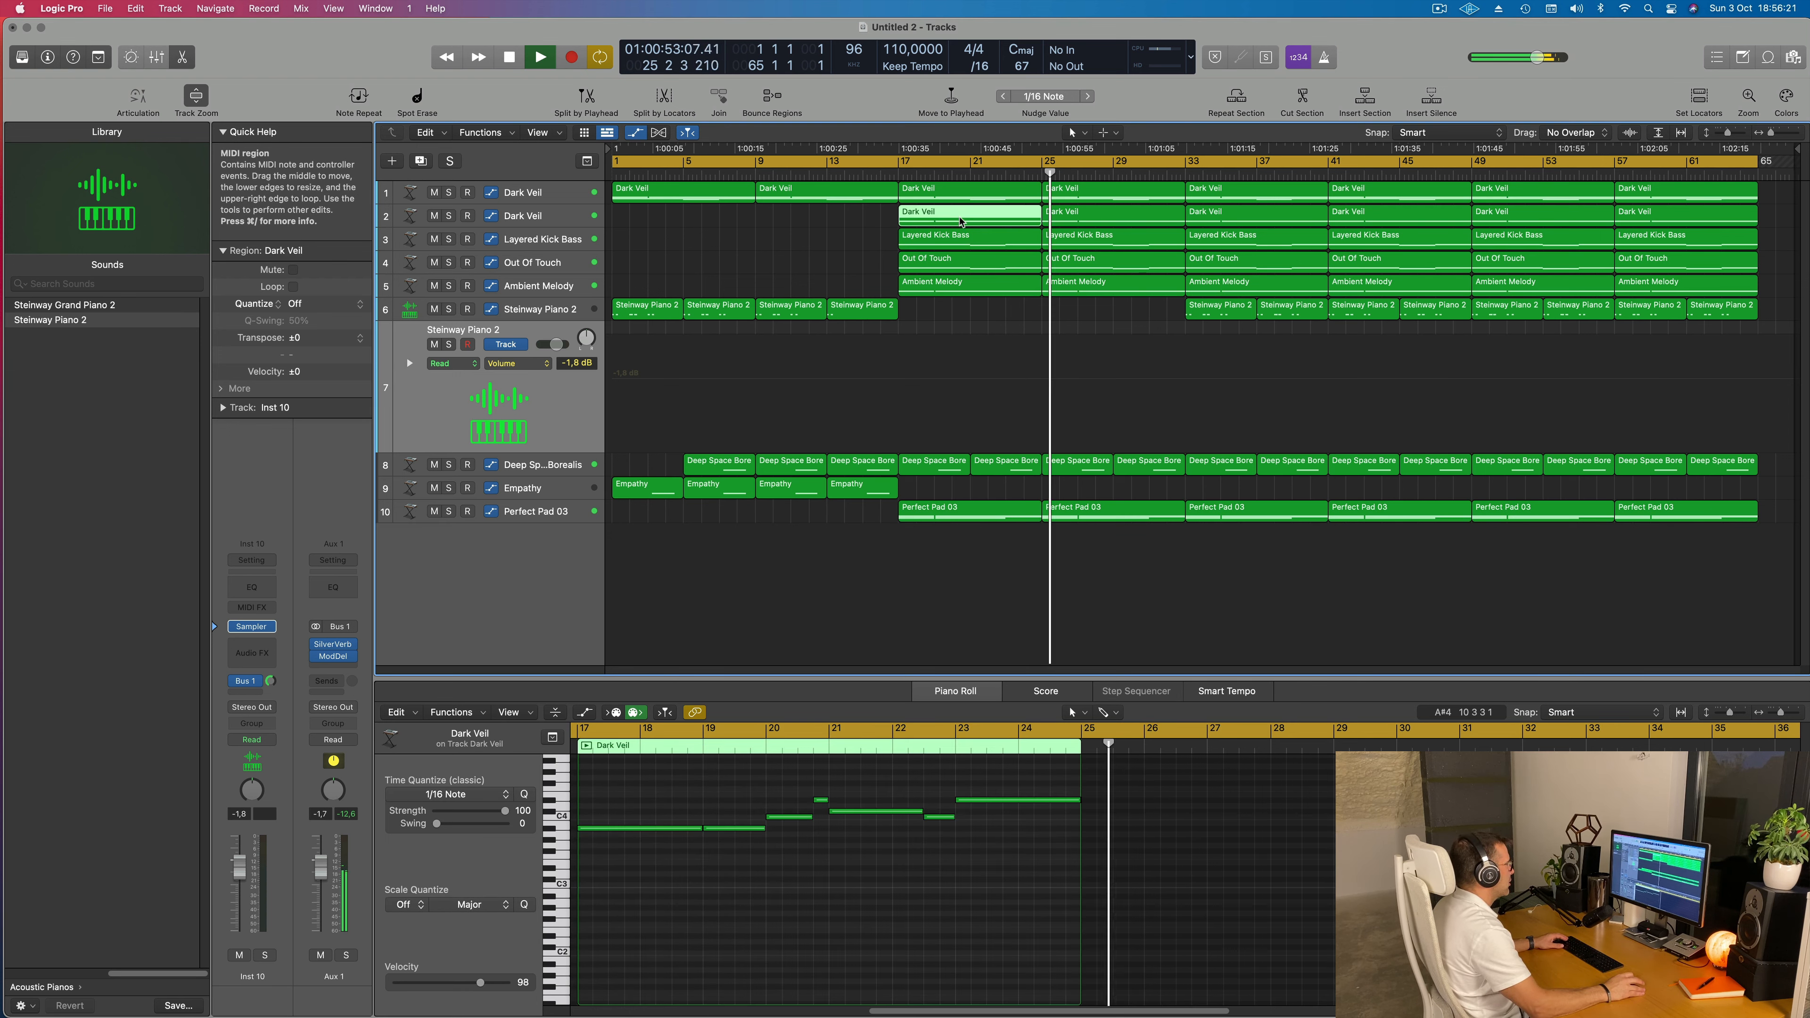
left_click(975, 200)
left_click_drag(974, 200, 975, 399)
left_click(886, 177)
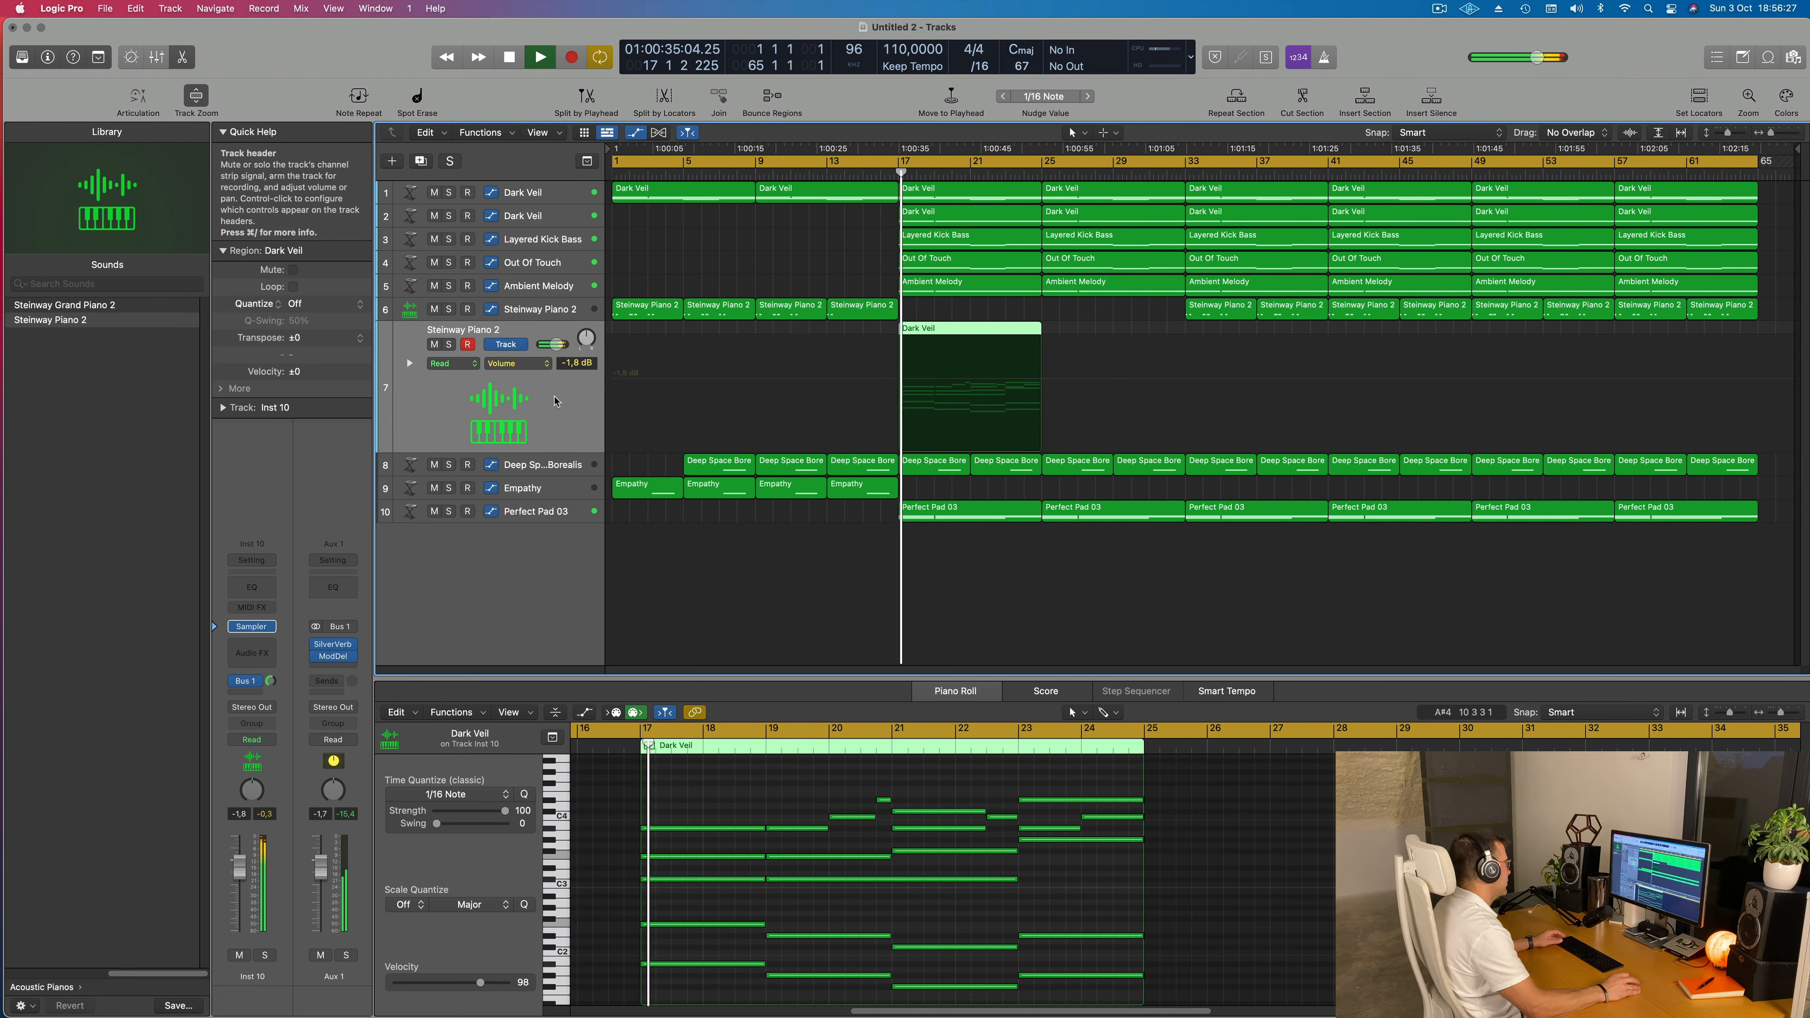
Lower the duplicated Steinway Piano 2 track's volume to -9.4 dB and set the cycle range to bars 17–25
left_click_drag(228, 859, 240, 889)
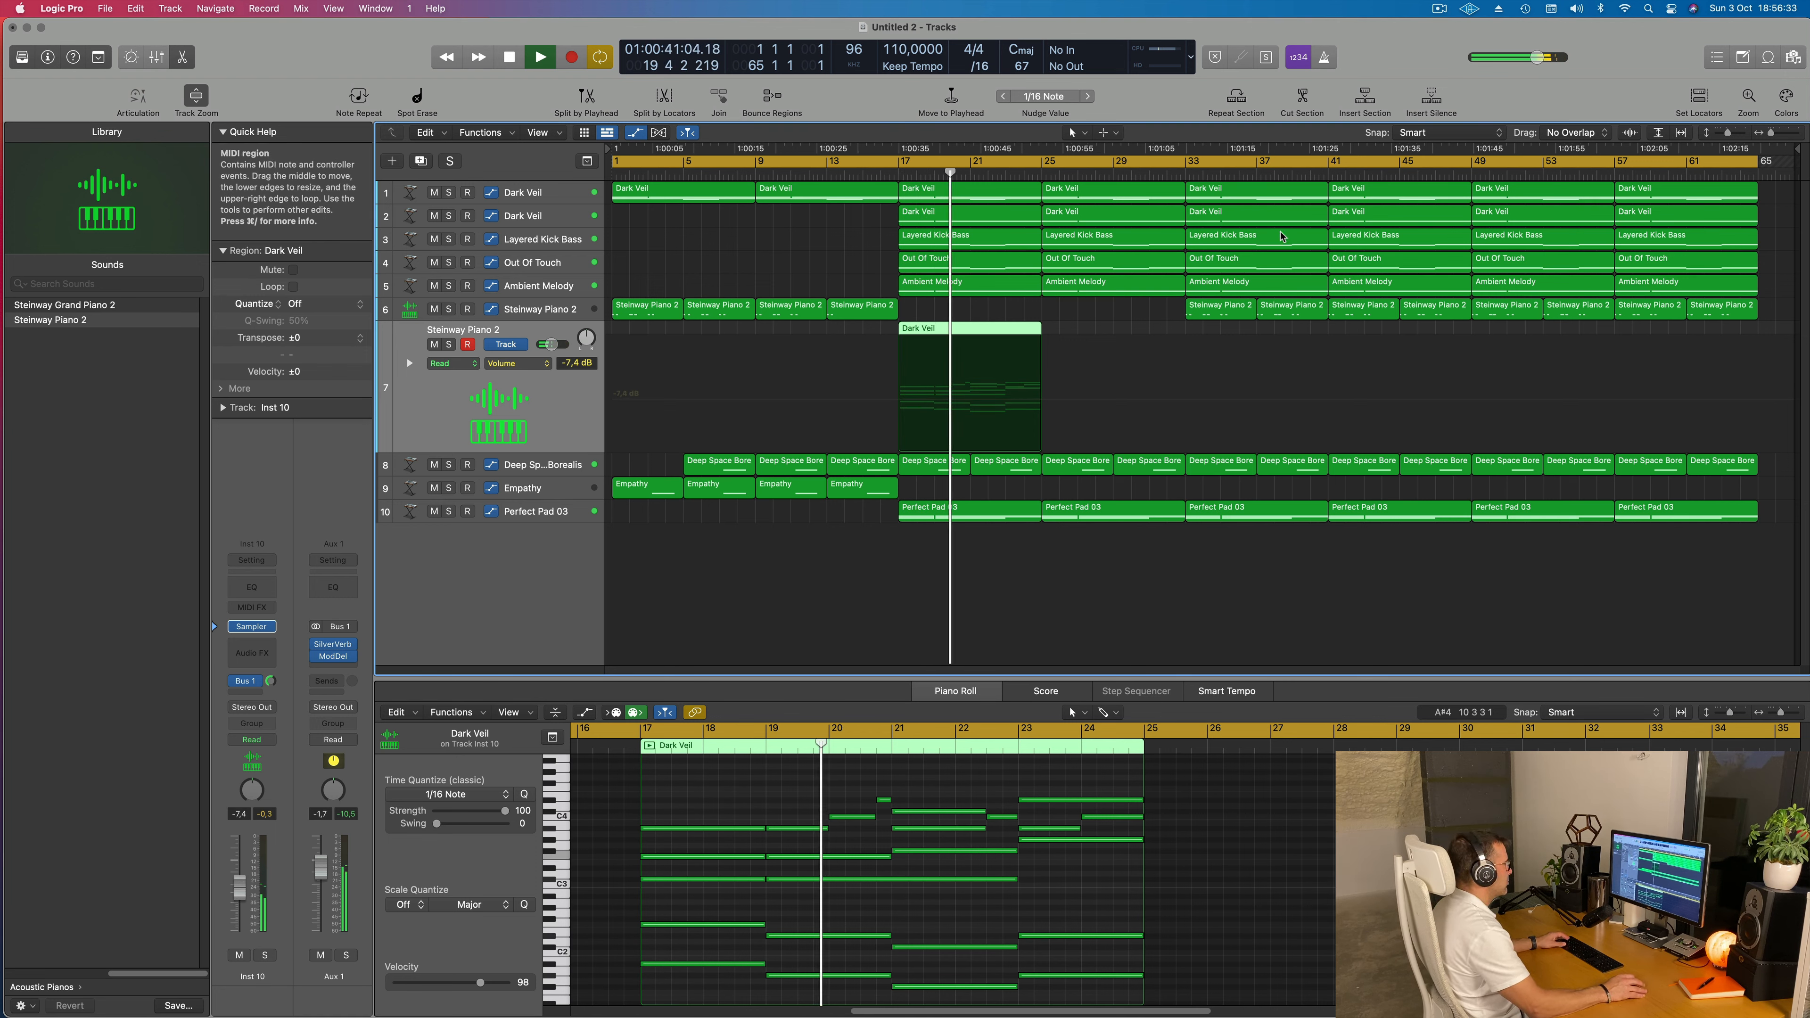
left_click_drag(239, 889, 239, 891)
key("space")
key("space")
left_click_drag(900, 161, 1042, 163)
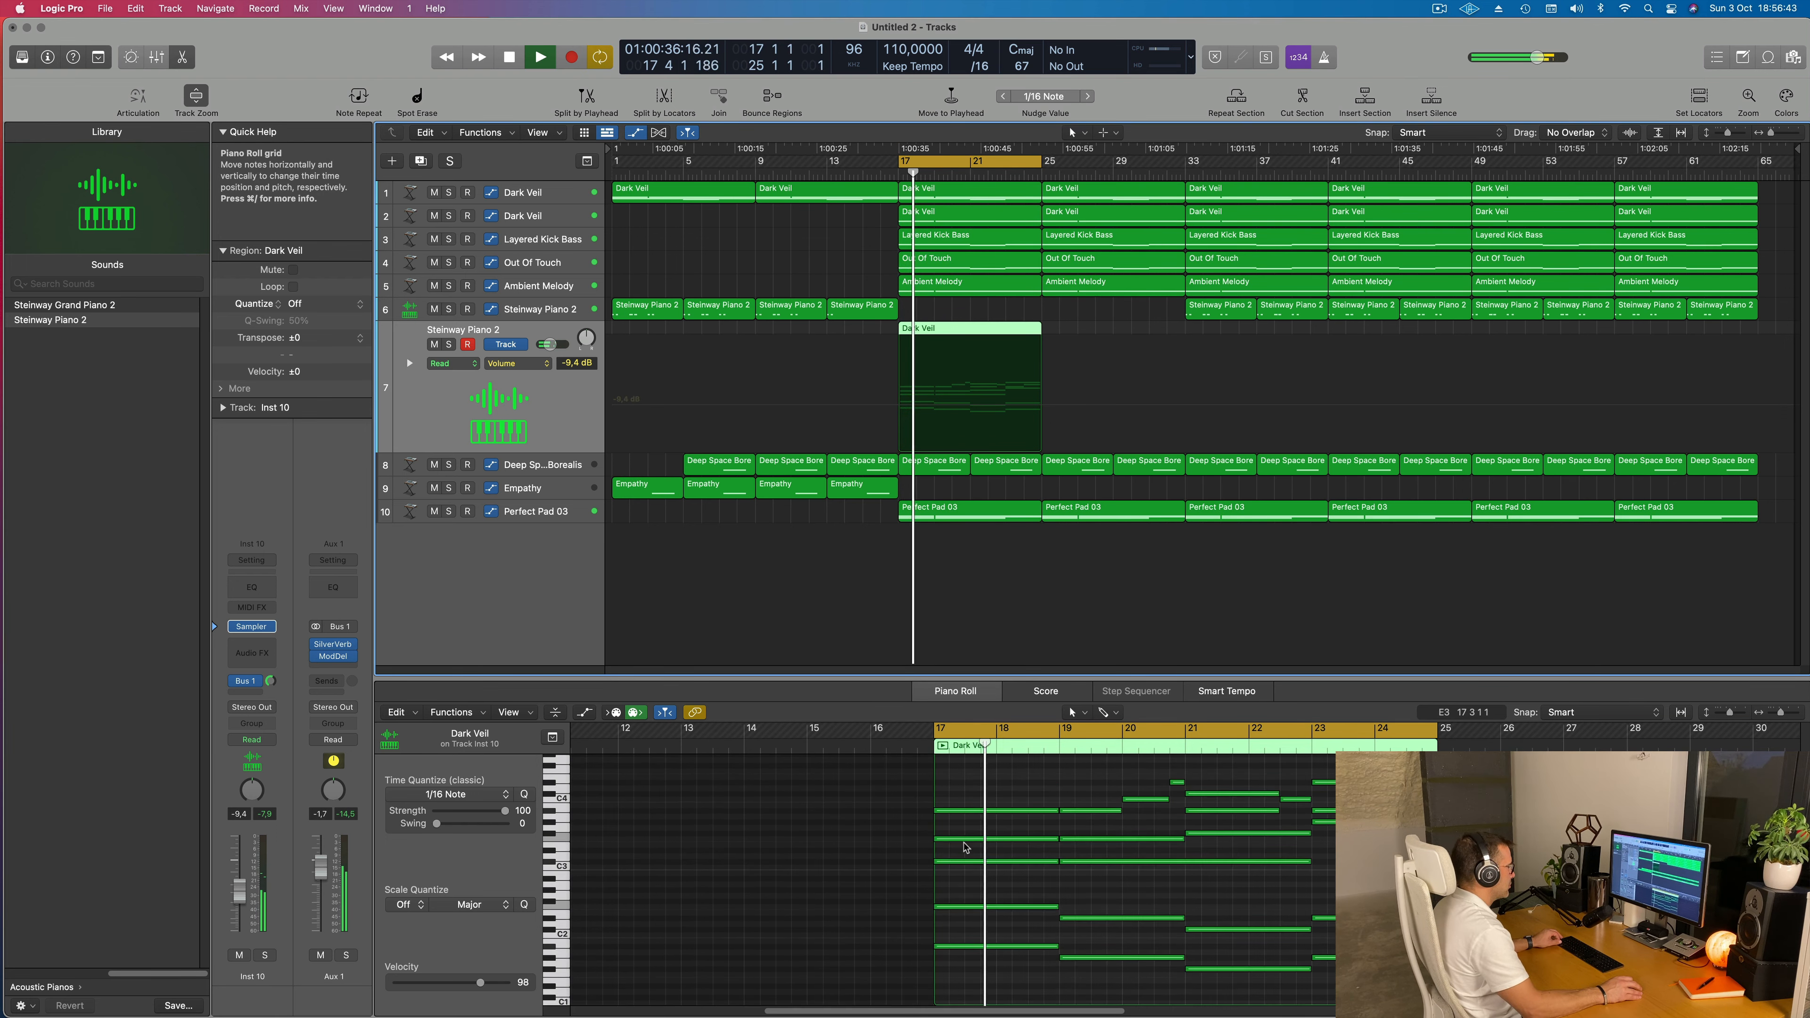
Select the notes of the copied Dark Veil region on the duplicated Steinway Piano 2 track
scroll(964, 846, "up", 3)
scroll(961, 844, "left", 2)
left_click_drag(995, 829, 1319, 927)
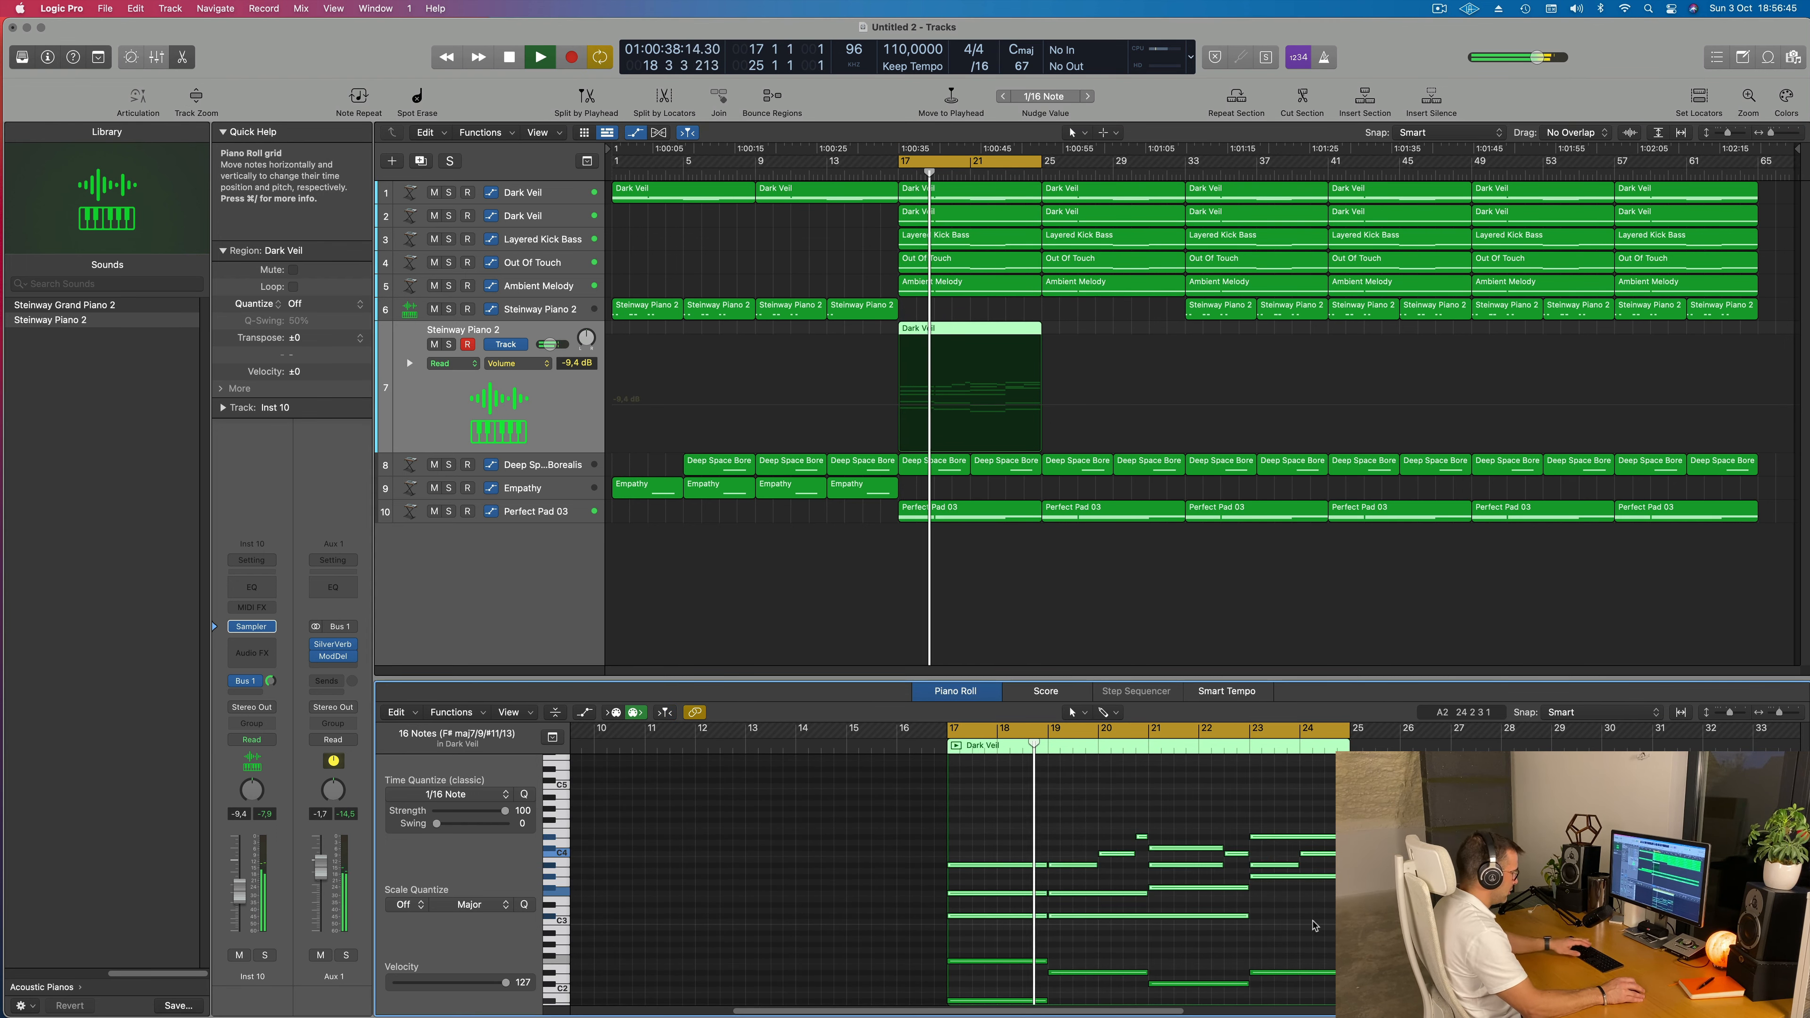
Raise the Cutoff automation on the first Dark Veil track to 100% from bar 17 onwards
left_click(523, 193)
left_click_drag(898, 285, 899, 198)
key("Return")
left_click(903, 311)
key("Return")
key("Return")
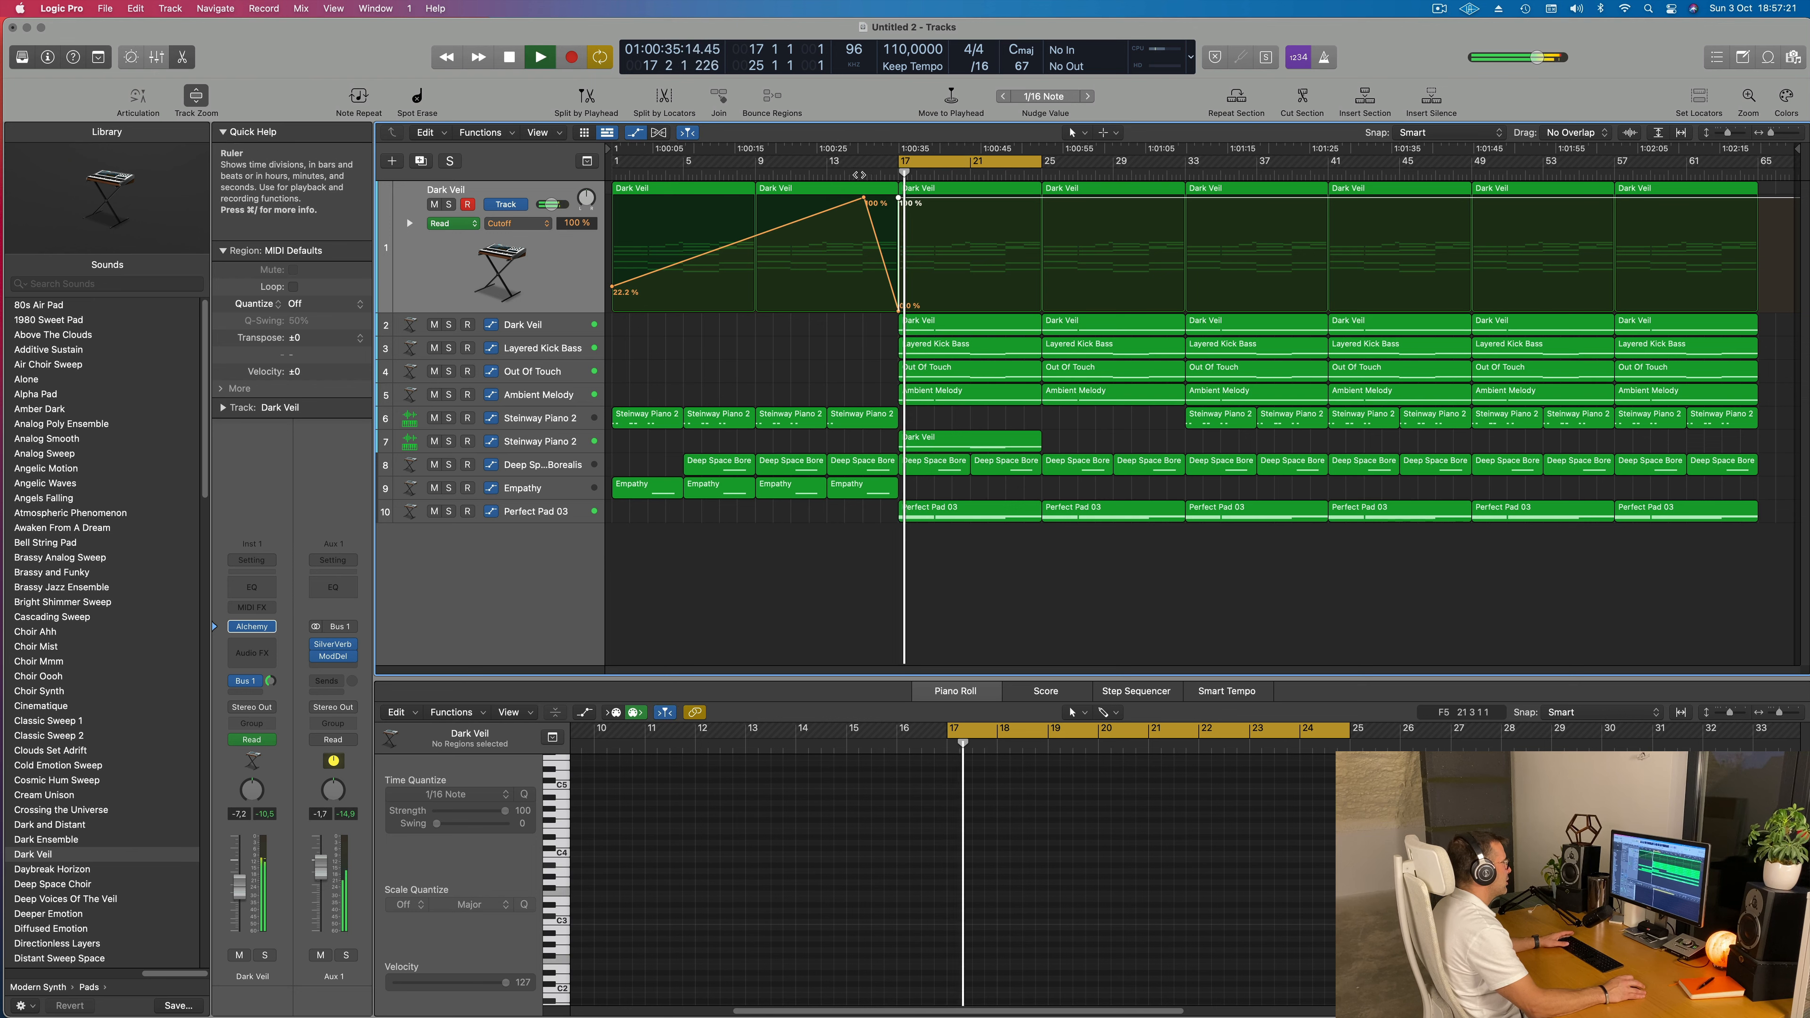
Shift the first Dark Veil track's 0% Cutoff point slightly earlier, to just before bar 17
left_click(858, 174)
left_click_drag(899, 311, 897, 310)
scroll(884, 319, "up", 8)
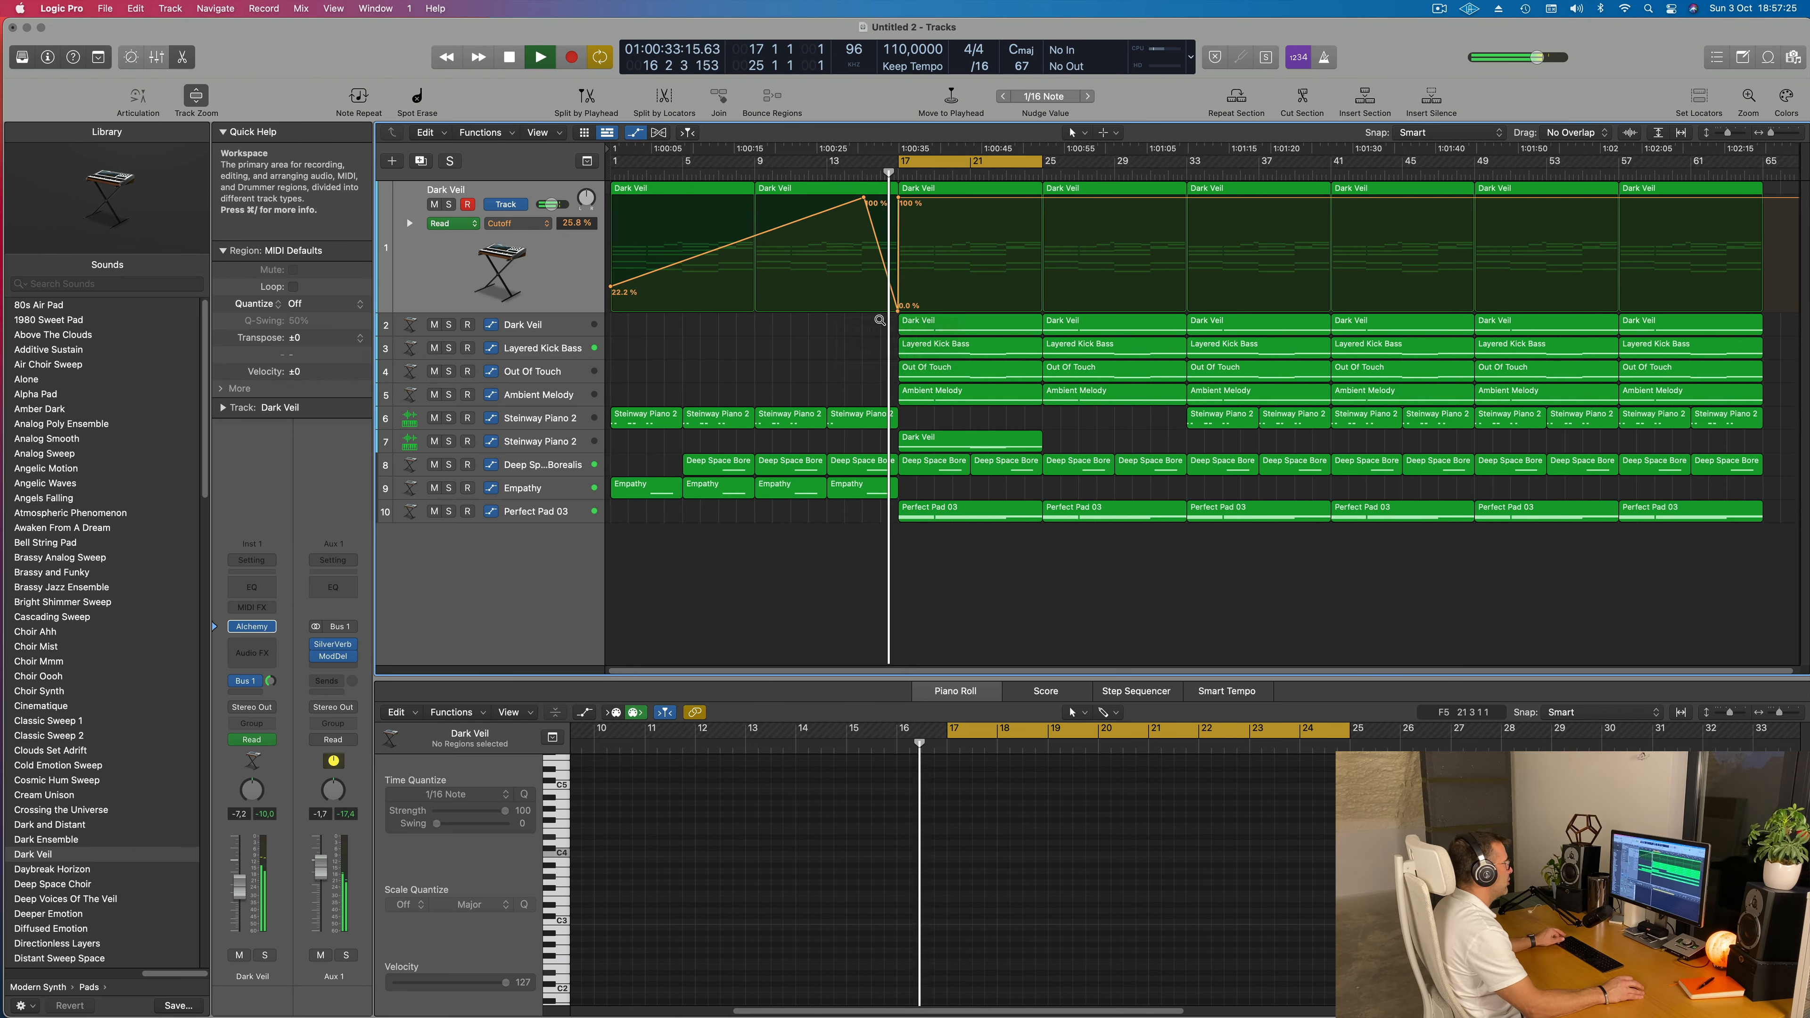
scroll(882, 318, "down", 10)
Repeat the Dark Veil region on the second Steinway Piano 2 track once to bar 33 and duplicate the first Steinway Piano 2 track
left_click(970, 442)
key("super+r")
left_click(485, 312)
key("super+d")
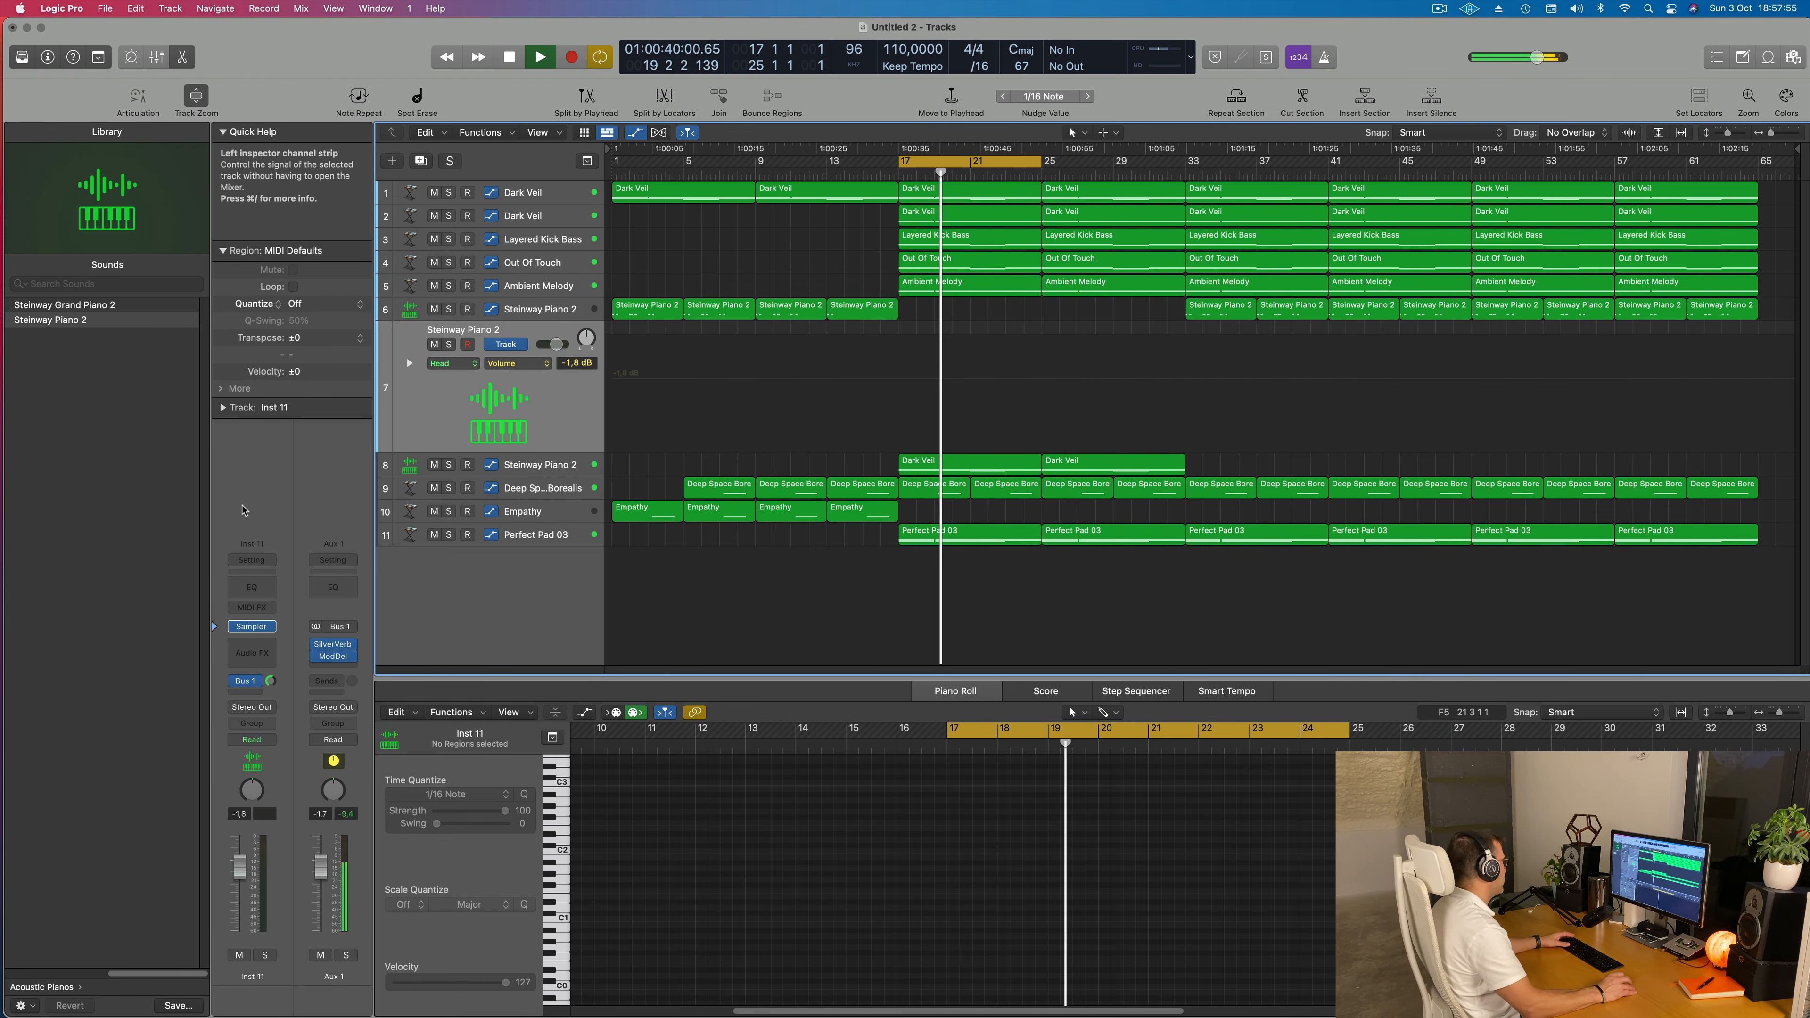
Restart playback, open Musical Typing for the empty Steinway Piano 2 track and raise its octave to C5
key("space")
key("space")
key("super+k")
left_click(1367, 300)
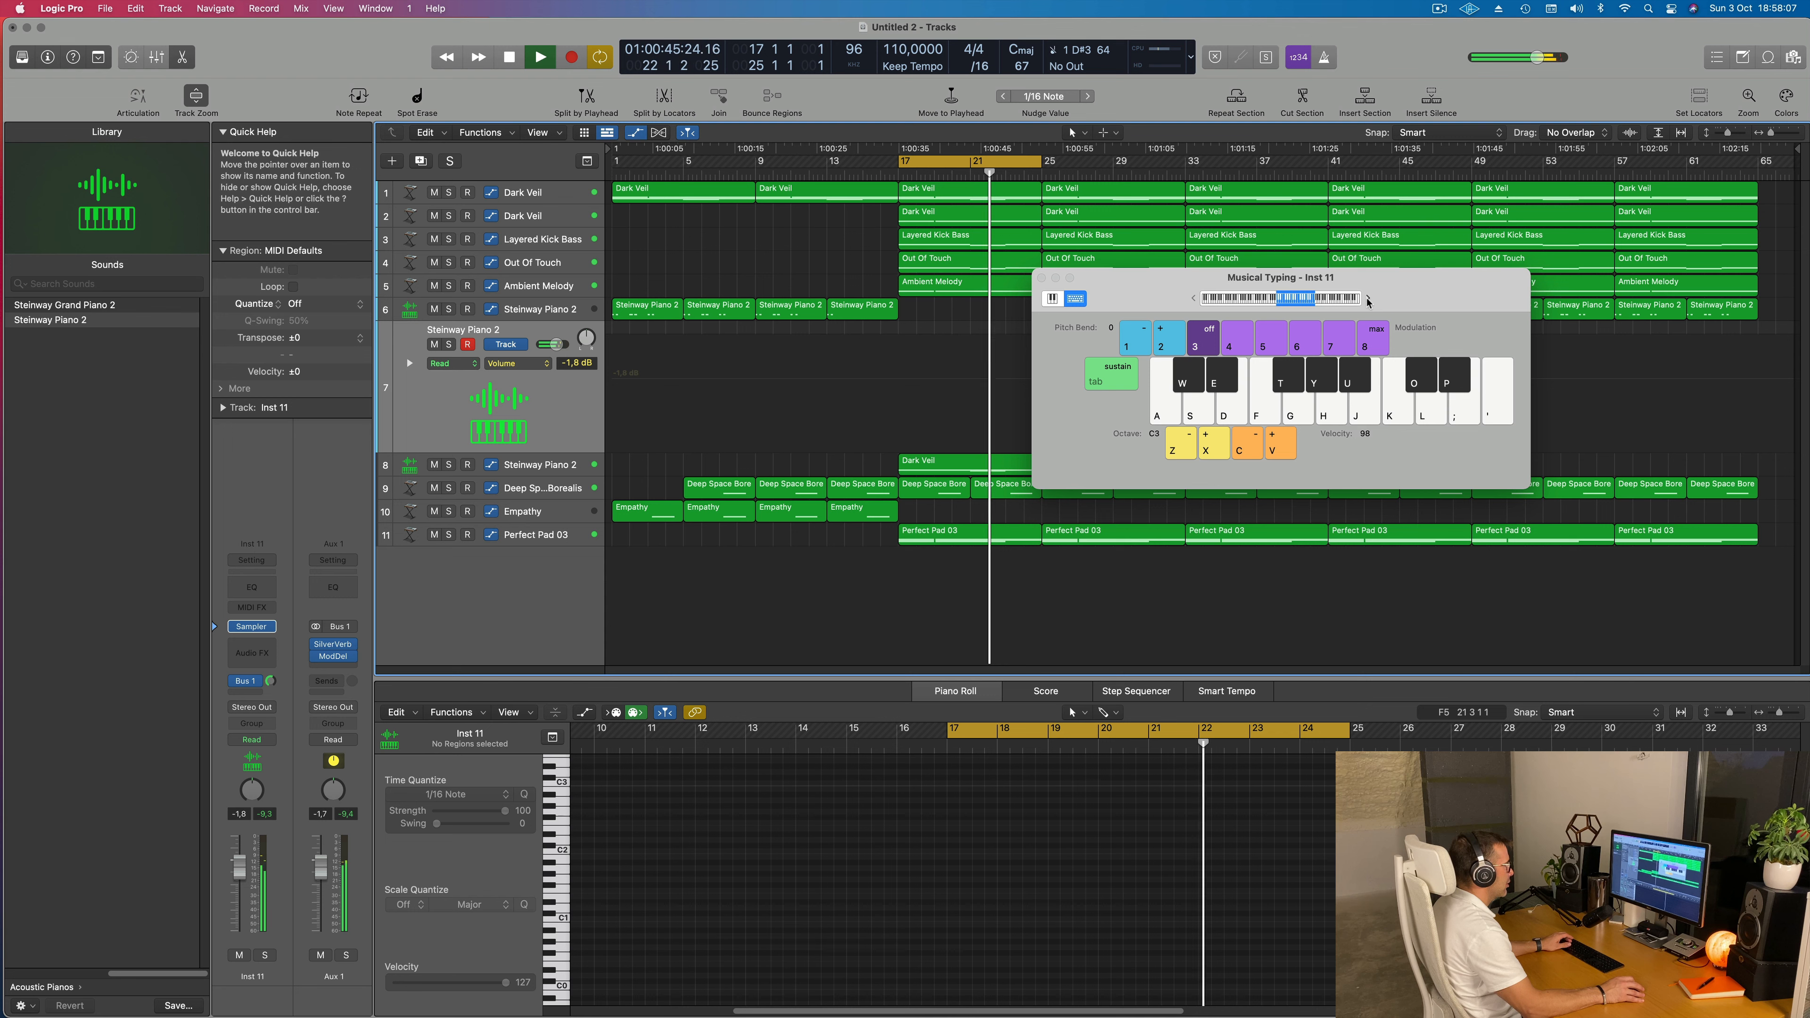
left_click(1369, 300)
Try out piano melody notes in octave C5 over the cycled section
key("w")
key("e")
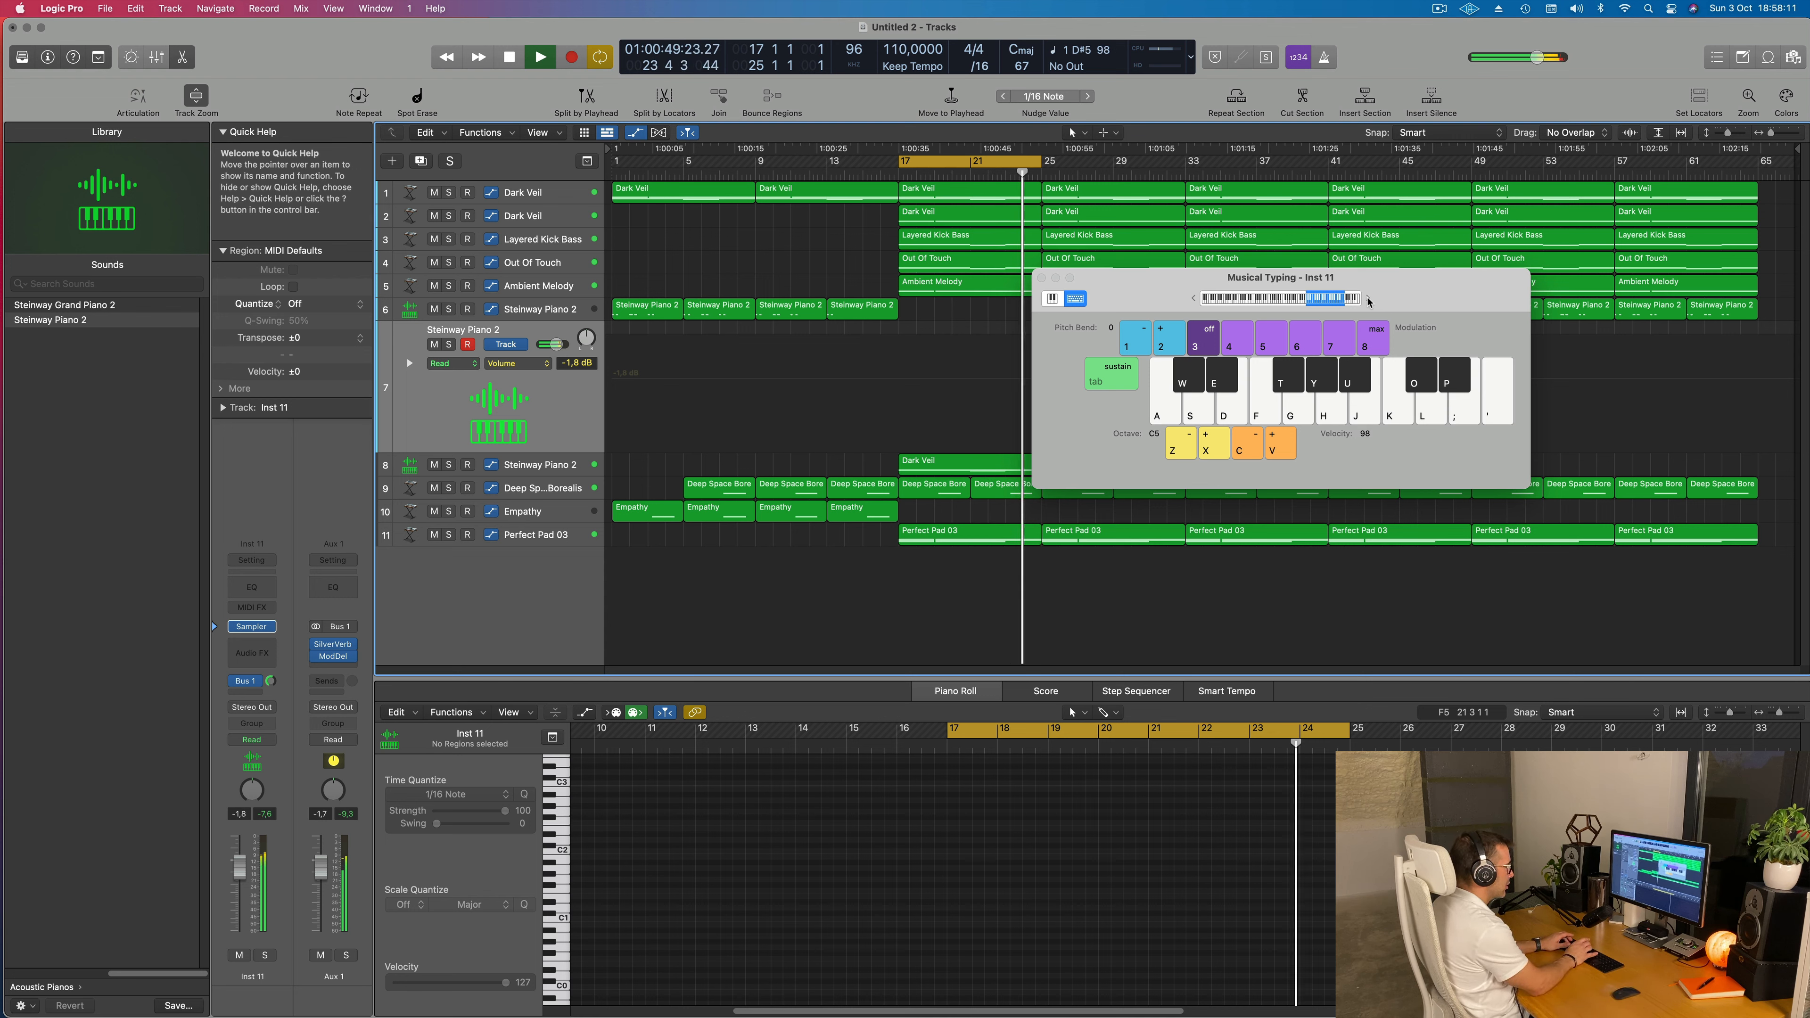
key("p")
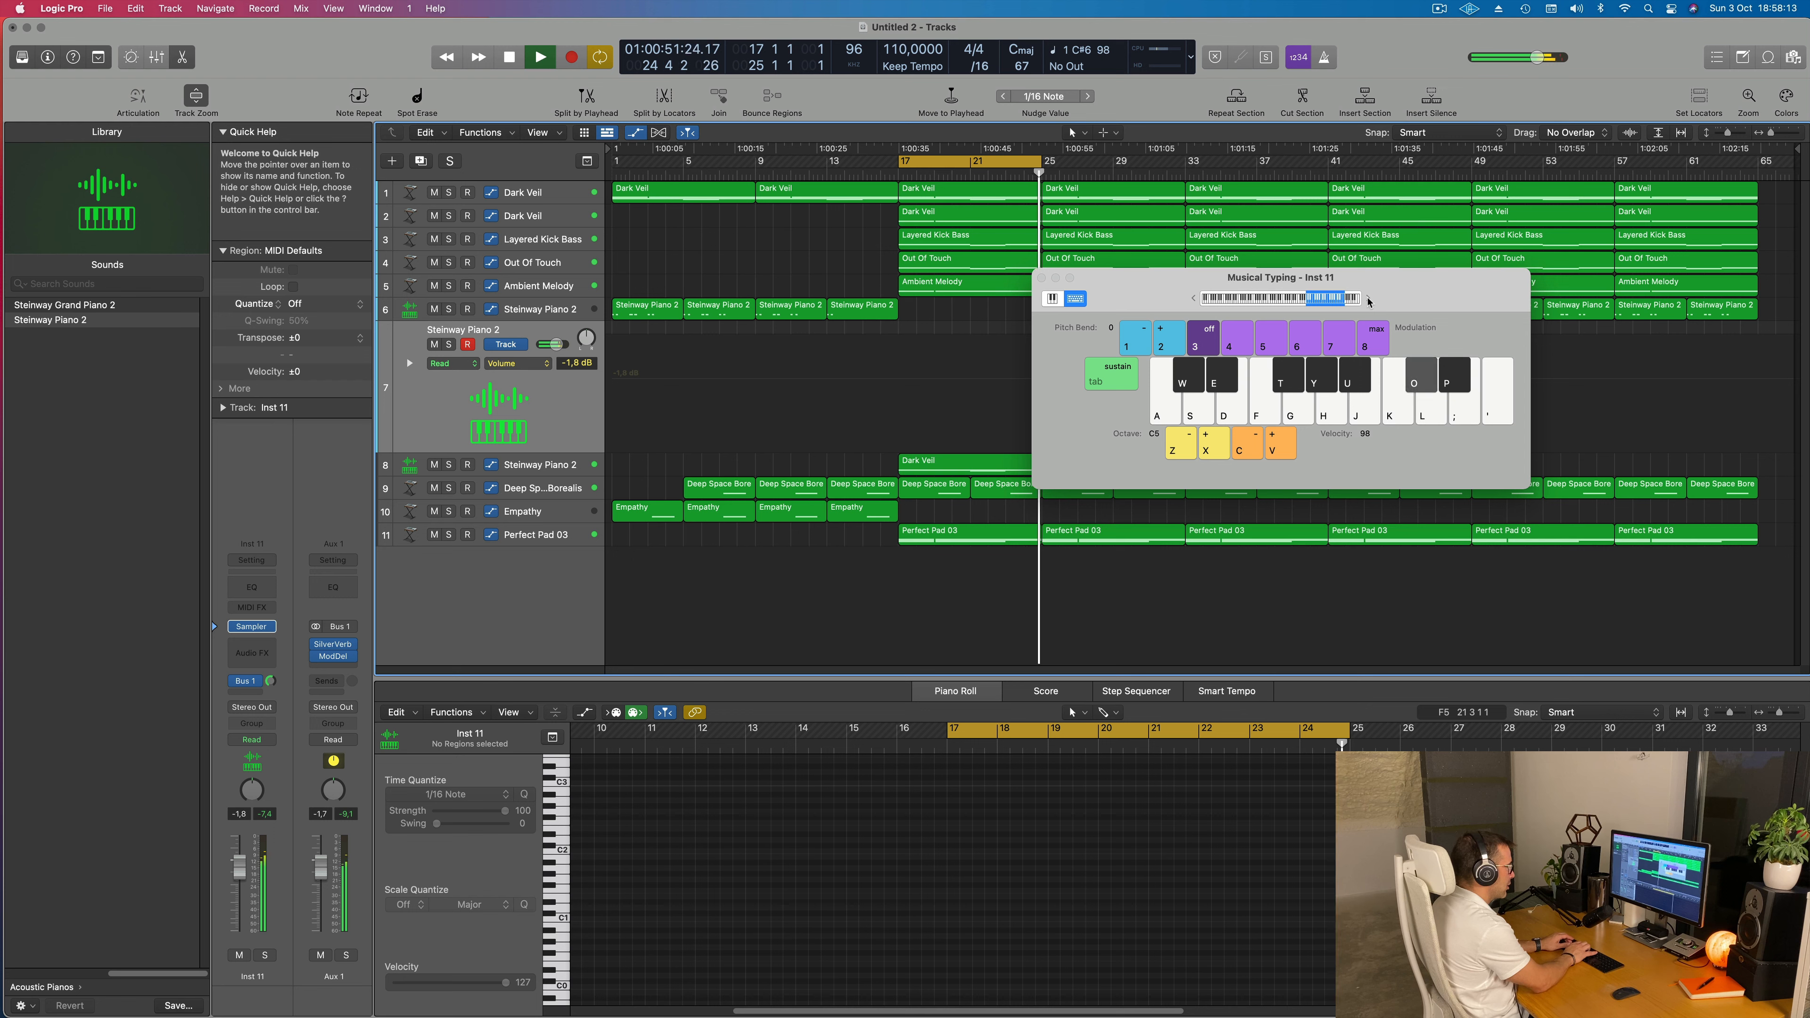
key("t")
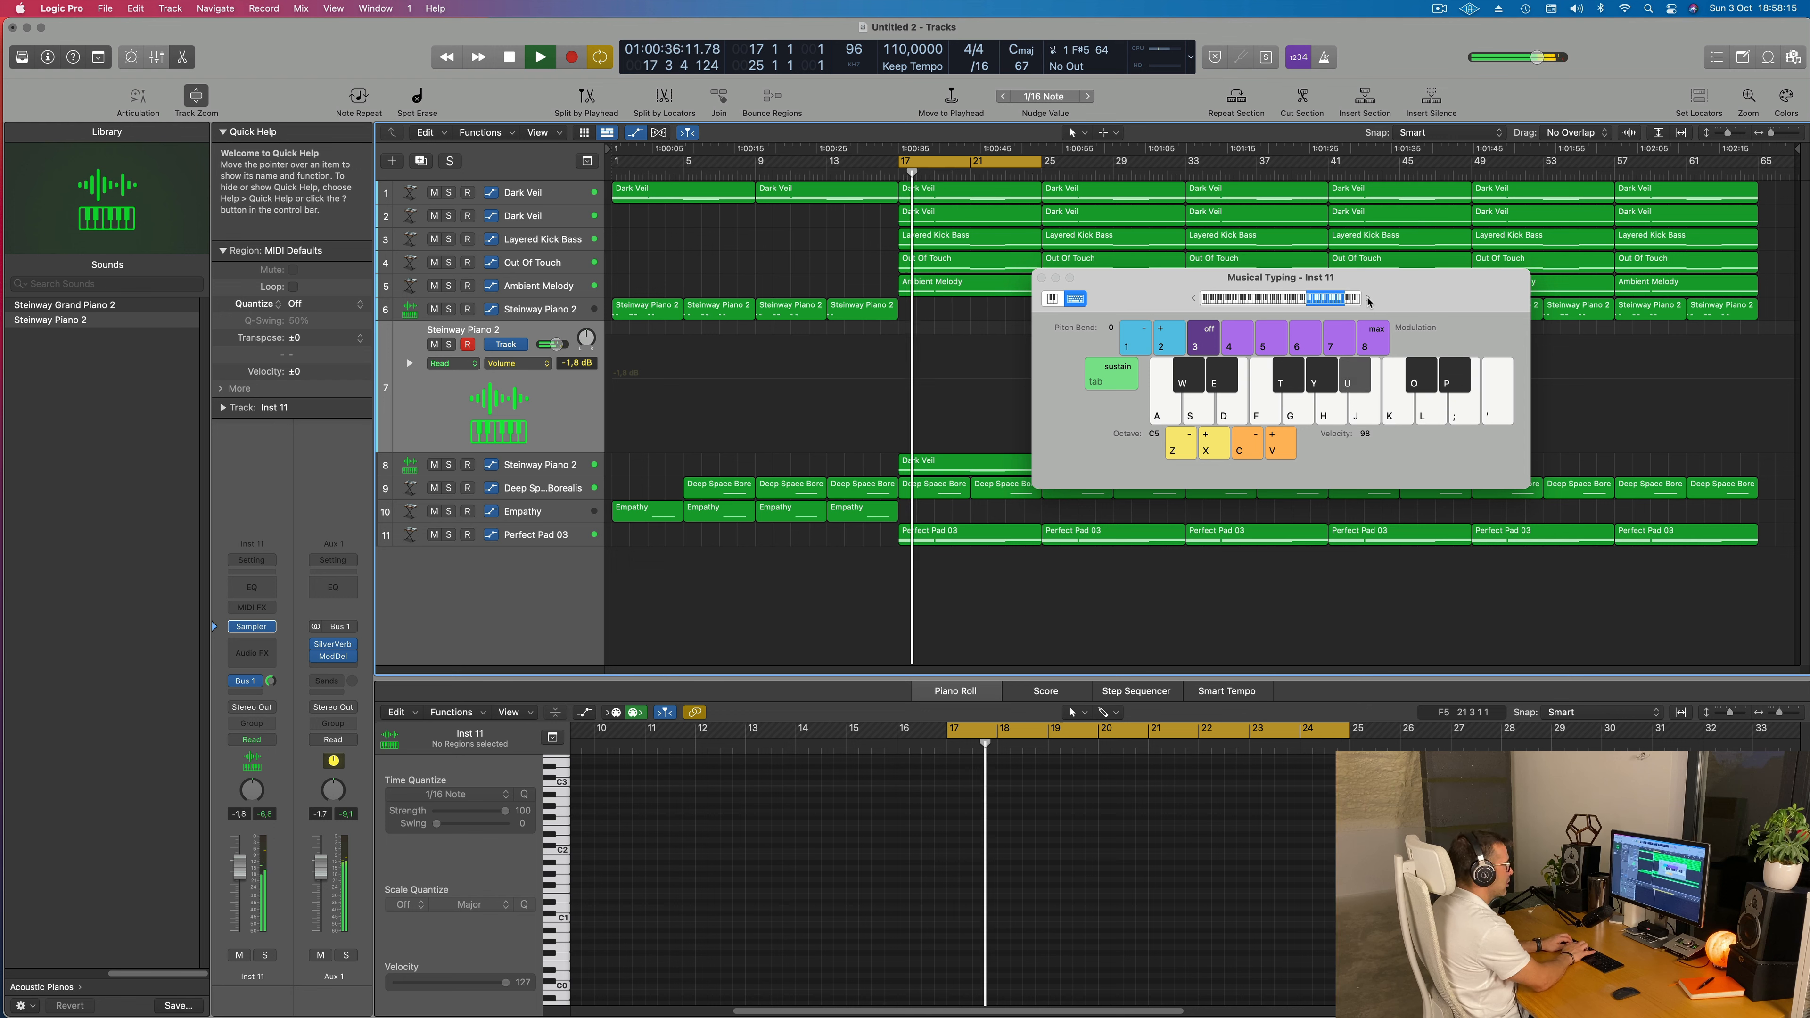
key("w")
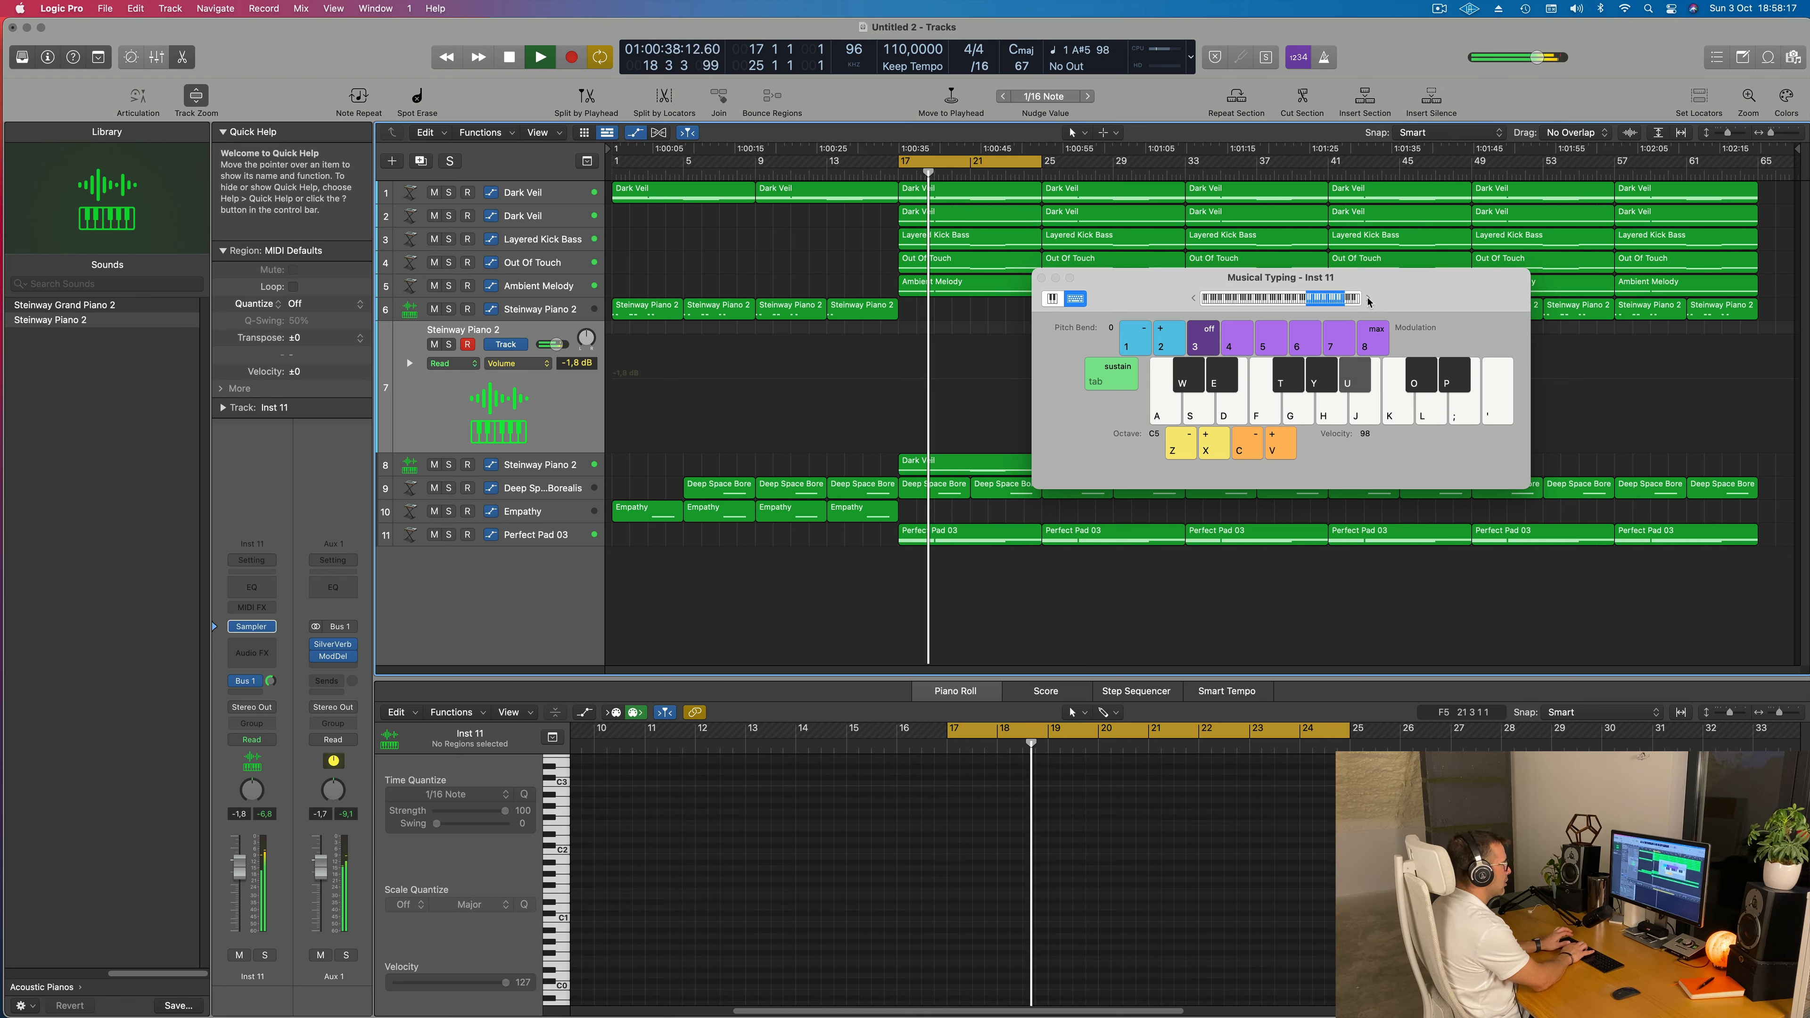
key("e")
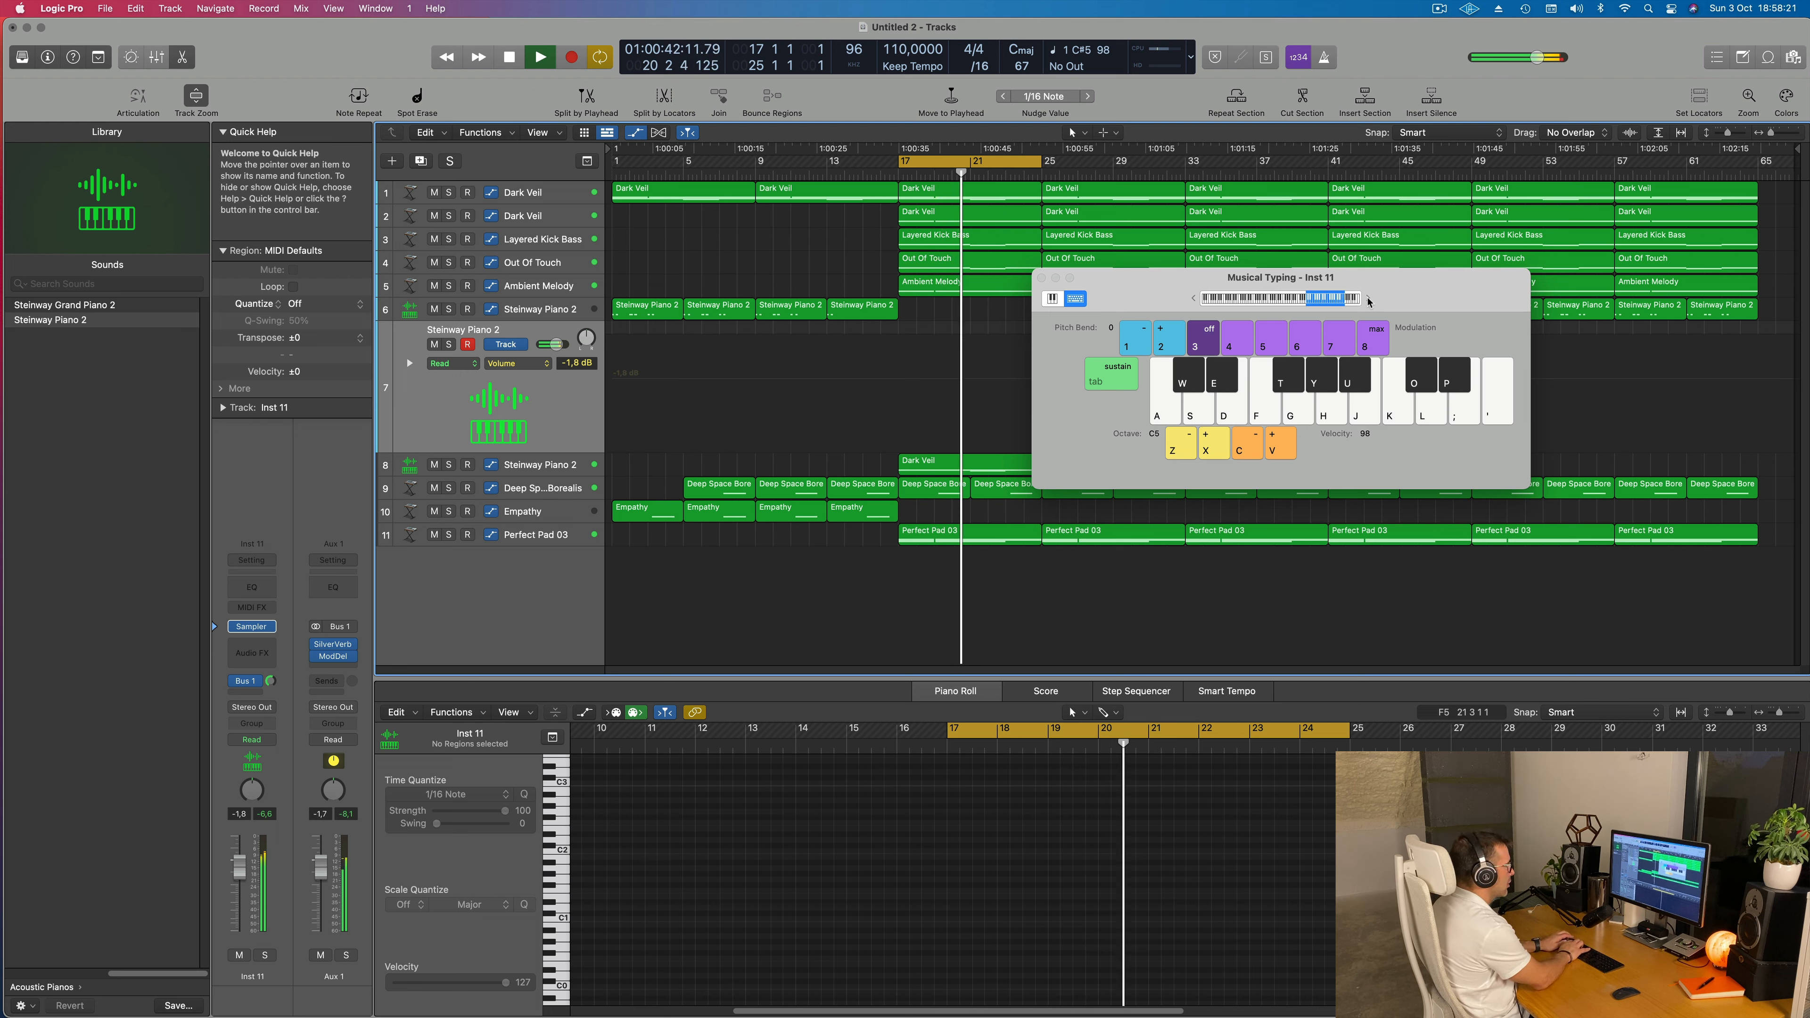
key("w")
key("w")
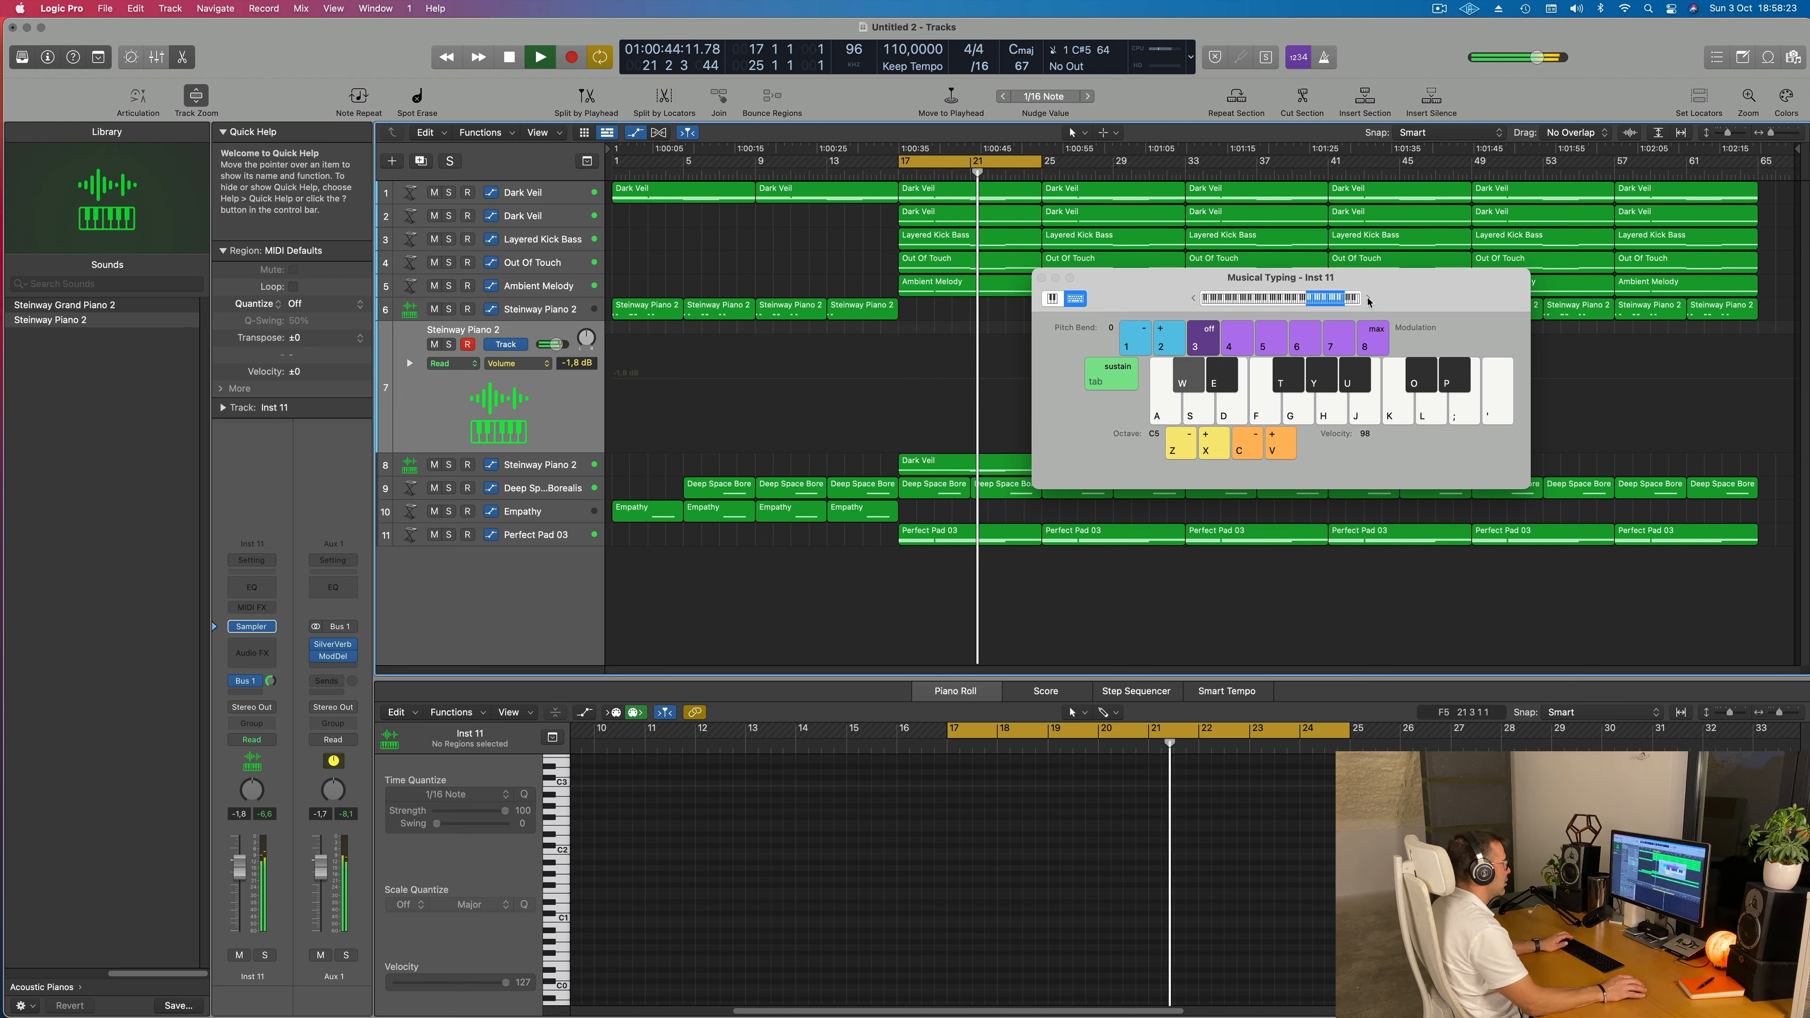
key("w")
Lower the Musical Typing octave to C4 and try out melody notes over the cycle
left_click(1195, 300)
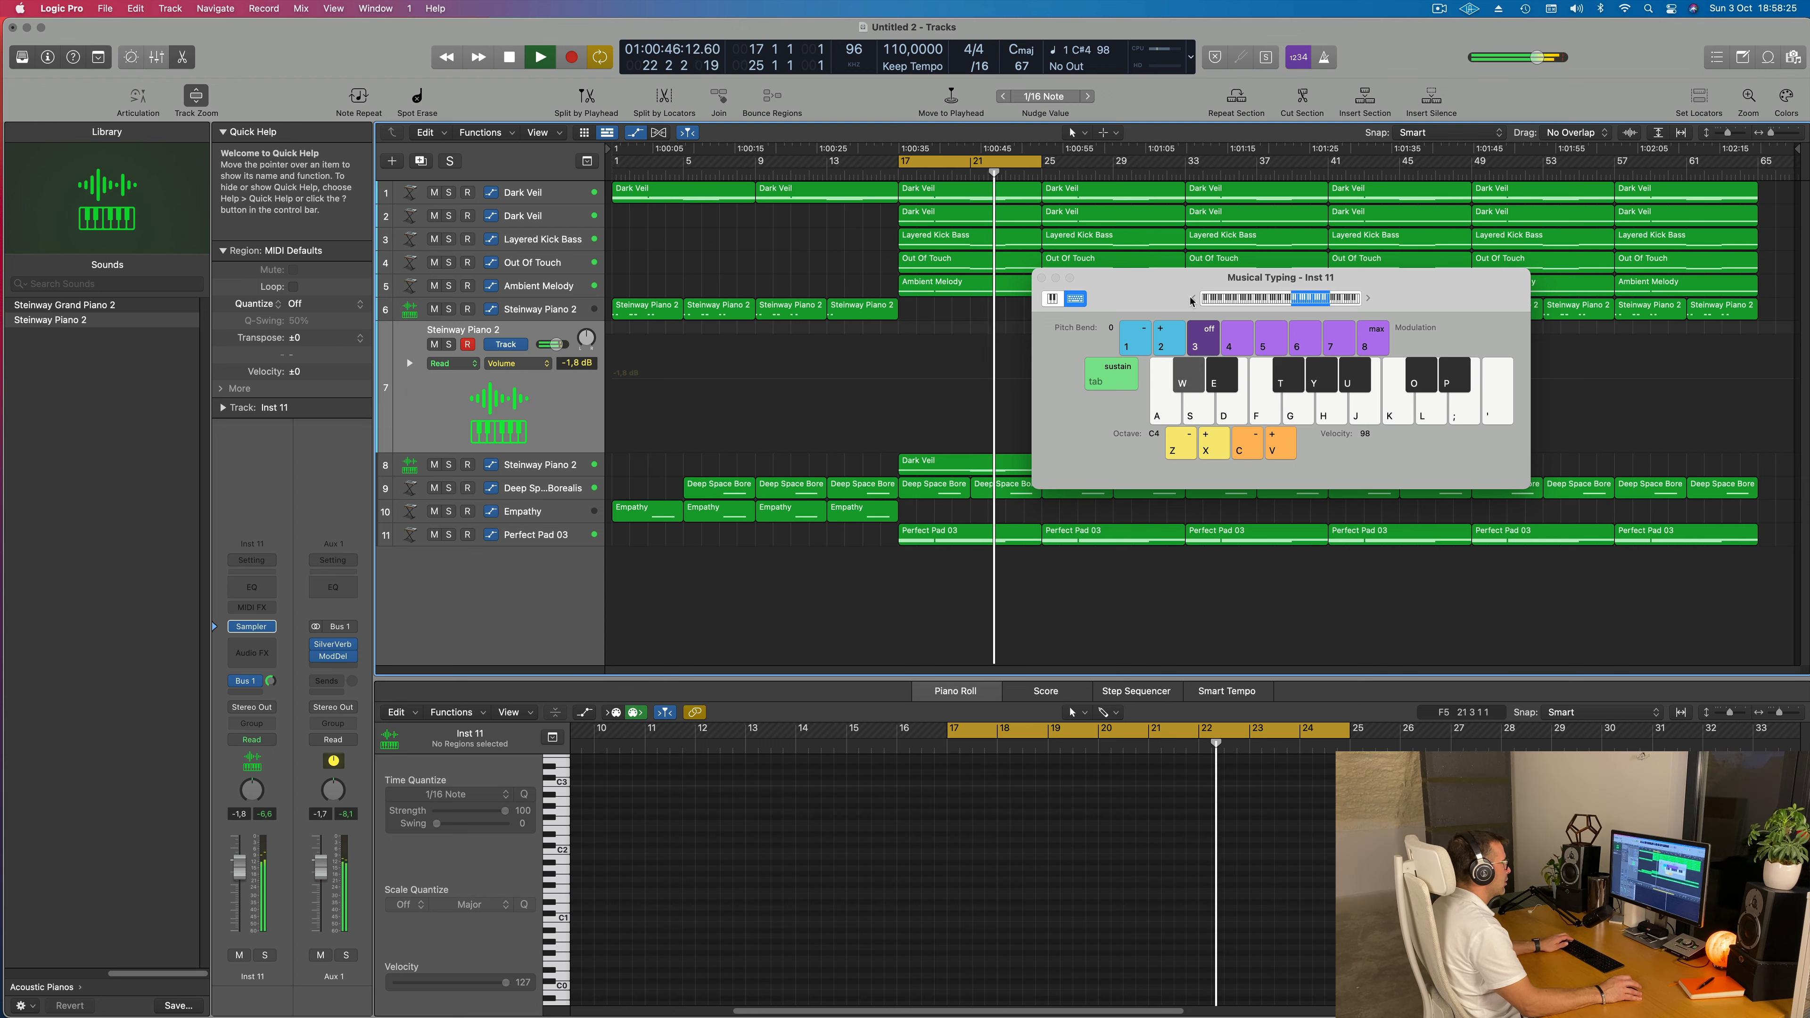
key("e")
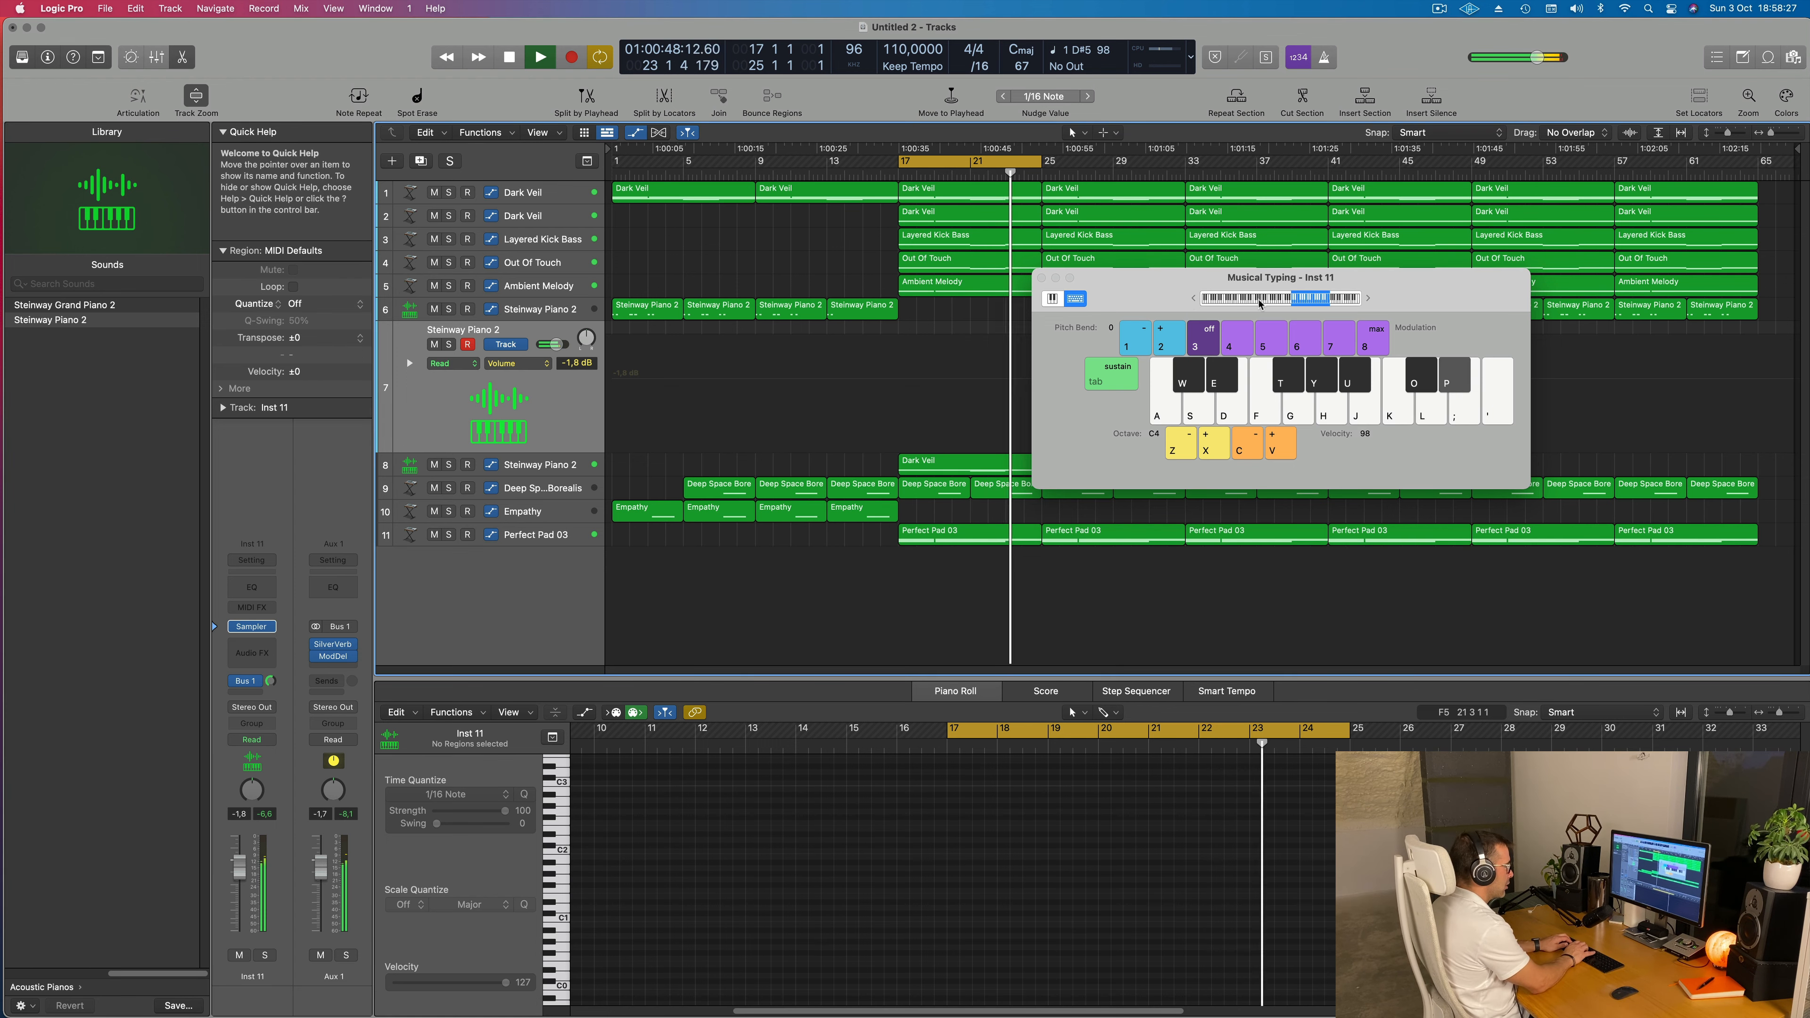
key("i")
key("o")
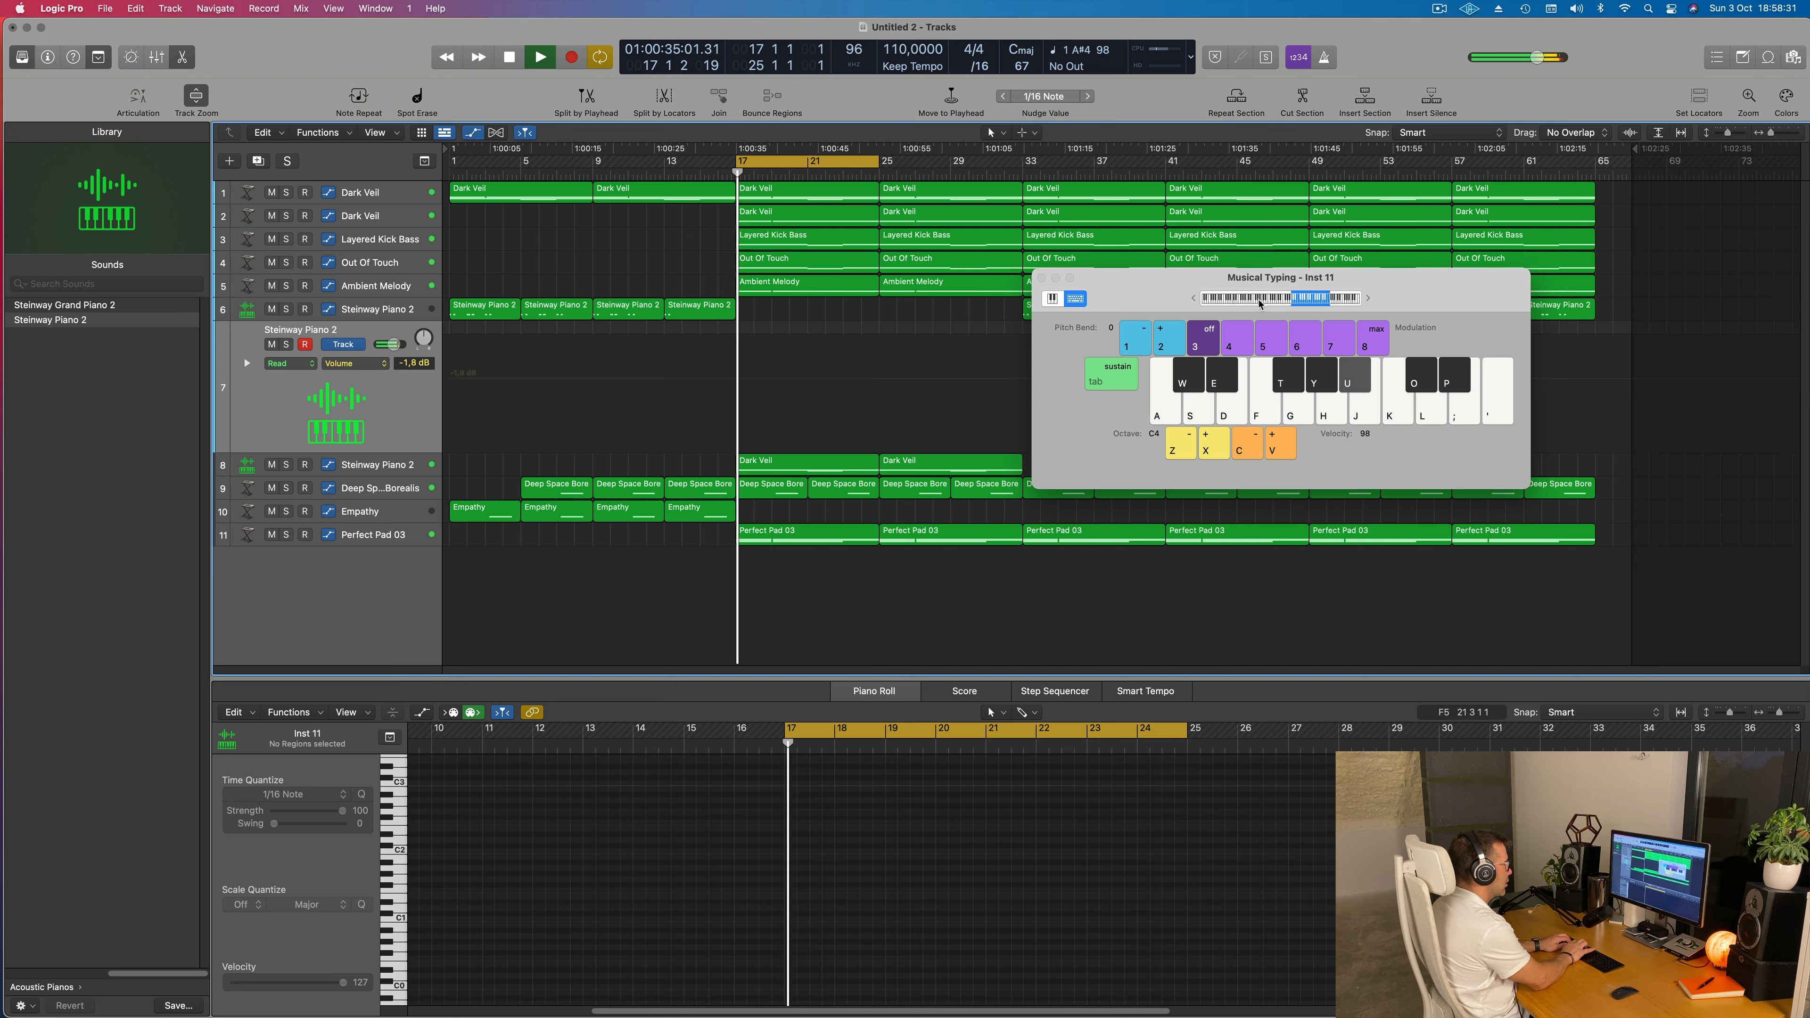
Record a first melody take on the empty Steinway Piano 2 track over cycled bars 17 to 25, centred on C#5 and A#4
key("r")
key("o")
key("u")
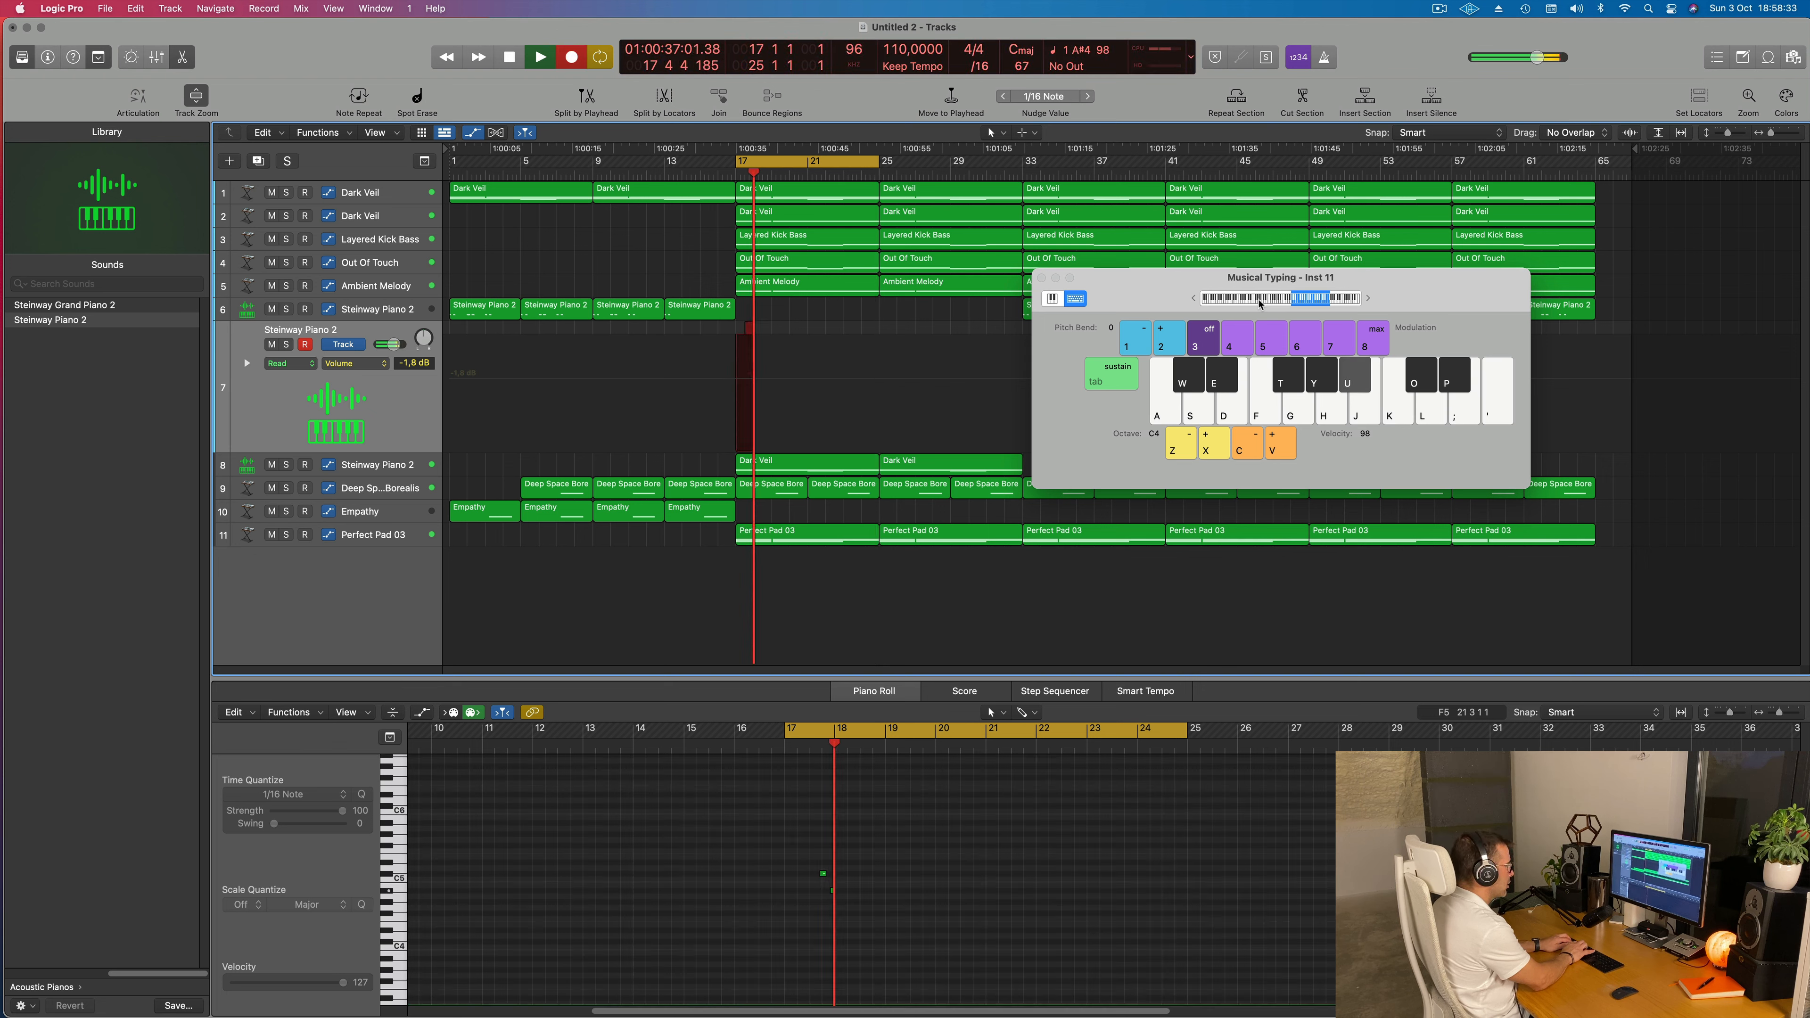
key("o")
key("u")
key("o")
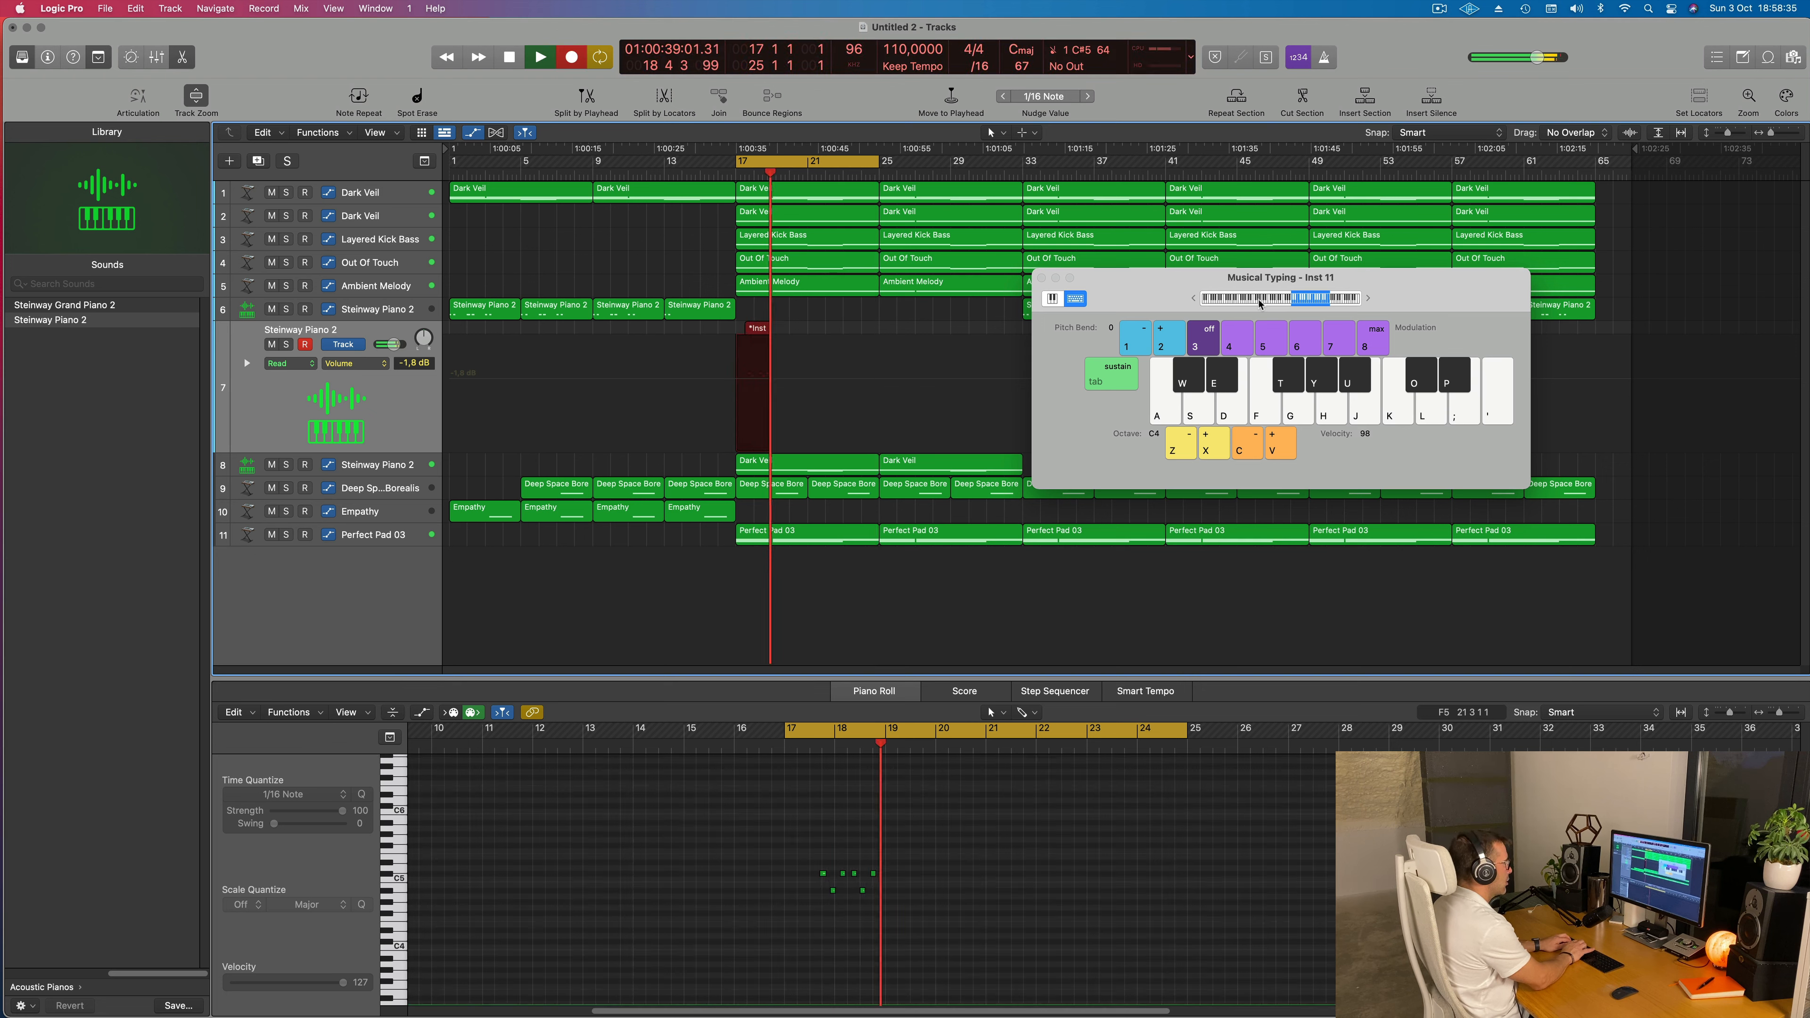
key("o")
key("u")
key("o")
key("o")
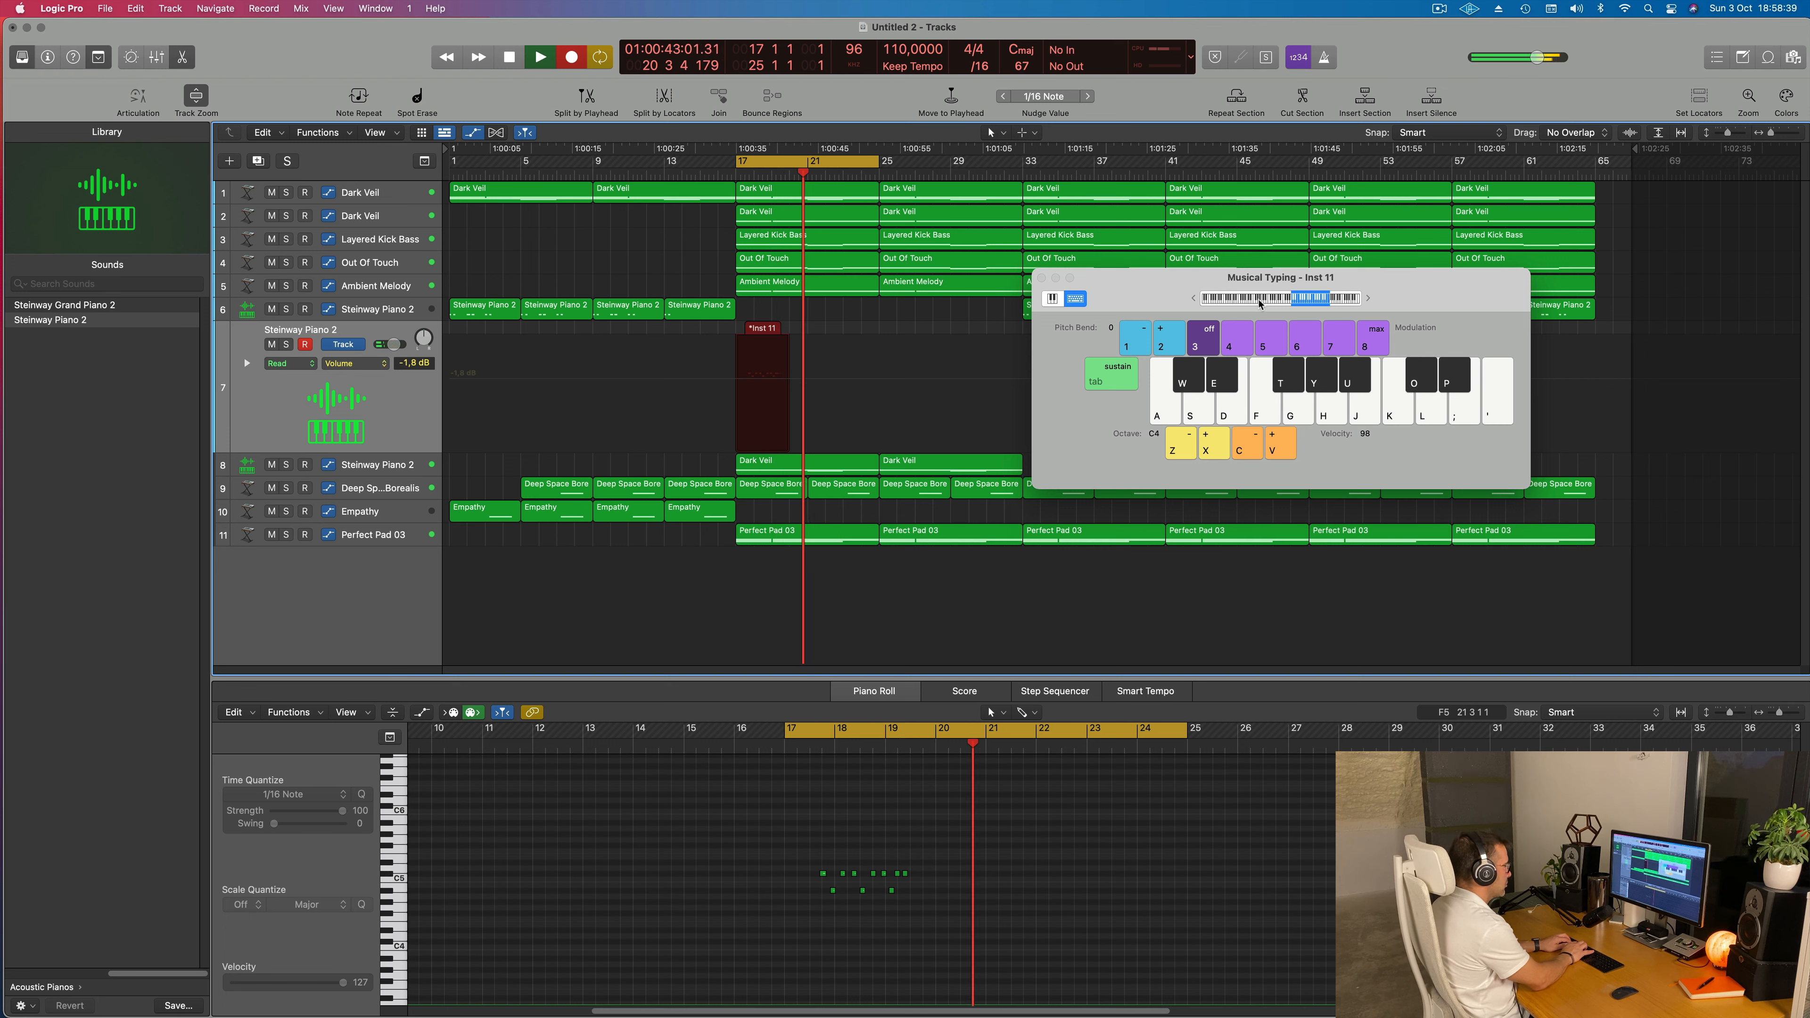
key("o")
key("u")
key("o")
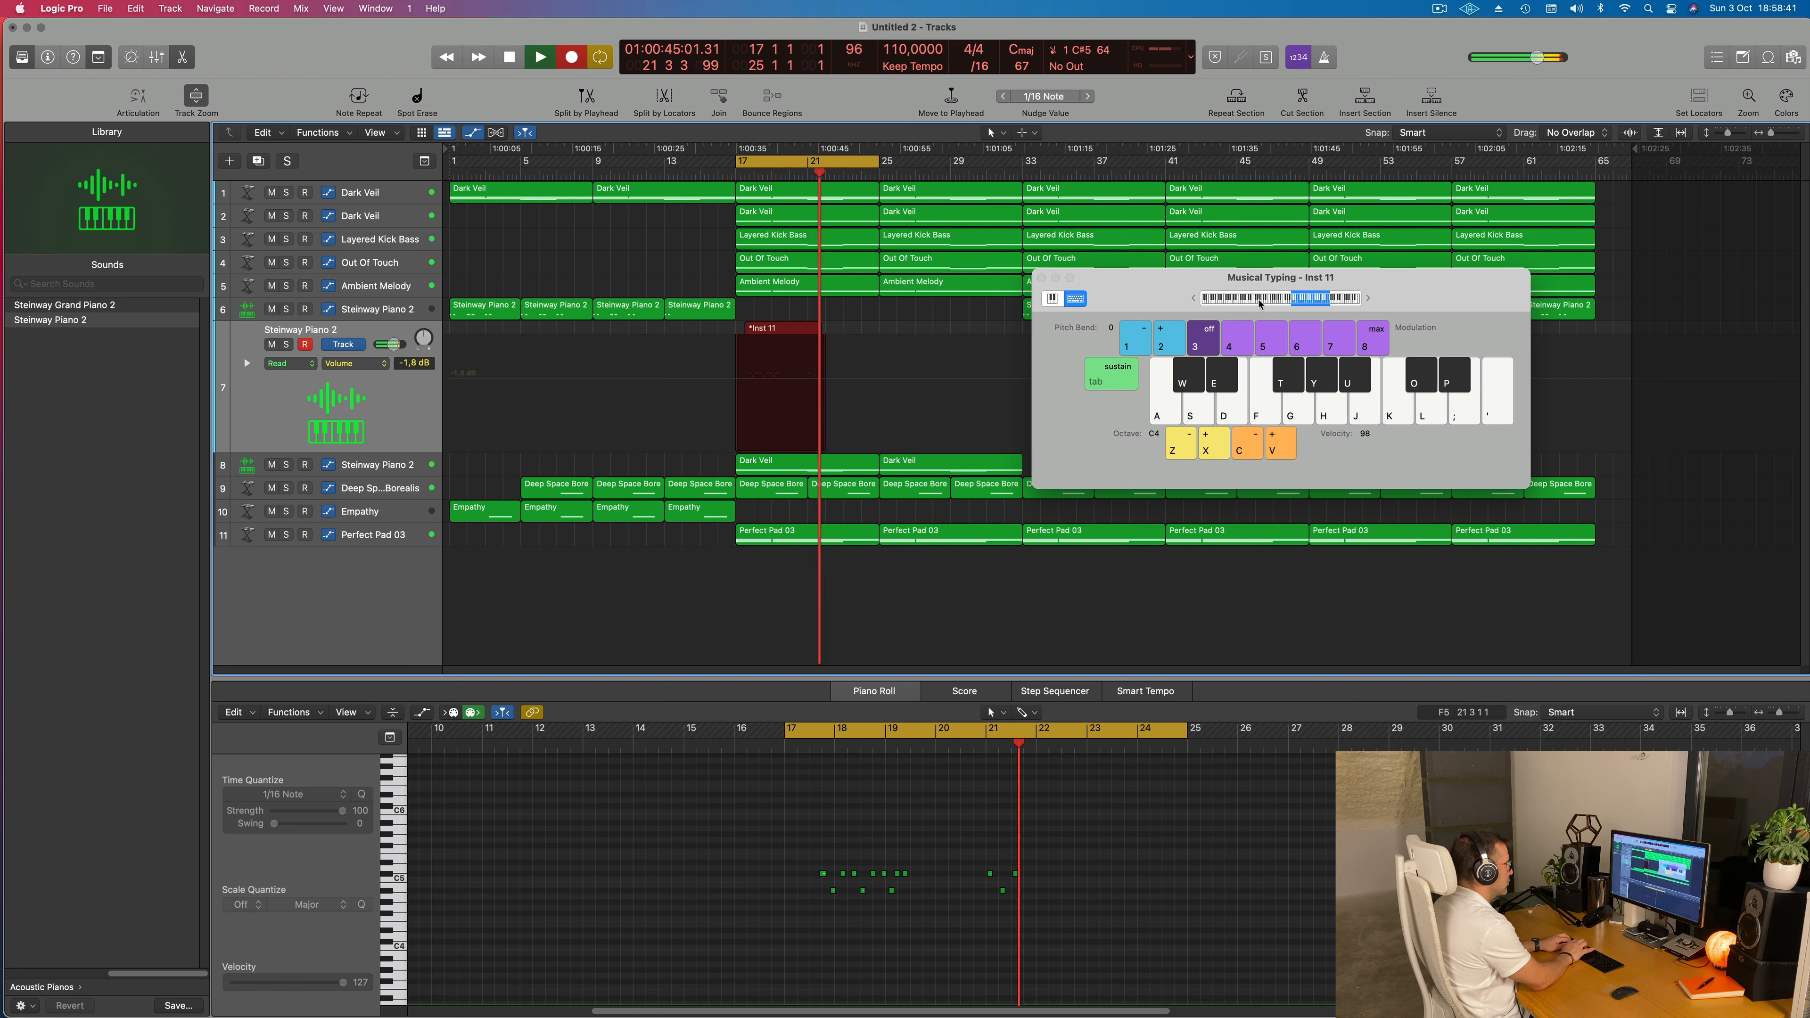
key("o")
key("u")
key("e")
key("f")
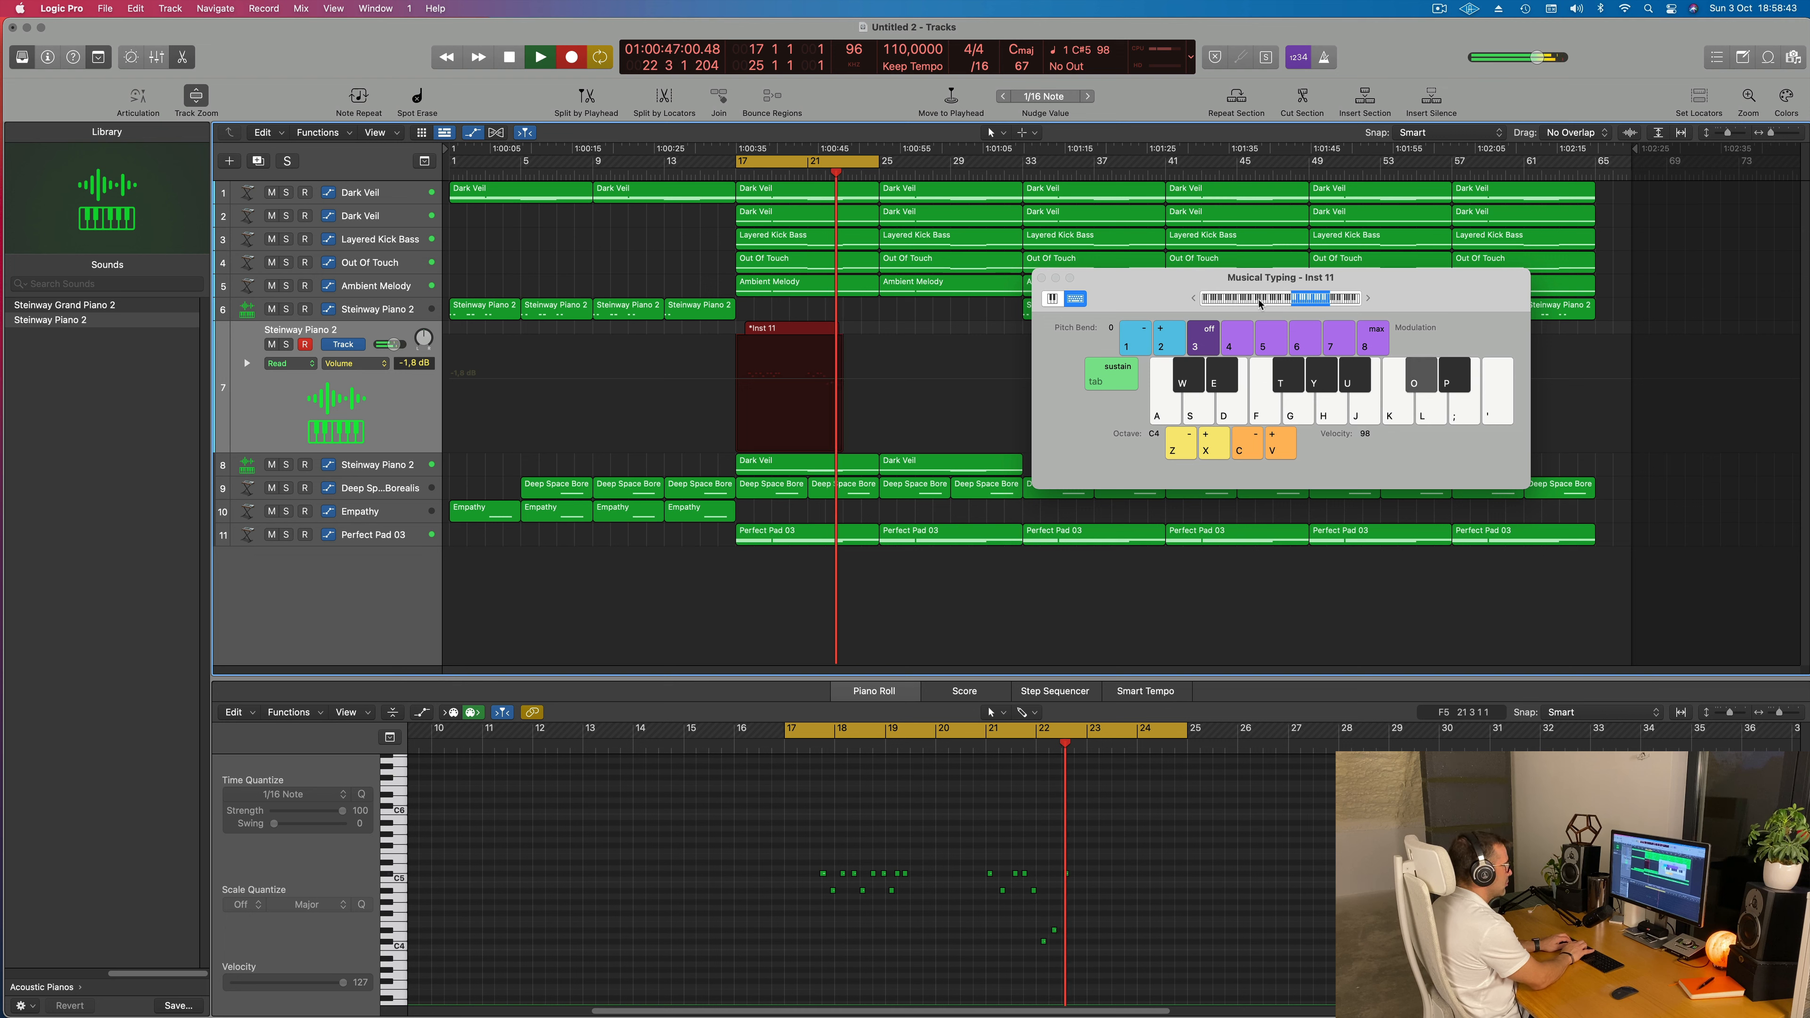
key("o")
key("u")
key("o")
key("u")
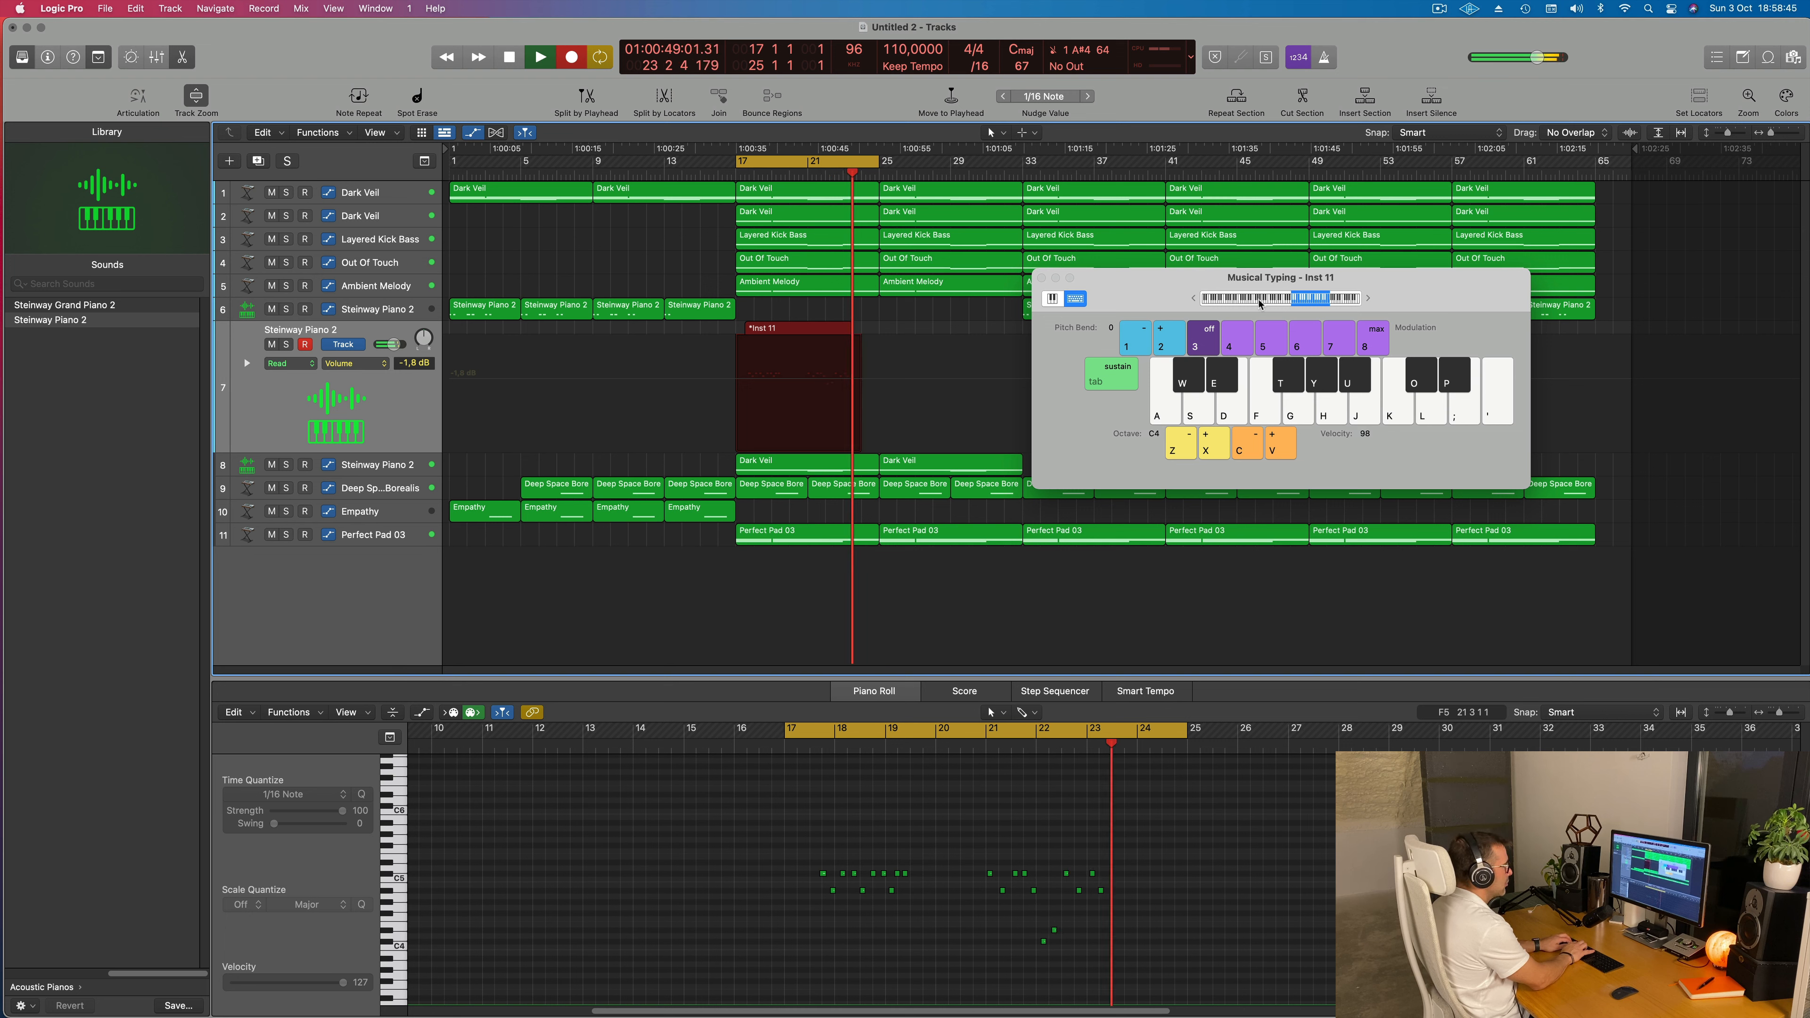
key("o")
key("t")
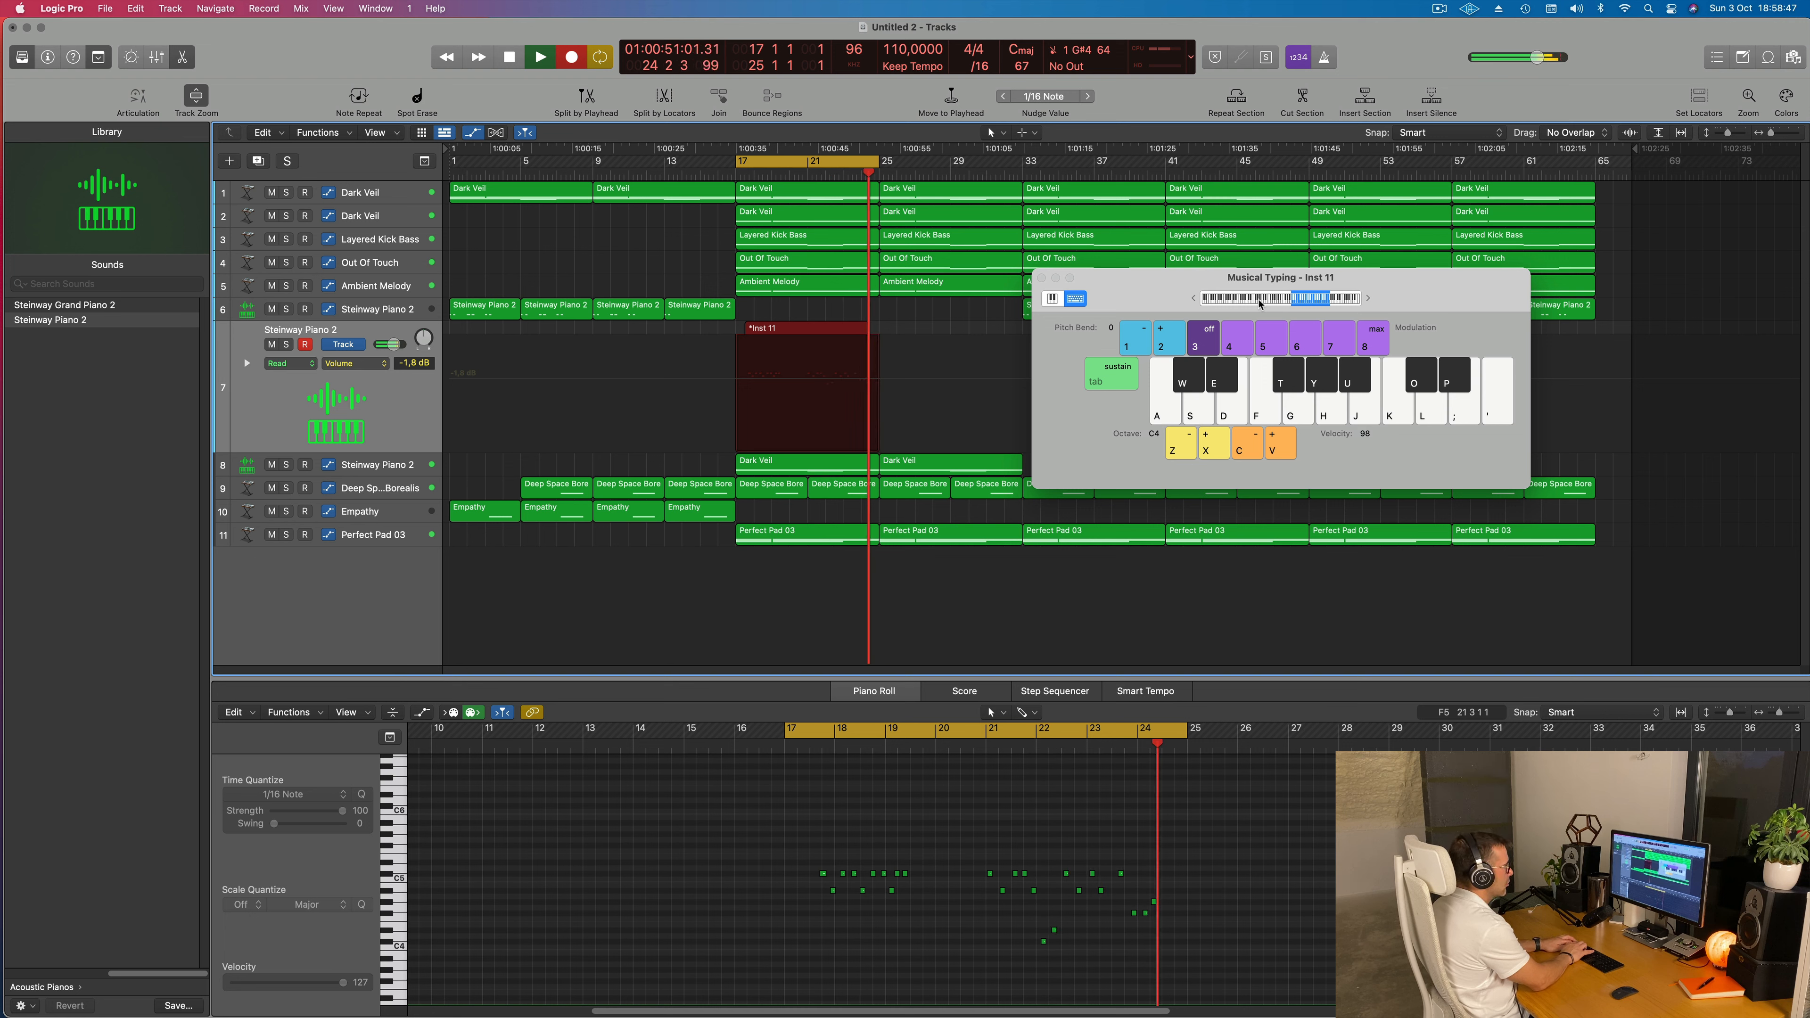
key("o")
key("u")
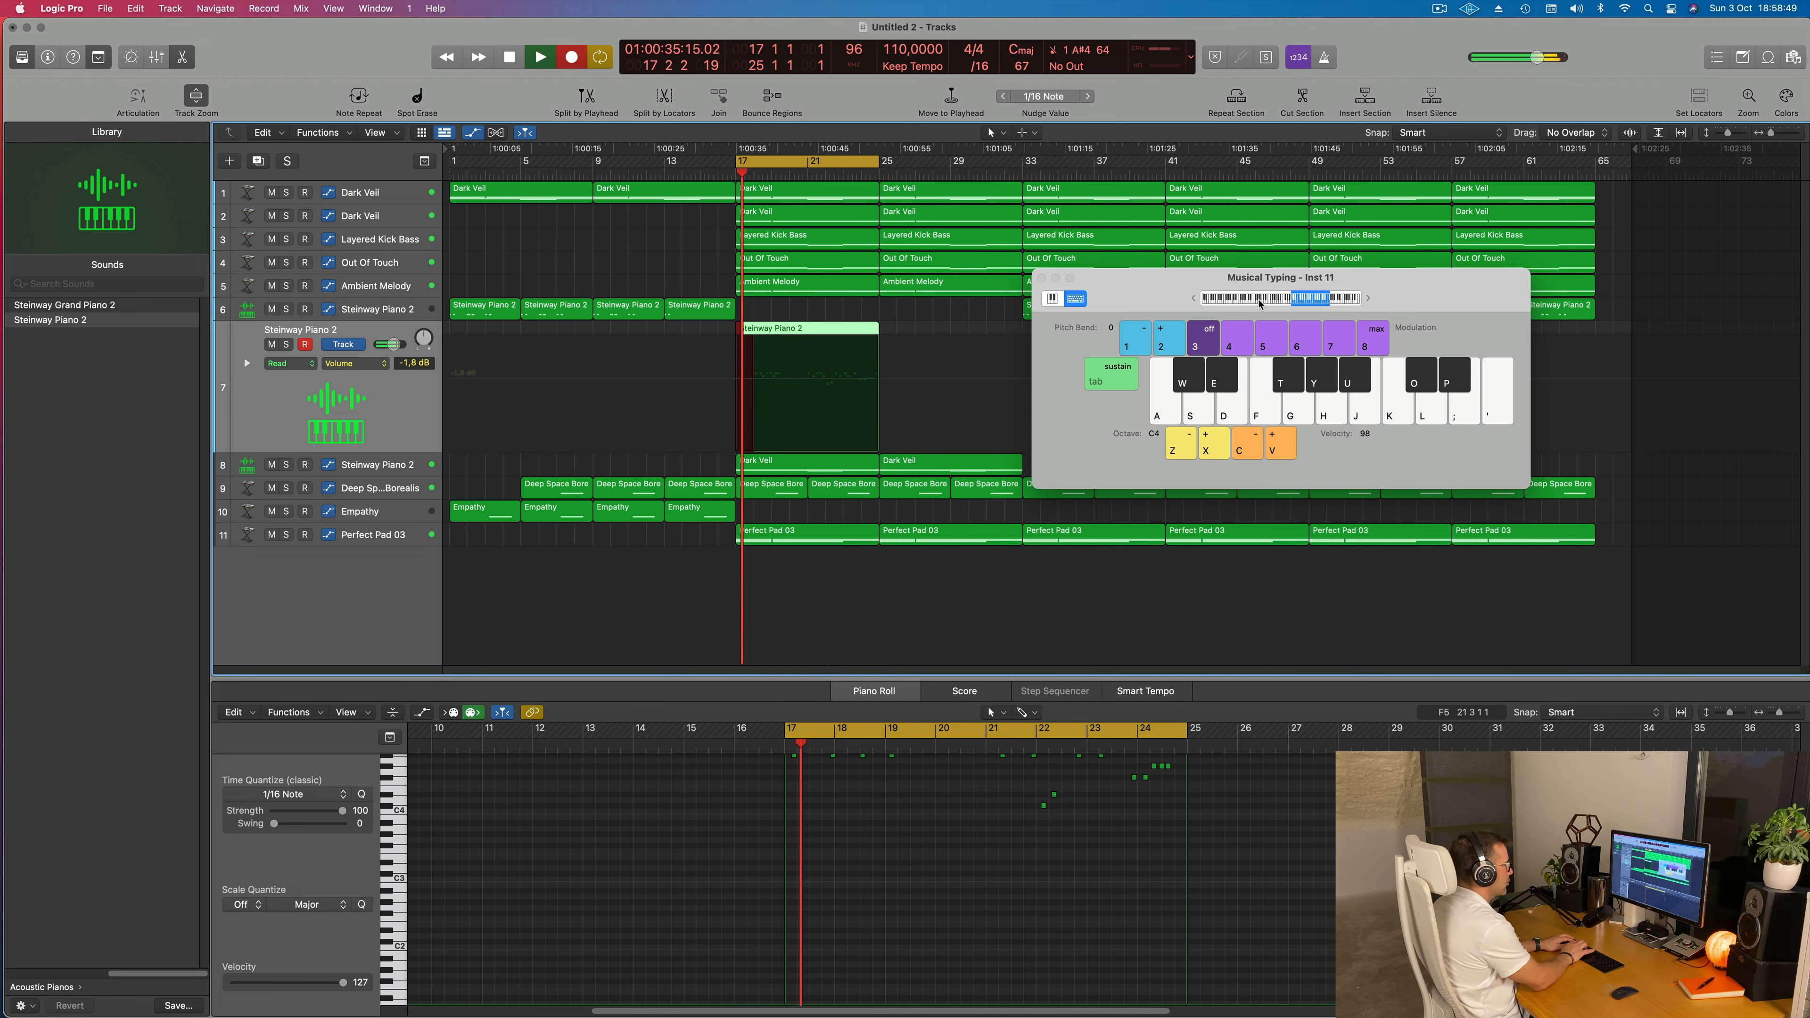
key("o")
key("o")
key("u")
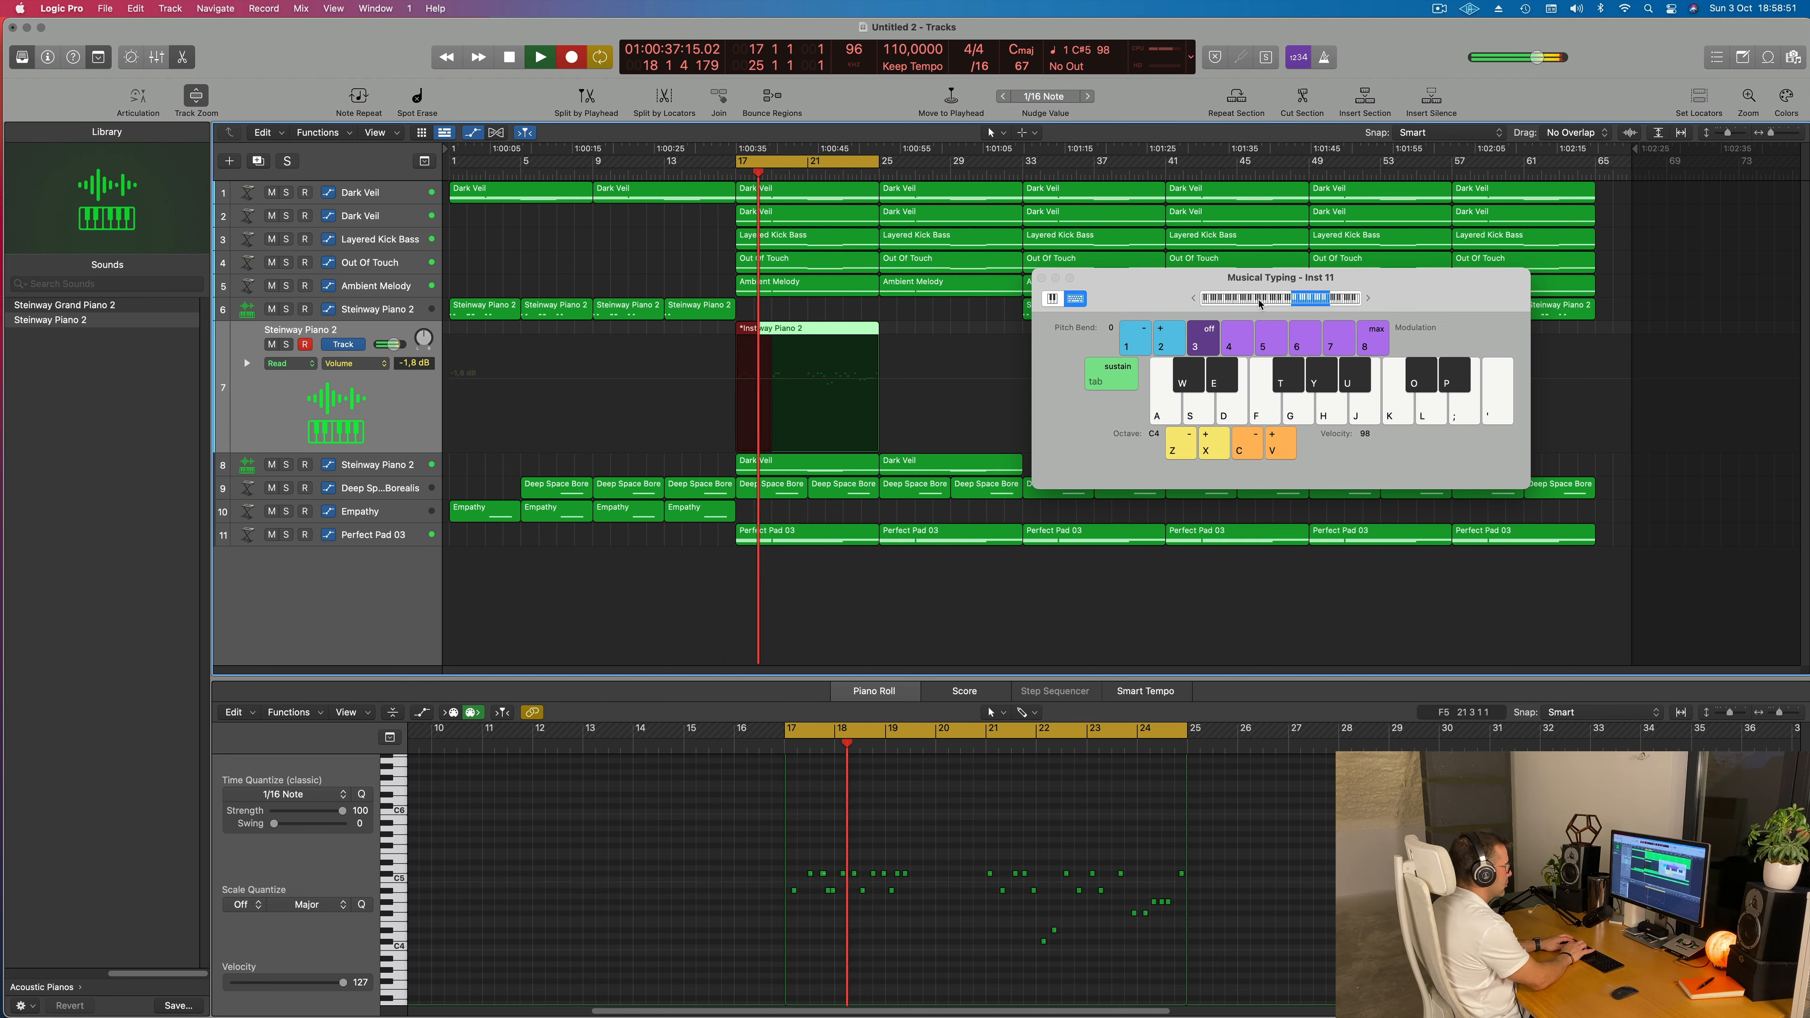
key("o")
key("u")
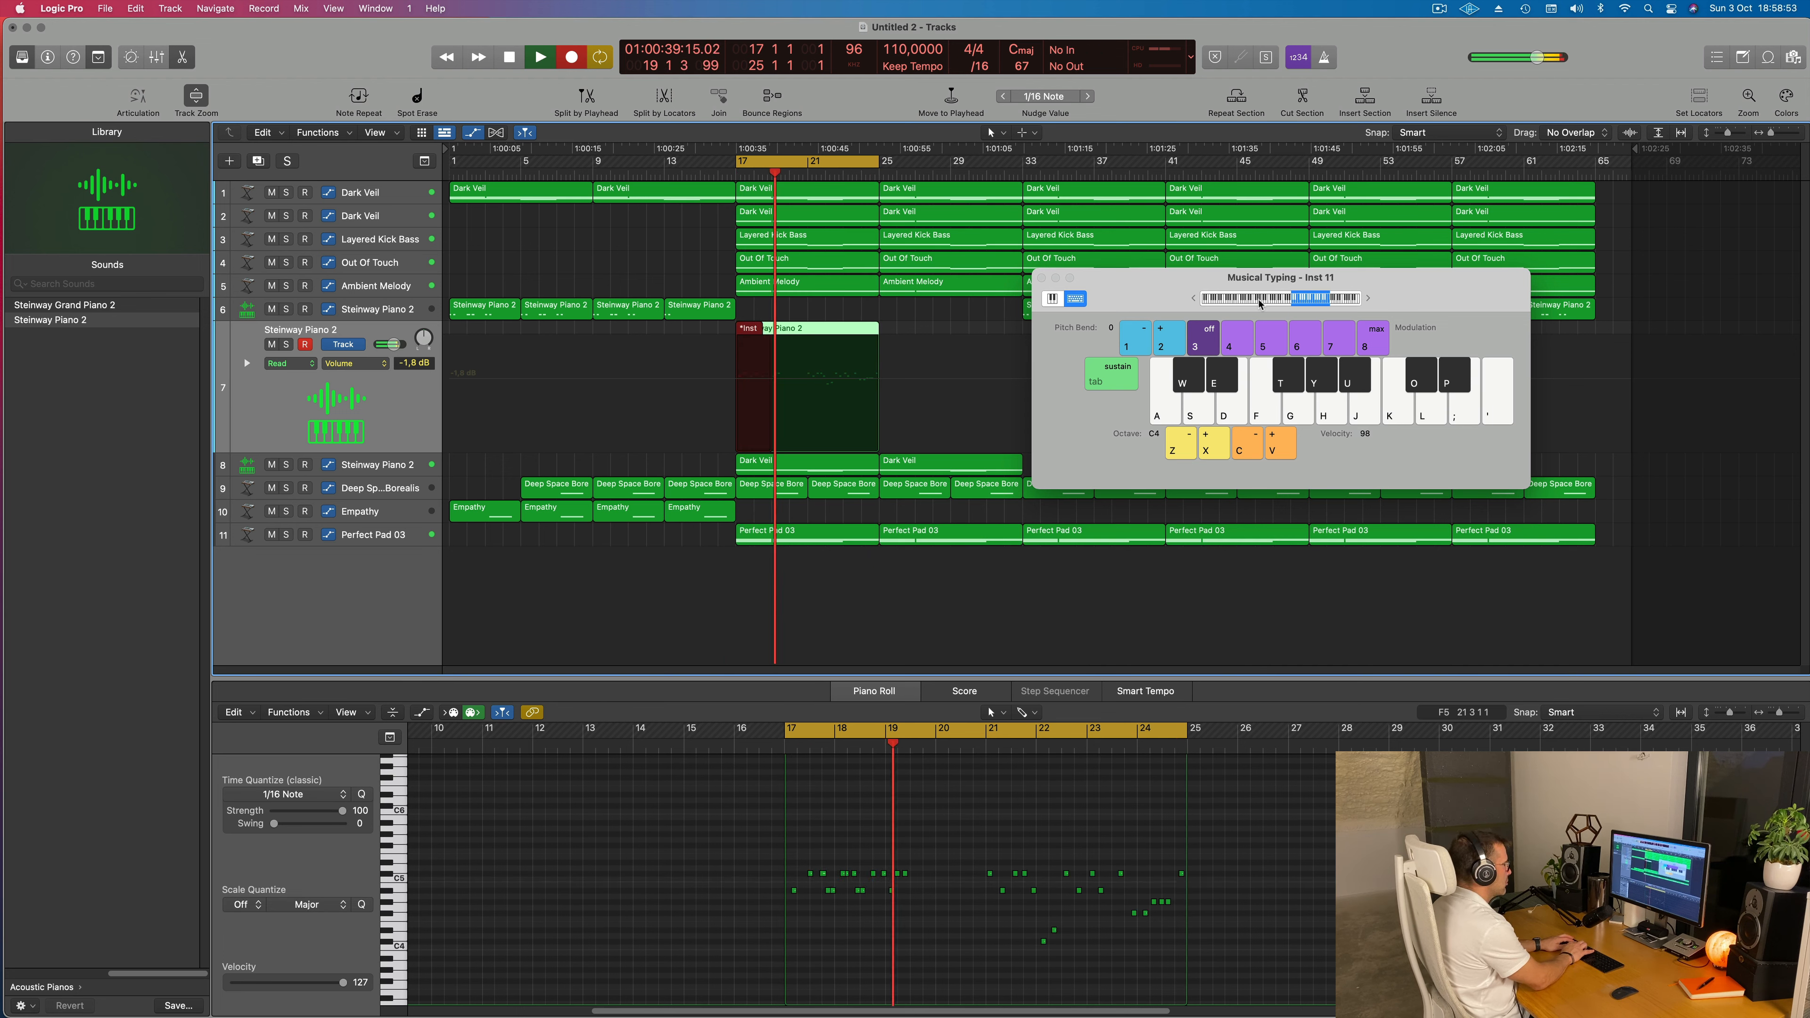
key("o")
key("space")
Delete the recorded piano region and try out melody notes again
left_click(855, 333)
key("Delete")
key("space")
key("space")
key("o")
key("o")
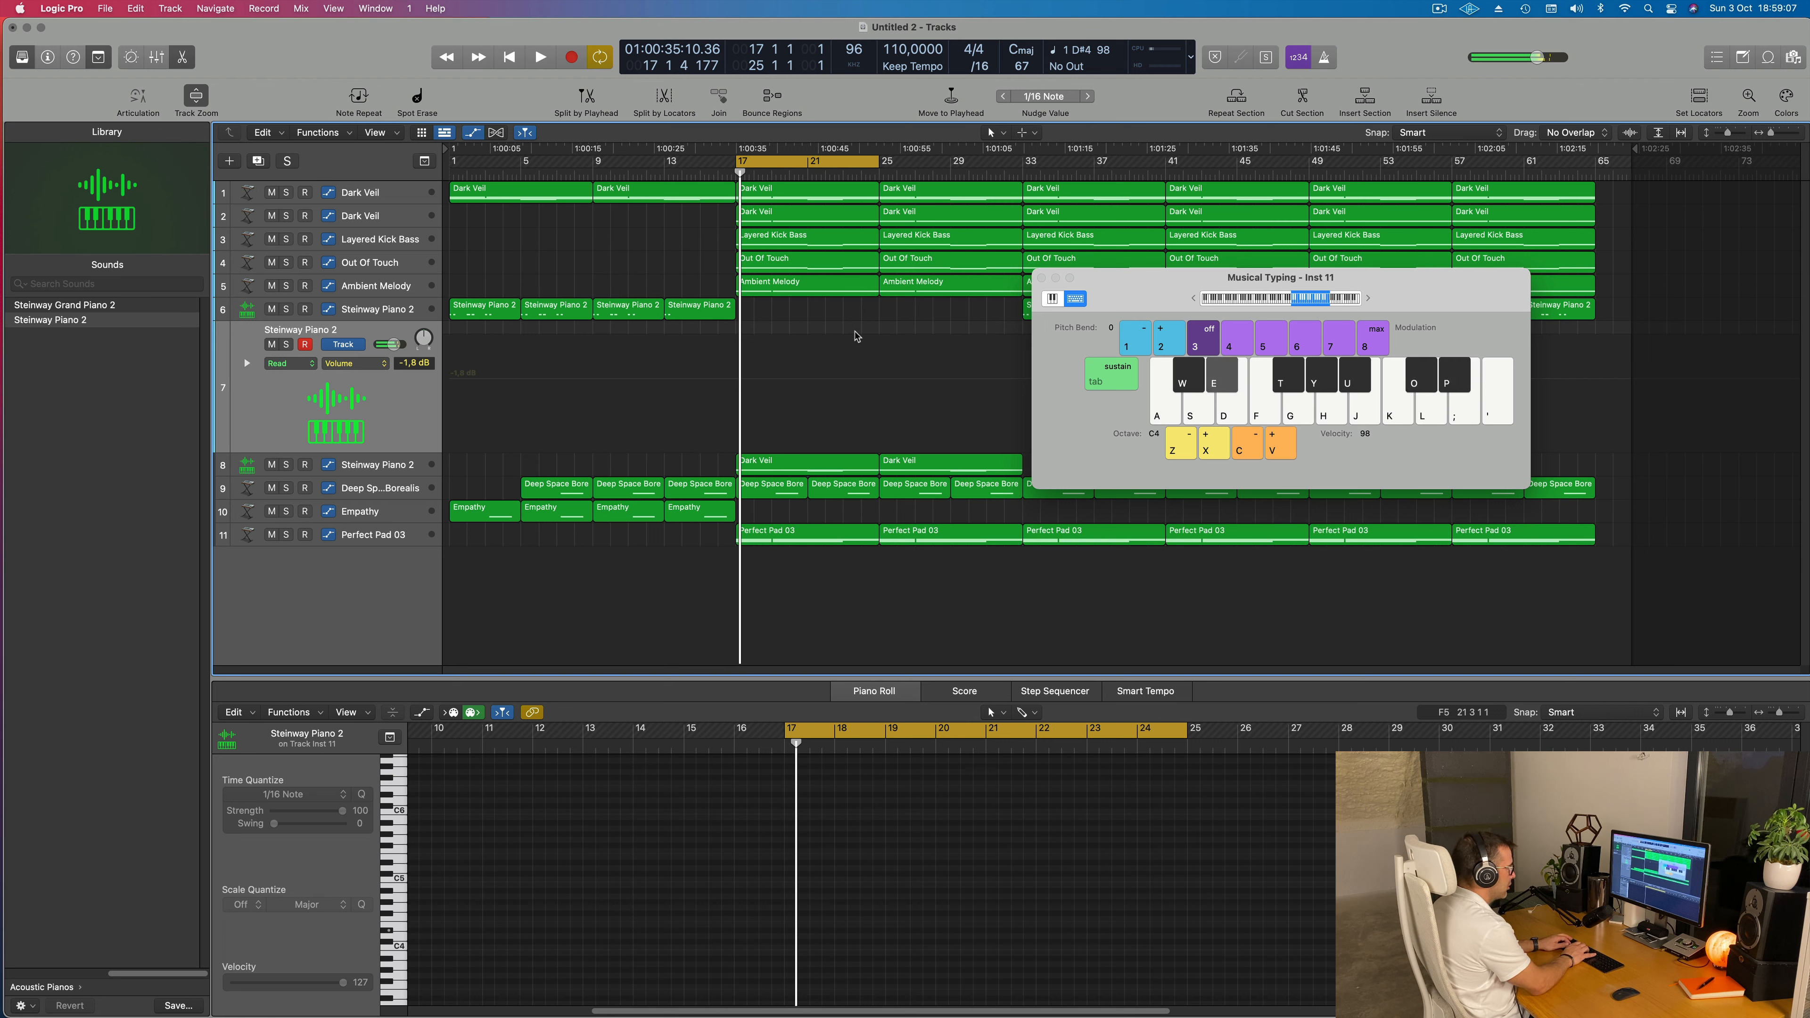
Record a second piano take over the cycle, mixing C#5 and G#4 before settling into alternating C#5 and A#4
key("r")
key("t")
key("y")
key("y")
key("y")
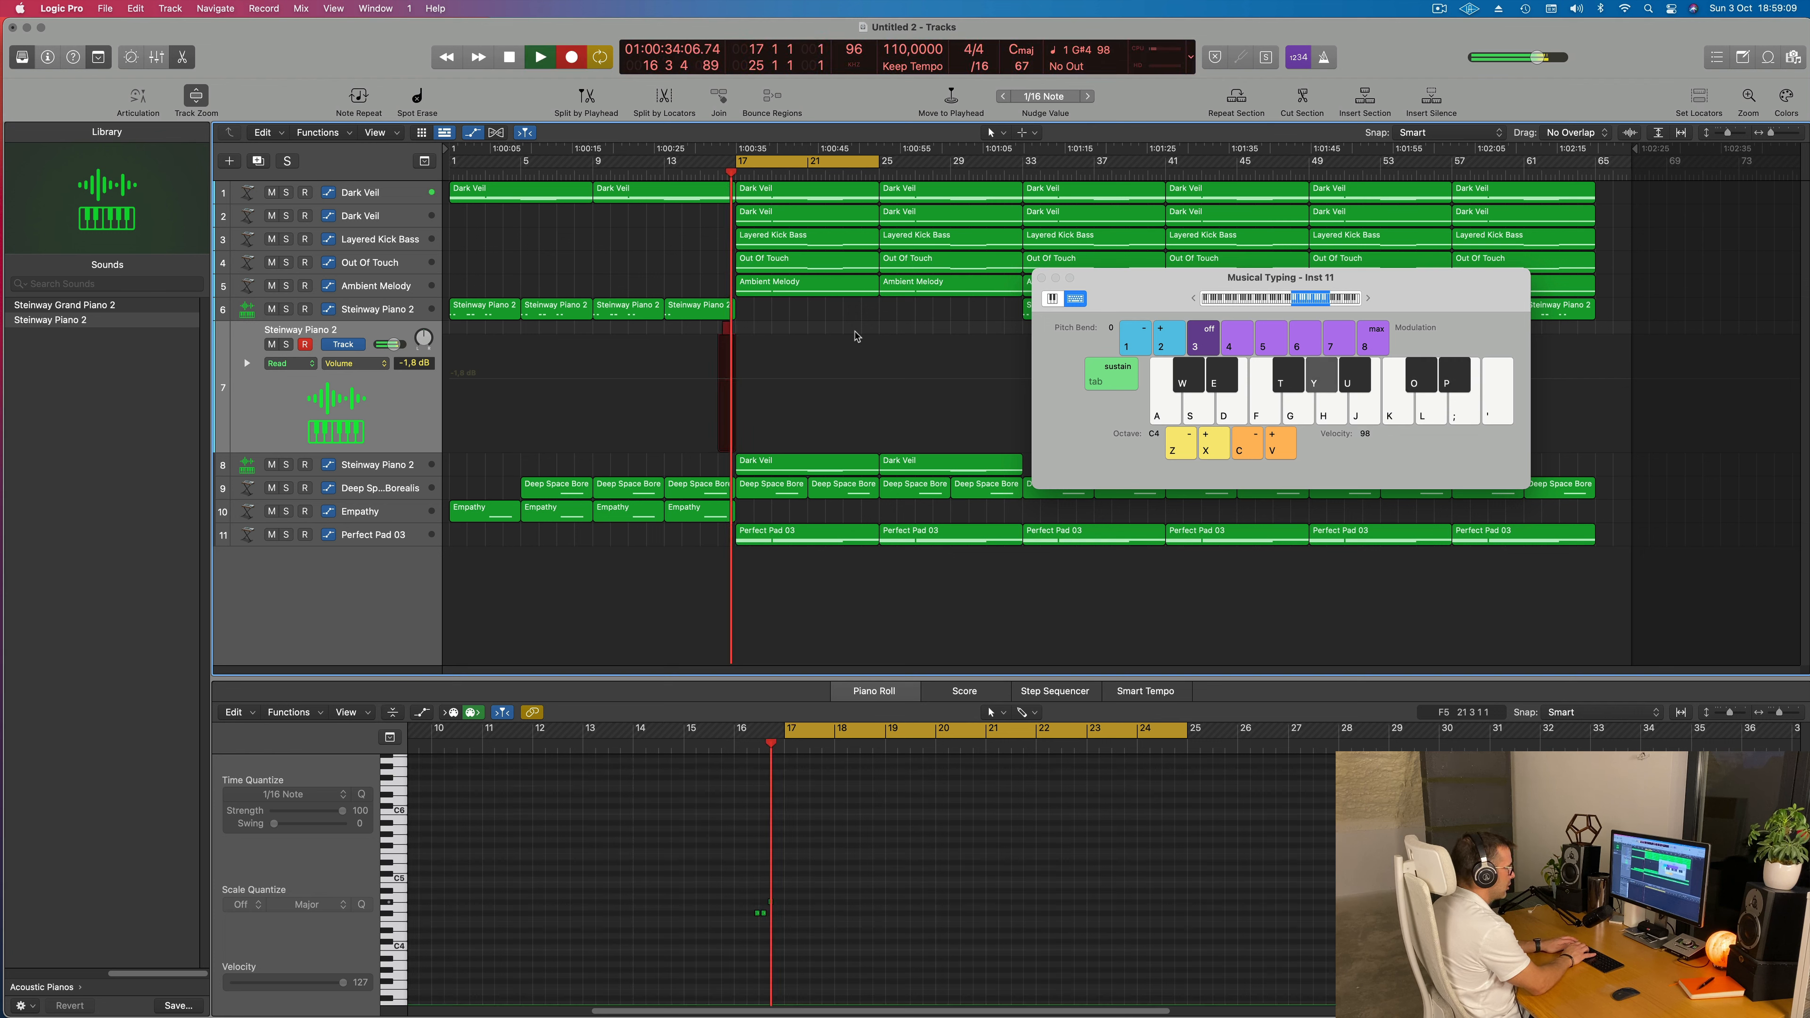
key("o")
key("y")
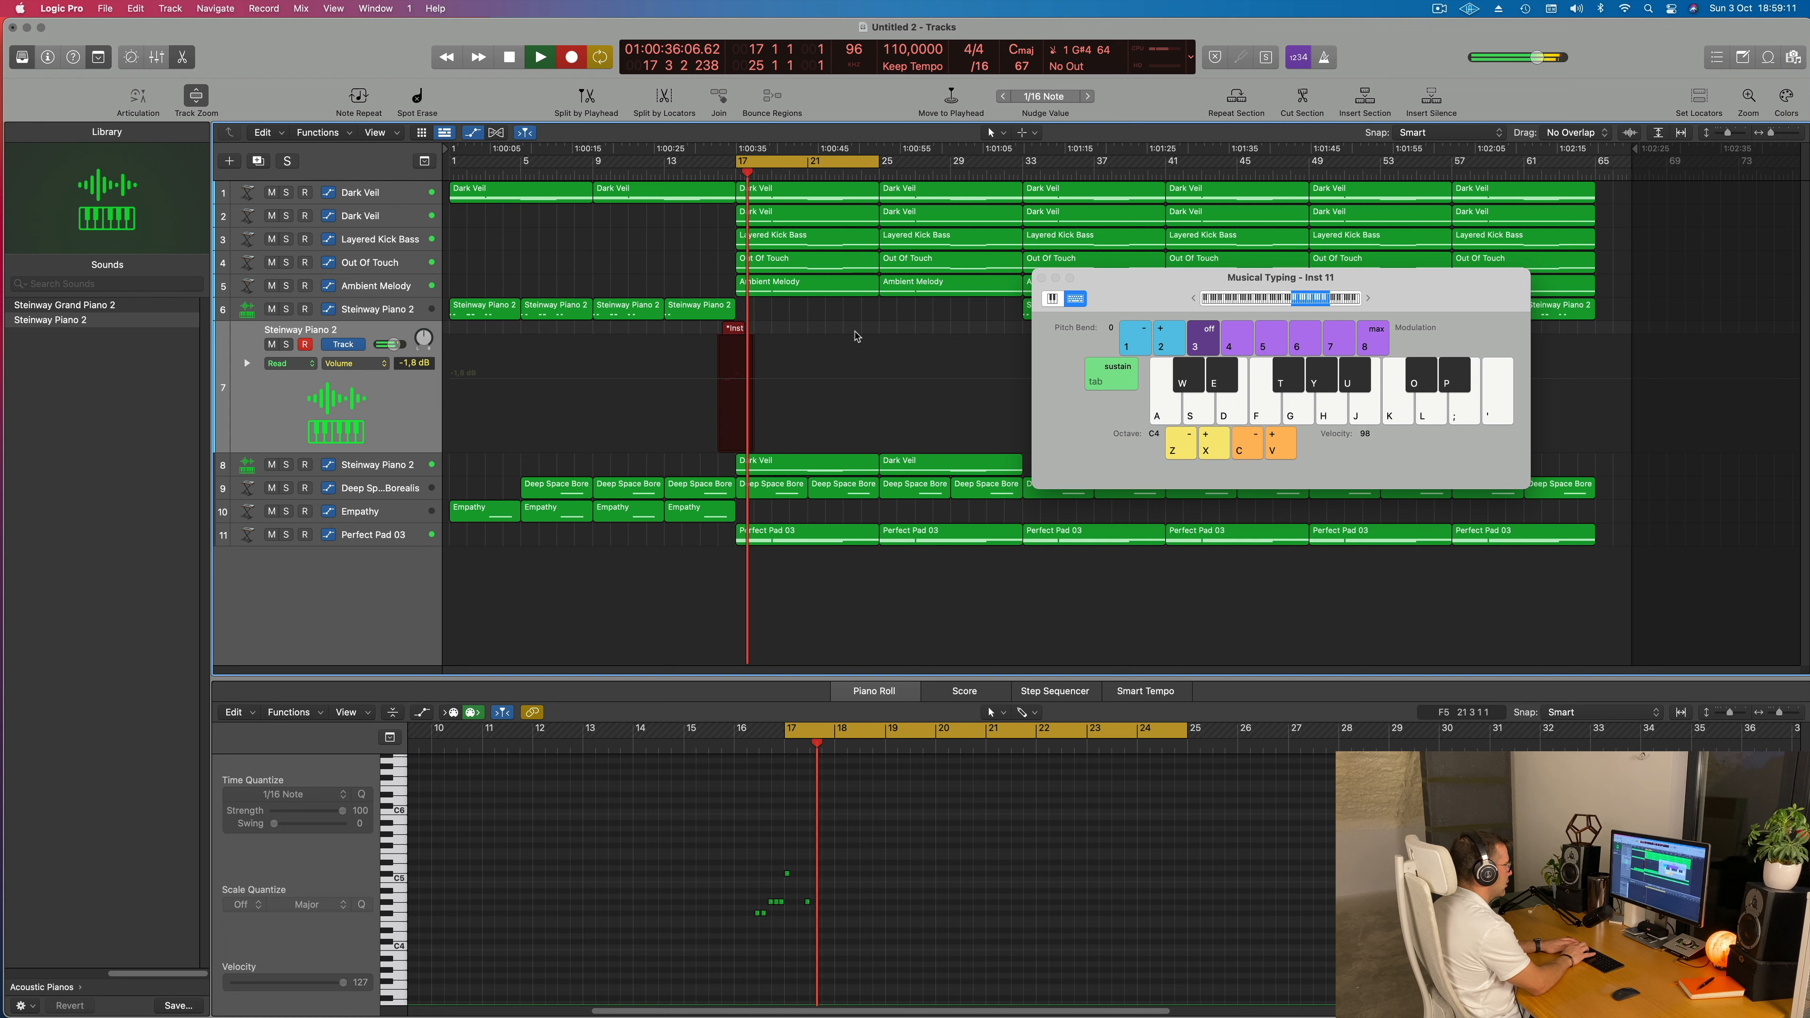
key("o")
key("y")
key("o")
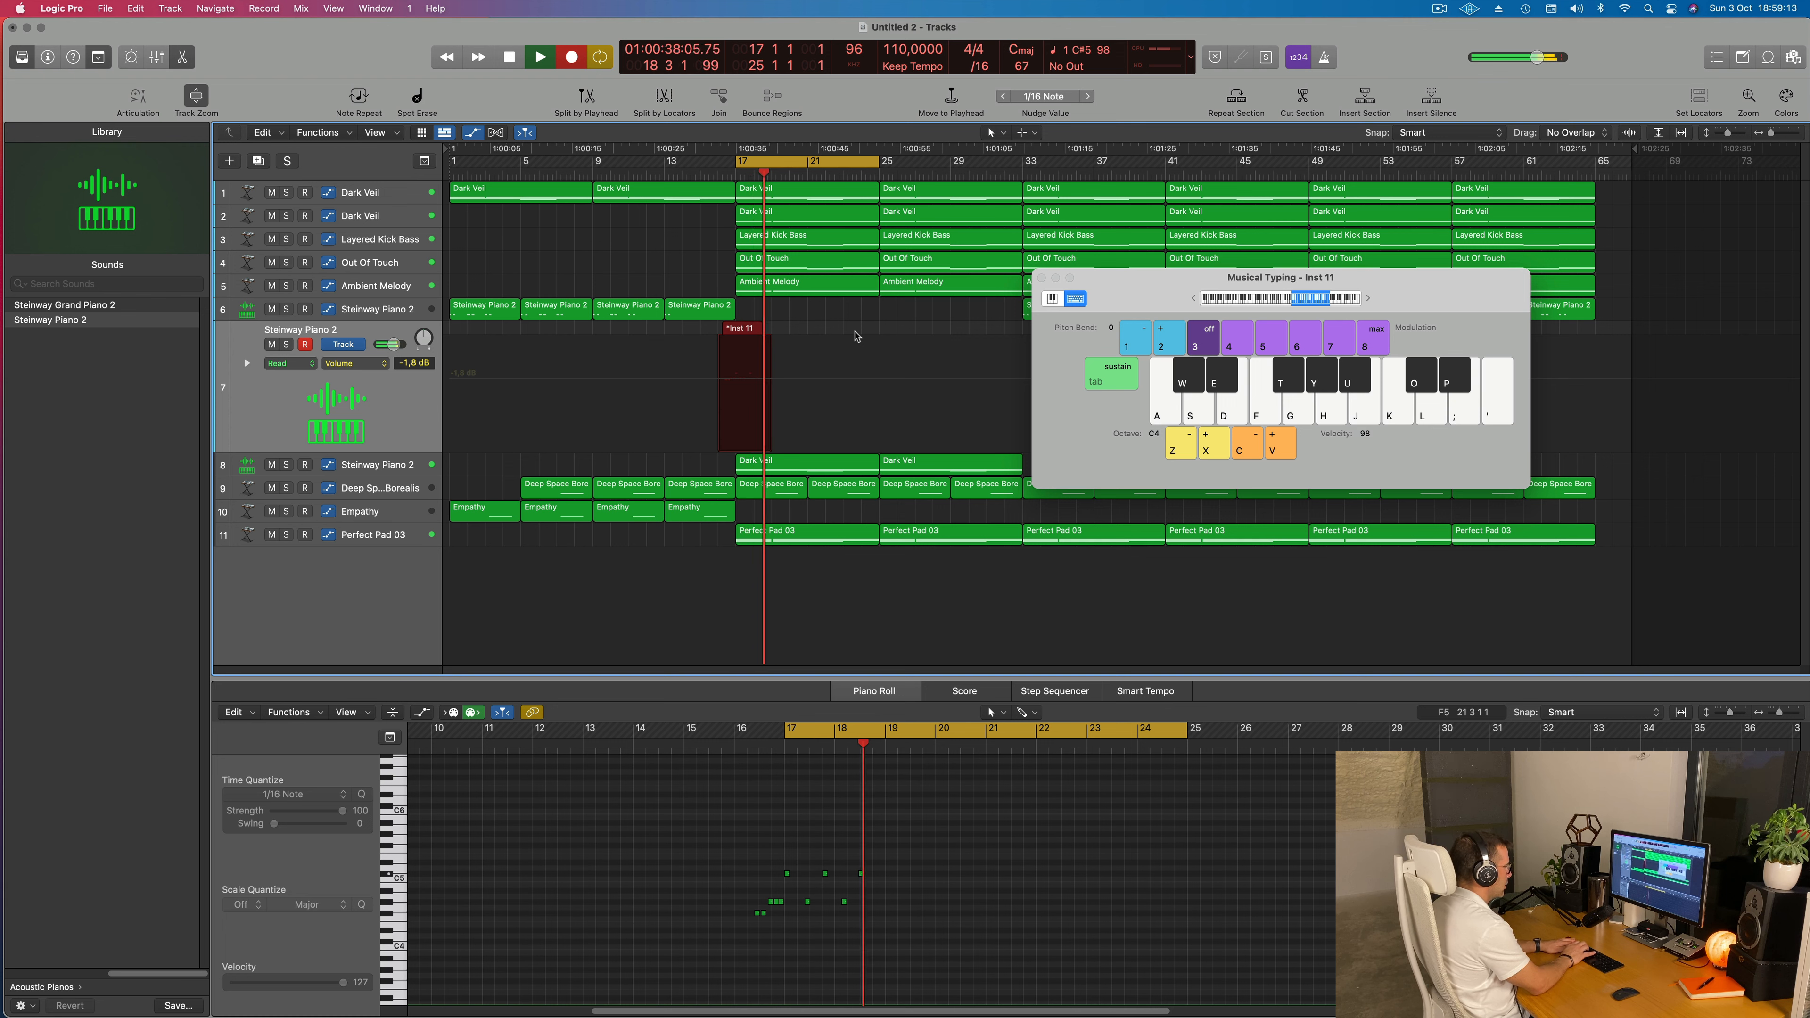
key("y")
key("o")
key("o")
key("y")
key("y")
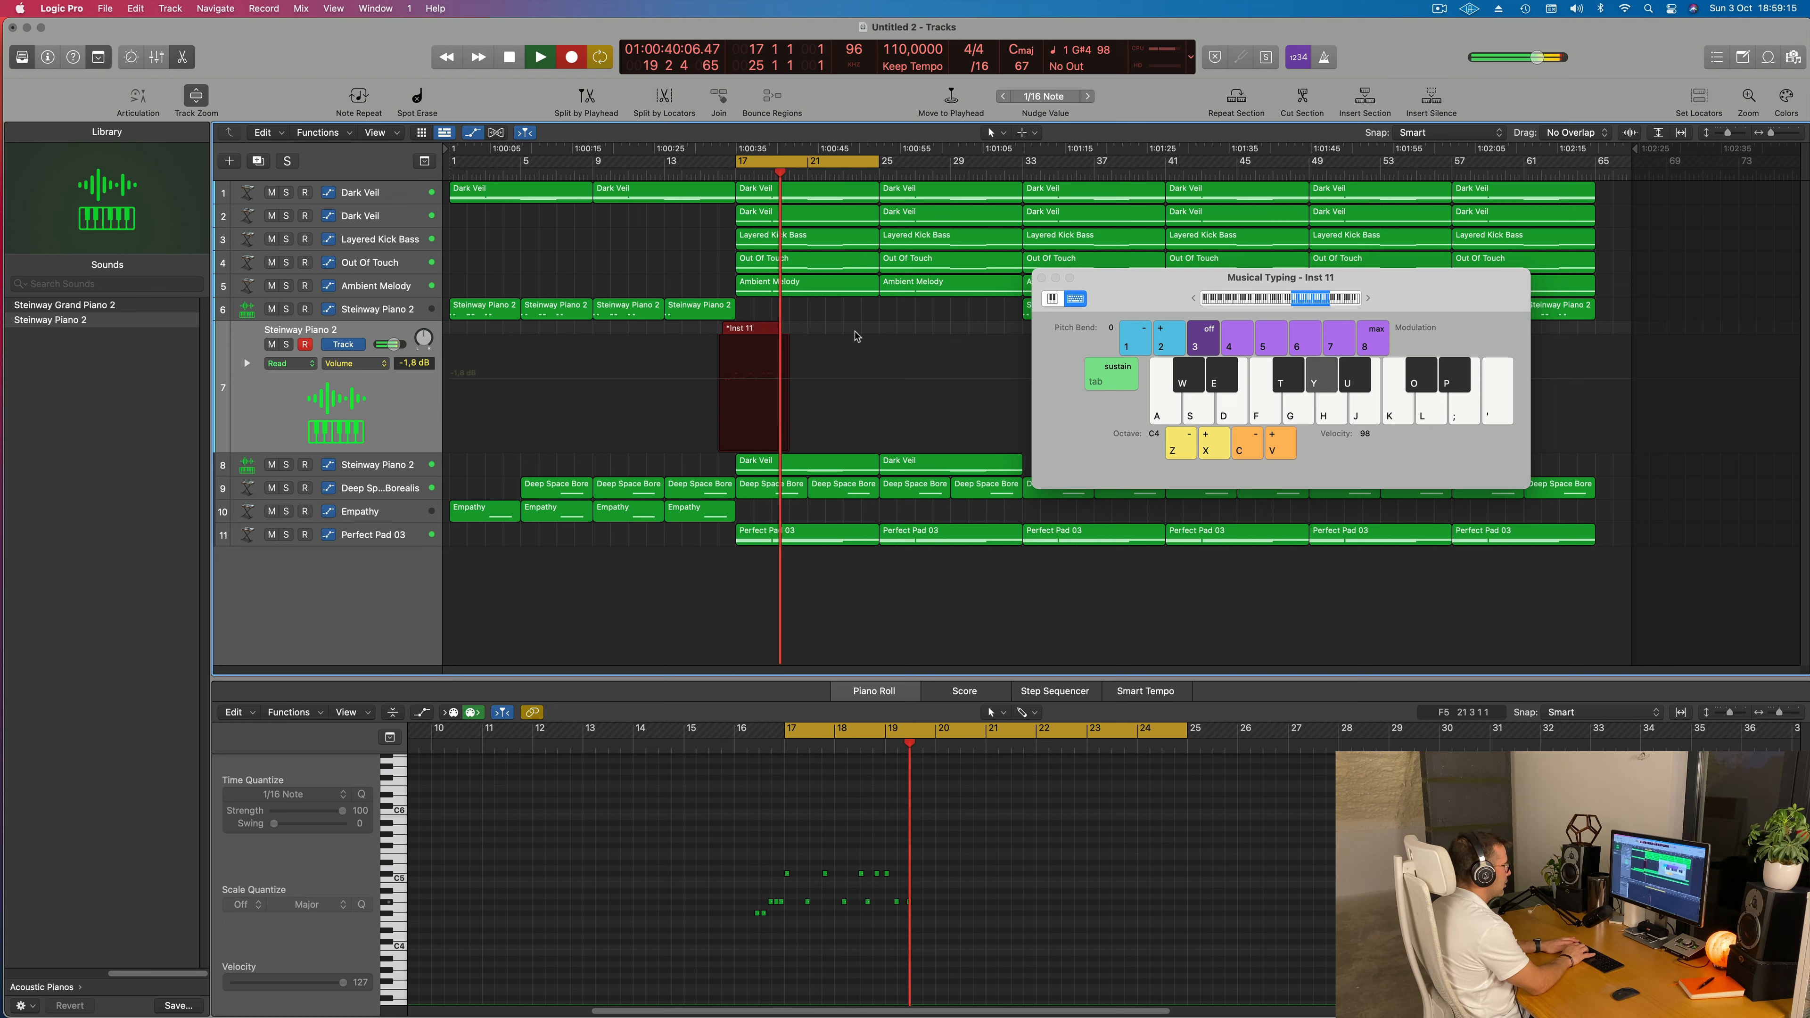
key("y")
key("t")
key("t")
key("y")
key("u")
key("u")
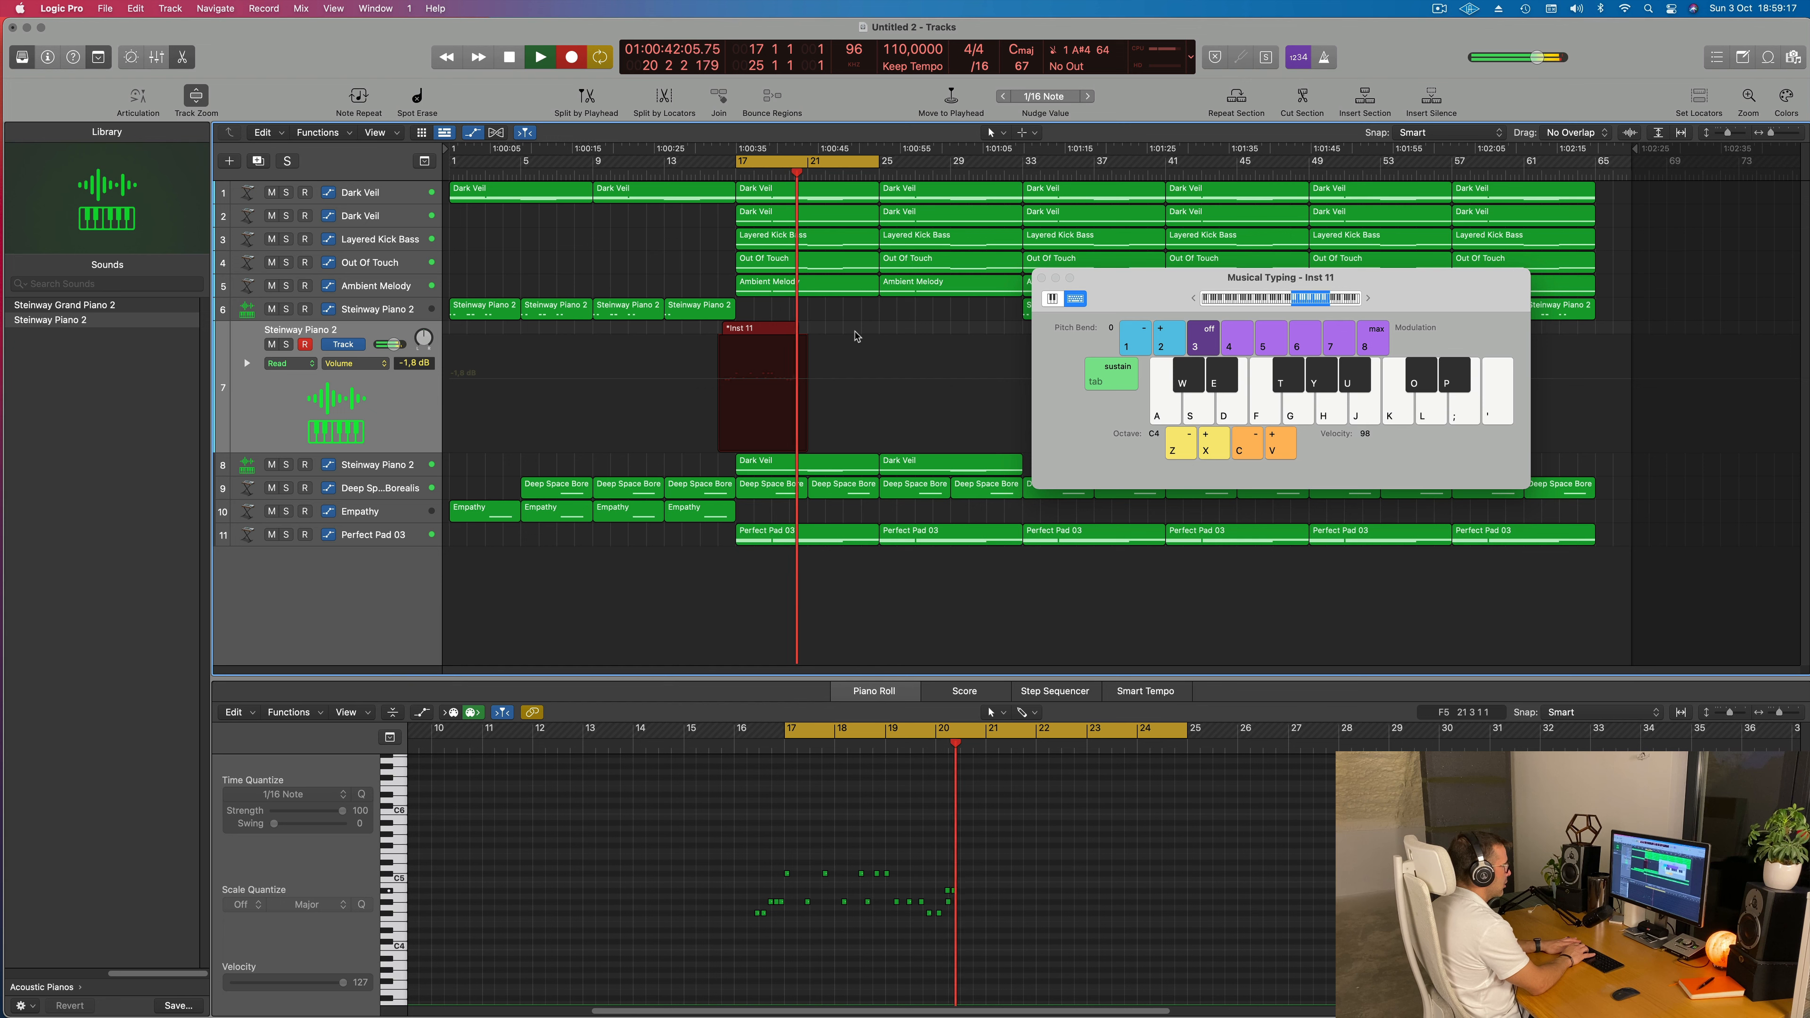
key("u")
key("o")
key("u")
key("o")
key("u")
key("o")
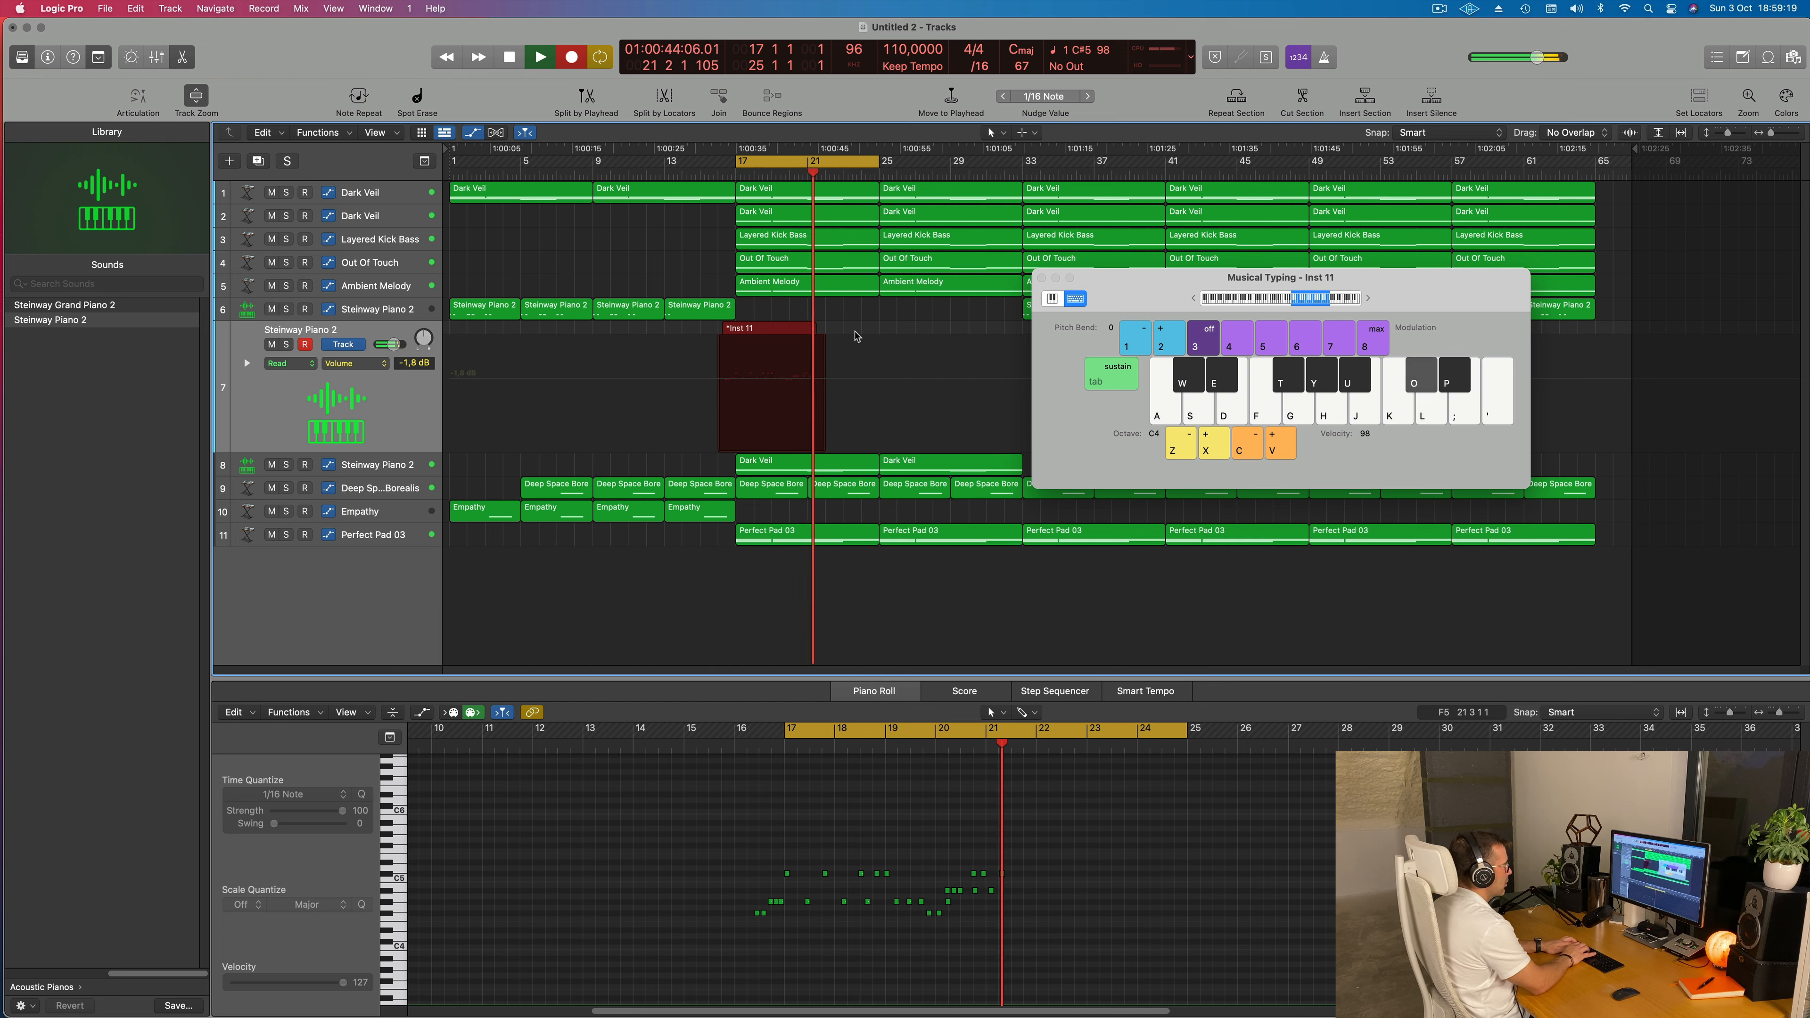
key("o")
key("u")
key("o")
key("o")
key("u")
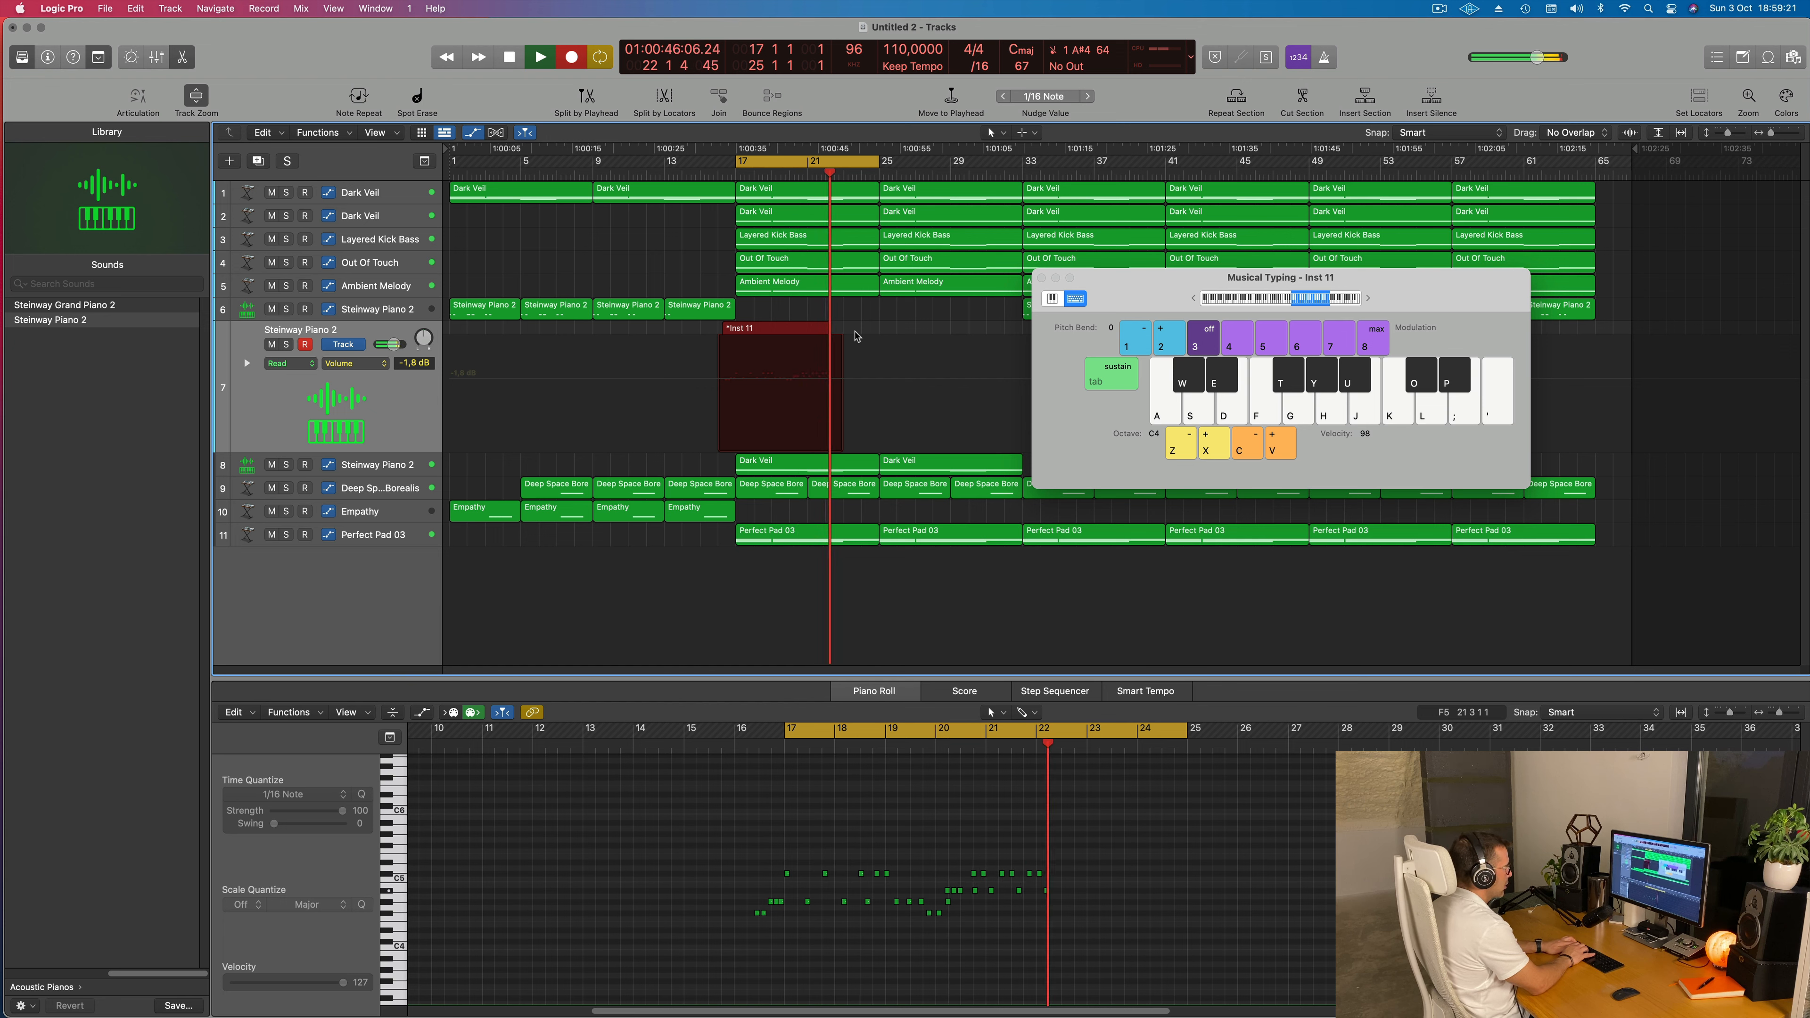
key("o")
key("o")
key("u")
key("o")
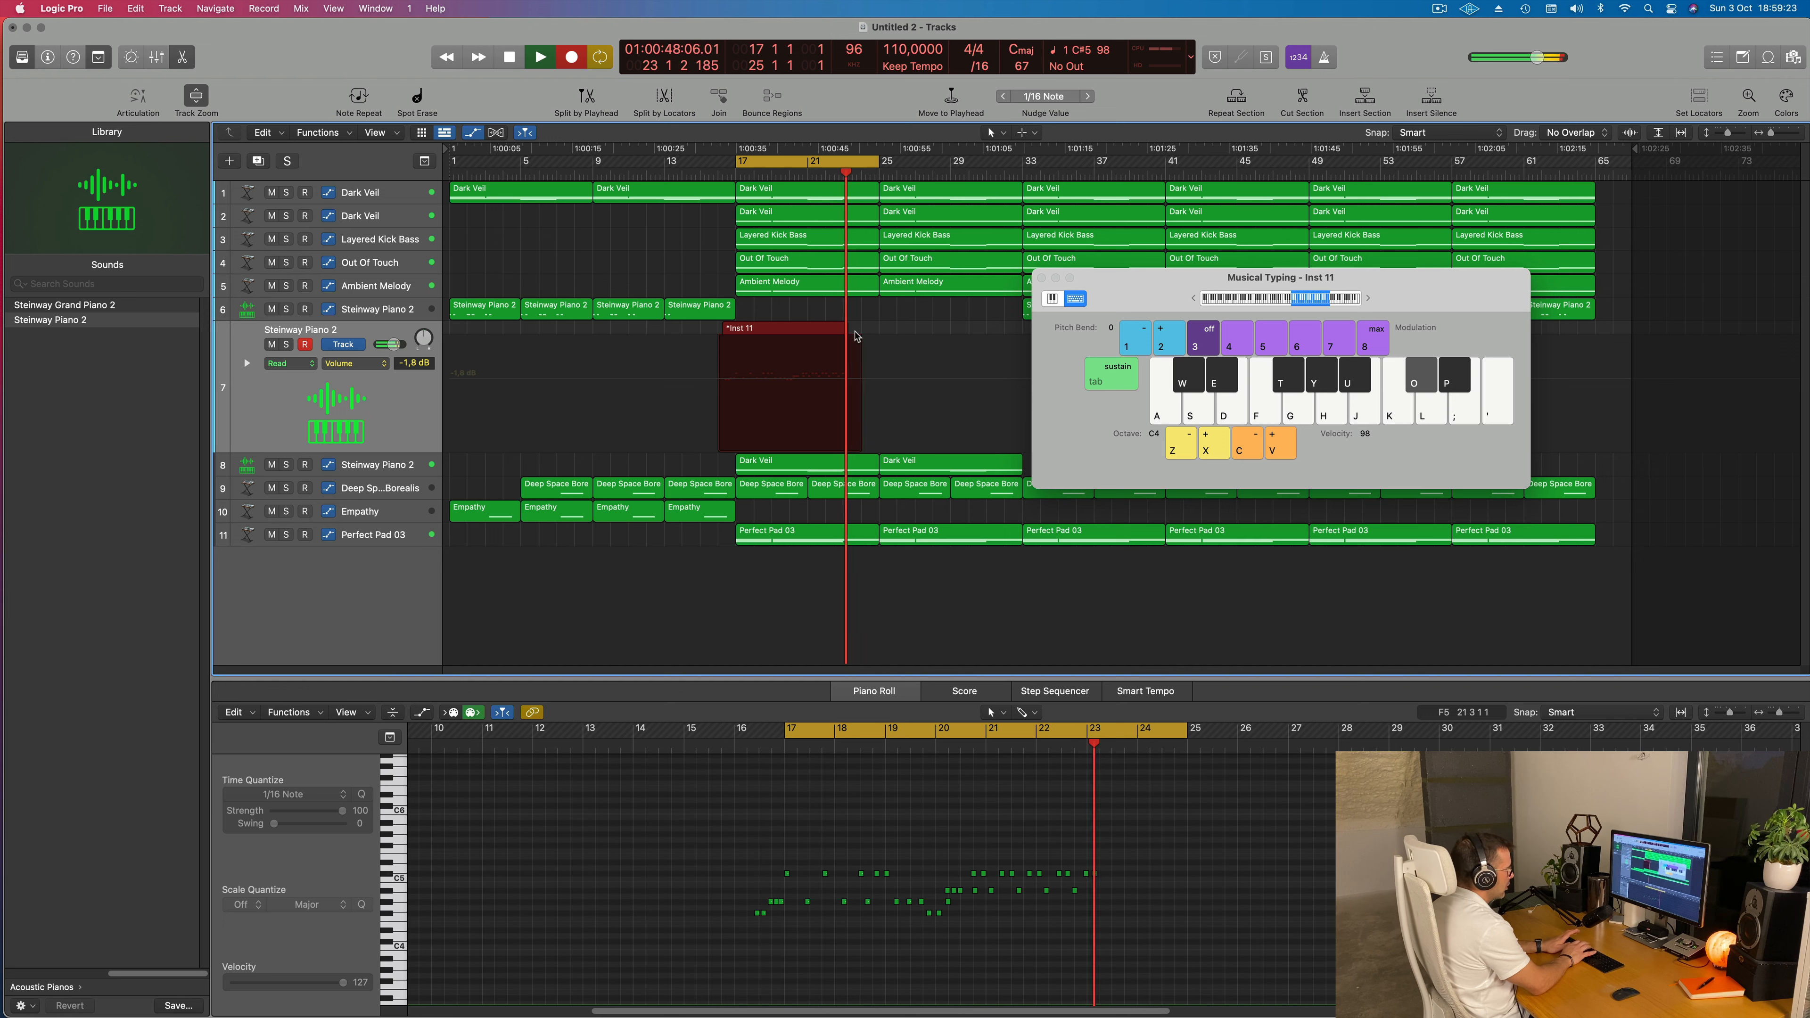
key("o")
key("u")
key("o")
key("u")
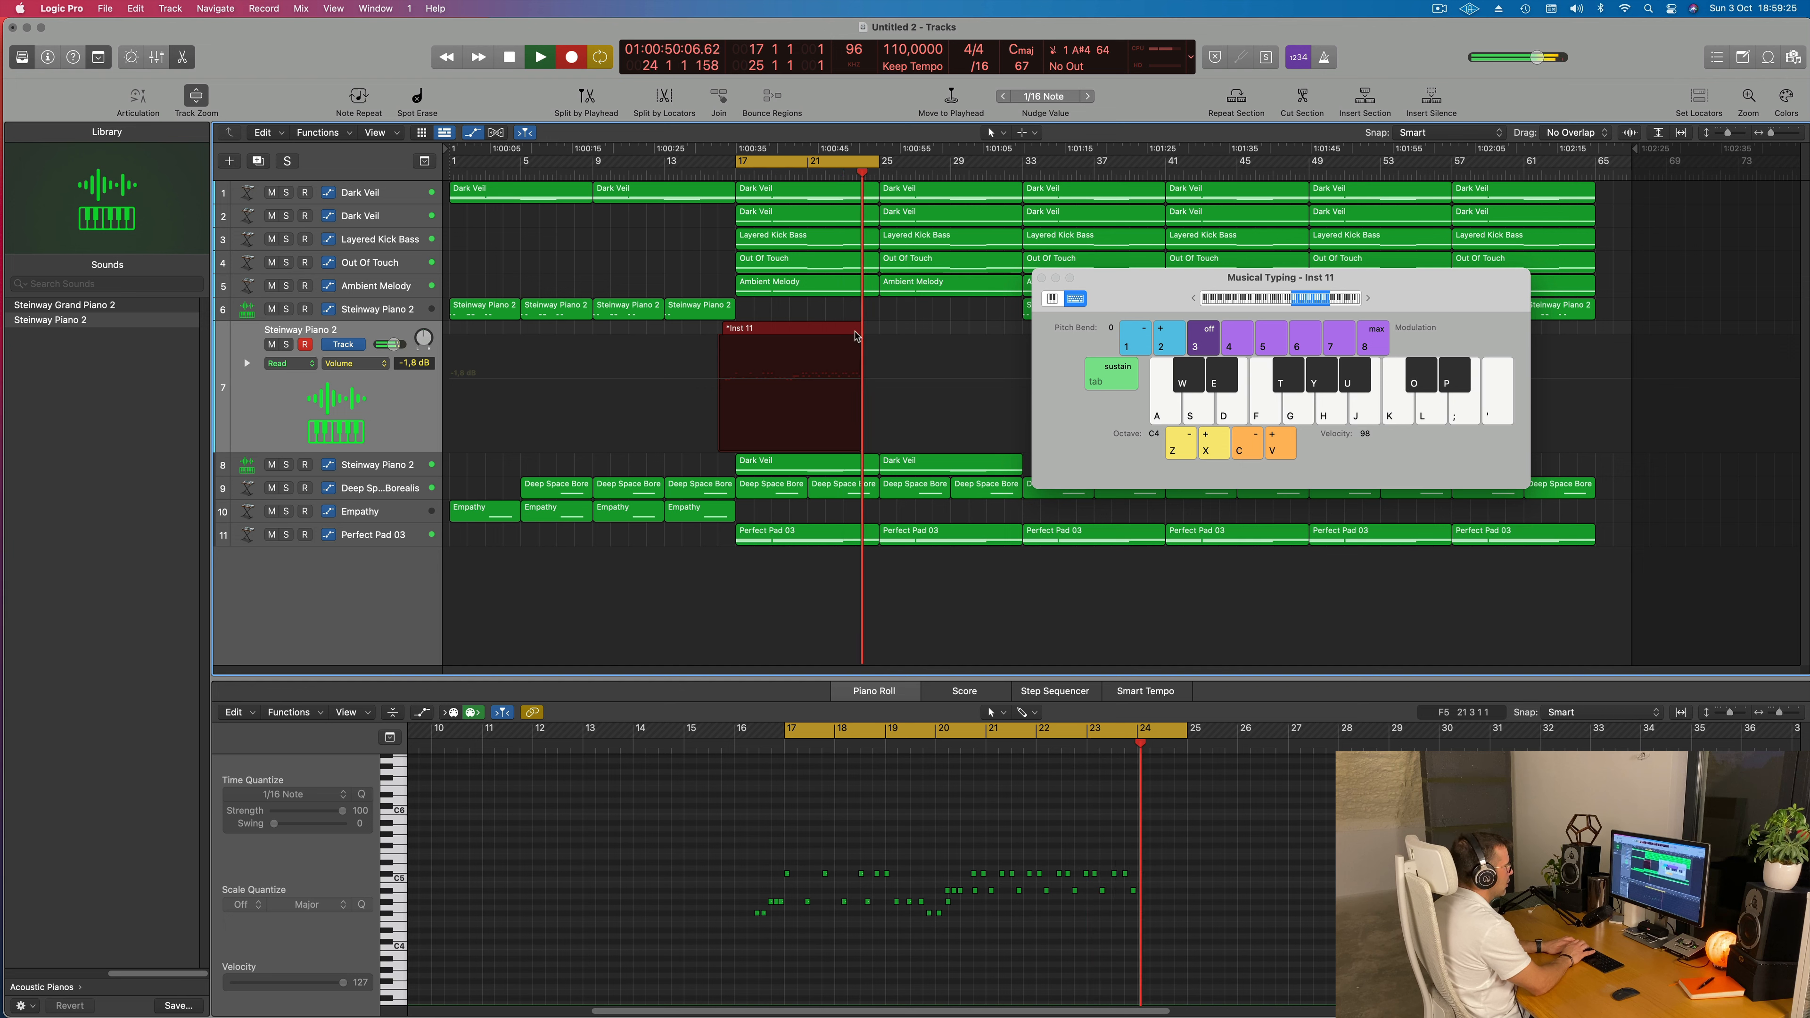
key("o")
key("o")
key("u")
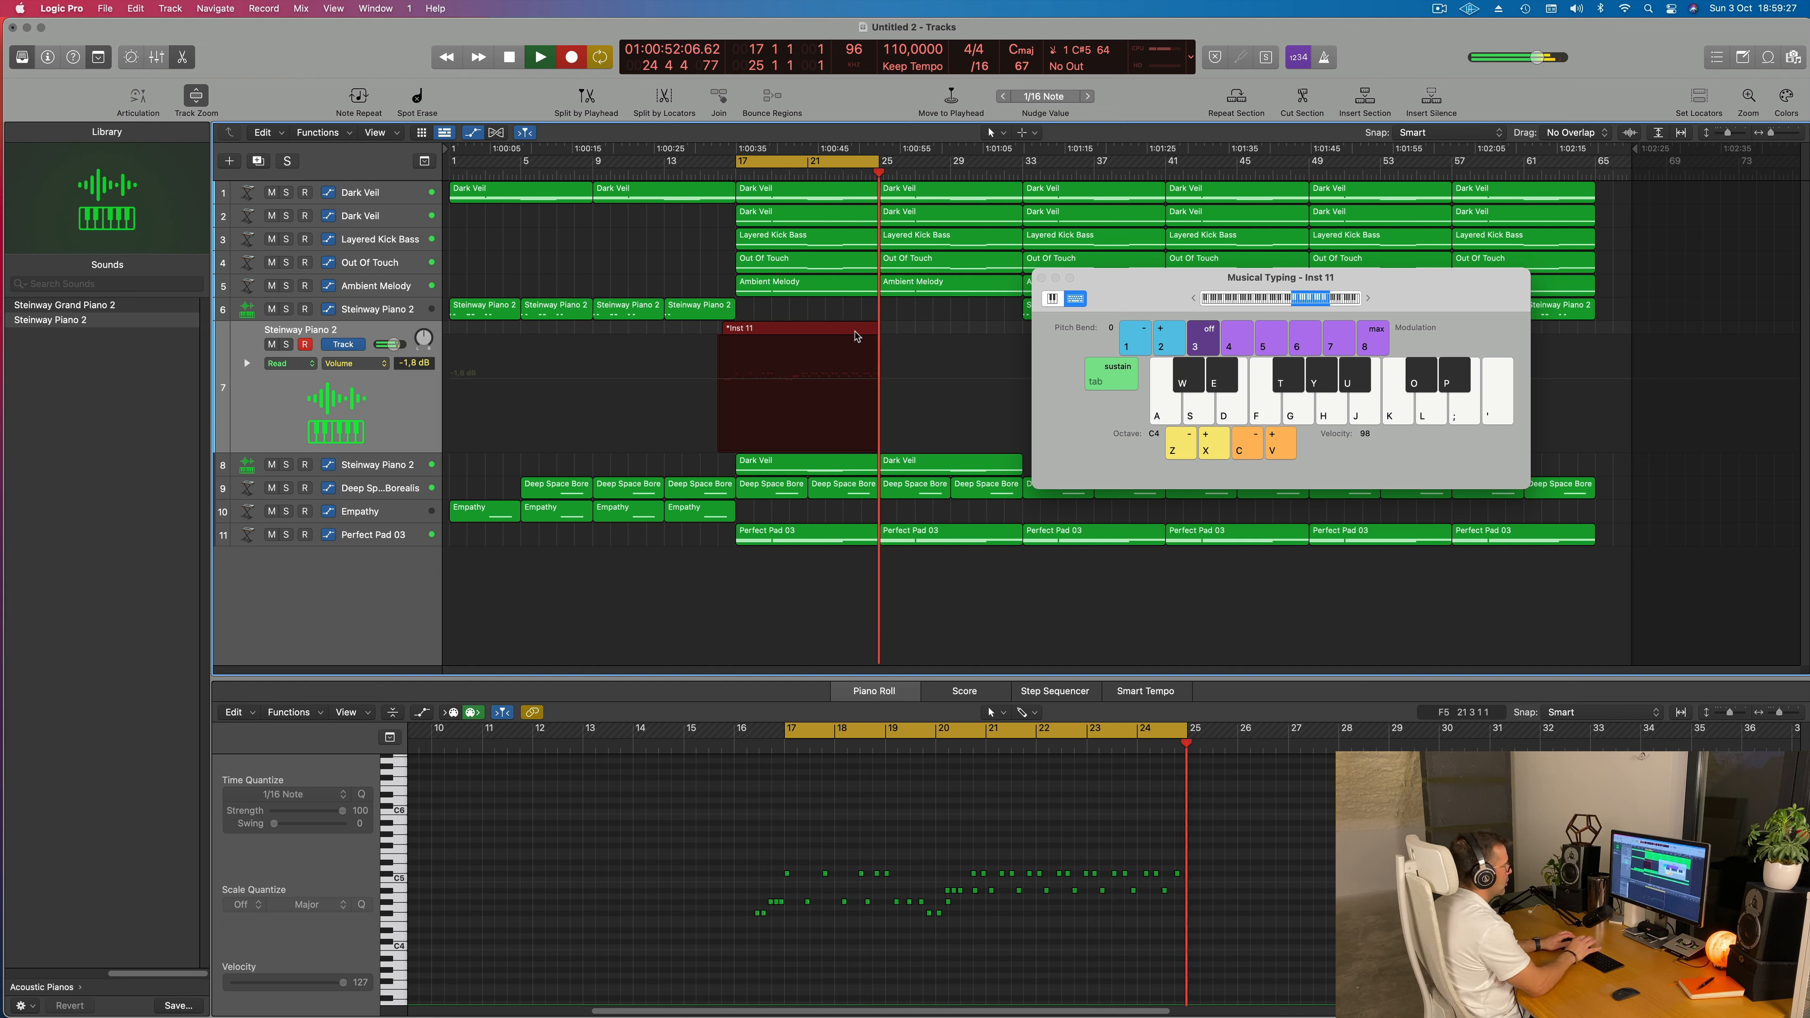
key("space")
Discard the early part of the take and move the remaining three-bar region to bar 17
left_click_drag(826, 325, 717, 342)
key("Delete")
left_click_drag(848, 328, 758, 328)
Select all notes in the three-bar region, play them back and delete the first C#5 and A#4 notes
left_click(853, 937)
key("super+a")
key("space")
scroll(853, 938, "up", 10)
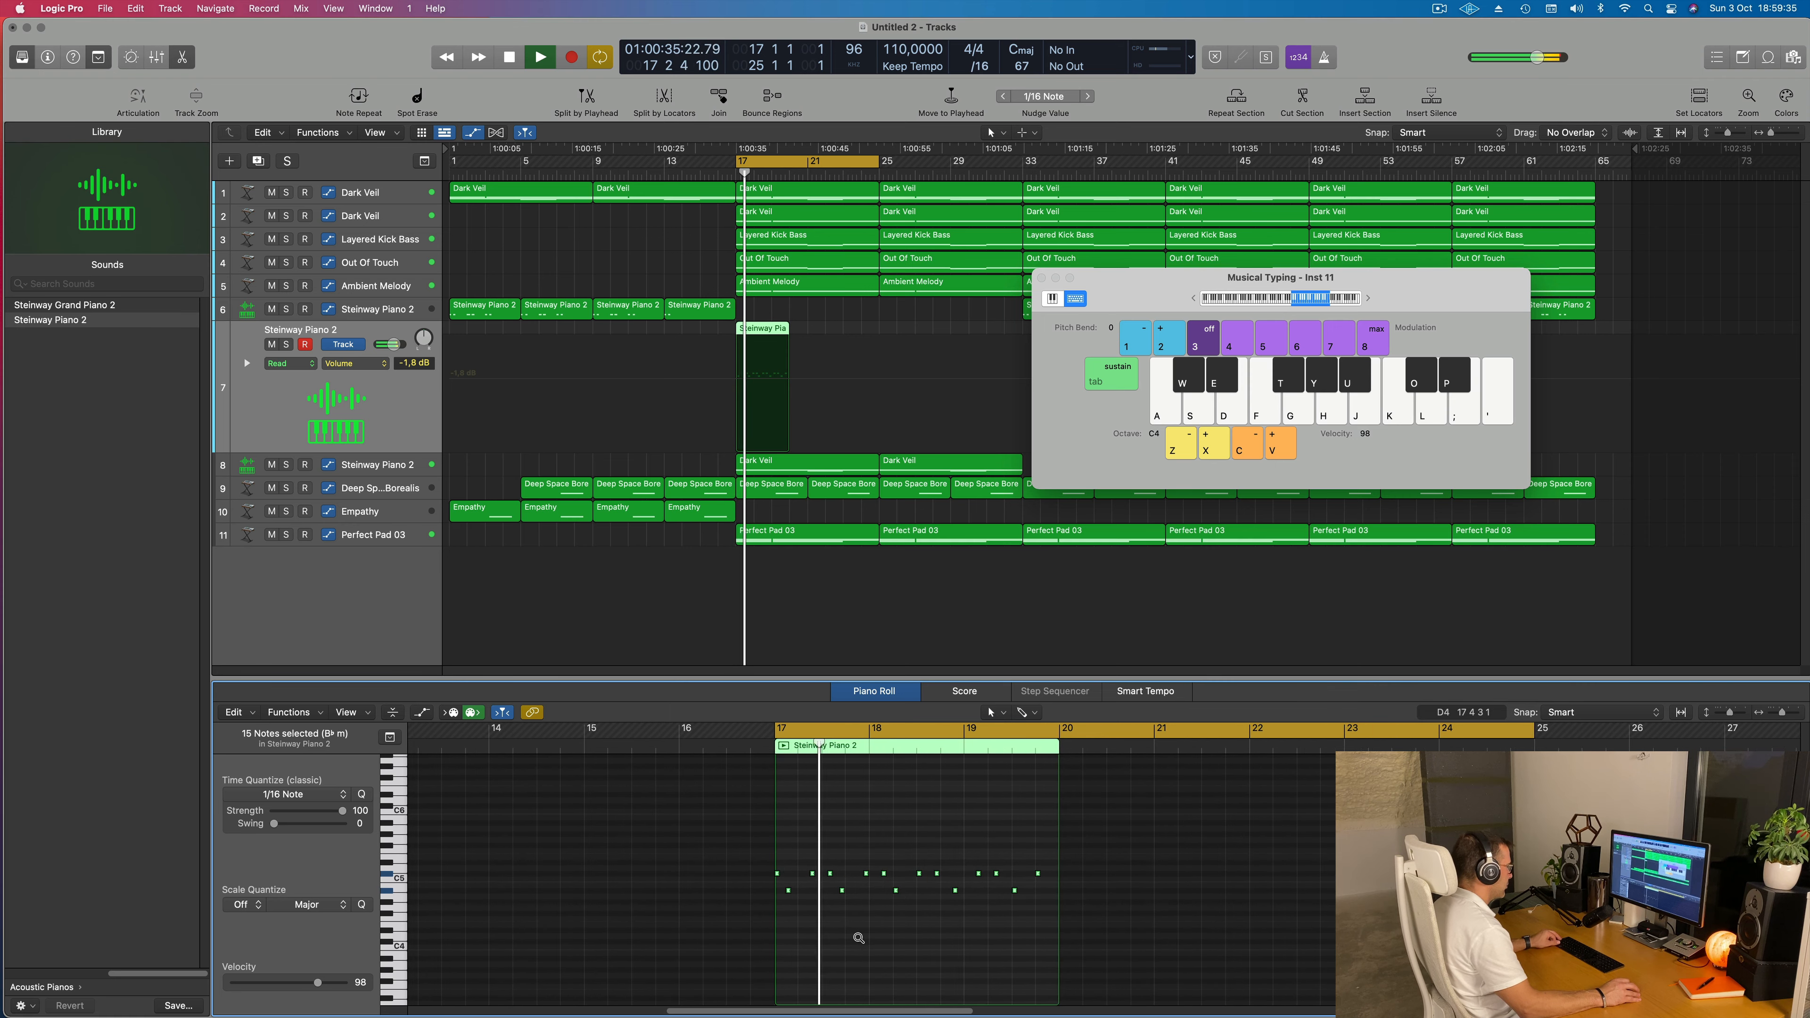
scroll(811, 930, "up", 2)
key("space")
scroll(837, 930, "left", 5)
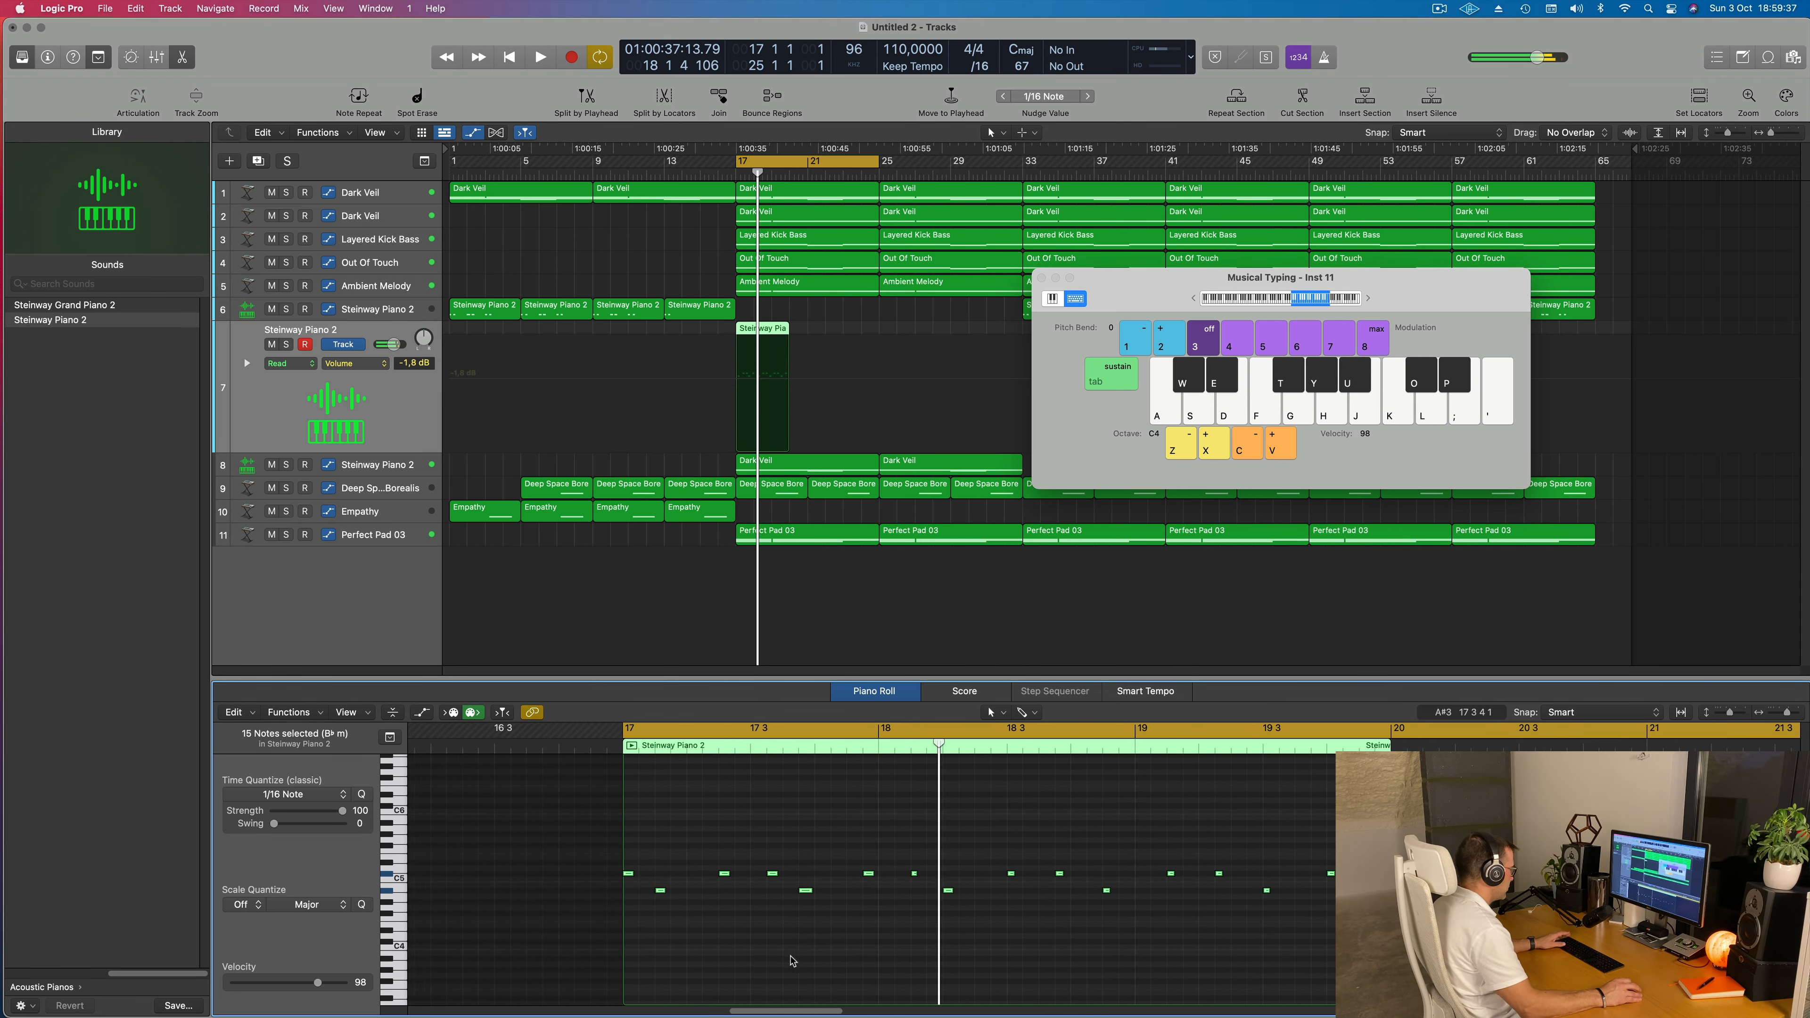
key("space")
key("space")
left_click_drag(717, 855, 657, 921)
key("Delete")
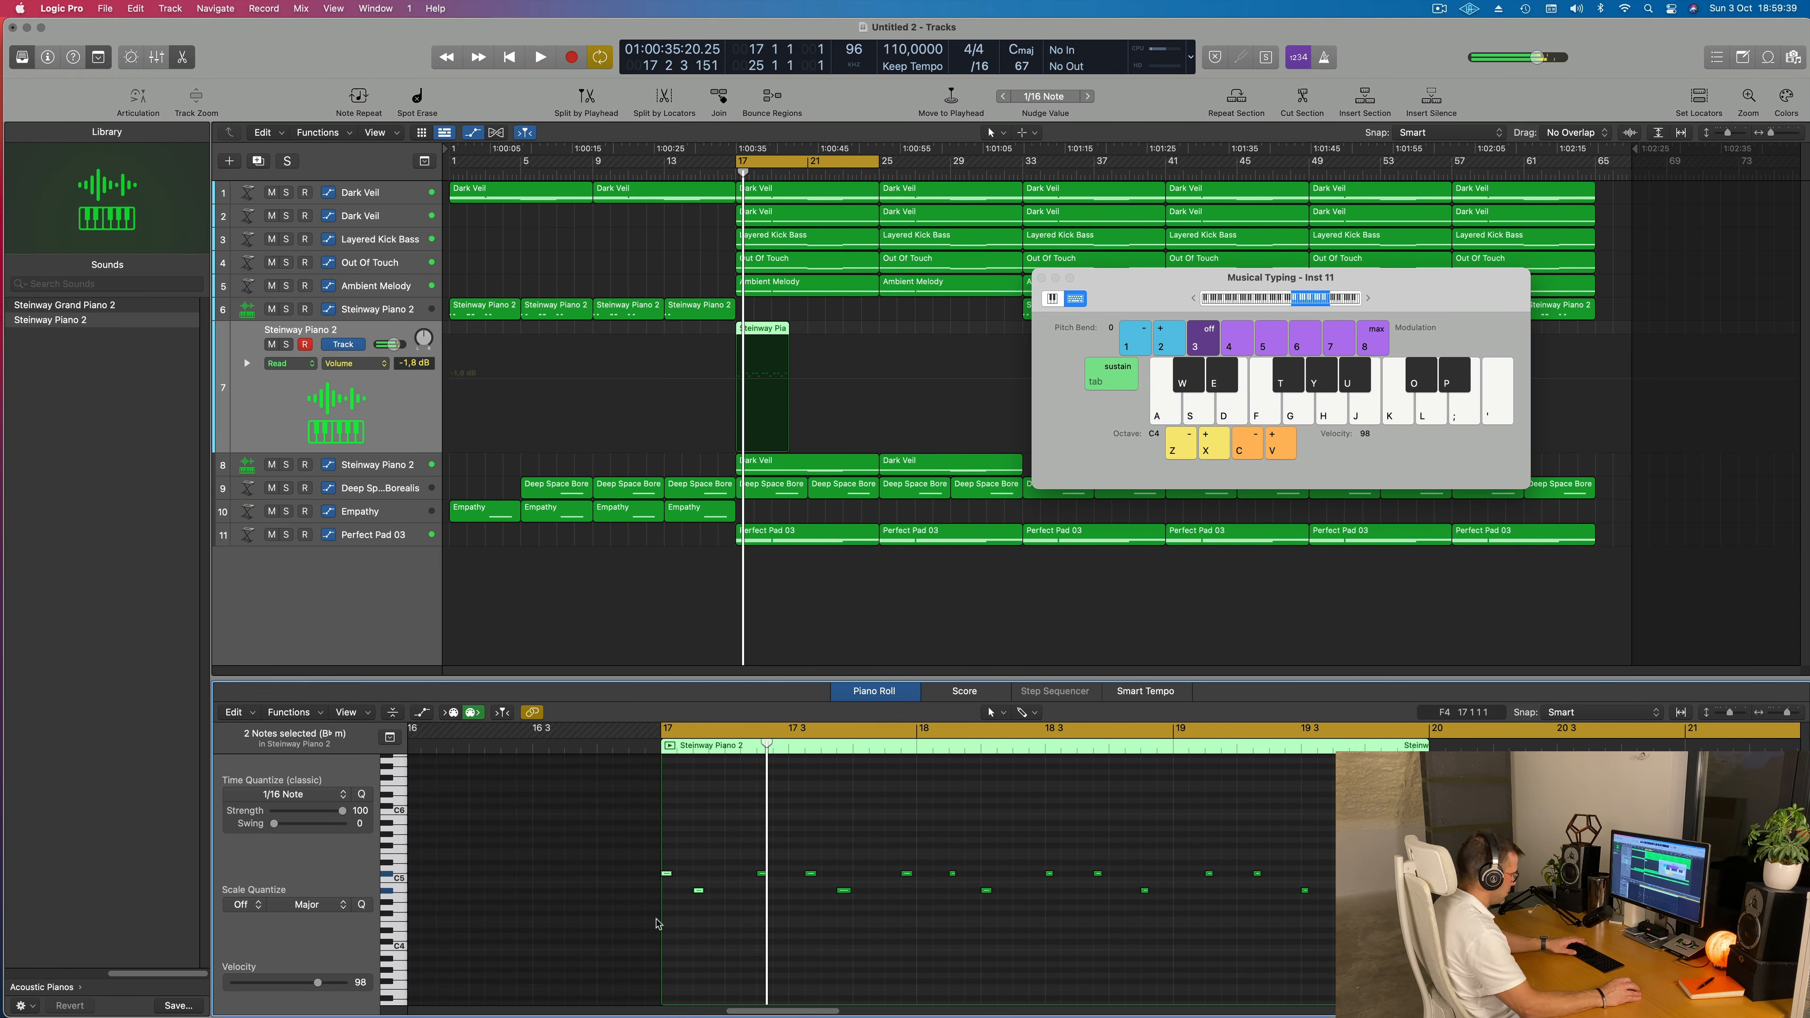
Move the remaining notes earlier so the melody starts at bar 17, and play it back
left_click_drag(724, 856, 963, 987)
left_click_drag(762, 874, 667, 873)
scroll(748, 885, "up", 2)
key("space")
Move the first A#4 note to position 17 2 3 1 and audition the new timing
left_click(709, 853)
key("space")
key("space")
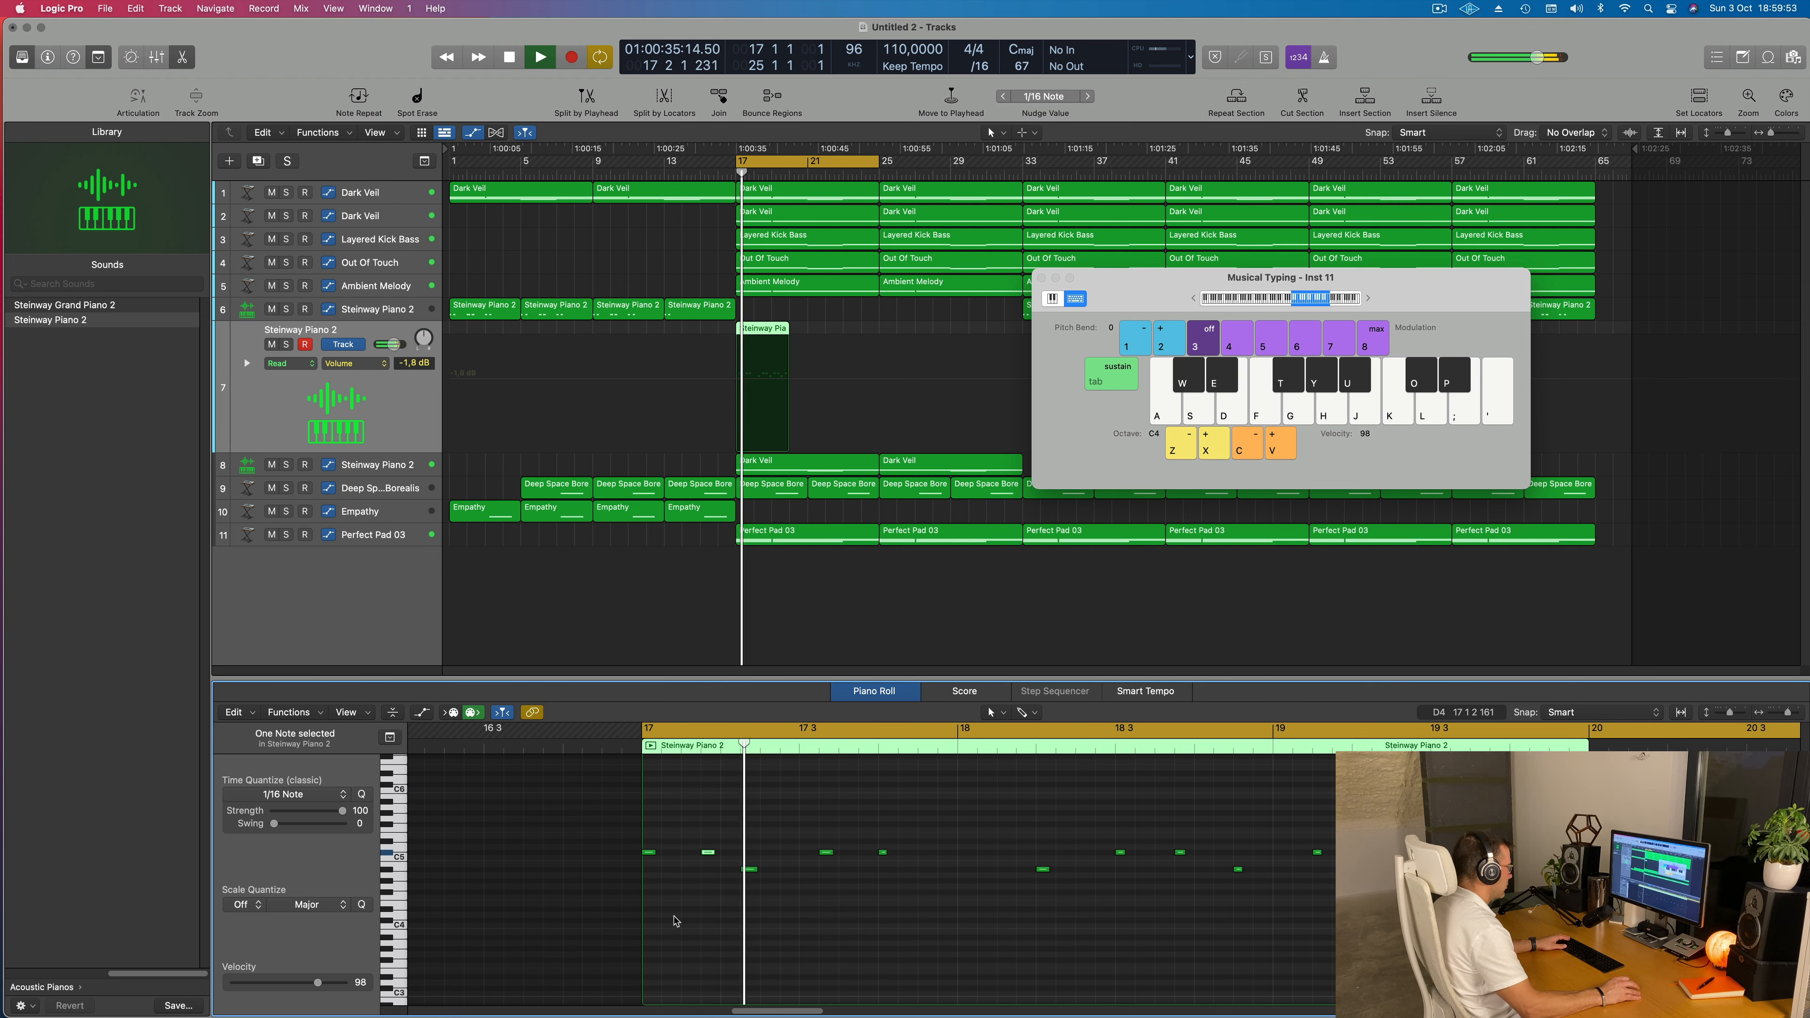
key("space")
left_click_drag(750, 871, 769, 871)
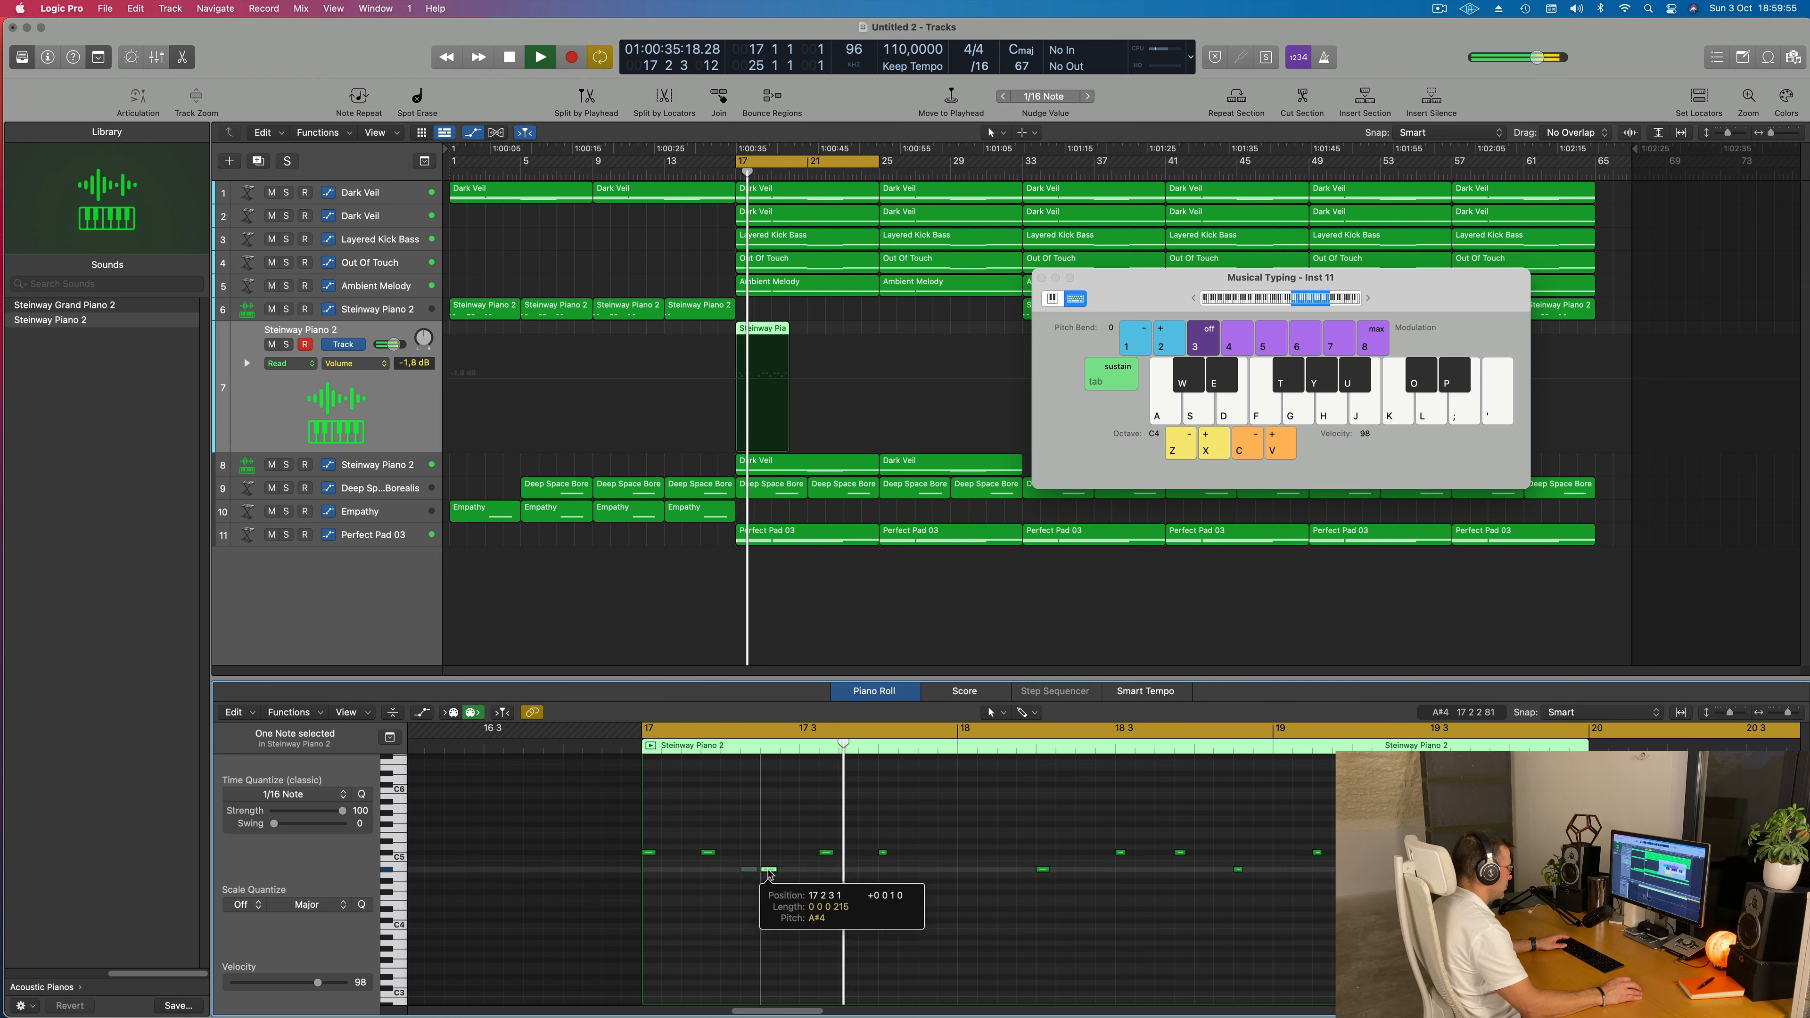
key("space")
key("space")
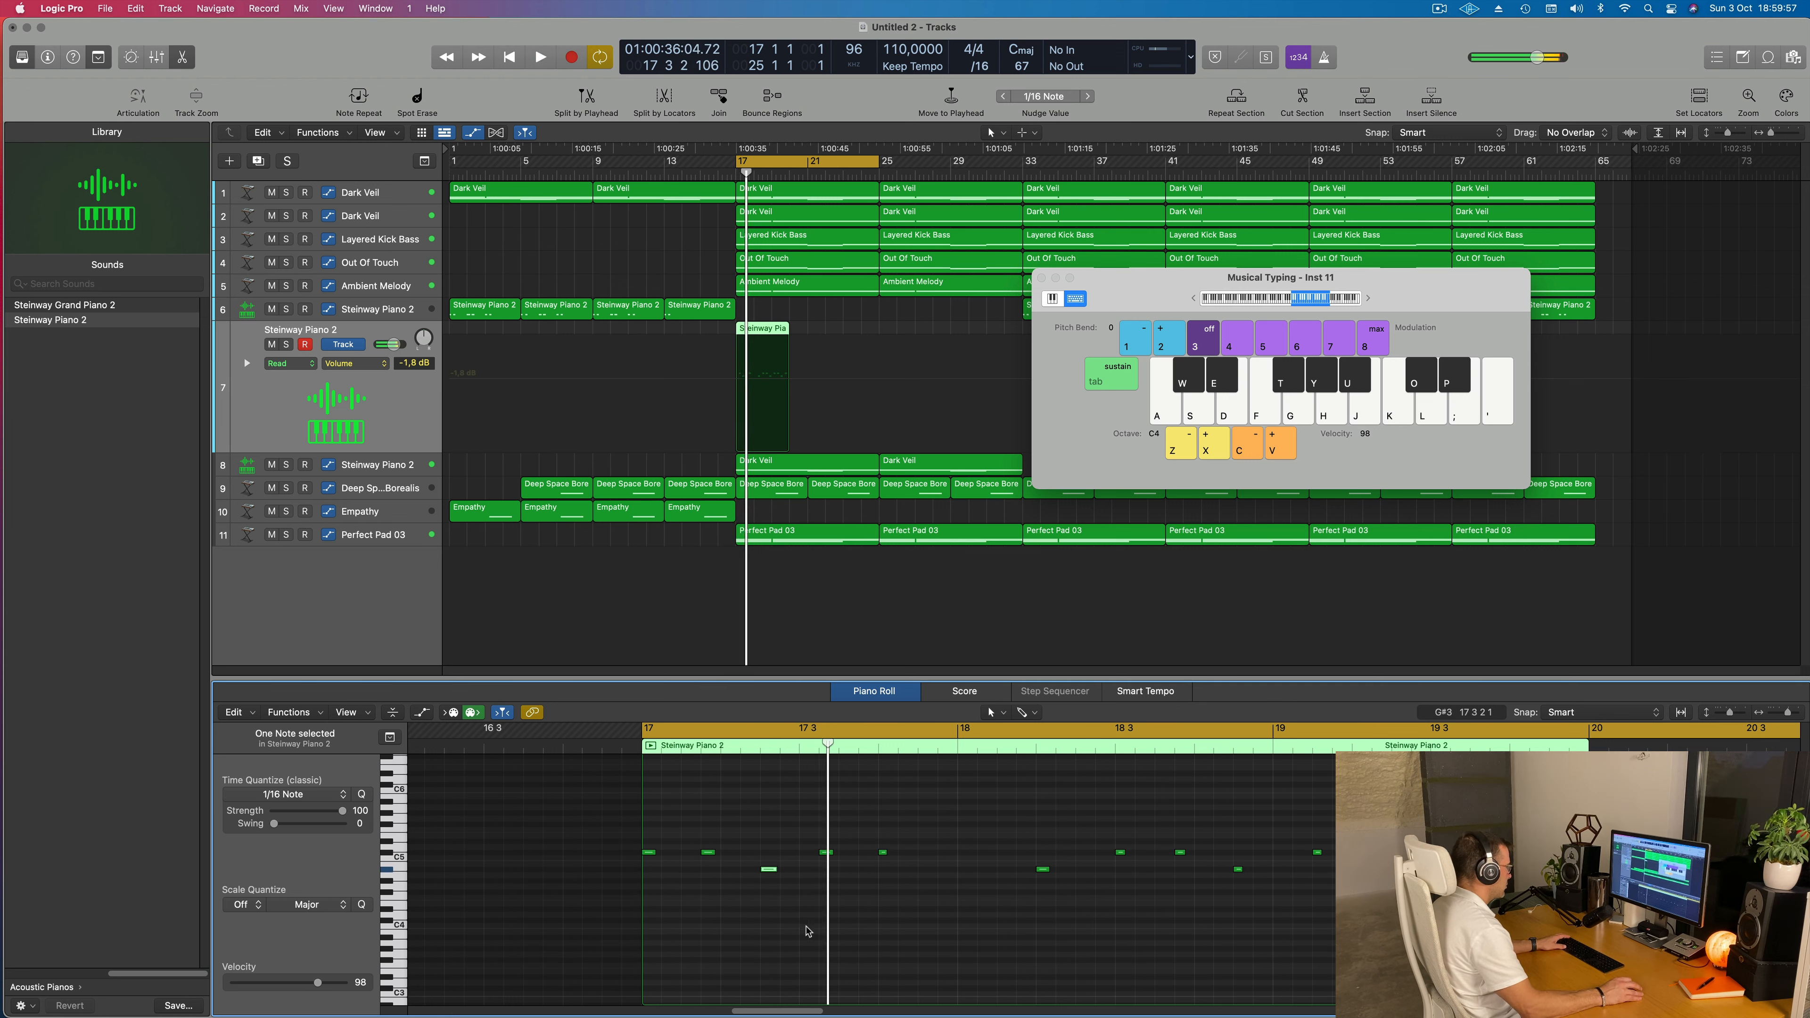
Try earlier positions for the first A#4 note and replay the start of the melody to compare them
left_click_drag(768, 871, 730, 871)
key("space")
key("space")
left_click_drag(708, 854, 749, 870)
key("space")
key("space")
key("space")
key("space")
key("space")
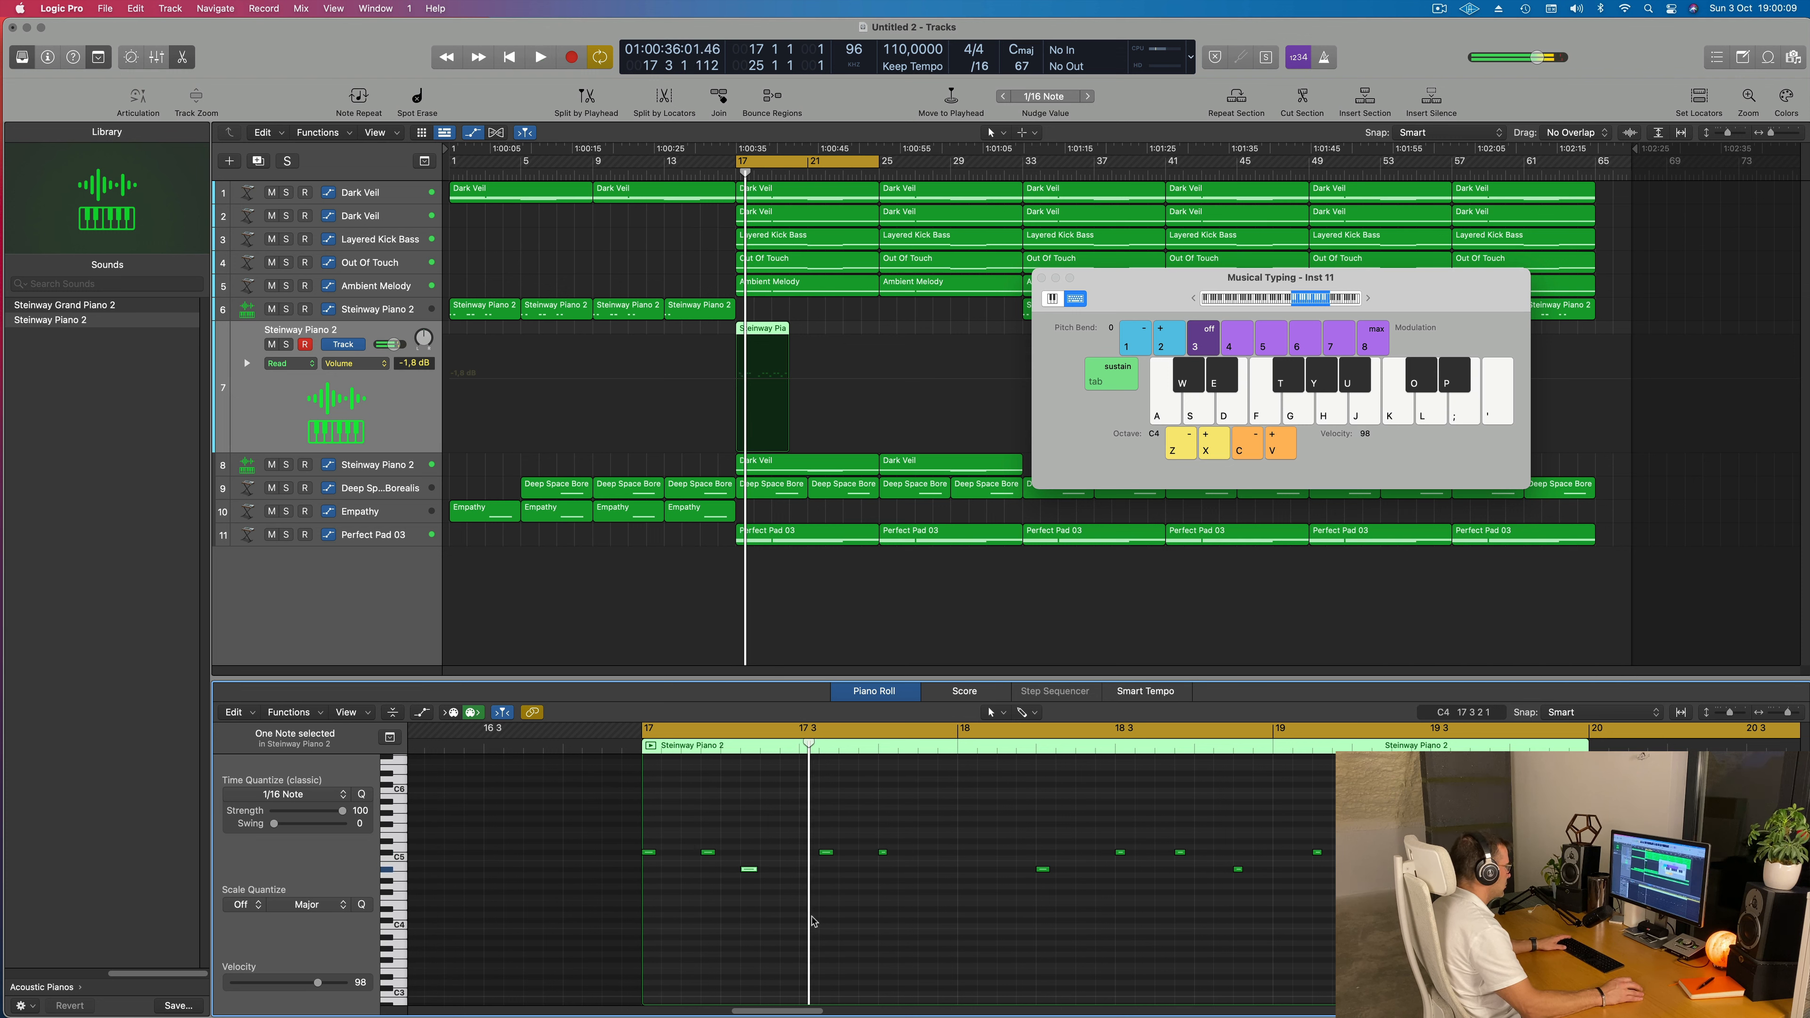
key("space")
key("space")
Delete the edited three-bar piano region and try out the A#4 and C#5 notes for a new take
left_click(747, 334)
key("BackSpace")
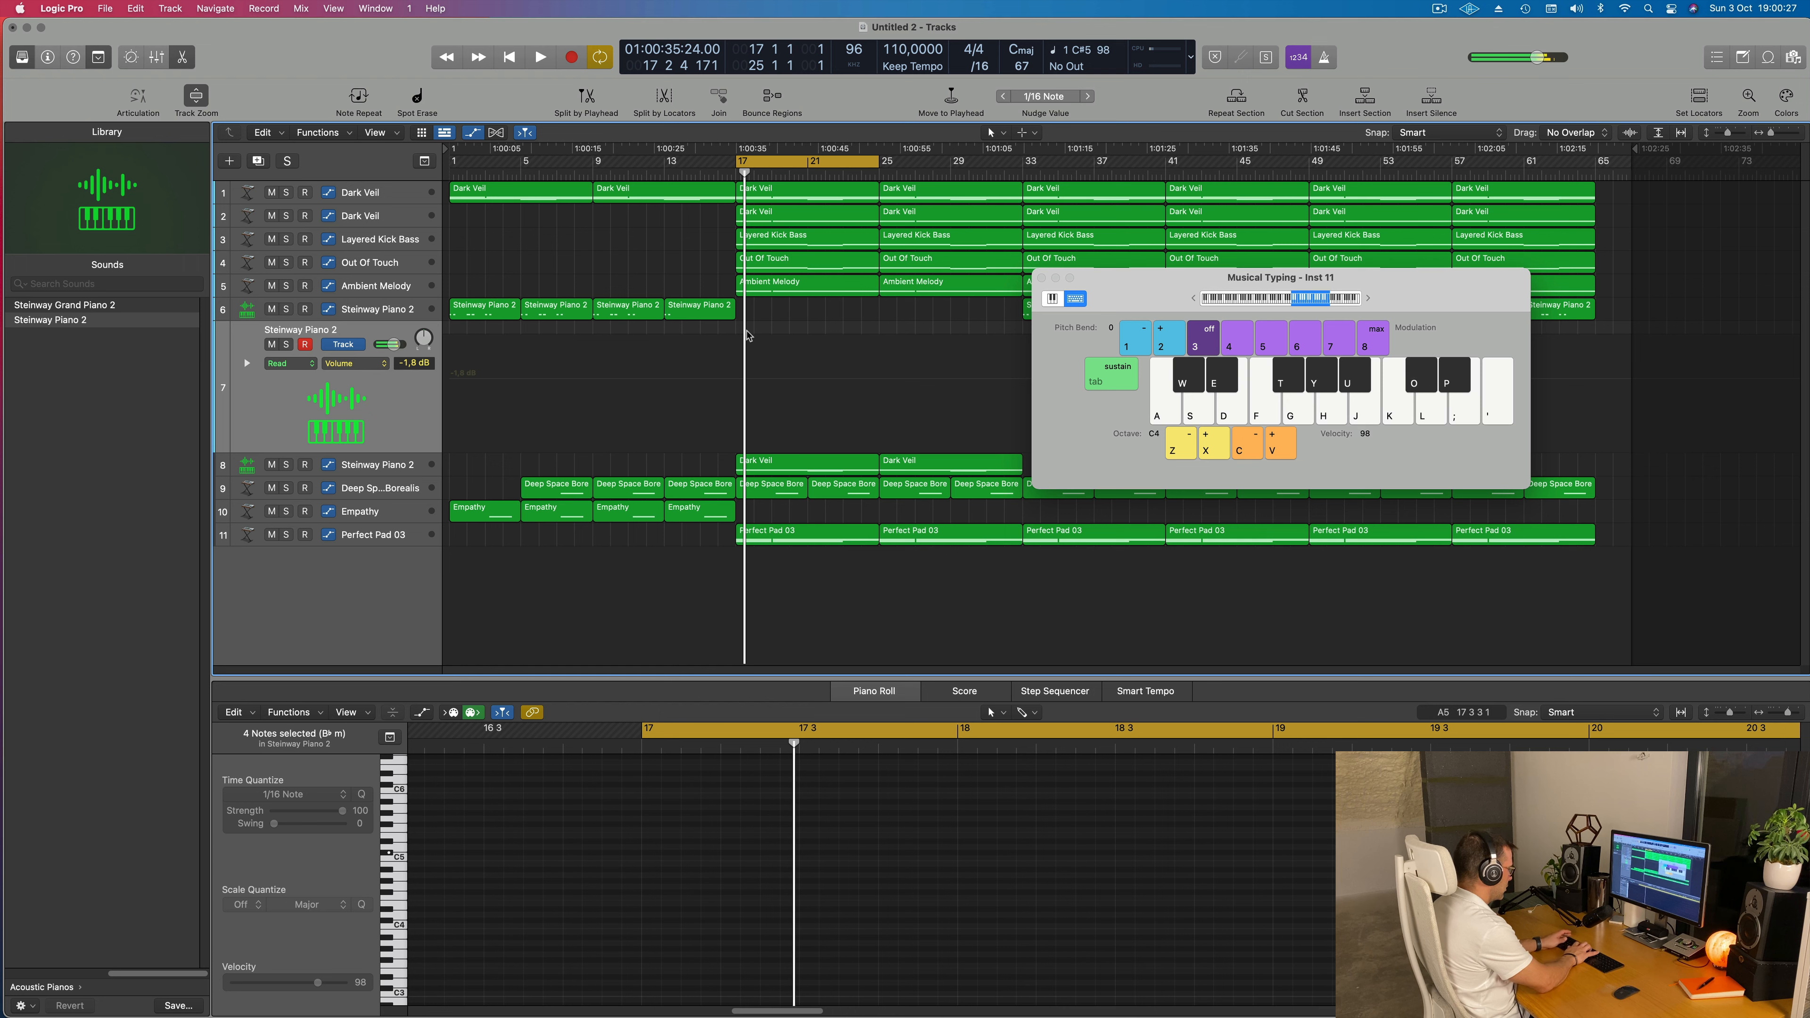
key("u")
key("o")
key("space")
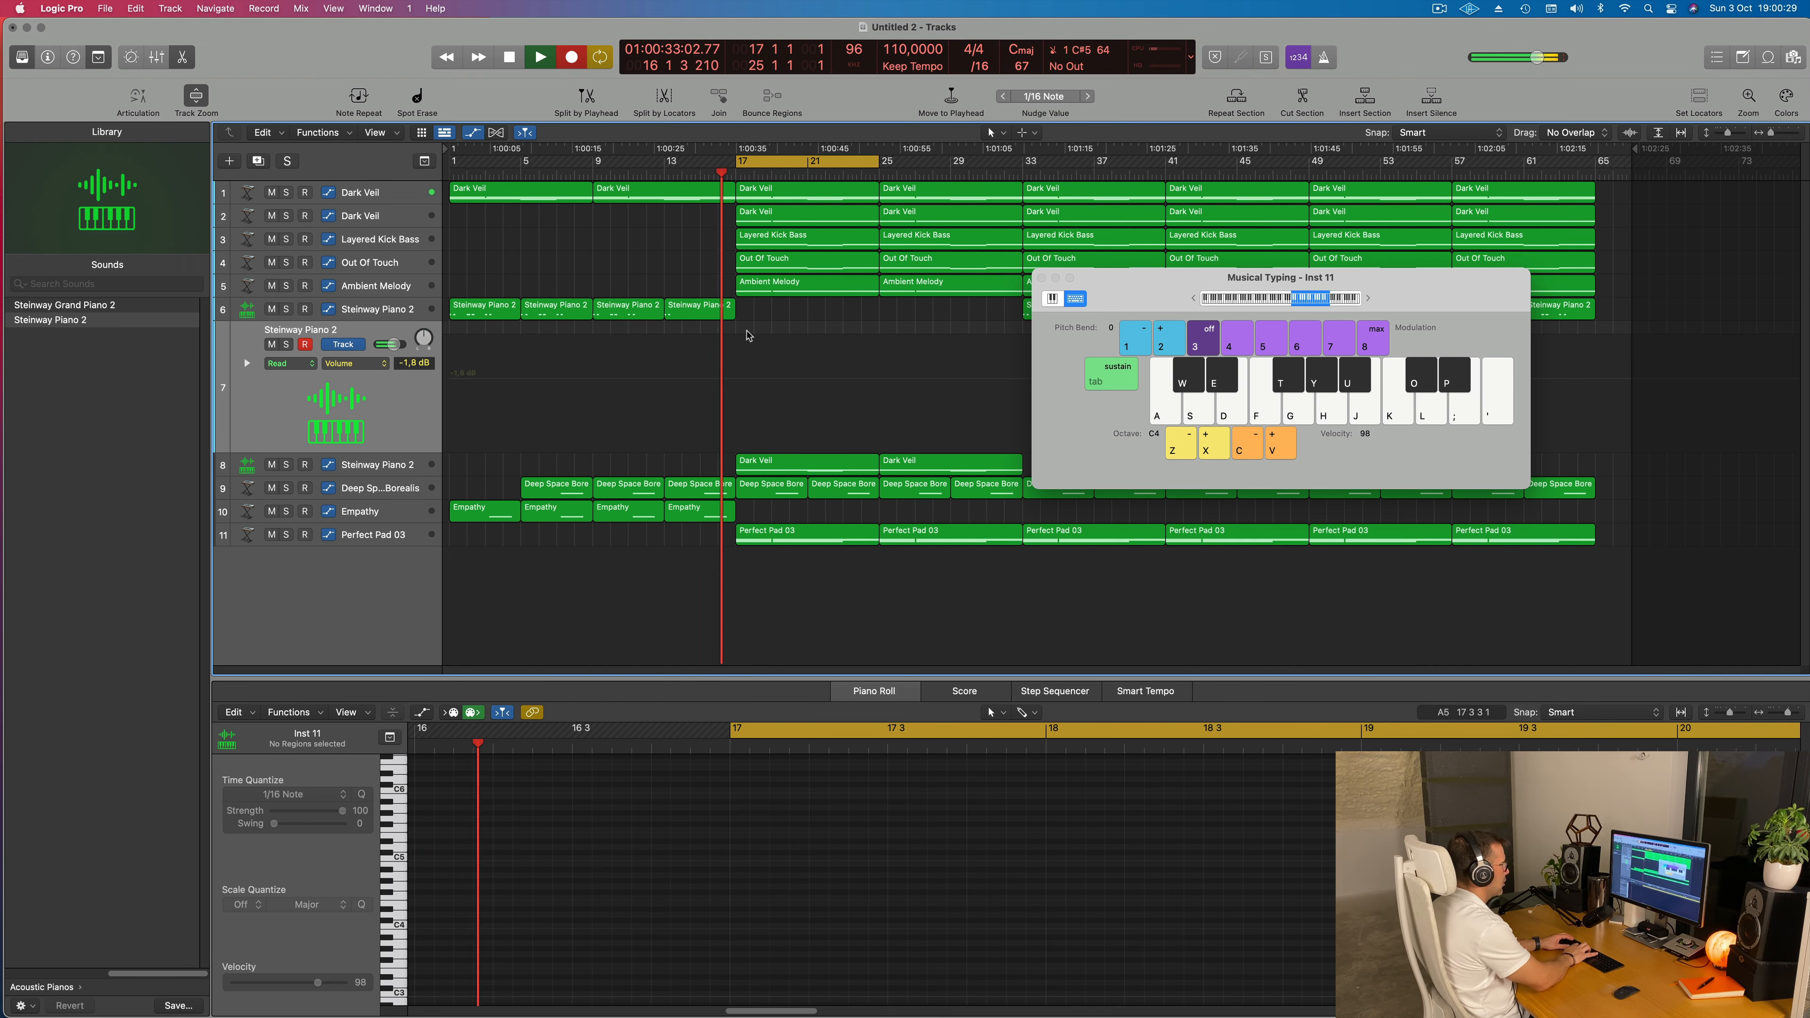
Record a new piano melody of C#5 and A#4 notes from bar 17 on the empty Steinway Piano 2 track
key("r")
key("o")
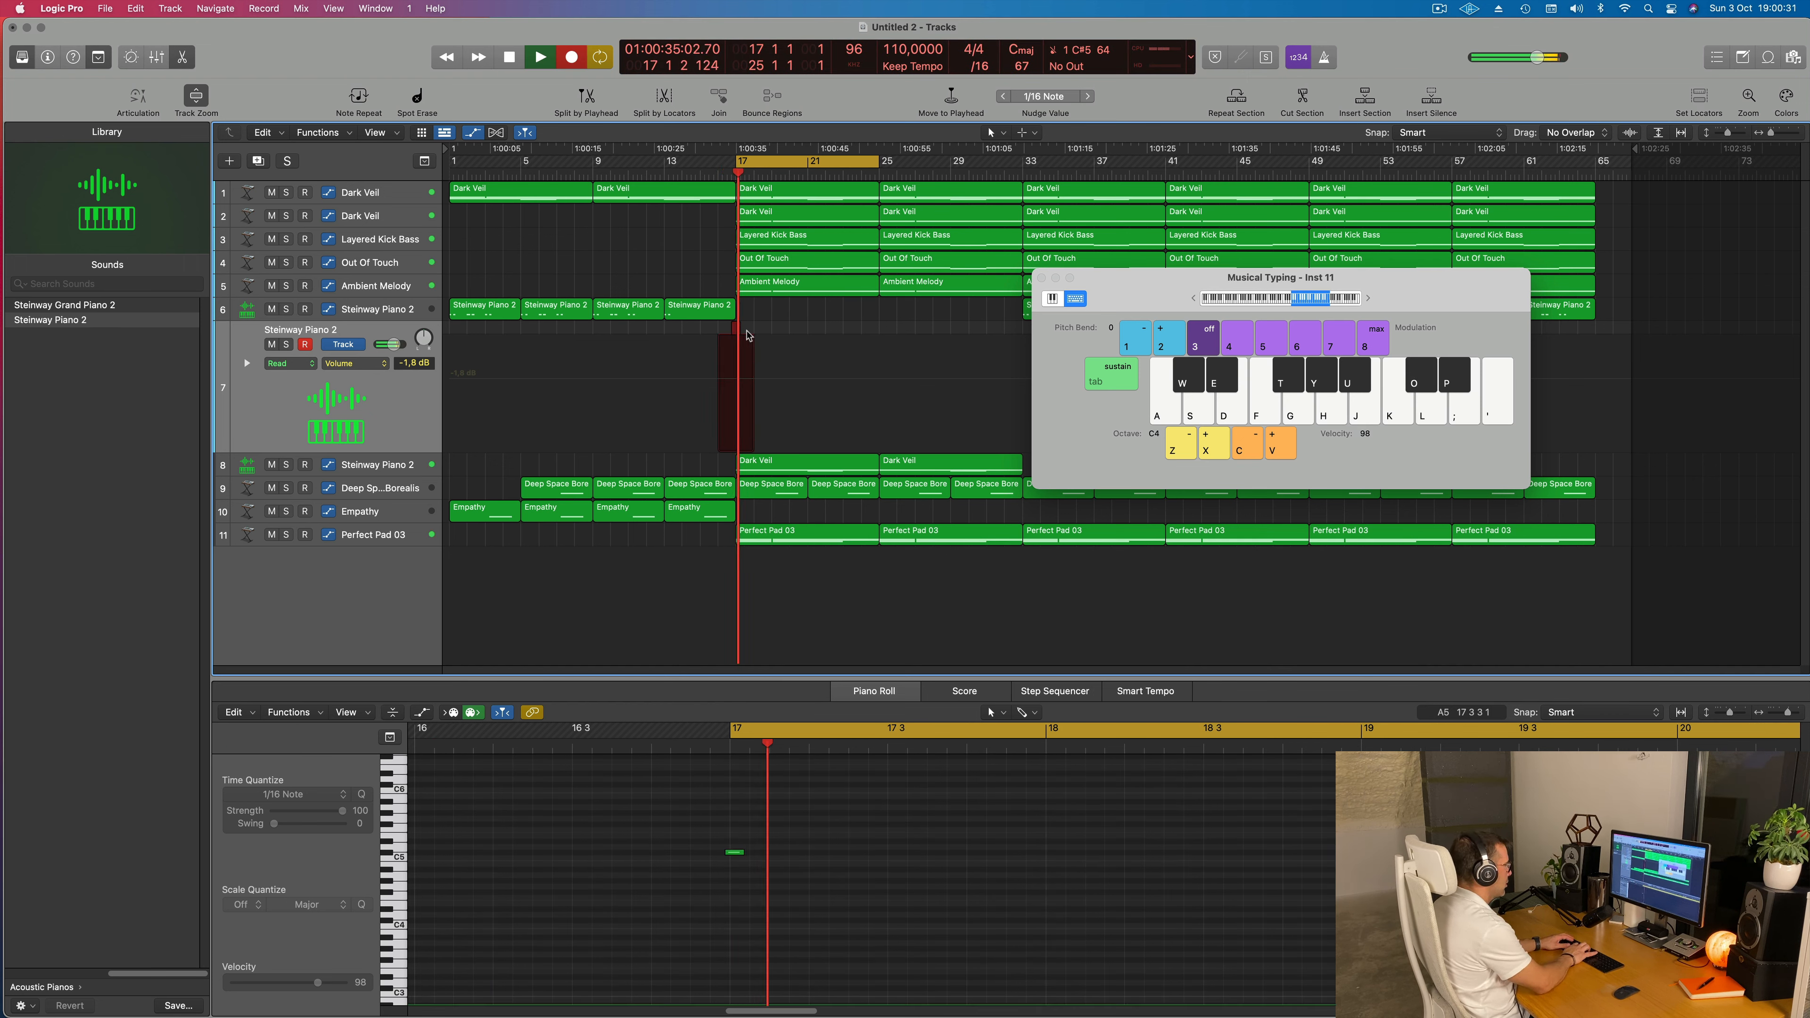
key("o")
key("u")
key("o")
key("o")
key("u")
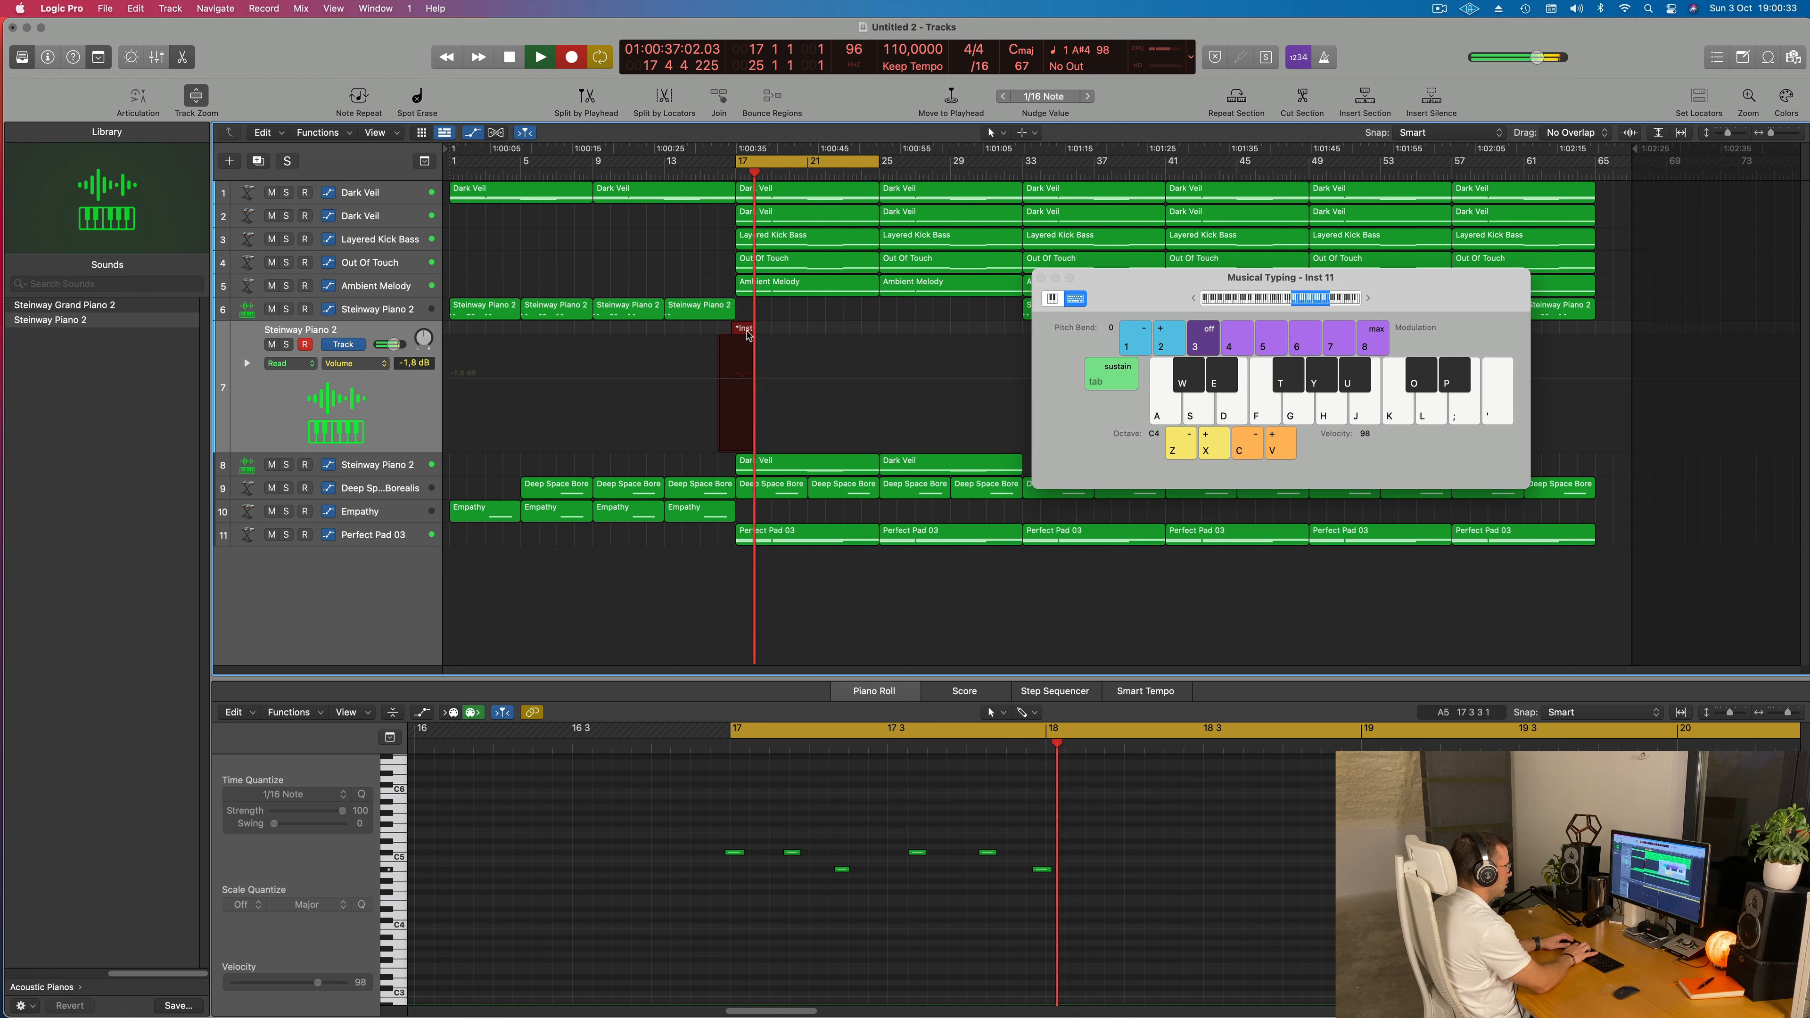
key("o")
key("o")
key("u")
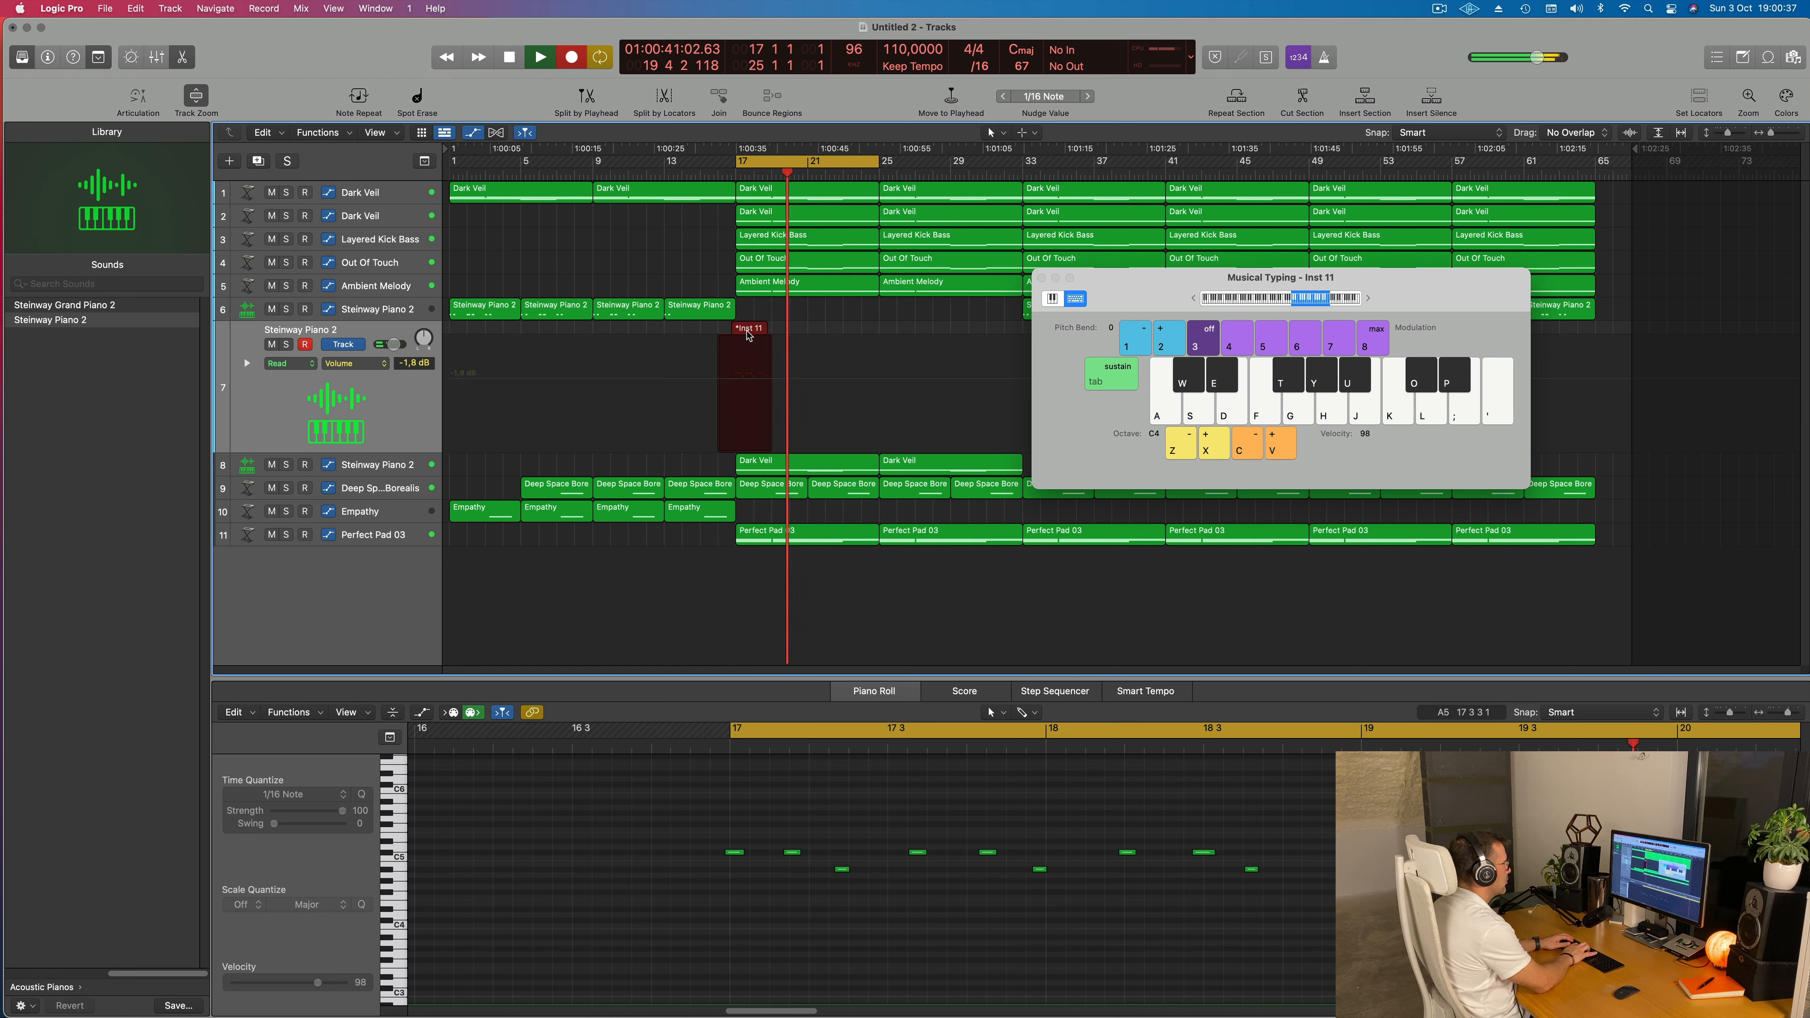
key("space")
Move the first A#4 note of the new take two sixteenths earlier and play the melody back
left_click(585, 870)
key("space")
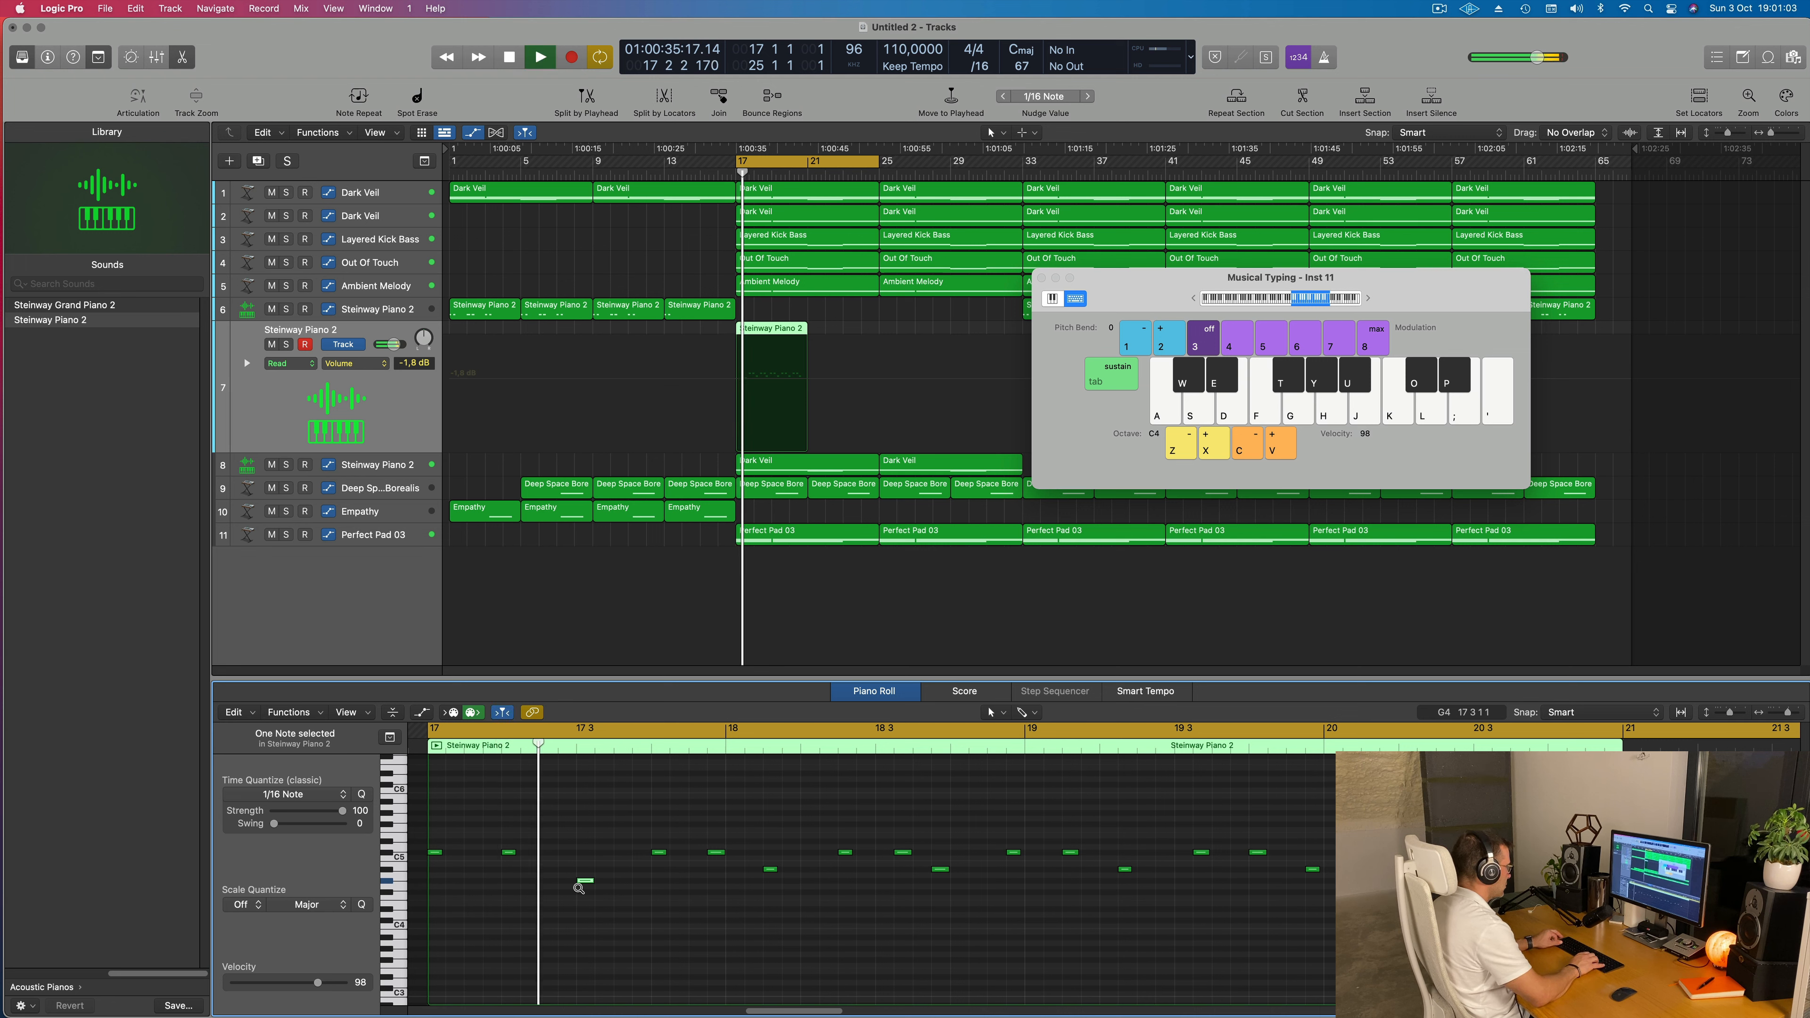
key("alt+Left")
key("alt+Left")
key("space")
key("space")
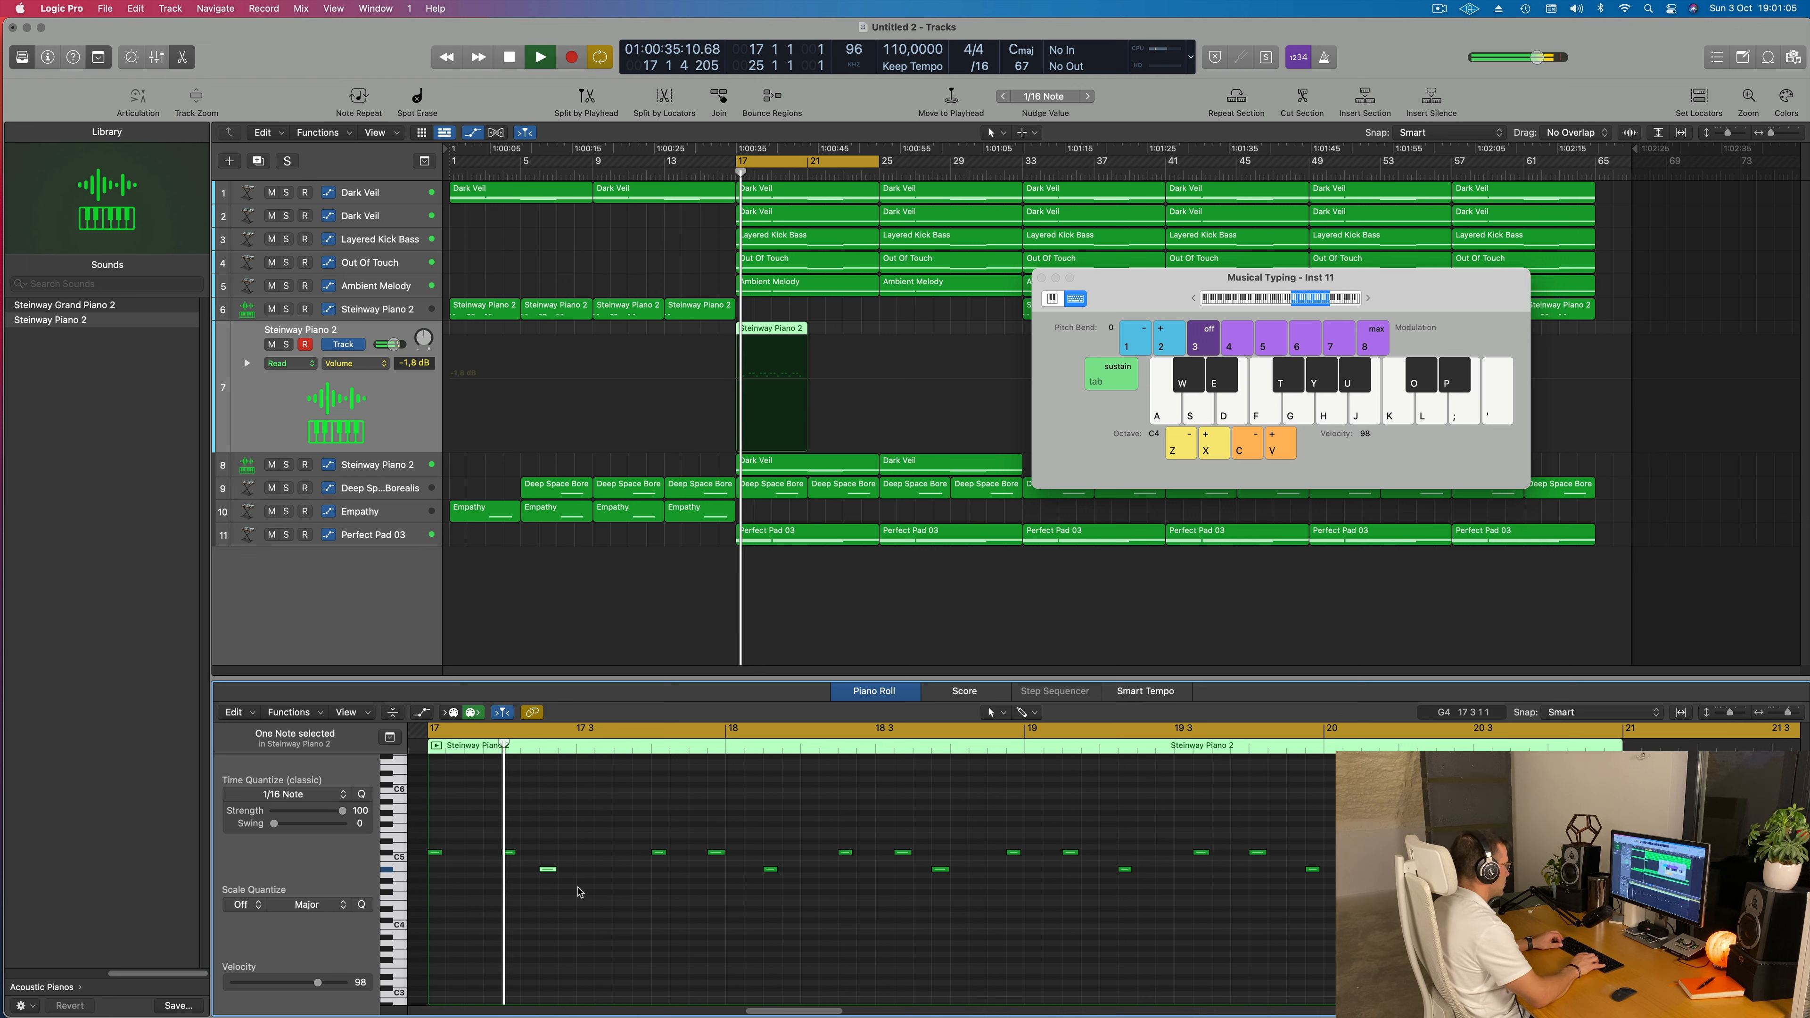
Move the first A#4 note of the piano melody one sixteenth later and play the melody back to check it
key("alt+Right")
key("space")
key("space")
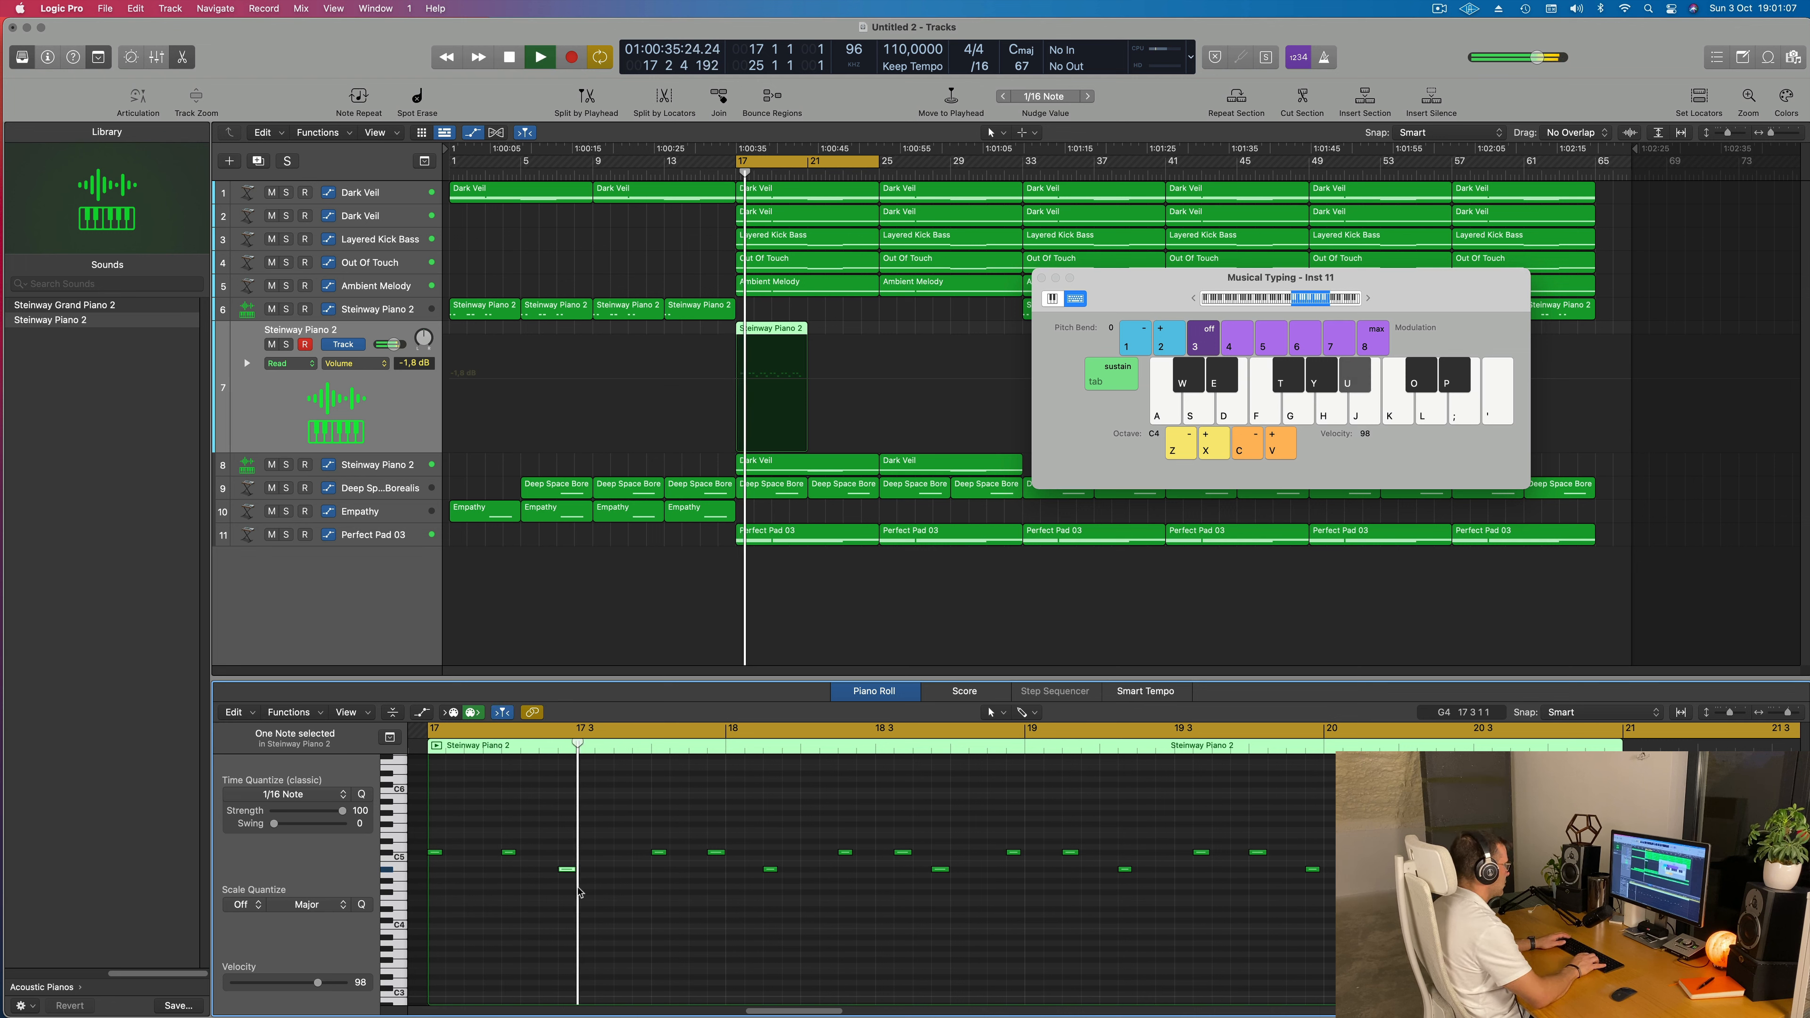
key("space")
key("space")
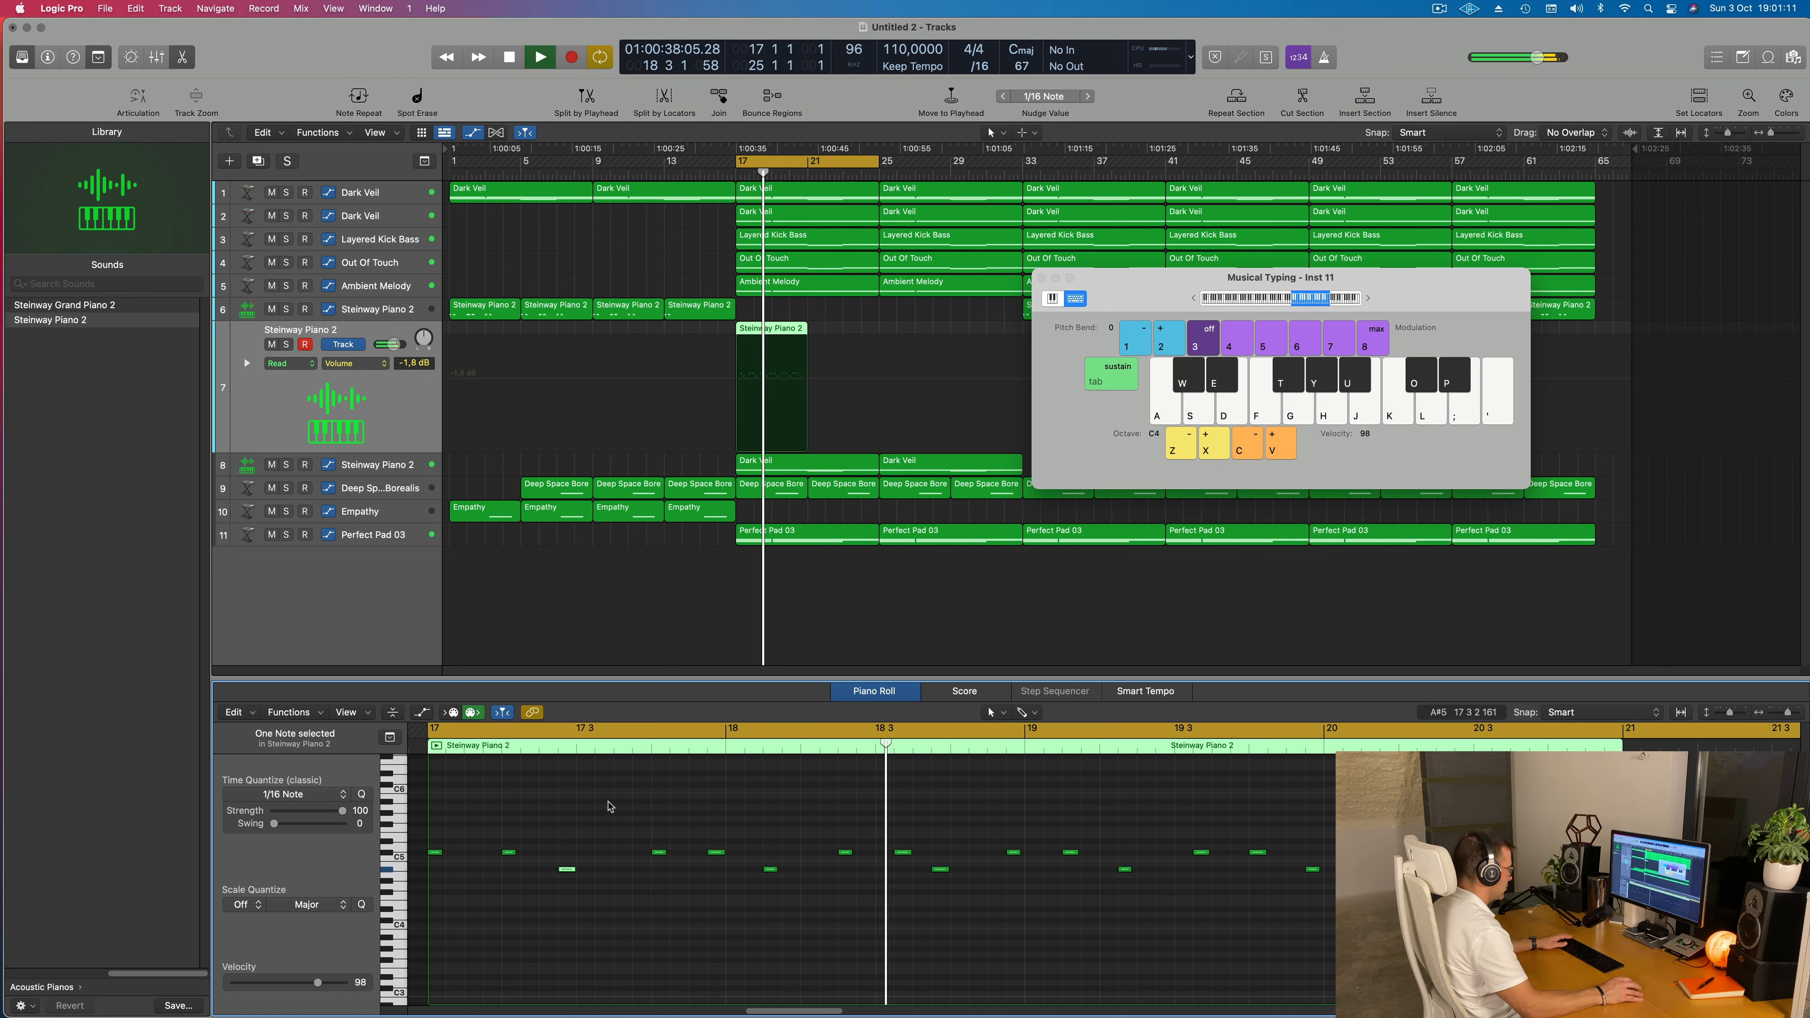
key("space")
key("space")
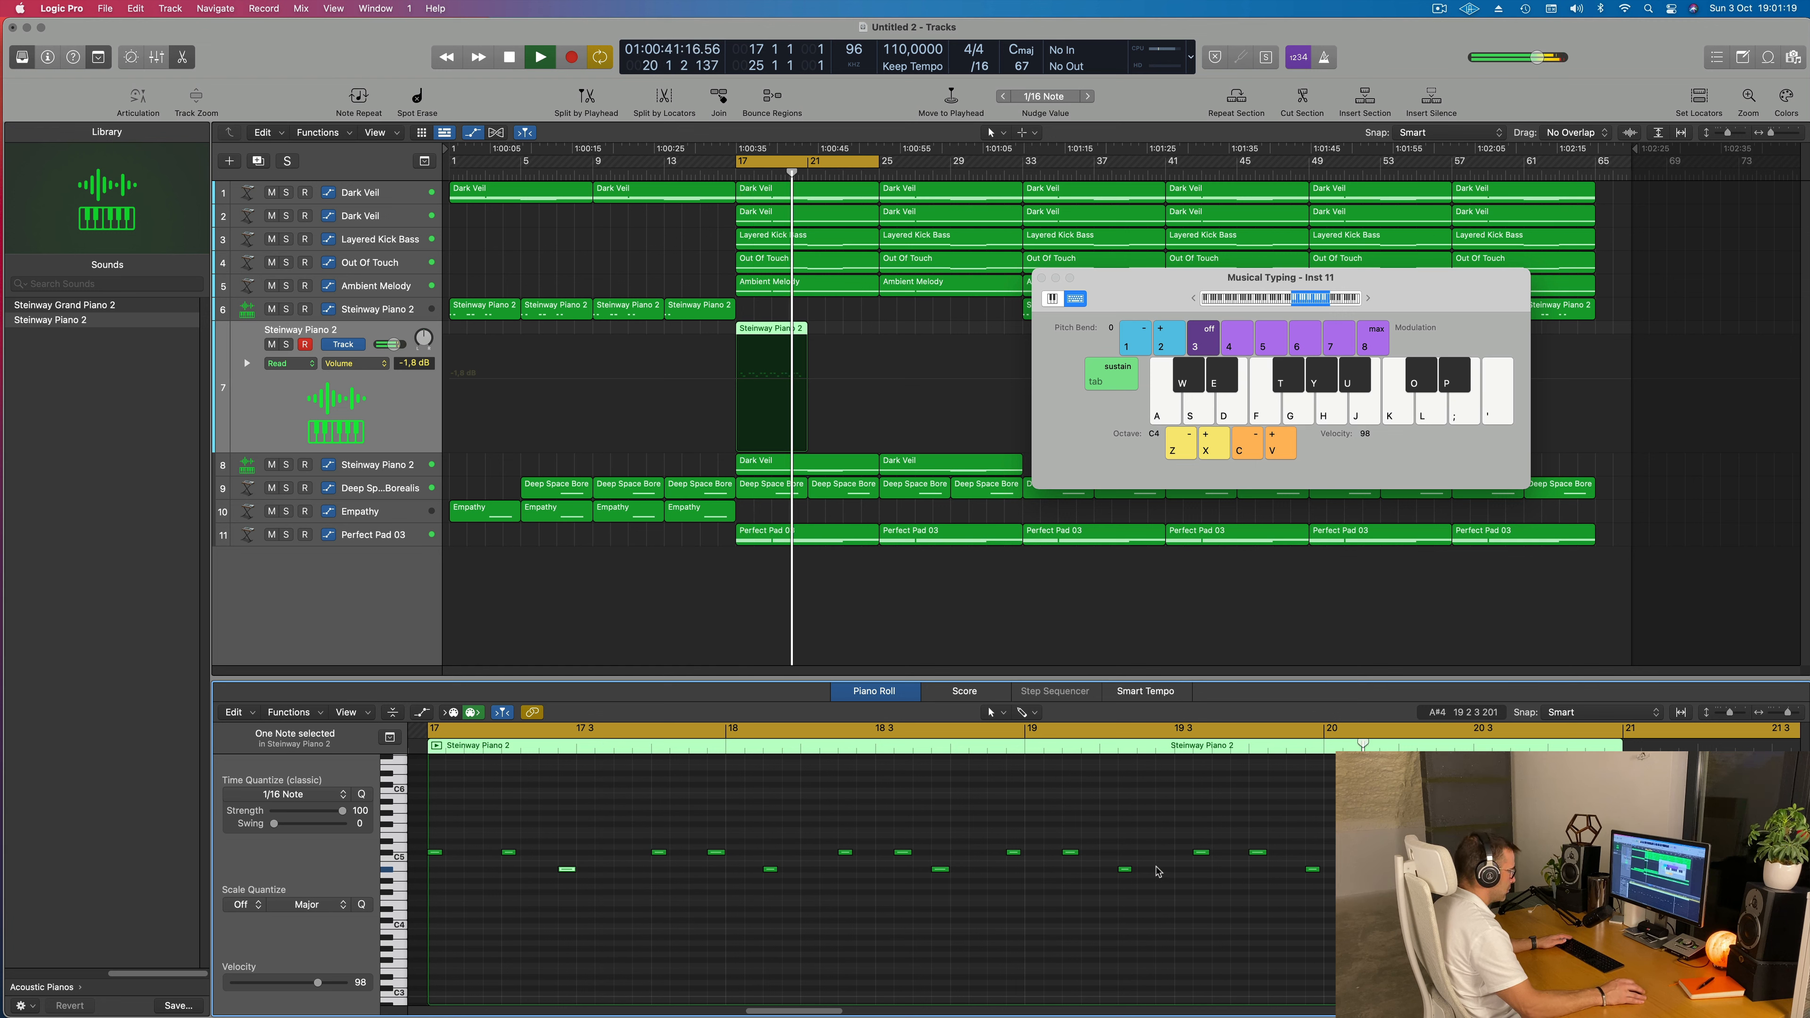
key("space")
Place the Musical Typing window out of the way, split the second piano melody region at the playhead and delete its tail
left_click_drag(1140, 278, 1761, 290)
key("super+Right")
key("super+Right")
key("super+Right")
key("super+t")
left_click(905, 371)
key("BackSpace")
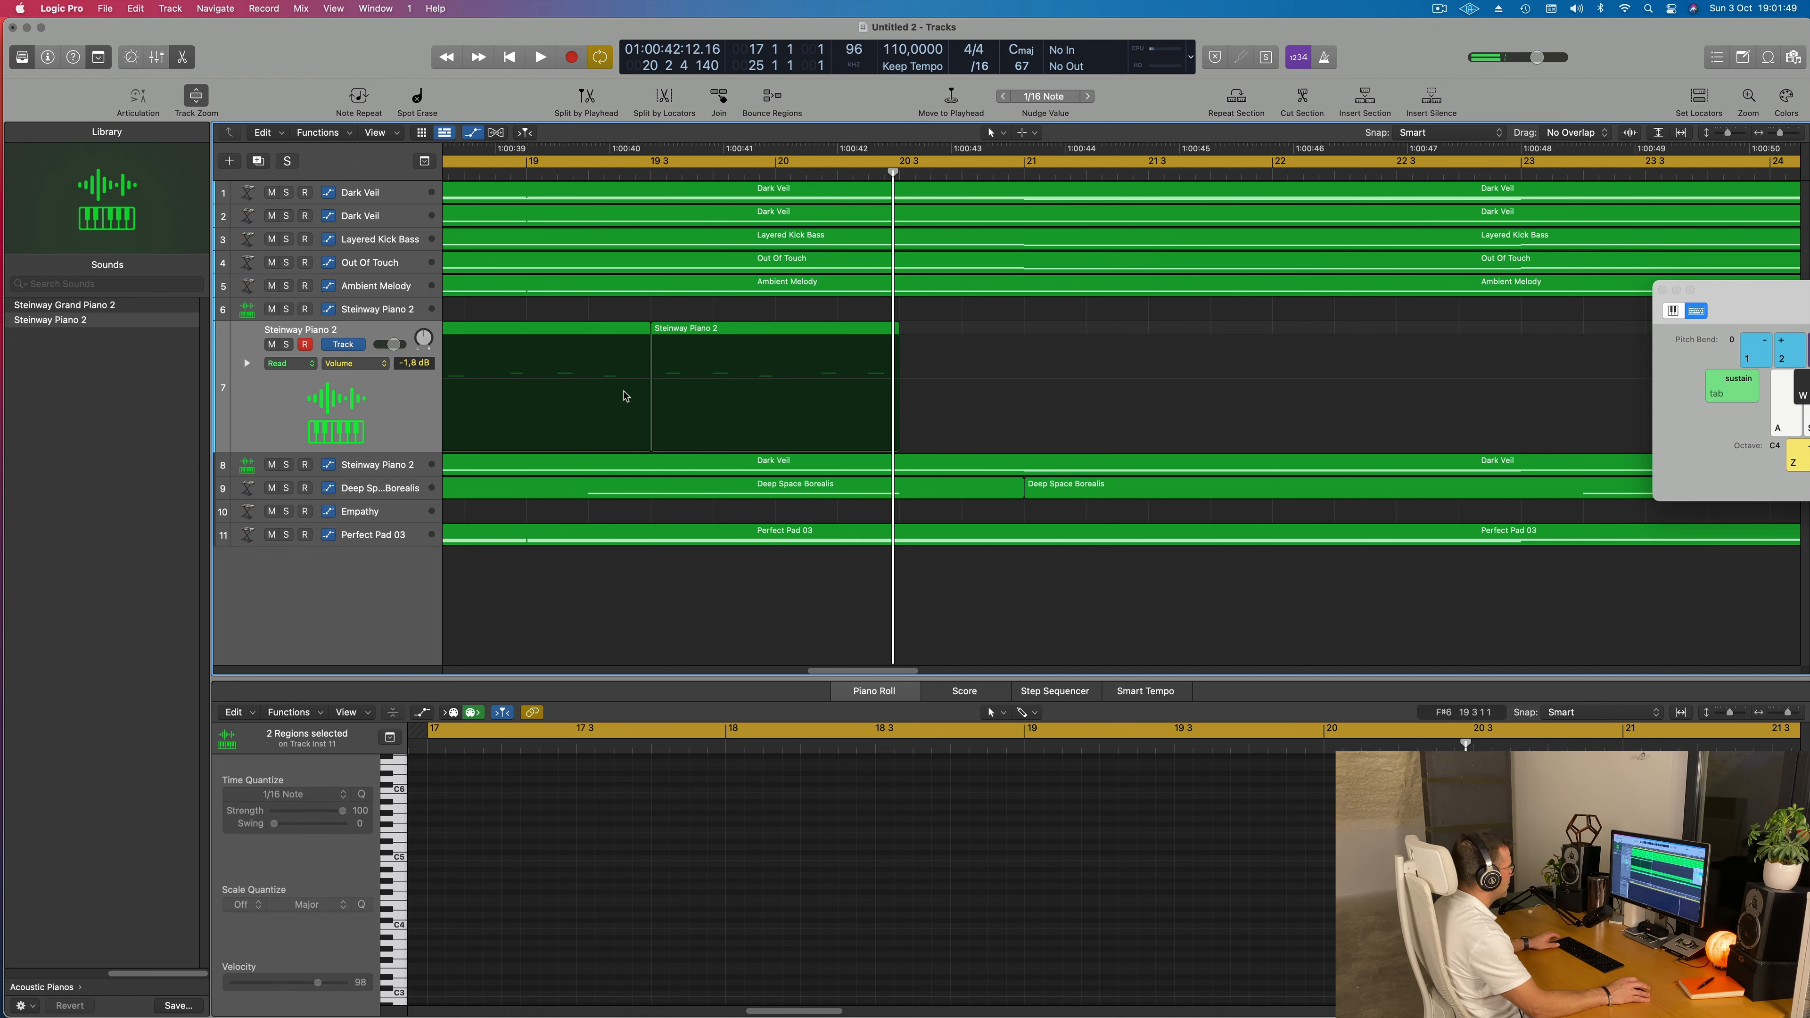
Delete the first piano melody region and move the remaining one-bar region to start at bar 17
key("super+Left")
key("super+Left")
key("super+Left")
key("super+Left")
left_click(848, 332)
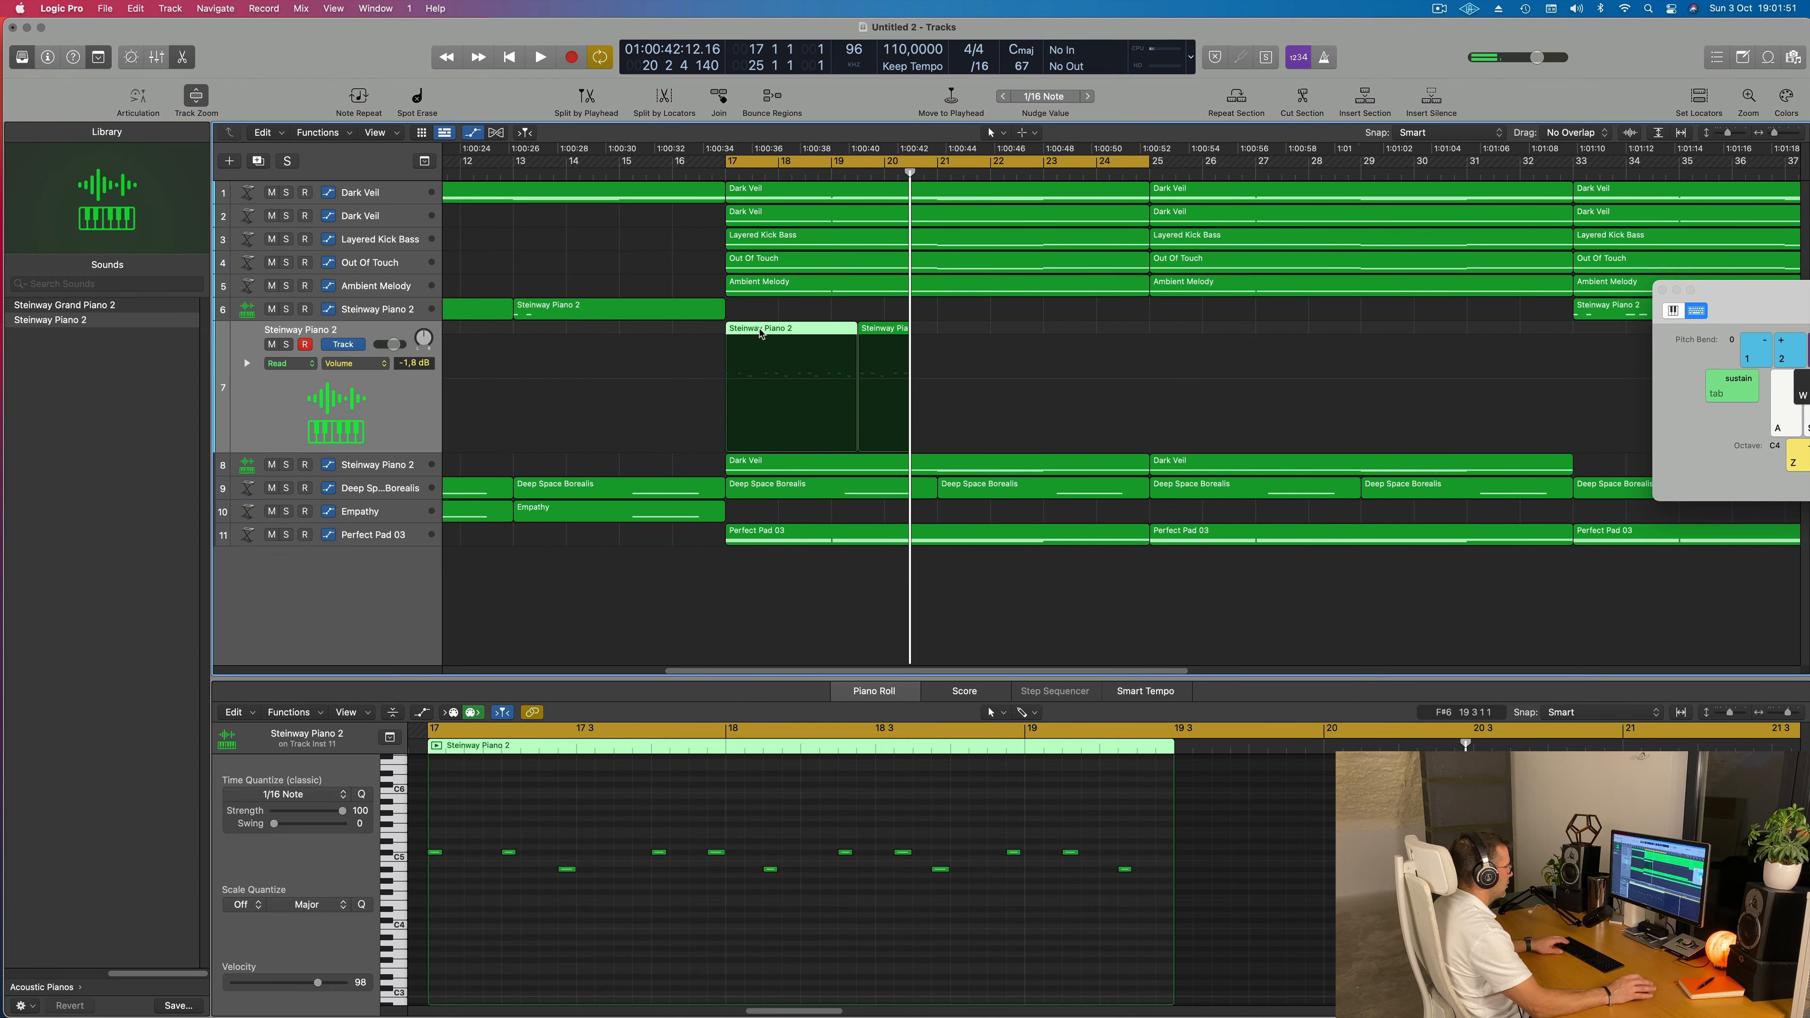
key("BackSpace")
left_click_drag(861, 332, 729, 334)
Play back the shortened piano melody from bar 17 and examine its notes
key("space")
scroll(570, 925, "up", 5)
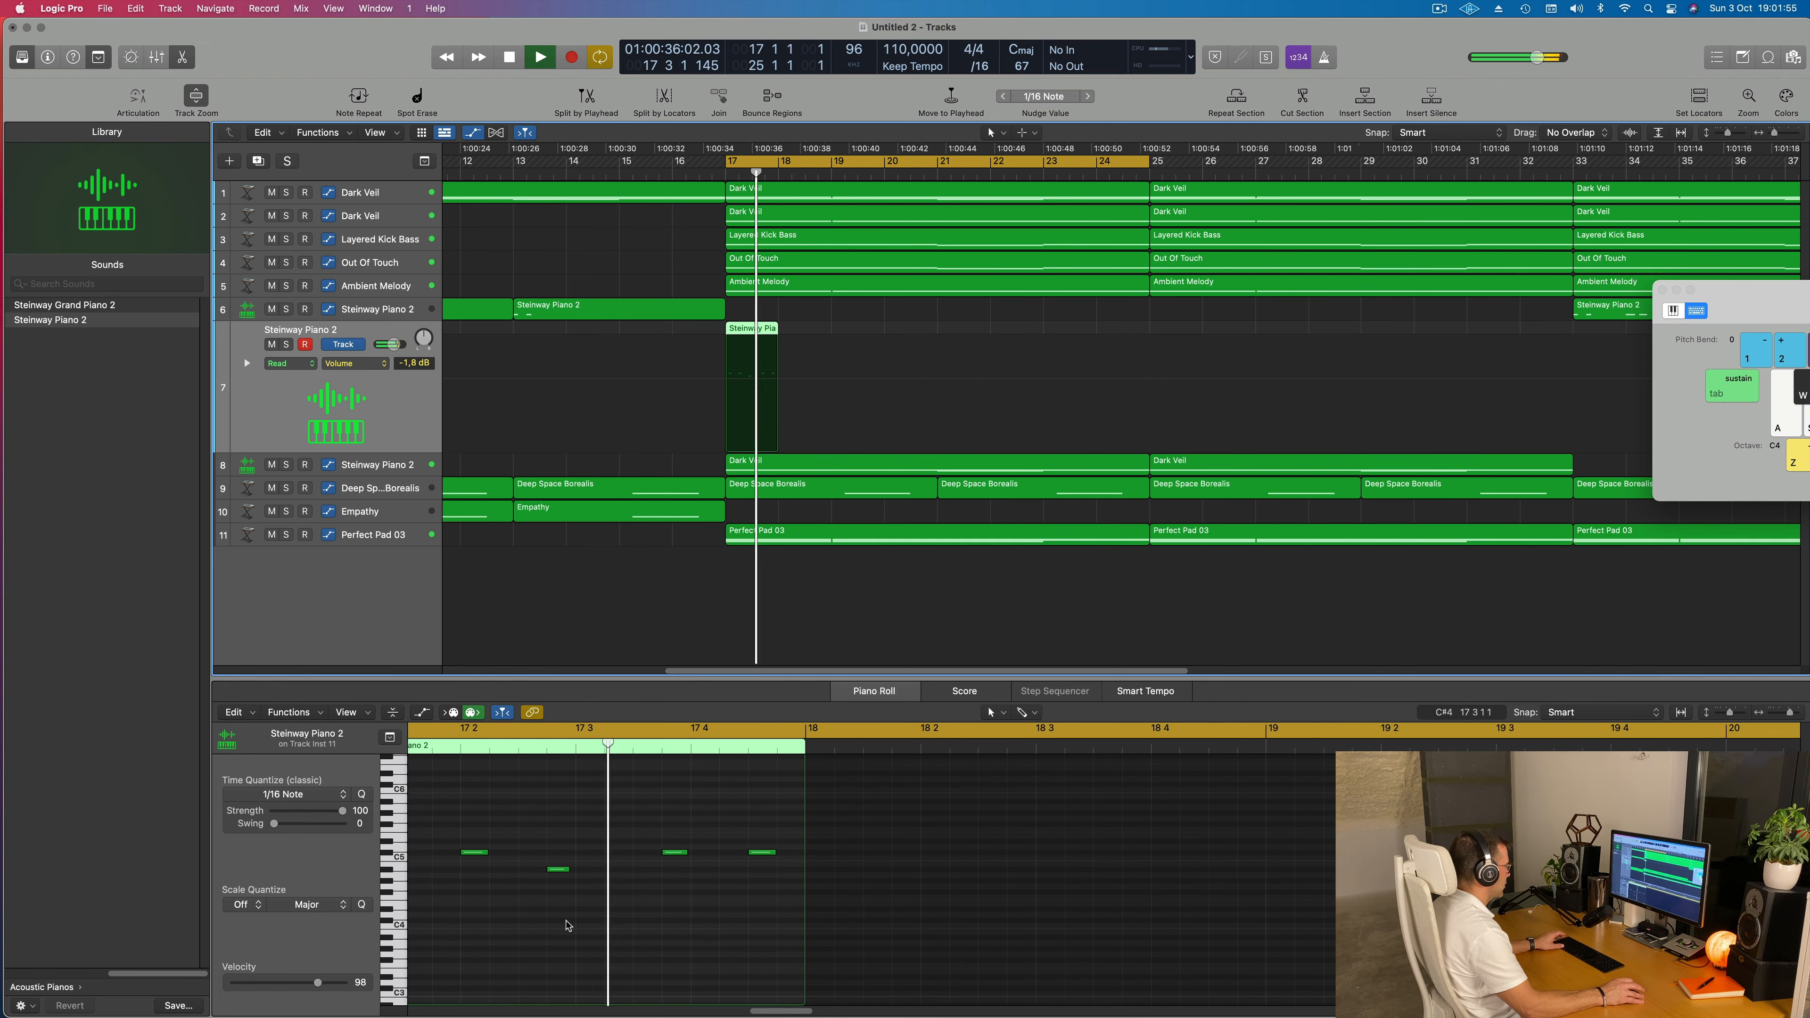
key("space")
scroll(543, 924, "down", 5)
key("space")
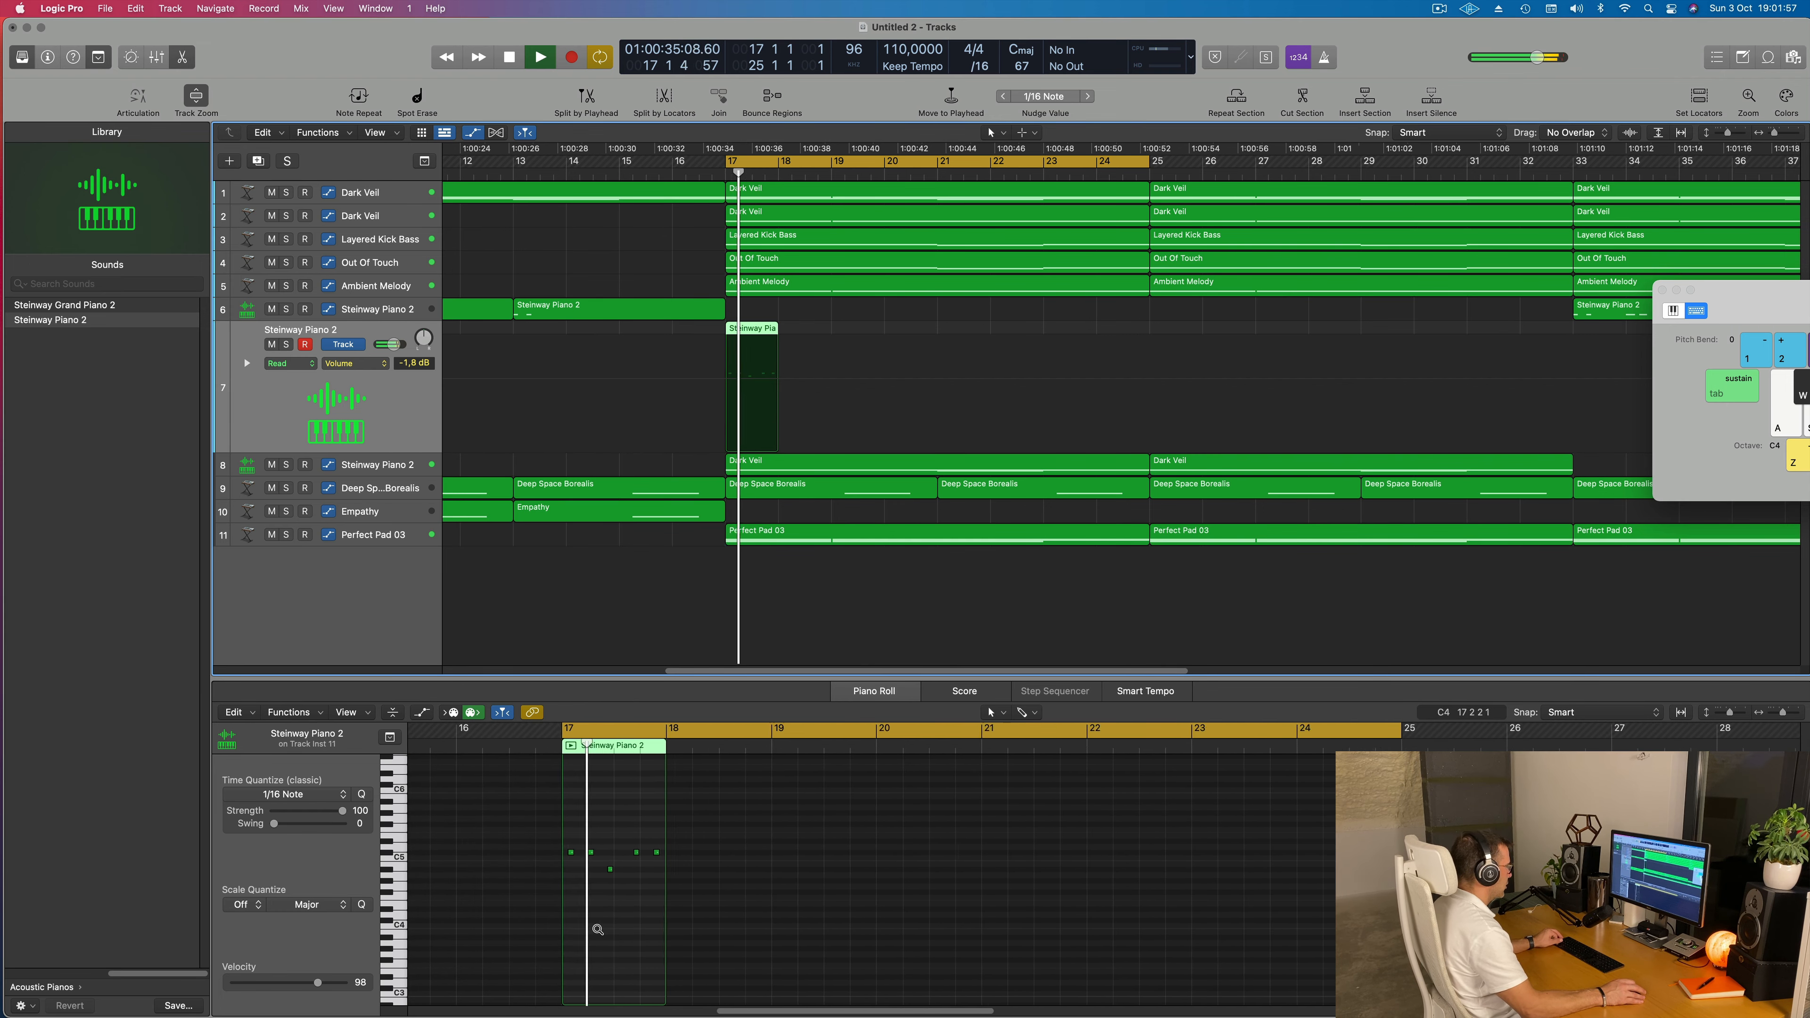
key("space")
key("space")
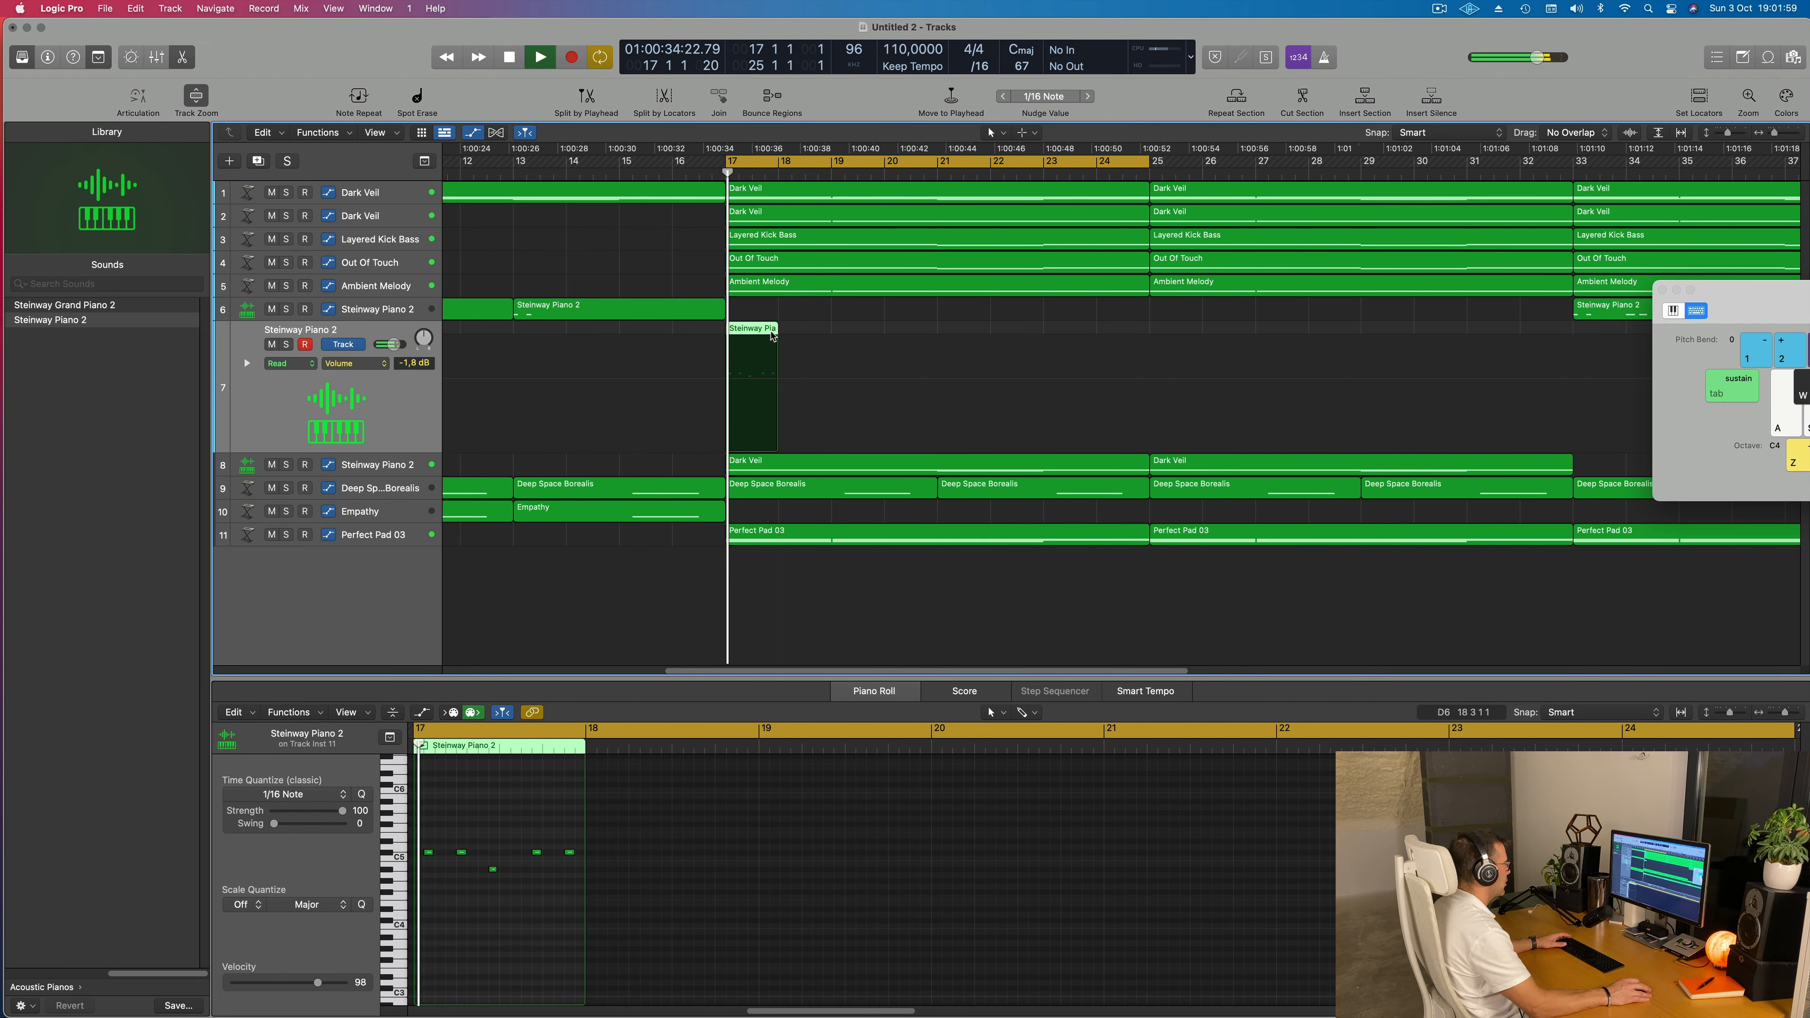
Show the inspector and lower the melody's Steinway Piano 2 track volume to -5,0 dB during playback
key("space")
key("i")
key("space")
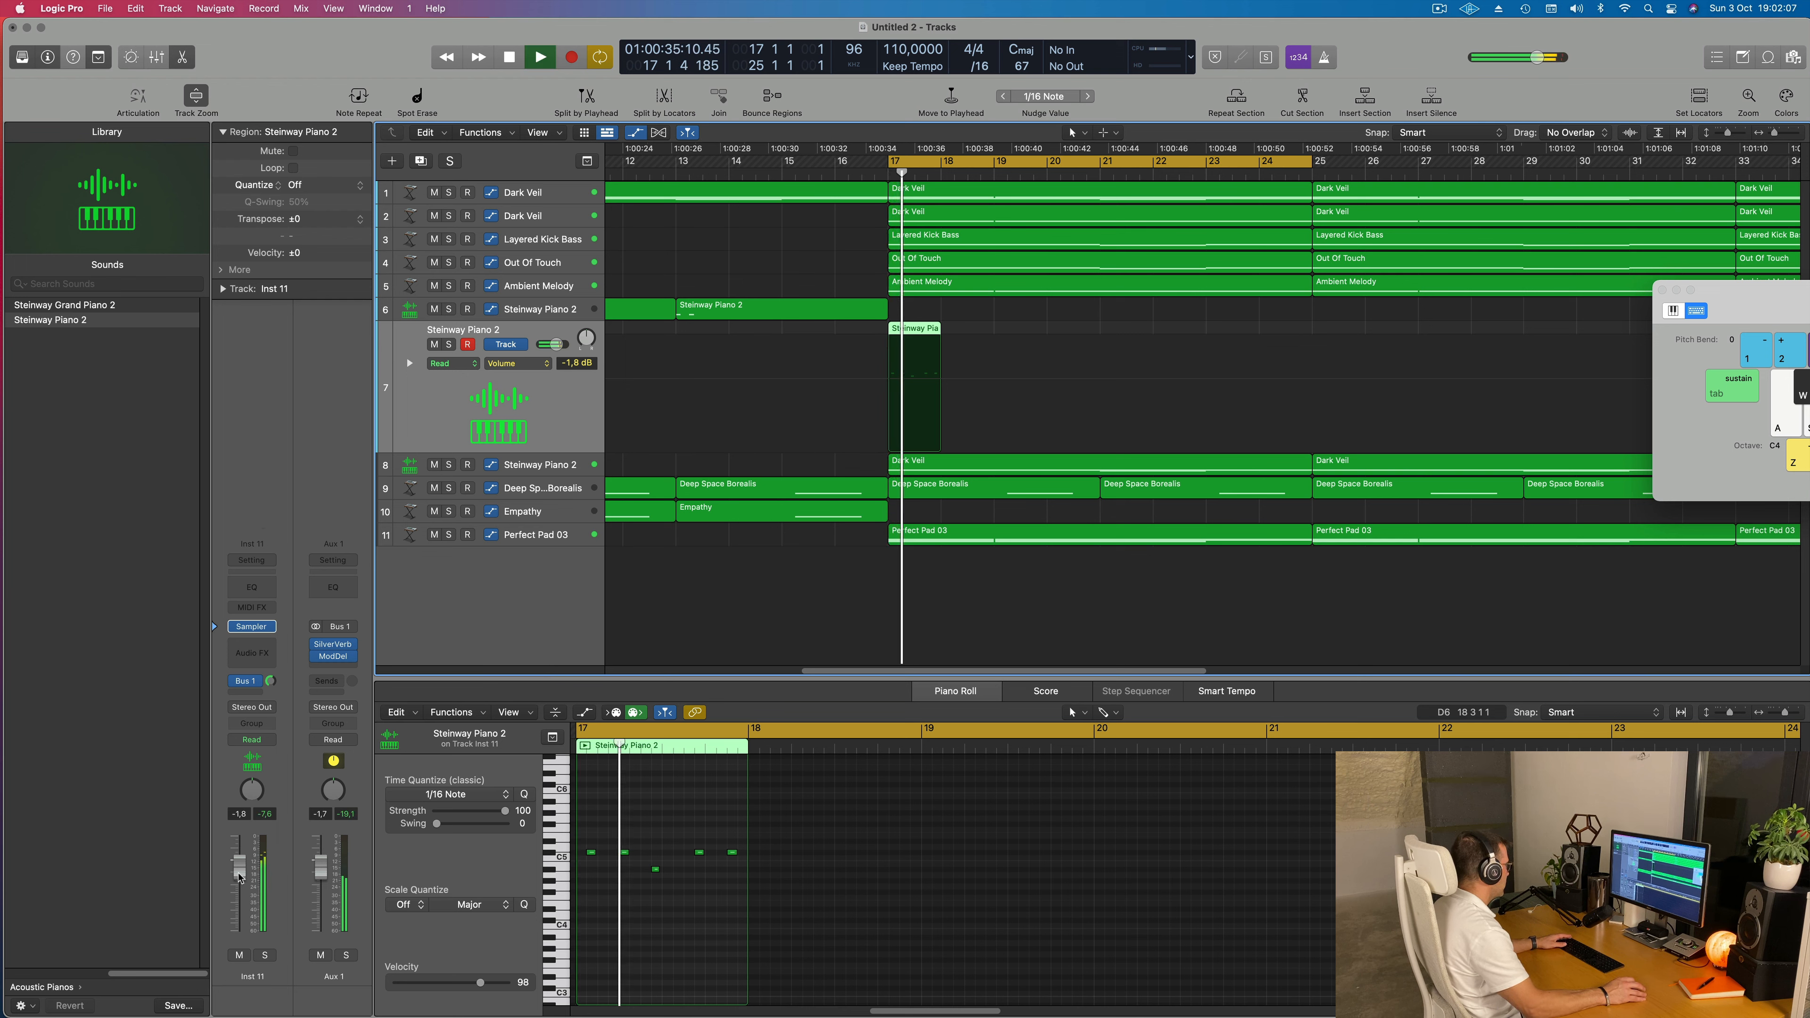
key("space")
key("space")
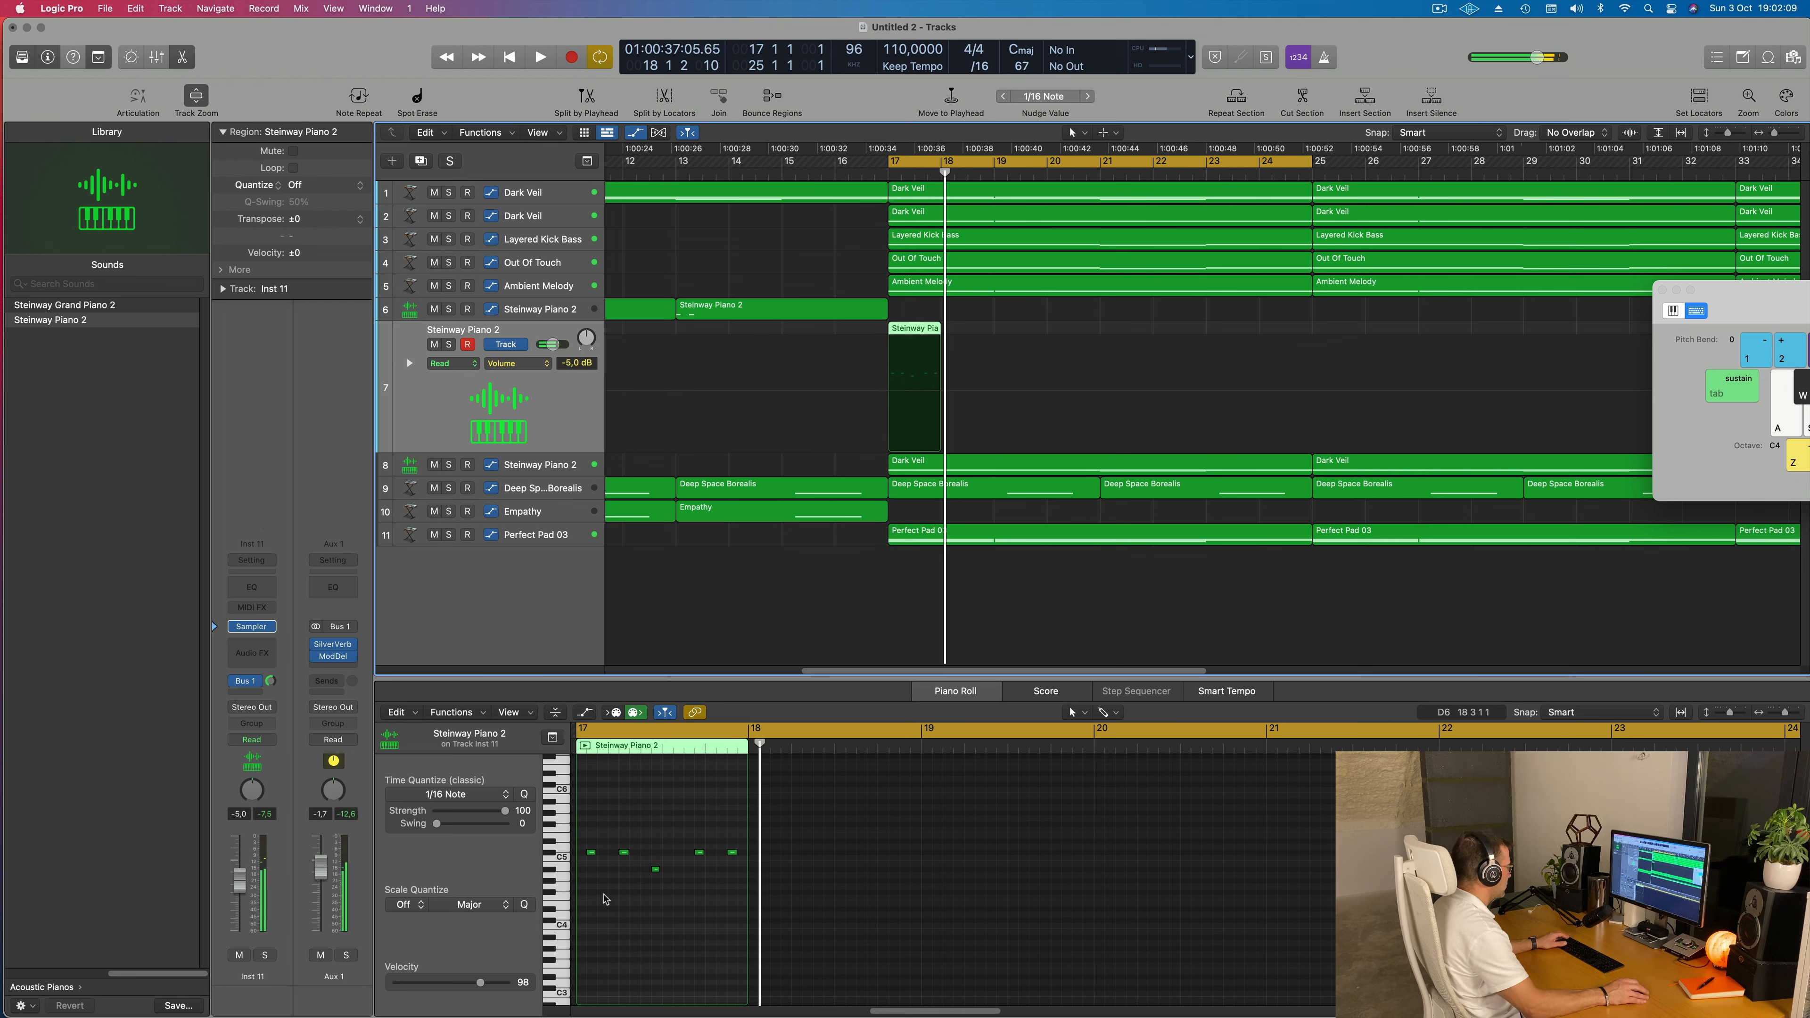
Select all five melody notes, try them one sixteenth later and return them to their original positions
scroll(643, 903, "up", 2)
scroll(643, 903, "up", 2)
key("space")
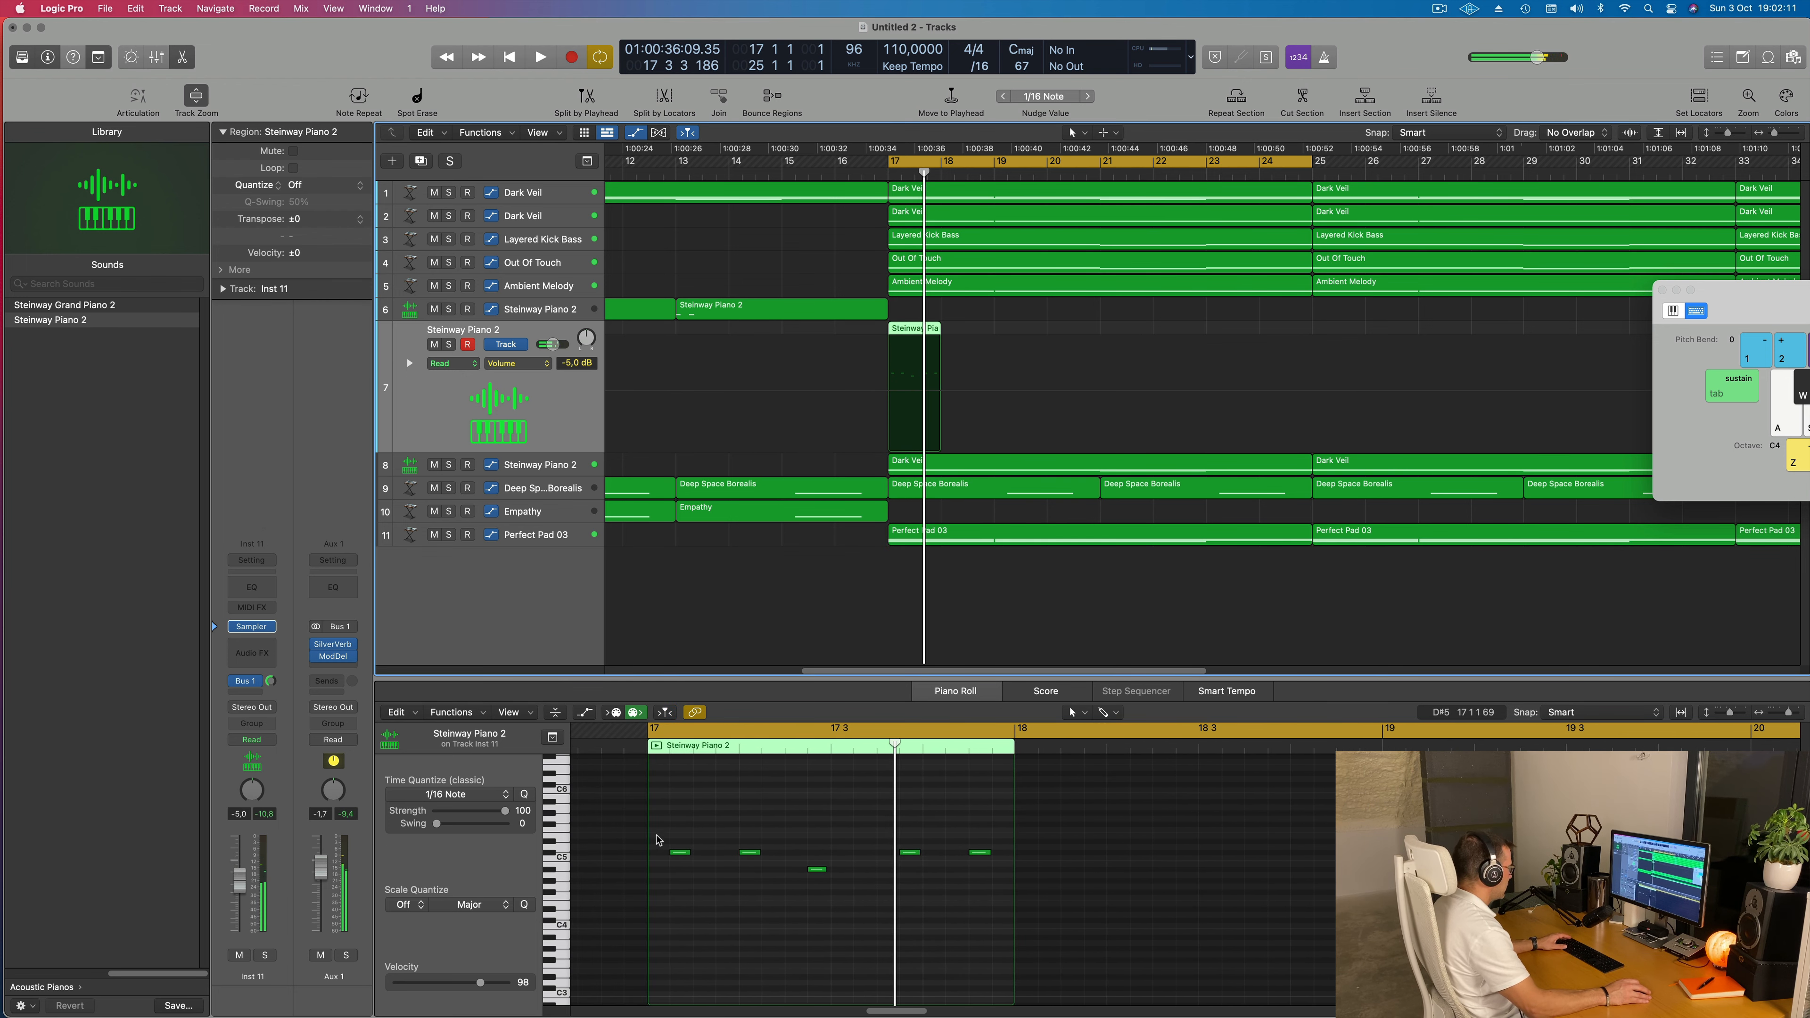
left_click_drag(674, 827, 980, 924)
key("alt+Right")
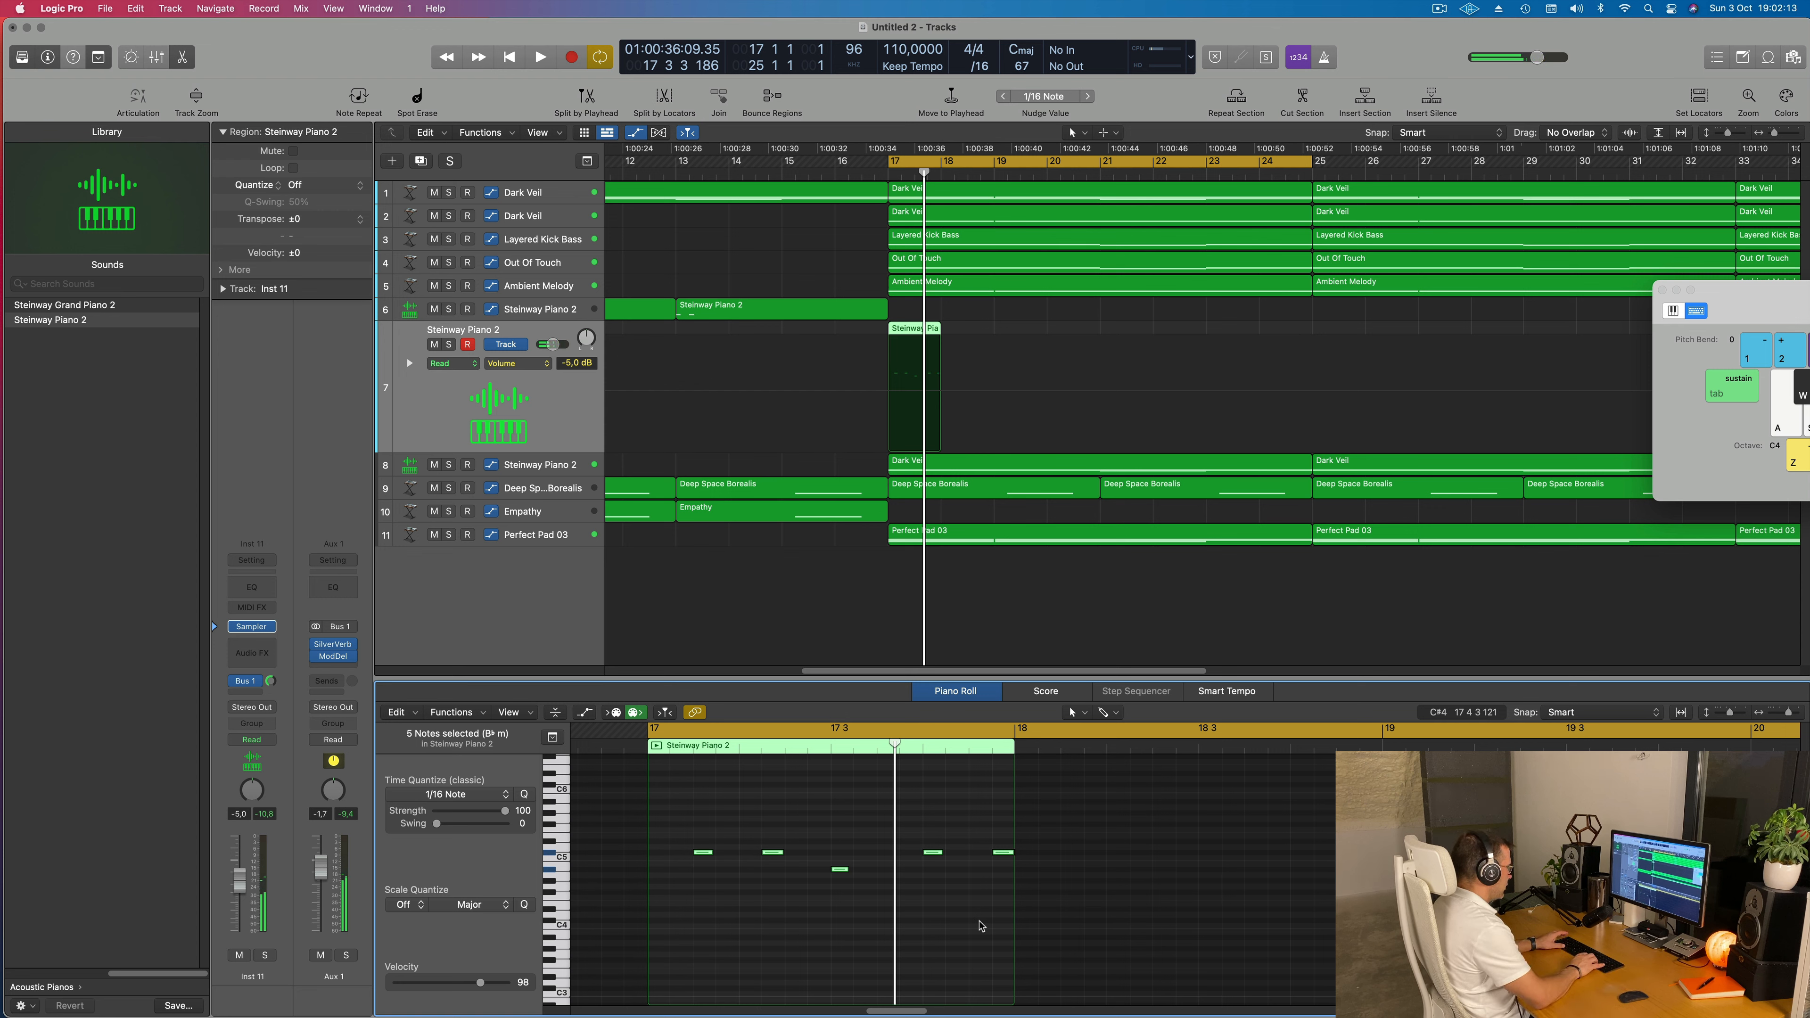
key("space")
key("alt+Left")
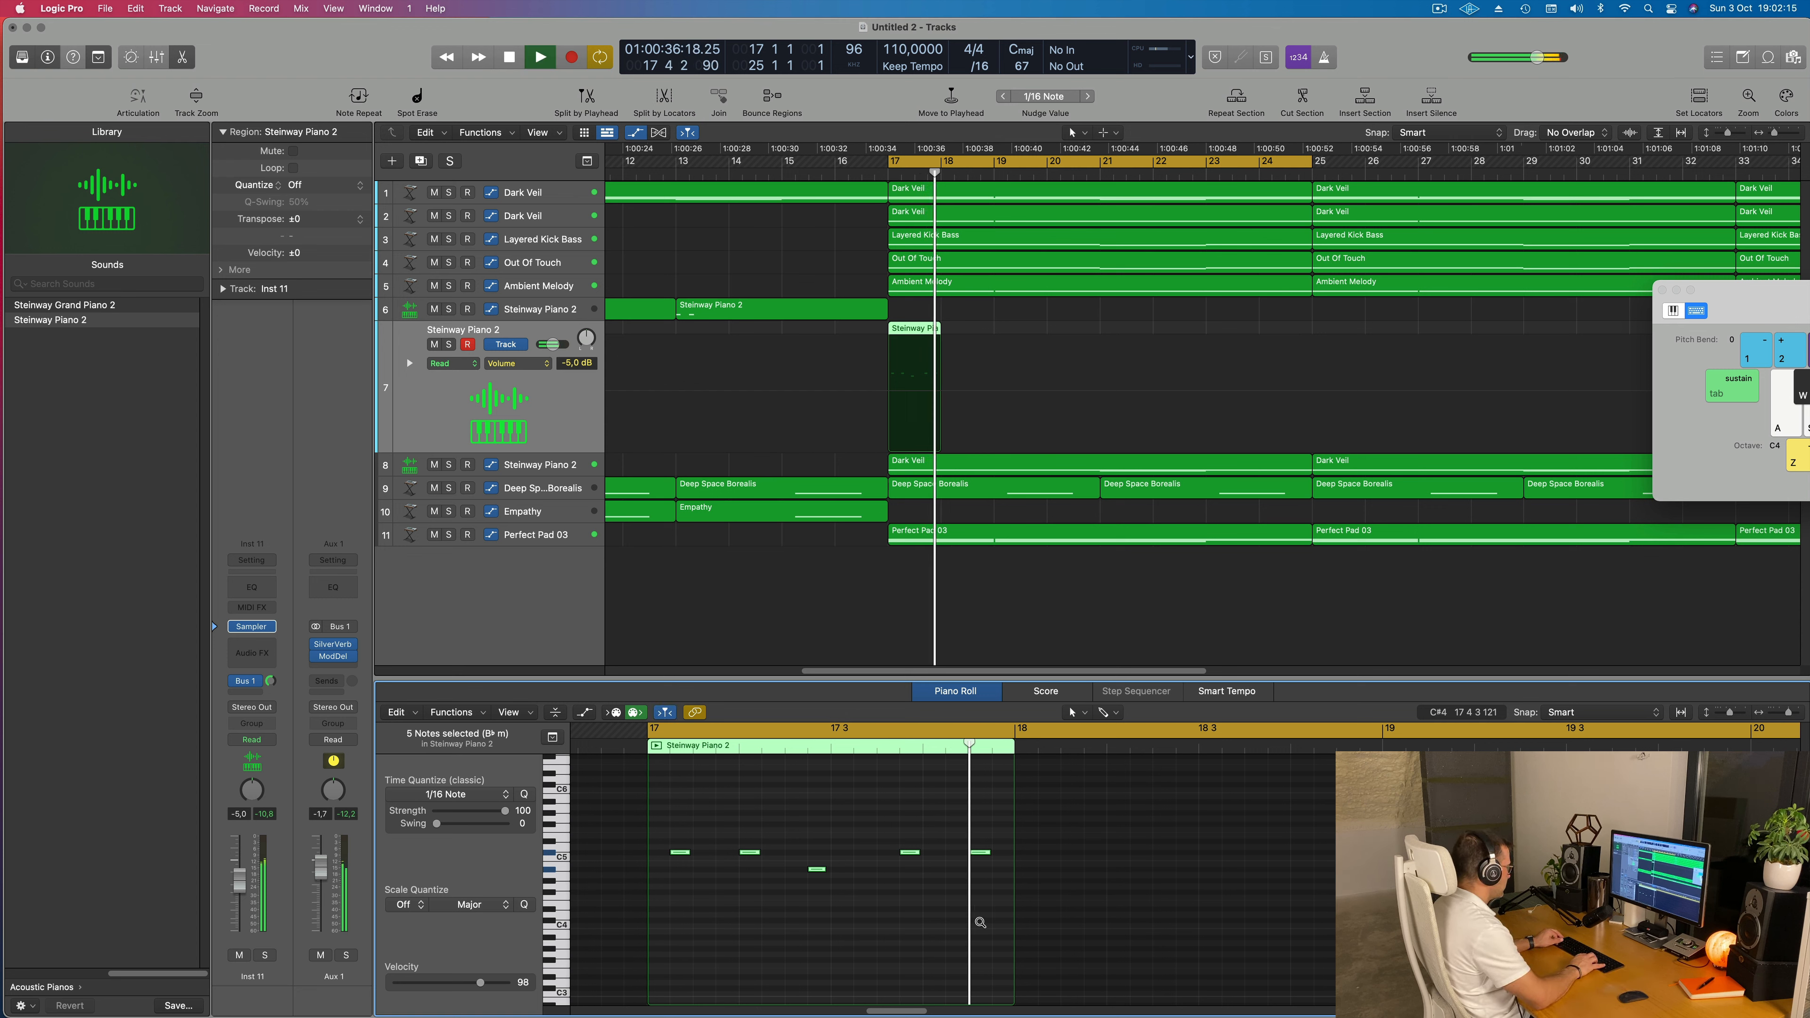
Try the five notes one sixteenth earlier, shift them back and replay the melody to compare
key("space")
key("space")
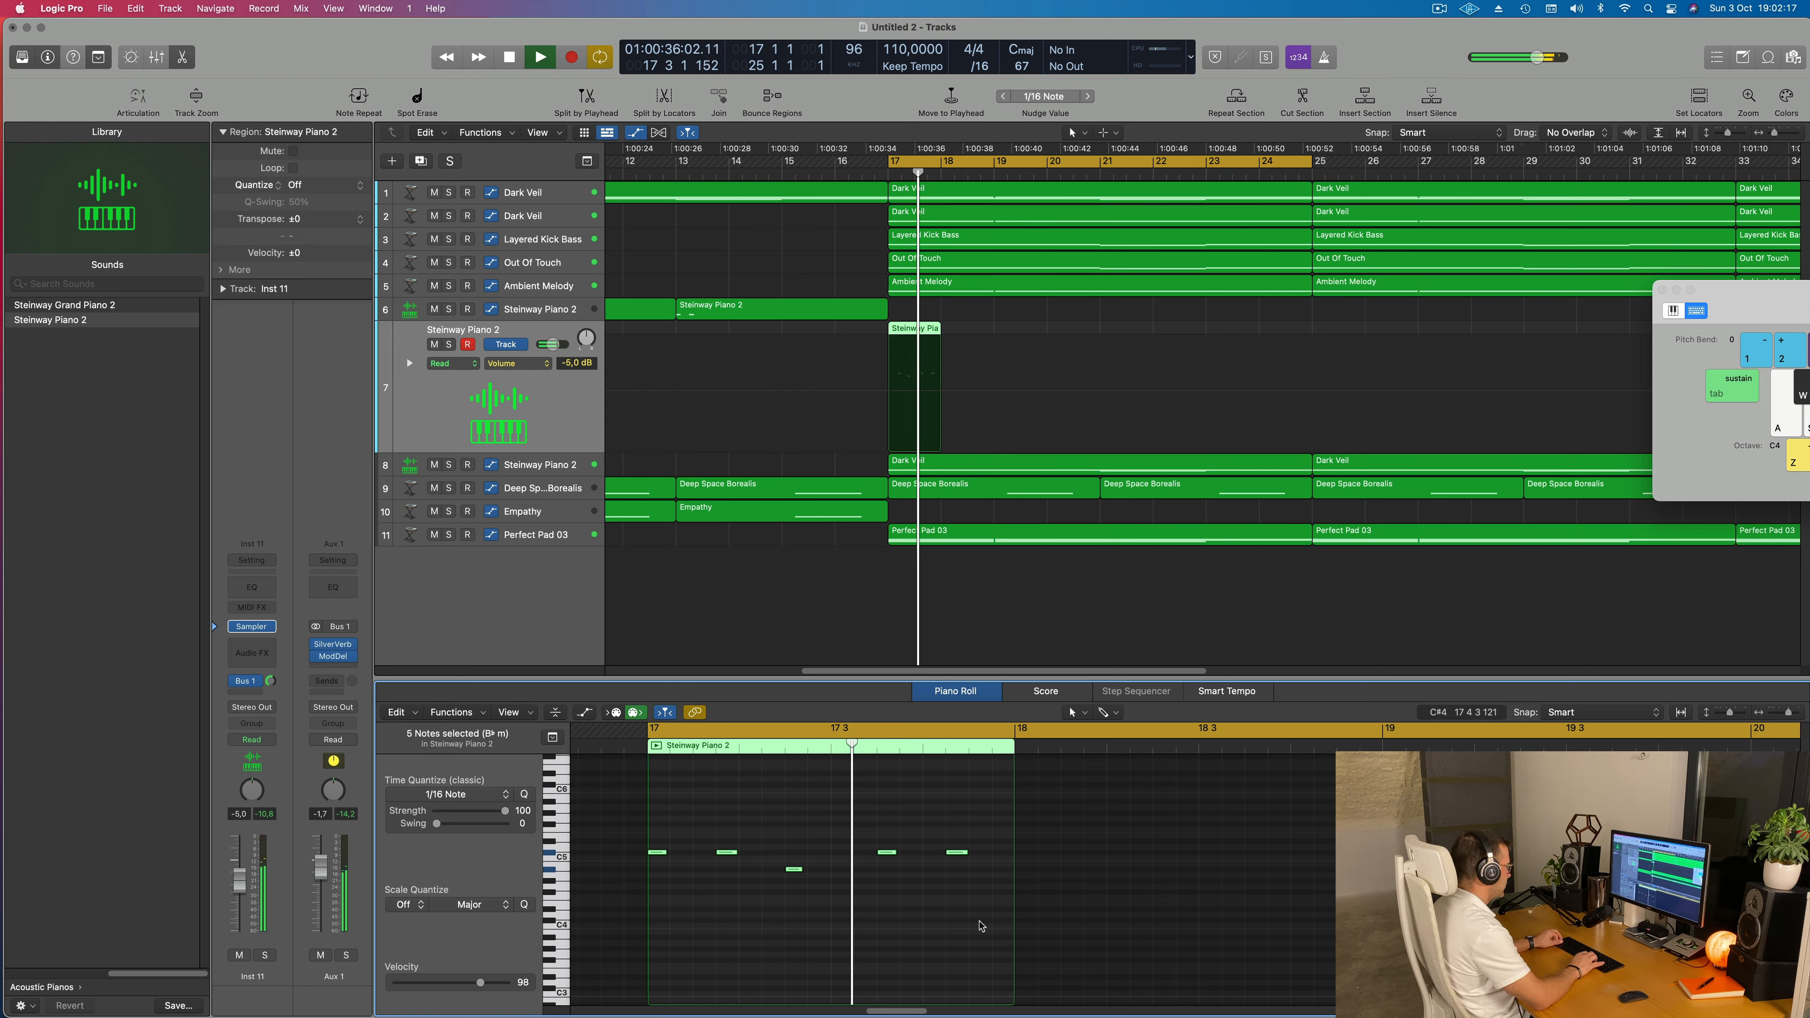
key("alt+Right")
key("space")
key("space")
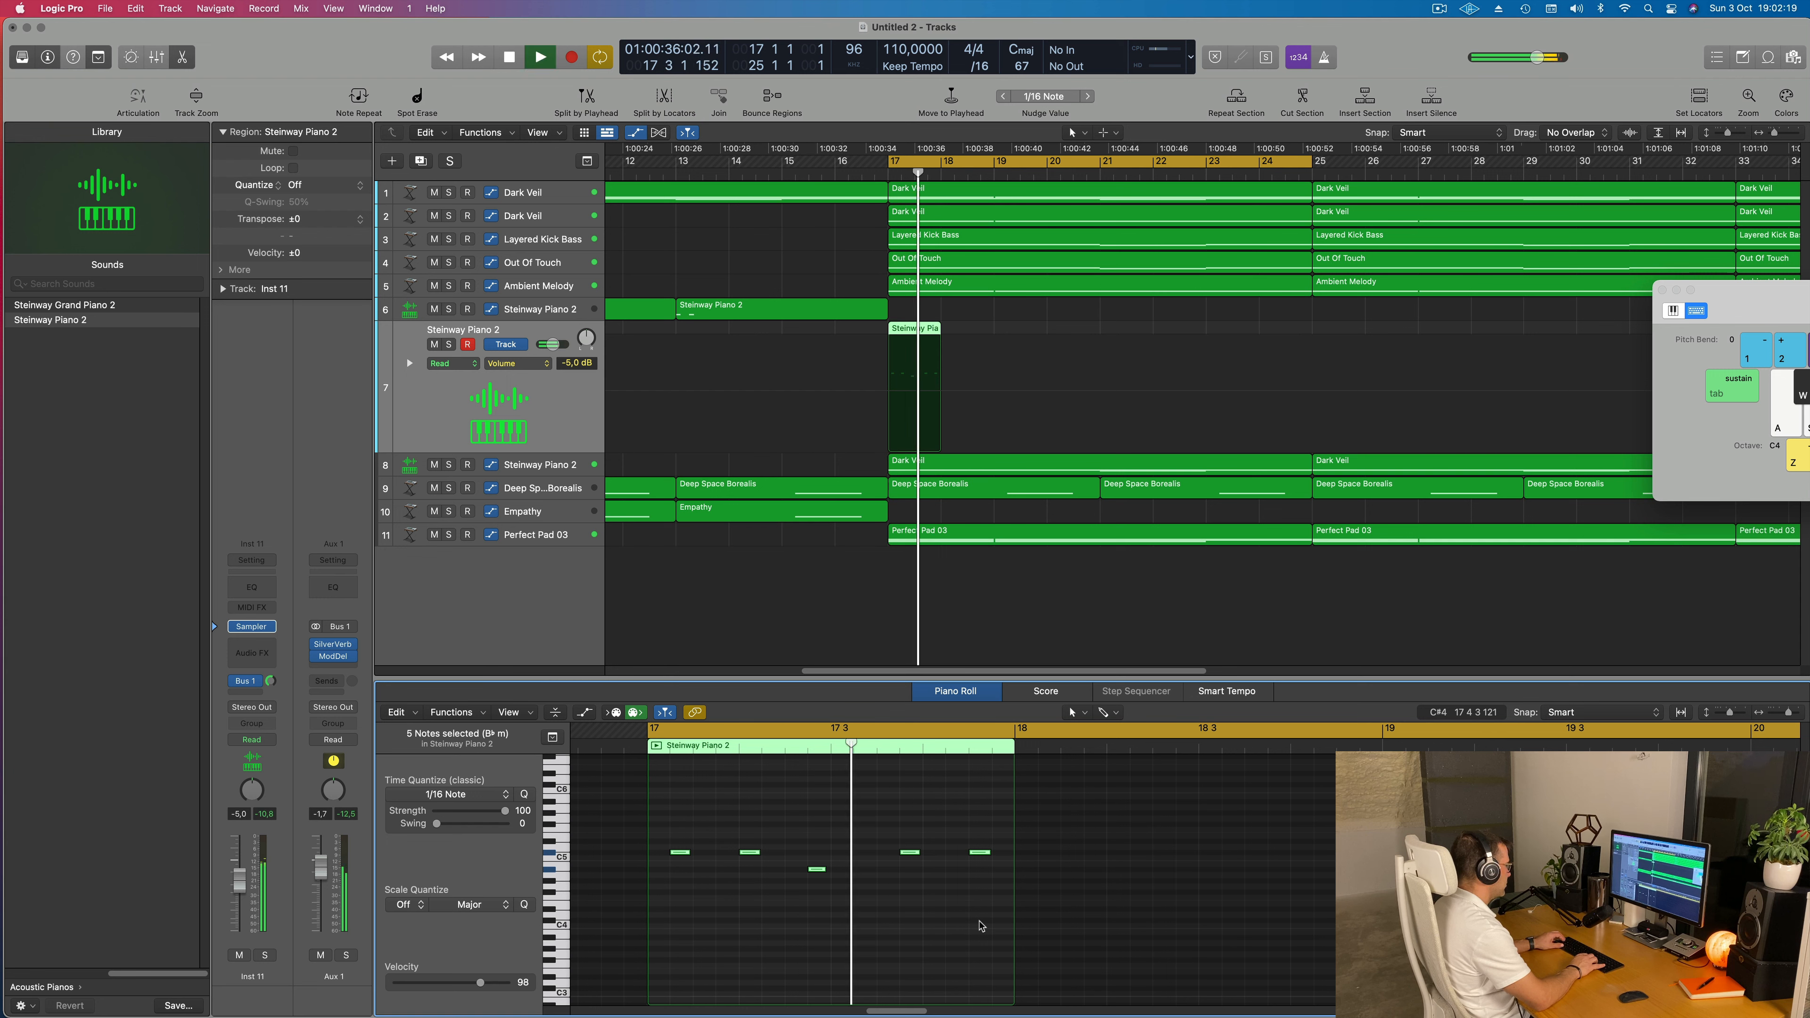
key("space")
key("space")
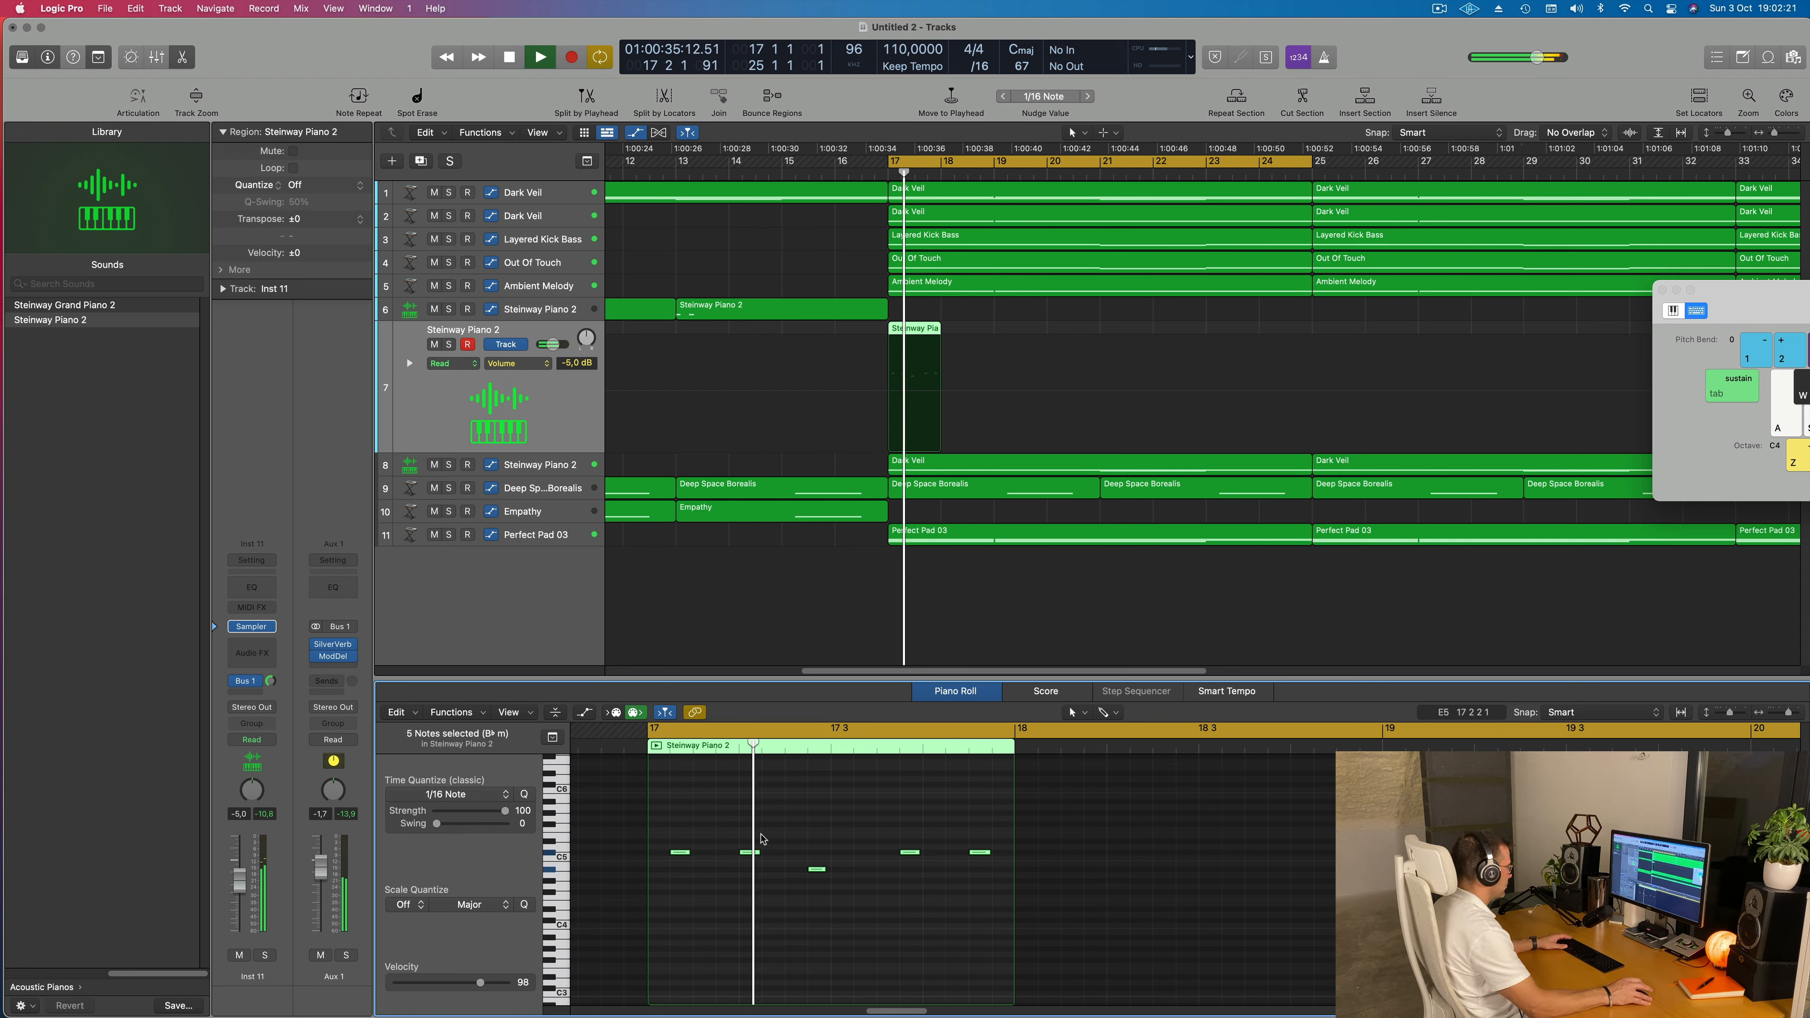
key("space")
key("space")
Try only the first C#5 note one sixteenth later, replay the melody and move the note back
left_click_drag(672, 835, 706, 868)
key("space")
key("space")
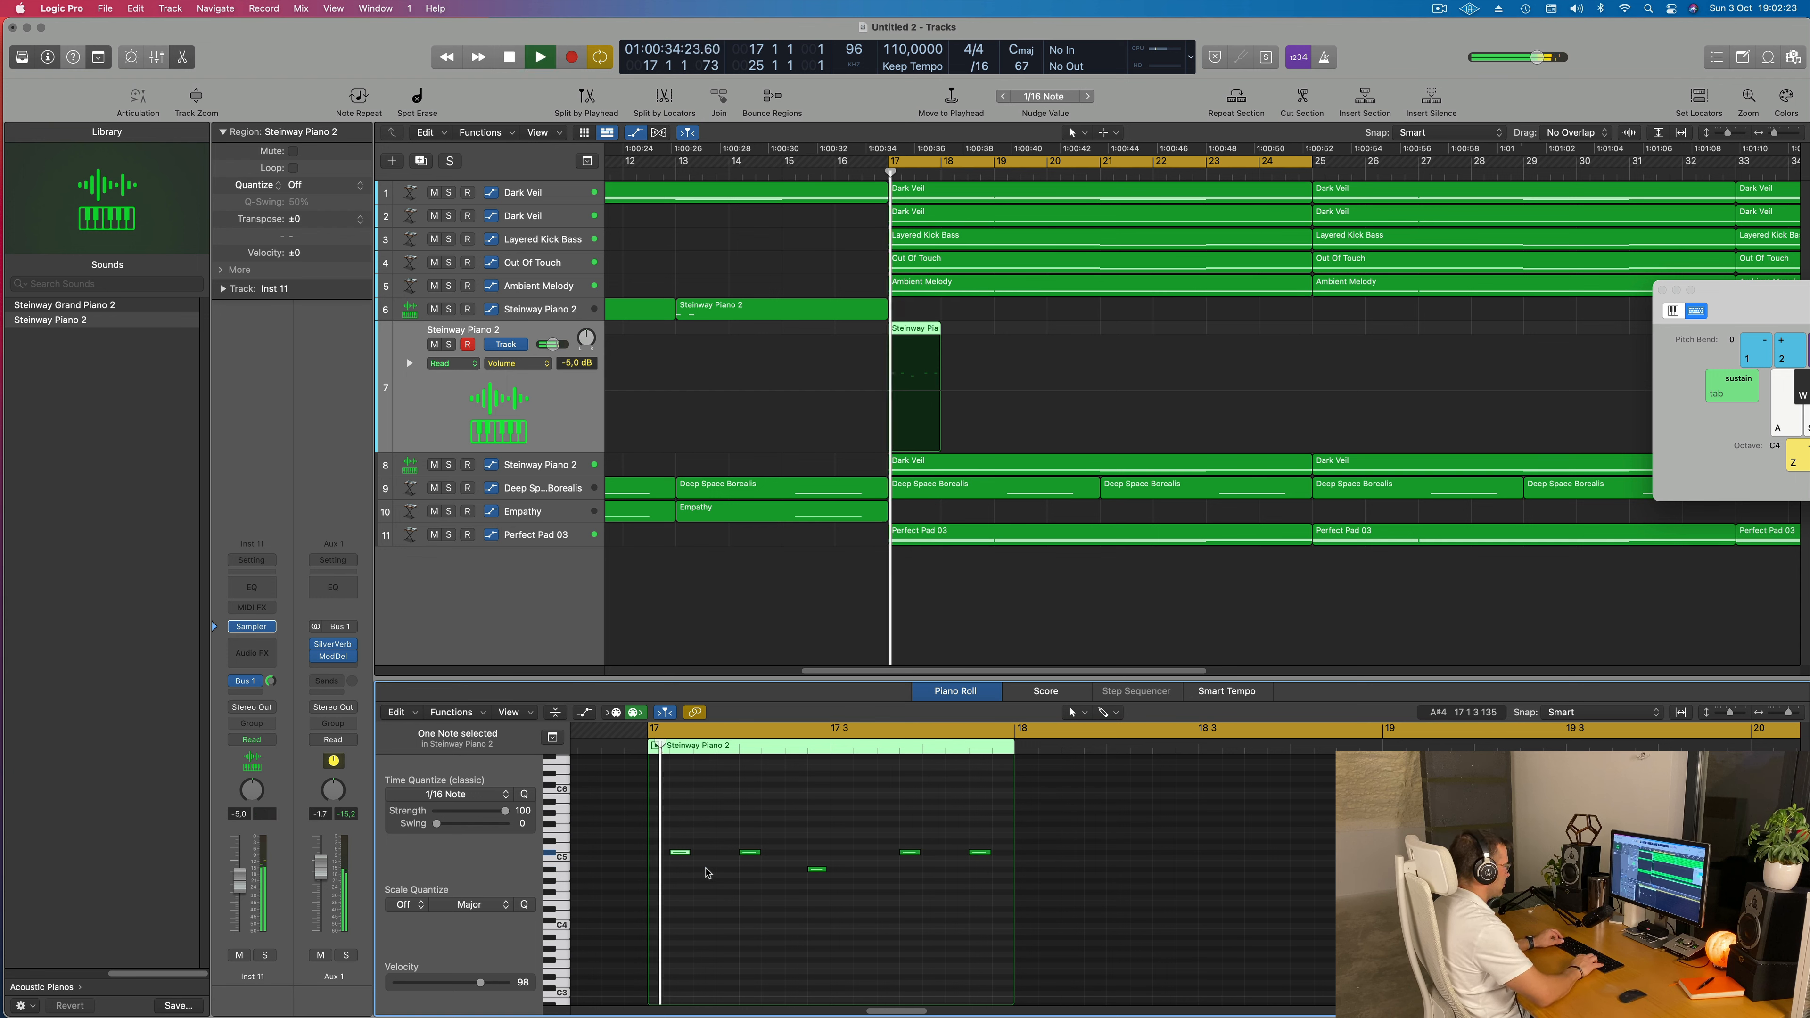
key("alt+Right")
key("space")
key("space")
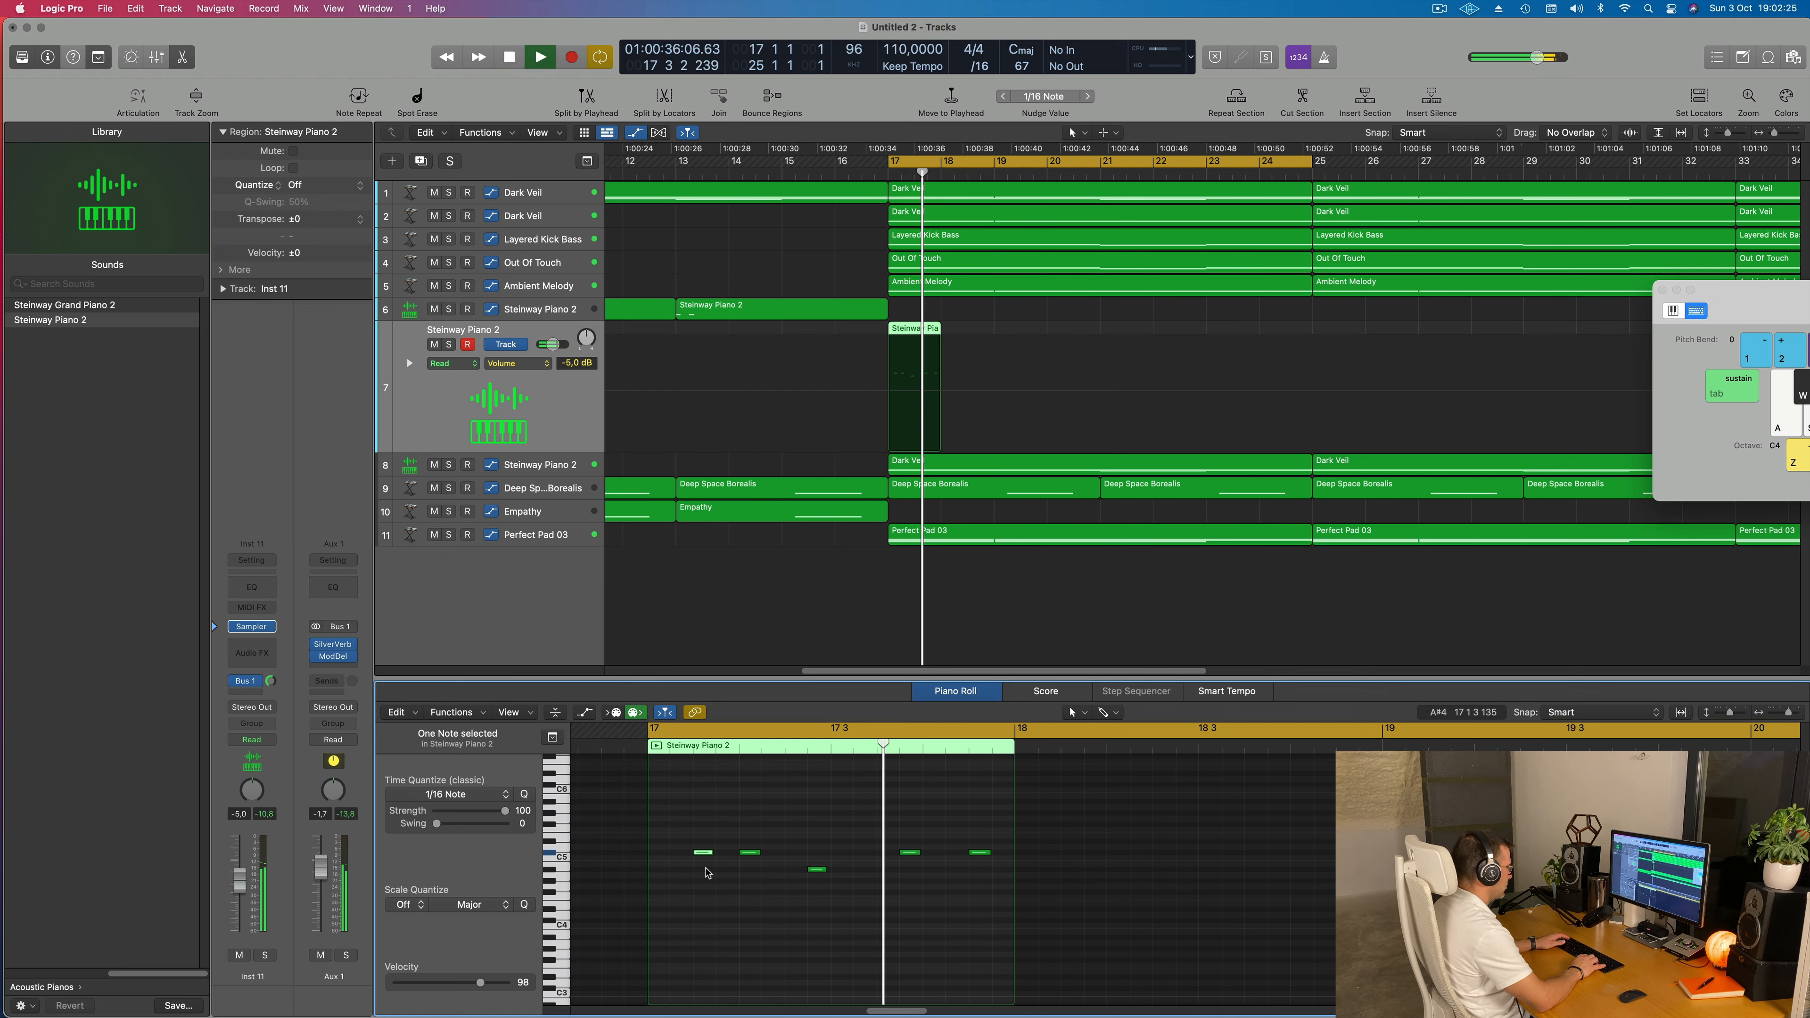
key("space")
key("space")
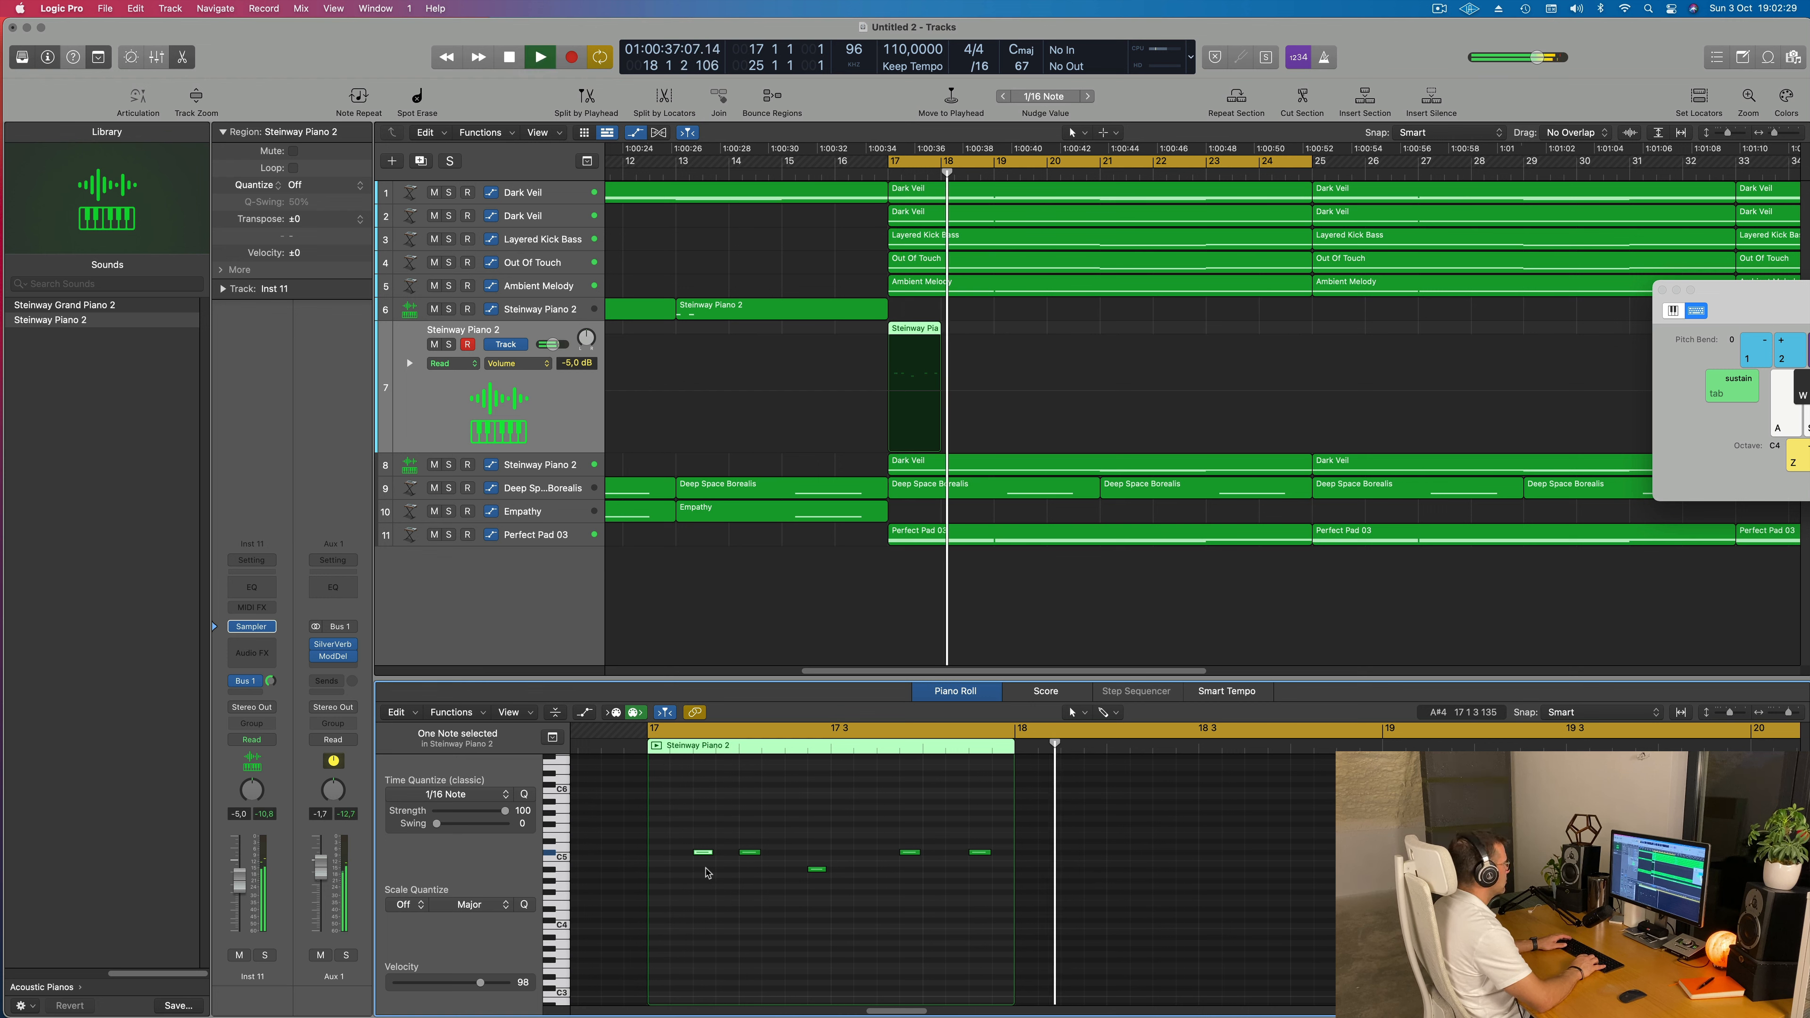
left_click_drag(696, 854, 674, 855)
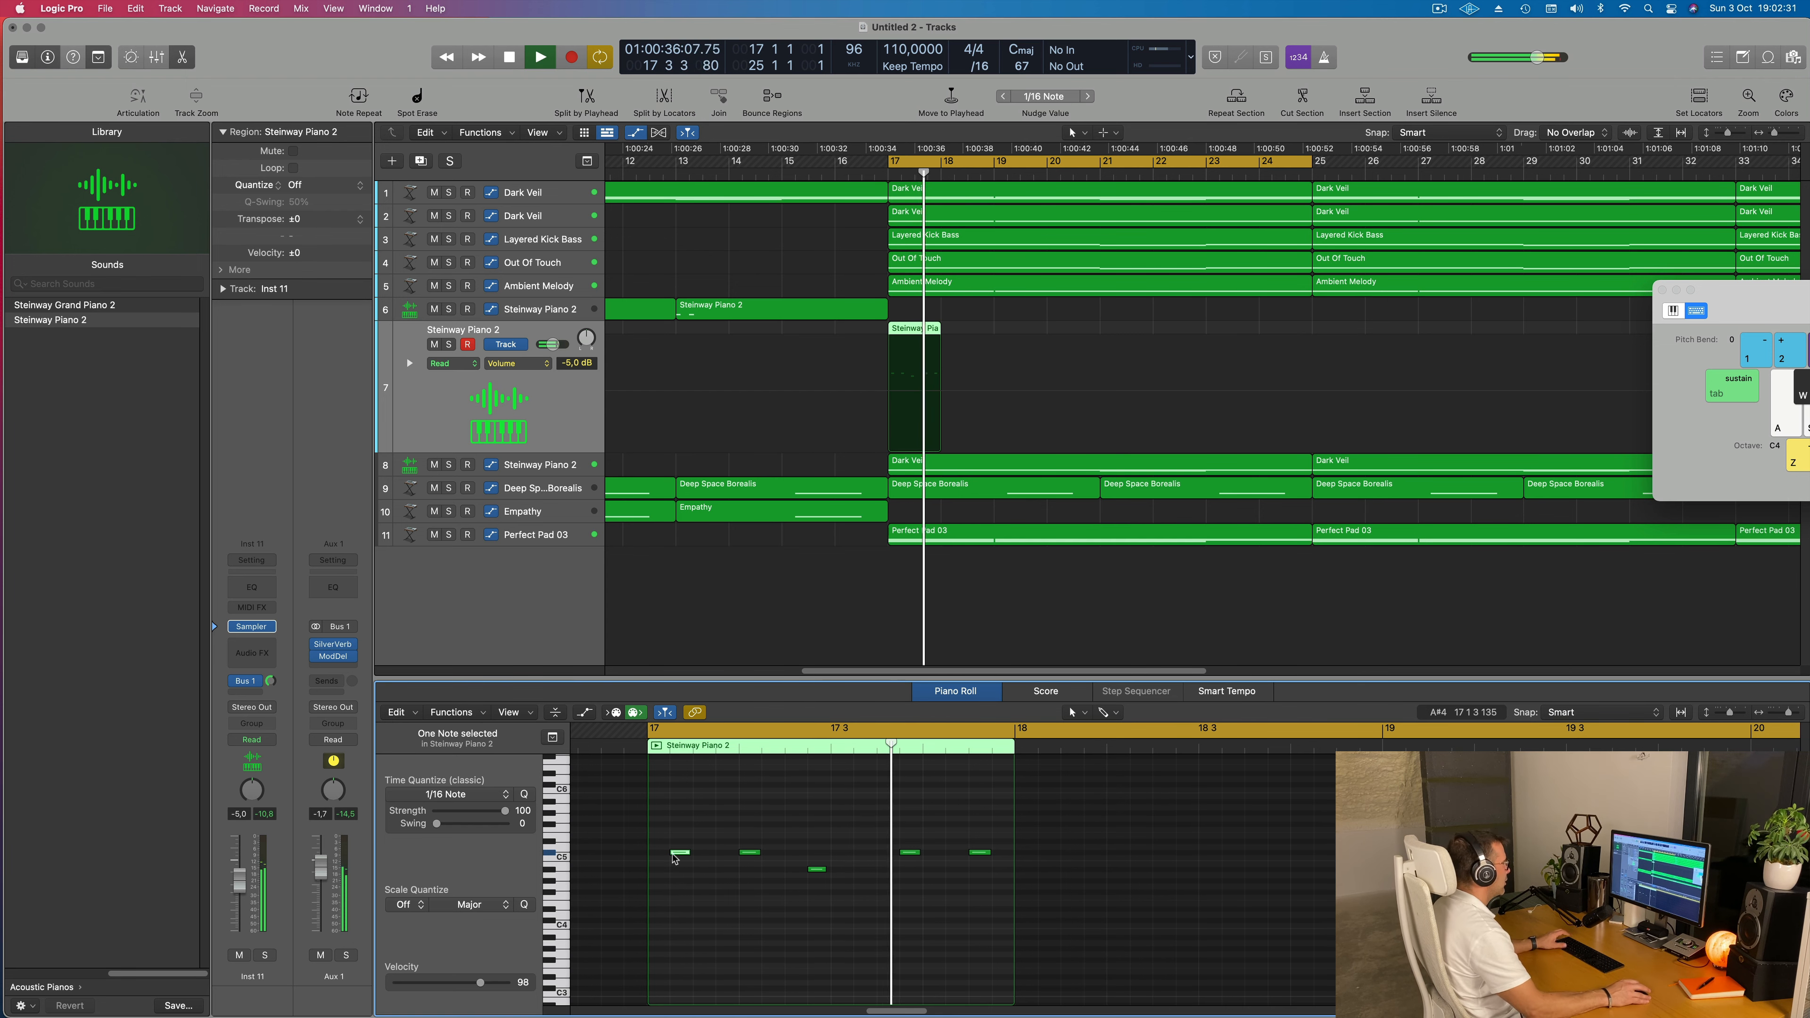
key("space")
Delete the one-bar piano melody region at bar 17 and show the whole arrangement
left_click(935, 328)
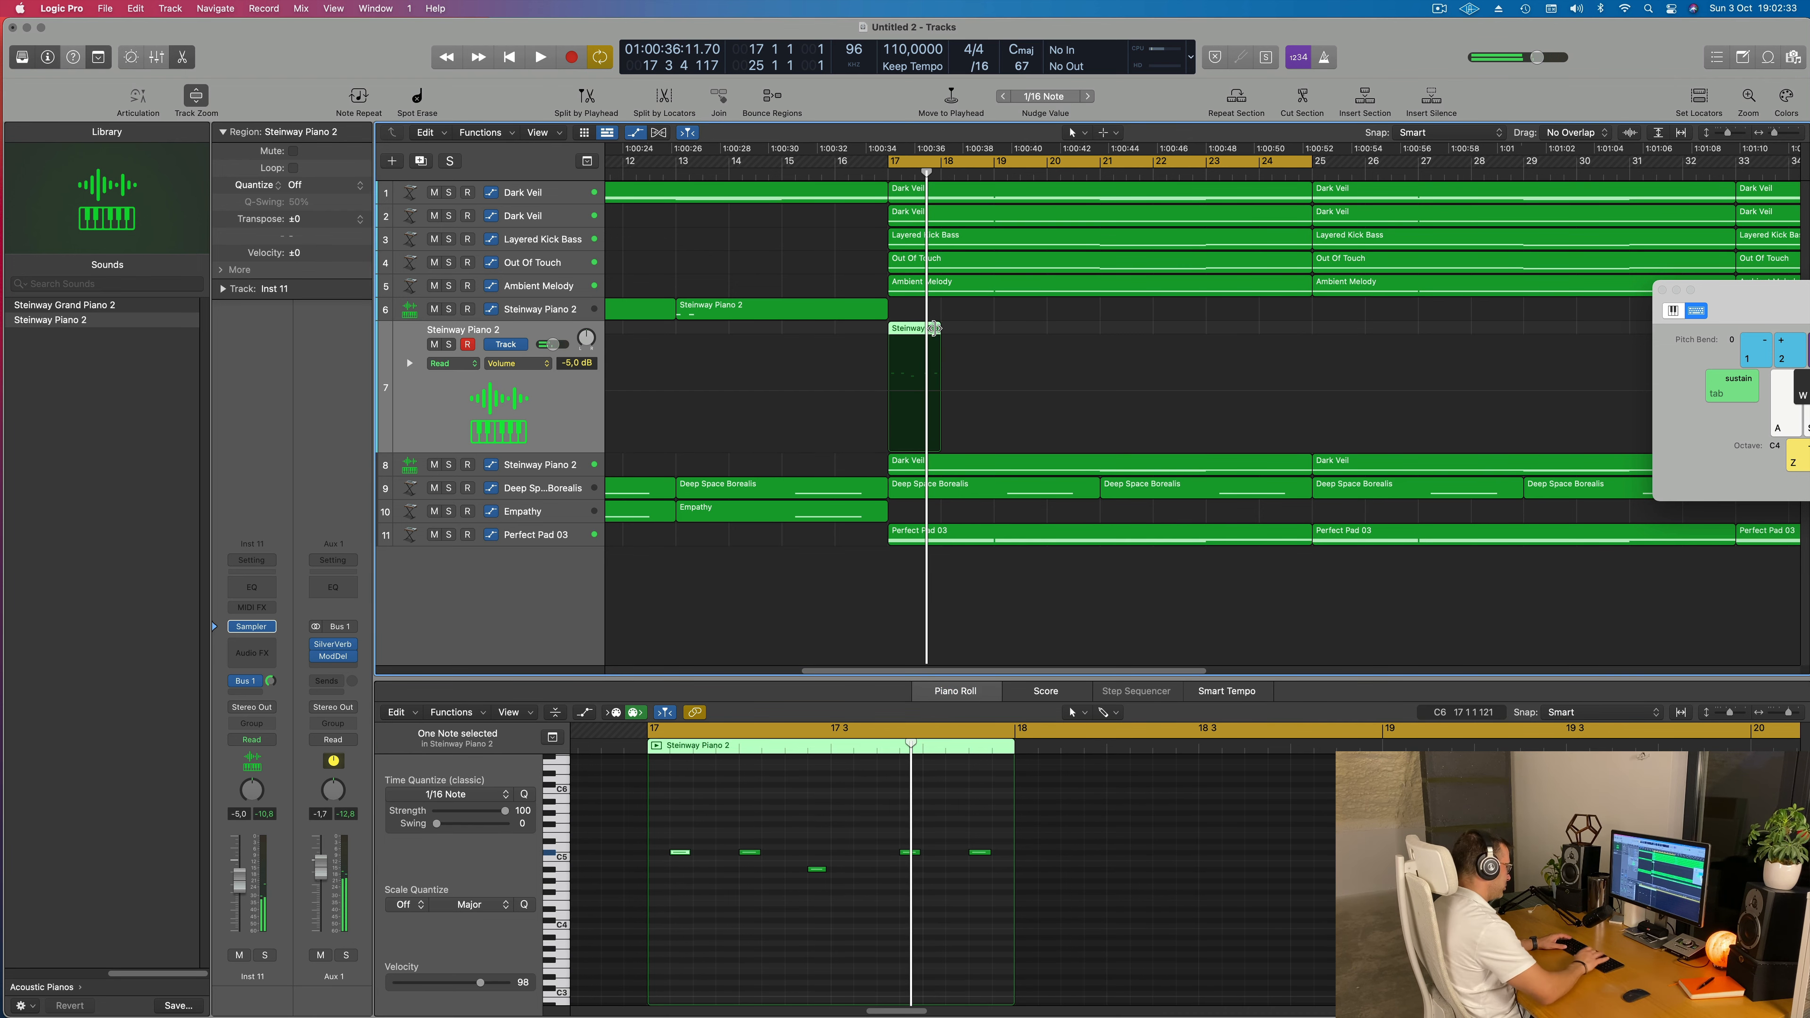
key("Delete")
left_click(936, 329, "ctrl+alt")
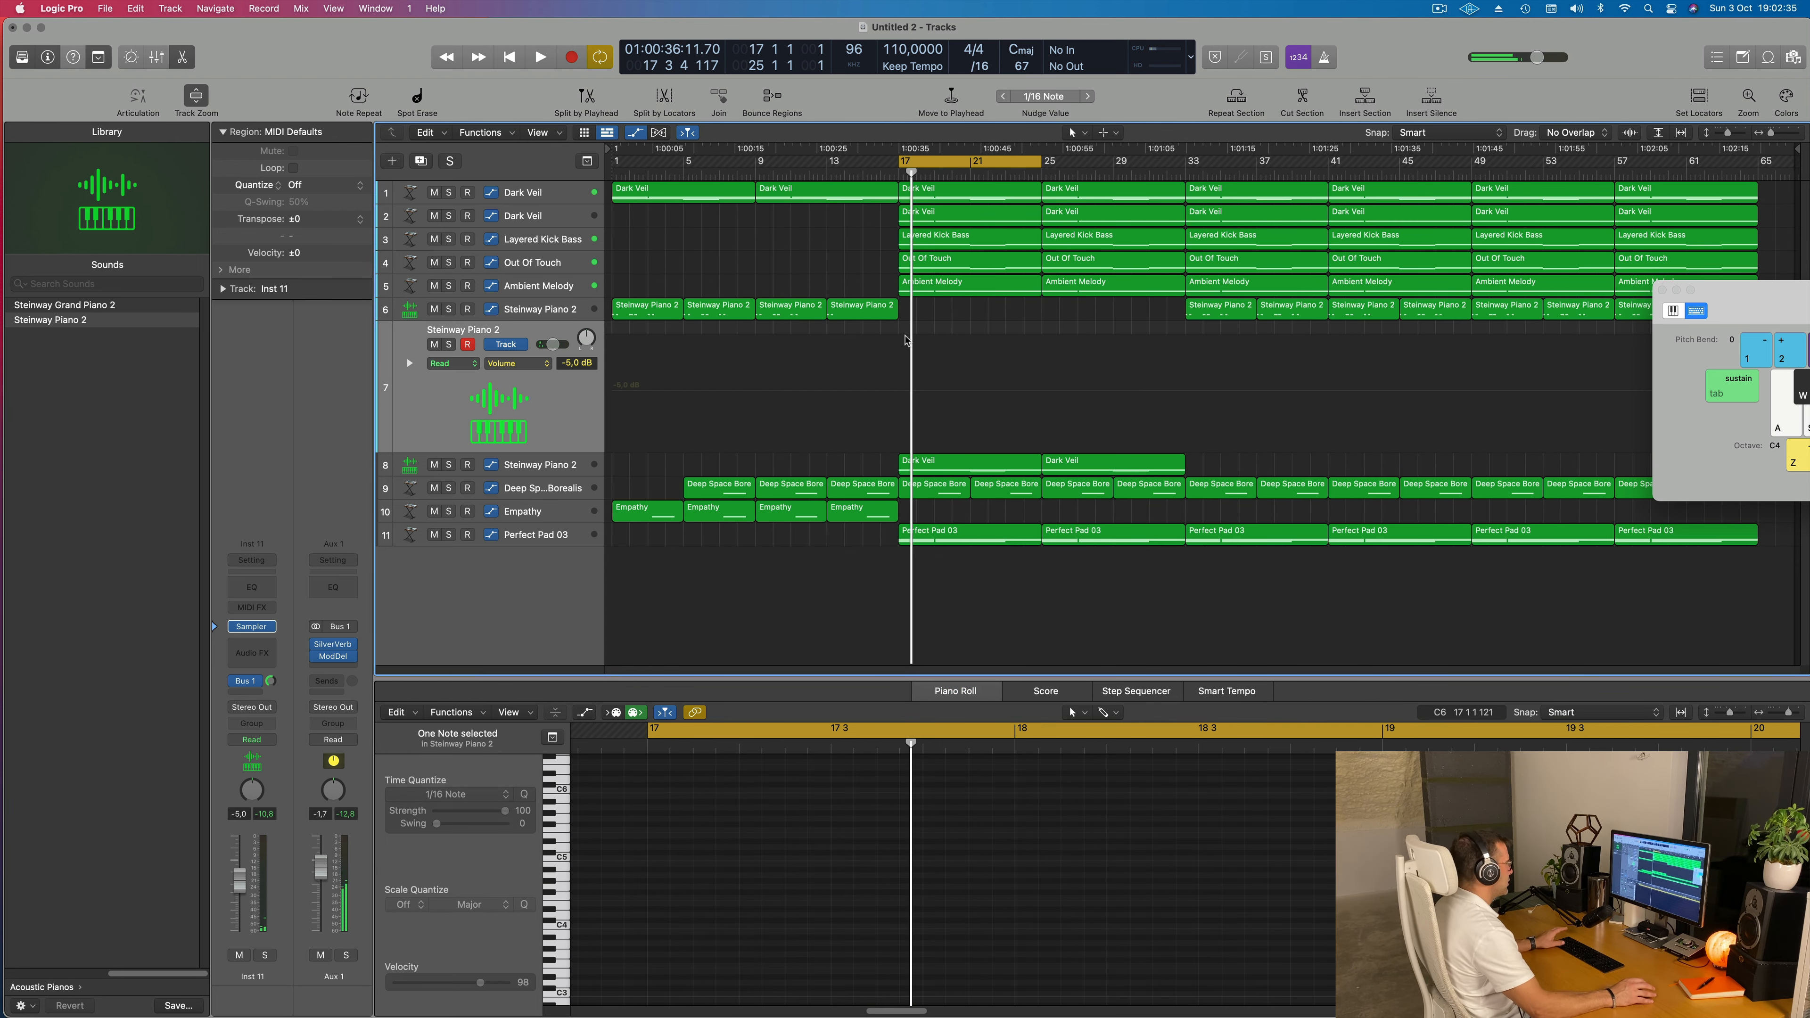
Play the arrangement from bar 17 and listen to the Steinway Piano 2 track with the Dark Veil regions soloed
key("space")
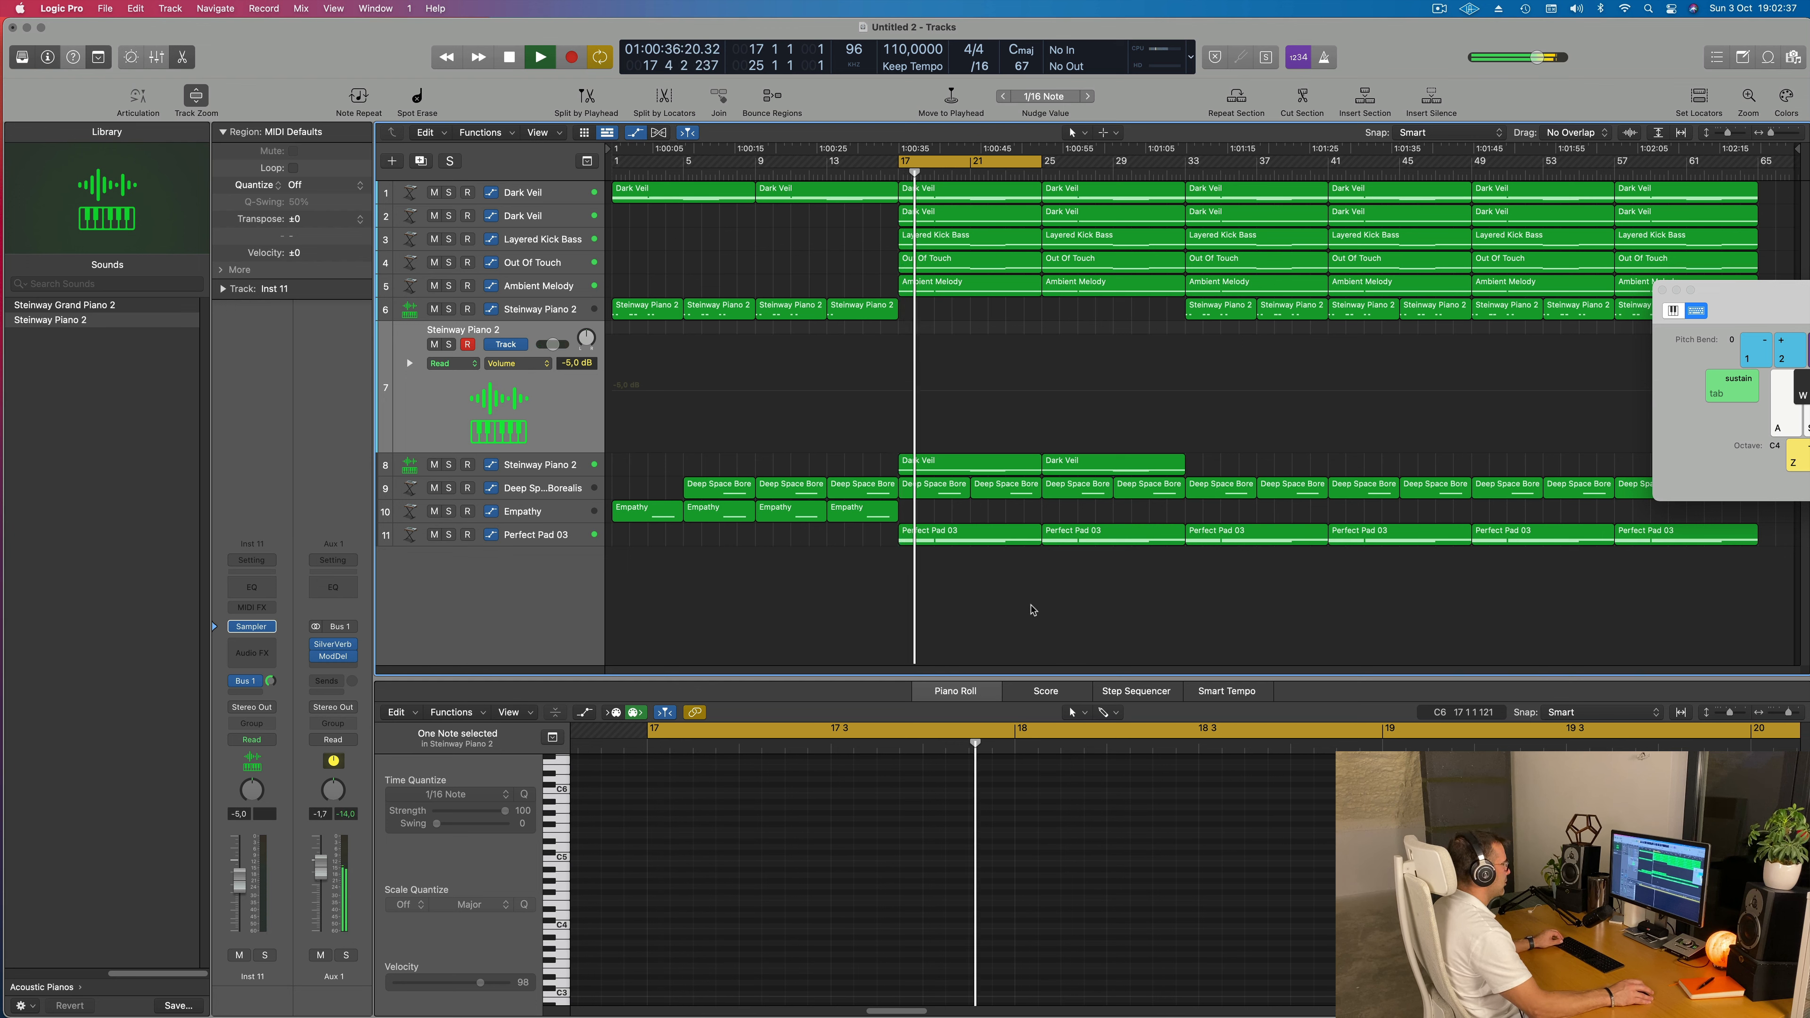
left_click(597, 465)
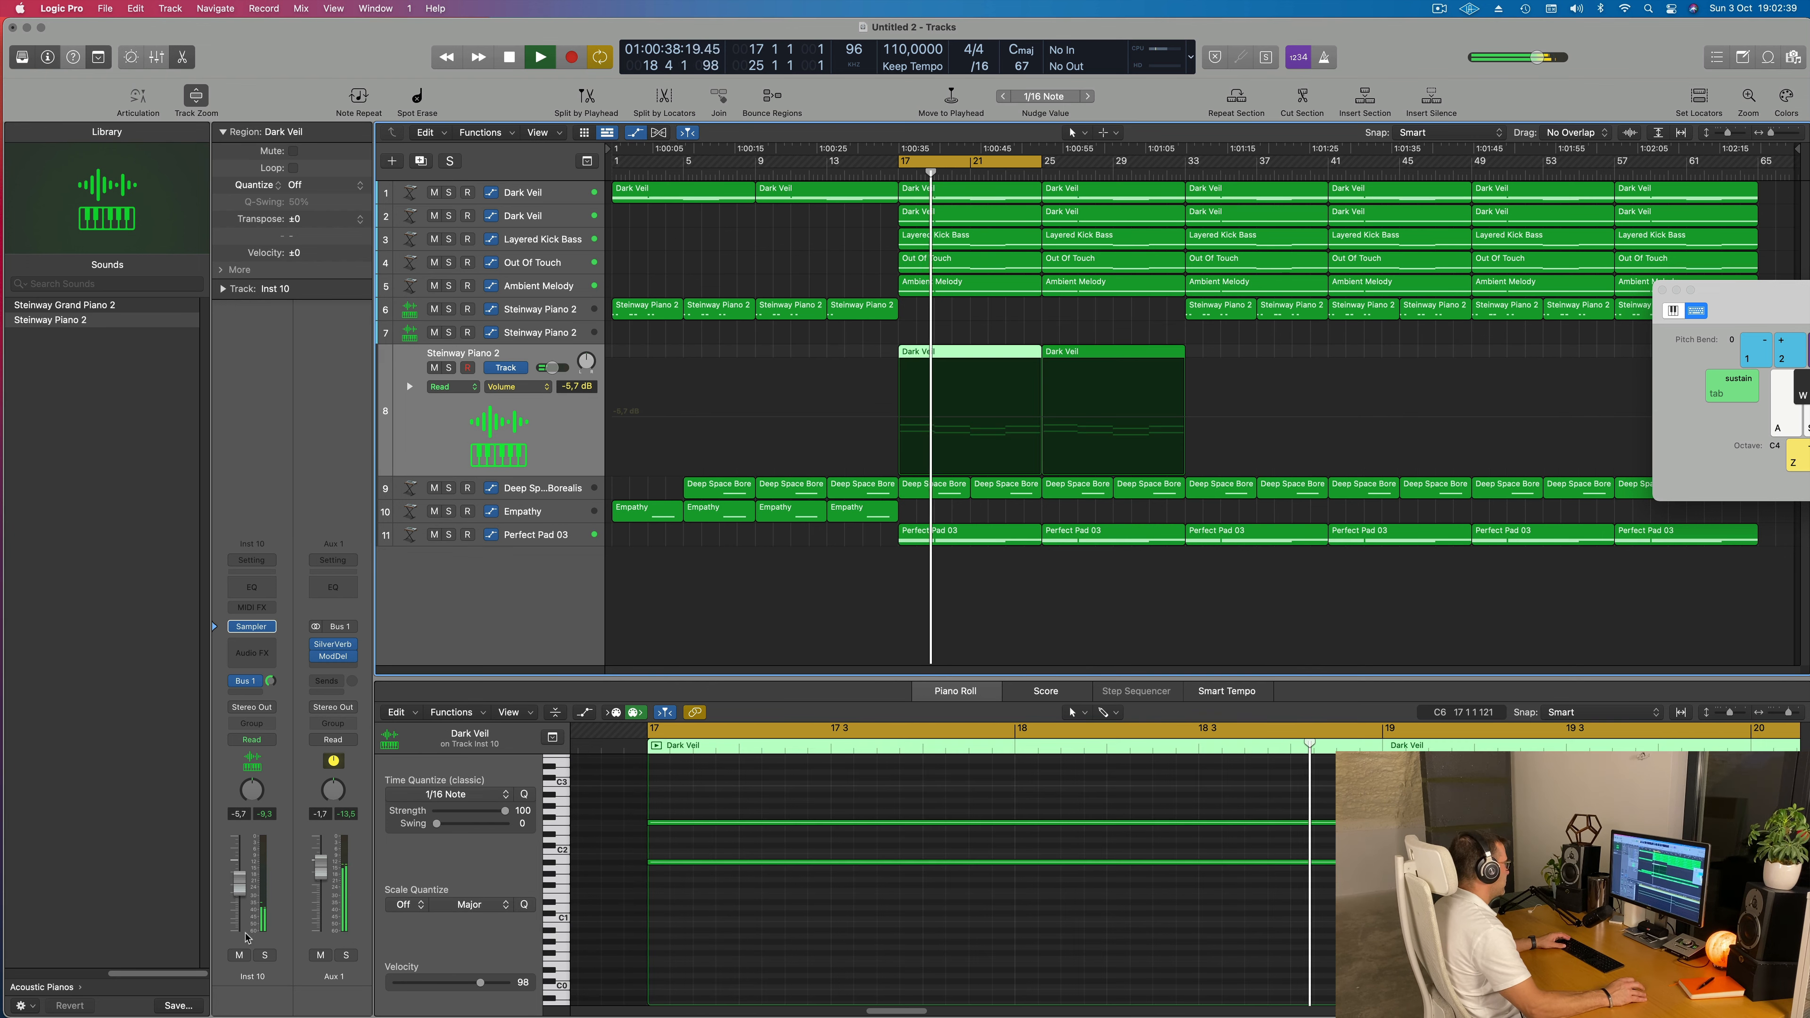
left_click(265, 955)
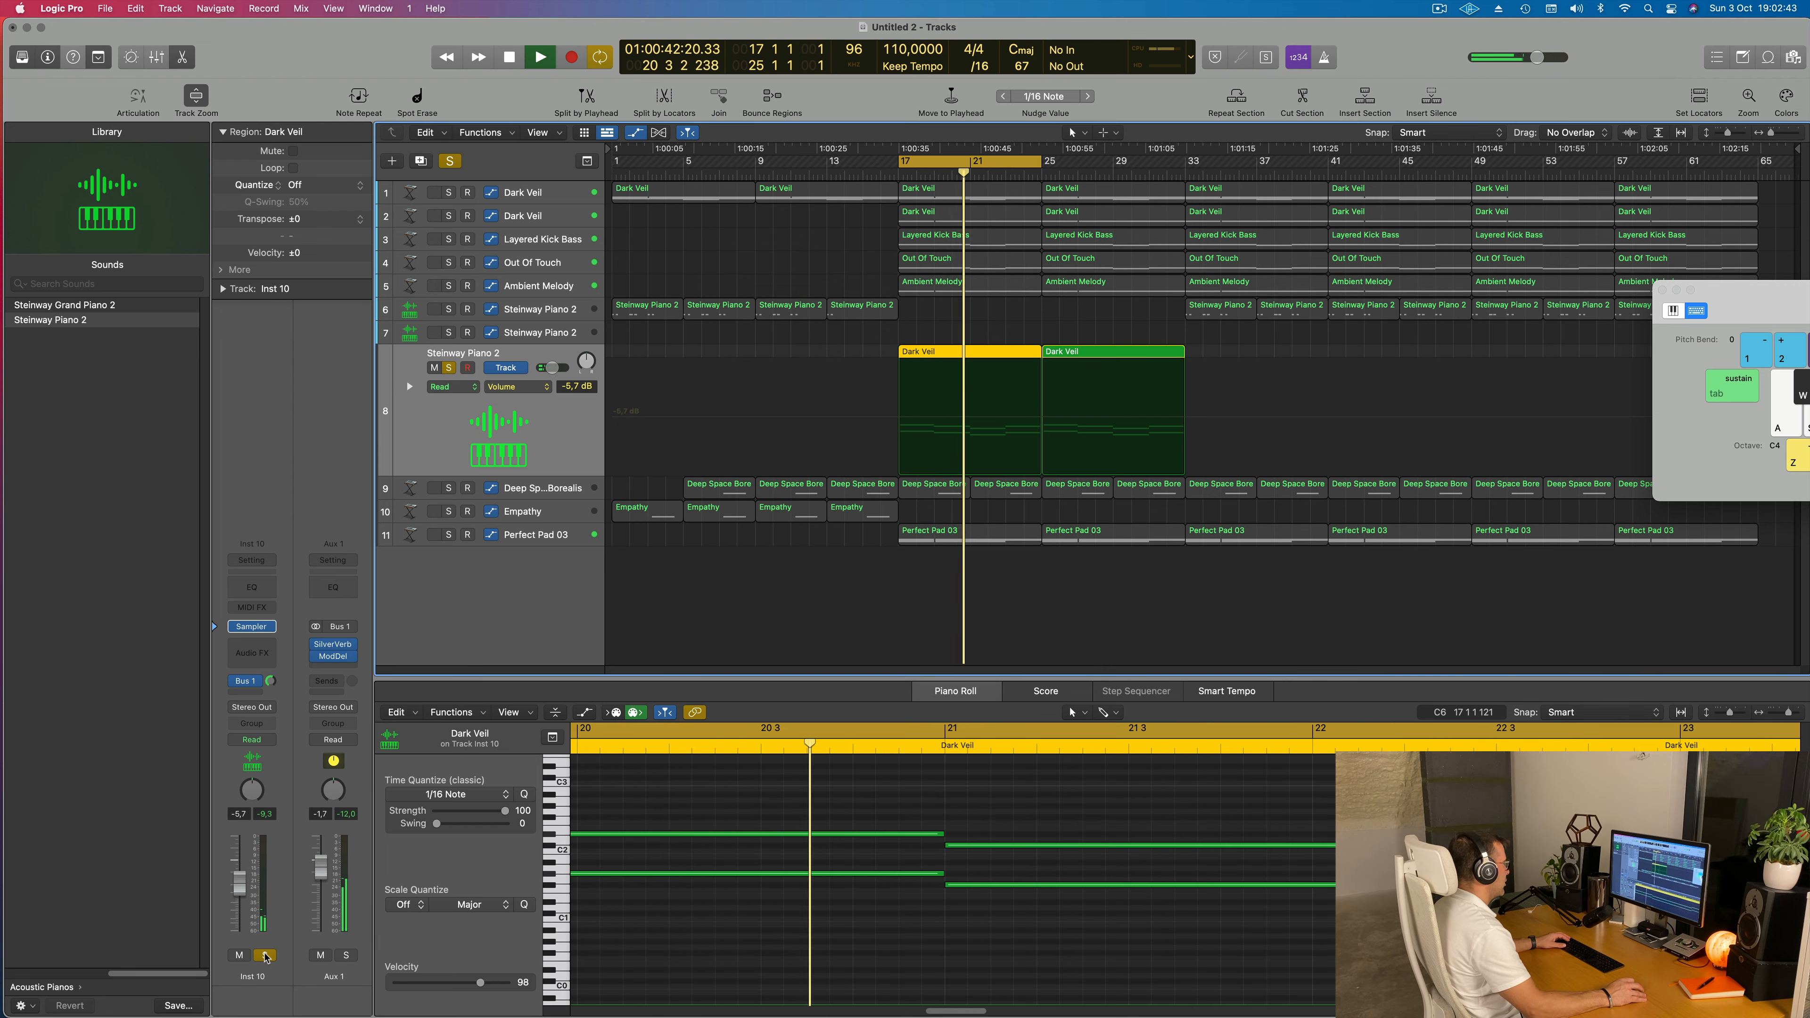
left_click(266, 956)
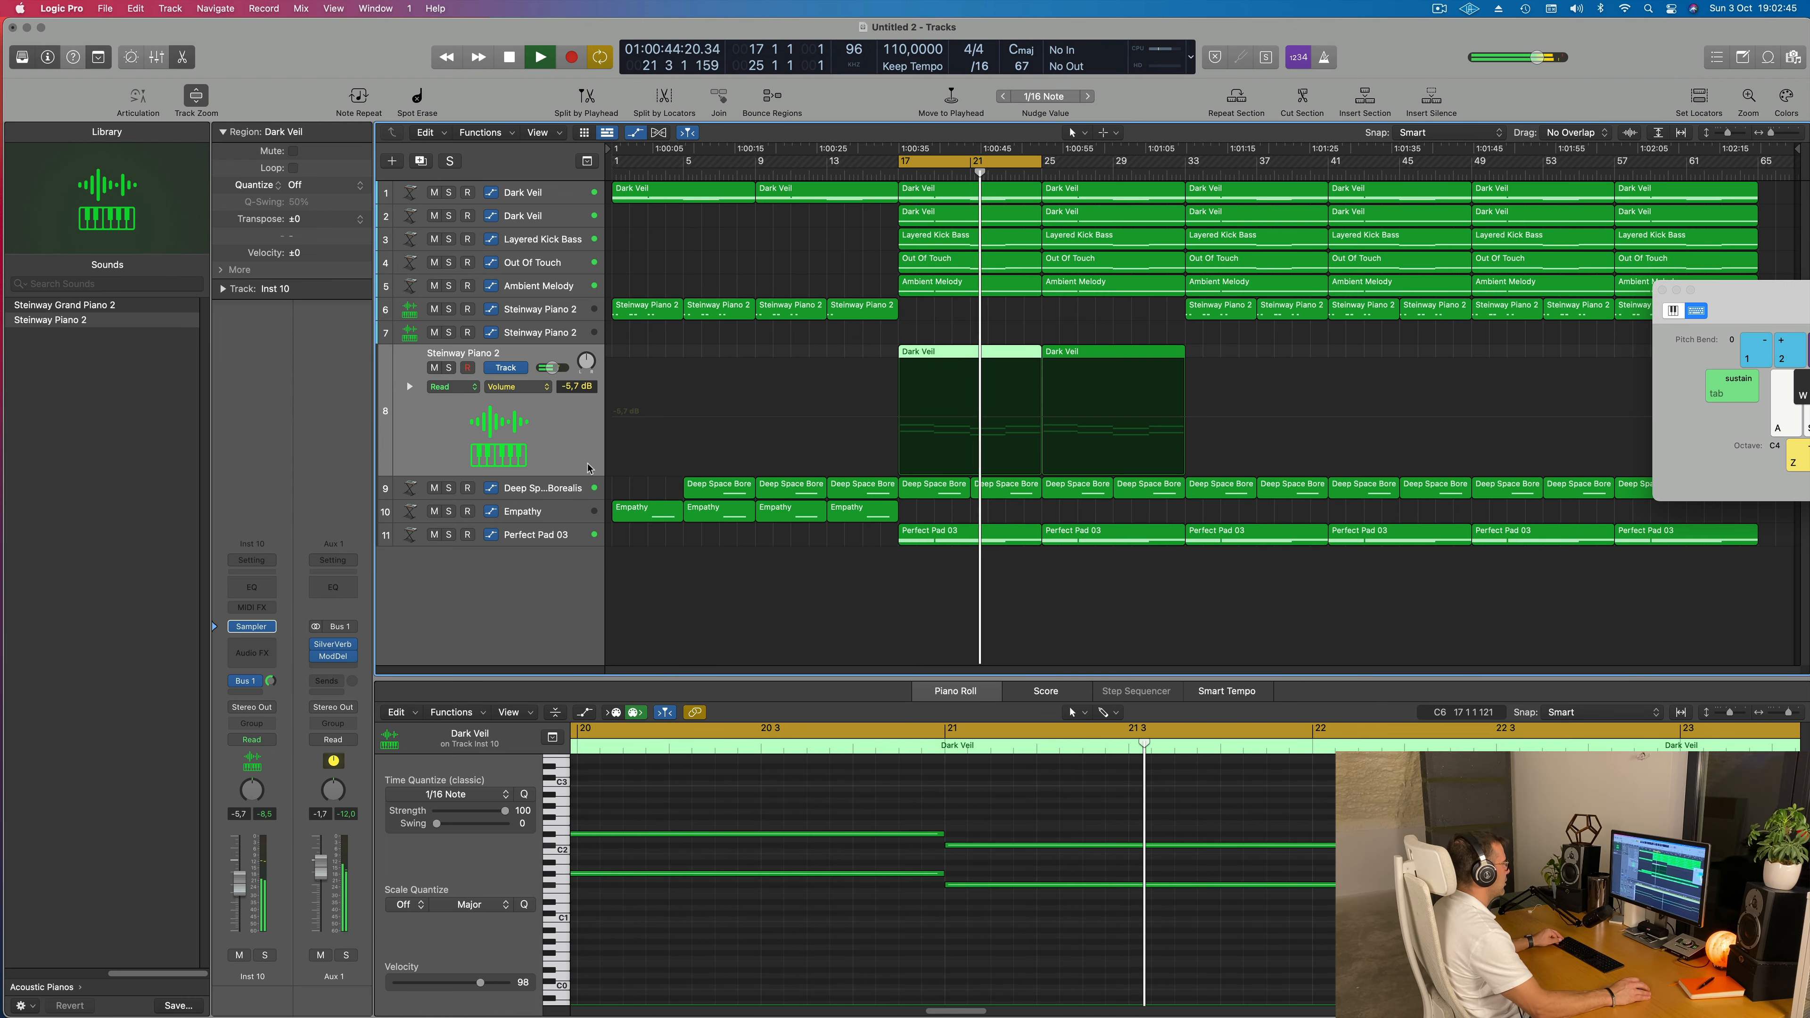
key("space")
Move the Layered Kick Bass track to the end of the track list and rename the first Dark Veil track Main Pad
left_click(540, 239)
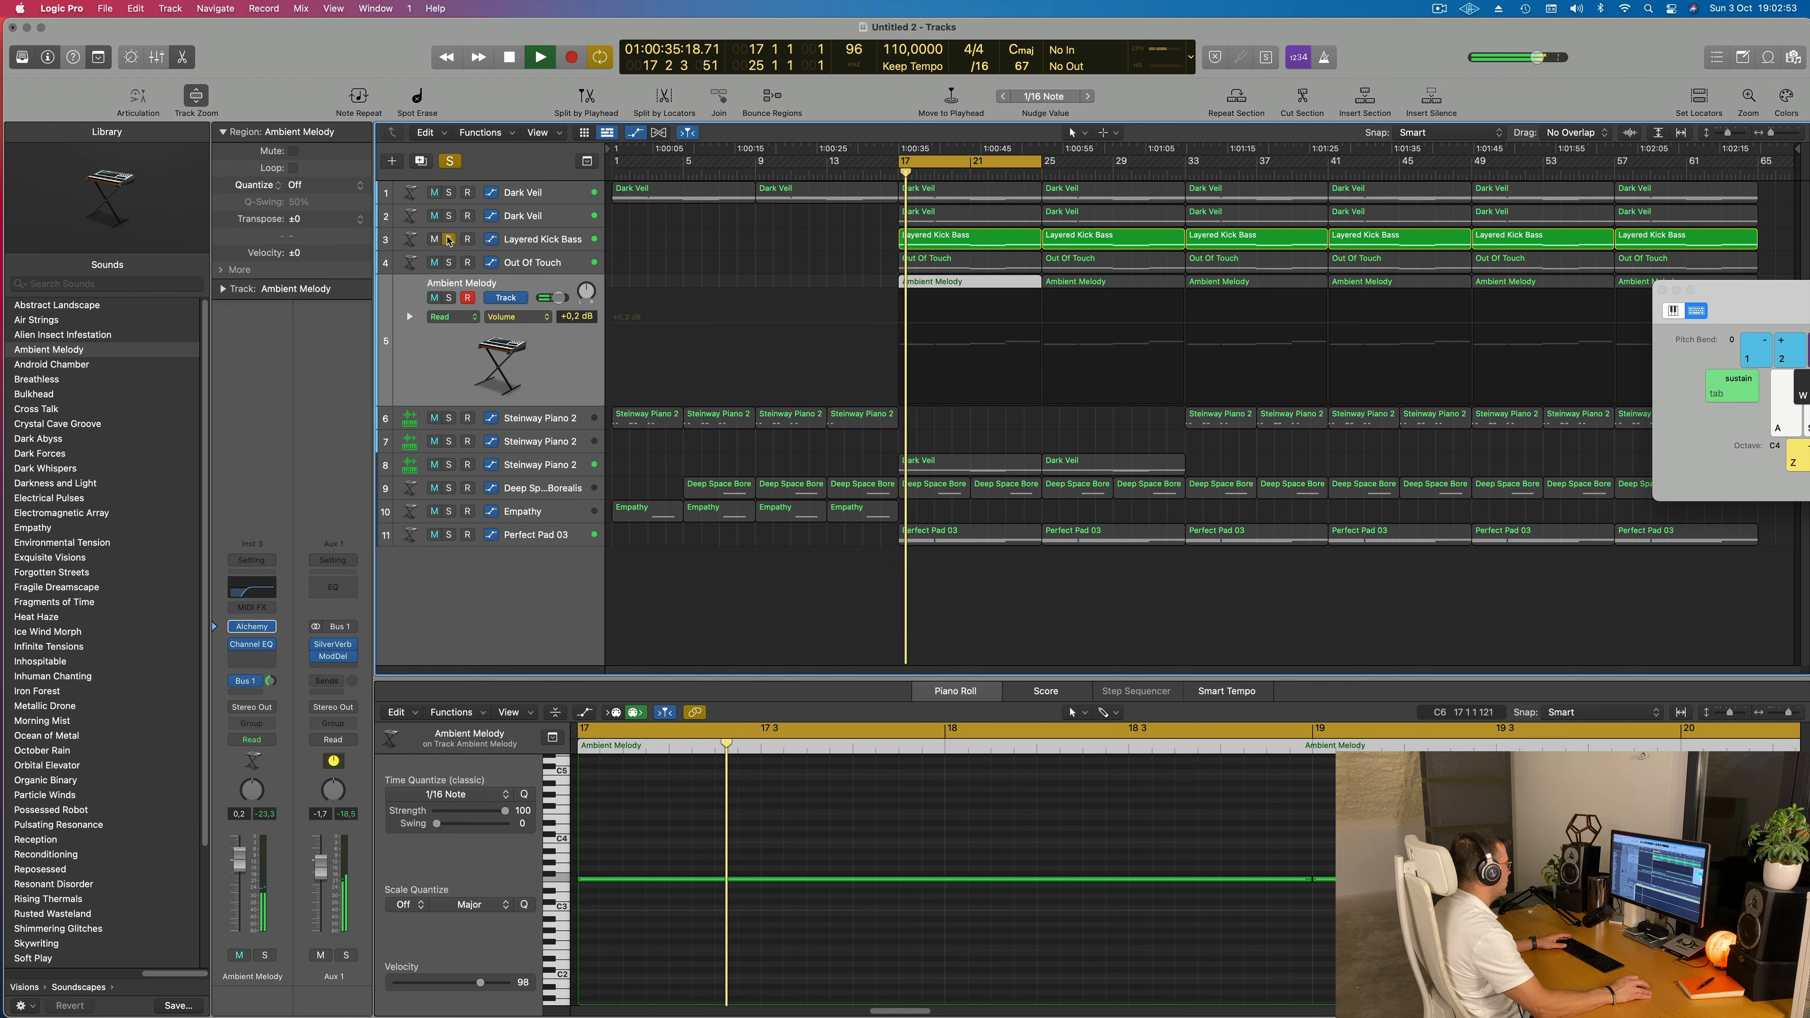
left_click_drag(540, 239, 541, 577)
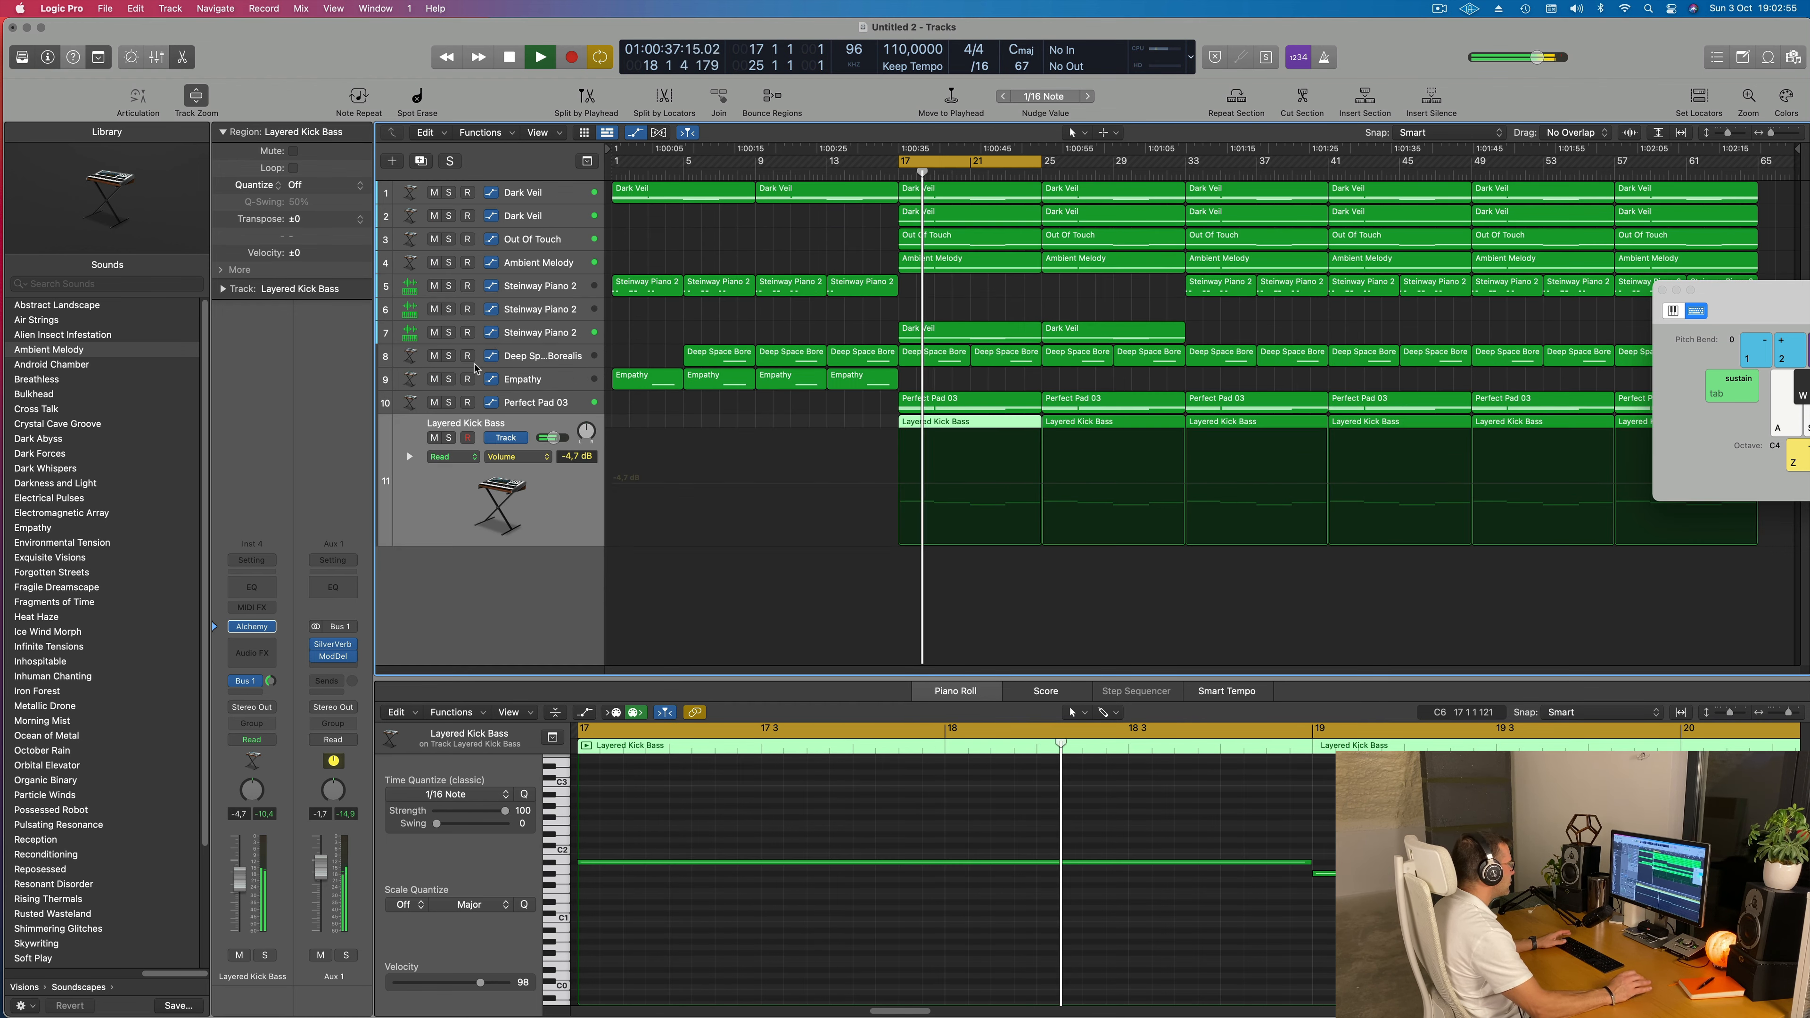
left_click(534, 194)
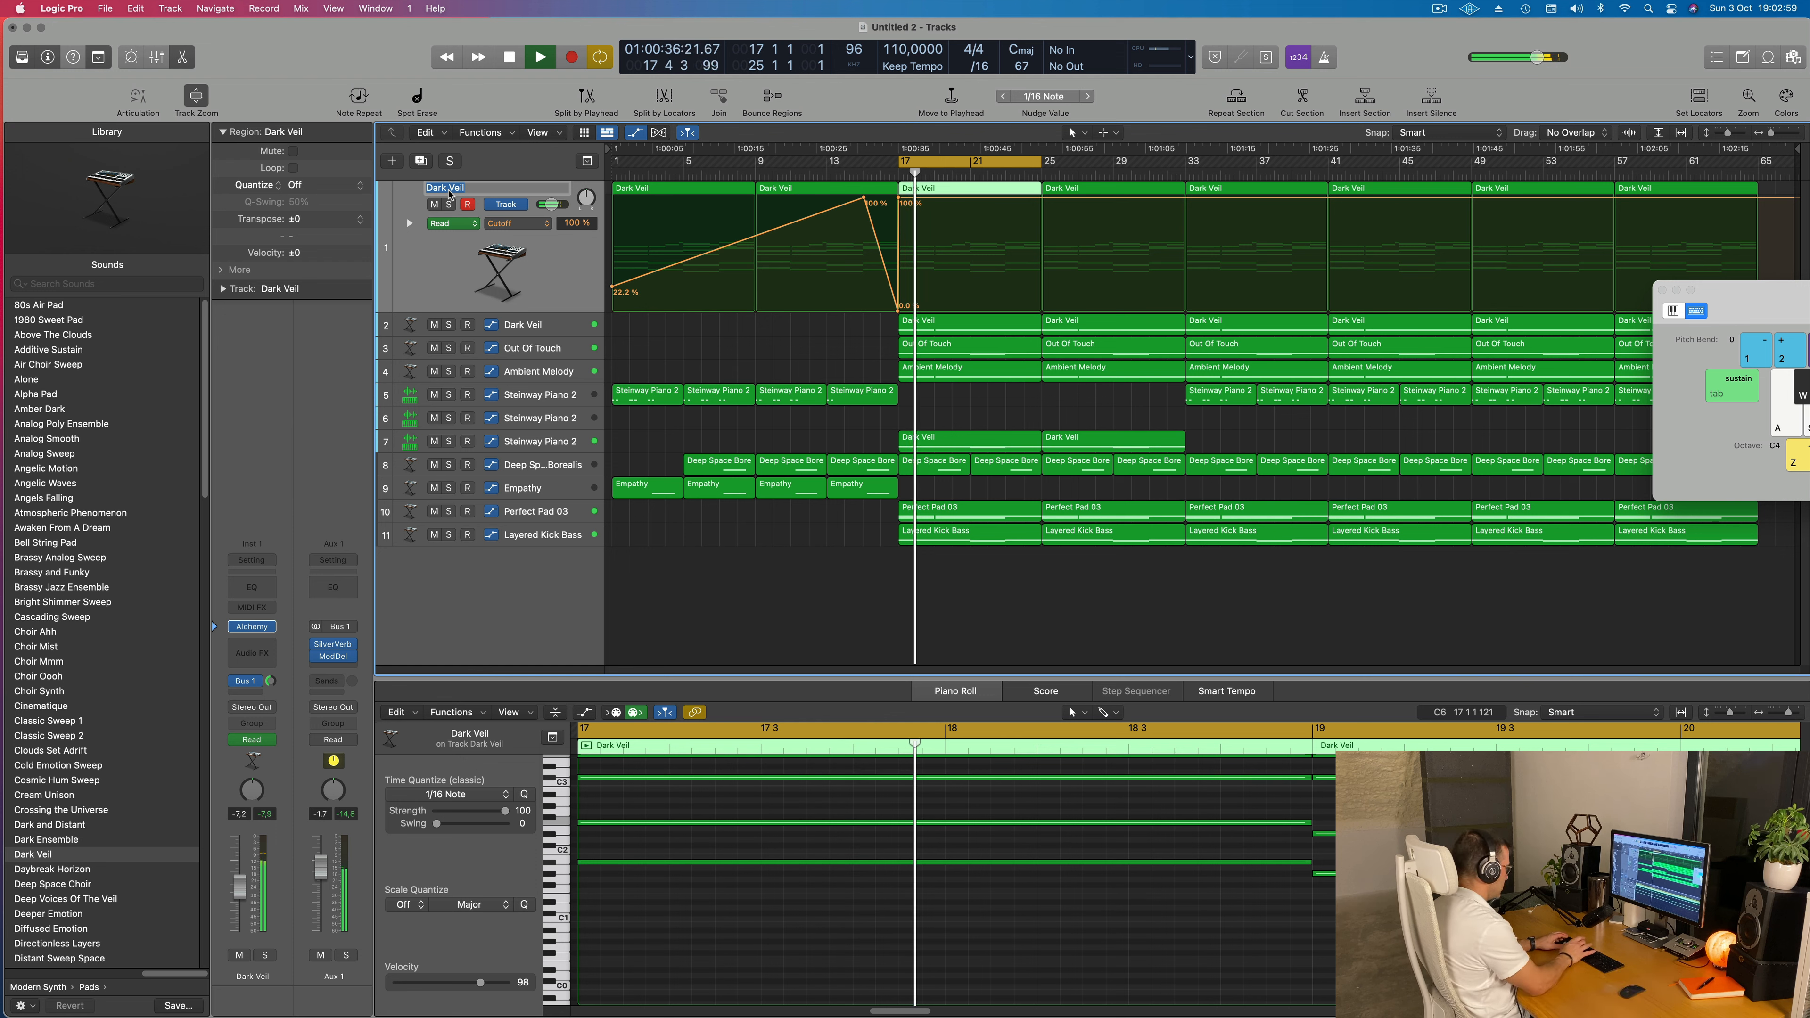
type("Main Pad")
key("Return")
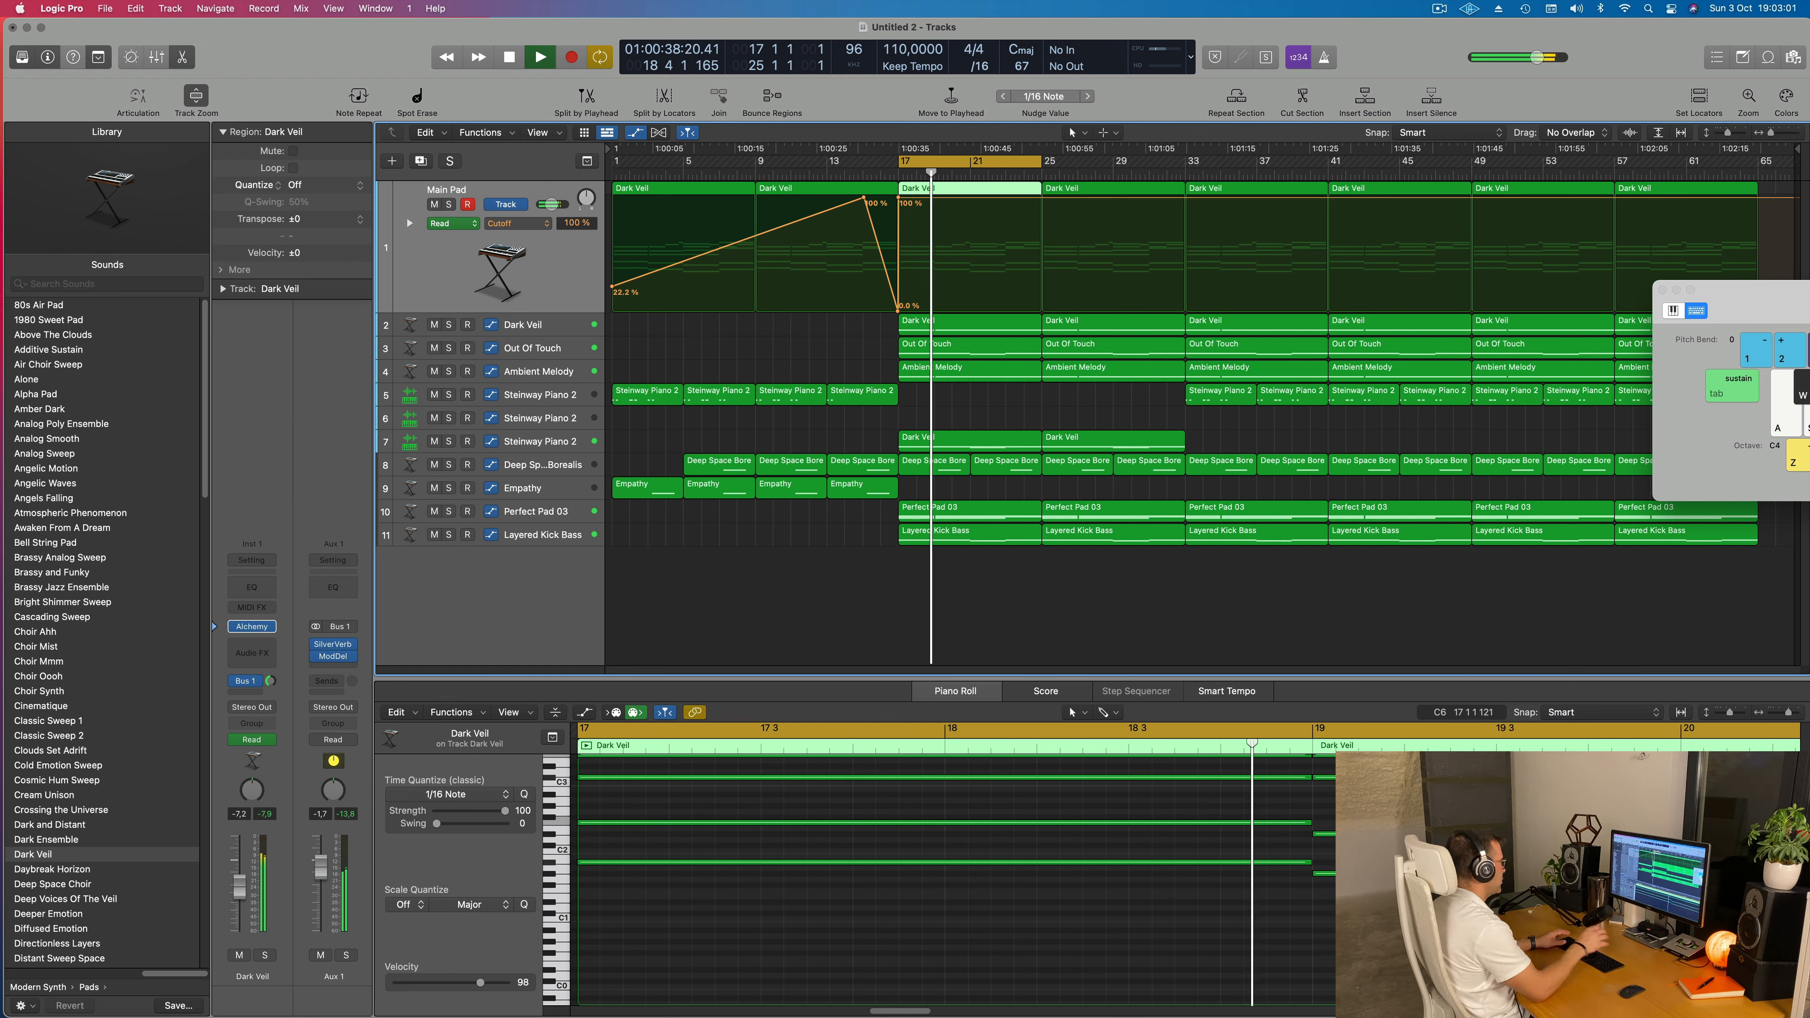
Extend the cycle range to bar 33 and adjust the Cutoff automation on the Main Pad track at bar 25
left_click(1044, 203)
left_click_drag(1038, 163, 1186, 178)
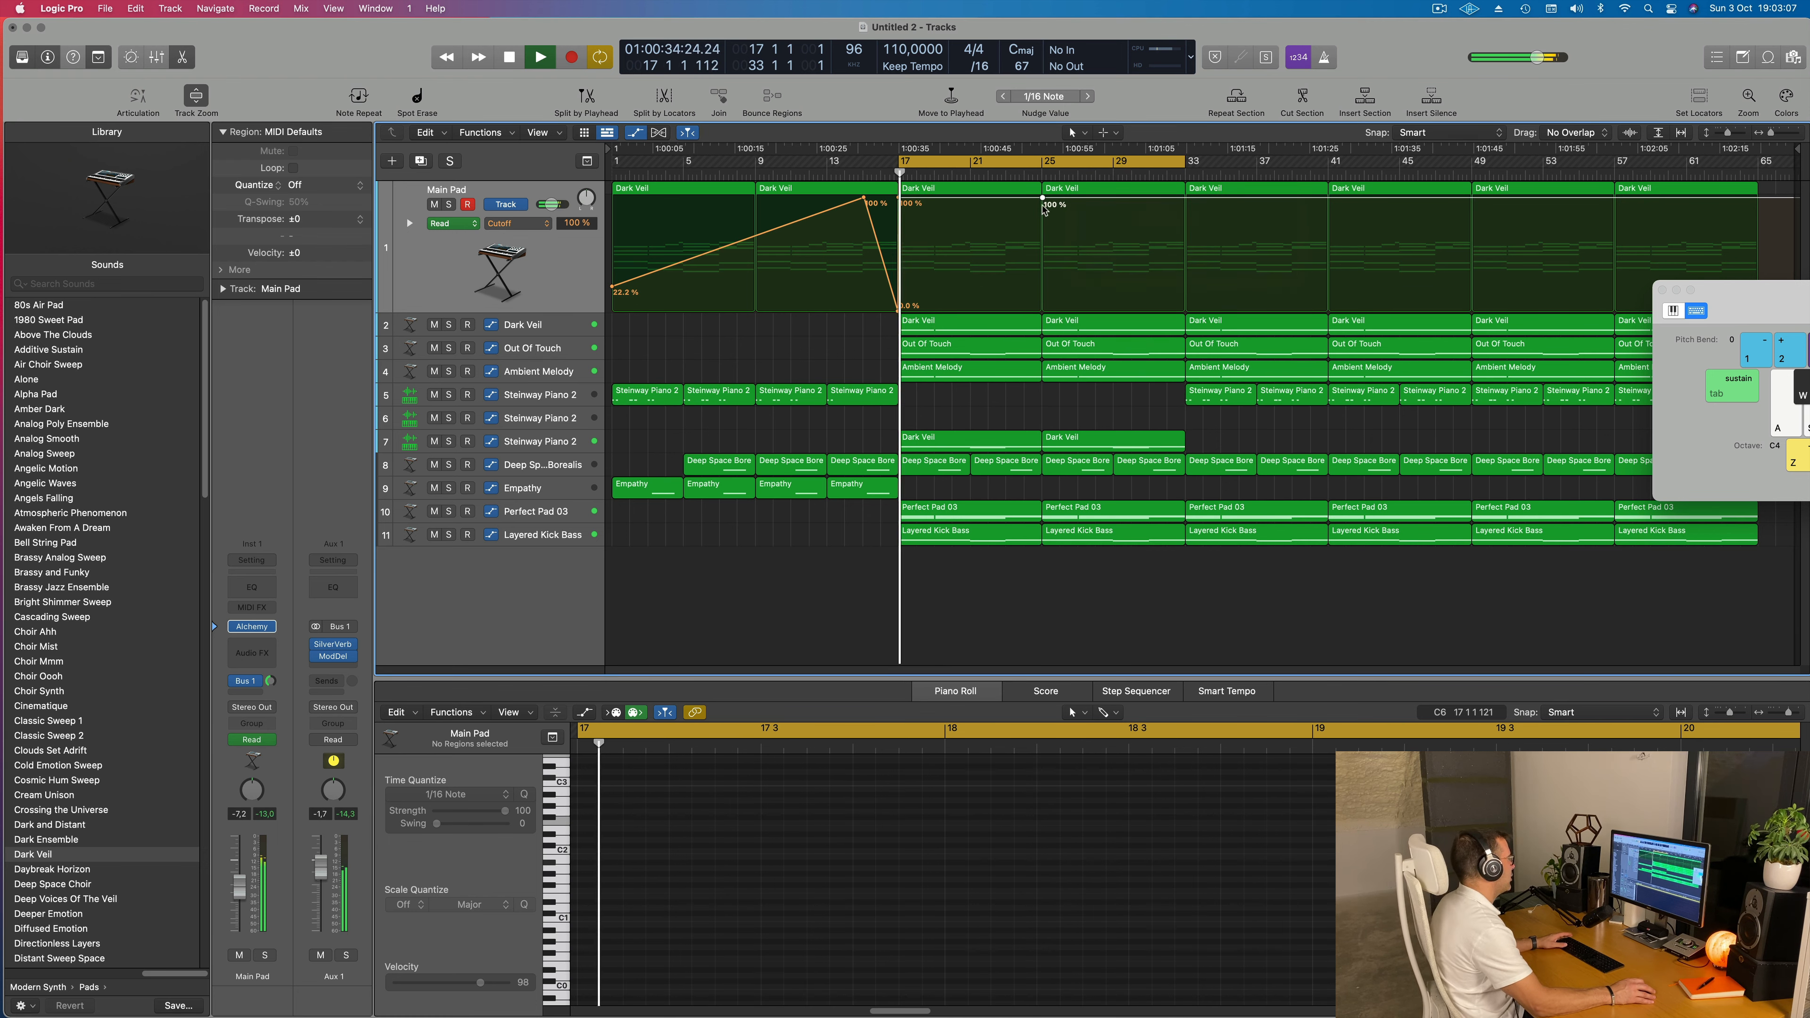
left_click_drag(1042, 201, 1042, 265)
Solo the Dark Veil track below Main Pad and open its Alchemy instrument, placing the window clear of the tracks
left_click(524, 325)
left_click(448, 228)
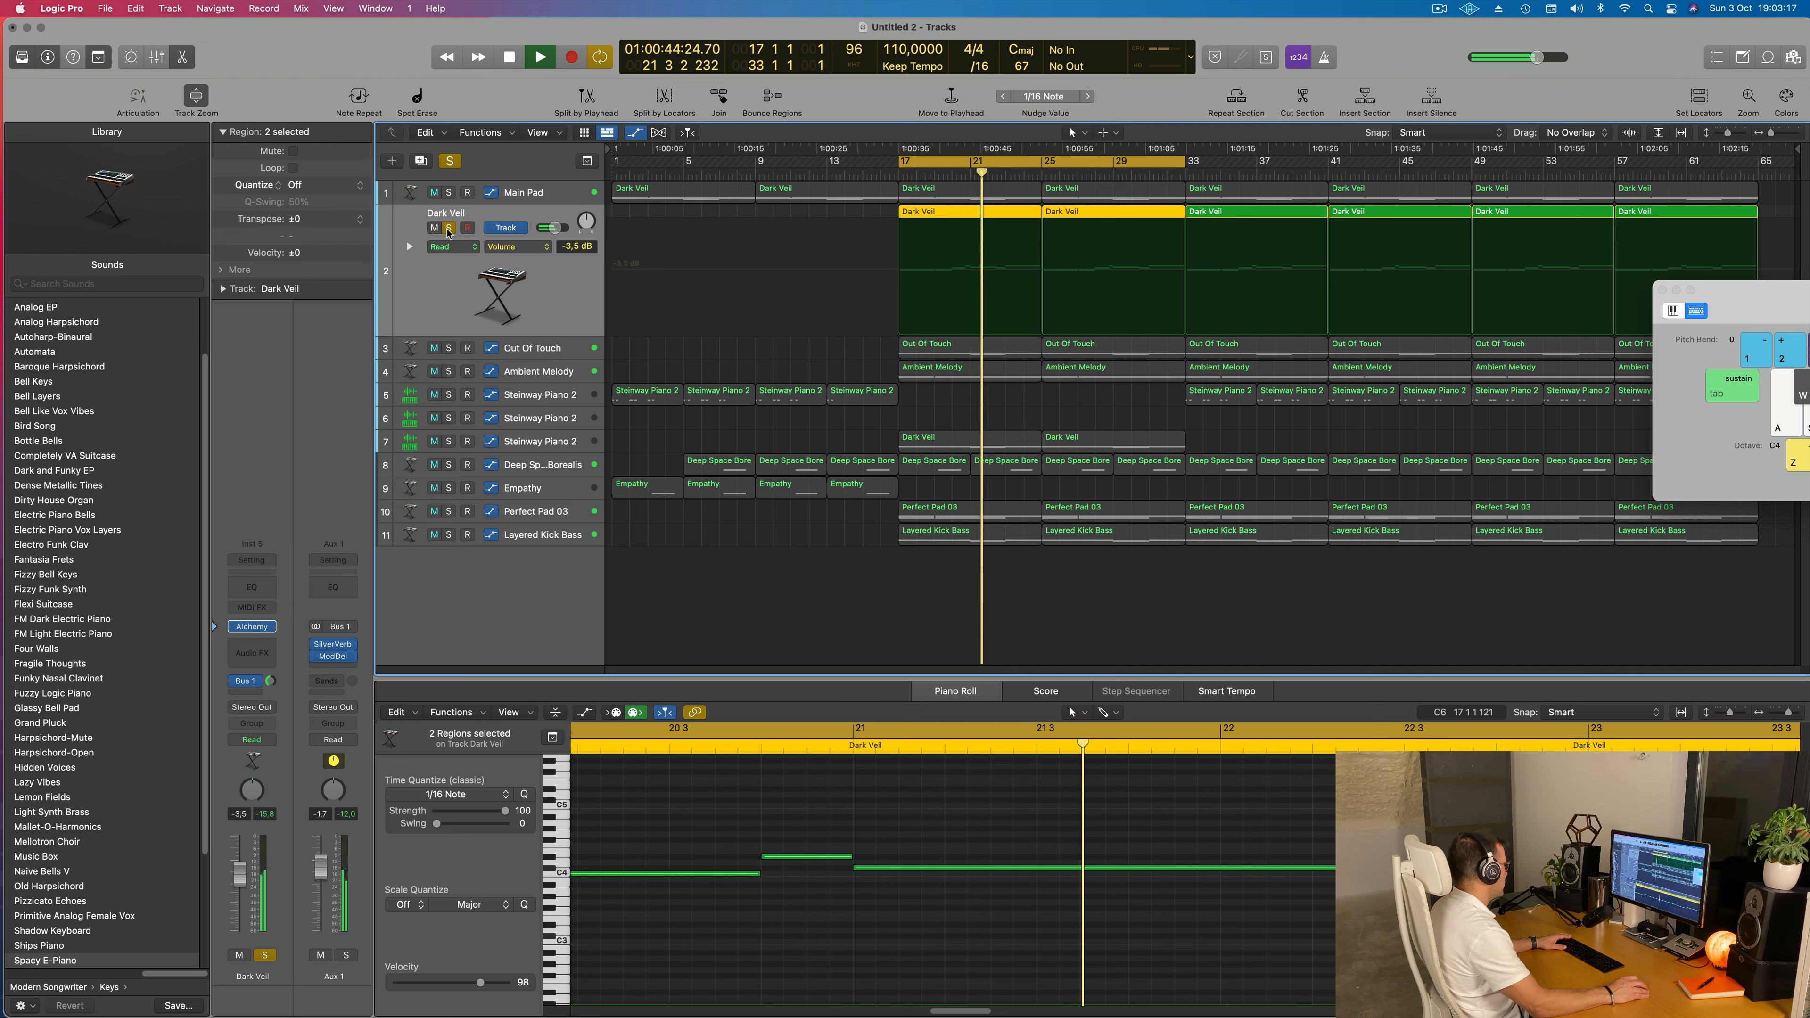
left_click(253, 627)
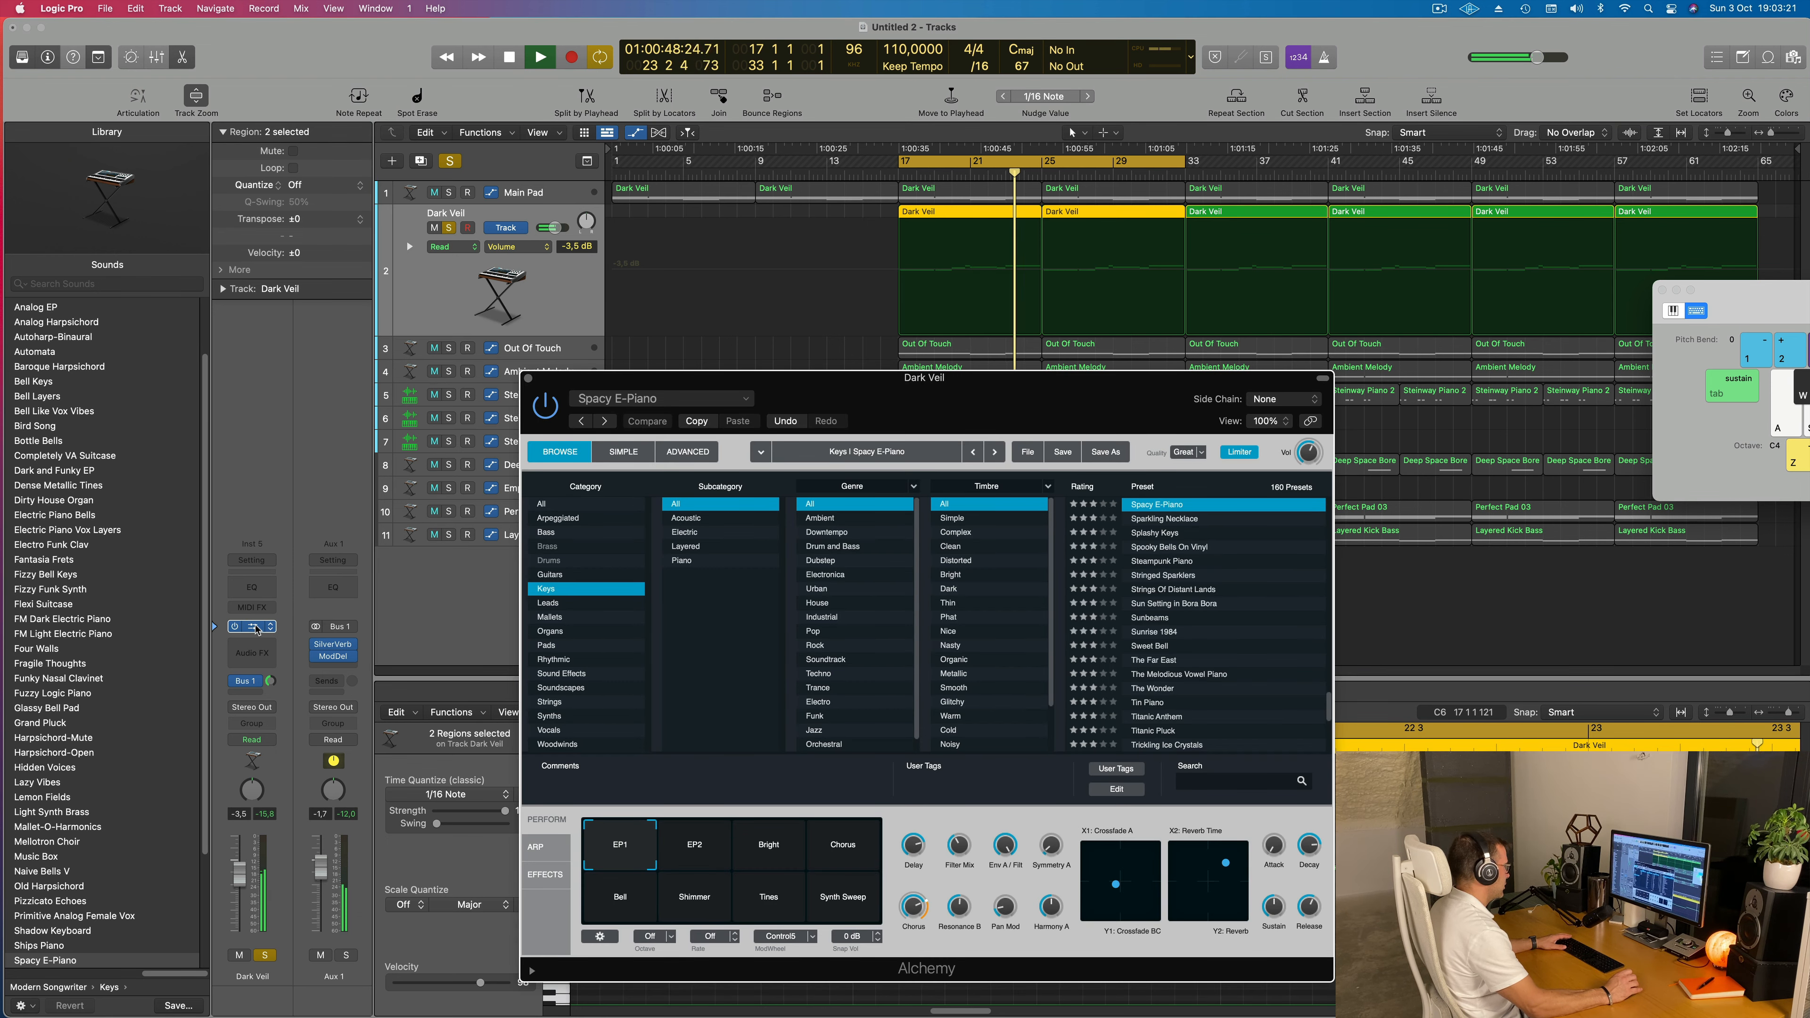
left_click_drag(1069, 404, 1647, 574)
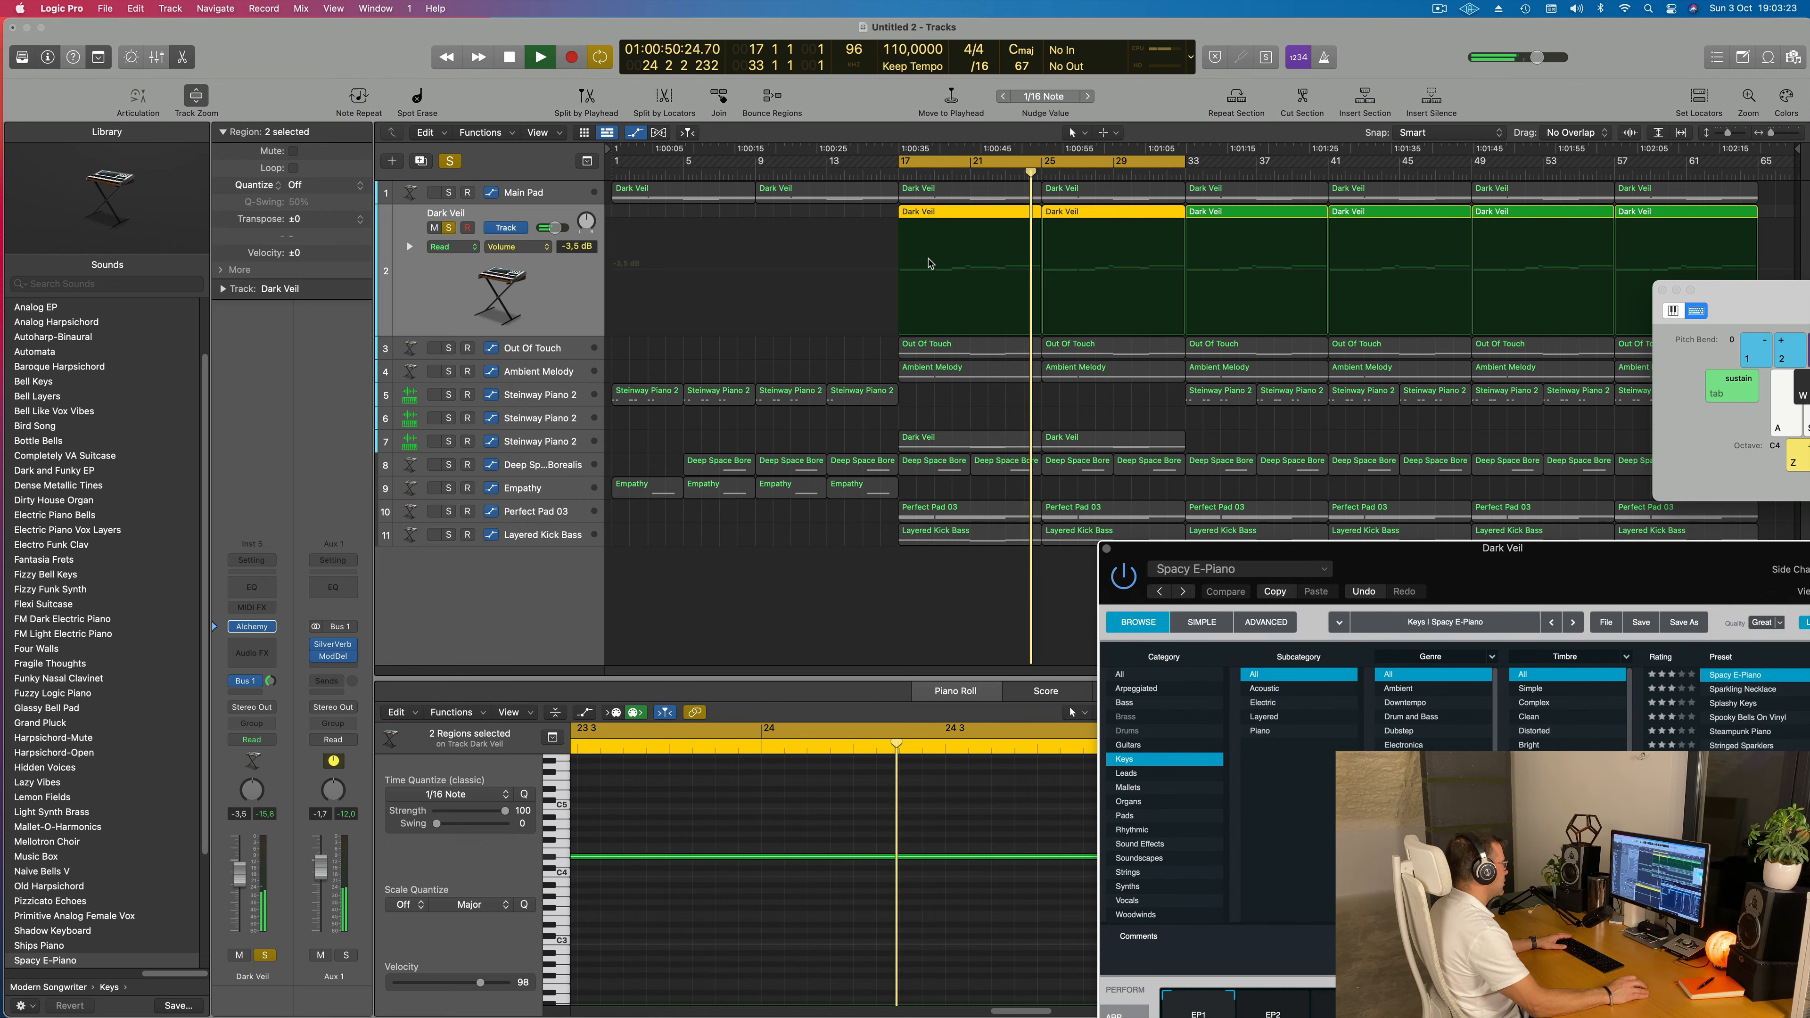
Rename the soloed Dark Veil track Space Piano and turn its solo off
double_click(447, 212)
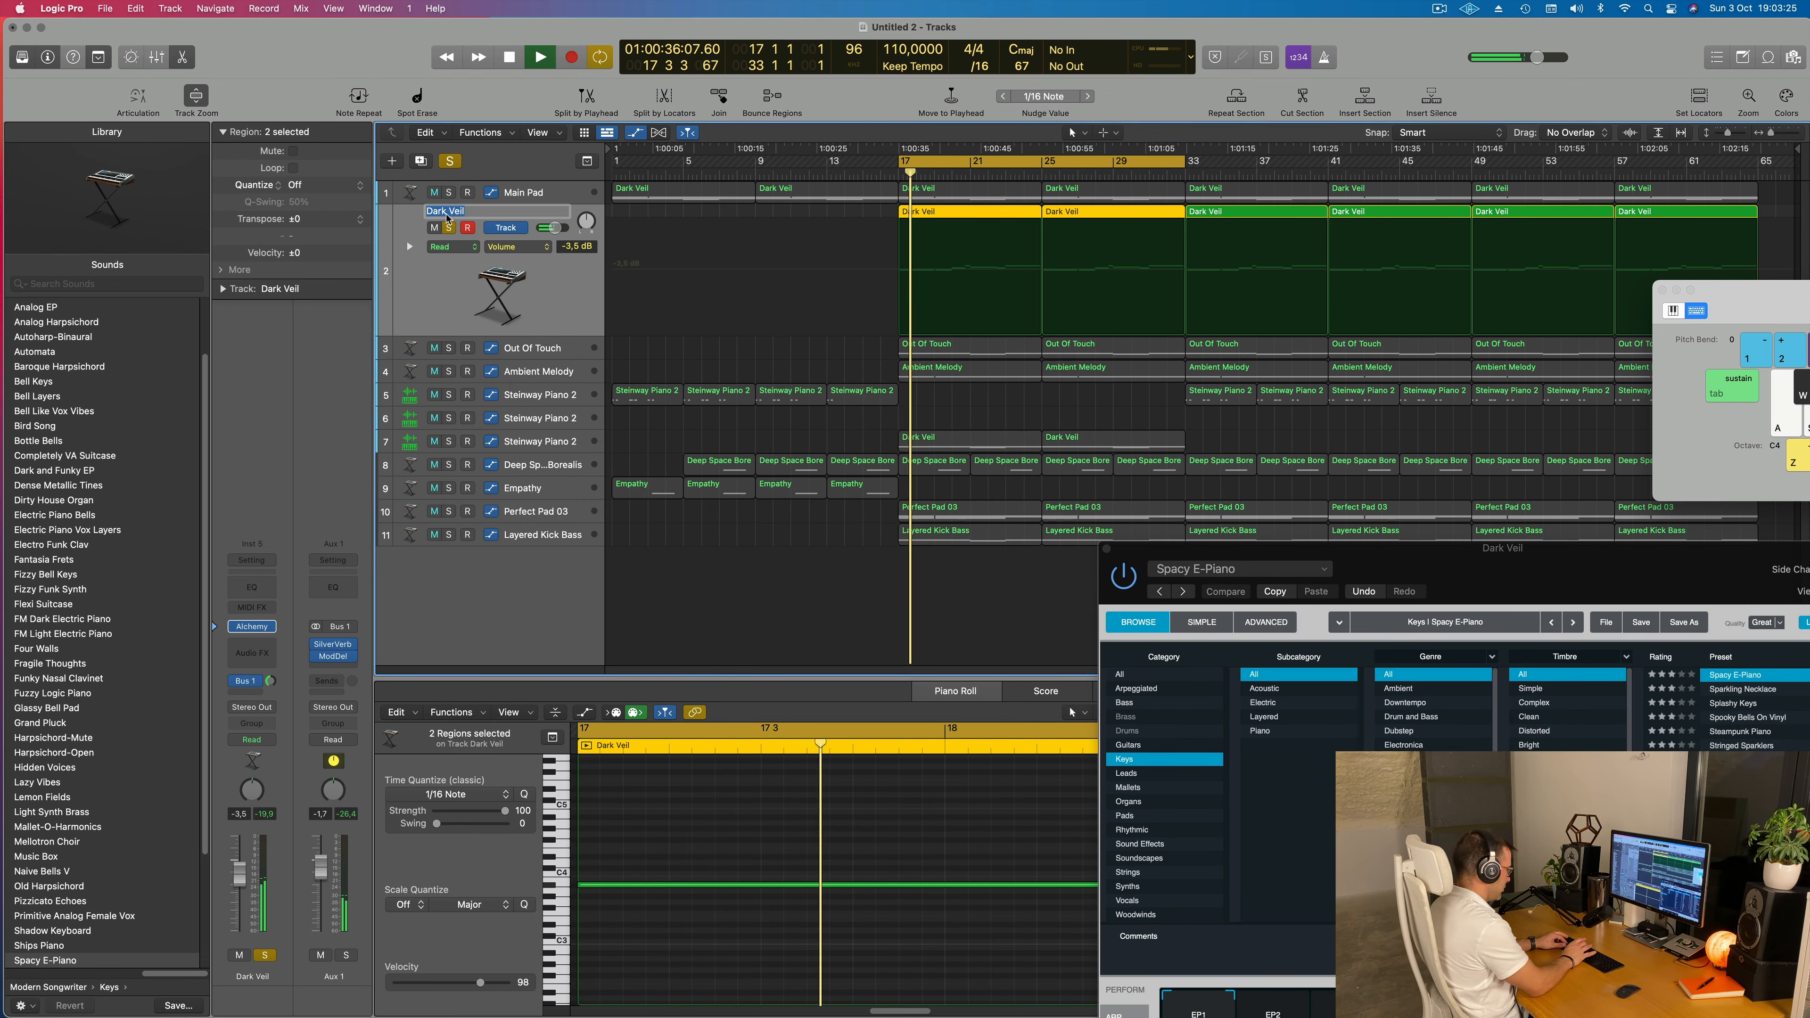
type("Space Piano")
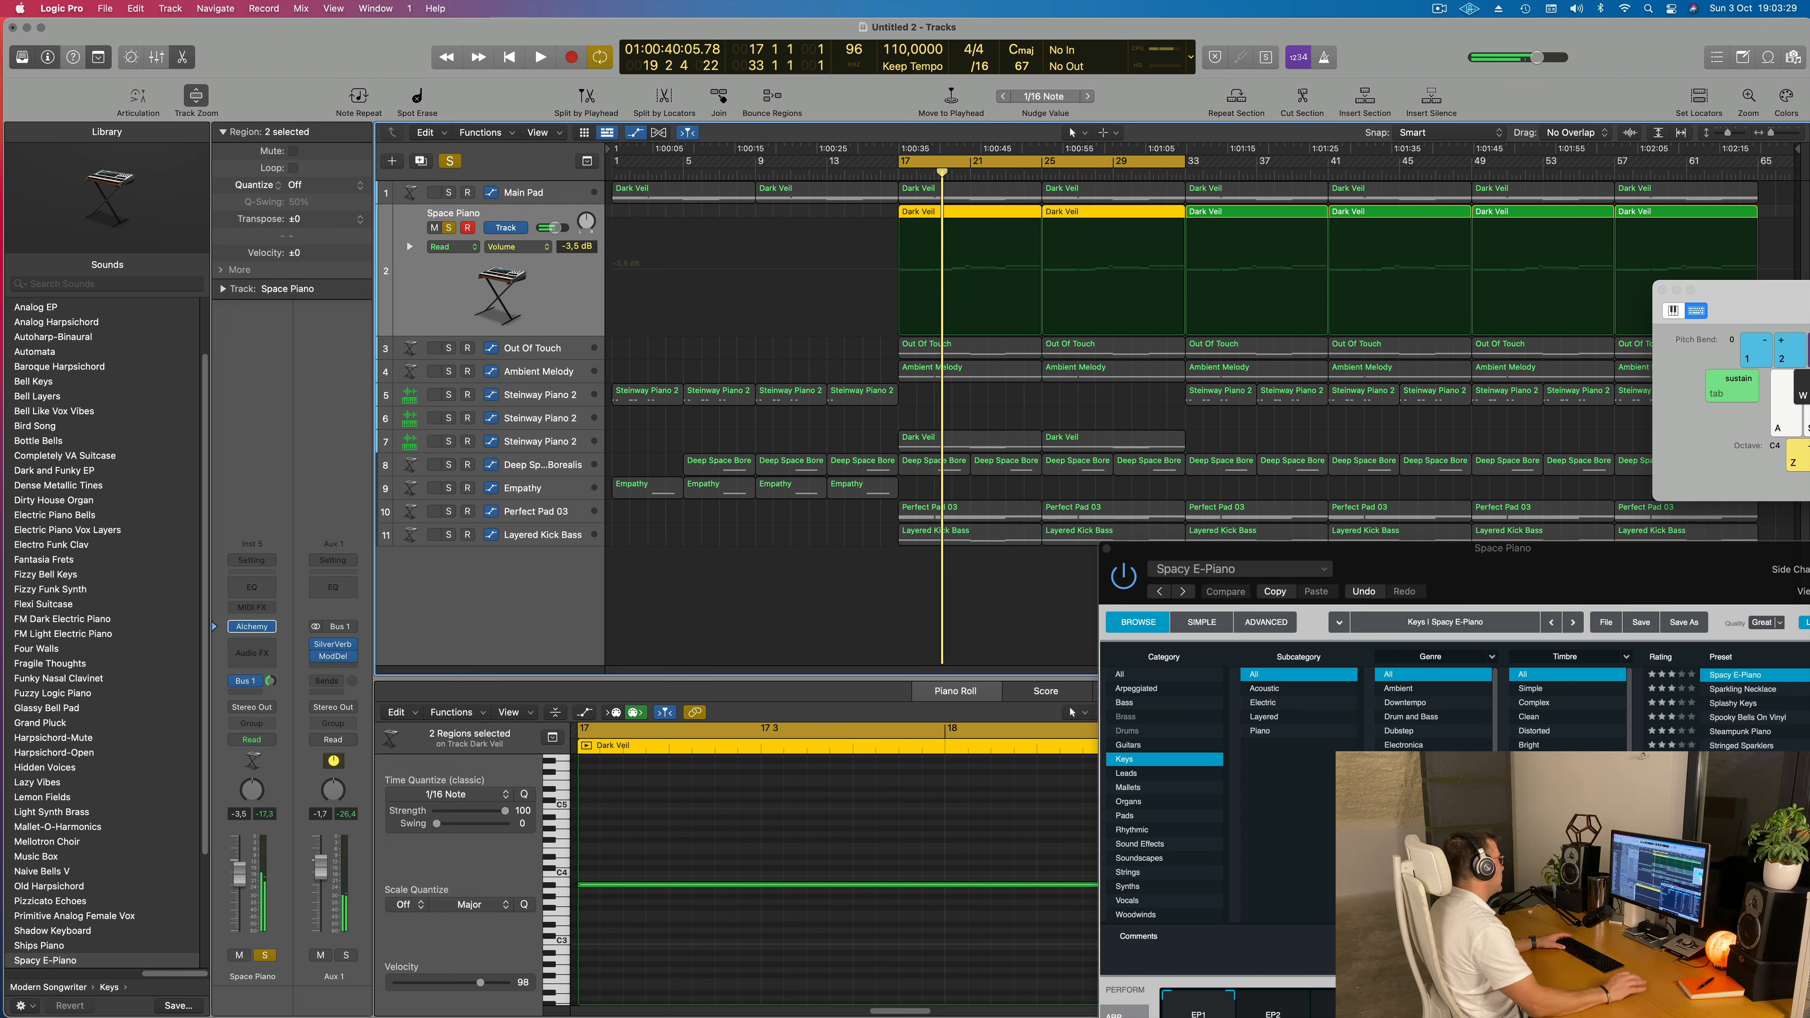
key("Return")
key("Return")
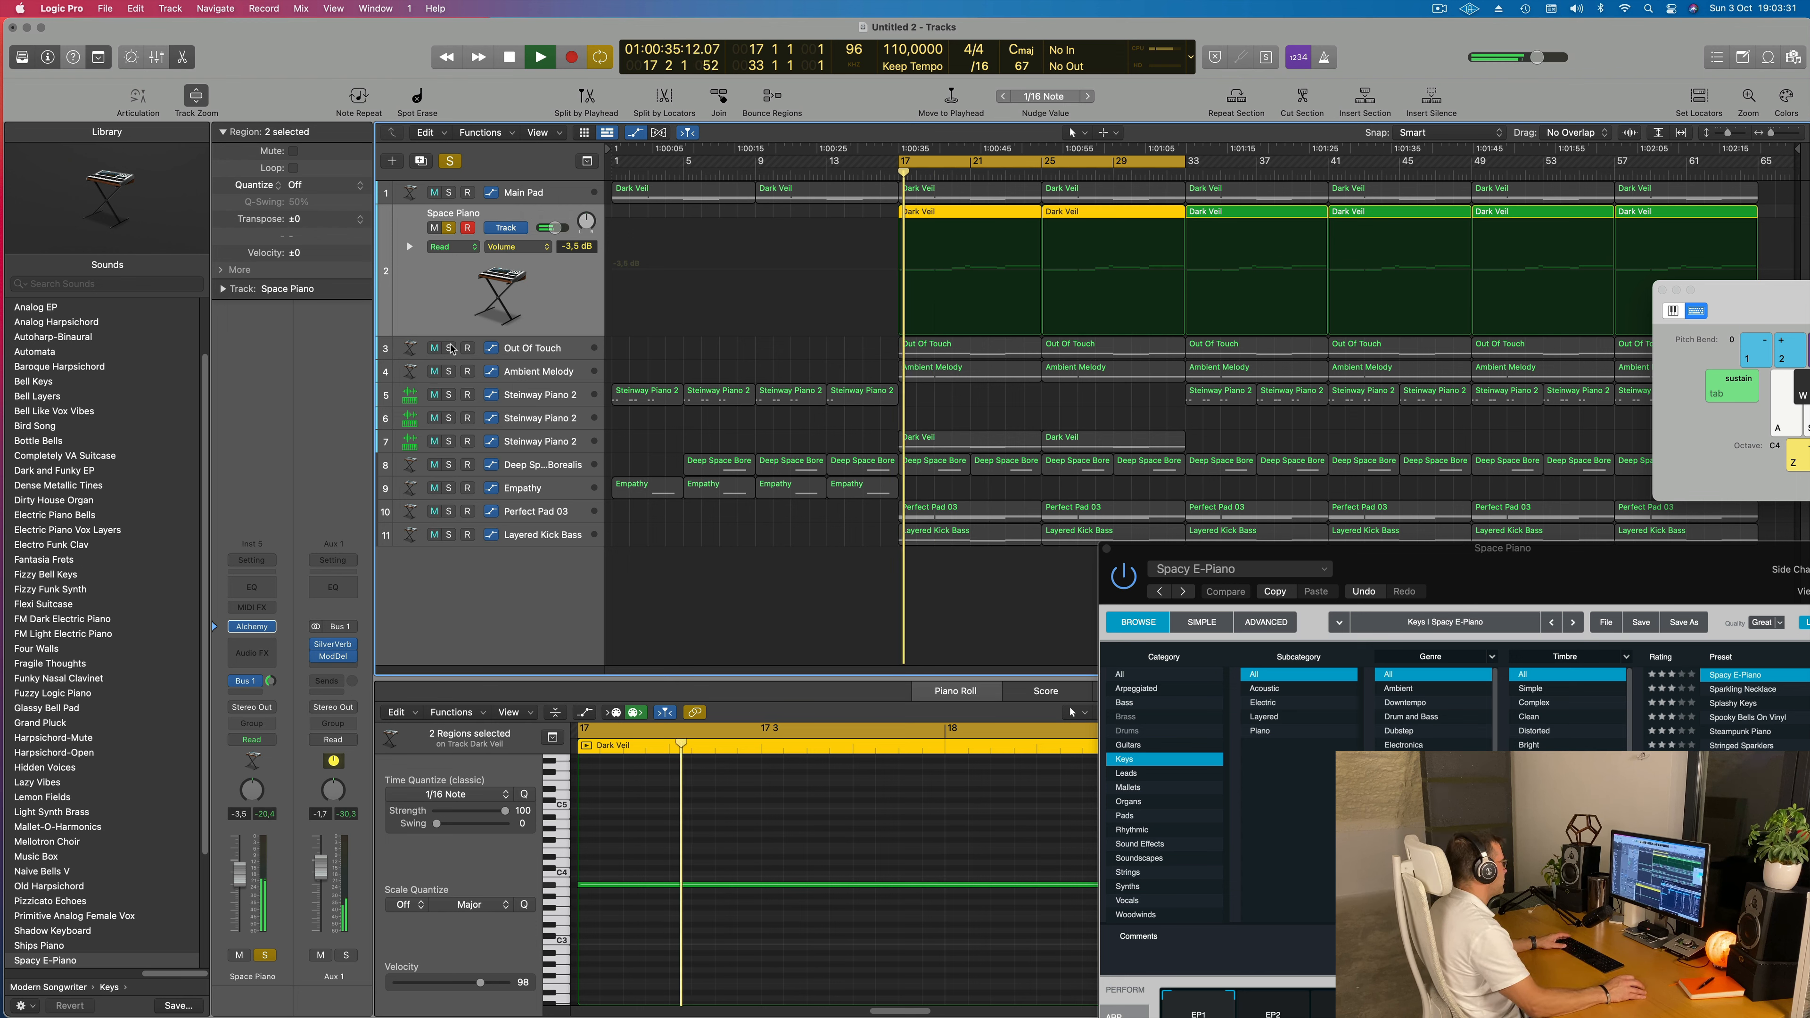
key("s")
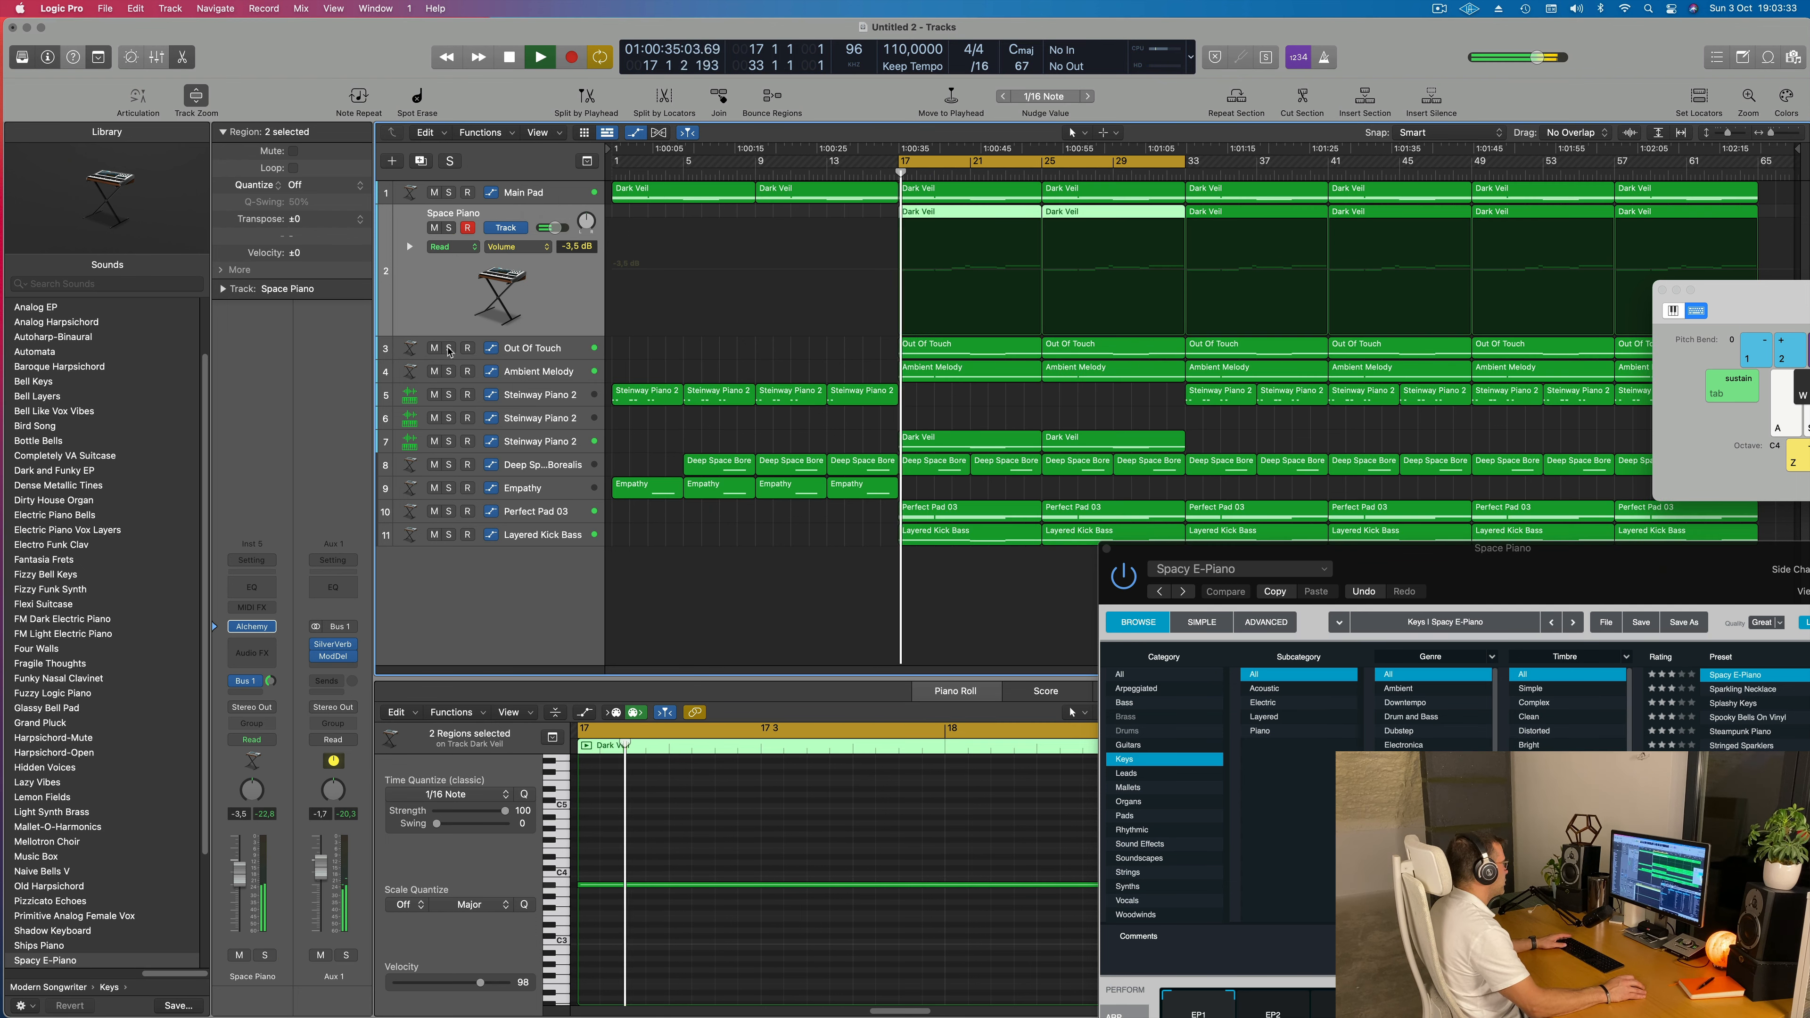
Rename the Out Of Touch track Brassy and the first Steinway Piano 2 track Main Piano
left_click(448, 348)
double_click(532, 349)
type("Brassy")
key("Return")
double_click(539, 395)
type("Main Piano")
key("Return")
Listen to the Ambient Melody track in solo from bar 17, then restore the full mix
left_click(449, 263)
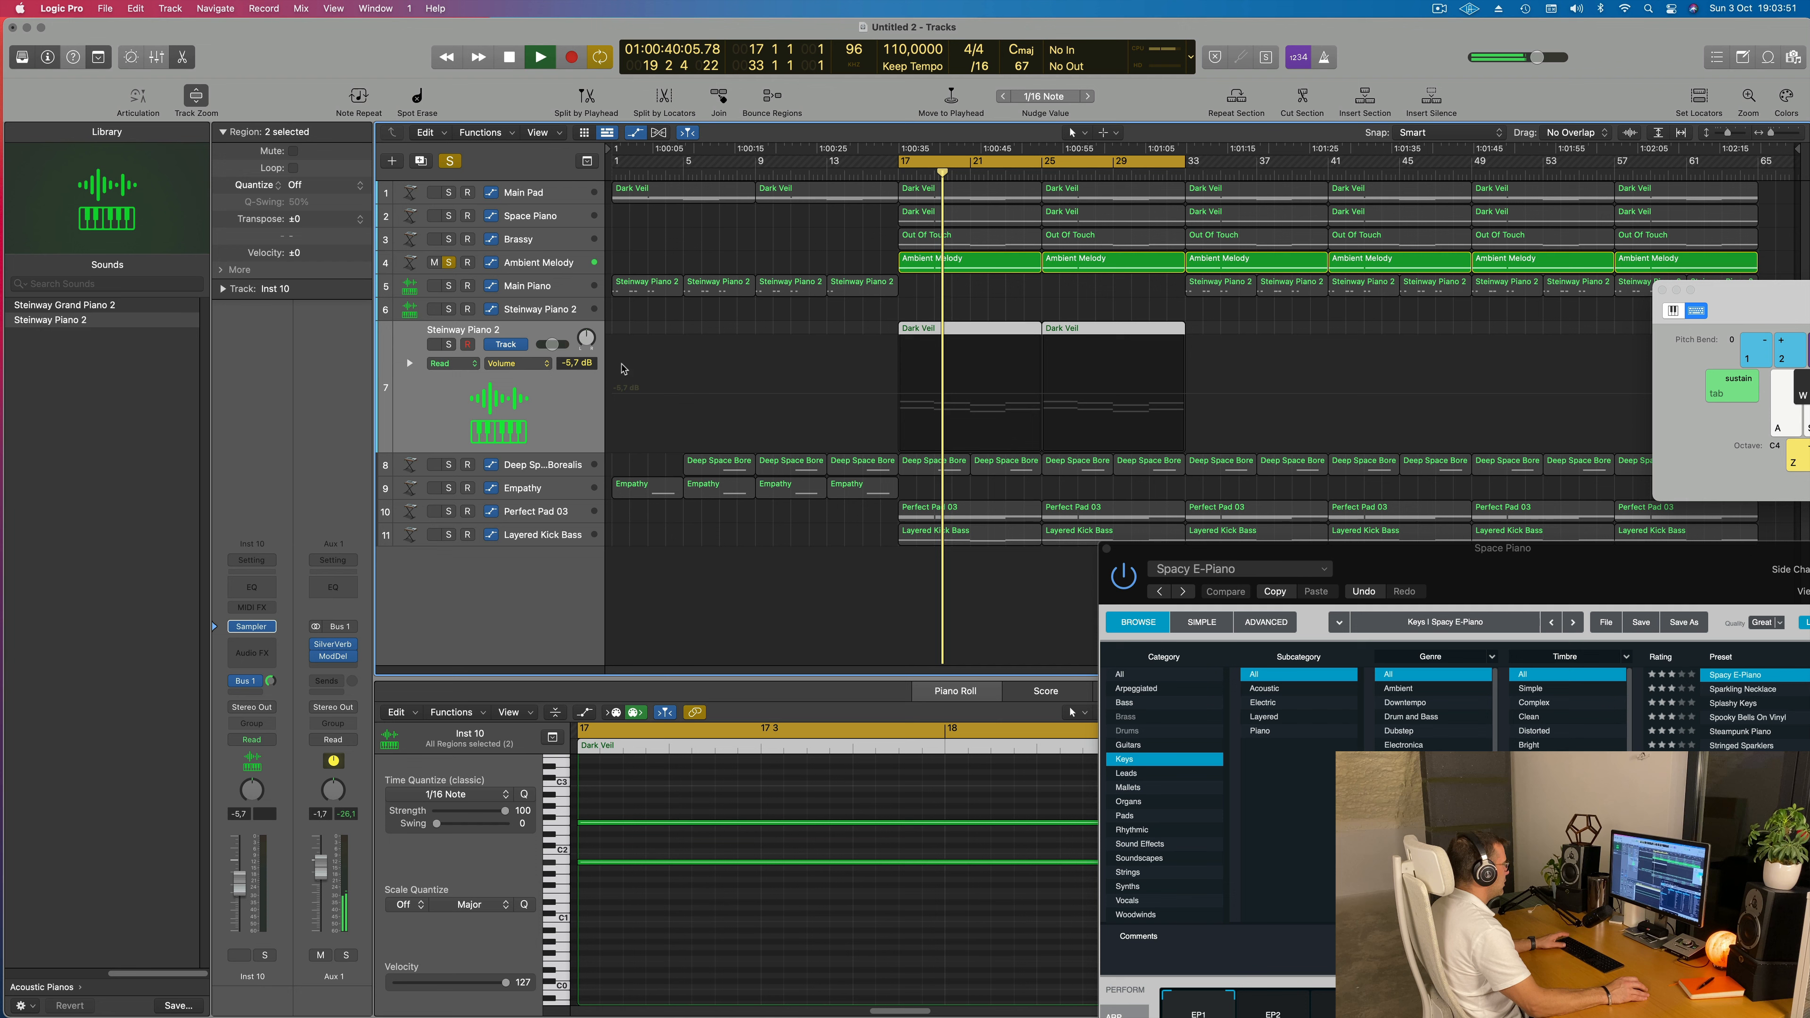
key("space")
key("space")
left_click(449, 263)
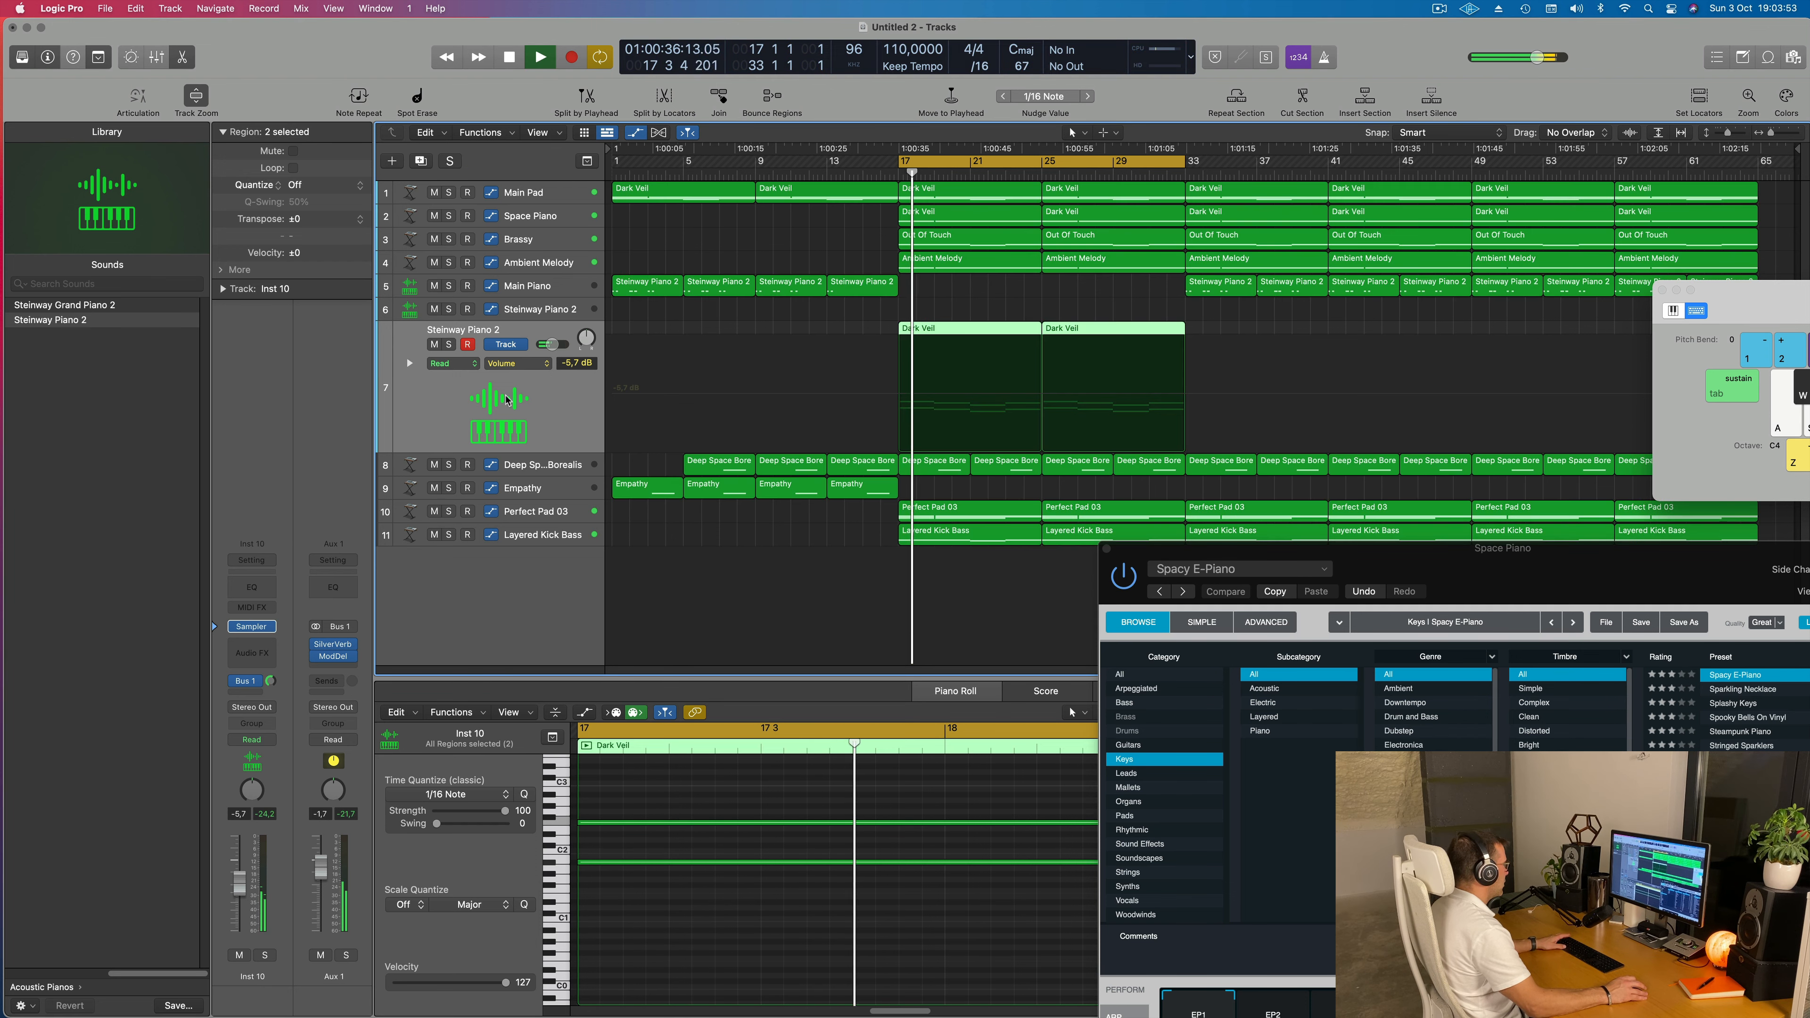
Check the Steinway Piano 2 track holding the Dark Veil regions in solo and rename it Low Piano
left_click(451, 343)
left_click(448, 344)
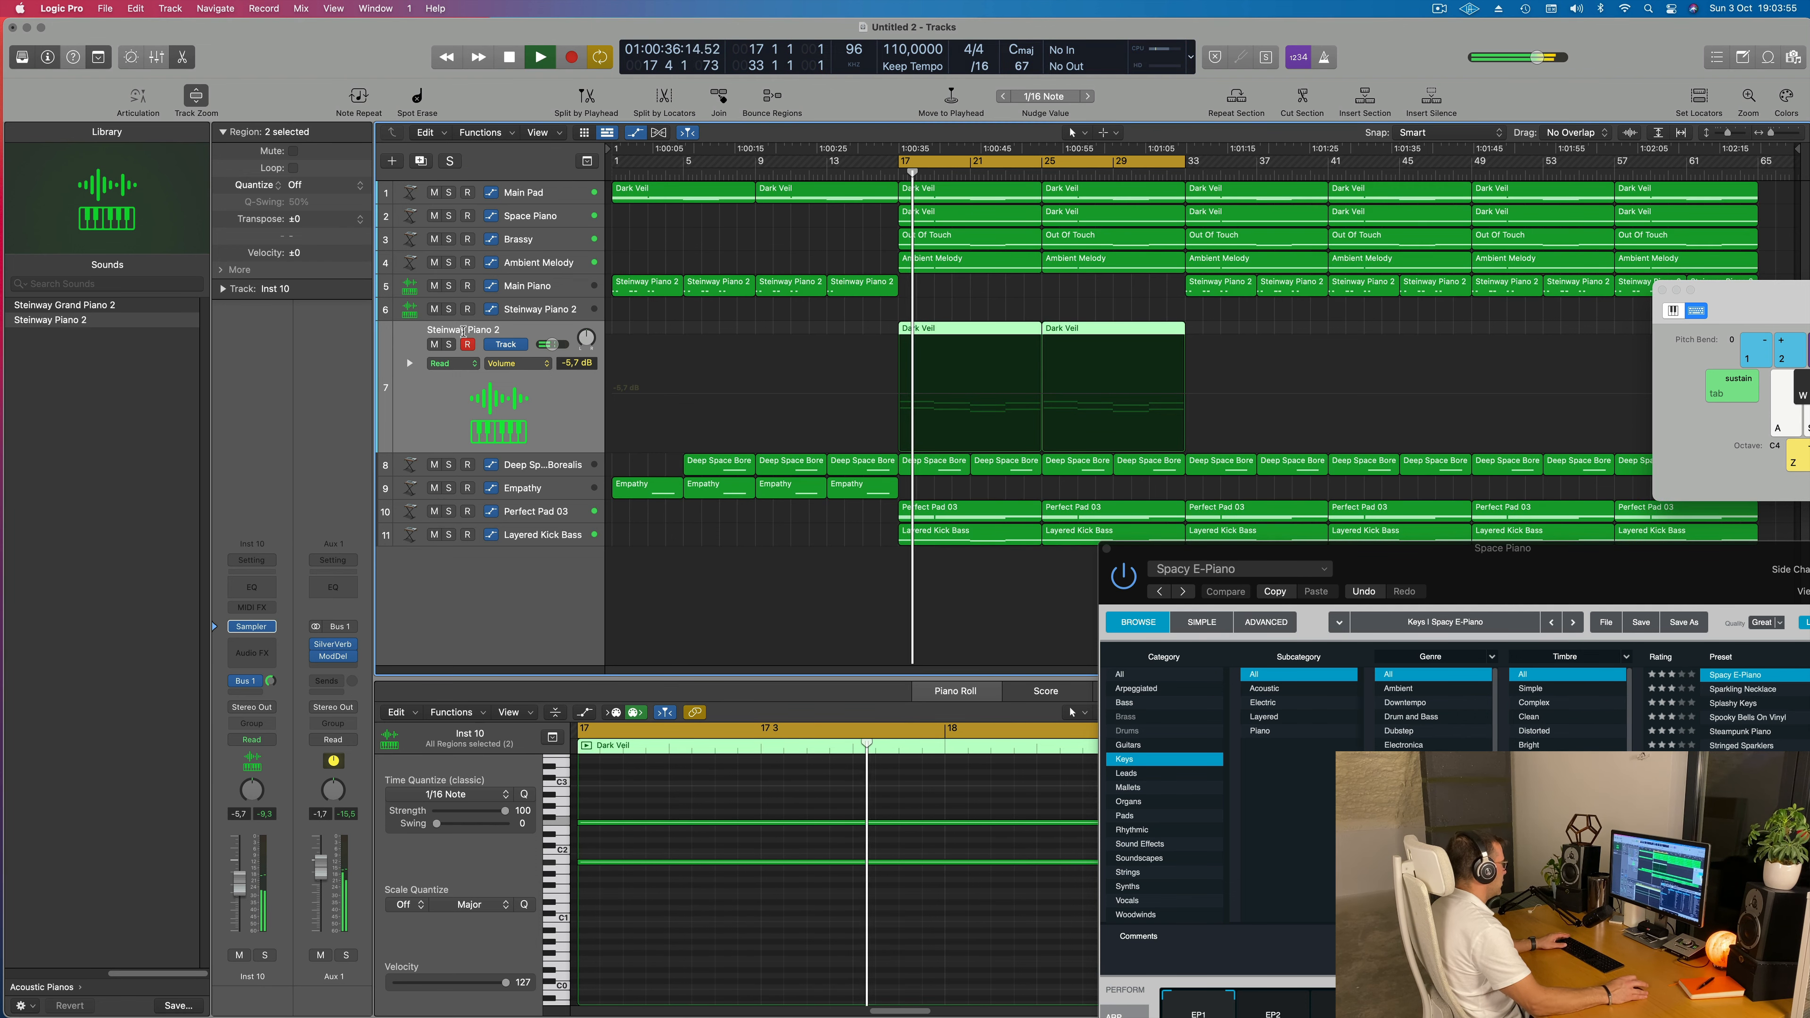
double_click(464, 330)
type("Low Piano")
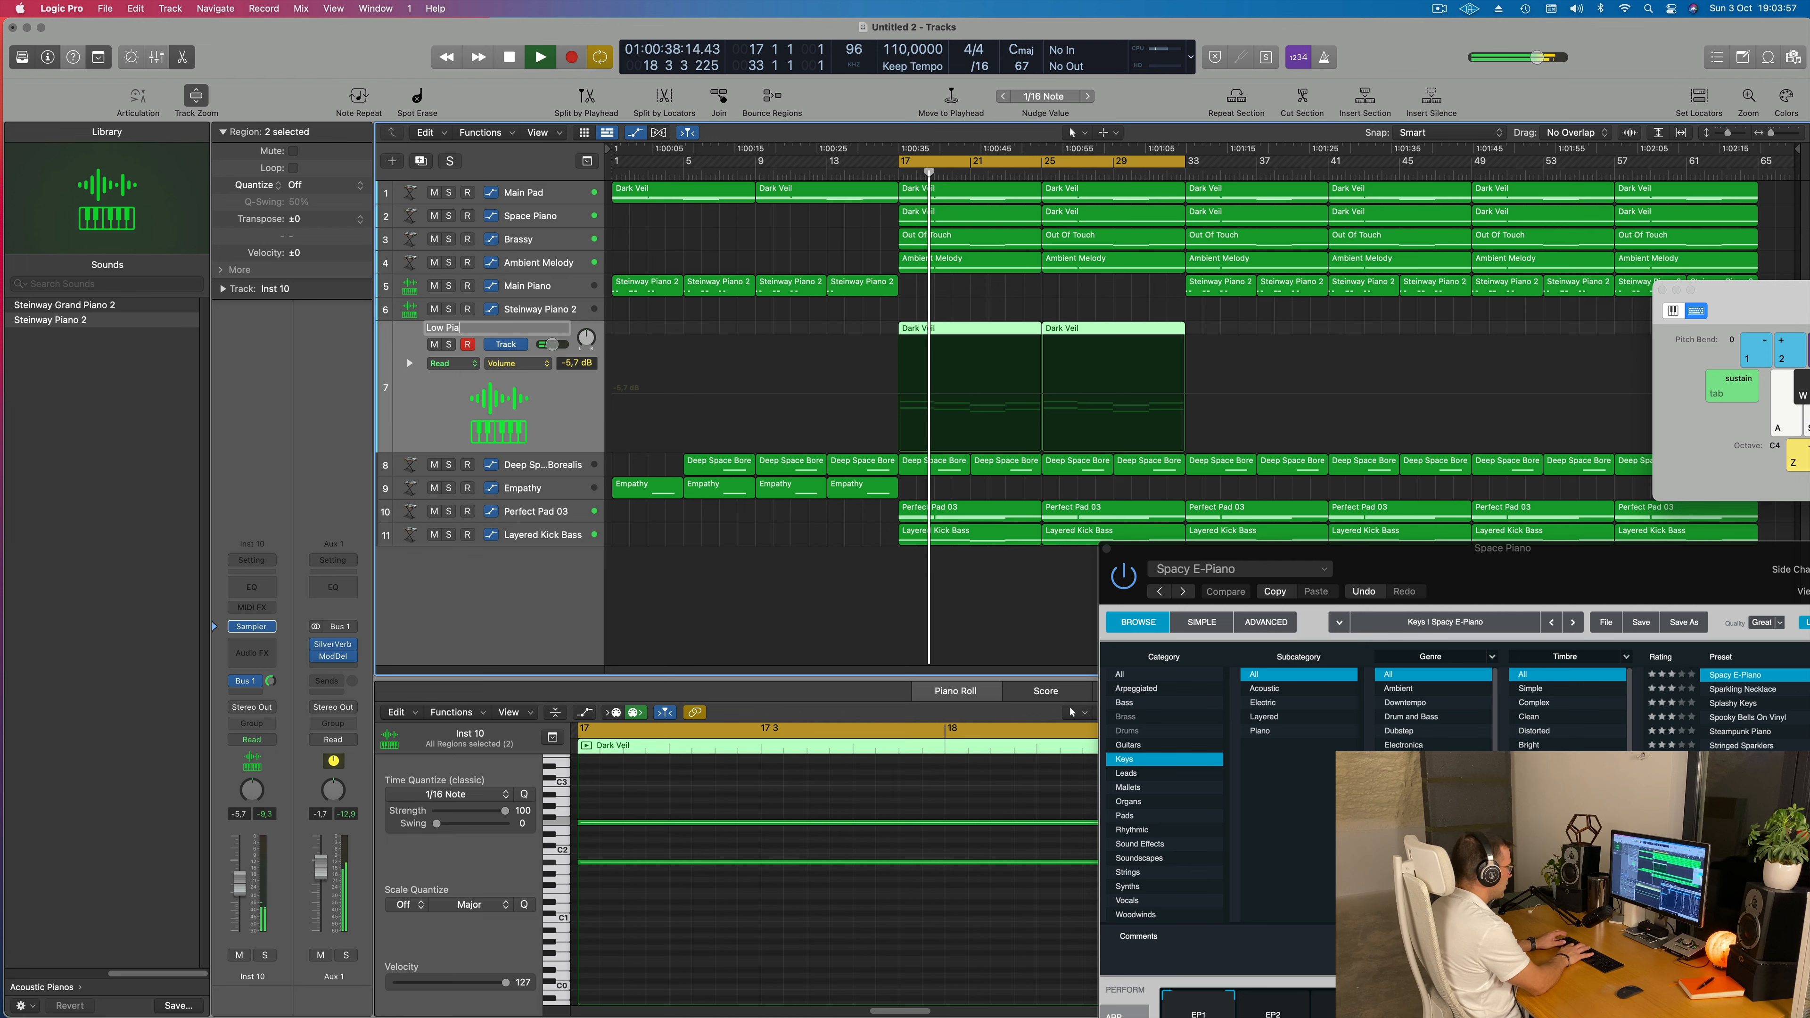
key("Return")
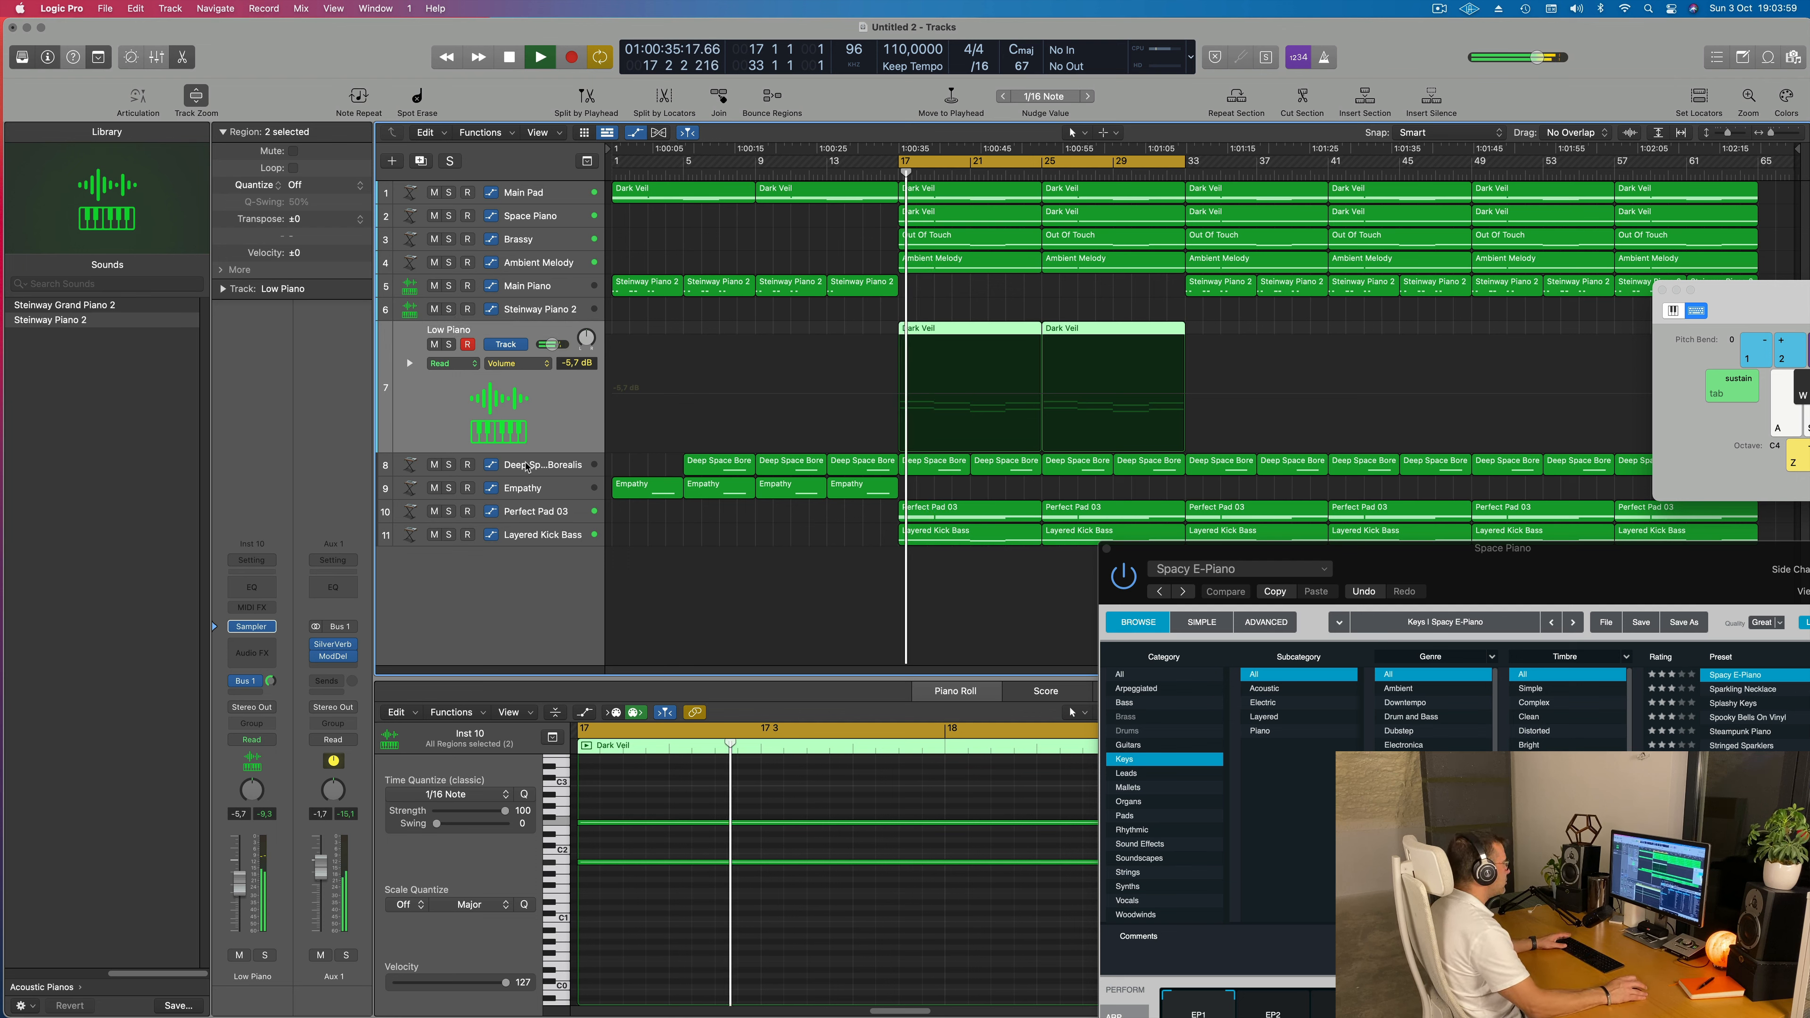
Check the Deep Space Borealis track in solo and rename it Percussive Response
left_click(466, 465)
double_click(465, 356)
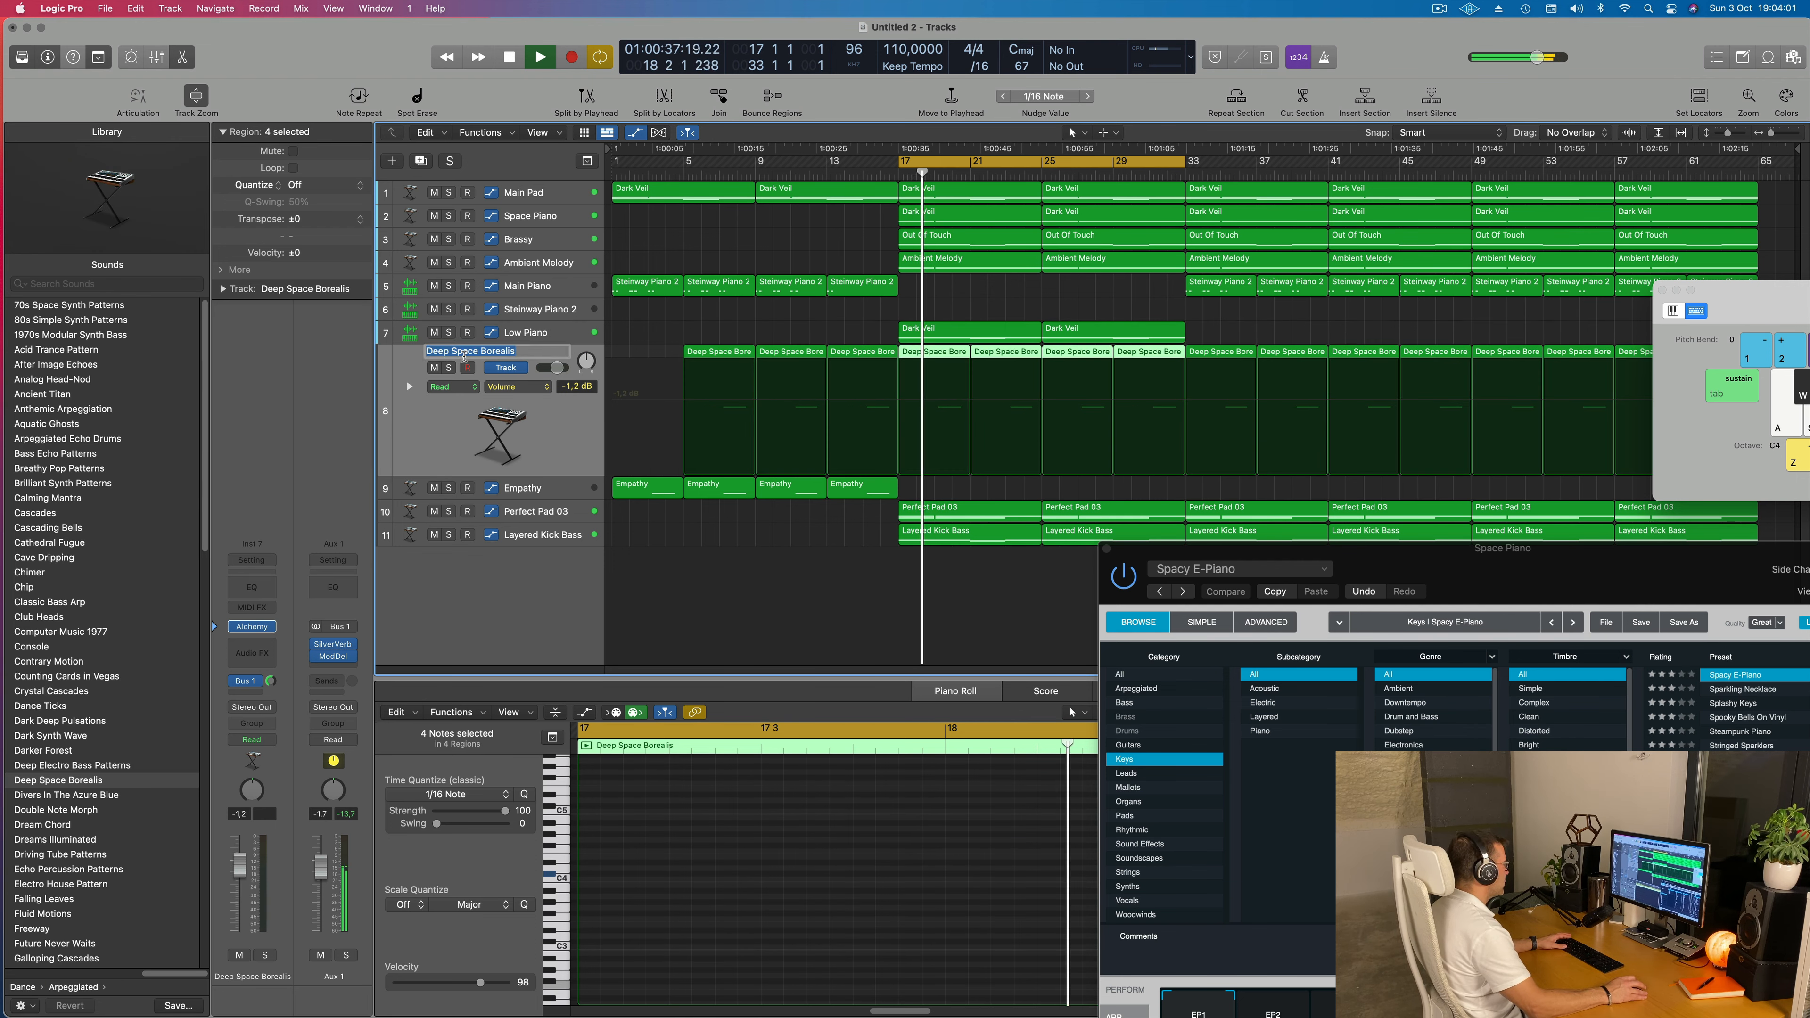
left_click(449, 368)
left_click(449, 368)
double_click(465, 354)
type("Percussive Respon")
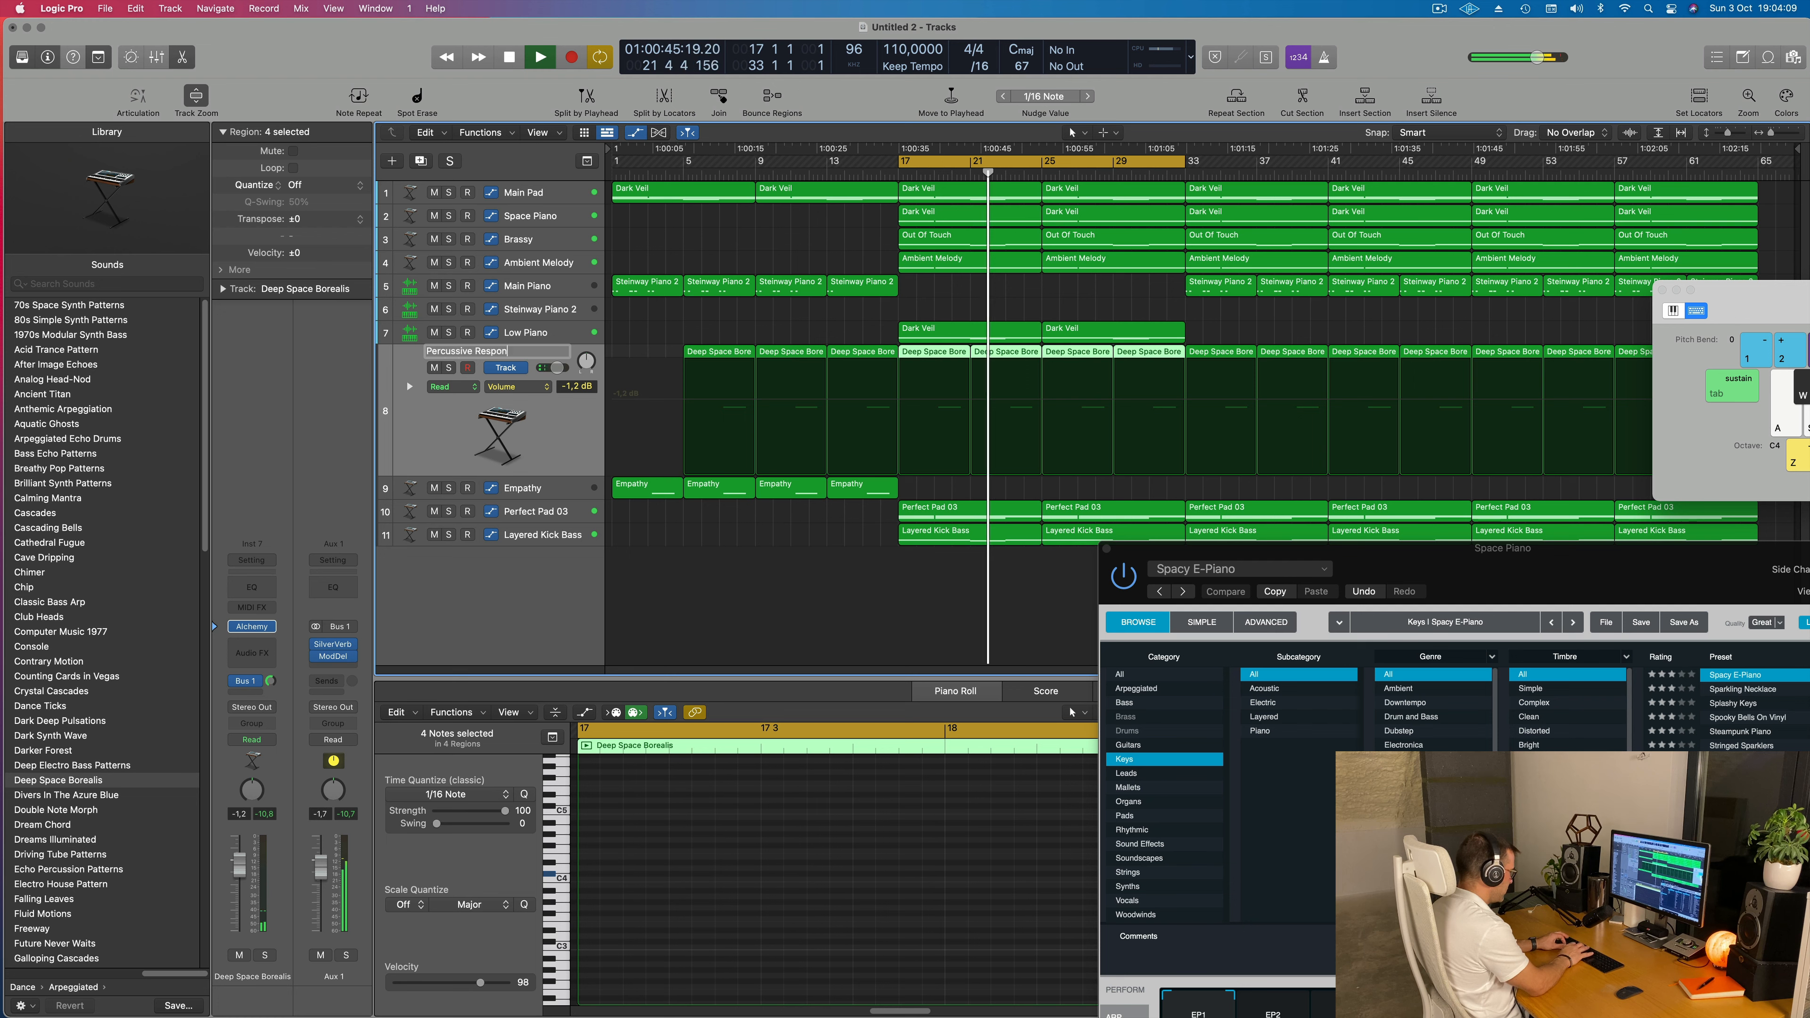
type("se")
key("Return")
key("Return")
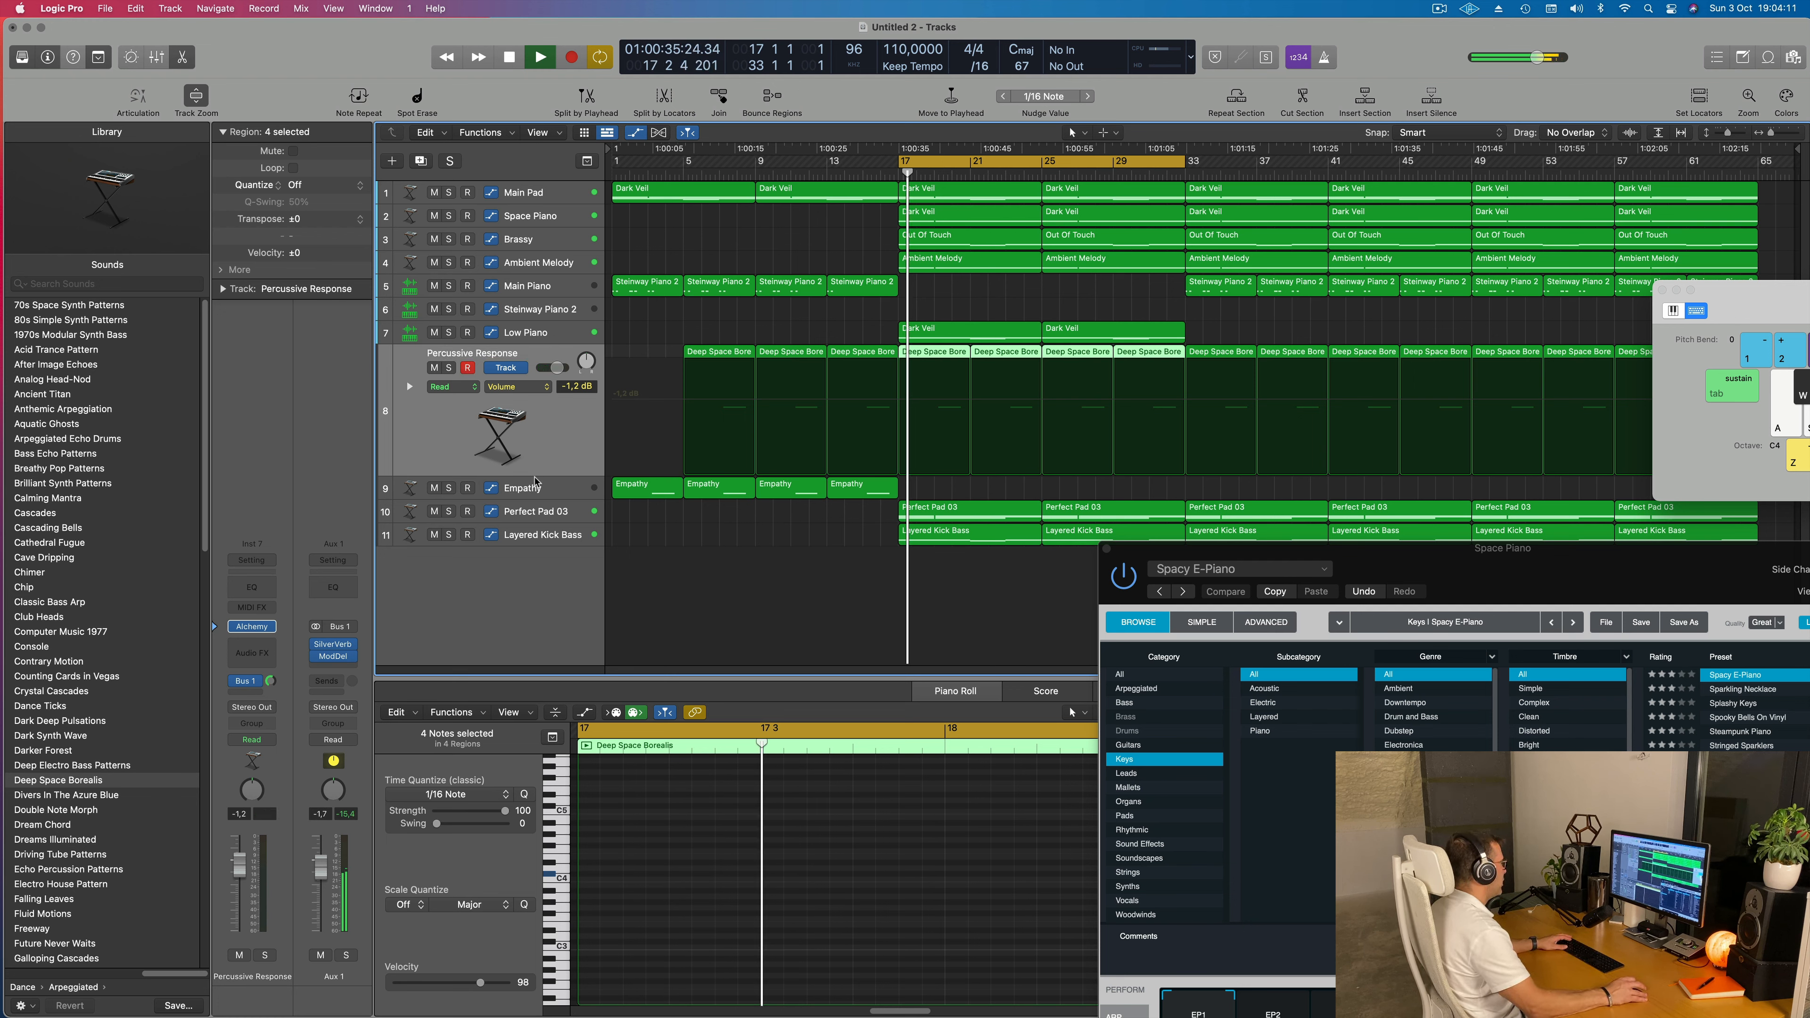
Rename the Perfect Pad 03 track Top Pad
left_click(538, 492)
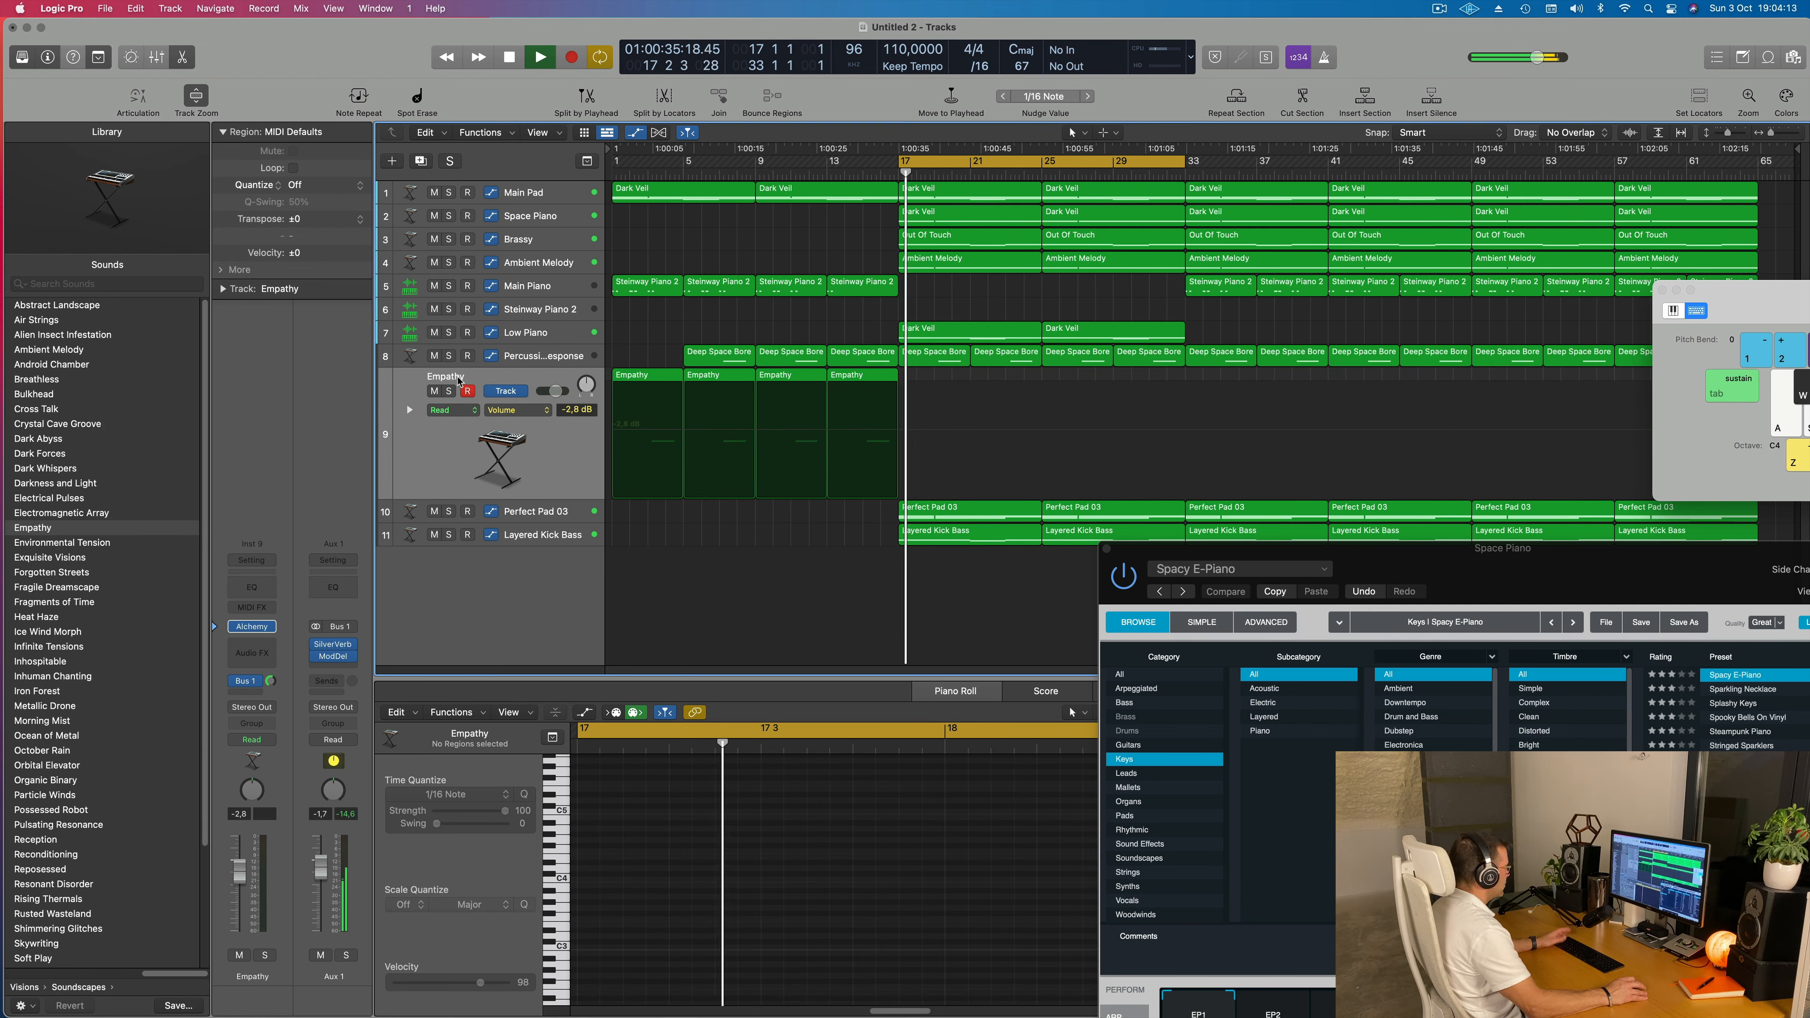
left_click(548, 522)
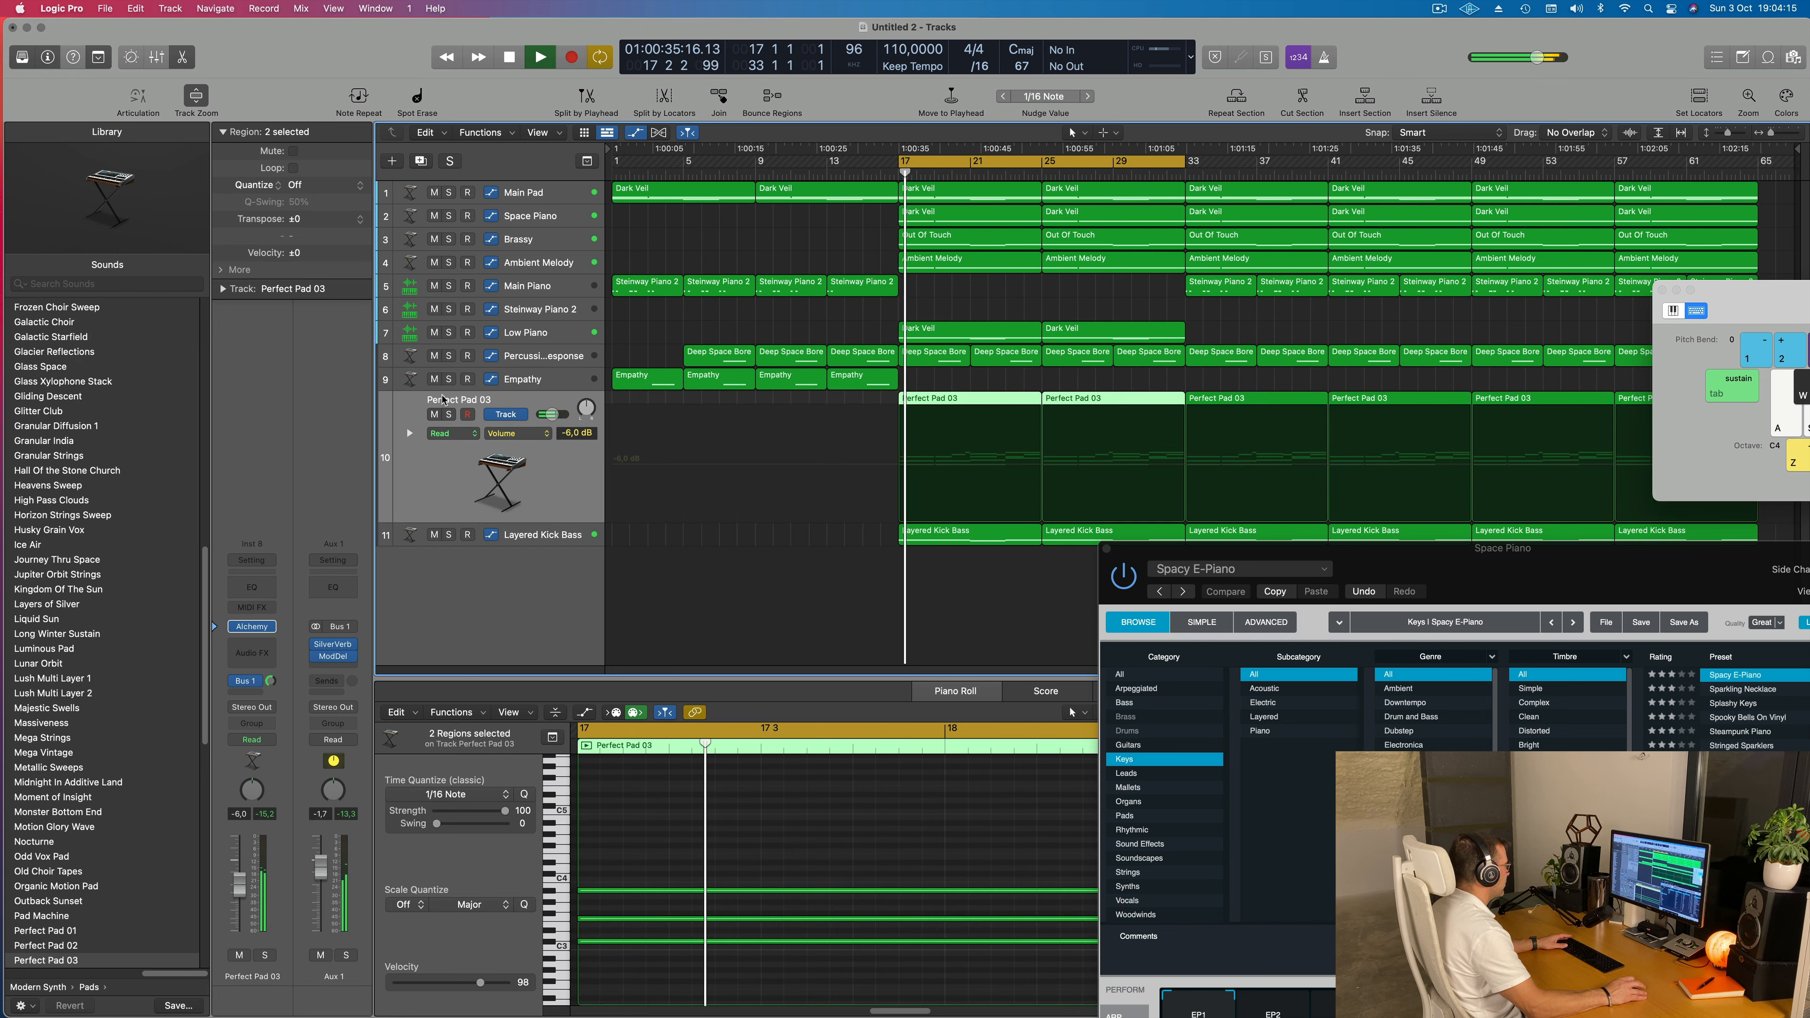
double_click(458, 399)
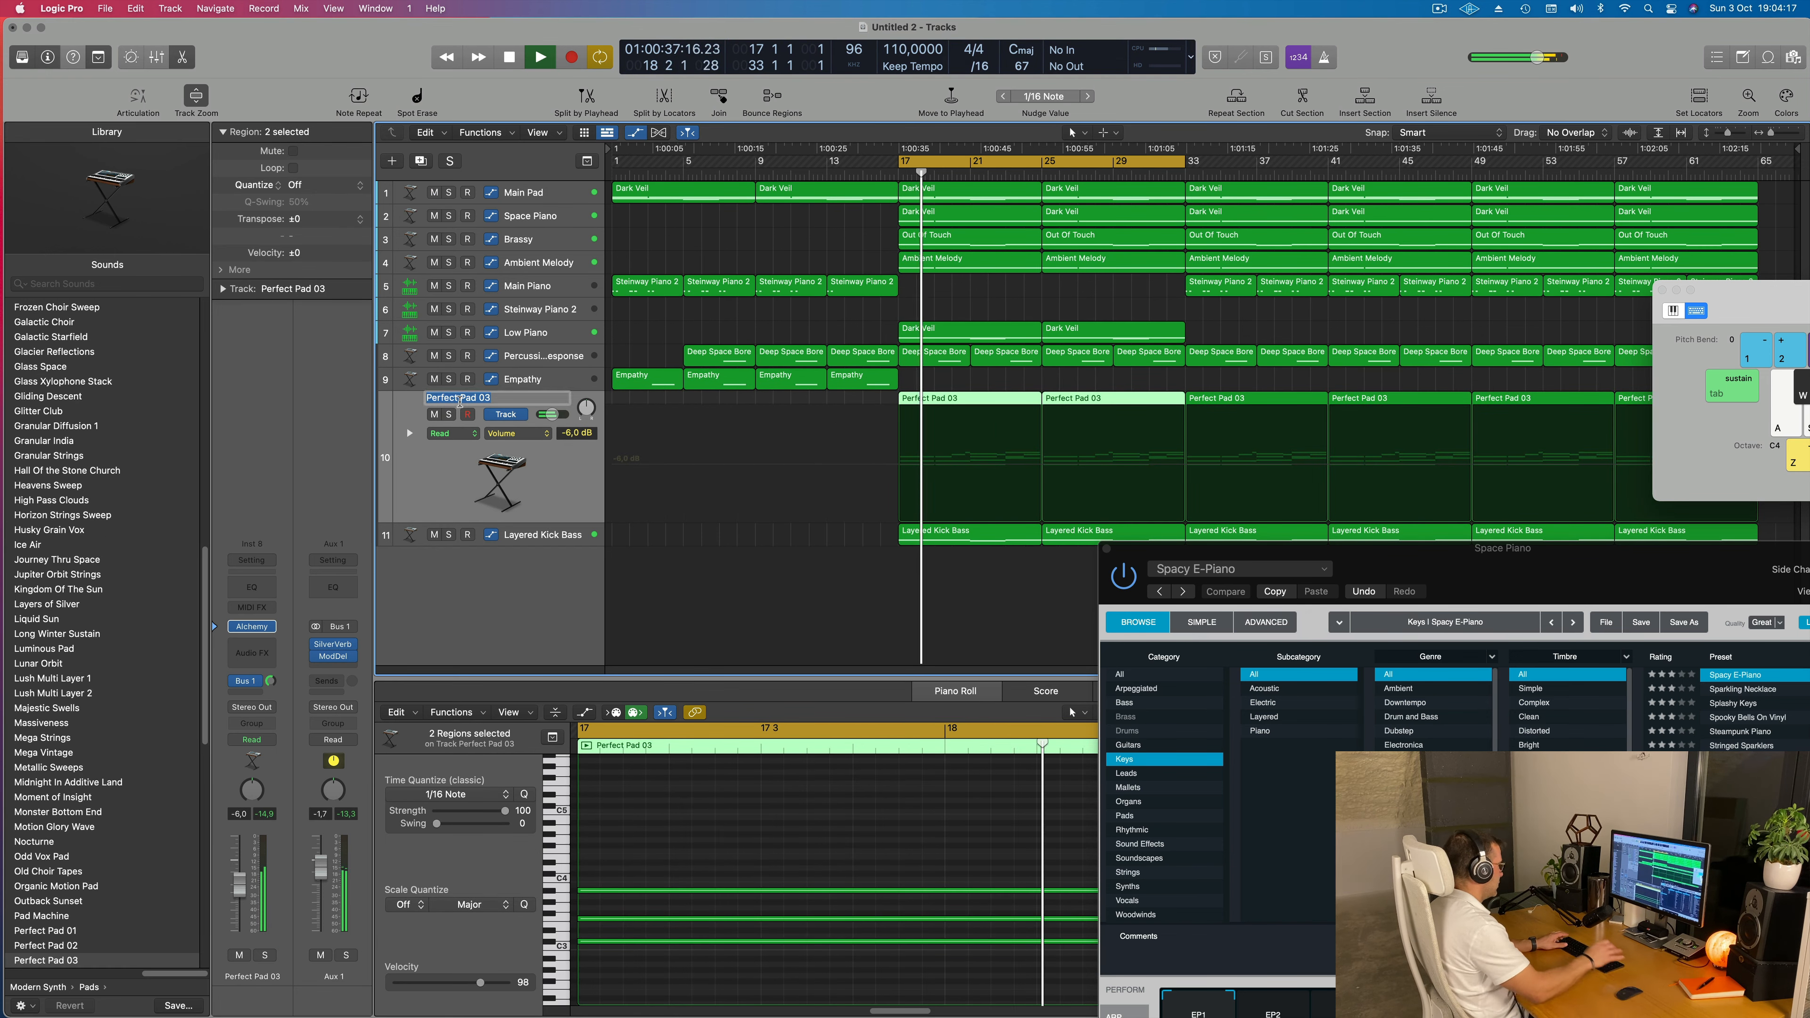
type("Top Pad")
key("Return")
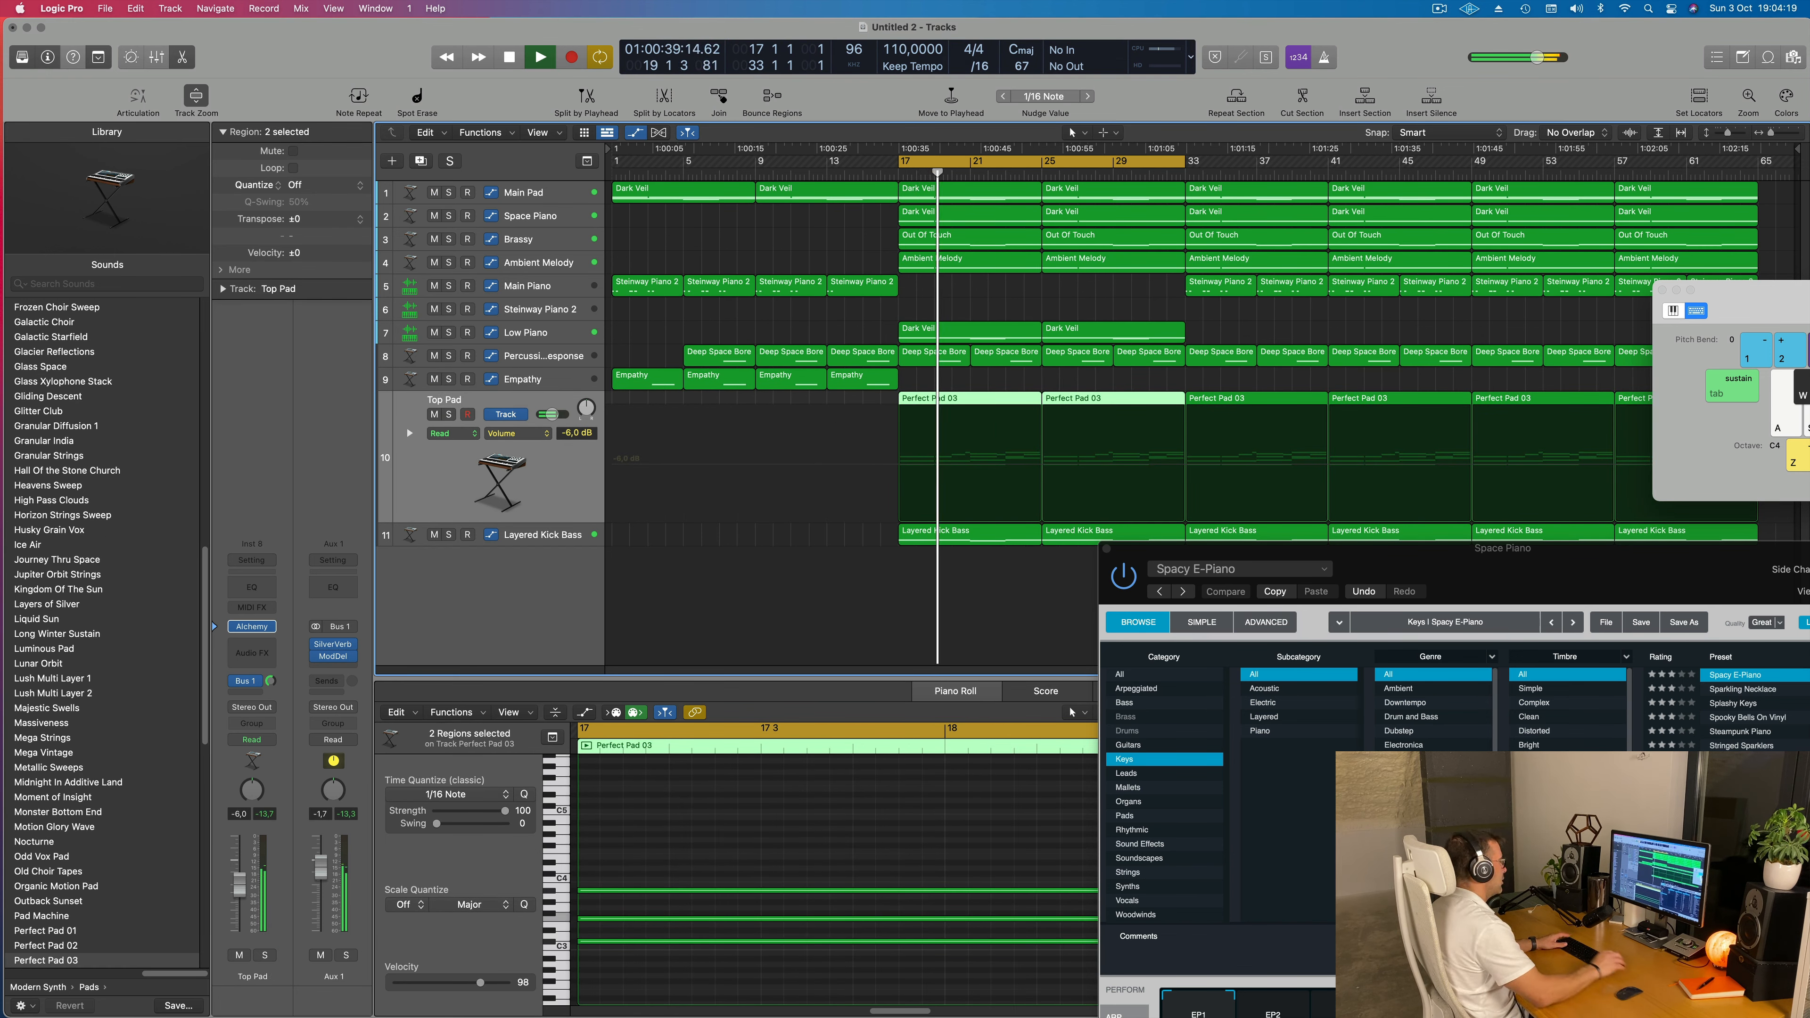
key("Return")
Move the Top Pad track to the start of the track list and Percussive Response to the end
left_click_drag(528, 392, 528, 189)
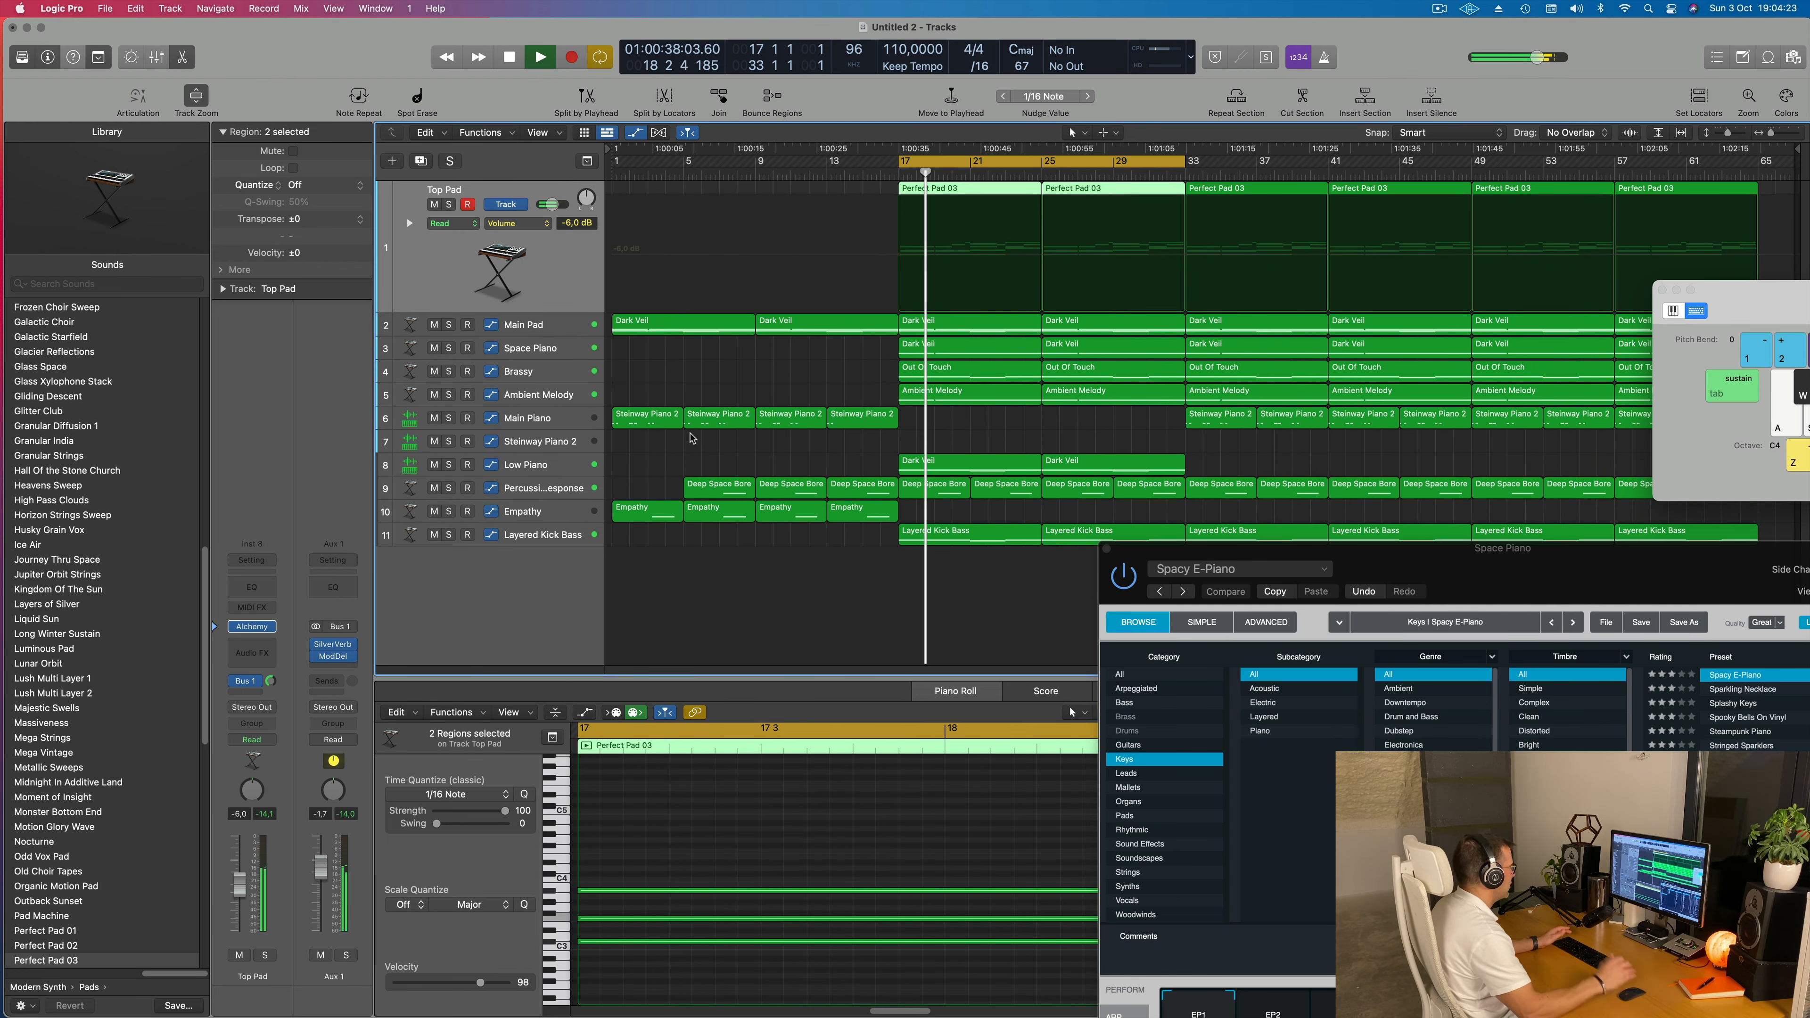
left_click(561, 490)
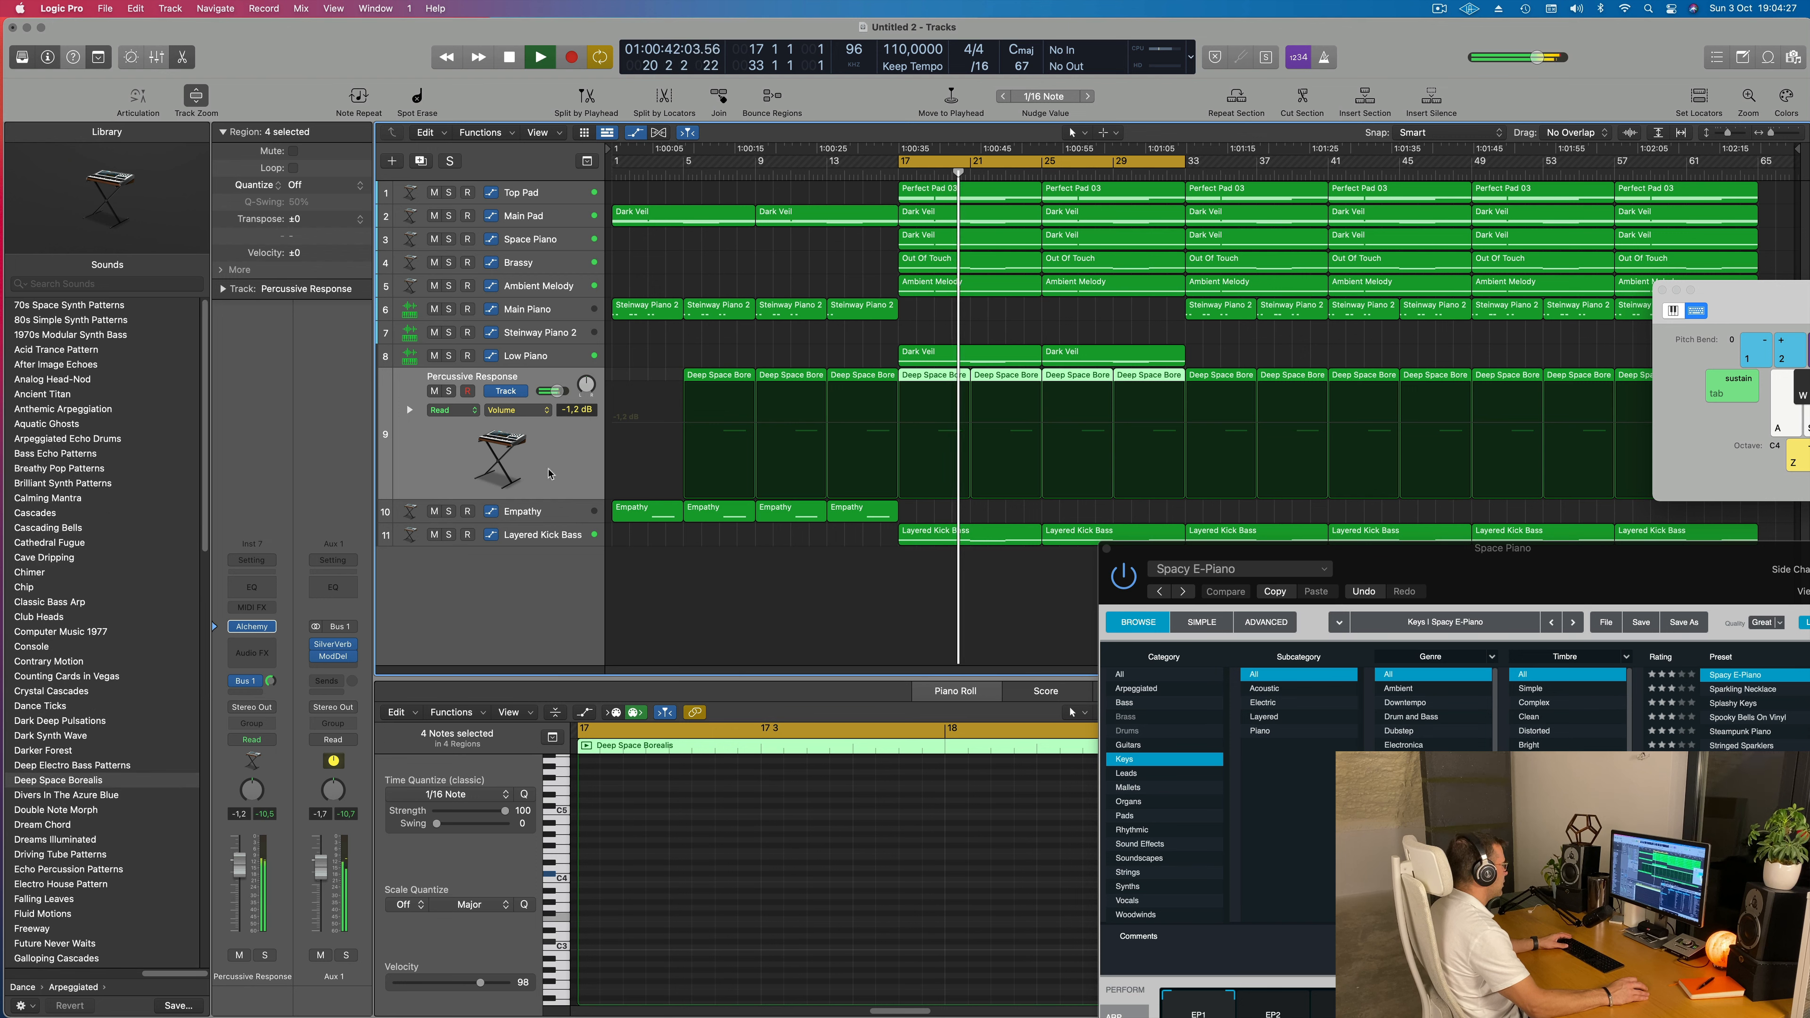
left_click_drag(550, 474, 554, 564)
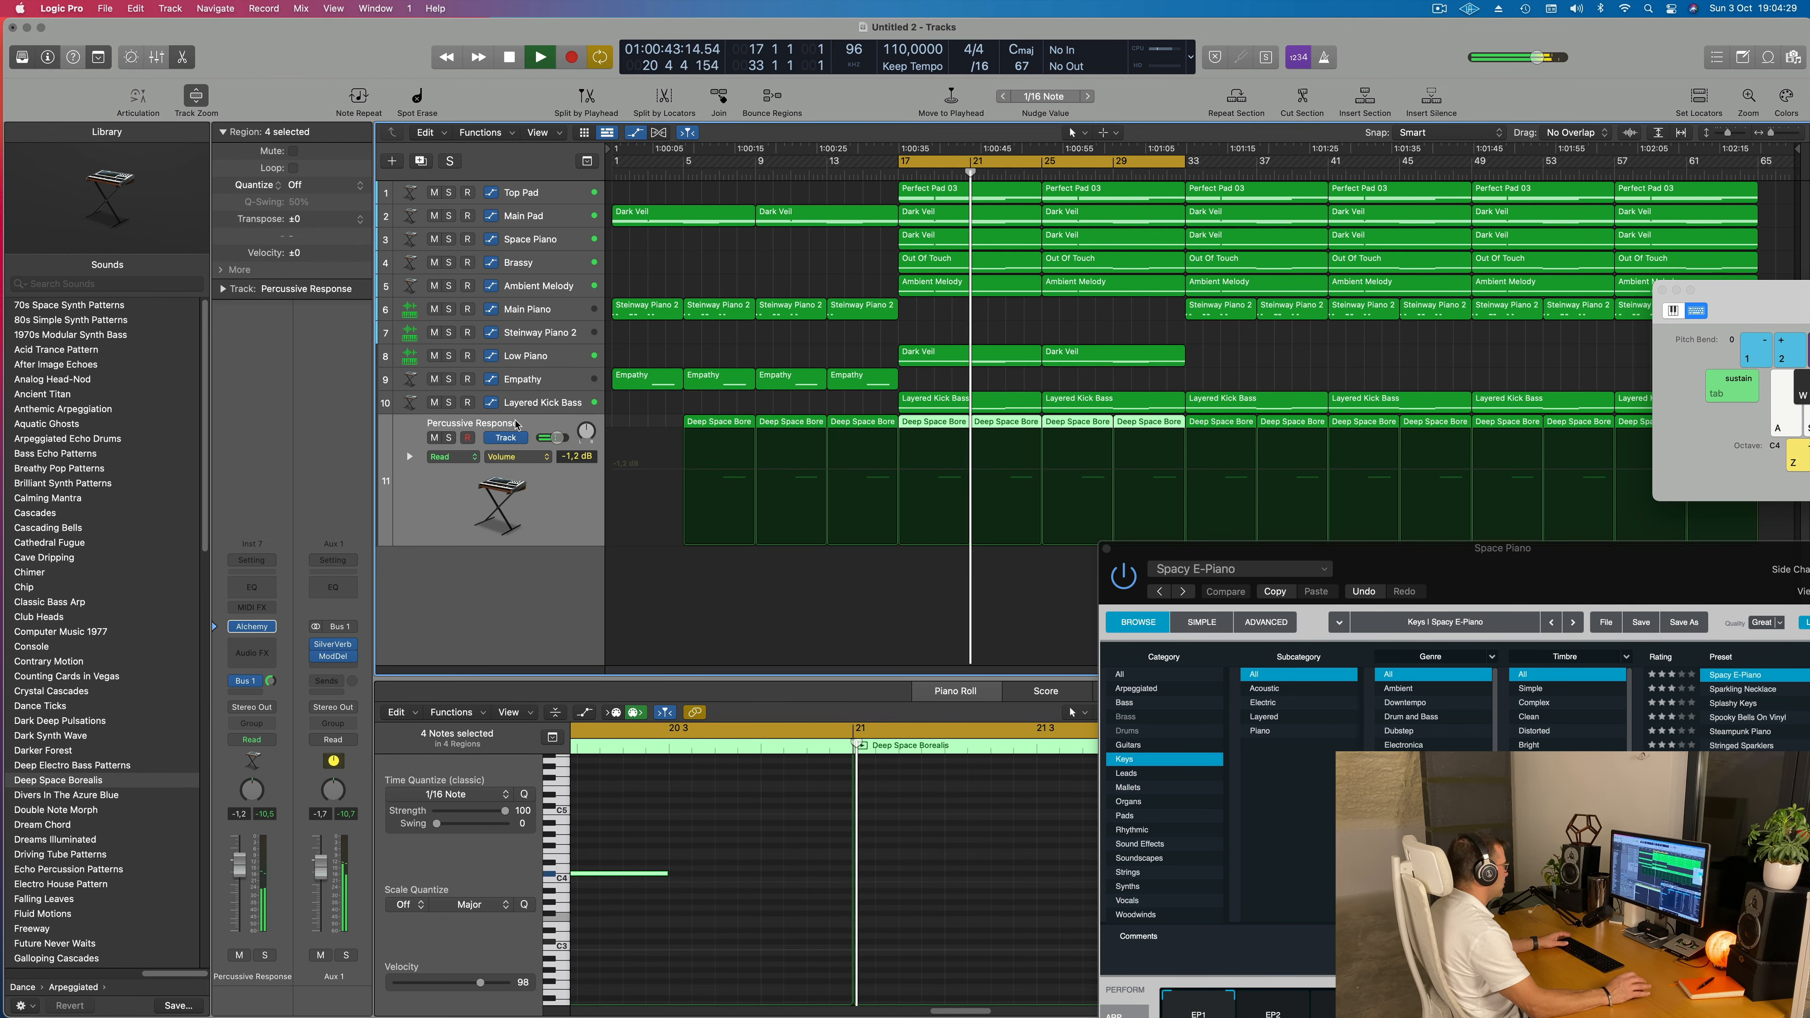
Listen to the Layered Kick Bass track, briefly in solo, while replaying the arrangement from bar 17
left_click(550, 404)
key("space")
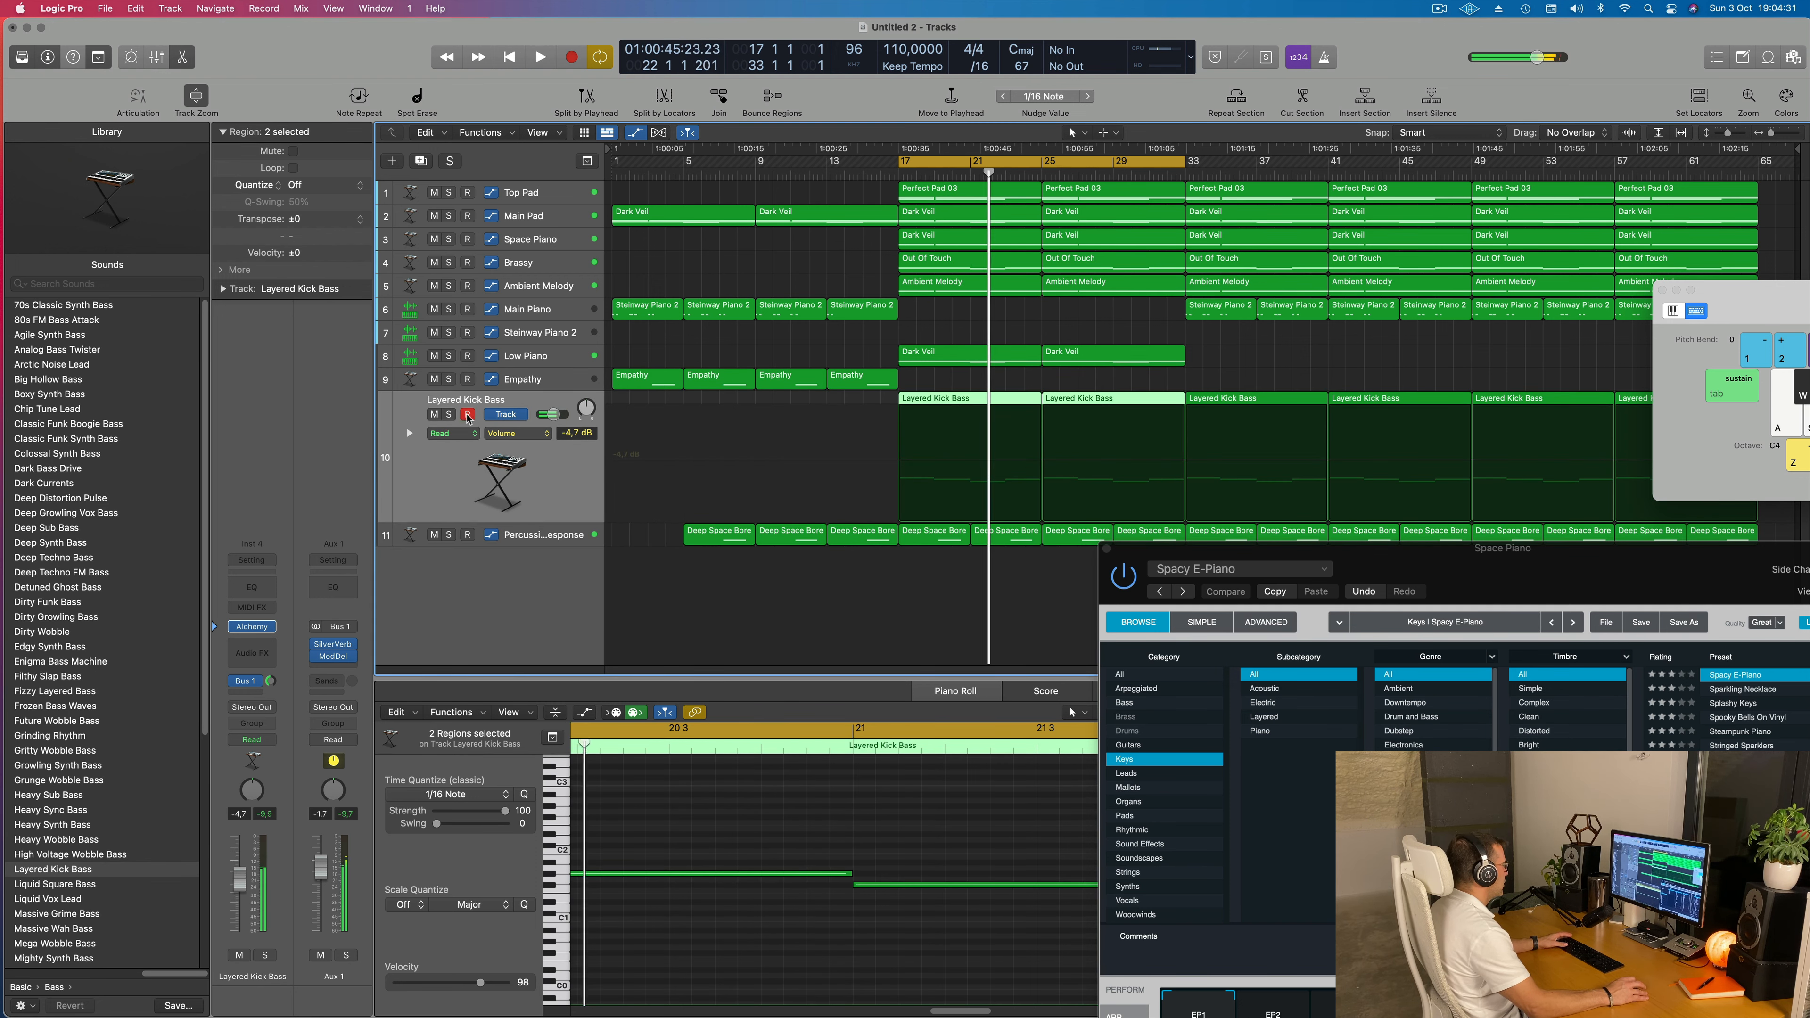
key("space")
left_click(450, 415)
left_click(449, 415)
key("space")
key("space")
Move the Low Piano track below Empathy and delete the empty Steinway Piano 2 track
left_click_drag(560, 356, 560, 386)
left_click(563, 333)
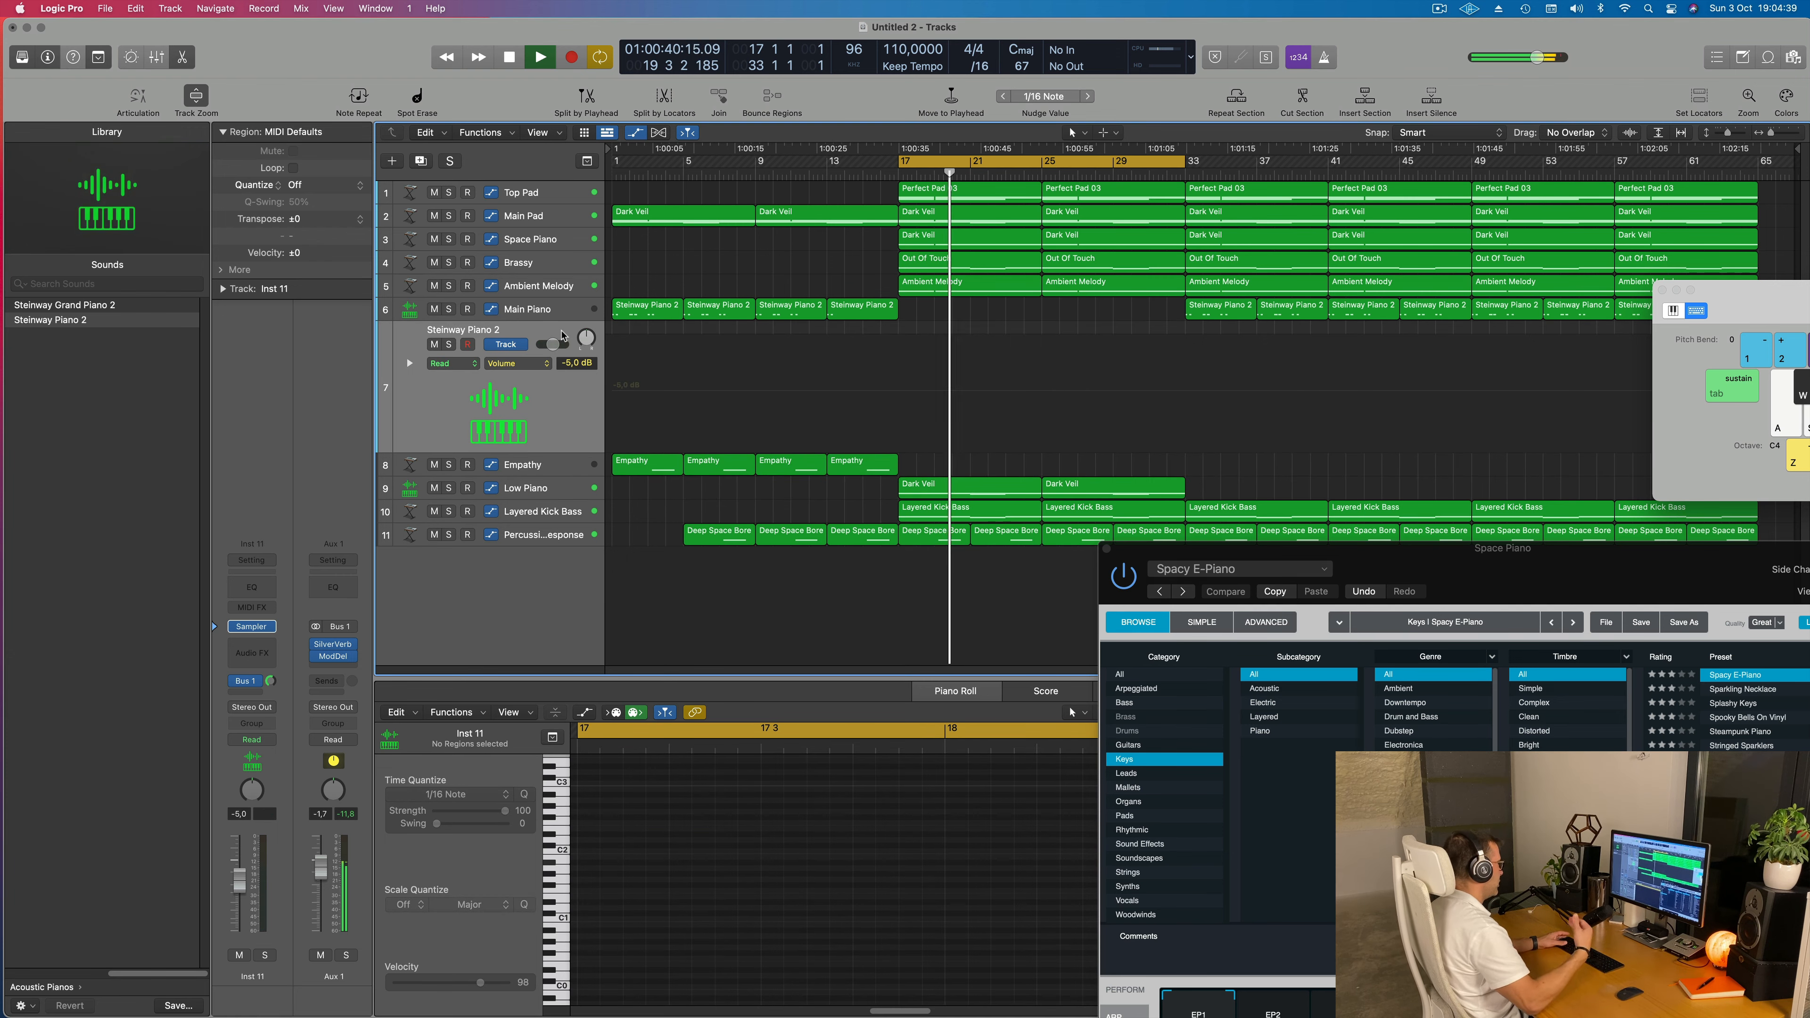
key("super+BackSpace")
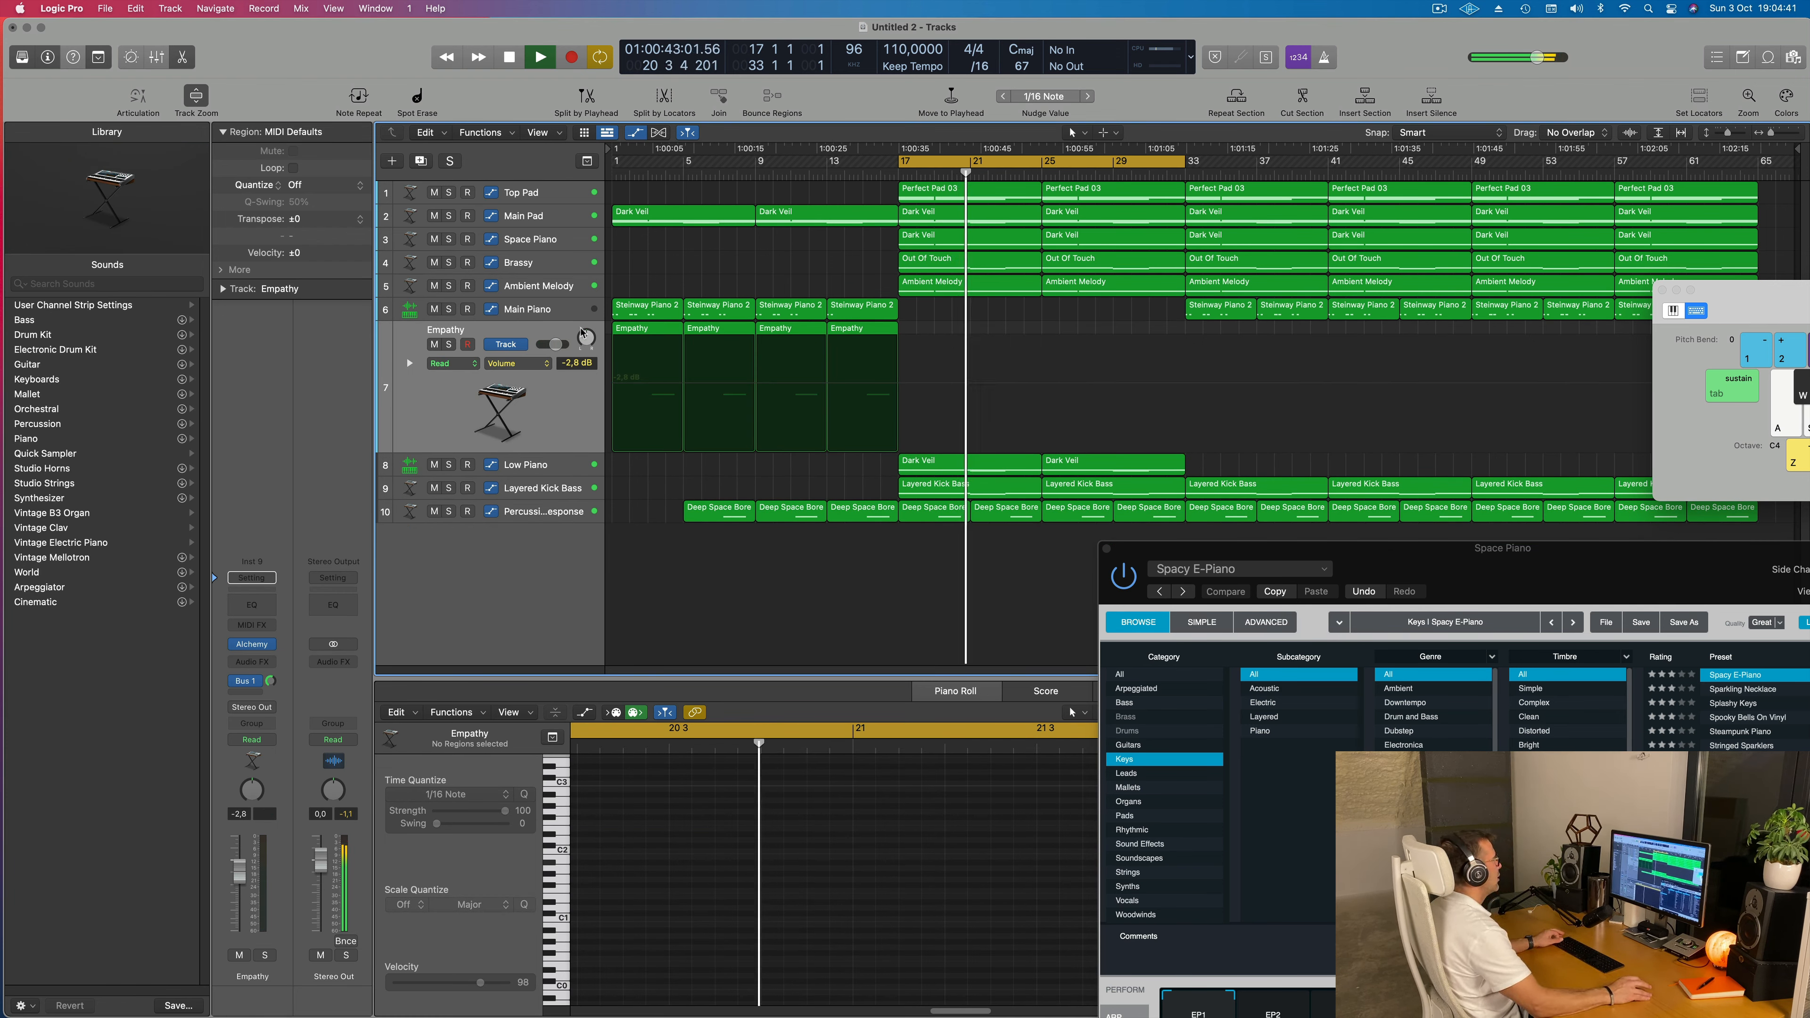
Check the Ambient Melody track in solo and move it directly below Main Pad
left_click(487, 289)
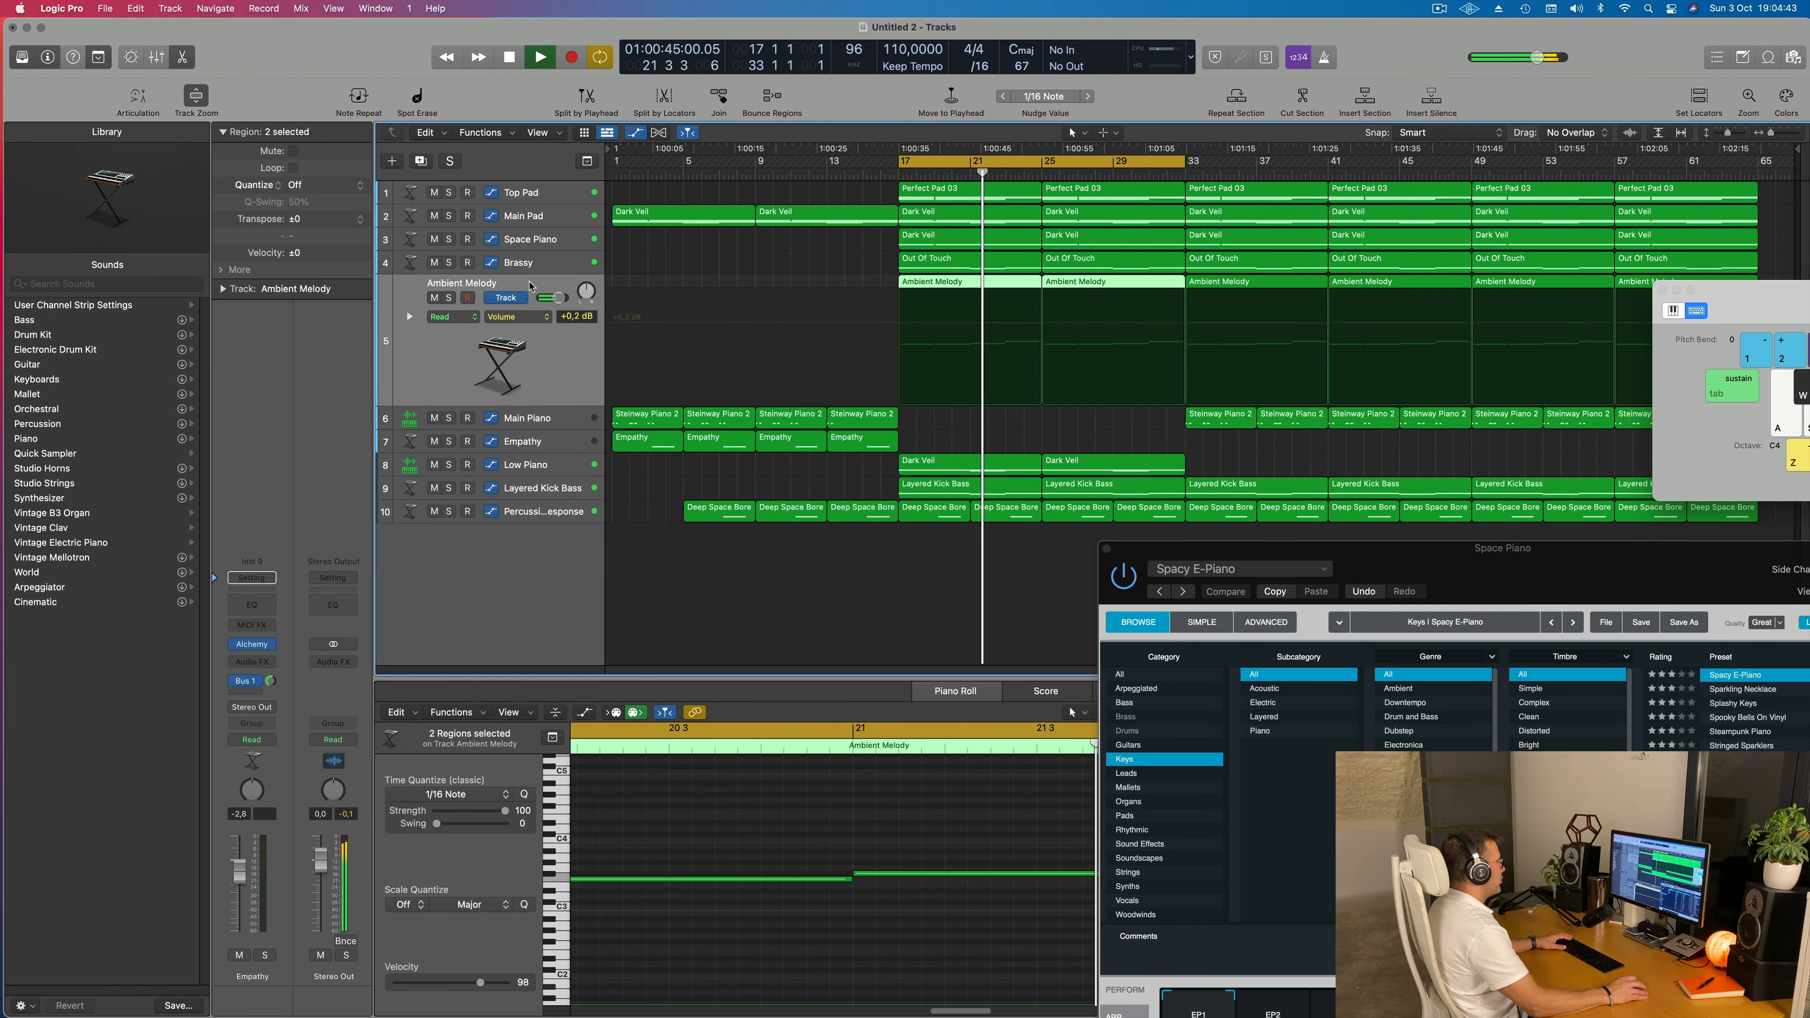
left_click(450, 298)
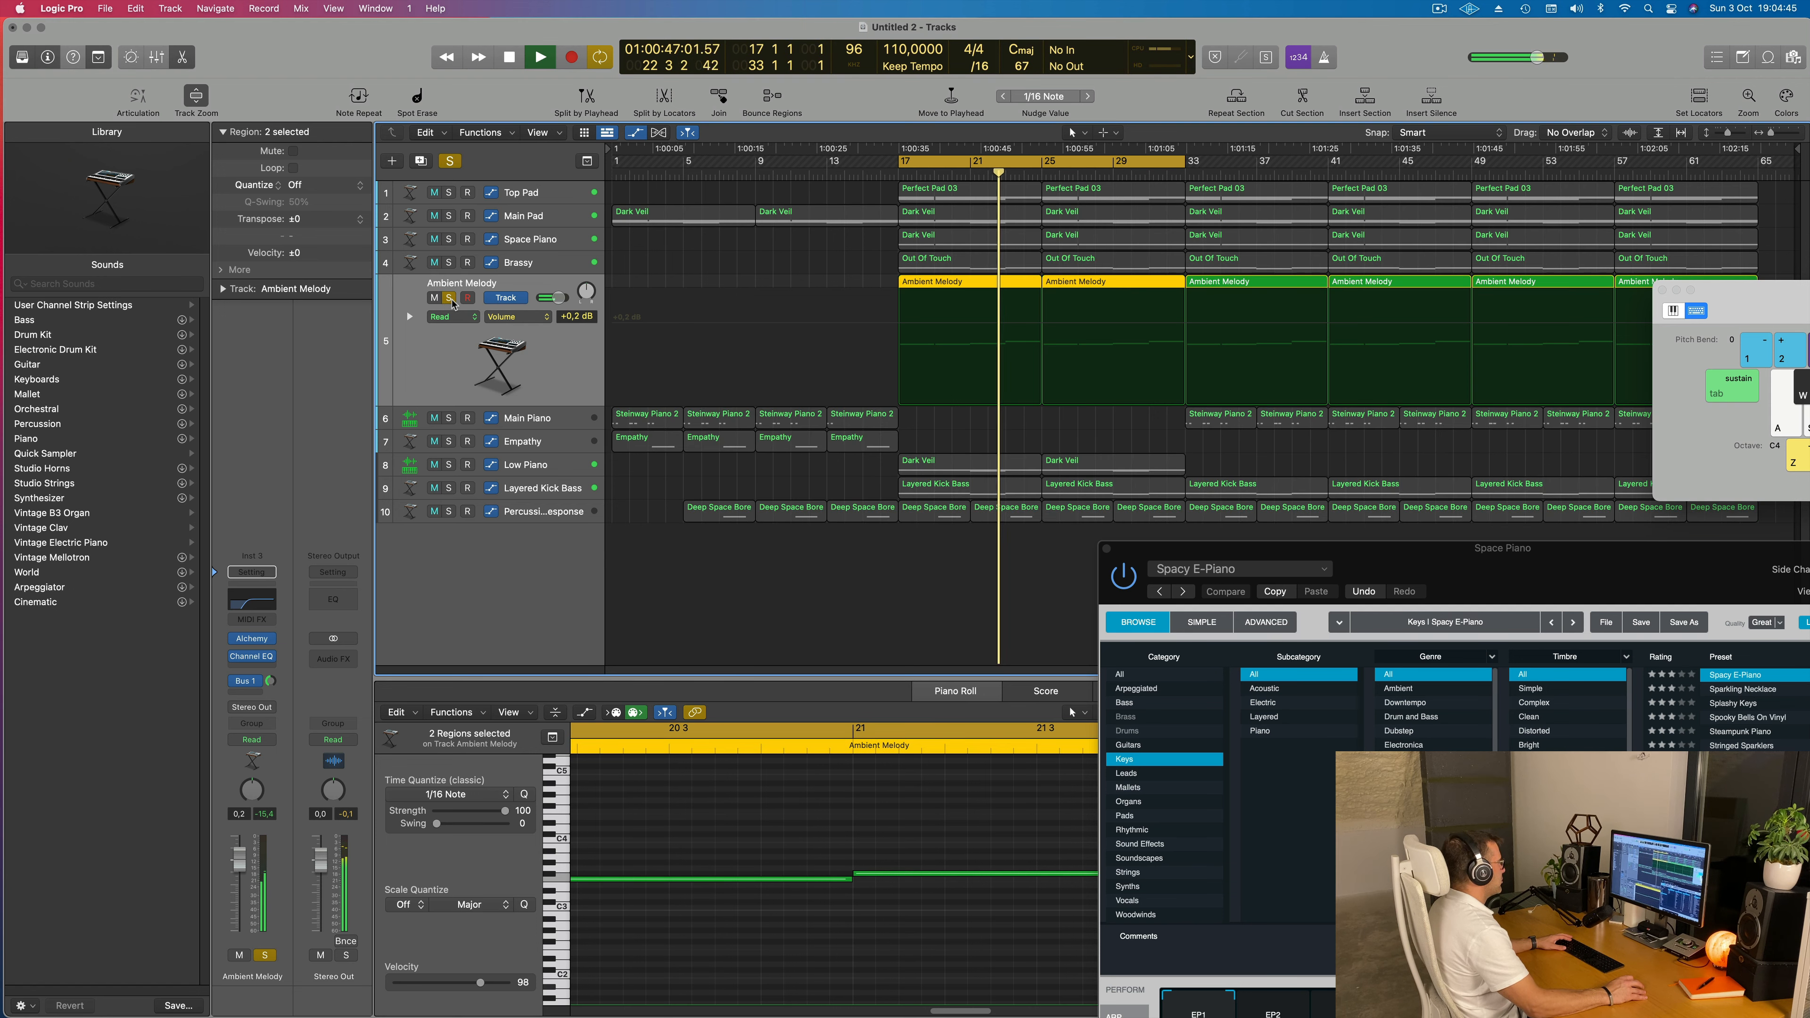
left_click(450, 298)
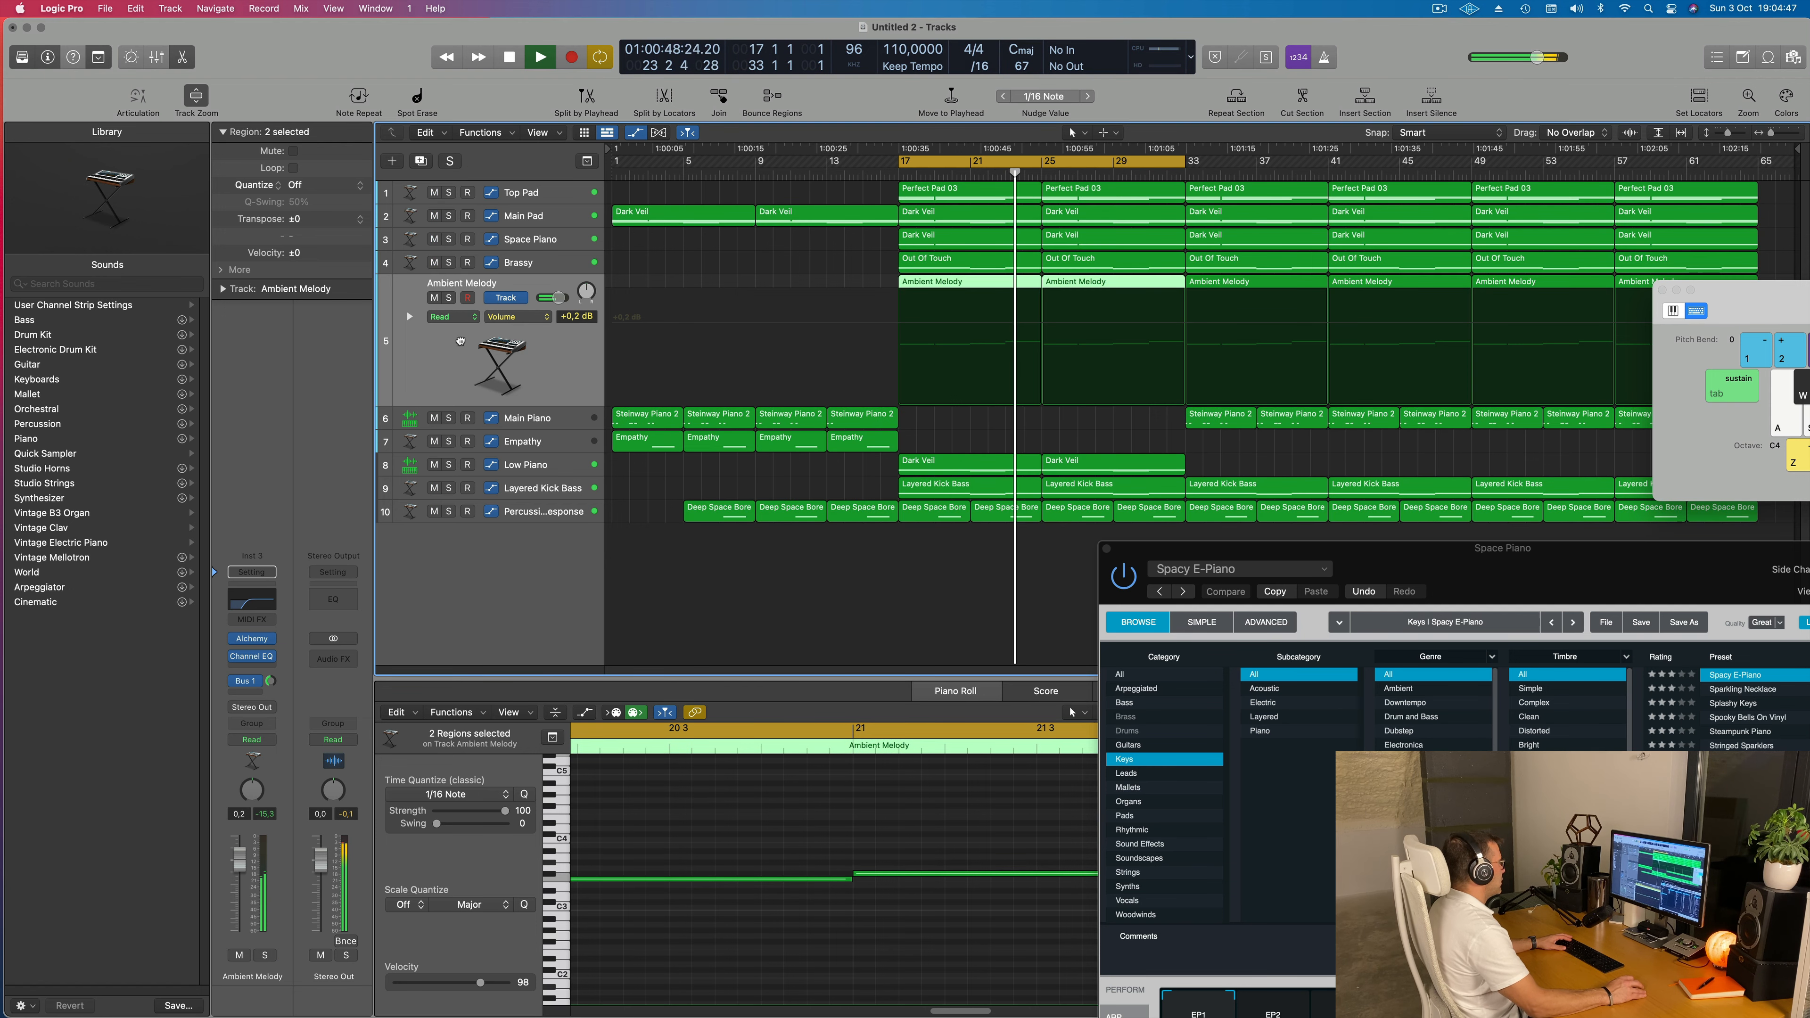
left_click_drag(460, 335, 411, 324)
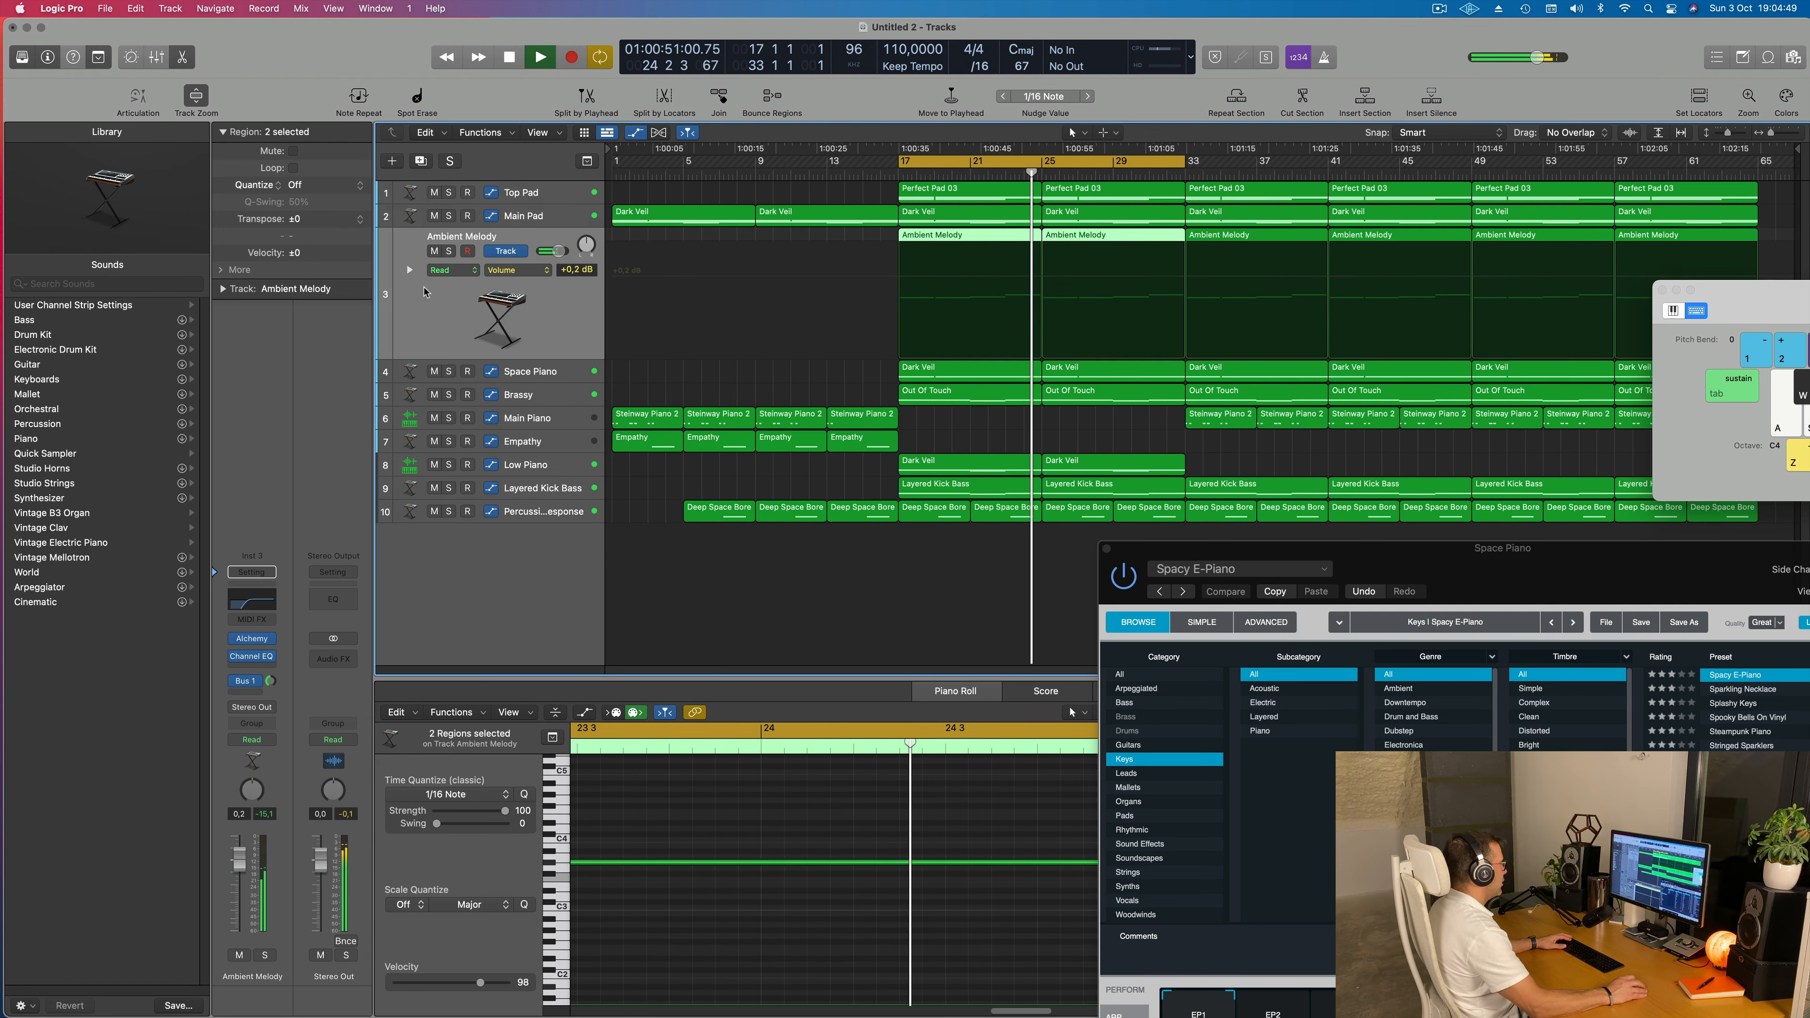
Listen to the Space Piano track in solo, then replay the full mix from bar 17 with Brassy selected
key("space")
left_click(449, 372)
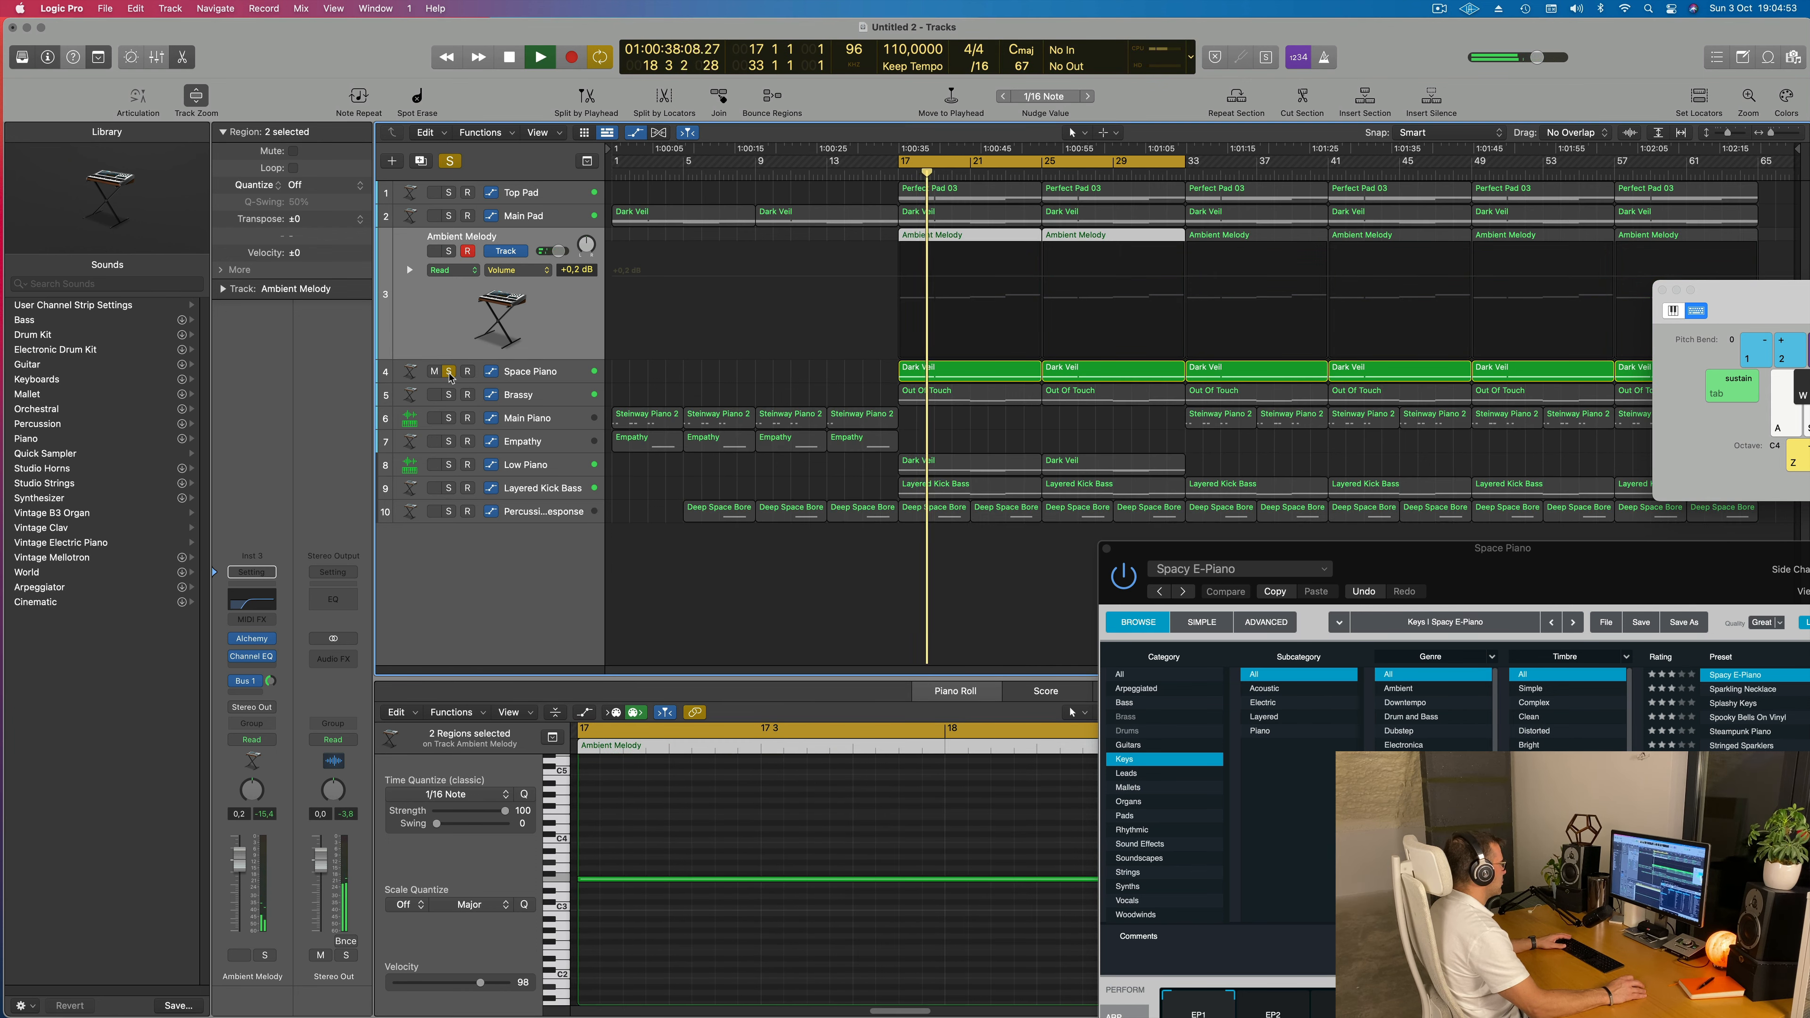
left_click(450, 372)
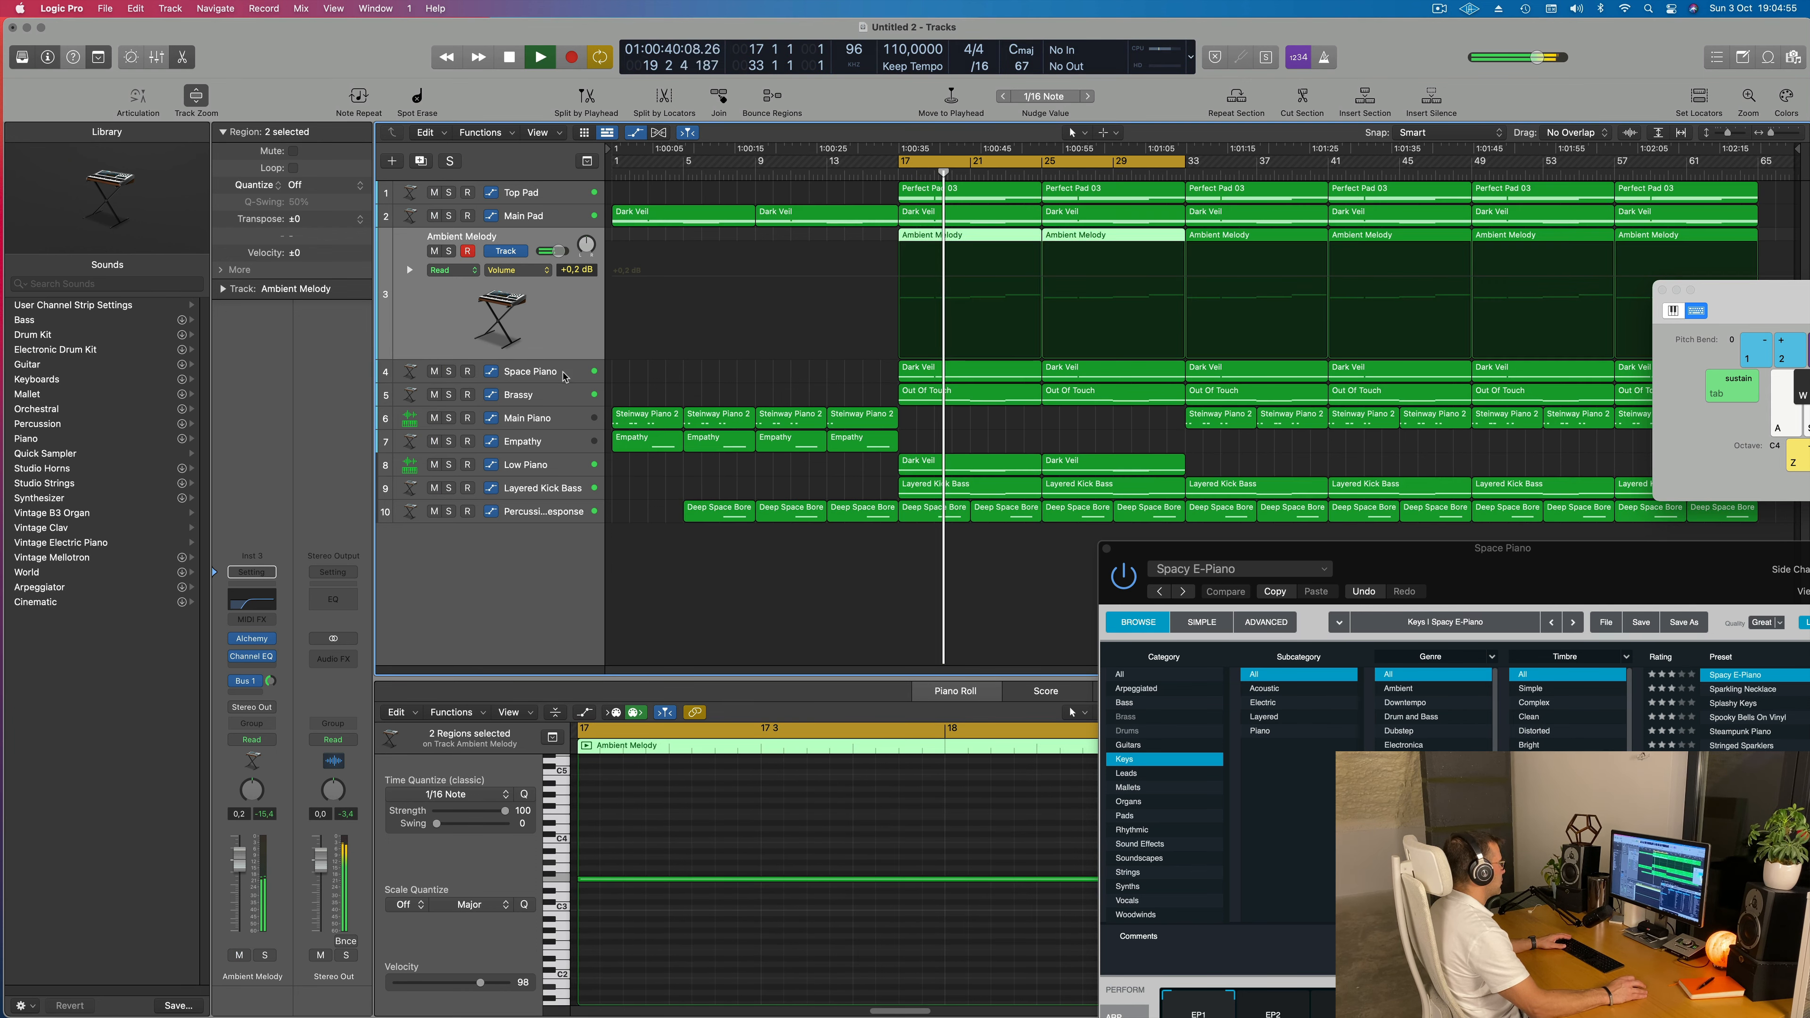
left_click(534, 374)
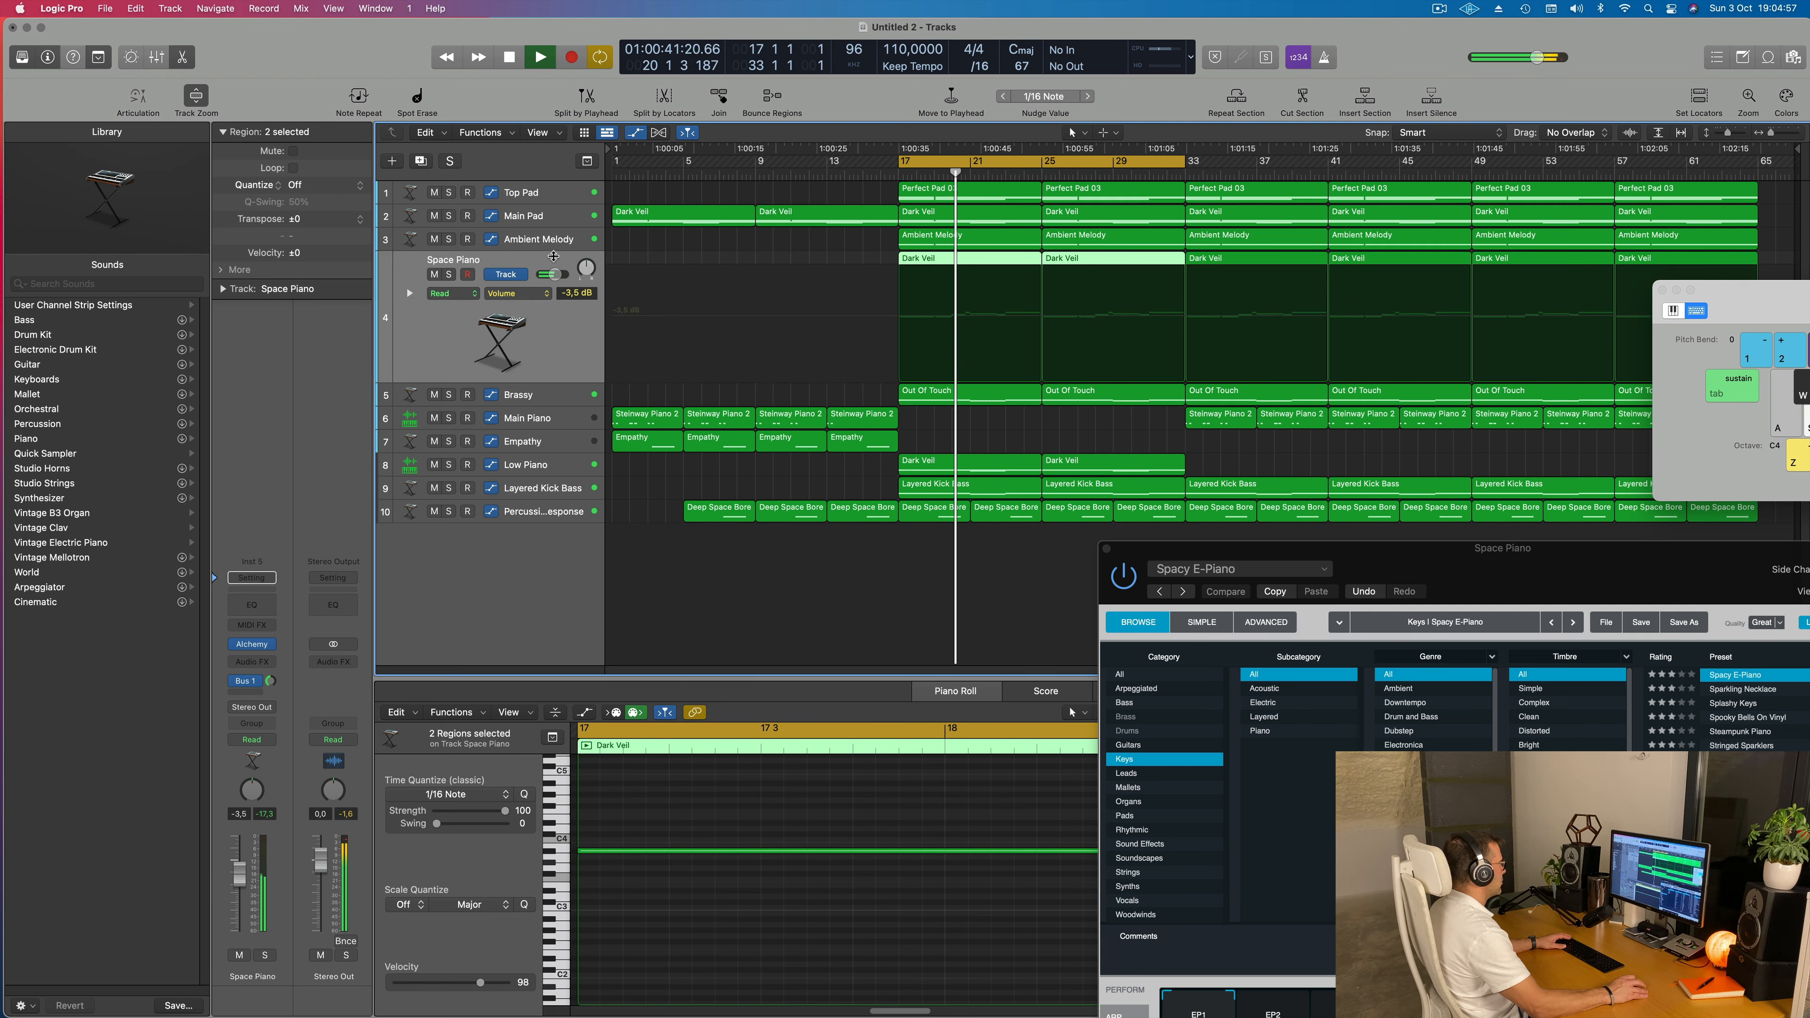
left_click(555, 392)
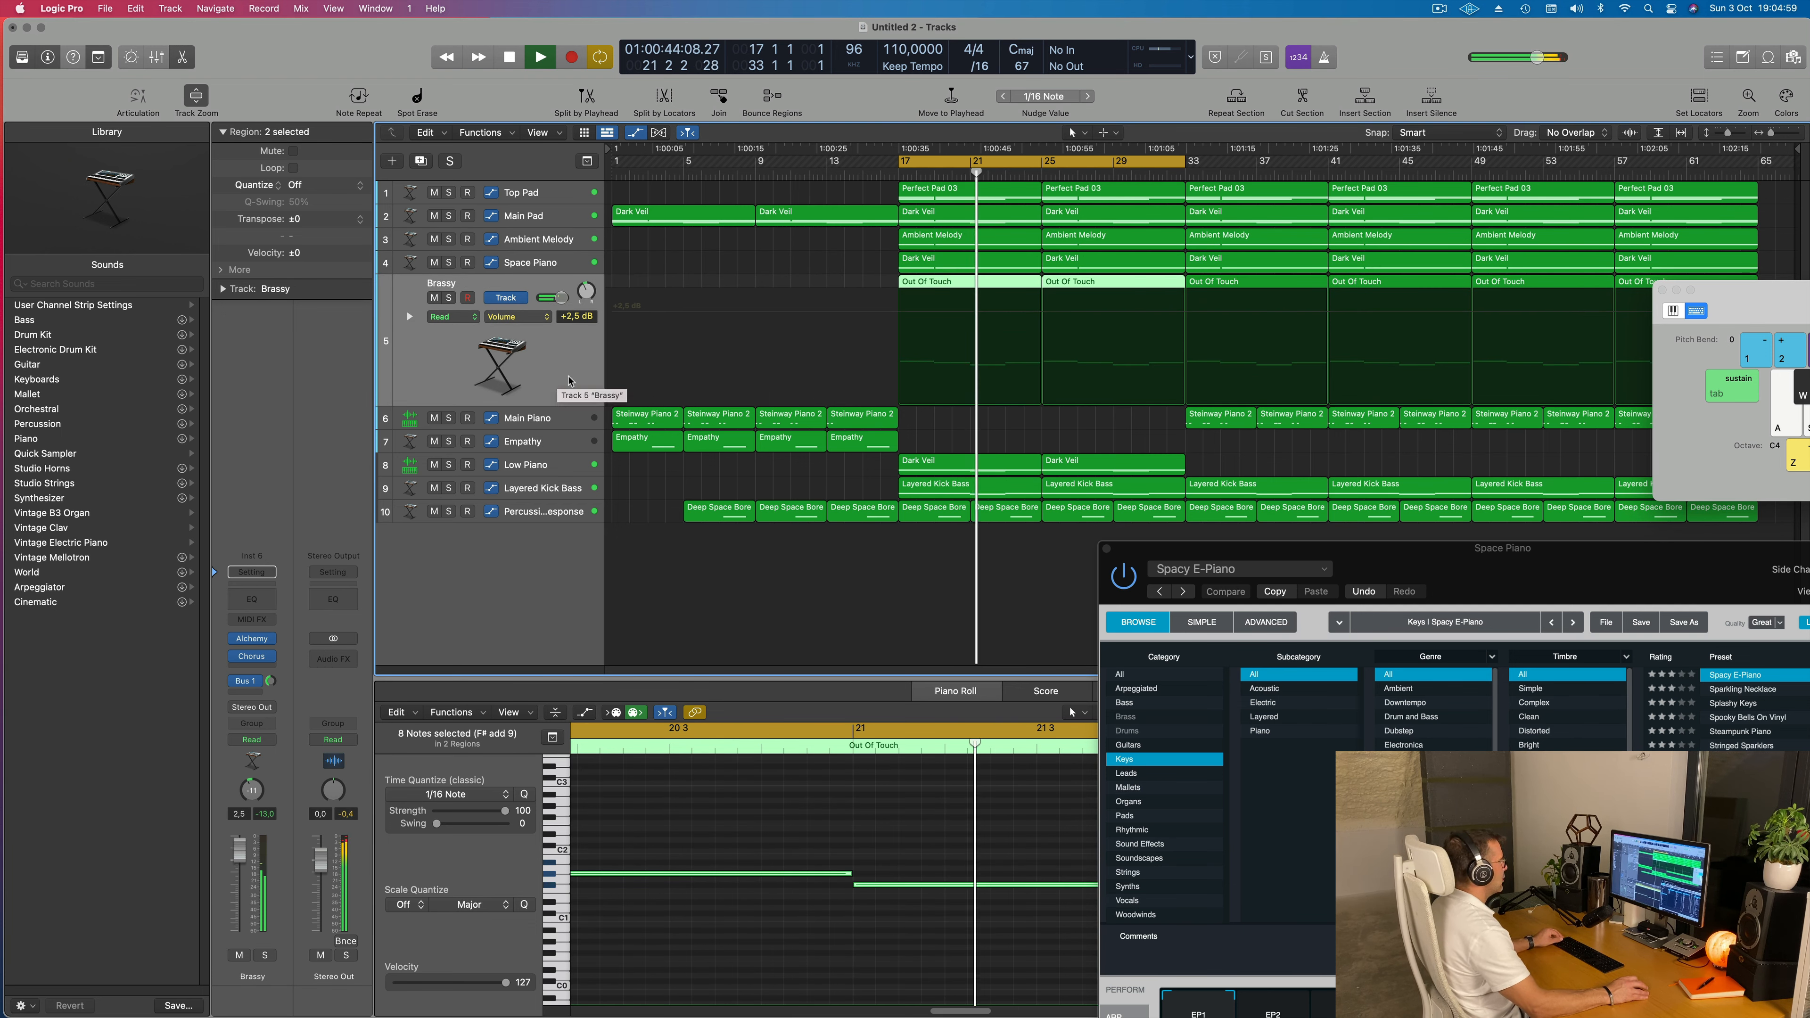
key("space")
key("space")
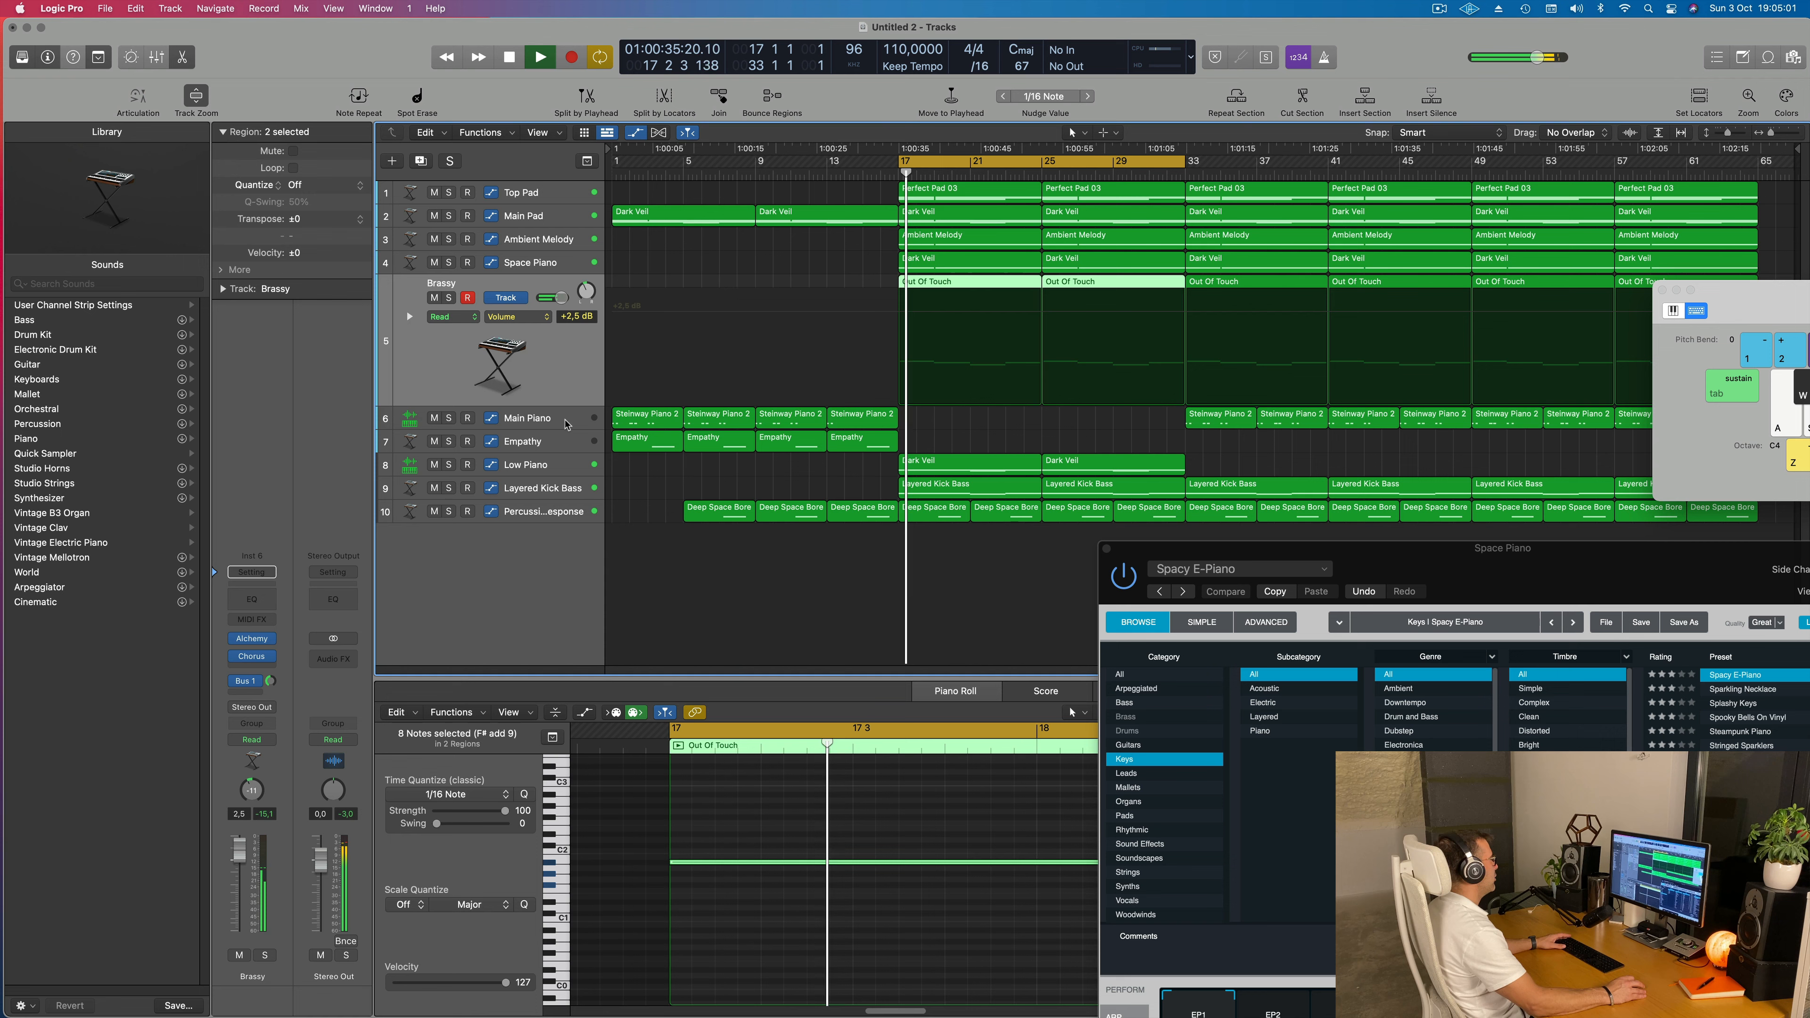
Select the Main Piano track and replay the arrangement from bar 17, examining its empty section
left_click(549, 417)
key("space")
key("space")
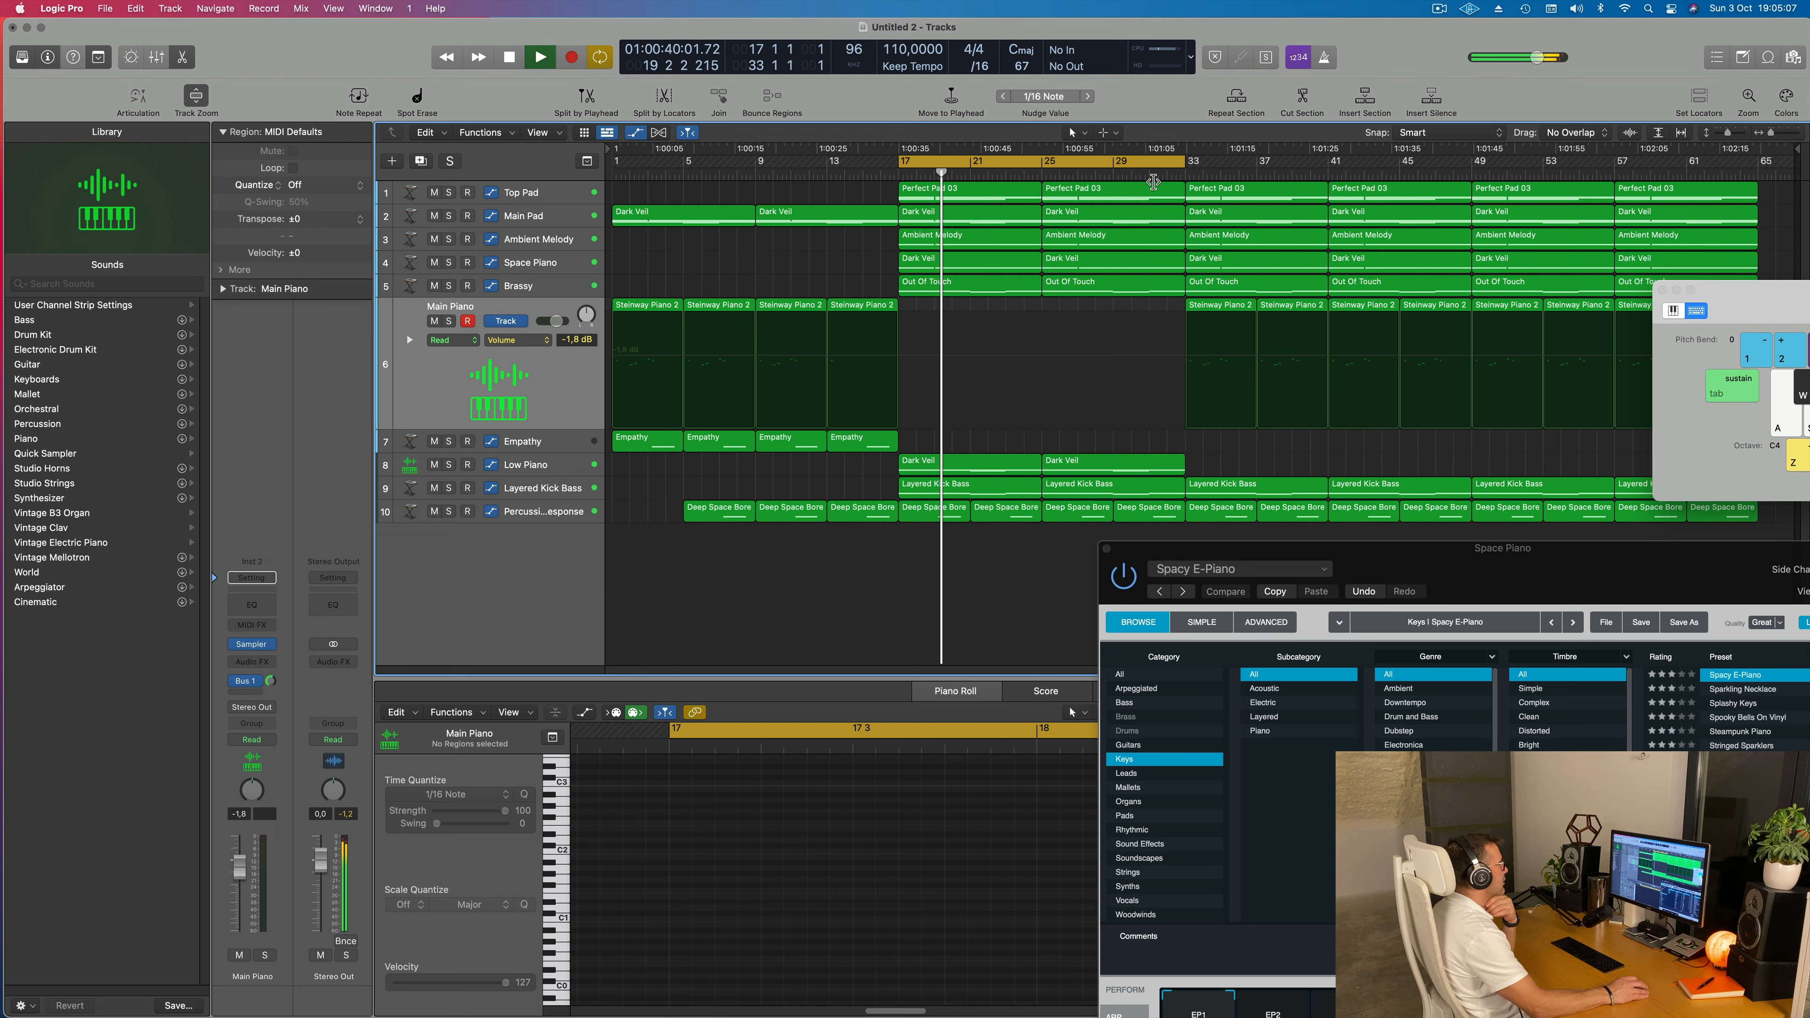
key("super+Right")
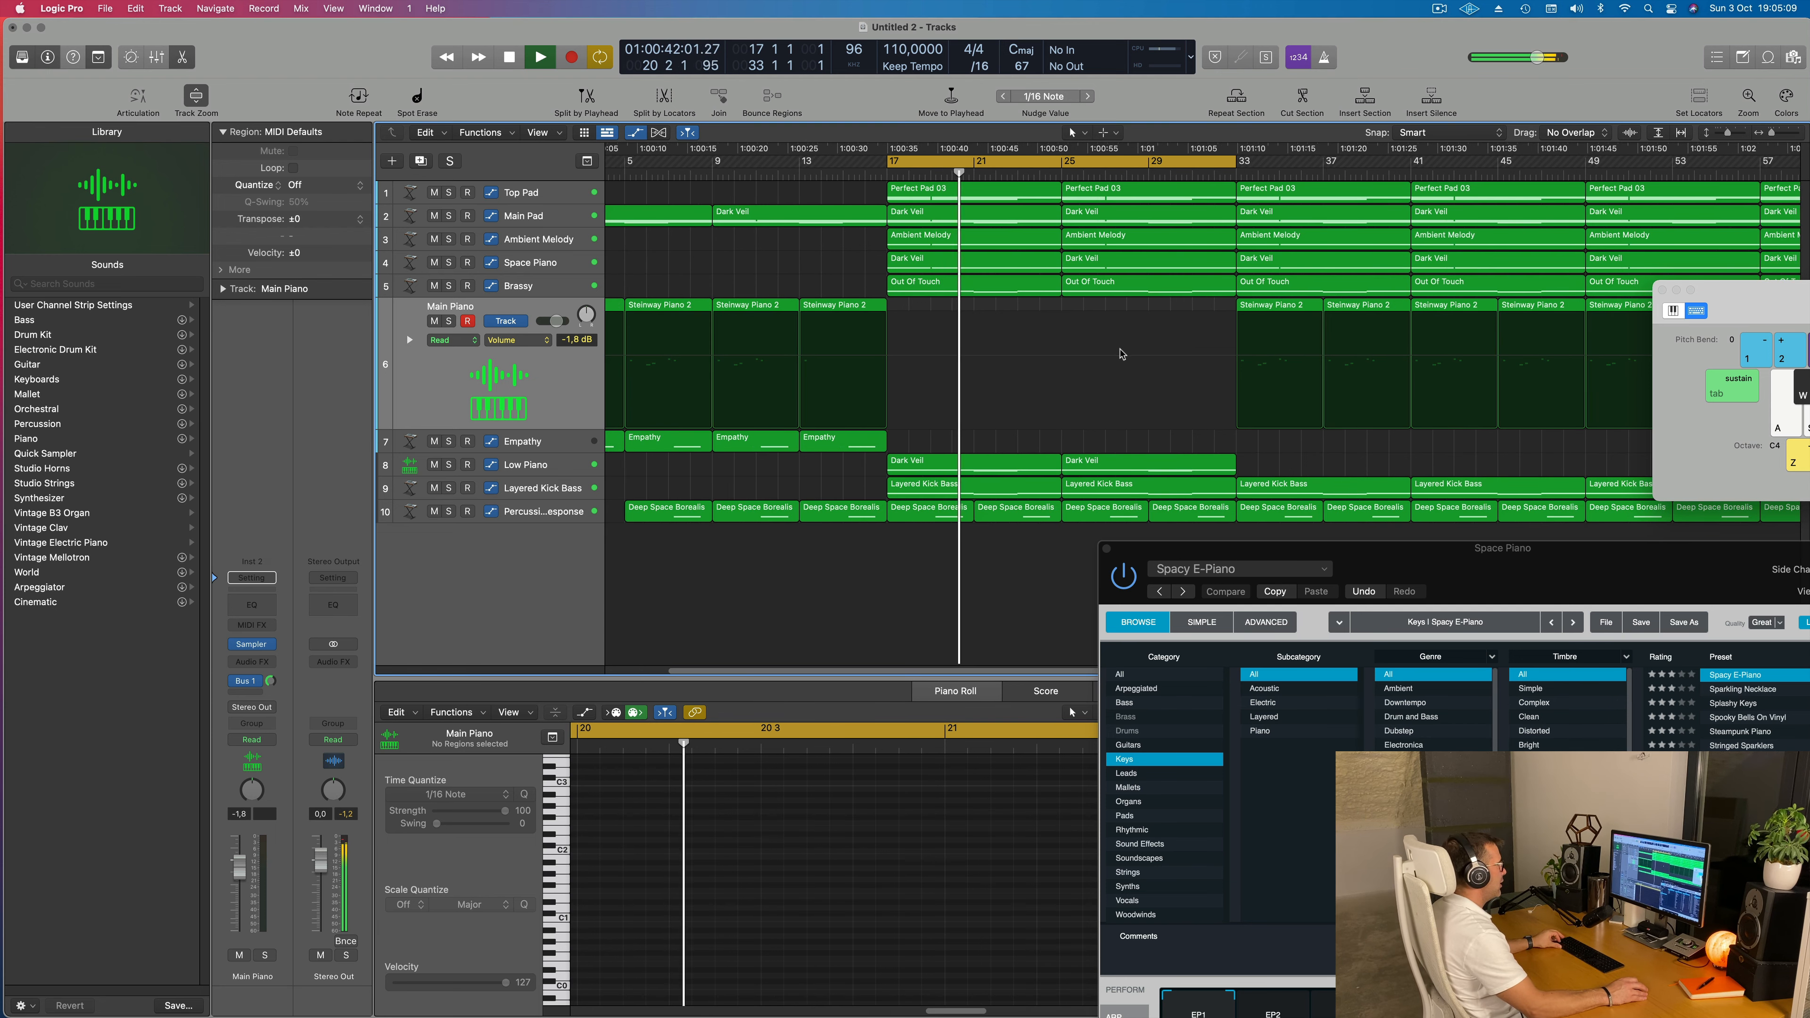
key("super+Left")
key("space")
key("space")
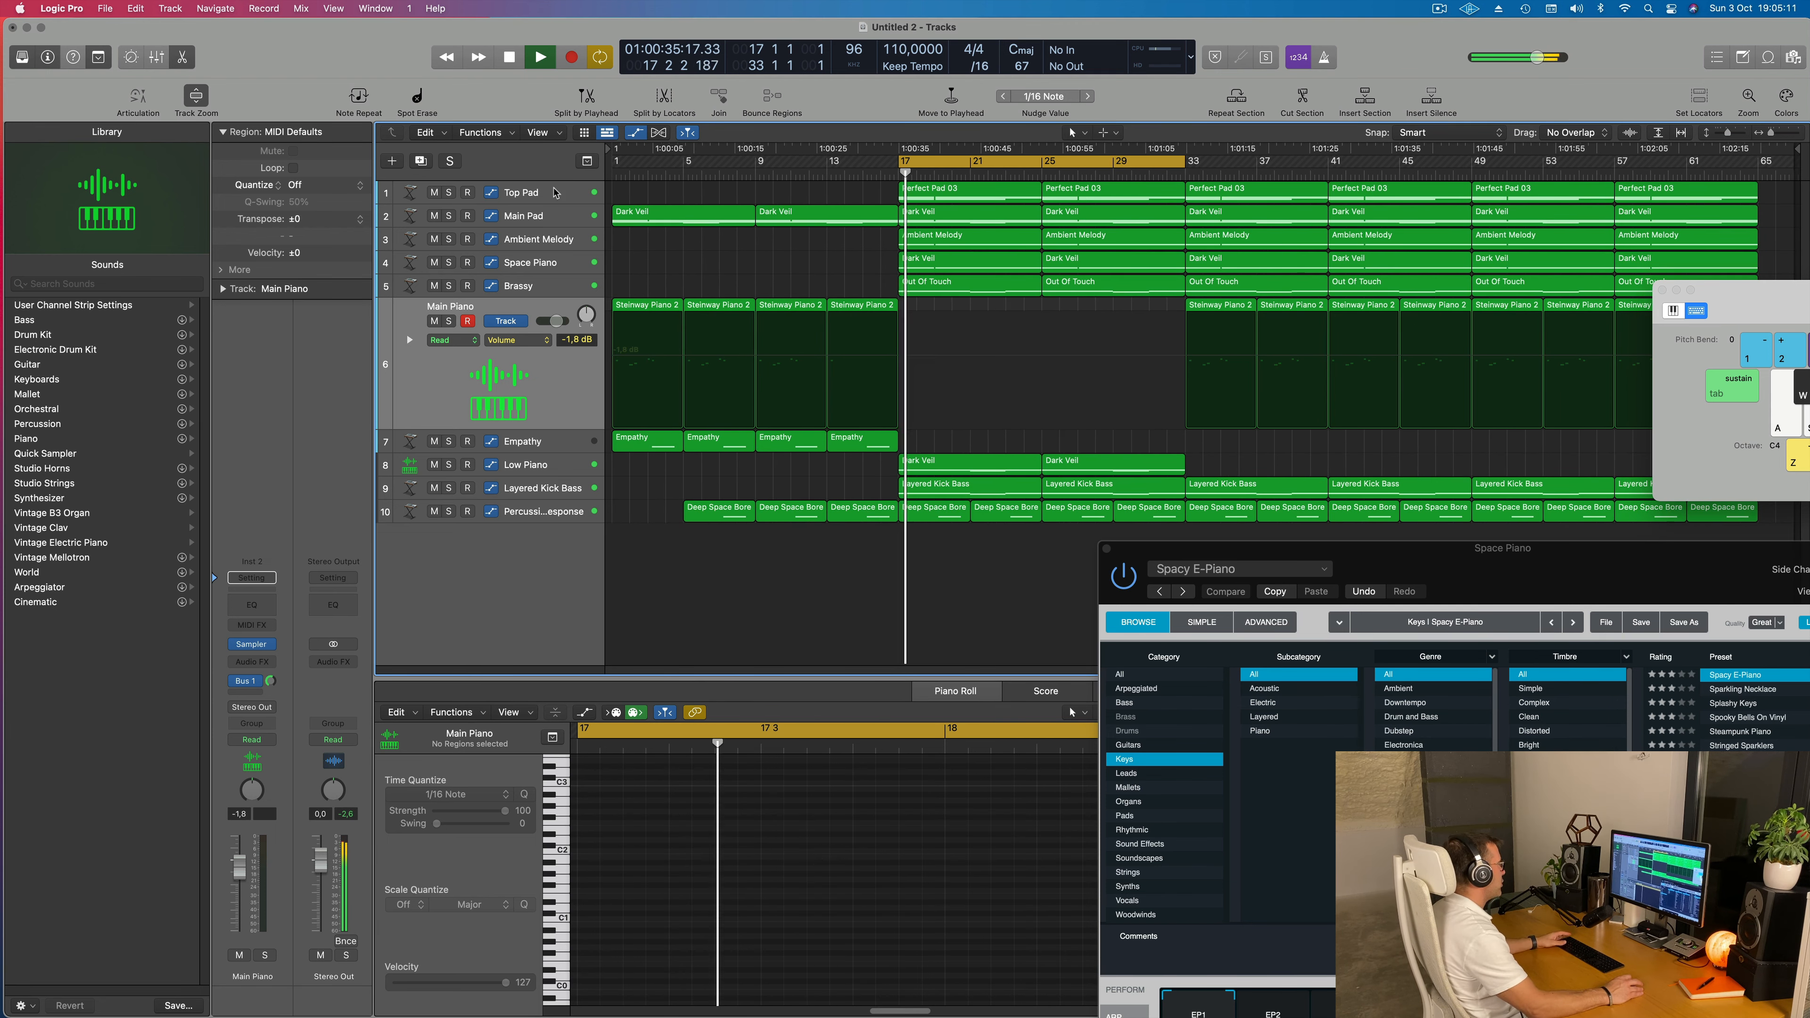
Delete the Top Pad region at bar 25 and lower the Main Pad's Cutoff automation point at bar 33 to 1.21 %
left_click(476, 193)
left_click(524, 326)
key("space")
key("space")
left_click(1113, 190)
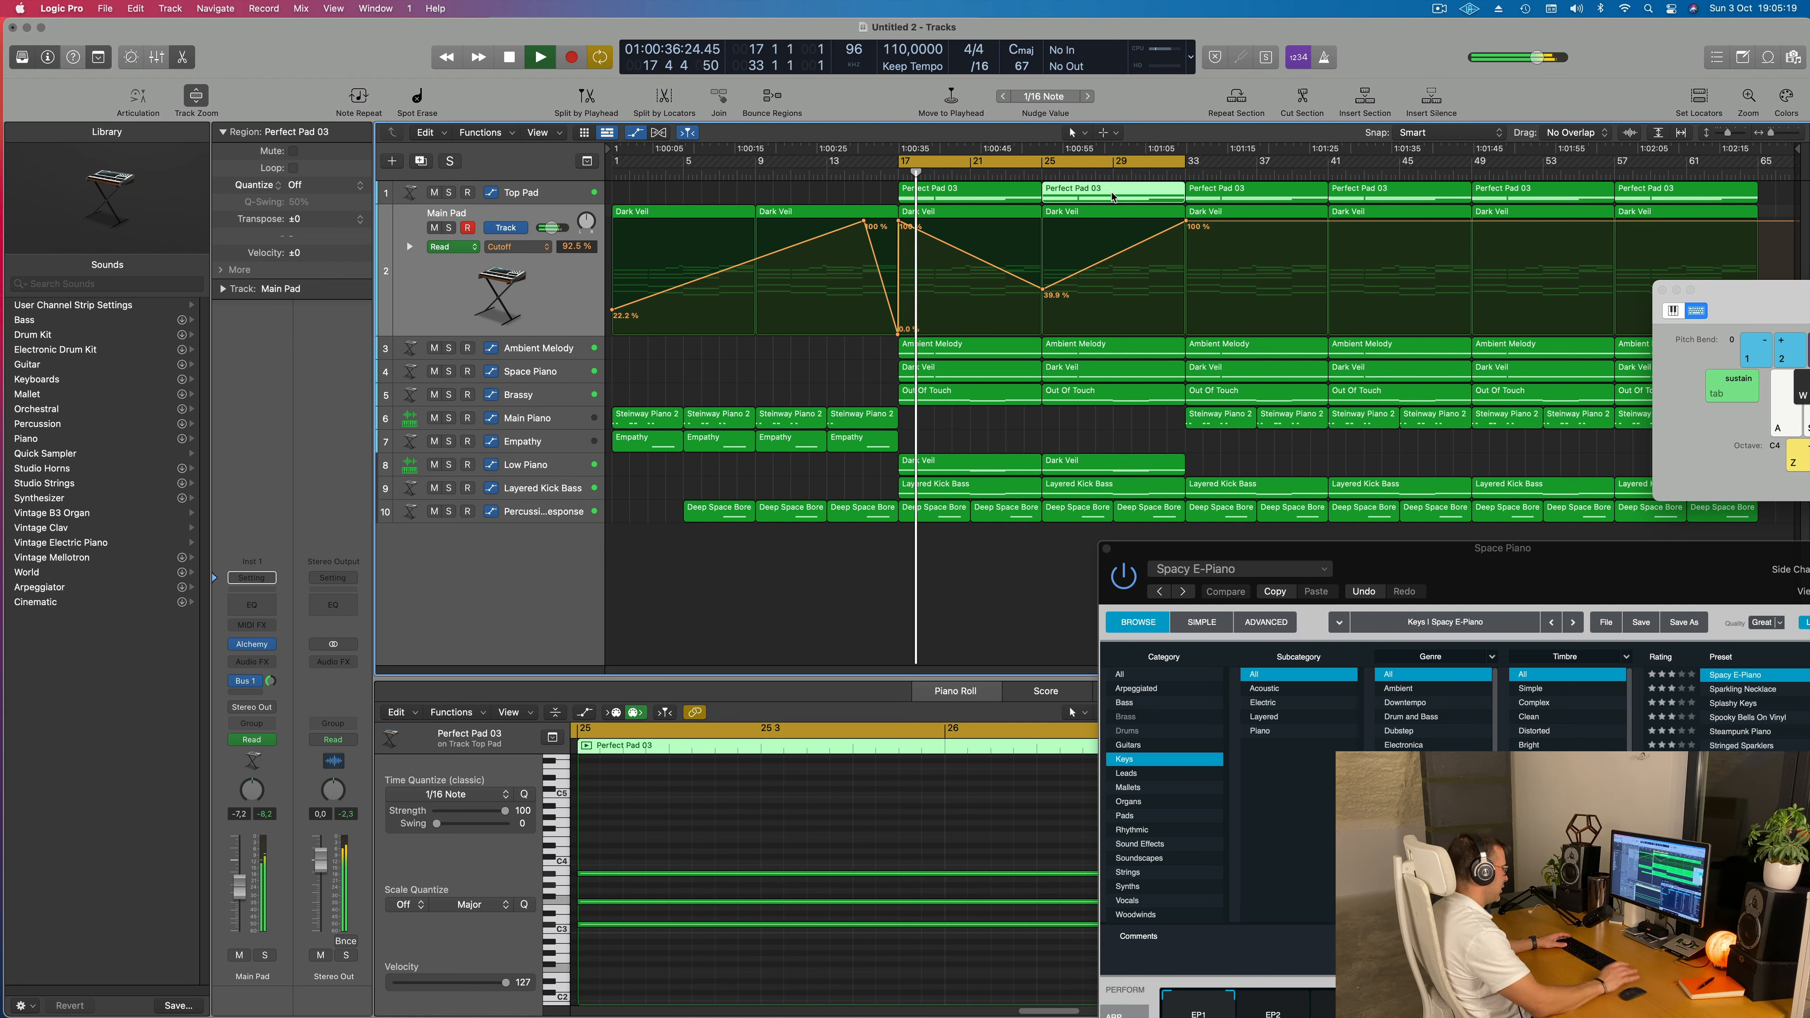
key("Delete")
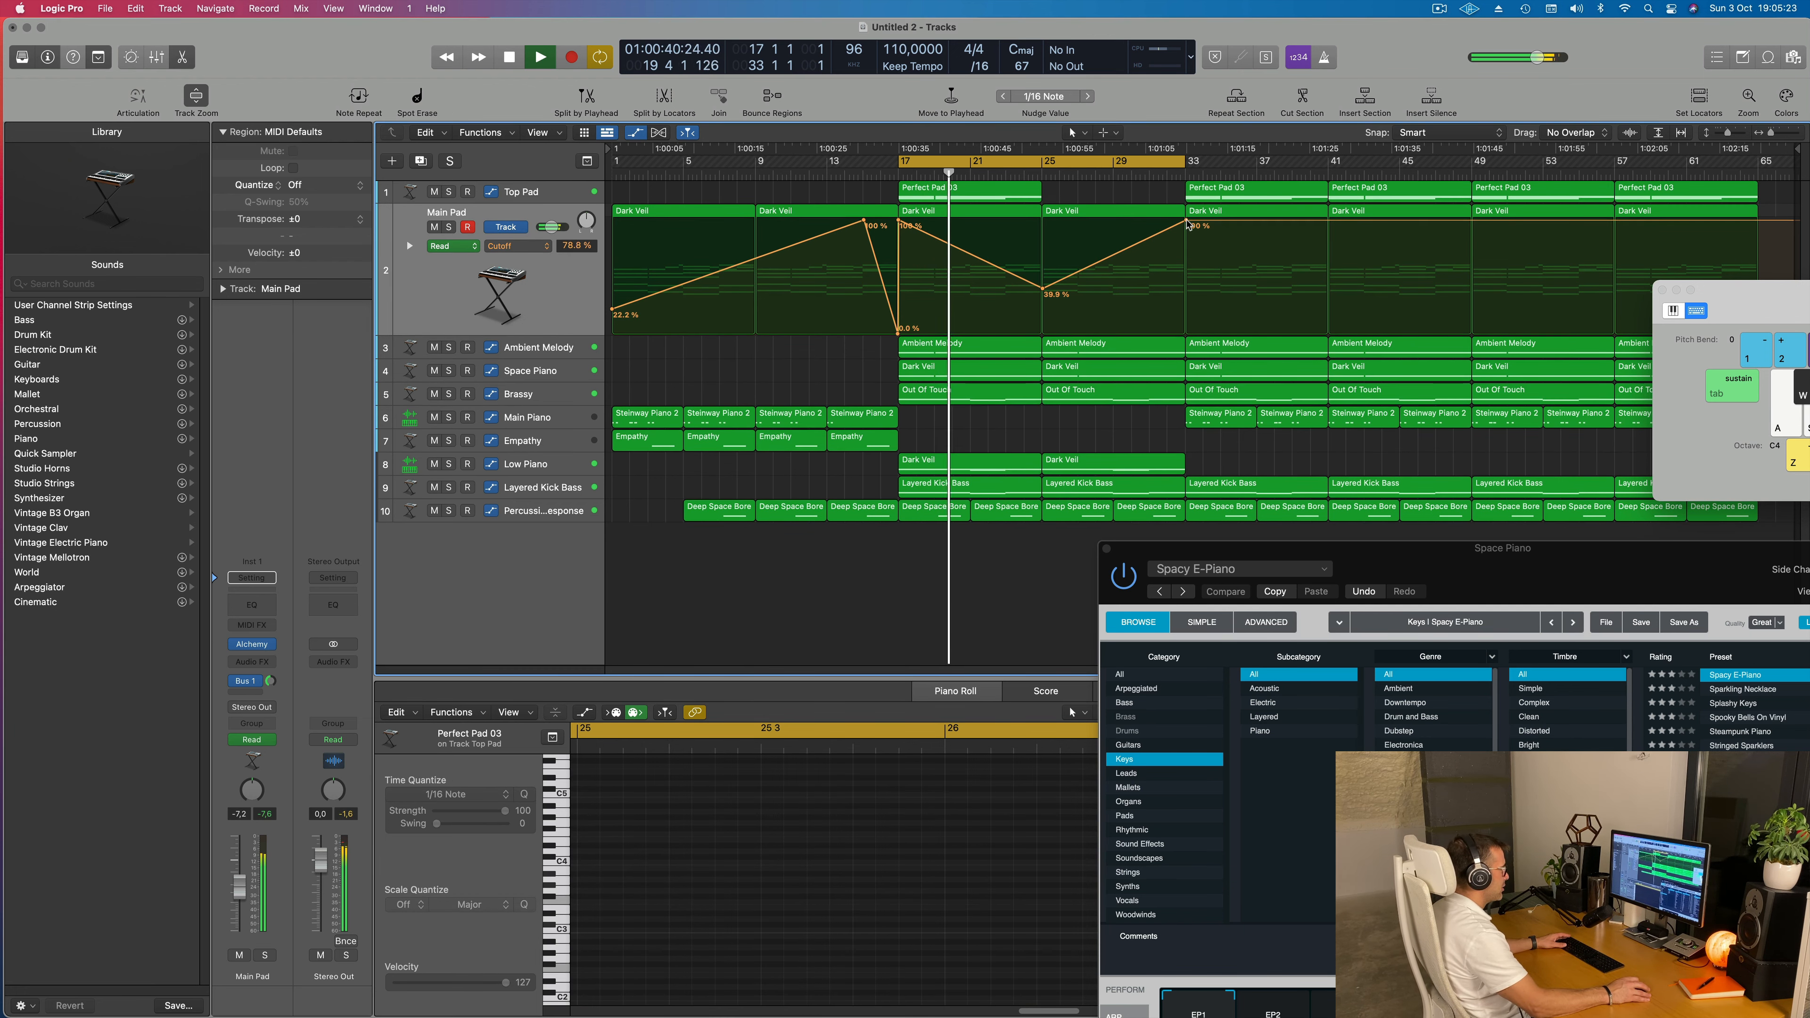
left_click_drag(1188, 223, 1186, 328)
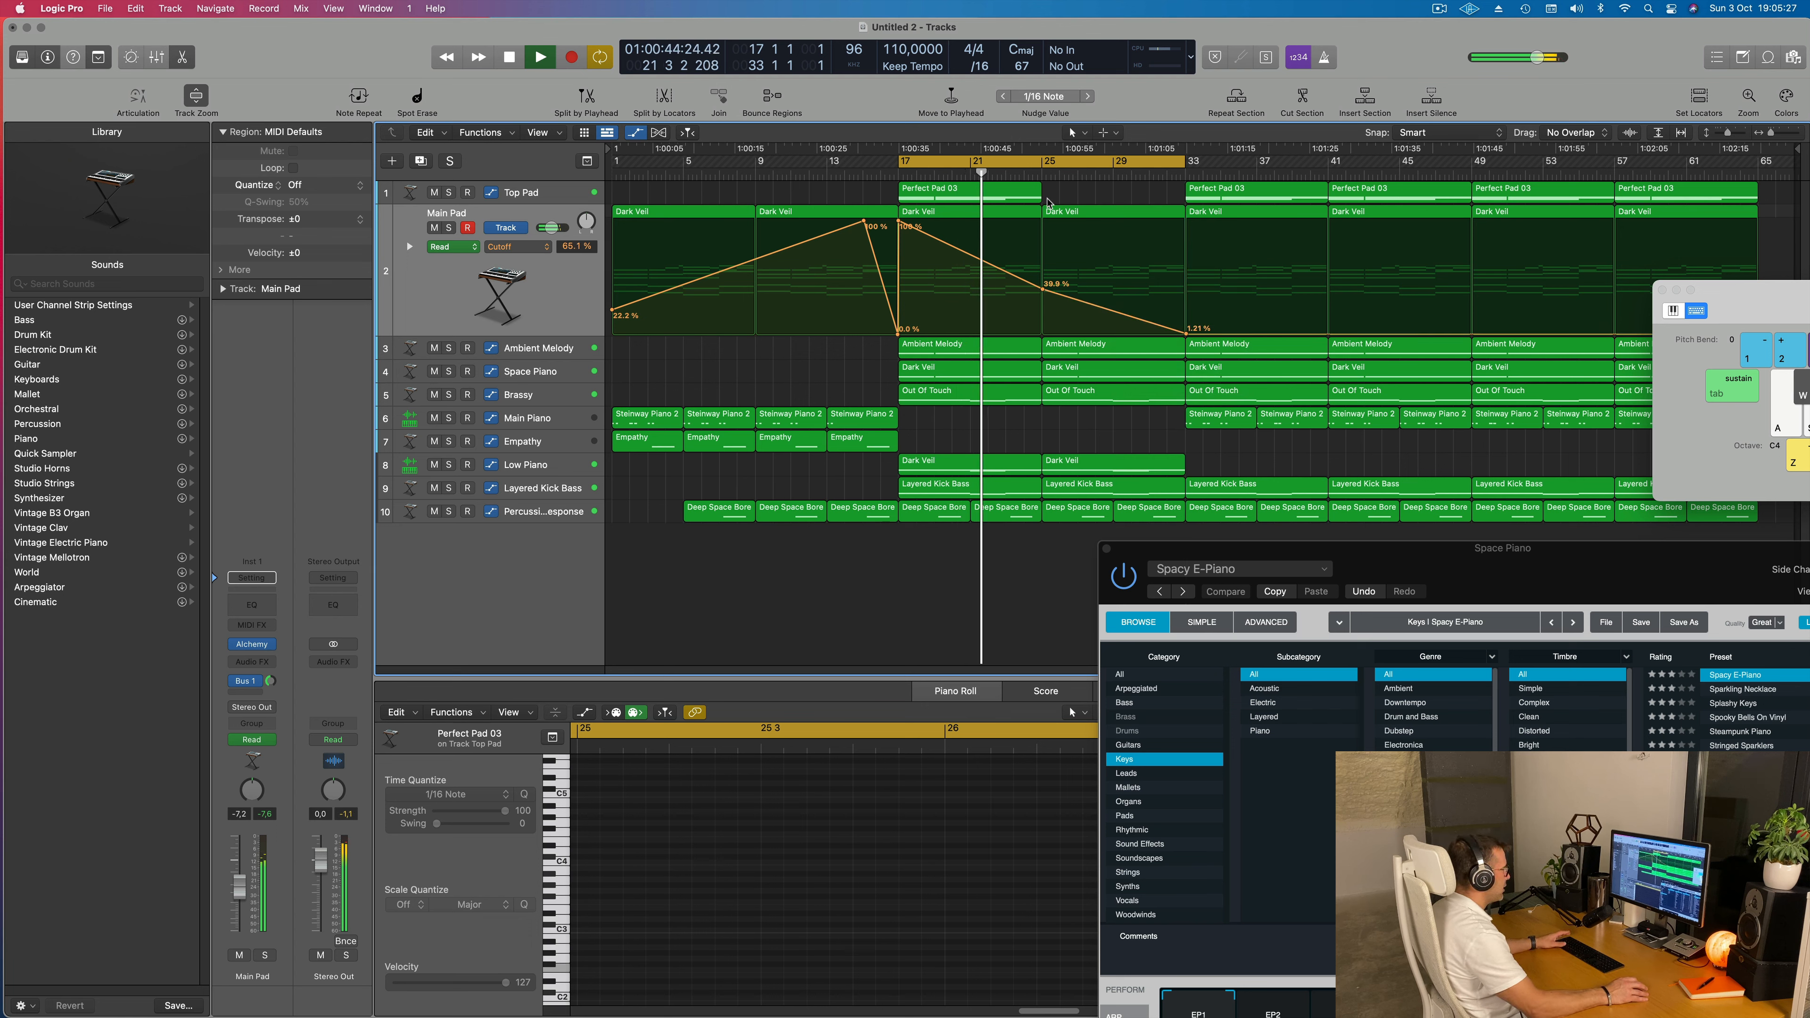
Check the Ambient Melody track in solo, then delete the Space Piano region at bar 25 and replay from bar 17
left_click(565, 349)
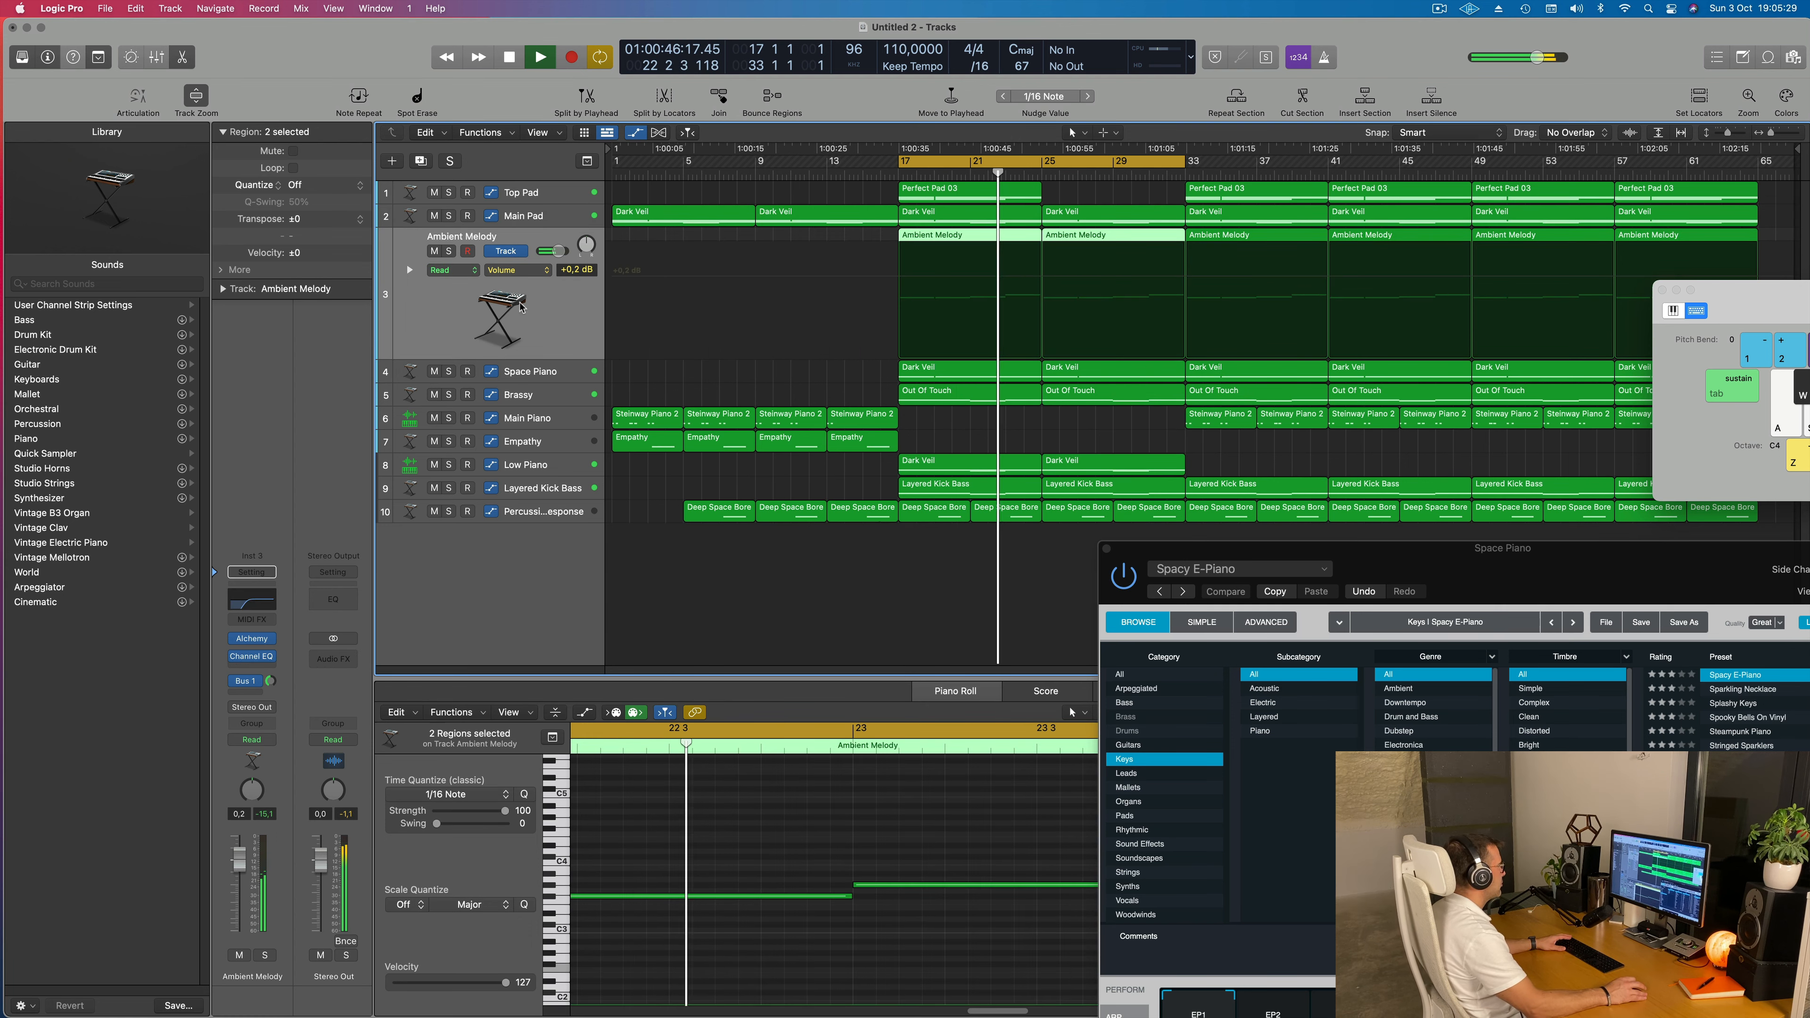
left_click(449, 252)
left_click(450, 256)
left_click(1122, 374)
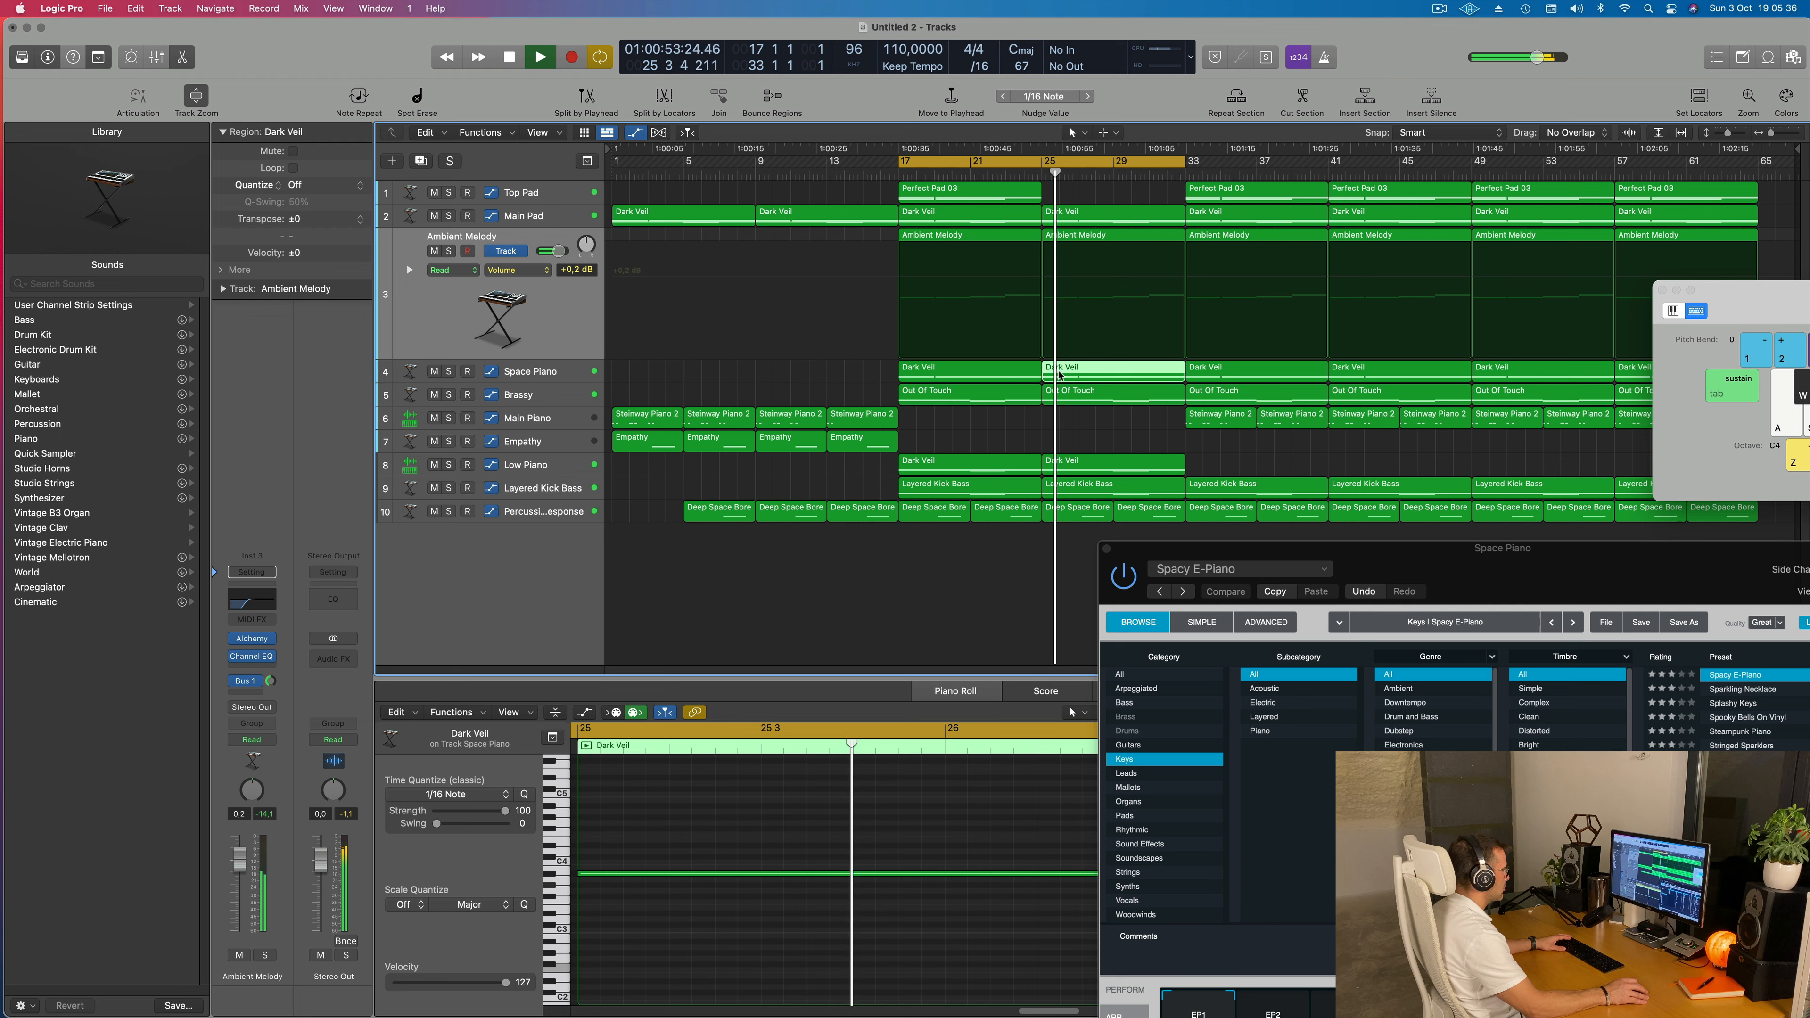
left_click(1120, 425)
left_click(1131, 374)
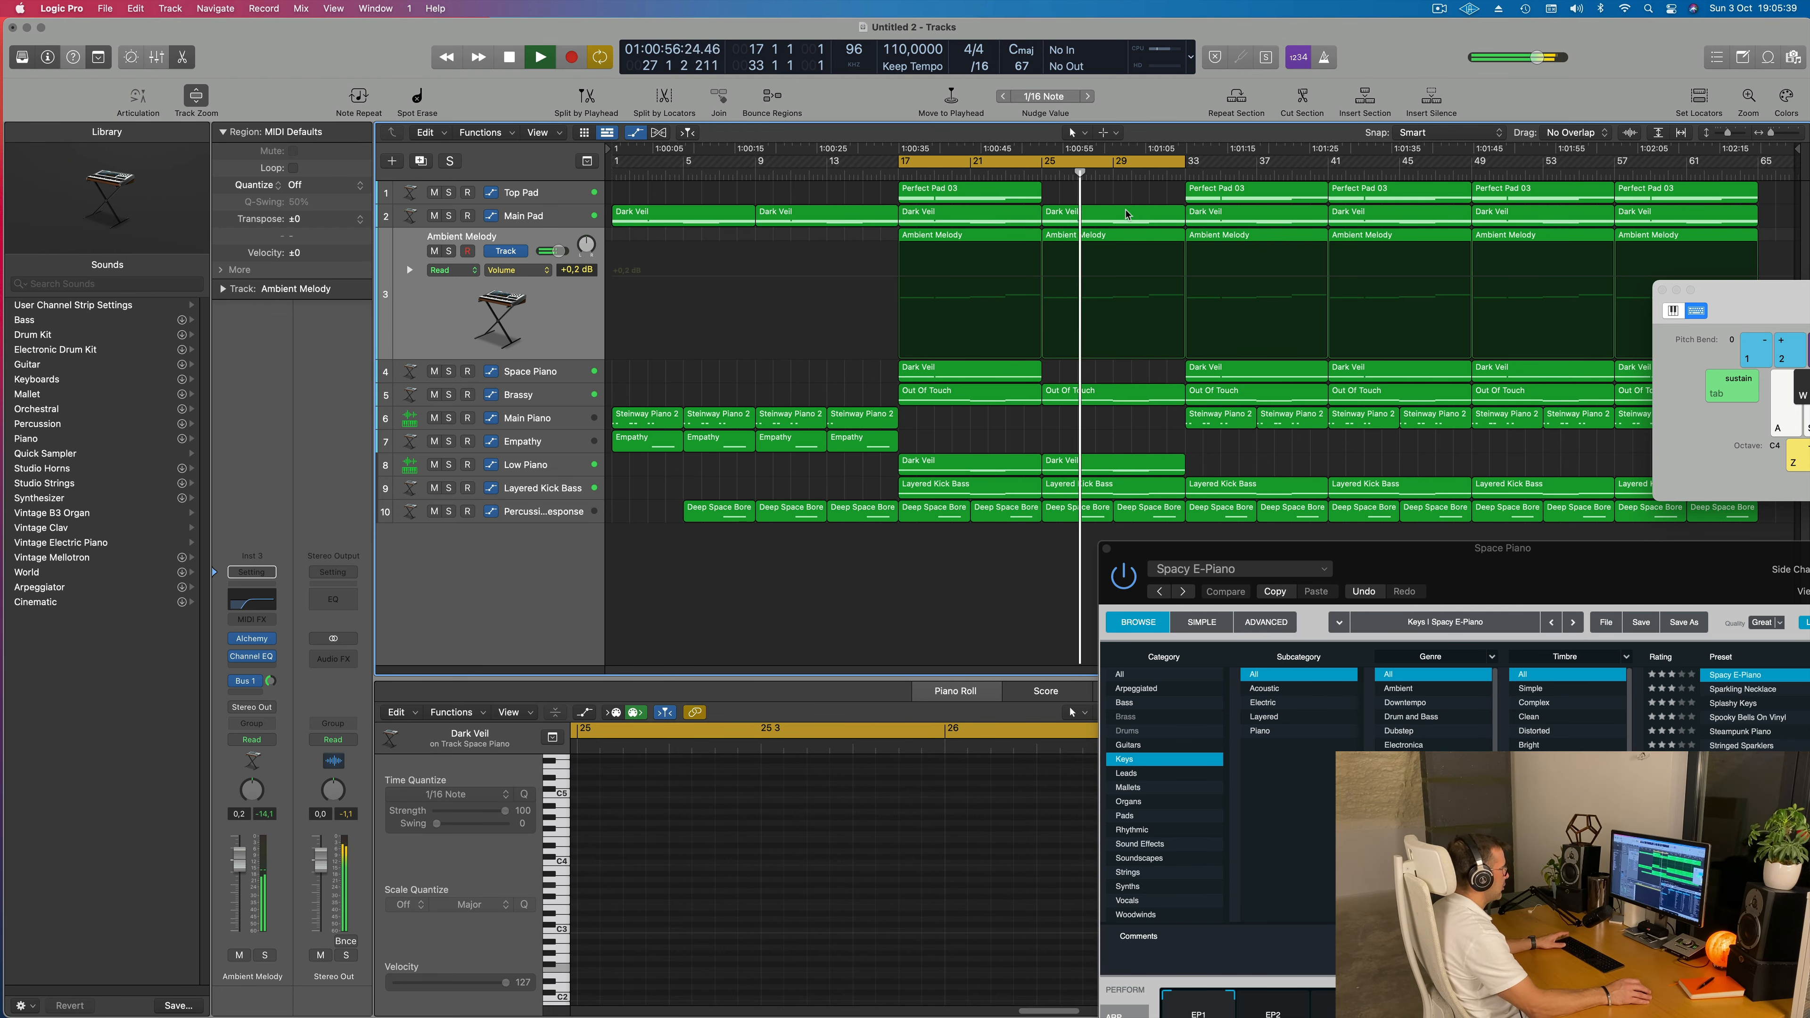
key("space")
key("space")
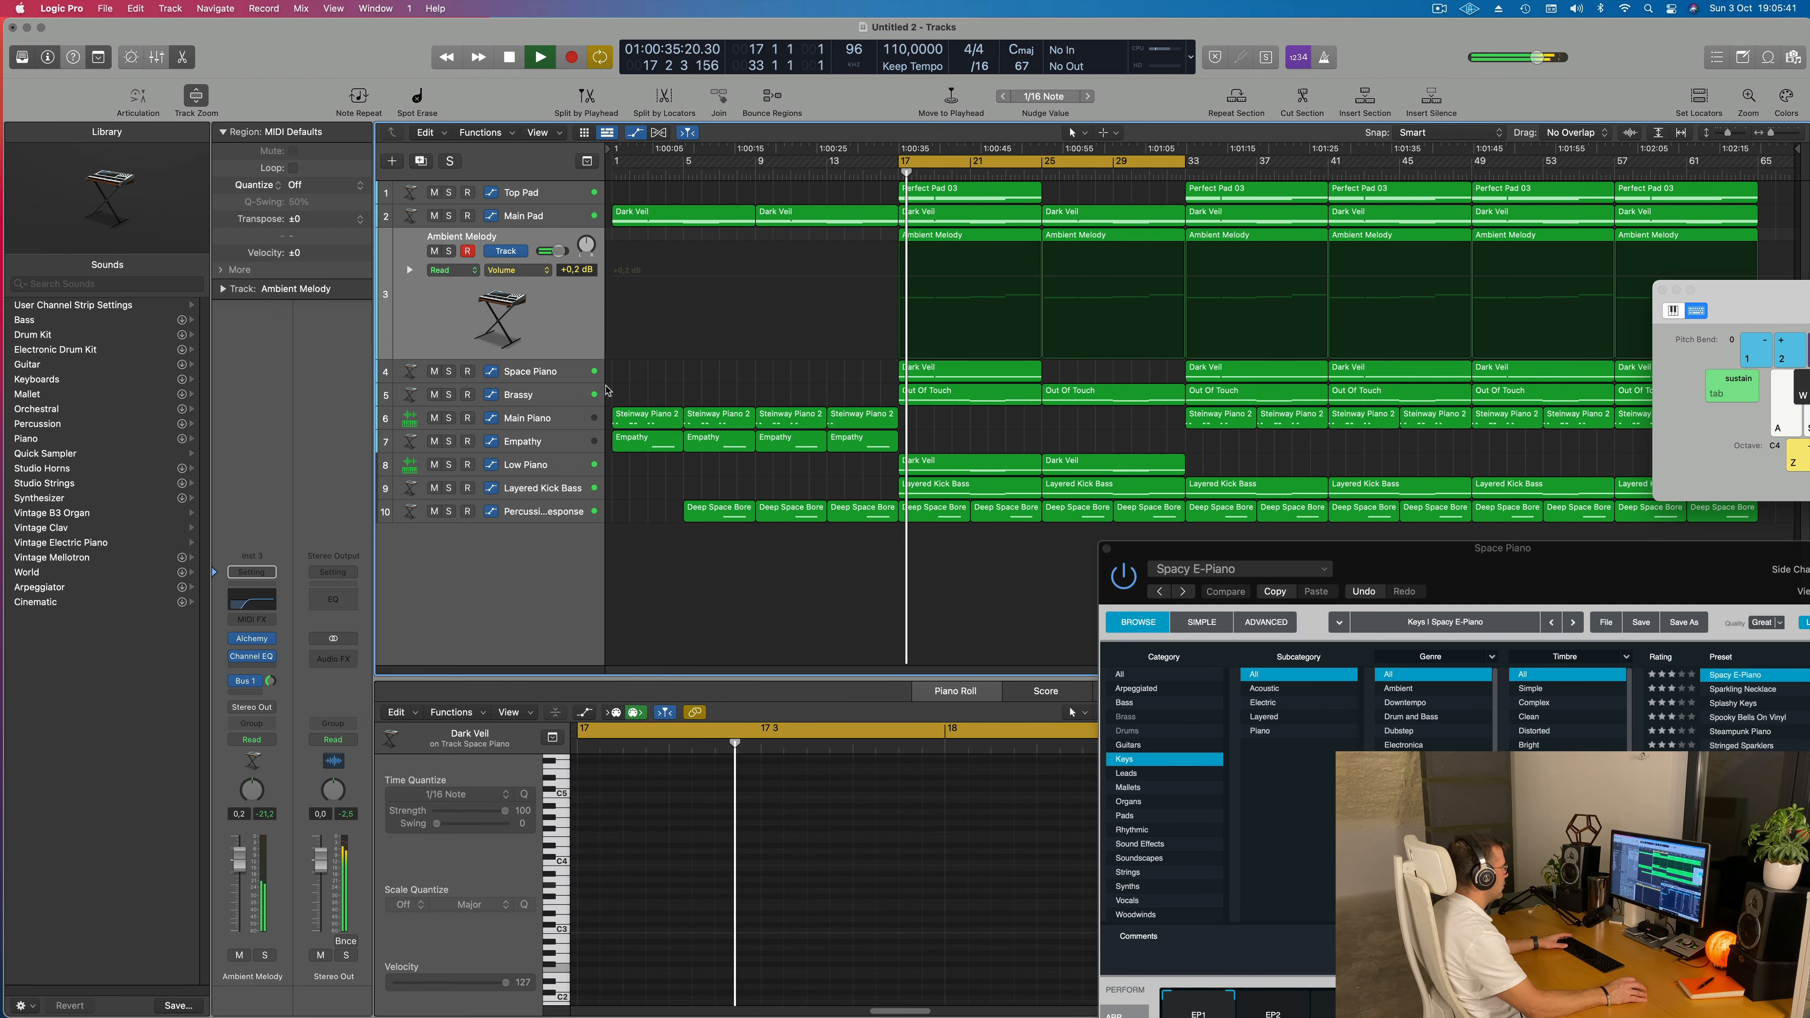
Name all regions in the arrangement after their tracks
left_click(539, 397)
key("super+a")
key("alt+shift+n")
Delete the Brassy and Low Piano regions that start at bar 25
left_click(1100, 285)
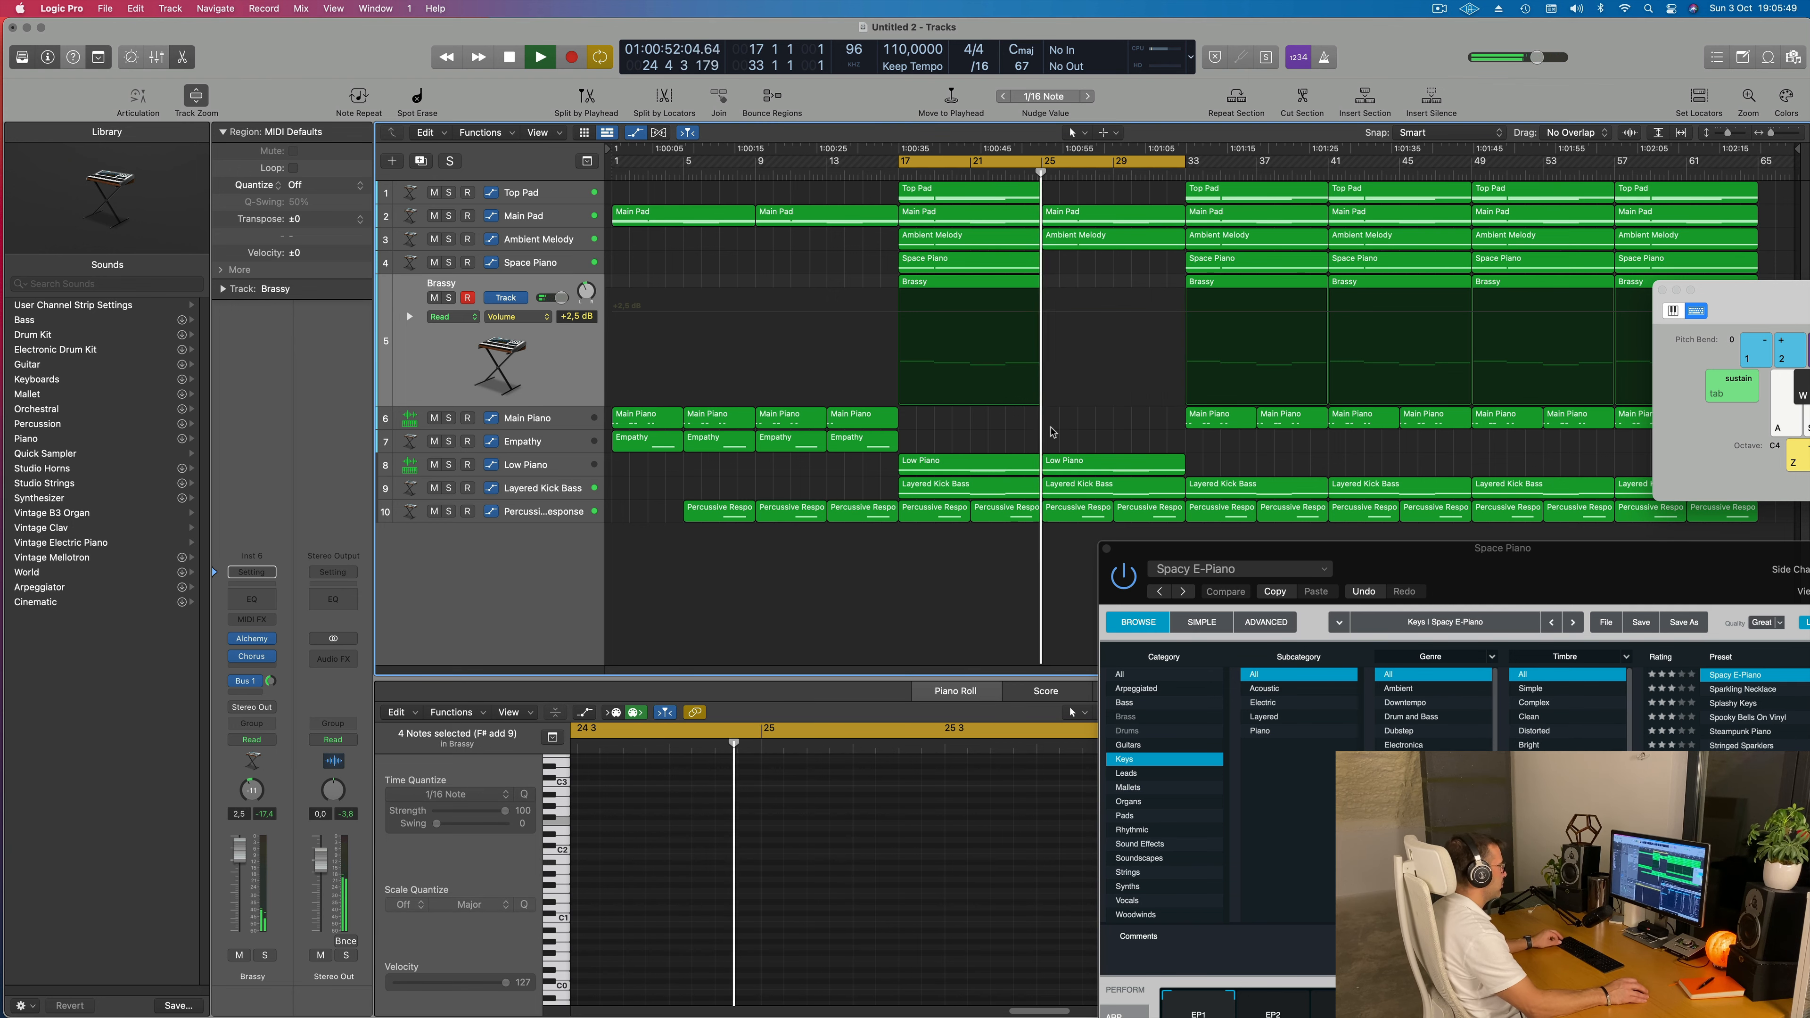
left_click(1107, 471)
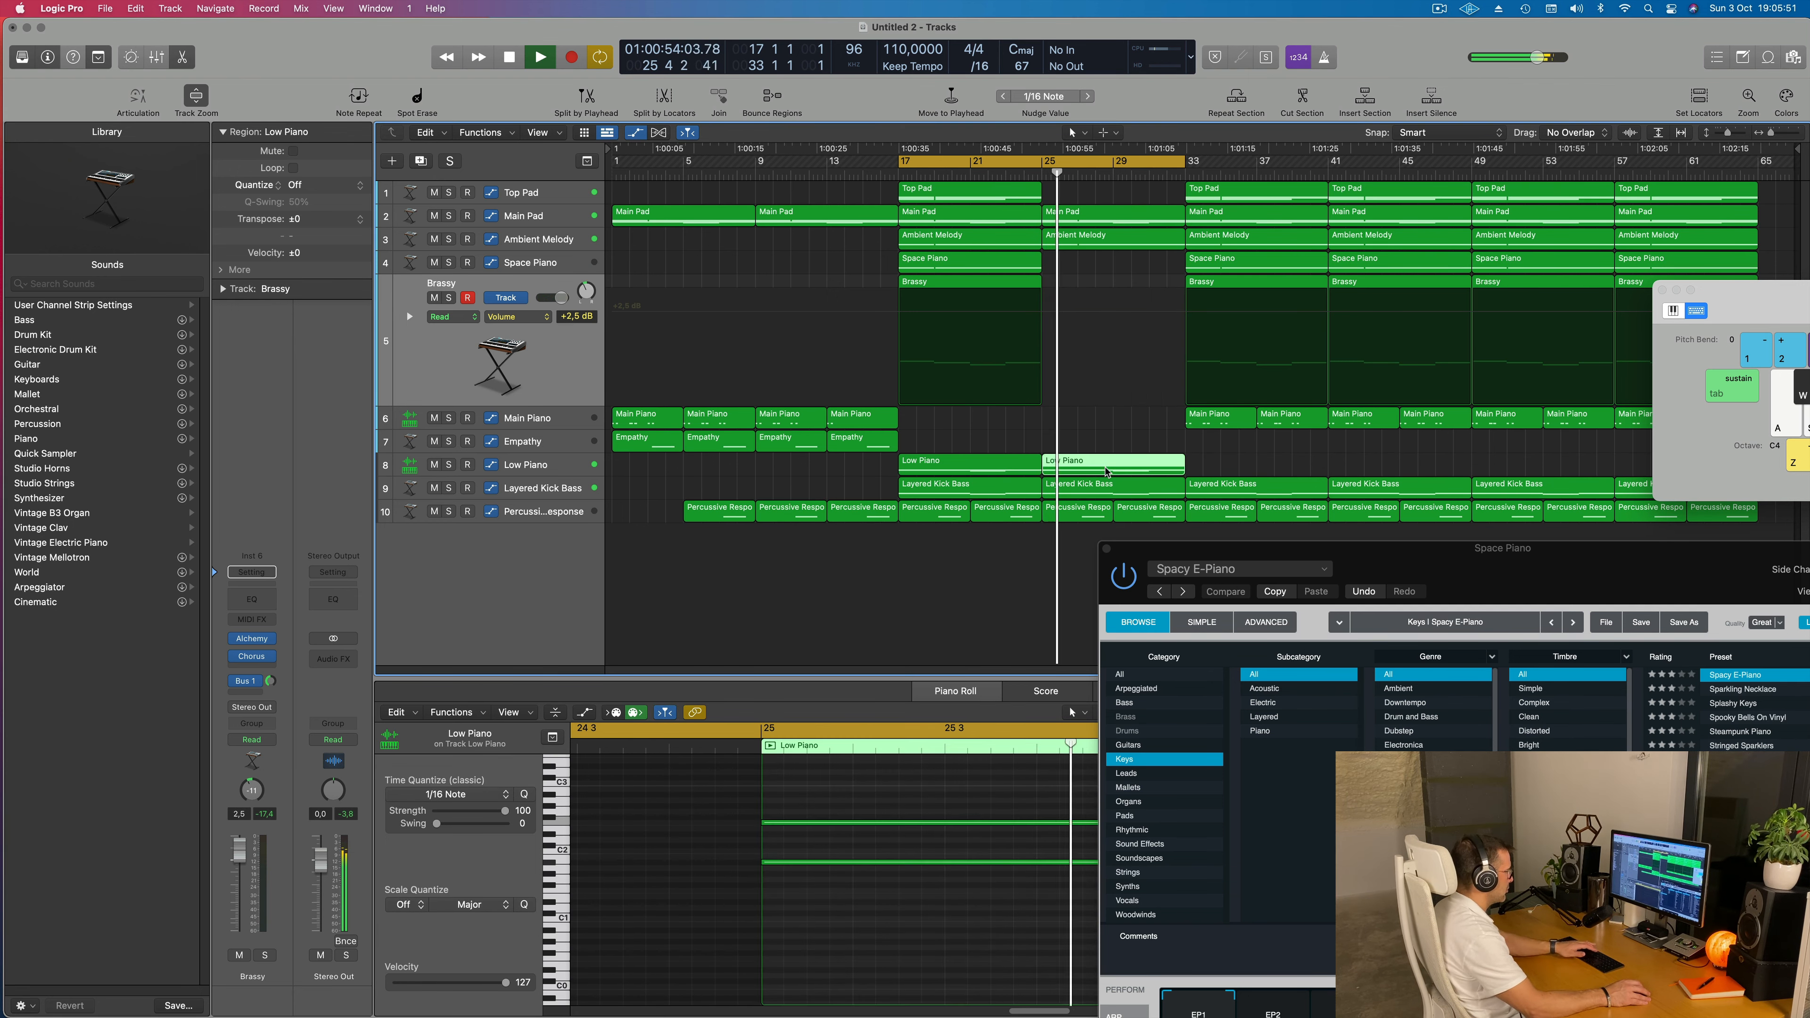
key("Delete")
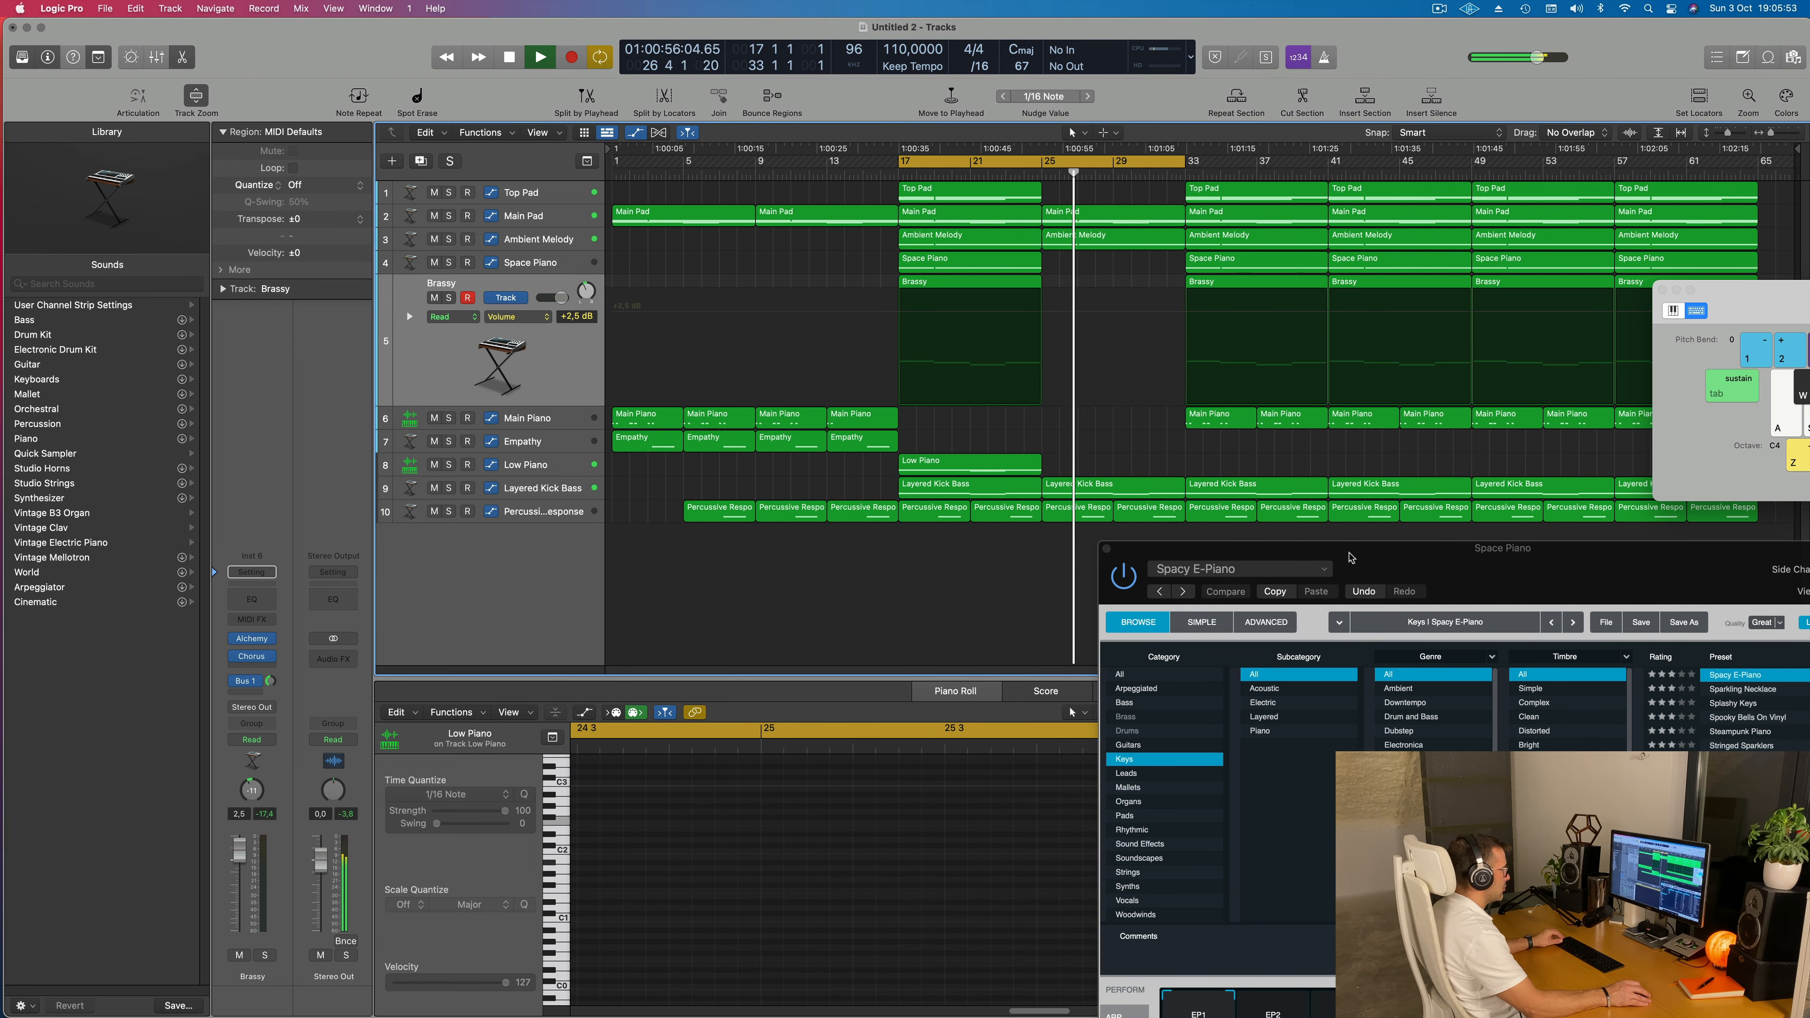
Copy the four opening Empathy regions so they start at bar 25, then replay the arrangement from bar 17
left_click_drag(1352, 557, 931, 683)
left_click_drag(957, 452, 631, 437)
left_click_drag(632, 444, 1065, 451)
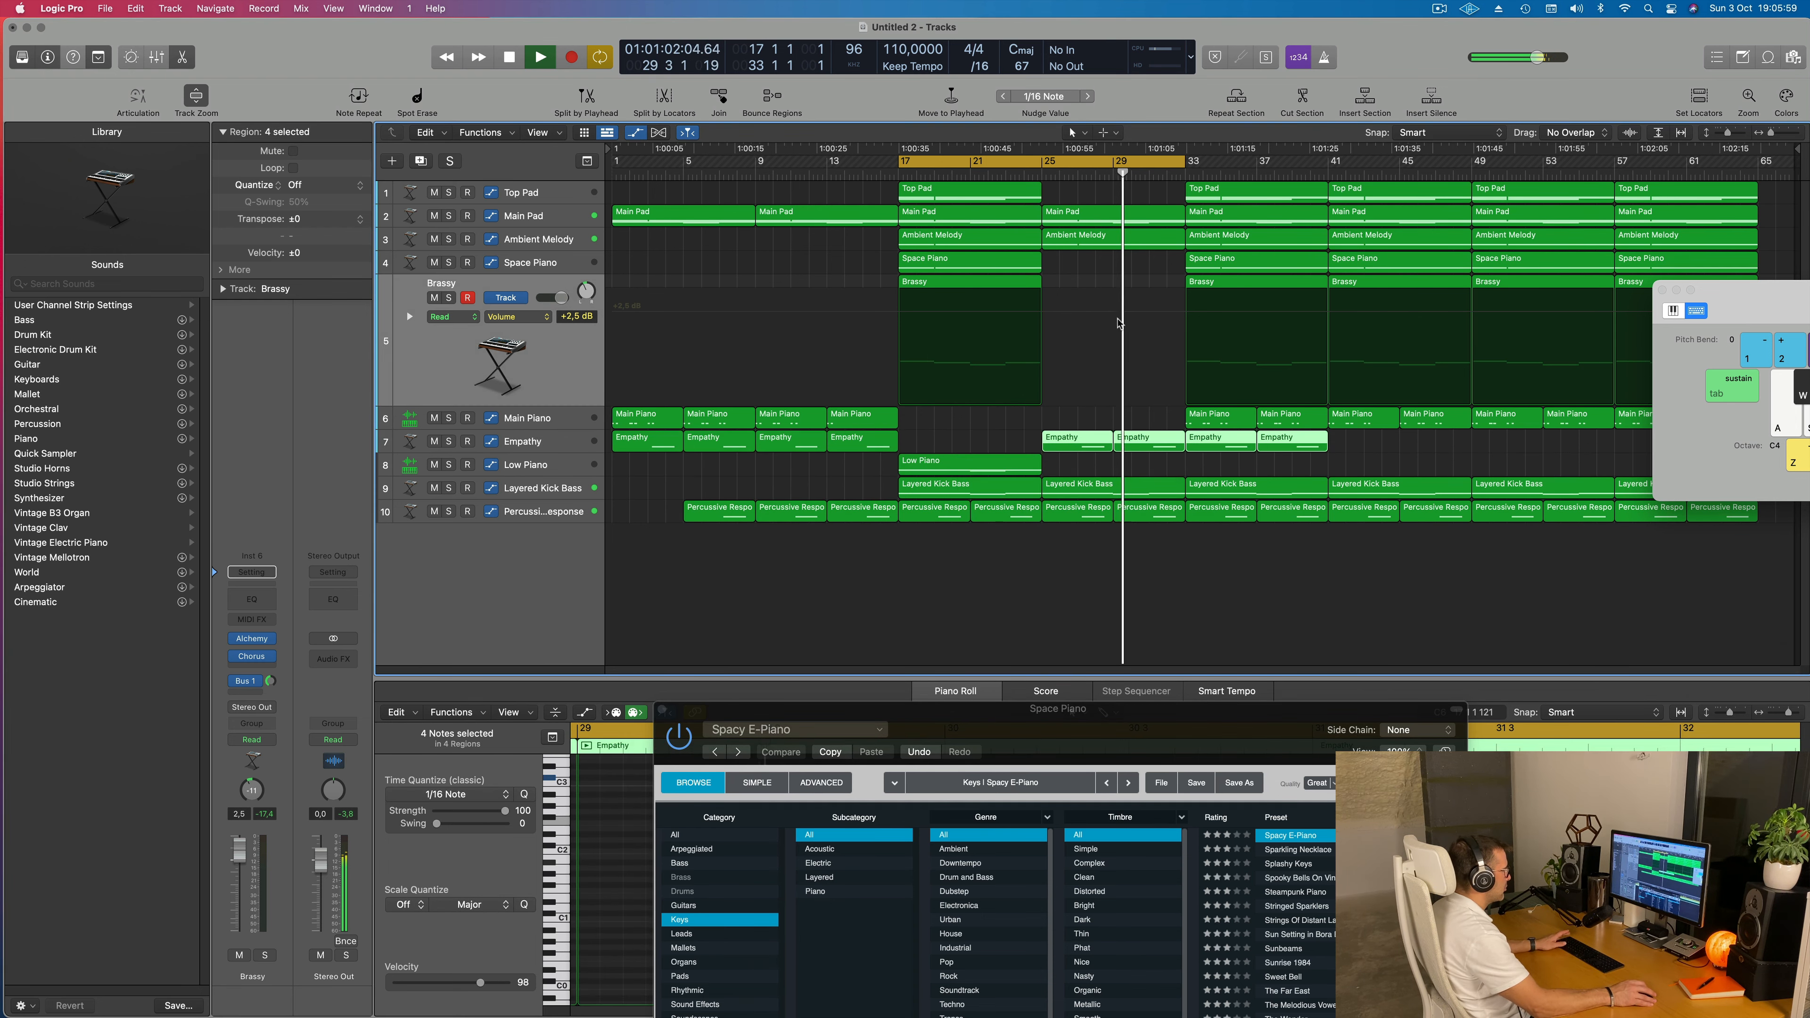
key("space")
key("space")
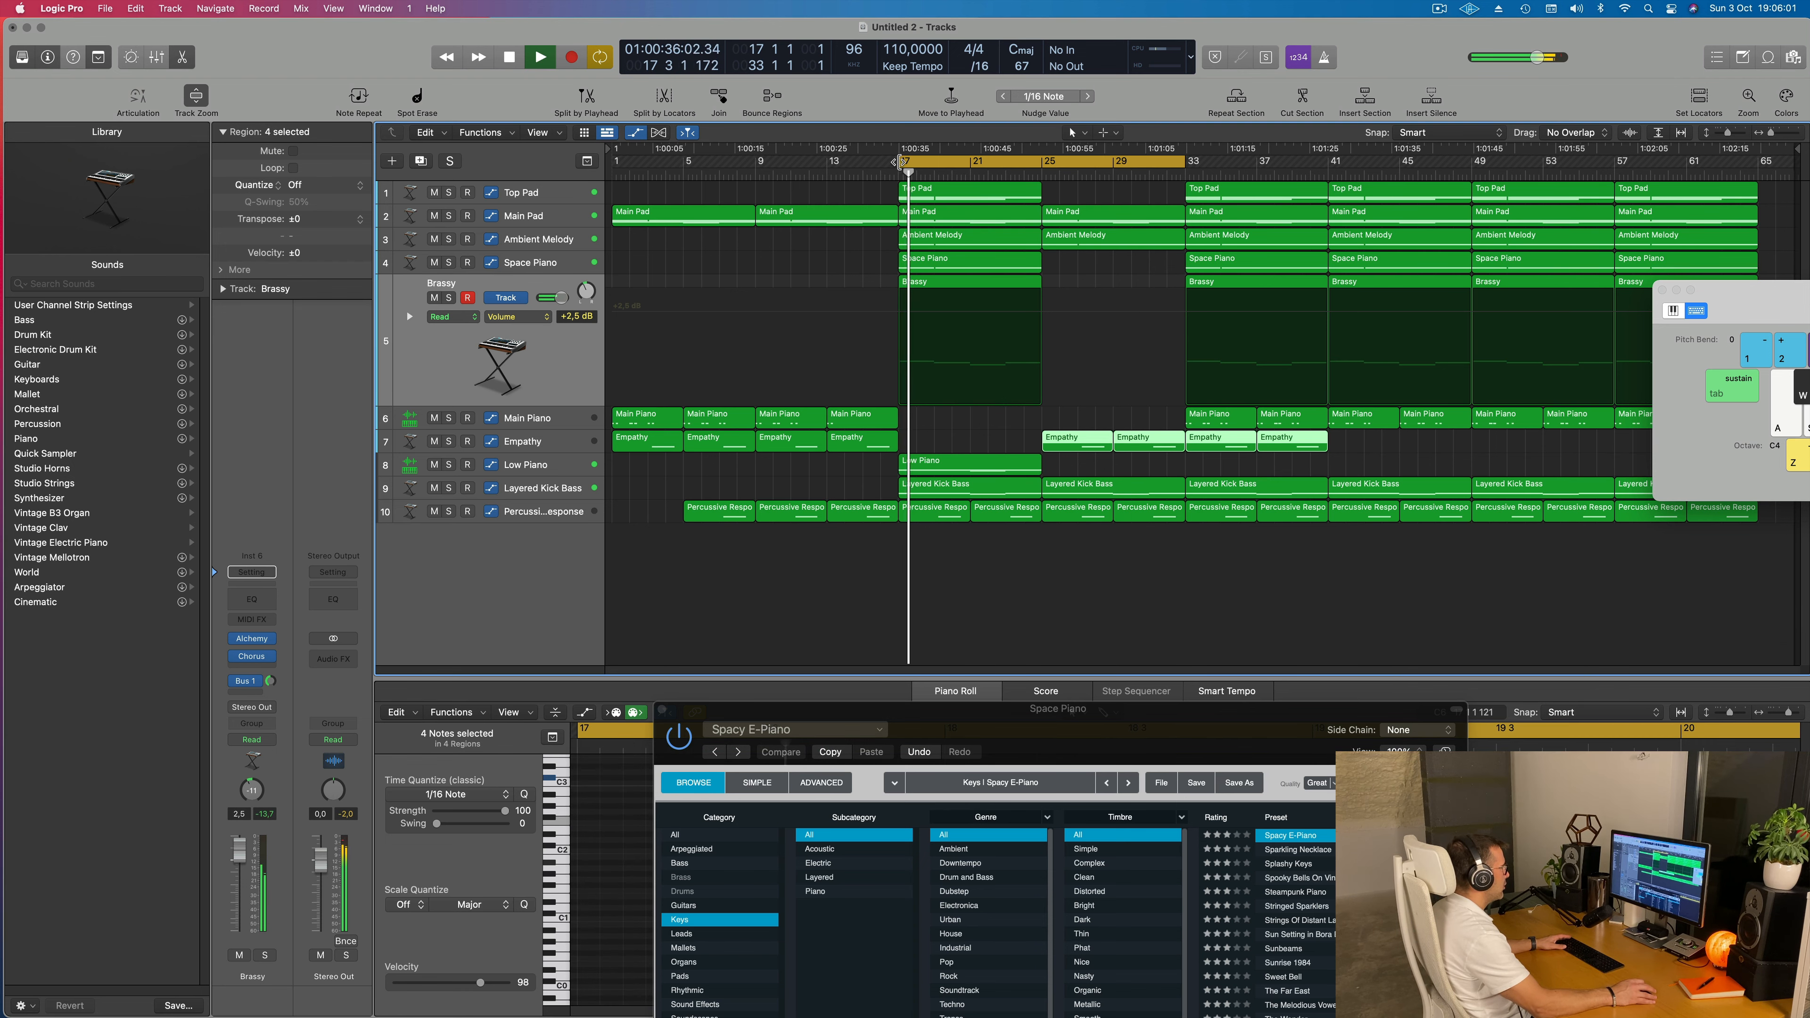
Move the start of the cycle range to bar 25 and replay the arrangement from there
left_click_drag(901, 164, 1044, 174)
key("space")
key("space")
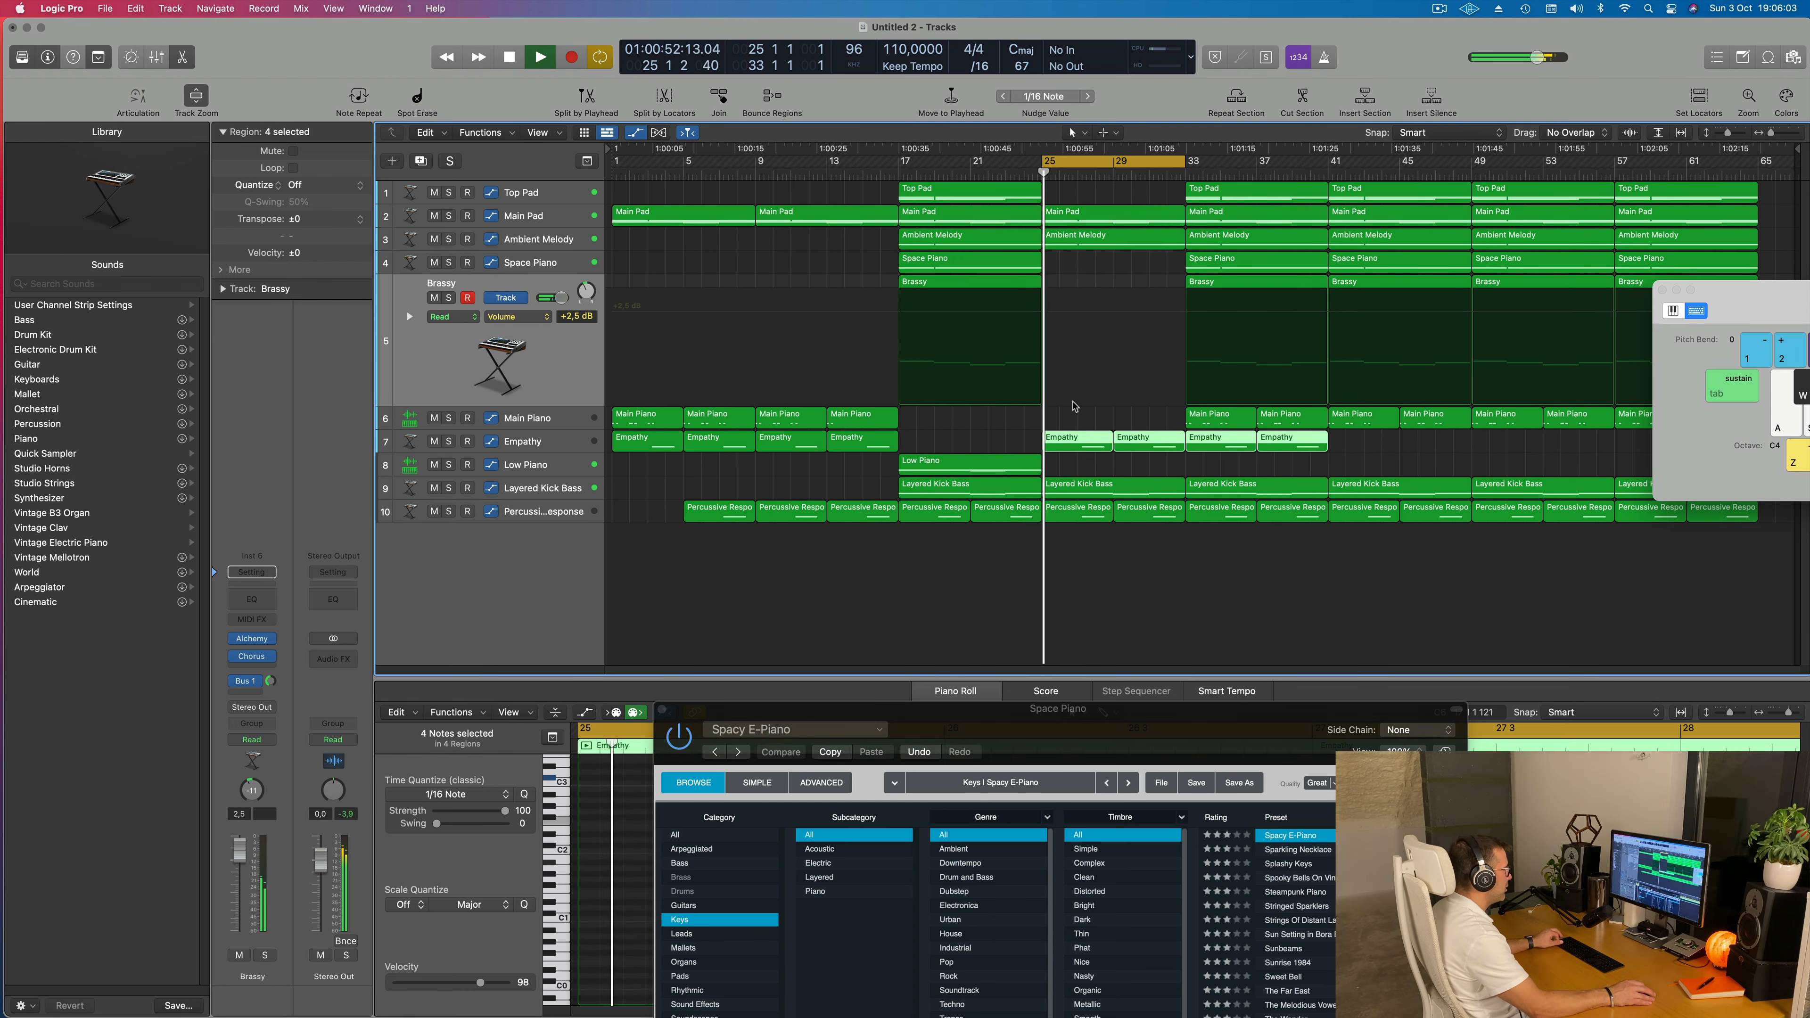
key("super+Right")
key("super+Left")
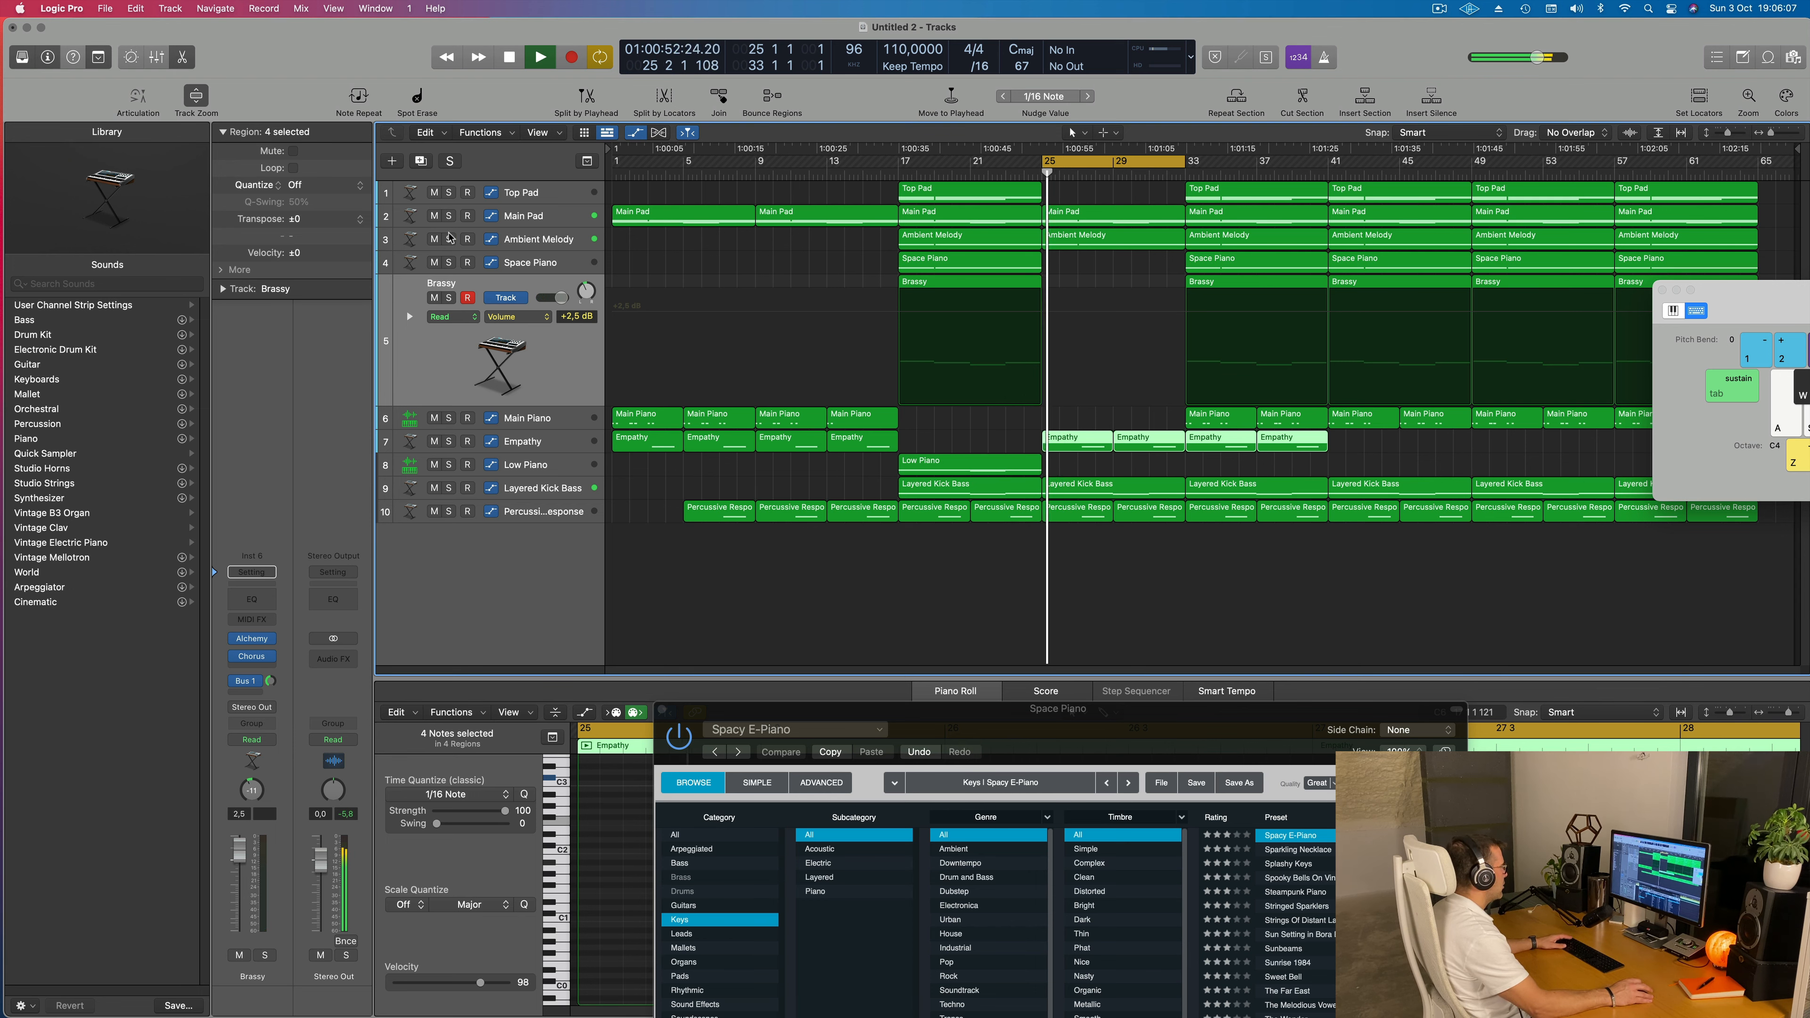
Delete the Ambient Melody region at bar 25 and examine the Main Pad's Cutoff automation during playback
left_click(1104, 242)
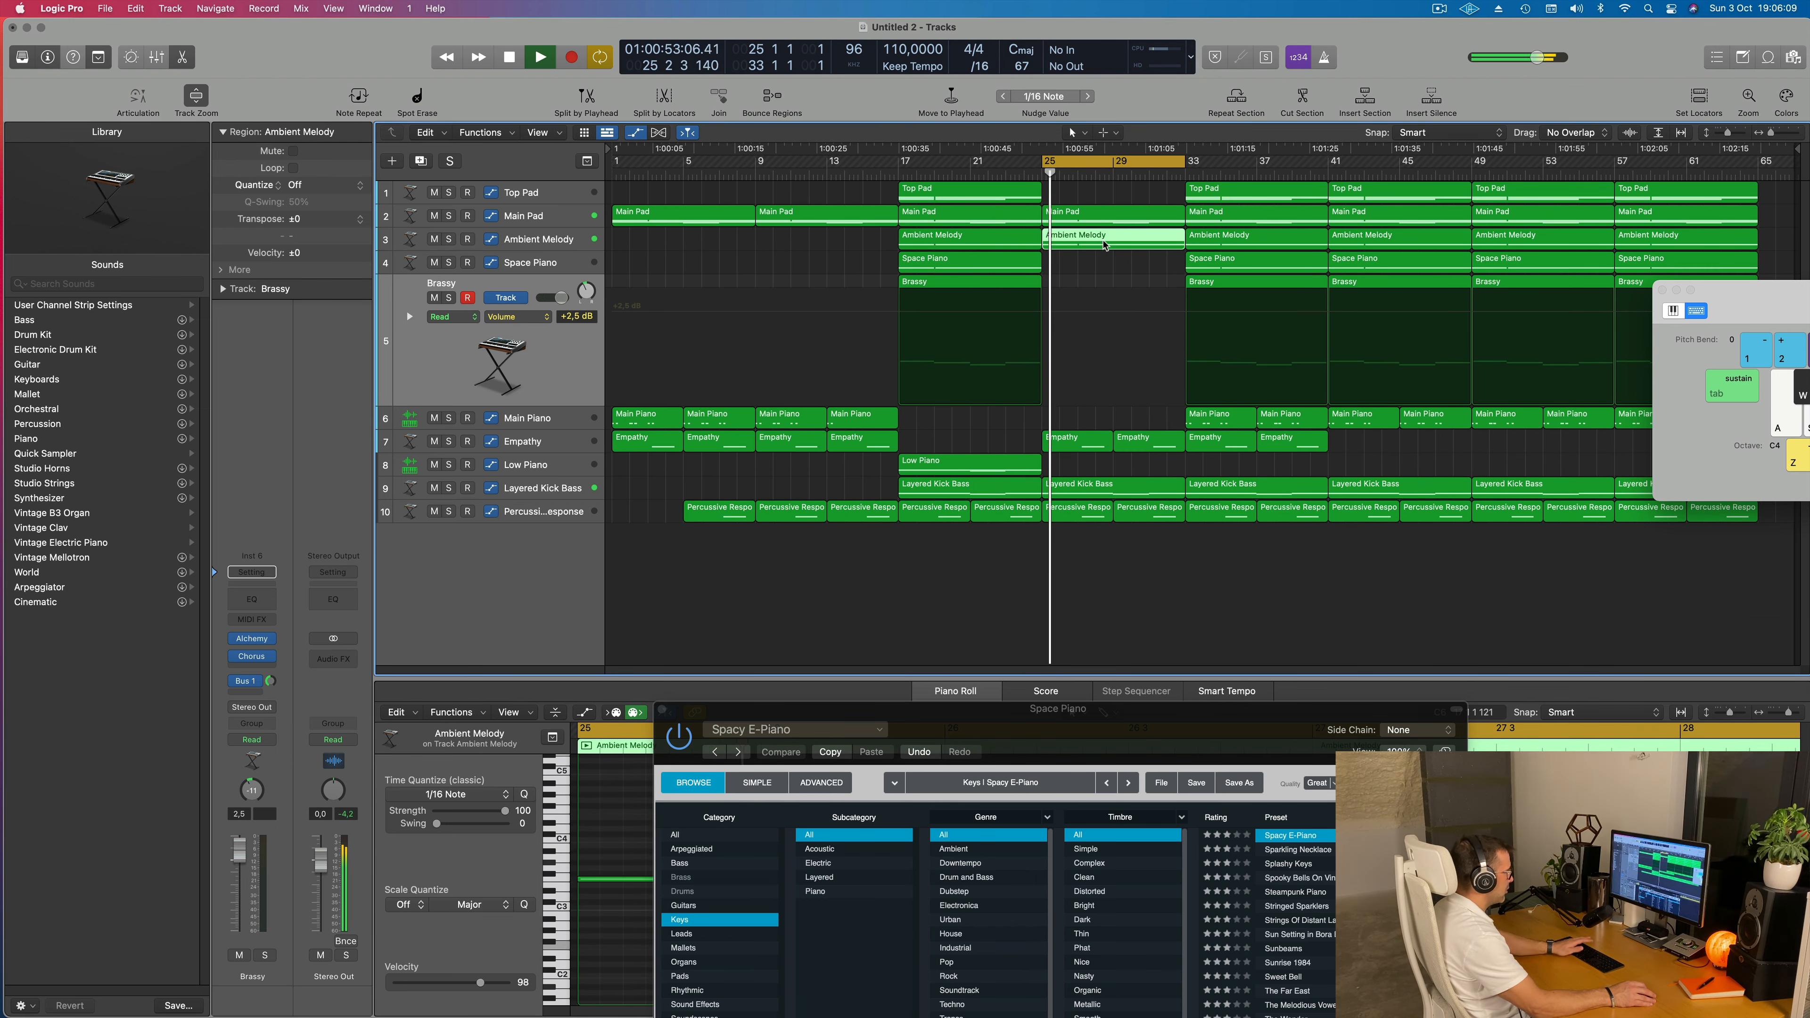
left_click(550, 216)
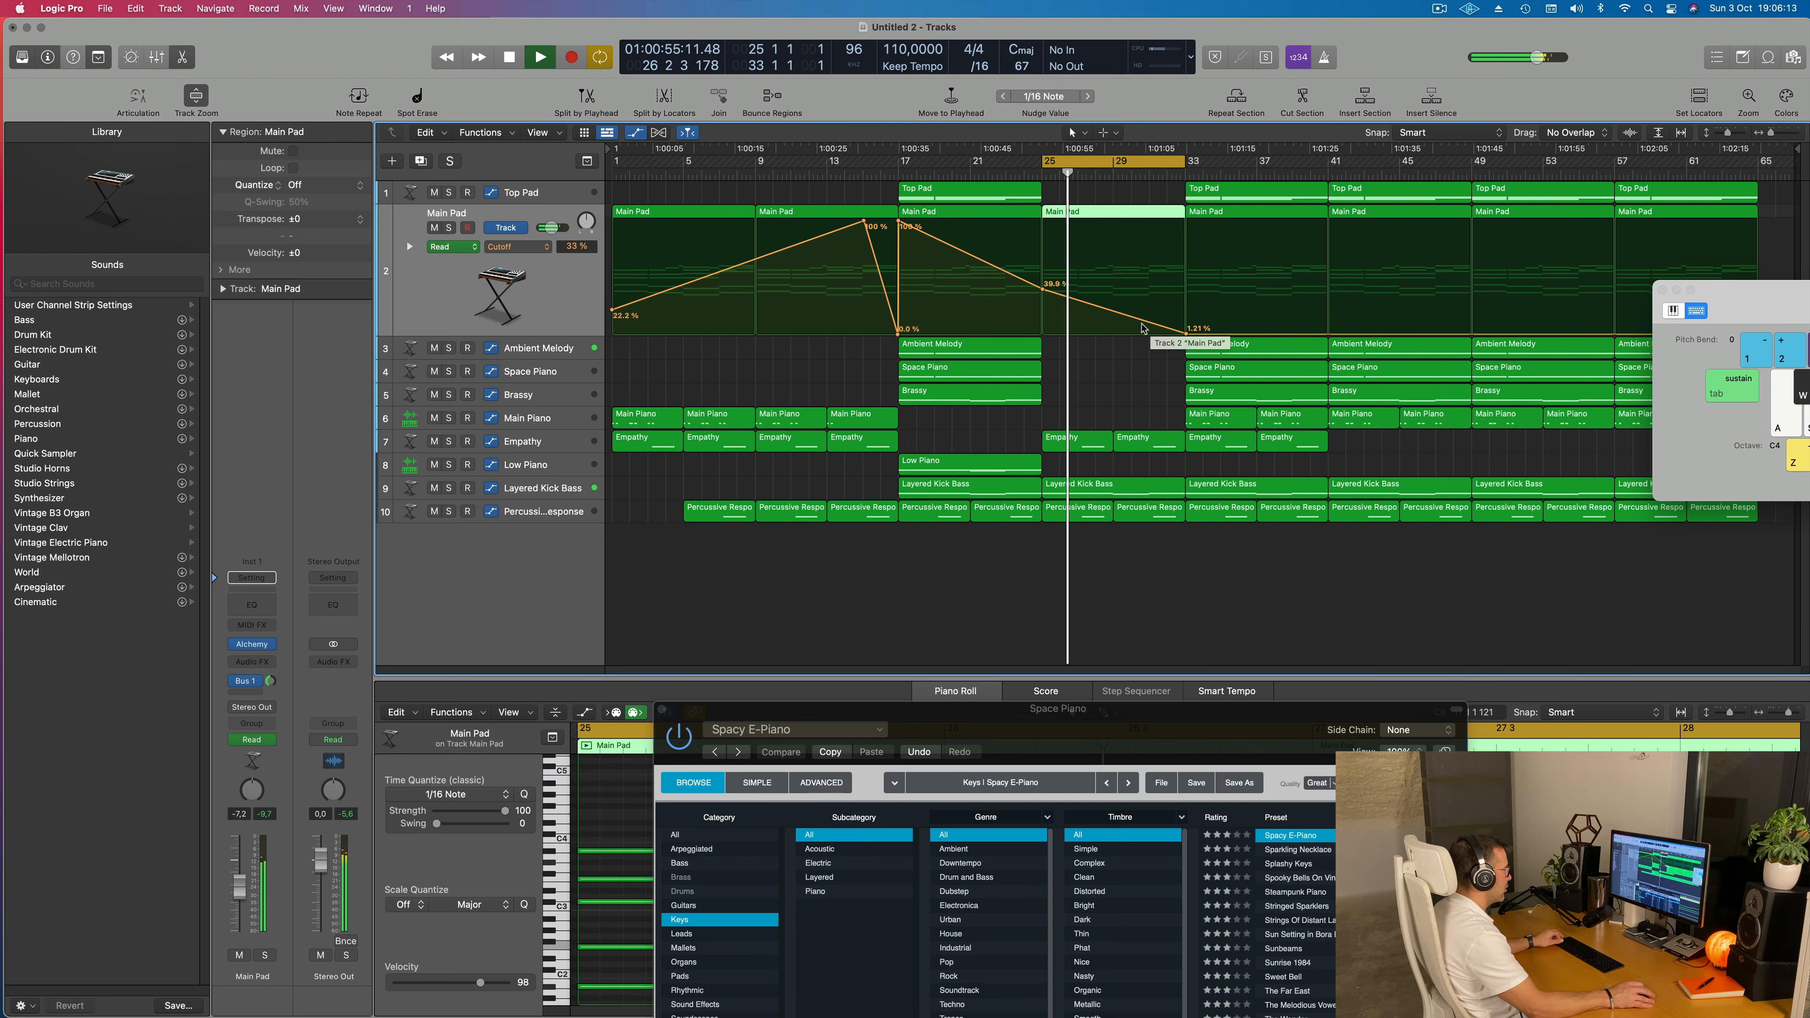
scroll(1118, 393, "up", 2)
scroll(1119, 393, "down", 2)
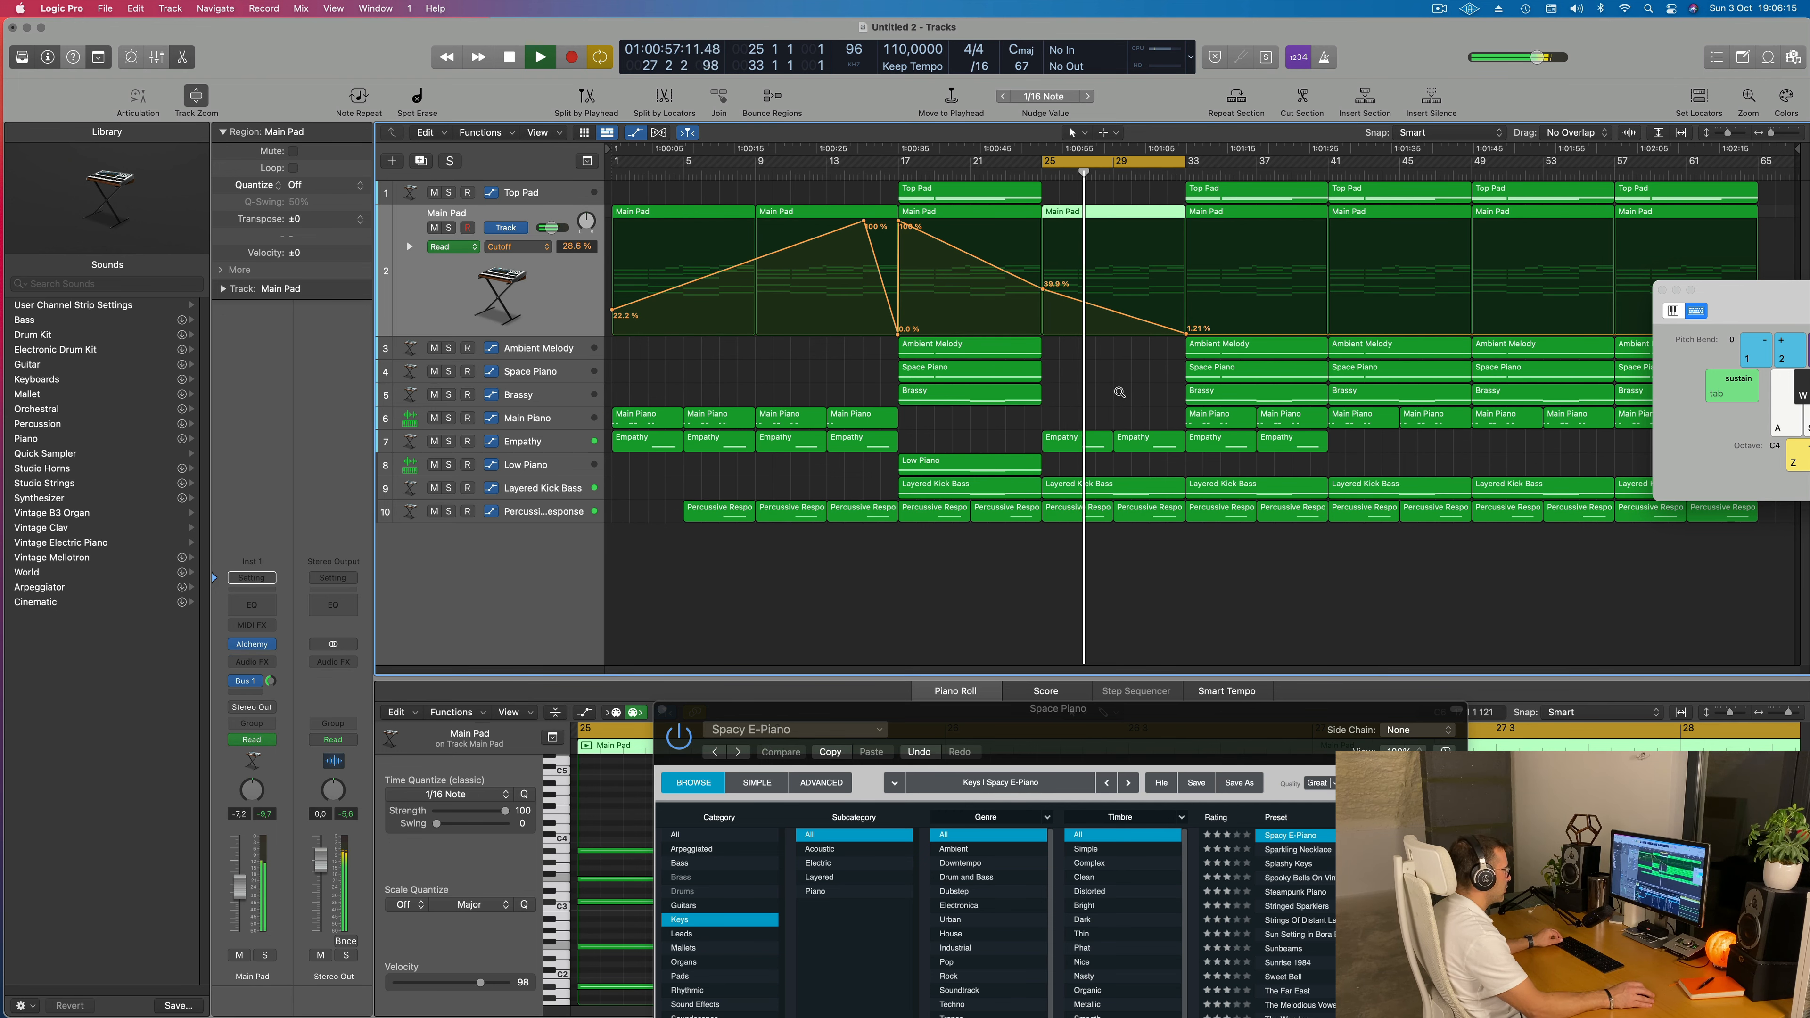
scroll(1133, 374, "up", 3)
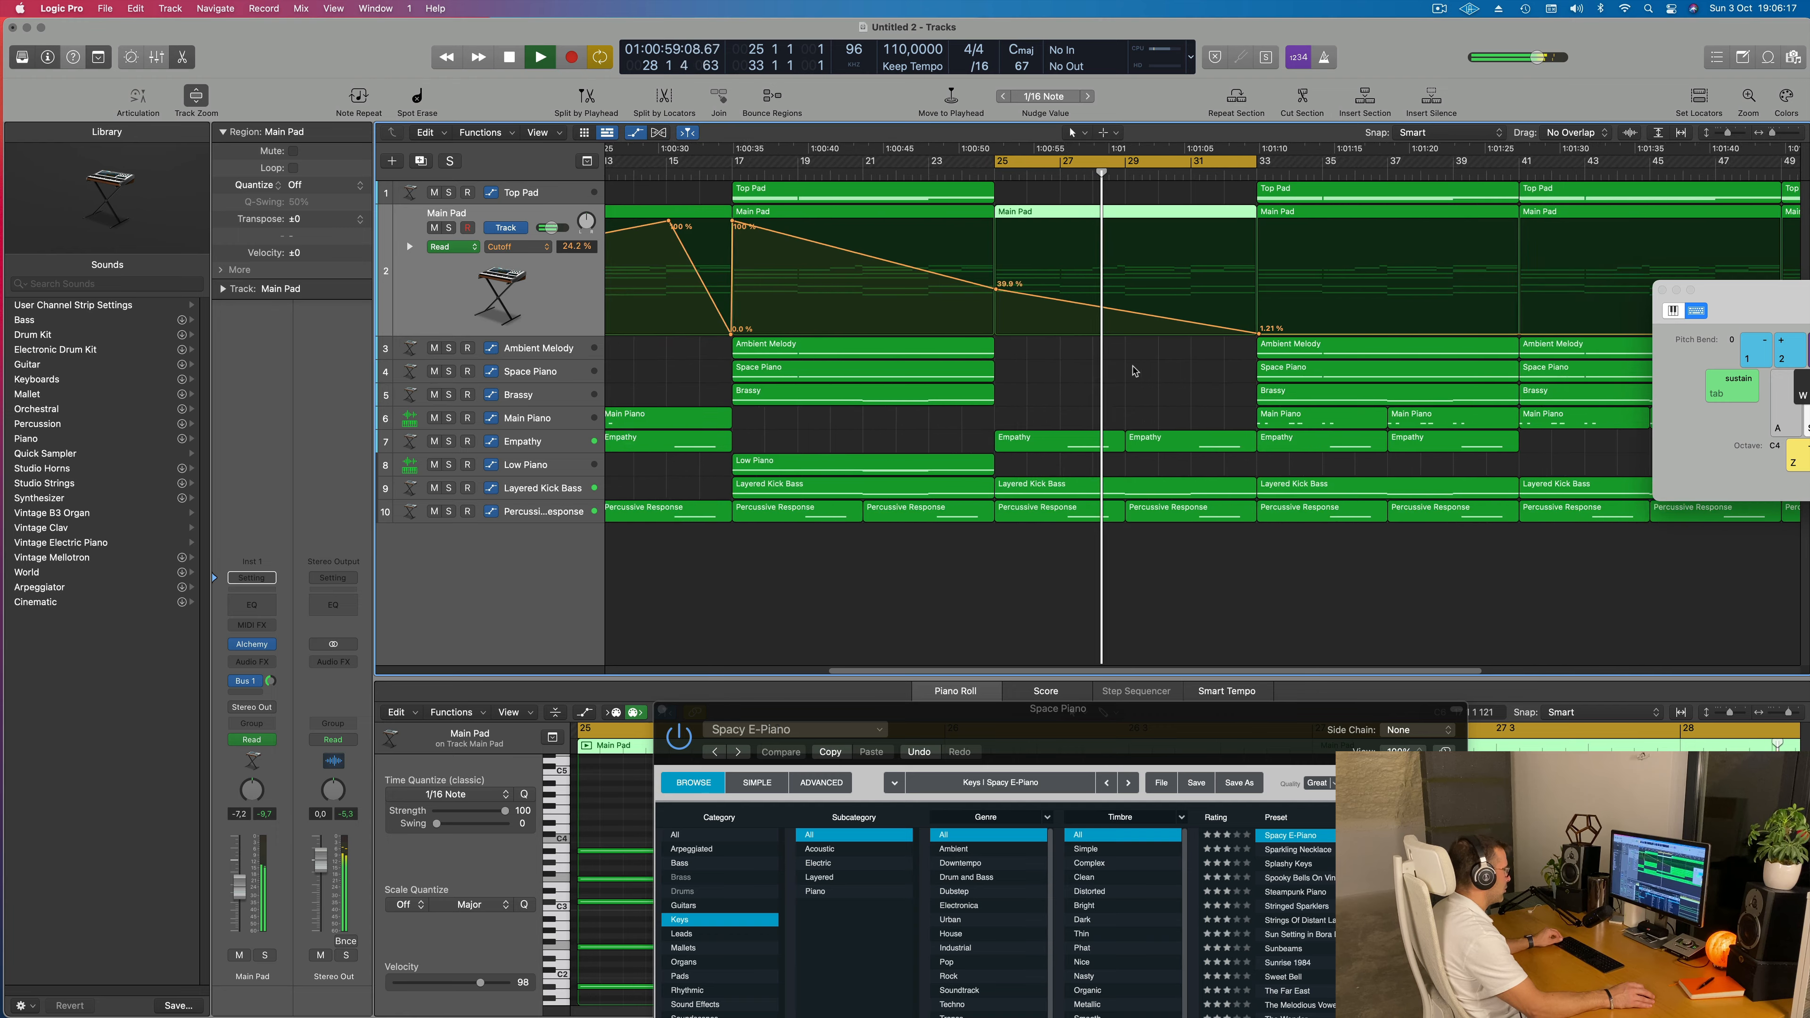
scroll(1133, 374, "down", 3)
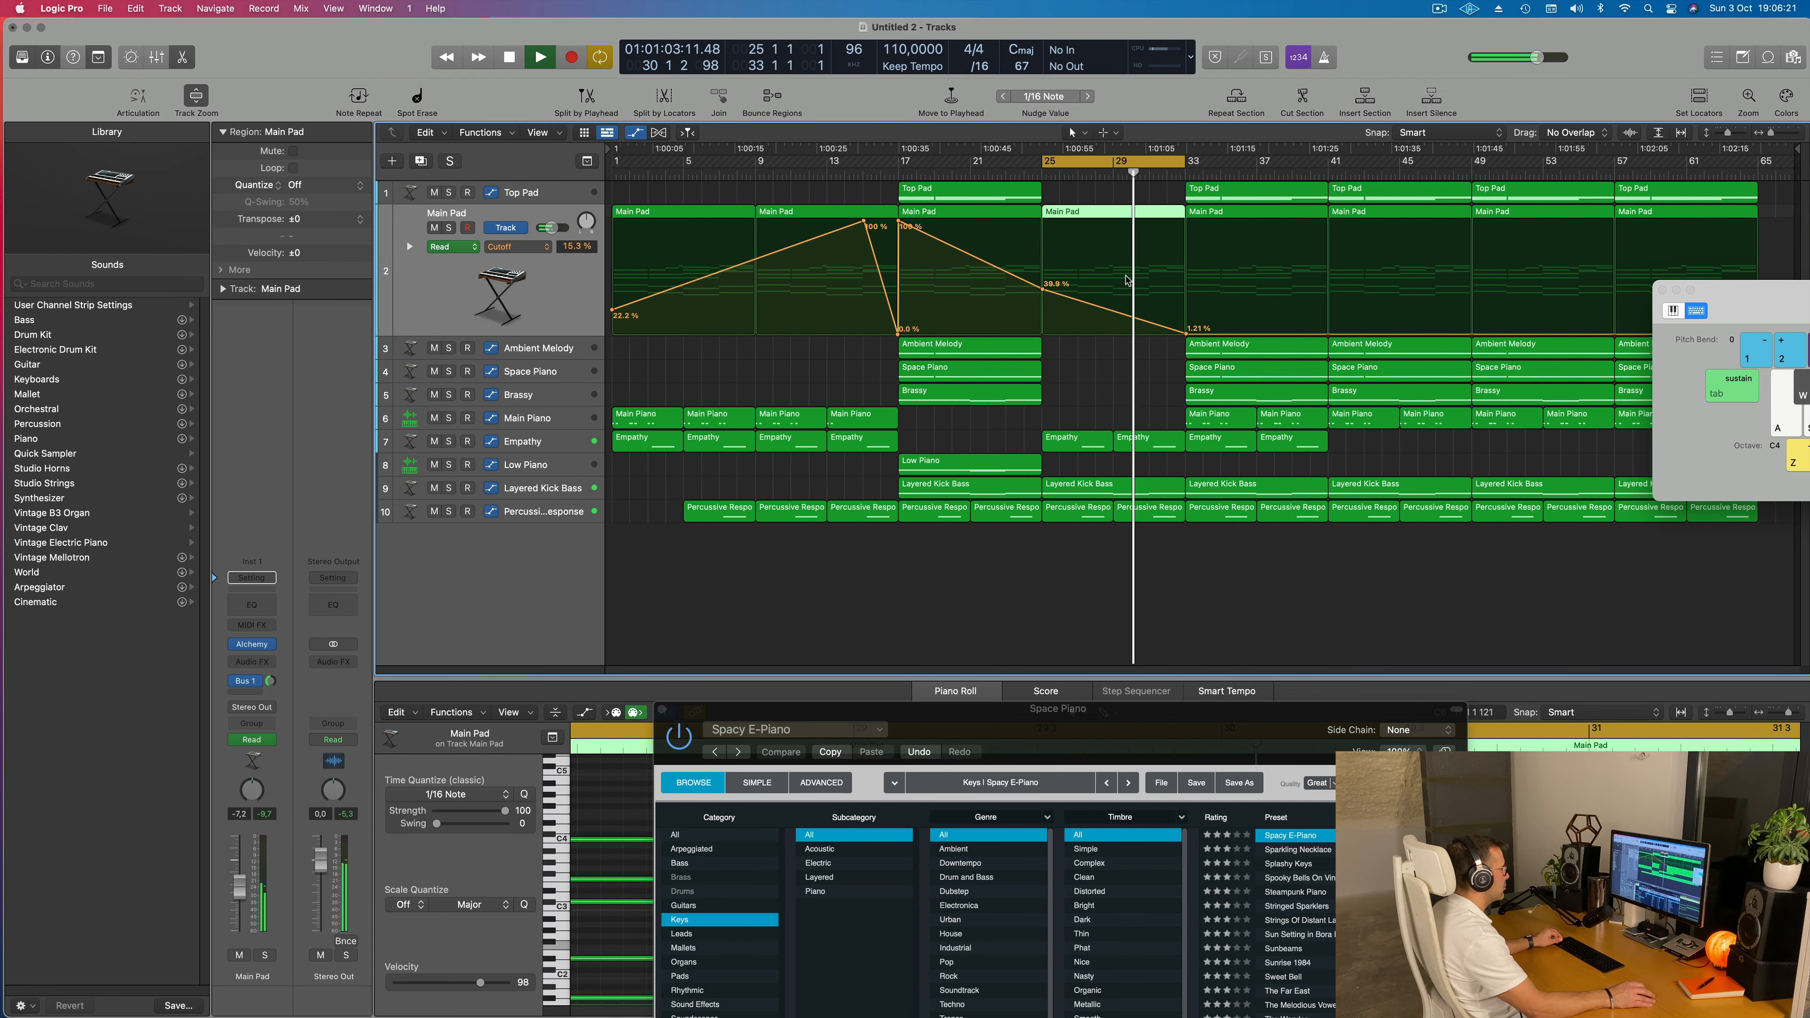
Delete the Top Pad, Ambient Melody, Space Piano and Brassy regions that start at bar 33
left_click(1263, 189)
key("Delete")
left_click(1266, 345)
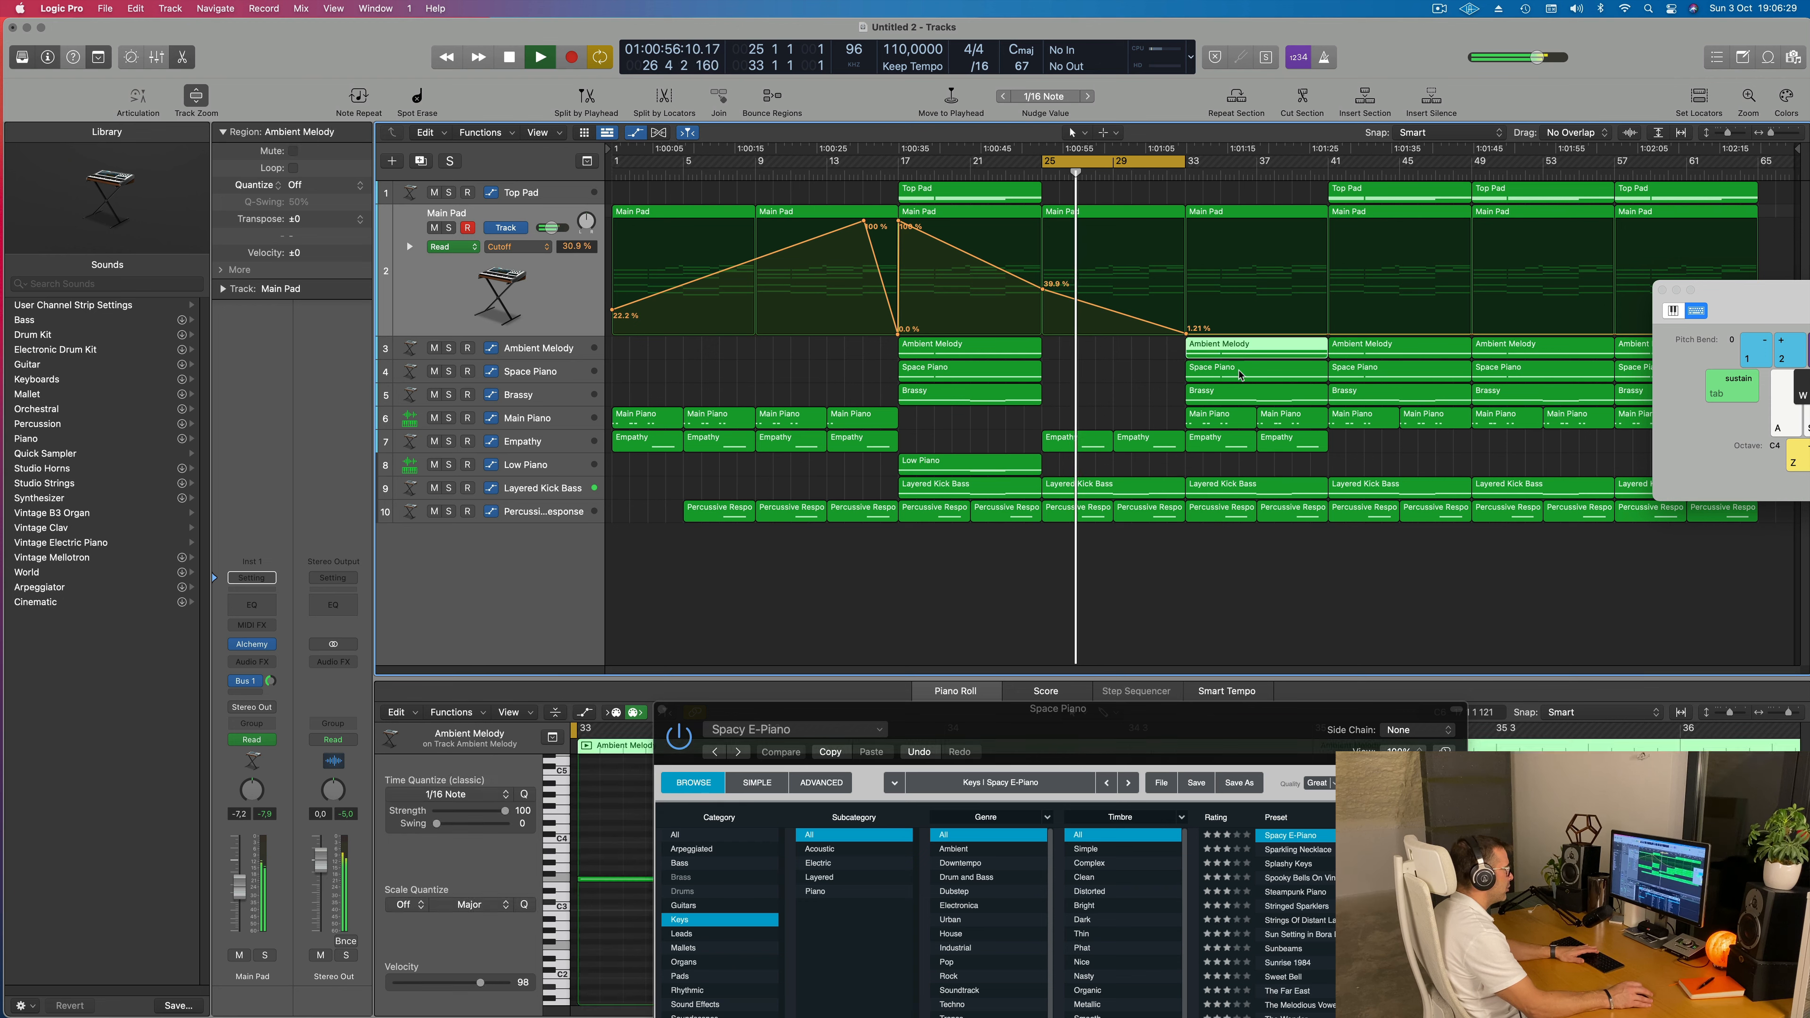
key("Delete")
left_click(1269, 368)
key("Delete")
left_click(1269, 389)
key("Delete")
Remove a note from the Main Piano region at bar 33 and copy the edited region to bar 37
left_click(1220, 418)
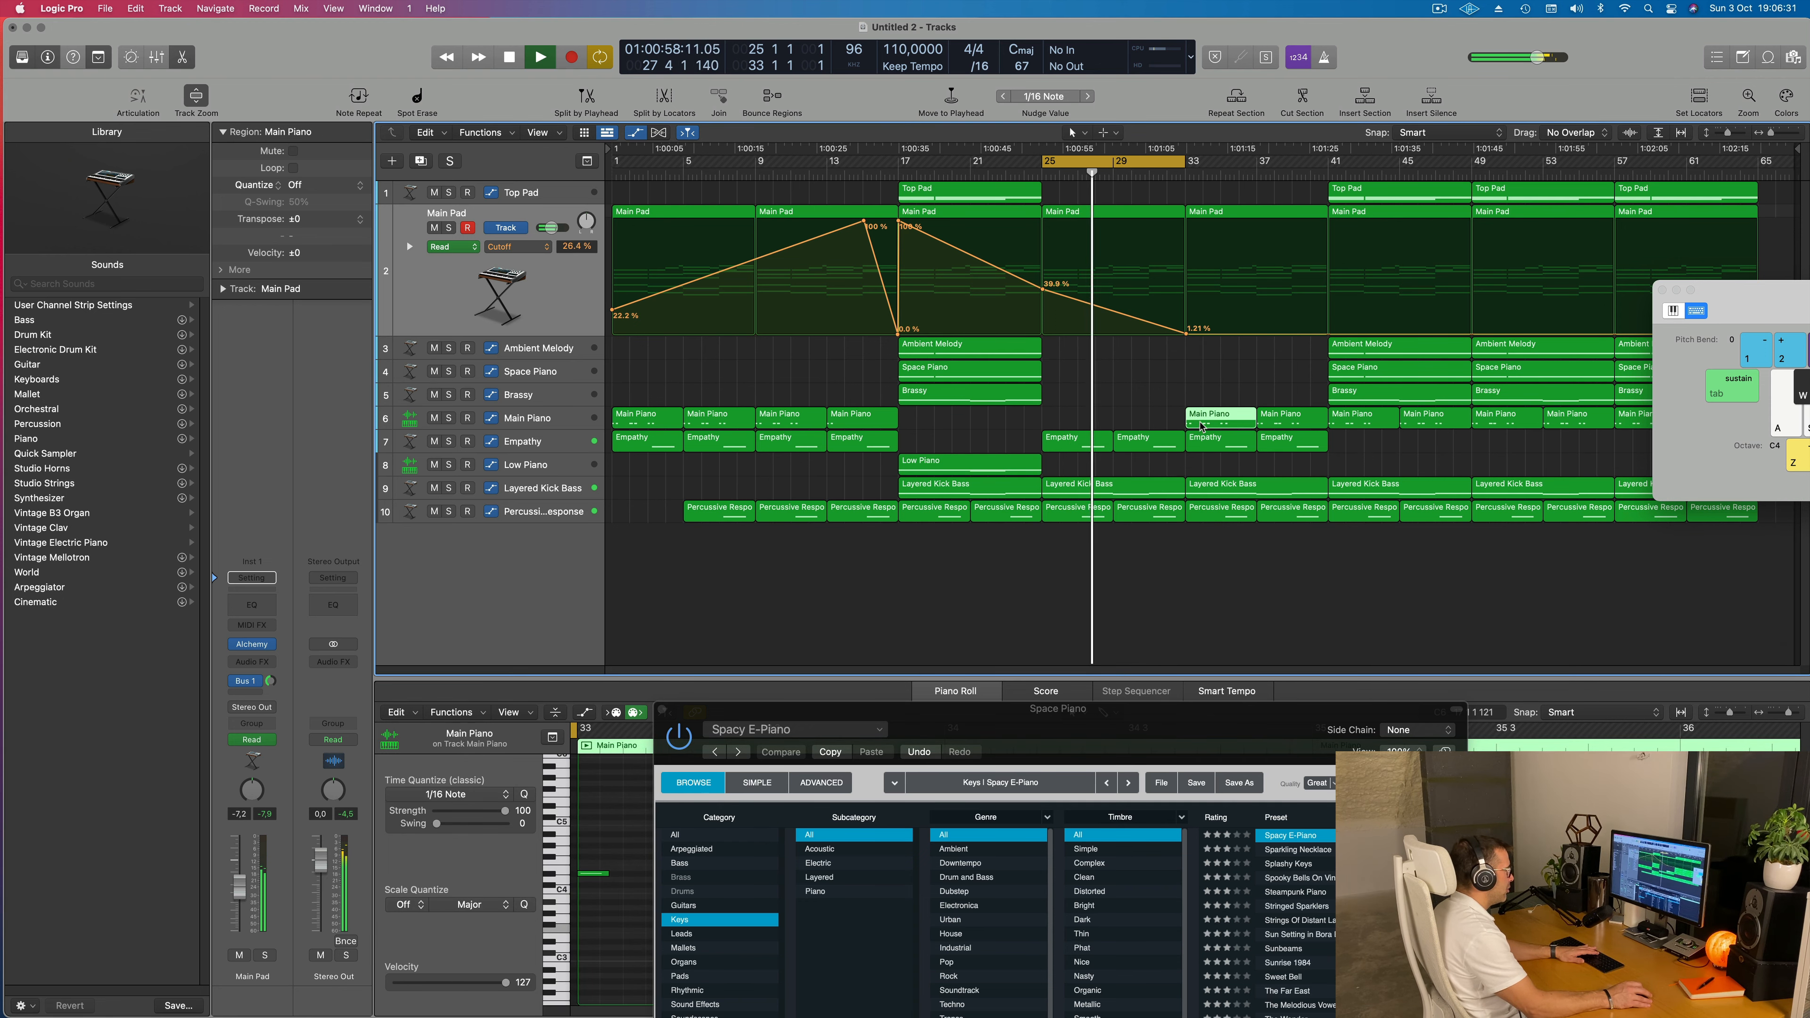
left_click_drag(962, 709, 1555, 752)
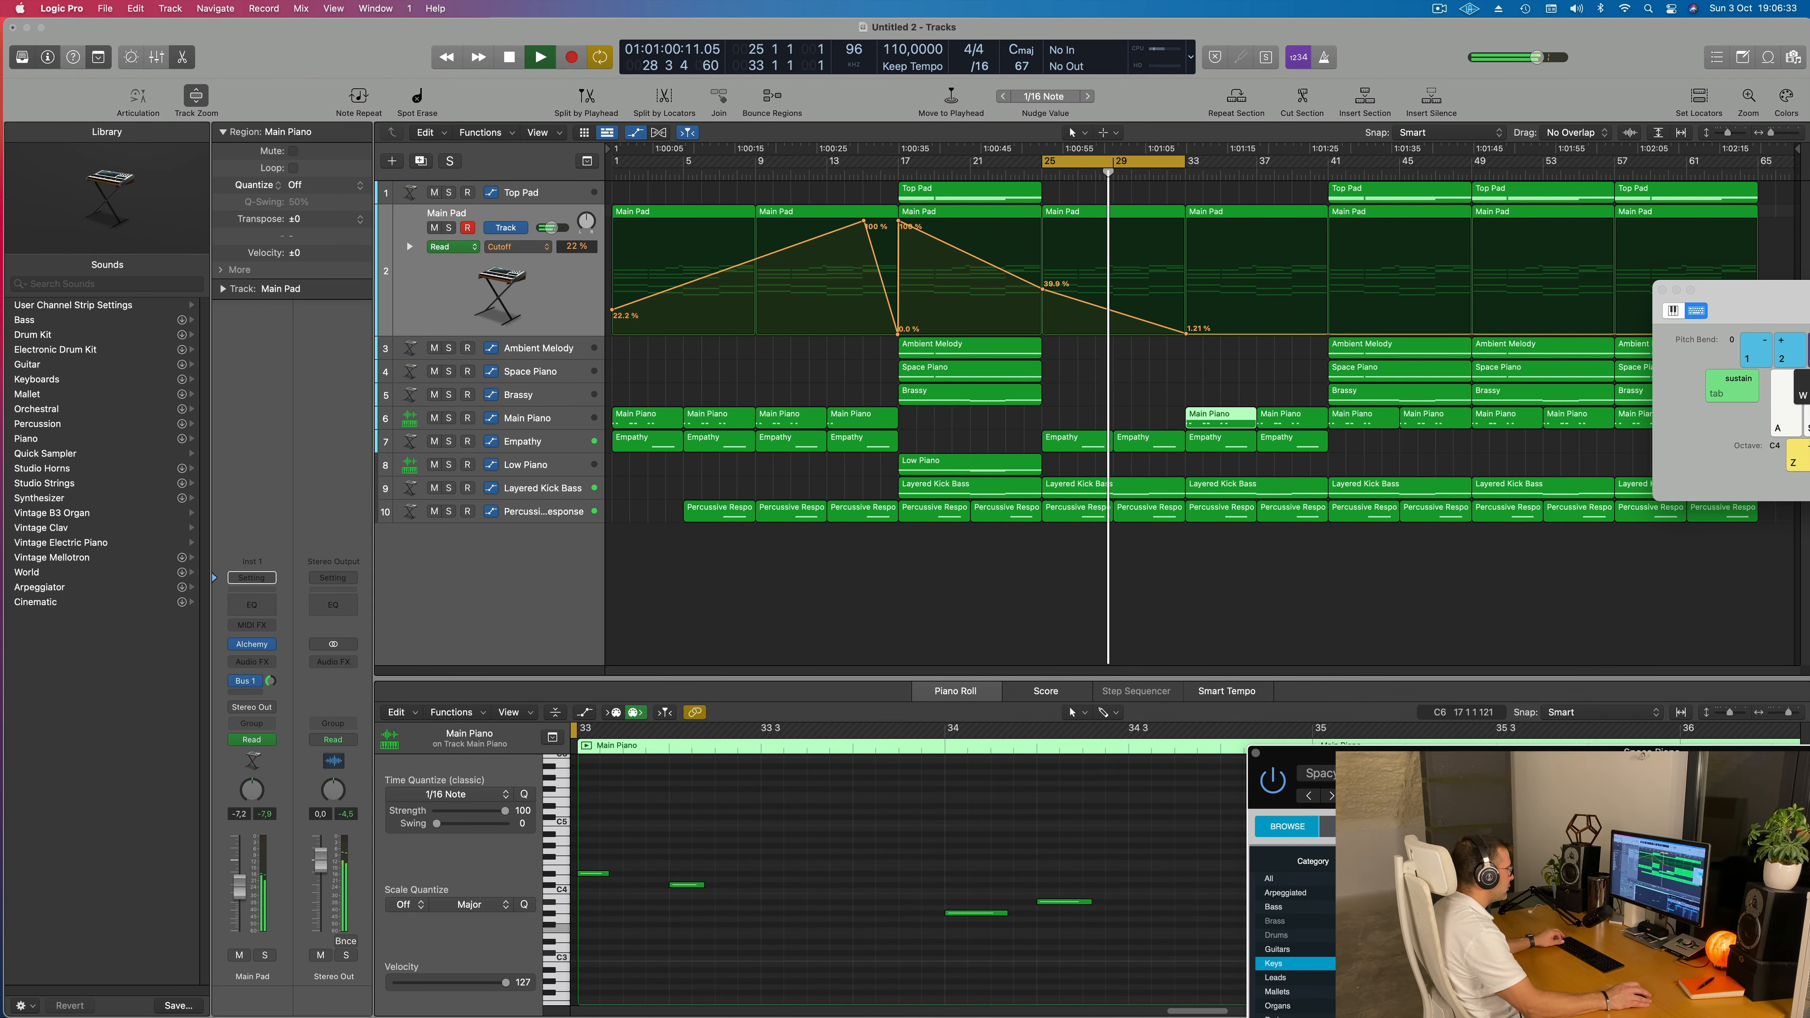
scroll(937, 845, "left", 5)
scroll(685, 839, "left", 1)
left_click(625, 885)
key("Delete")
left_click_drag(1220, 417, 1292, 418, "alt")
Extend the cycle range to bar 41 and raise the Main Pad's Cutoff automation there to just under 50 %
left_click_drag(1184, 161, 1328, 161)
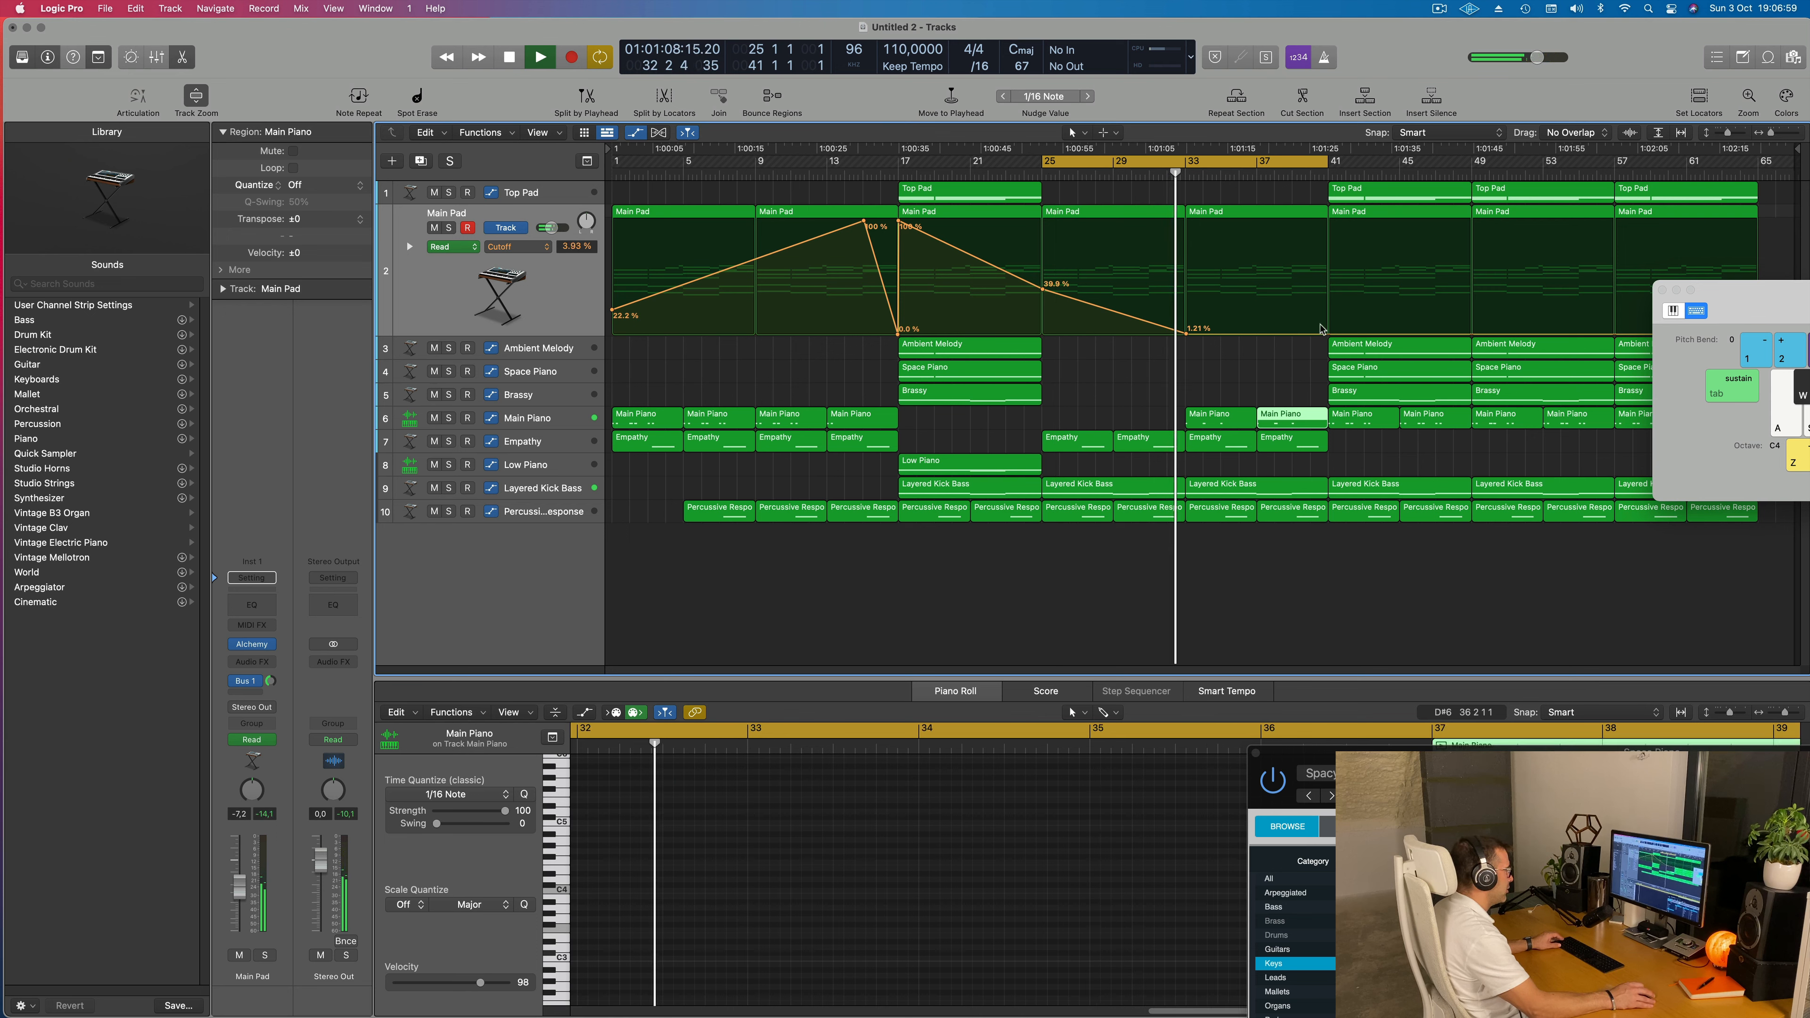
left_click_drag(1328, 333, 1328, 288)
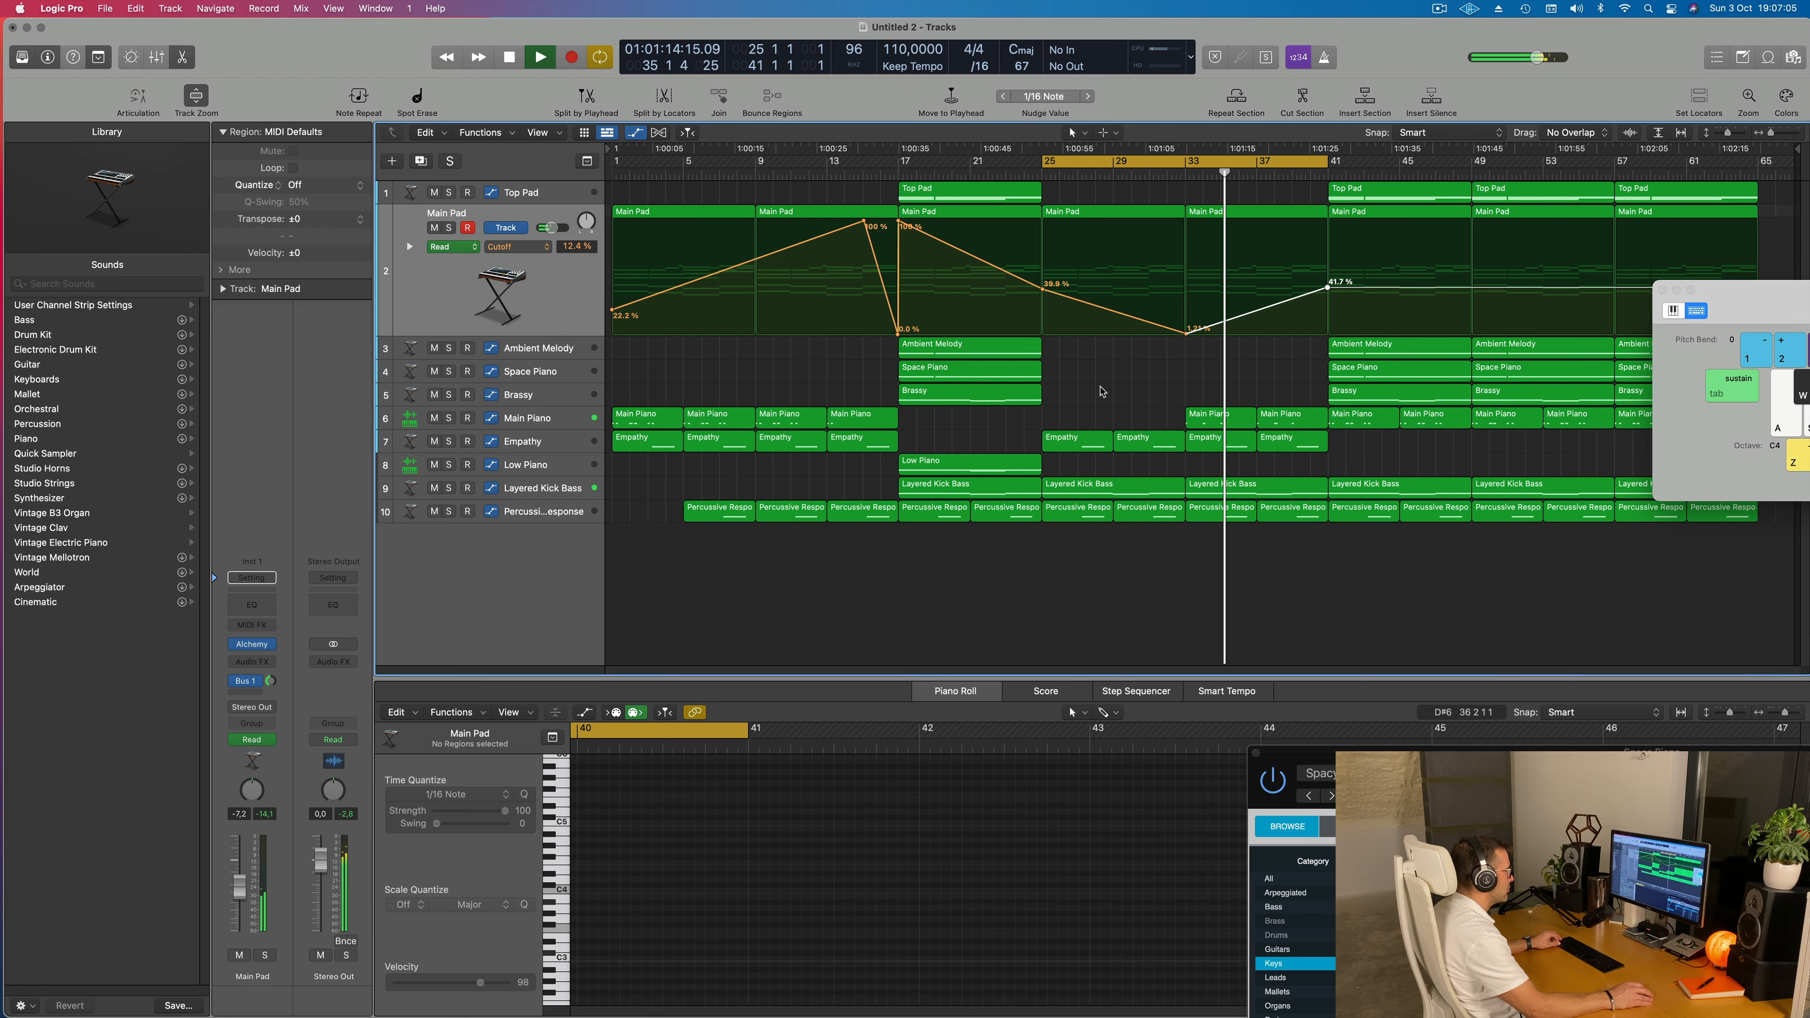
key("cmd+Right")
key("super+Left")
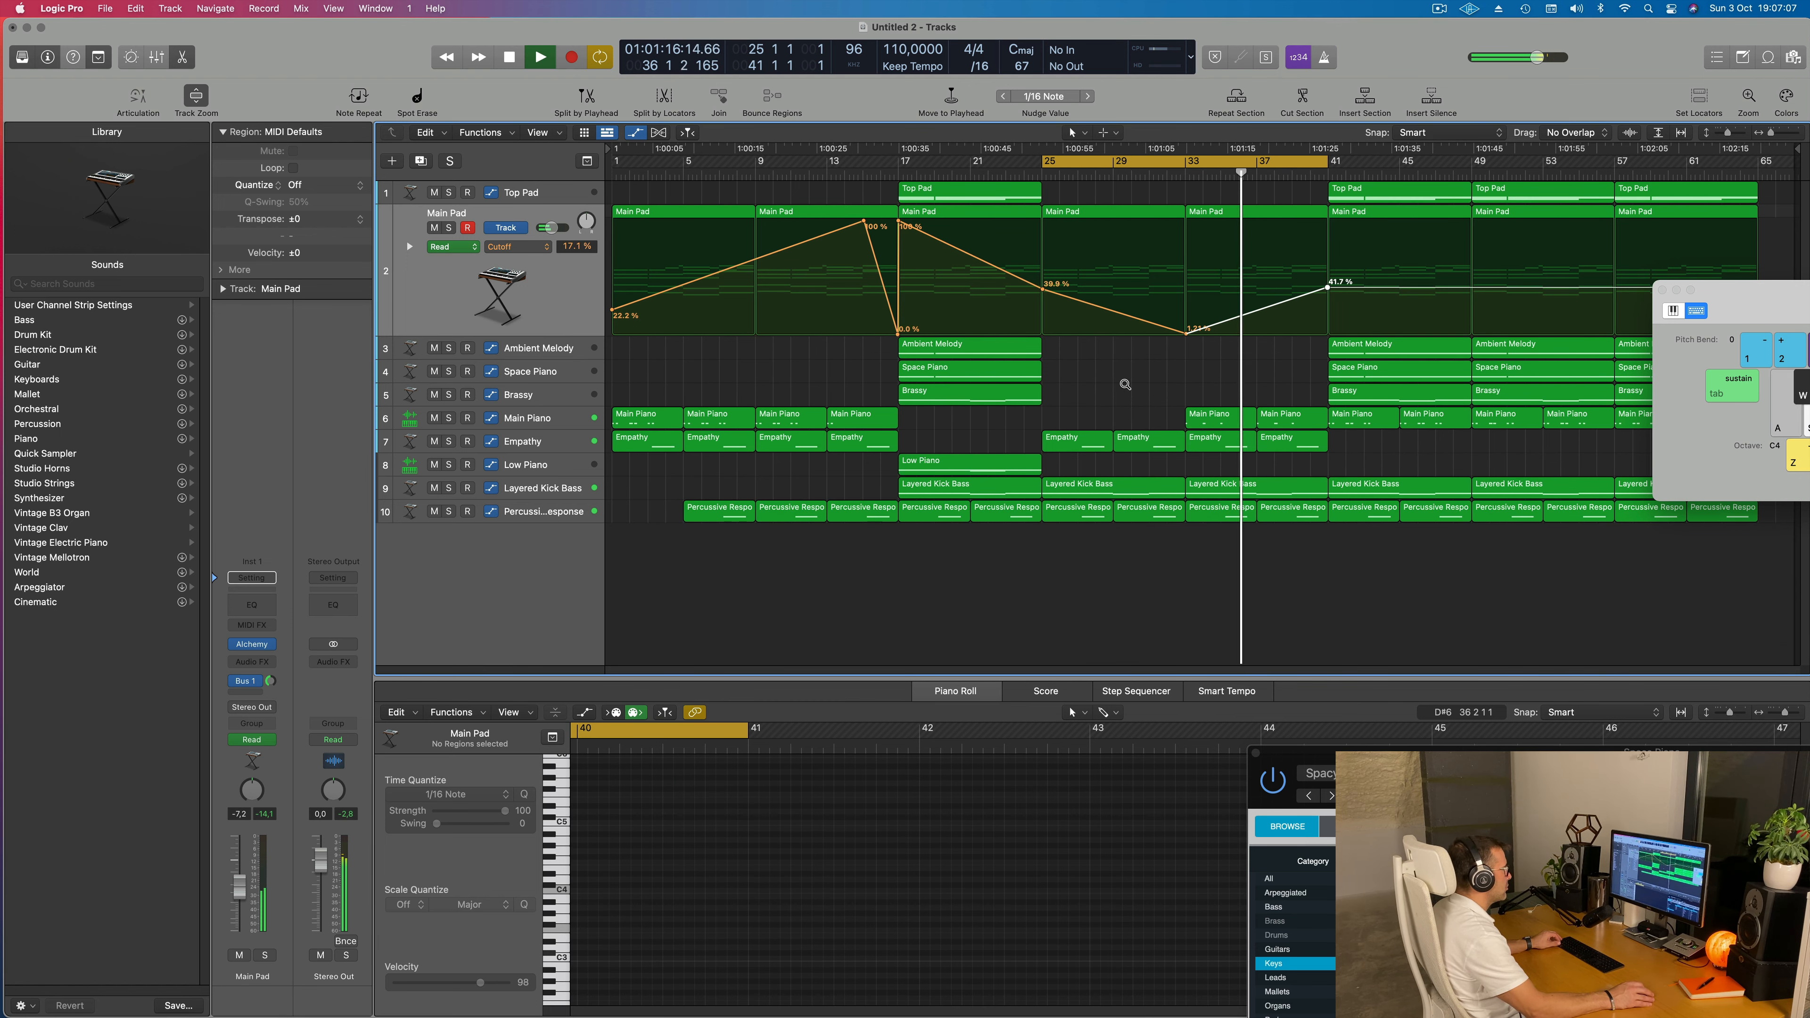
left_click_drag(1328, 288, 1327, 280)
Extend the cycle range to bar 49 and delete the Top Pad, Space Piano, Ambient Melody and Brassy regions at bar 41
left_click_drag(1326, 161, 1472, 161)
left_click(1381, 191)
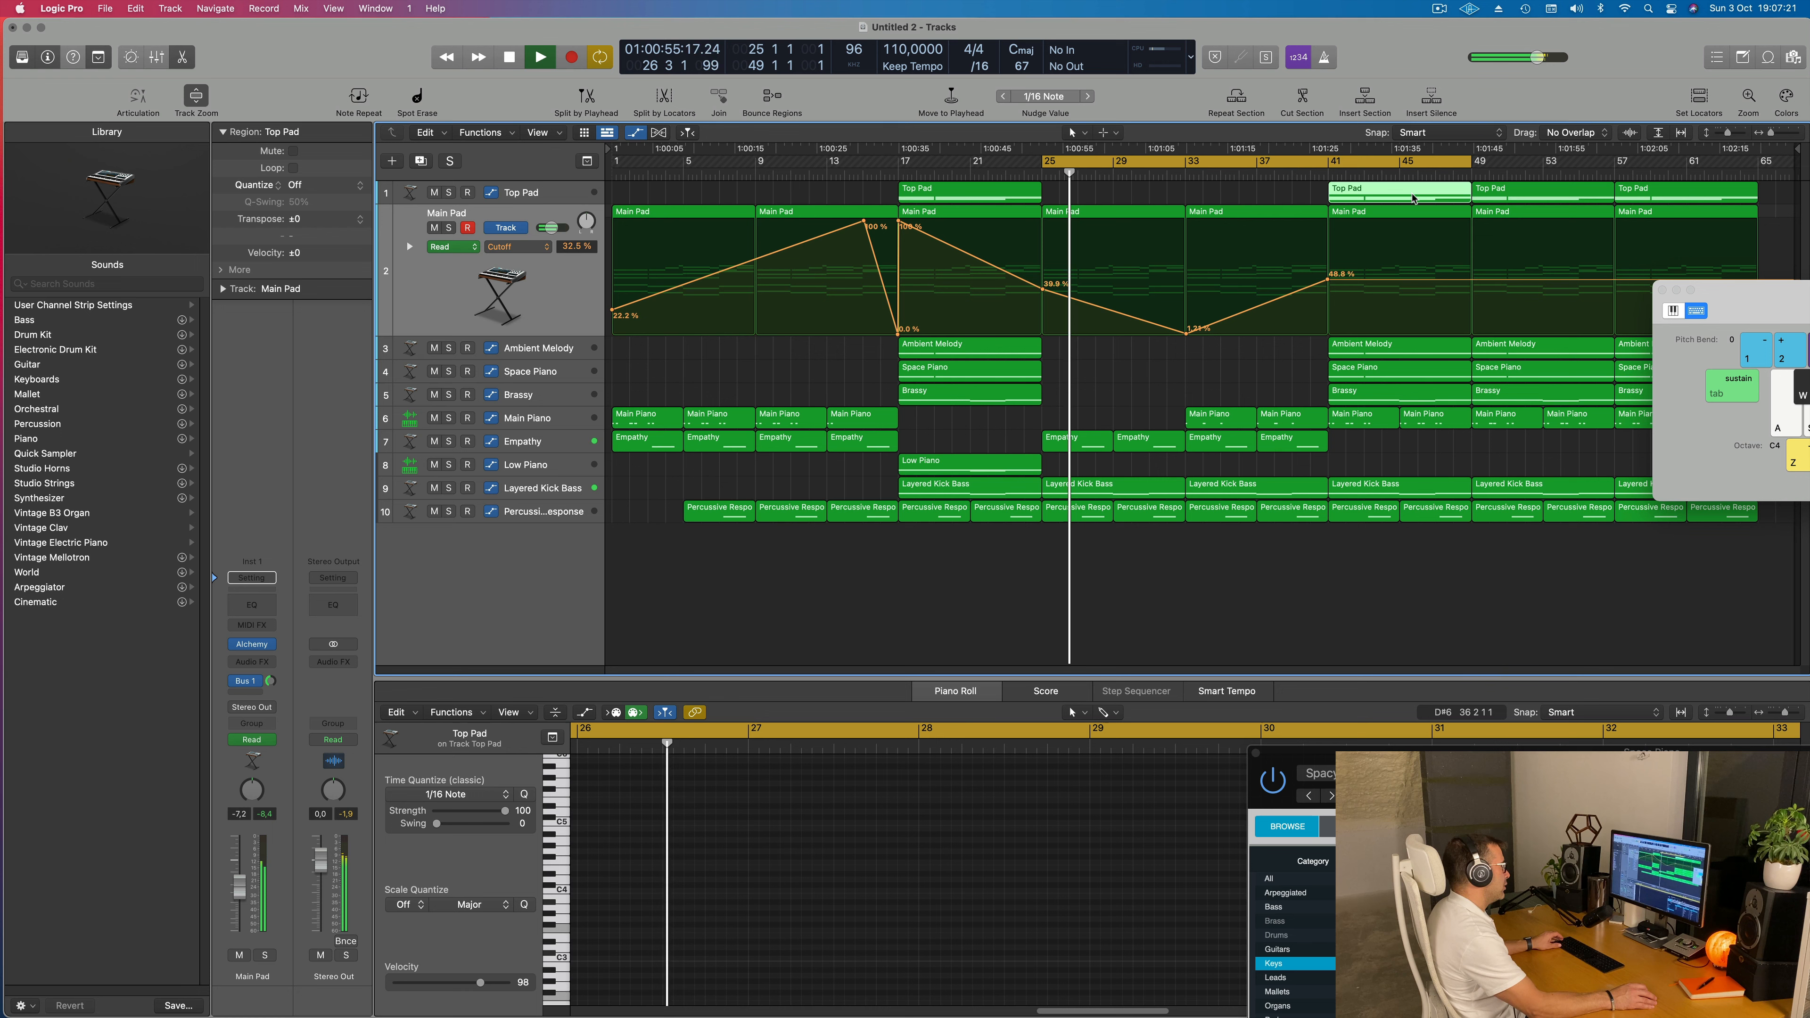
key("Delete")
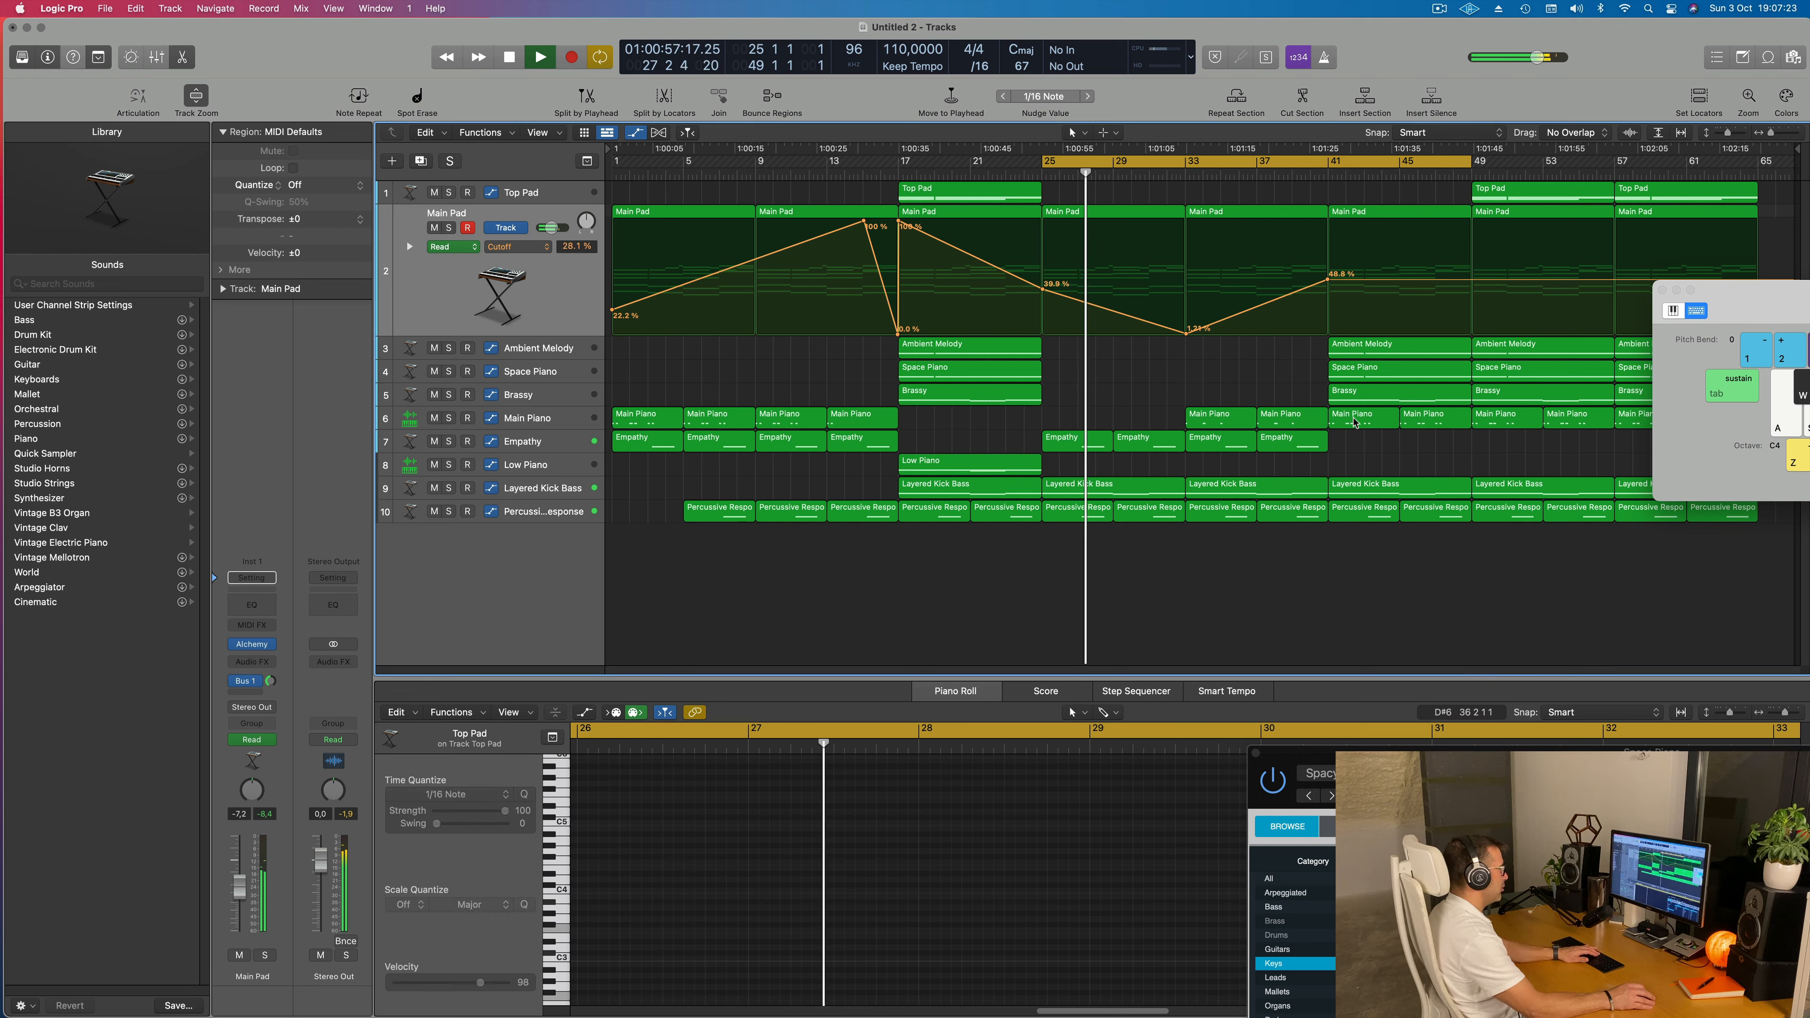
left_click(1390, 371)
key("Delete")
left_click(1390, 347)
key("Delete")
left_click(1391, 395)
key("Delete")
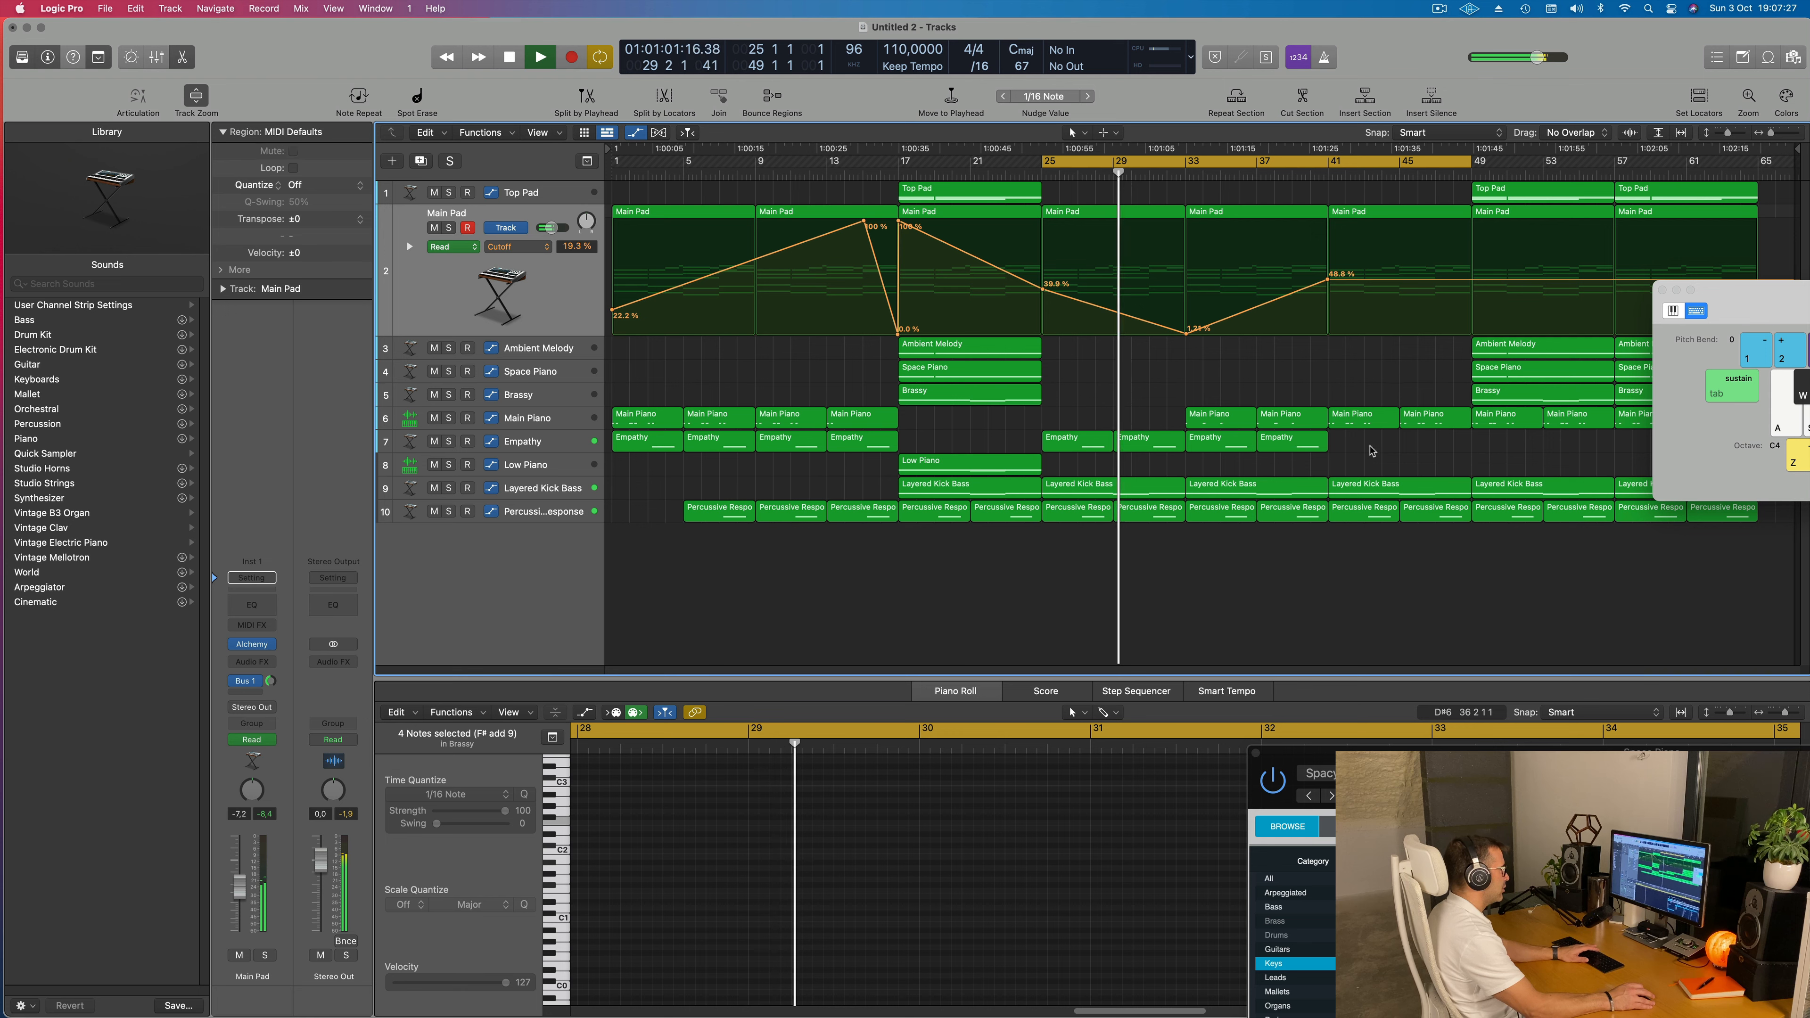
Copy the two Empathy regions at bars 33 and 37 so the copies start at bar 41
left_click(1304, 449)
left_click(1247, 448, "shift")
left_click_drag(1247, 448, 1390, 448)
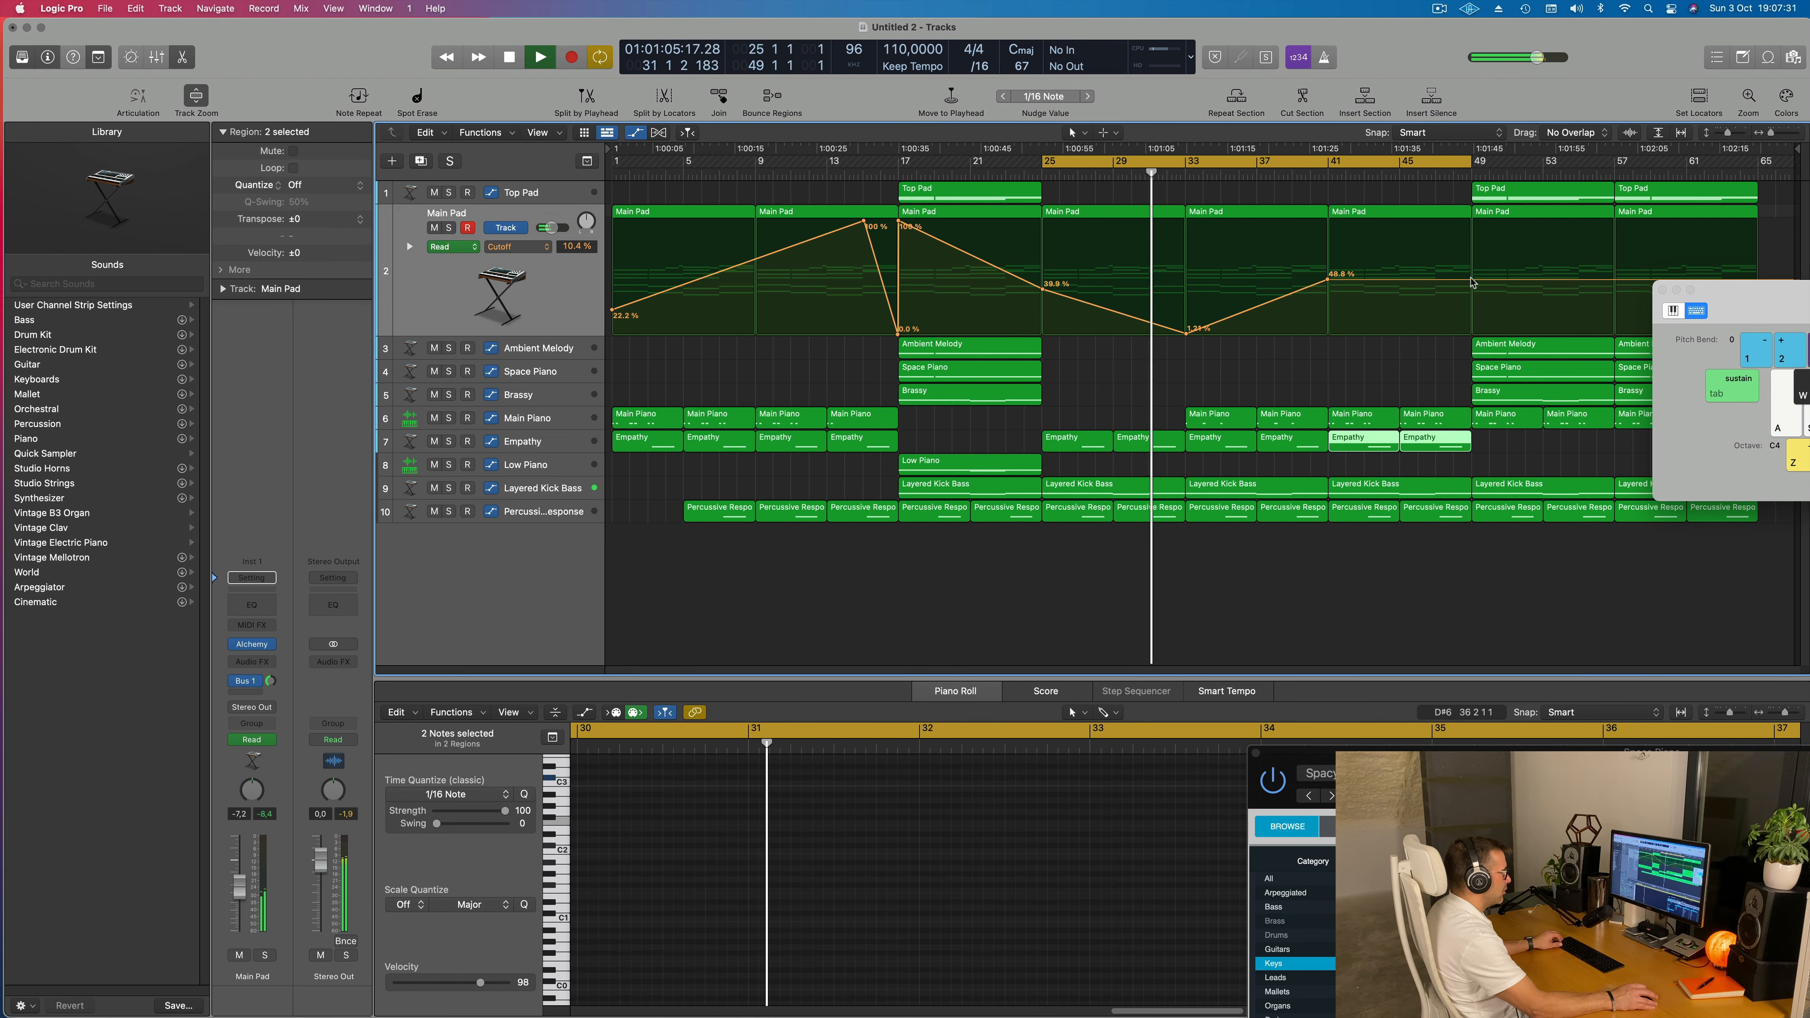
Raise the Main Pad's Cutoff to 97.6 % at bar 49 and delete the Layered Kick Bass and Percussive Response regions from bars 41 to 49
left_click_drag(1471, 278, 1471, 224)
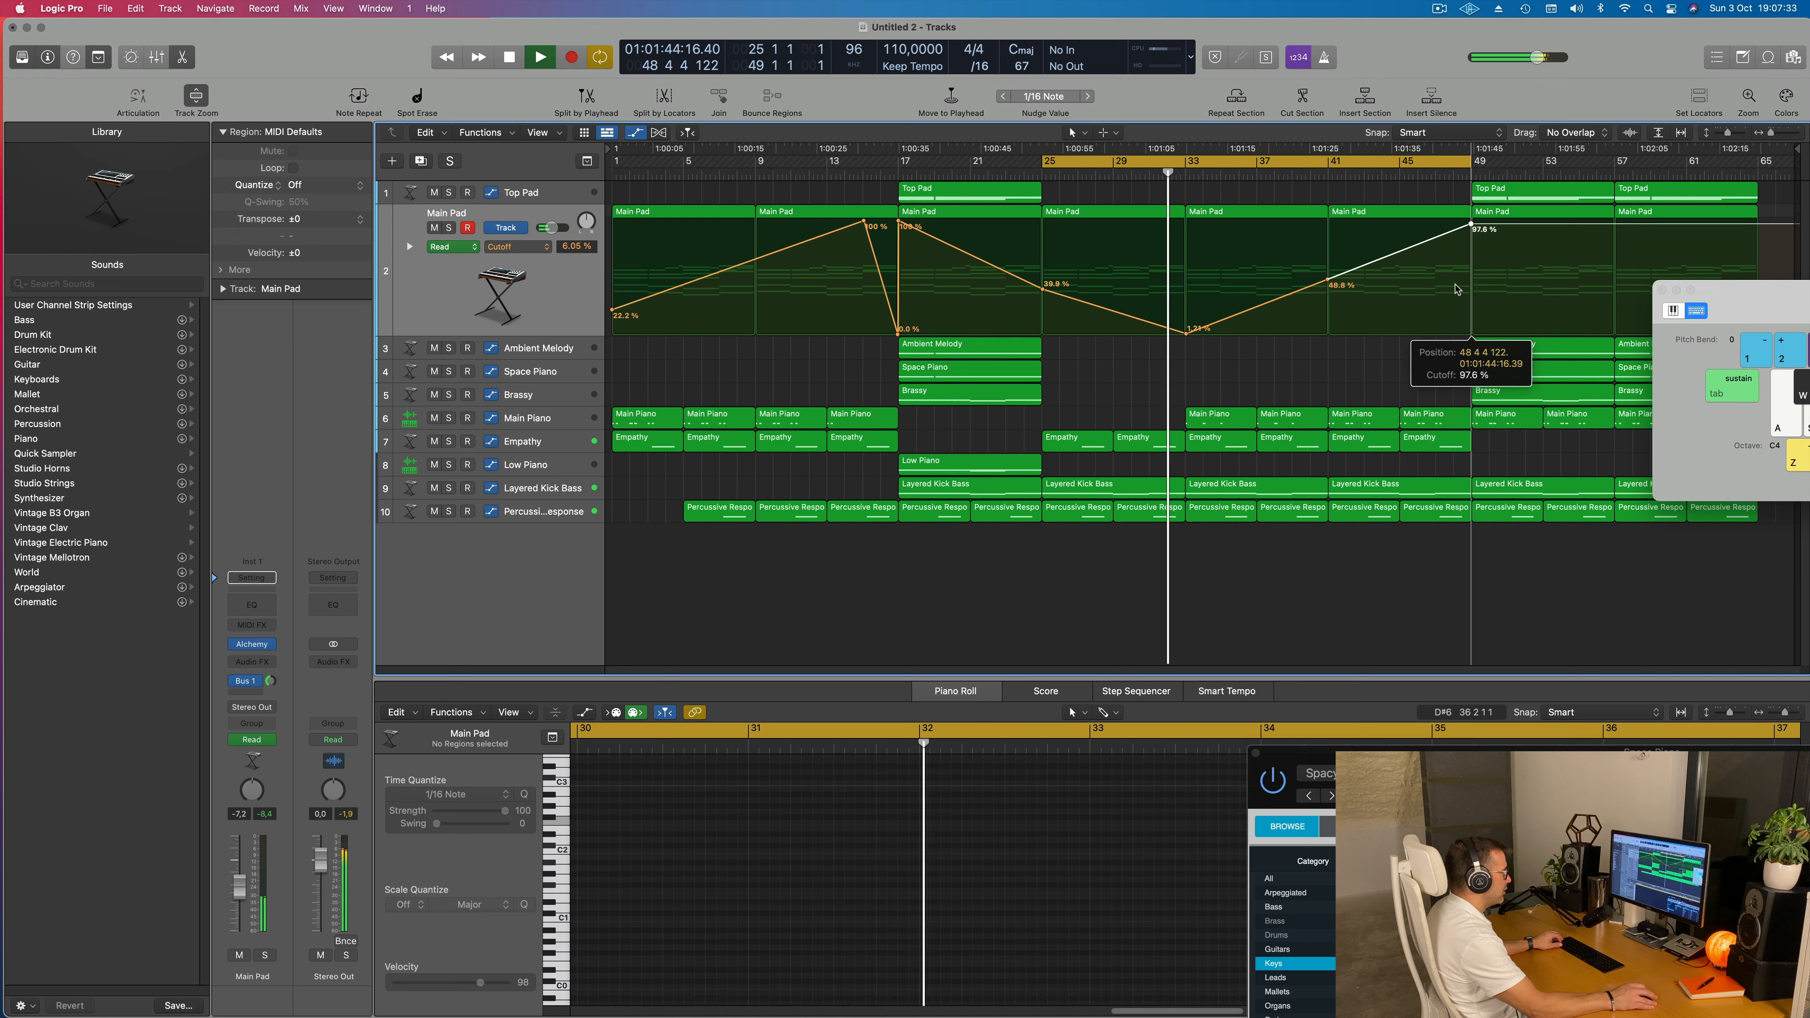
left_click_drag(1354, 471, 1427, 518)
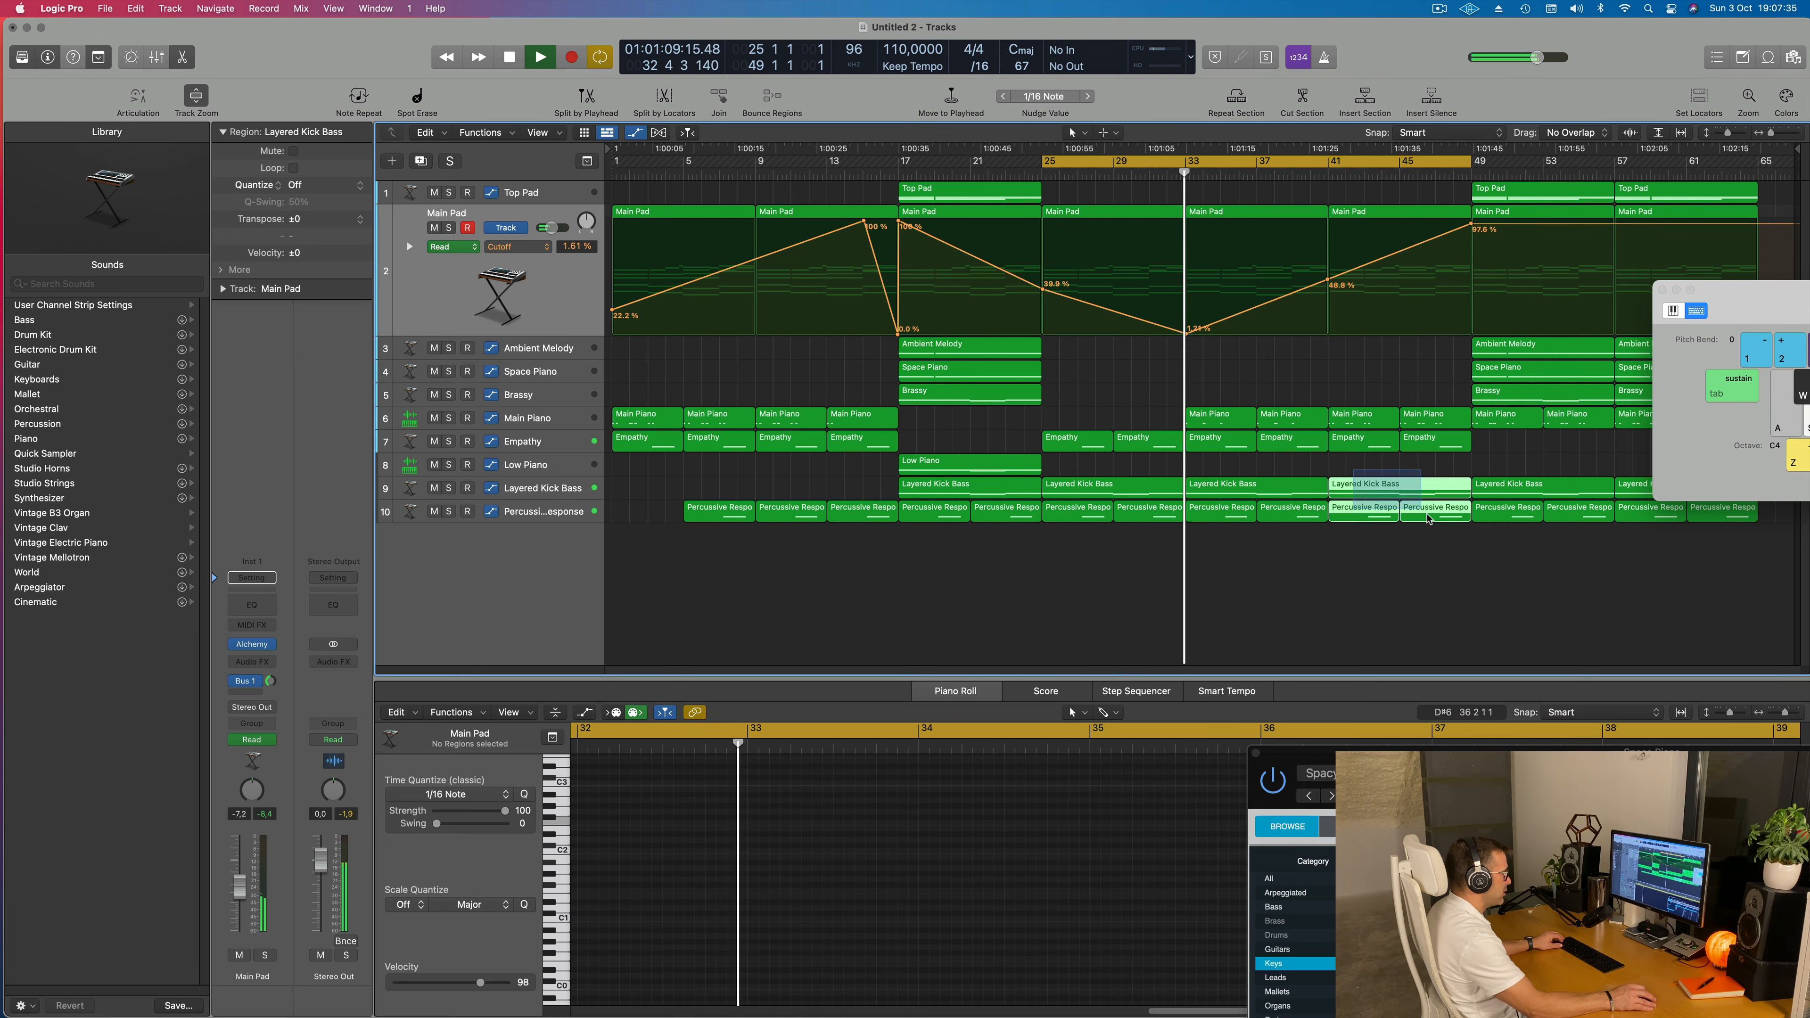
key("Delete")
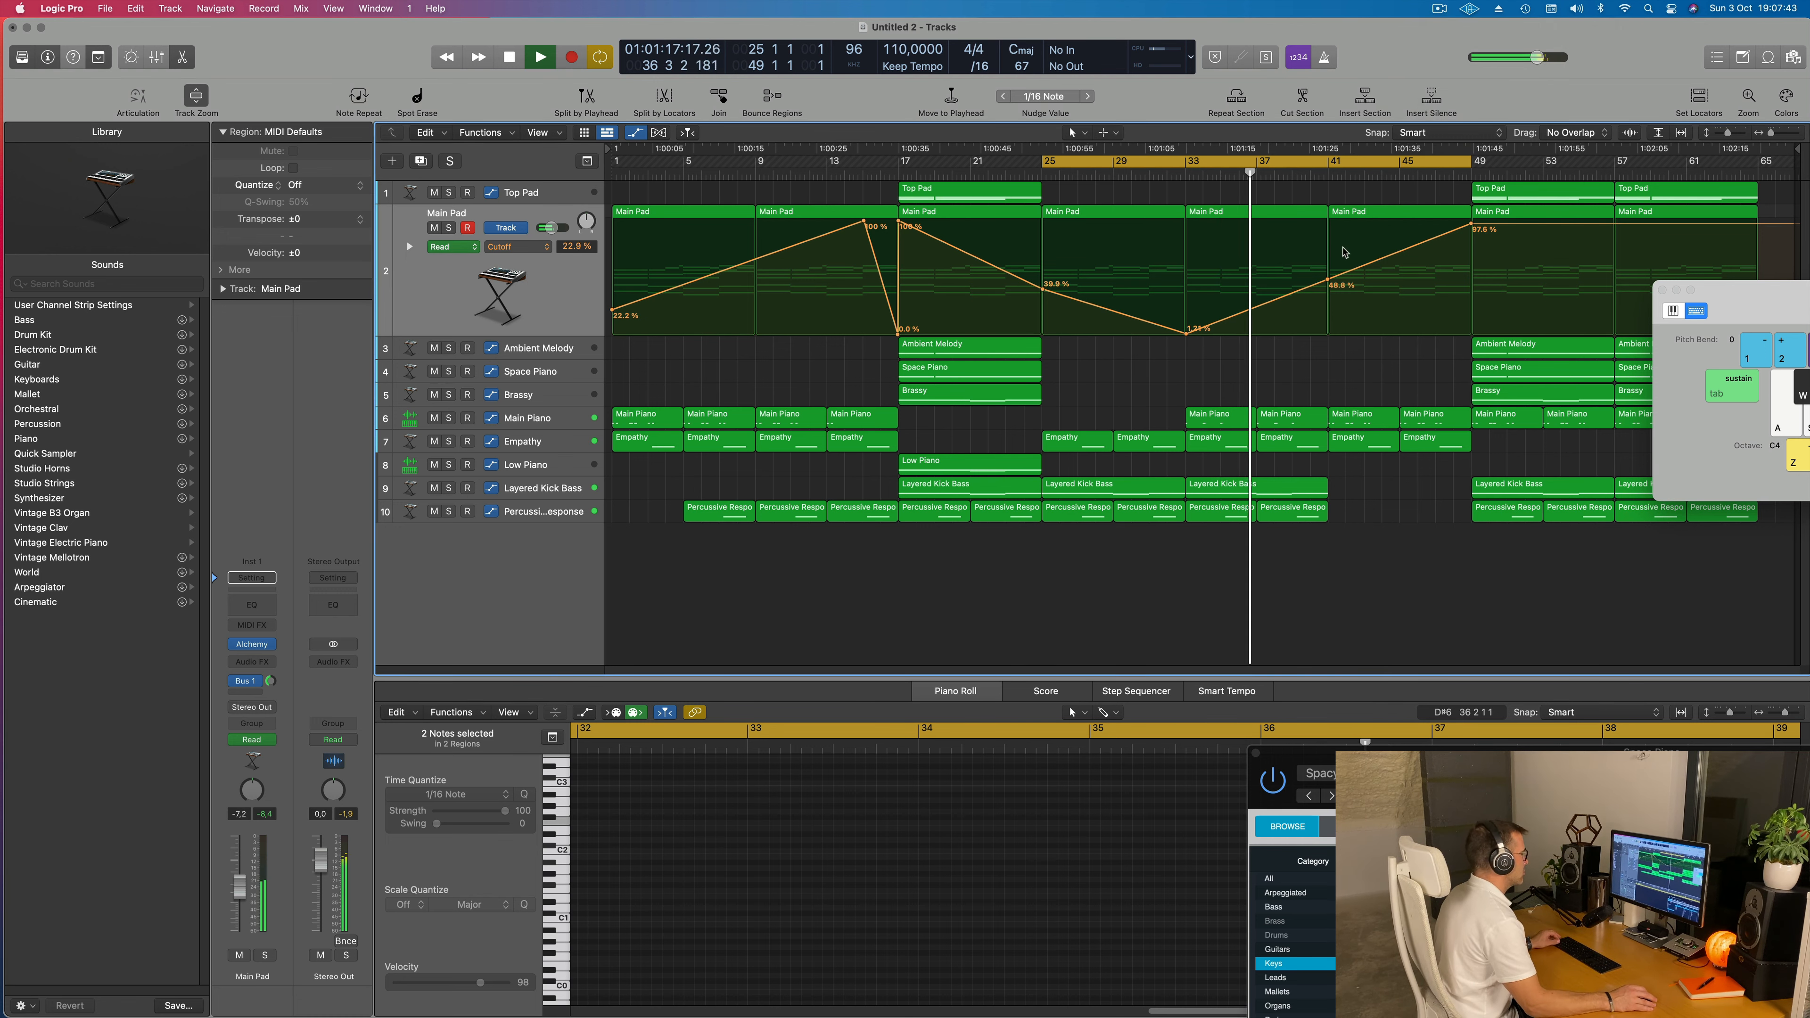
Replay the arrangement from bar 25, then move the playback position to bar 33
key("super+s")
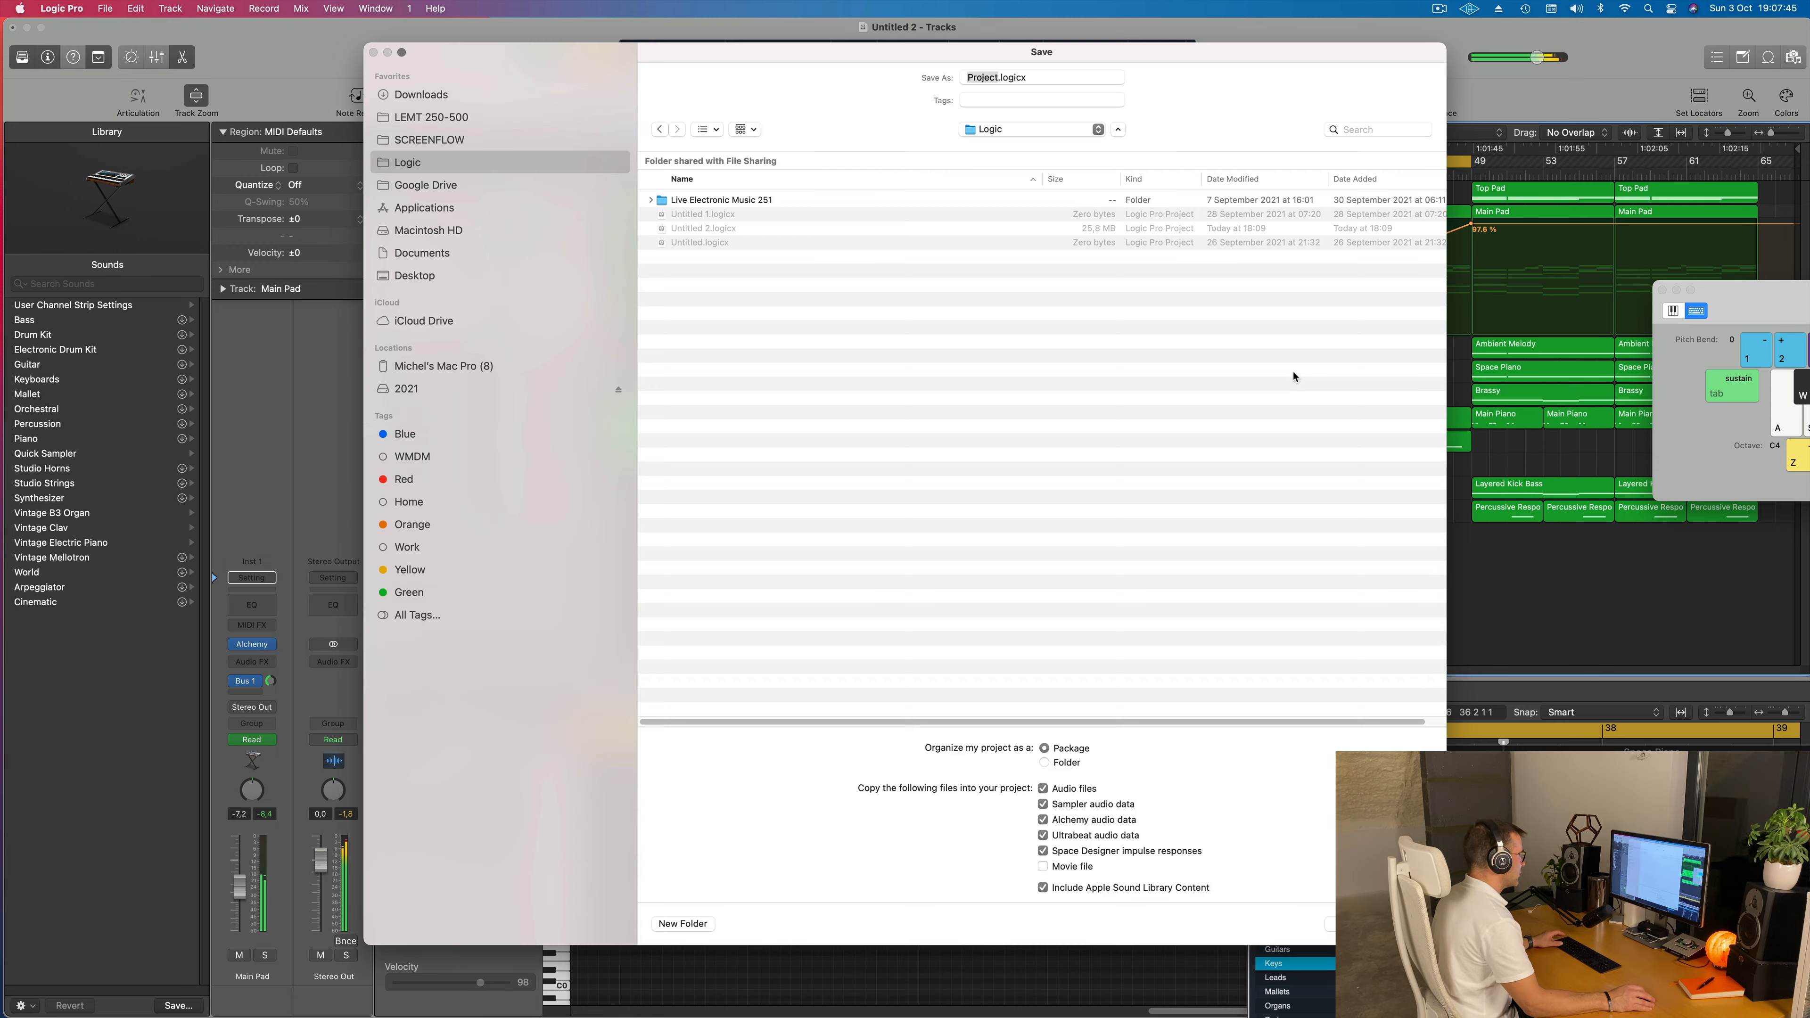
key("Escape")
key("space")
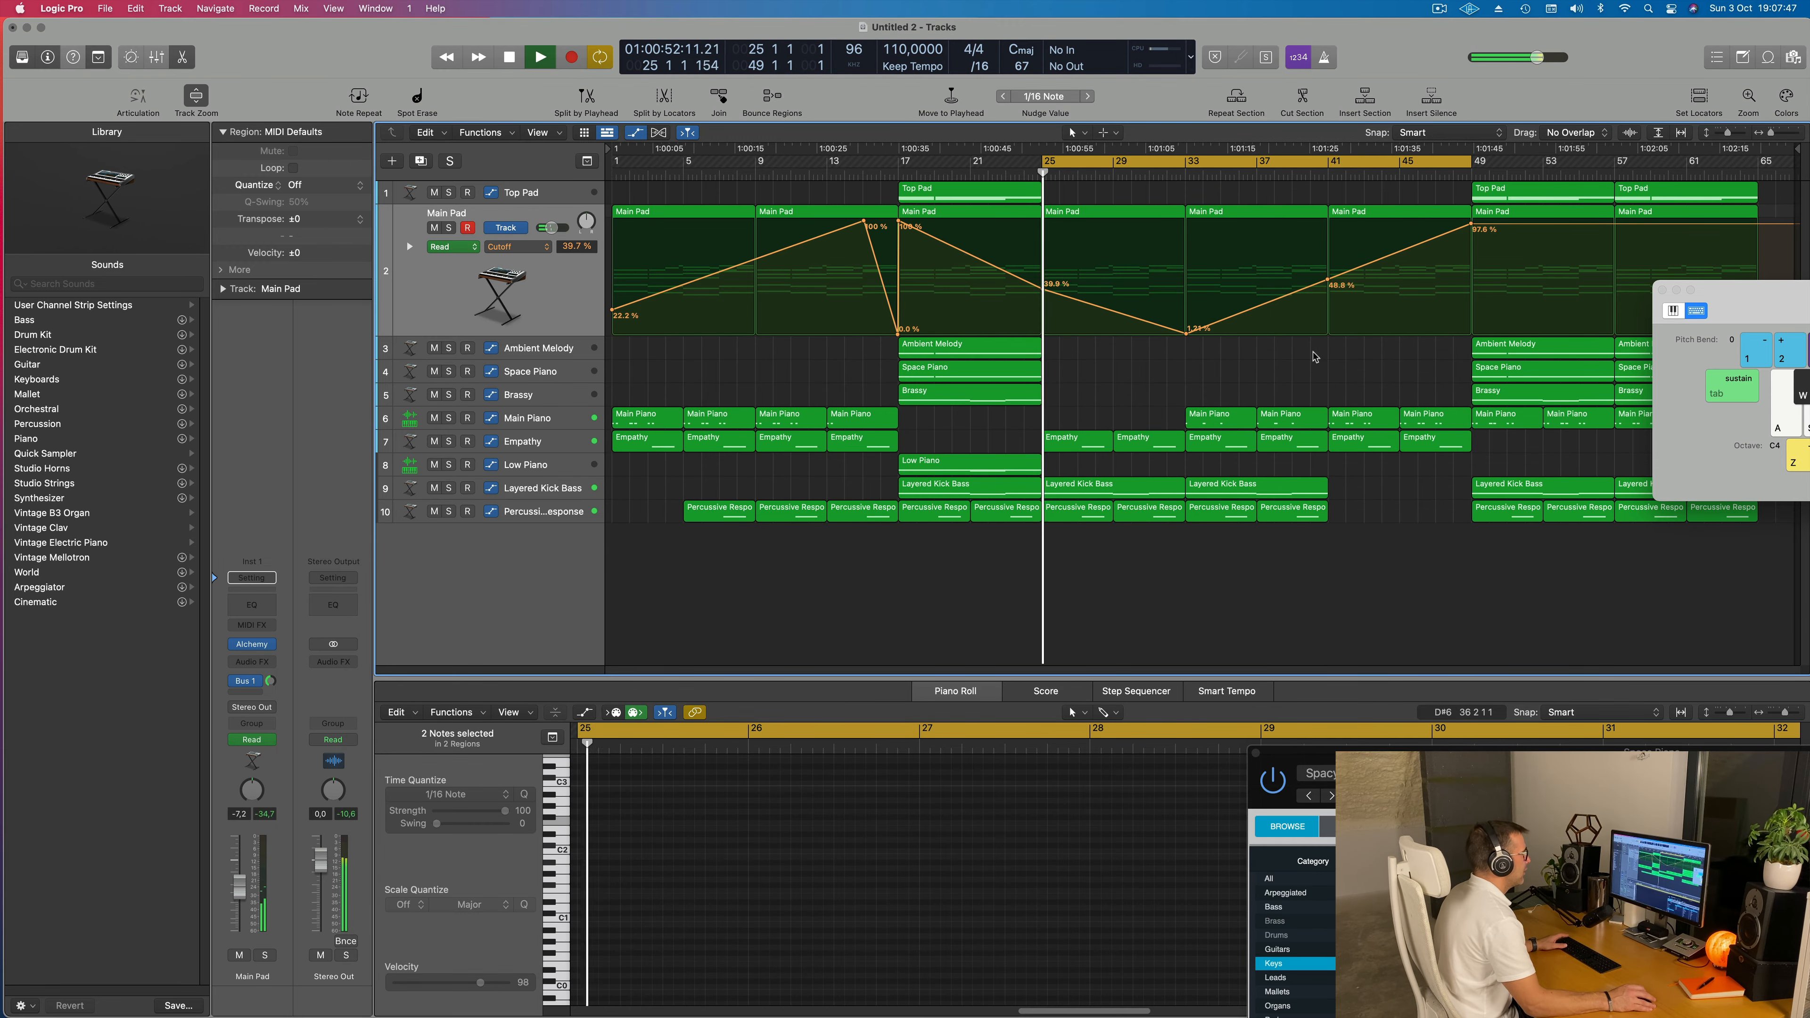
left_click(1185, 174)
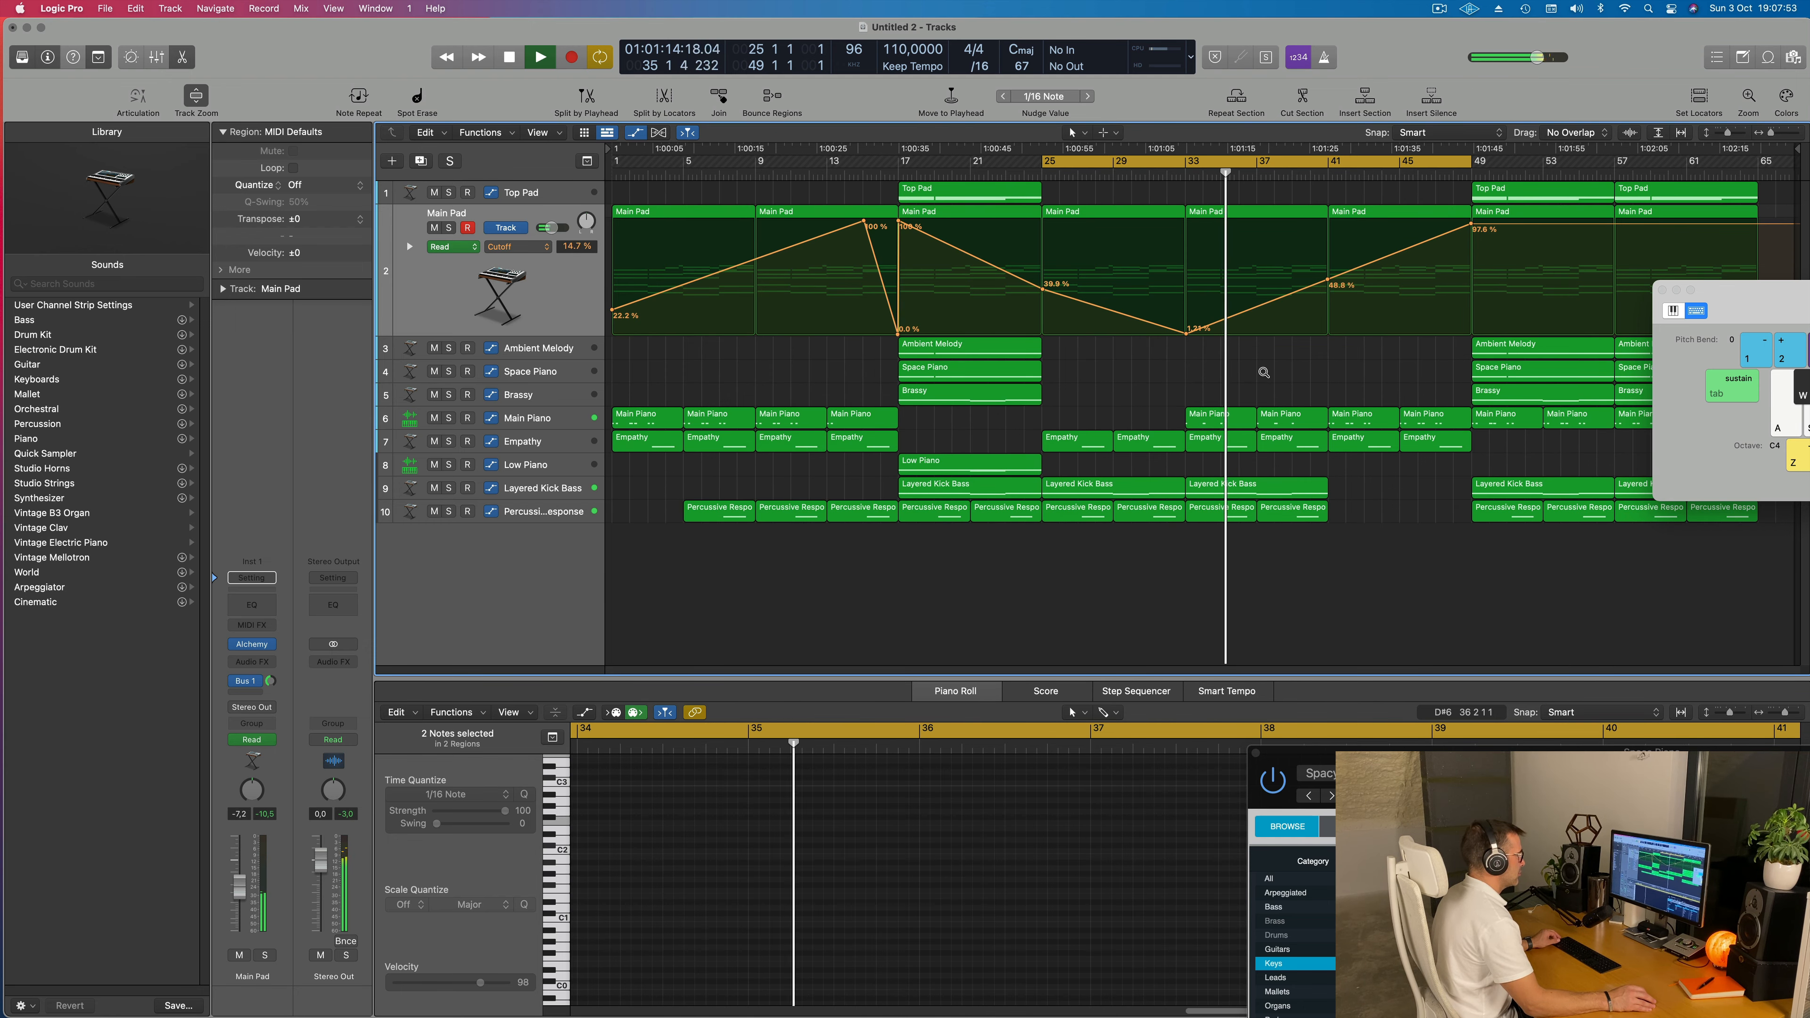
Move the musical typing window clear of the track regions and delete the Main Piano region at bar 41
scroll(1270, 375, "up", 4)
scroll(1317, 378, "down", 3)
scroll(1317, 378, "down", 2)
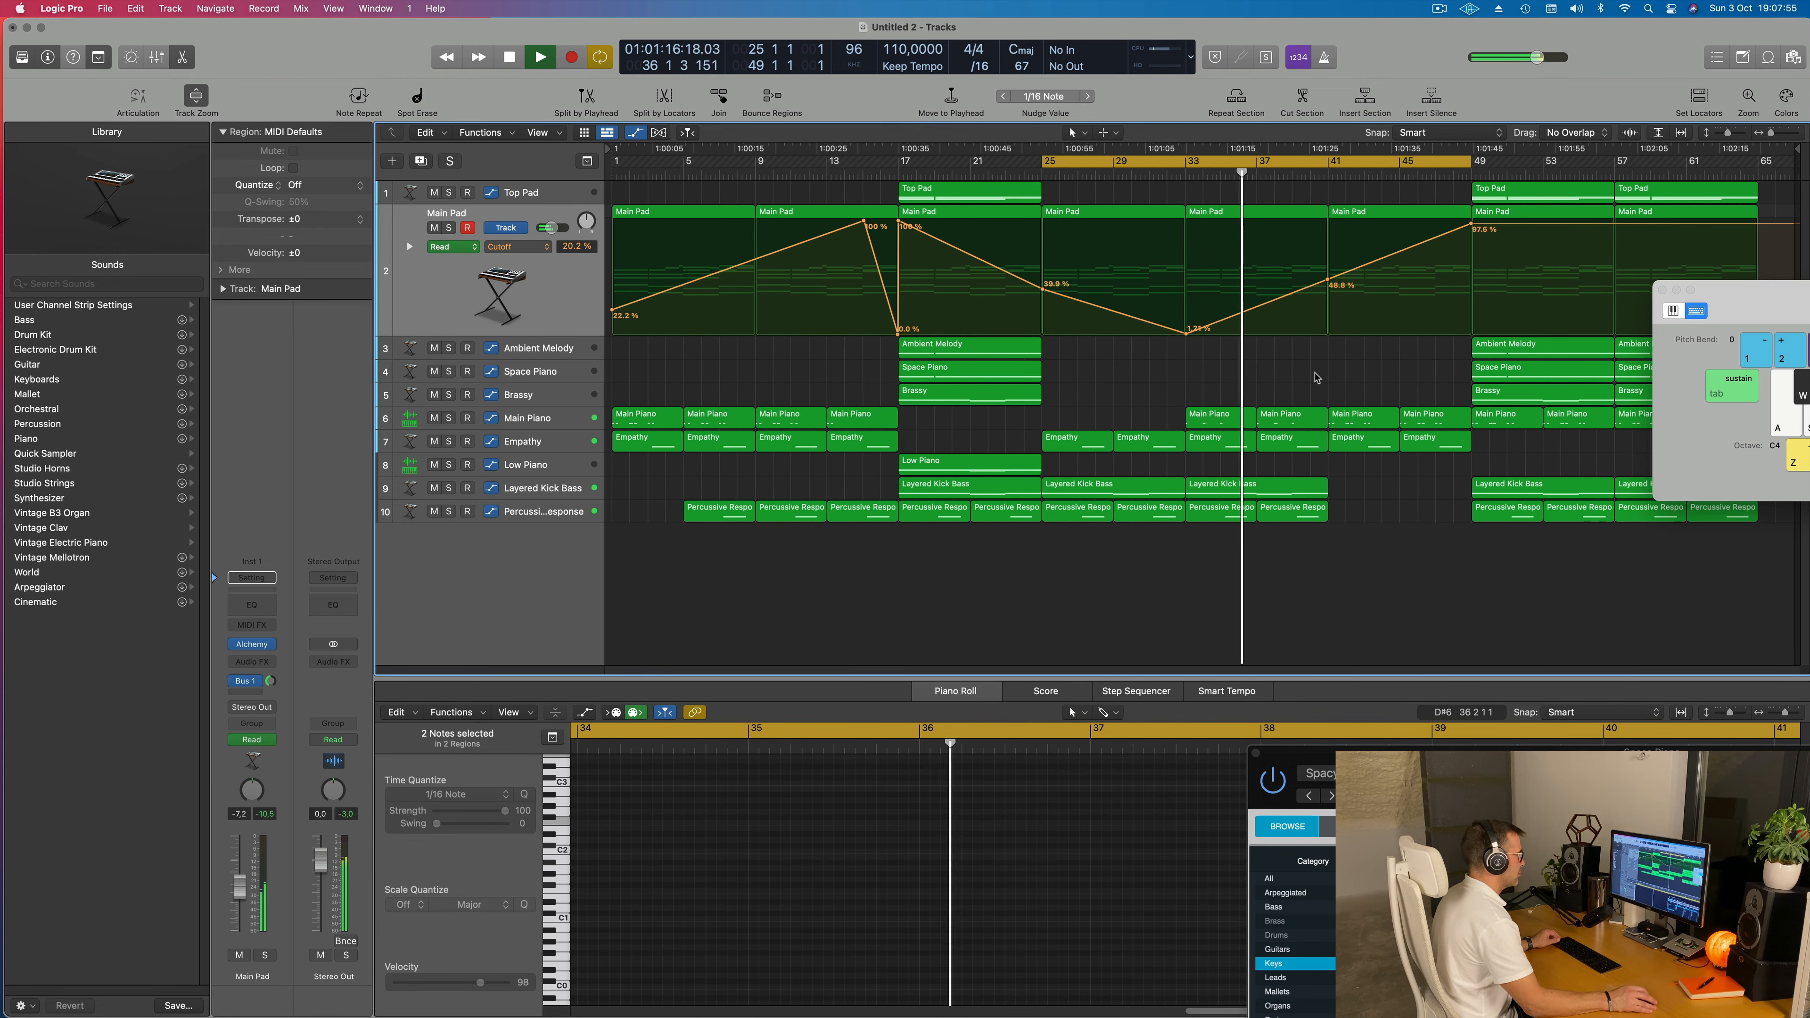
left_click_drag(1727, 306, 1762, 526)
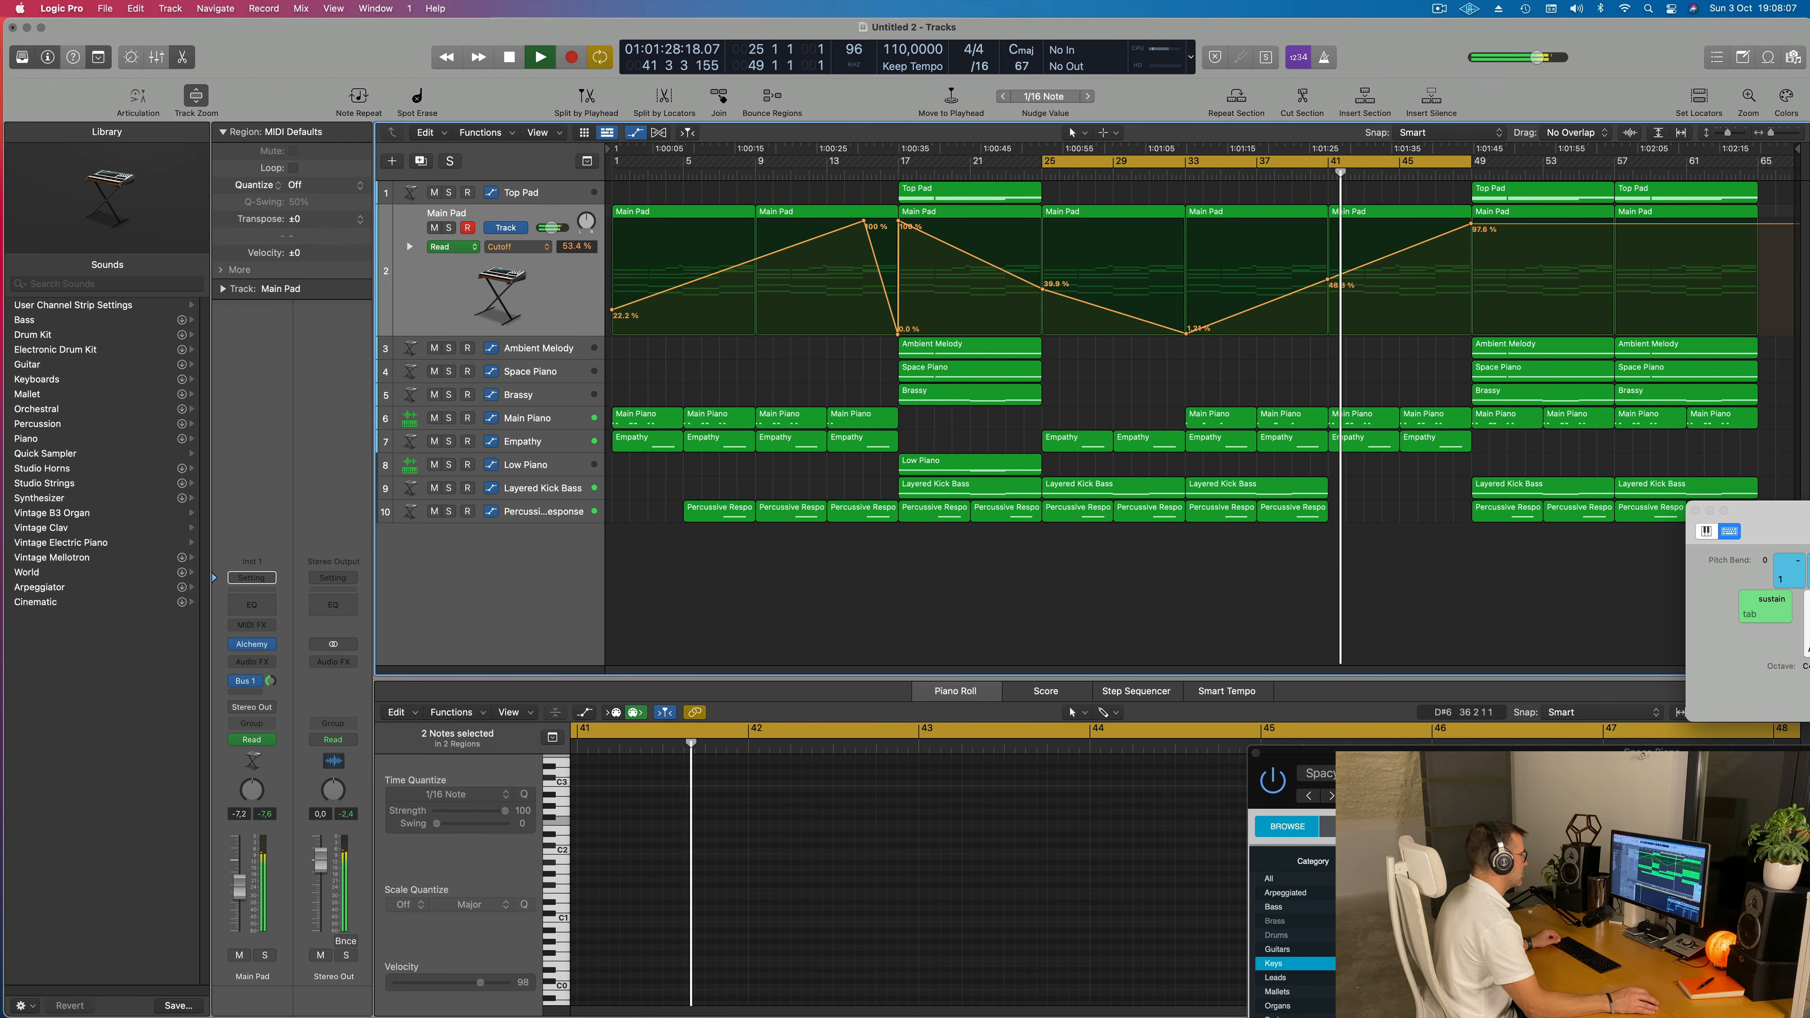
left_click(1314, 172)
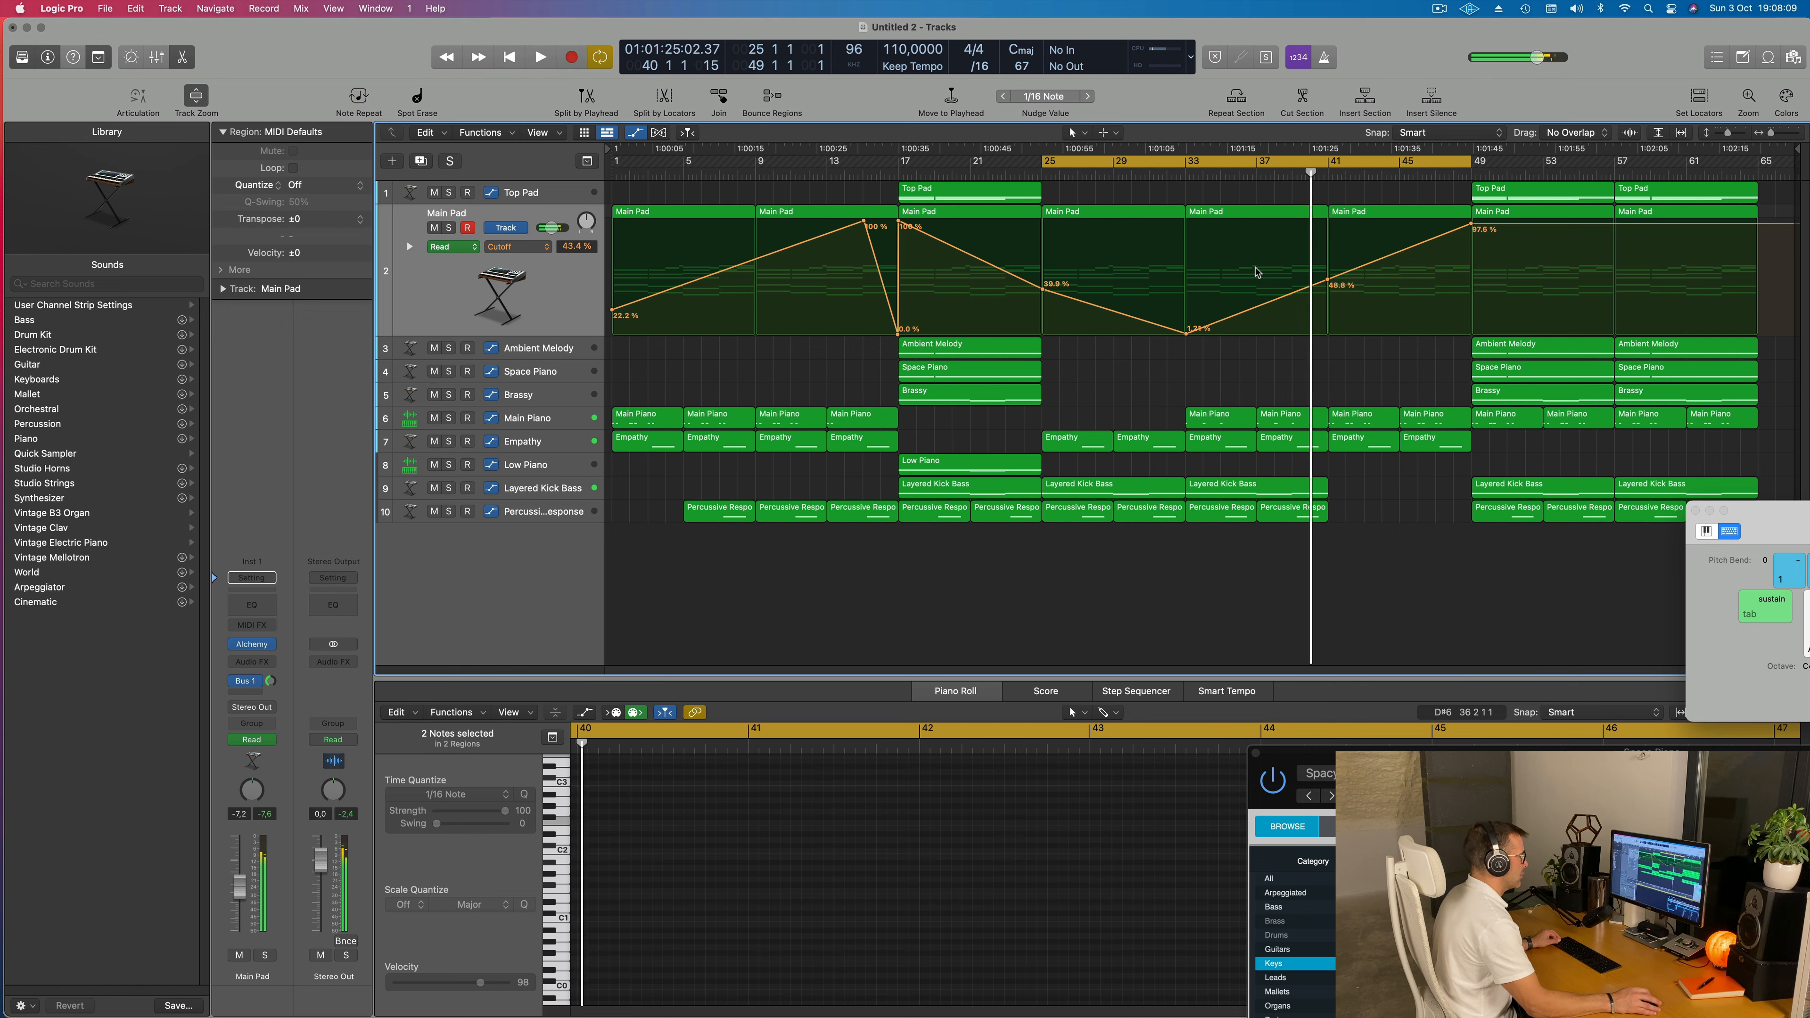
left_click(1356, 427)
key("Delete")
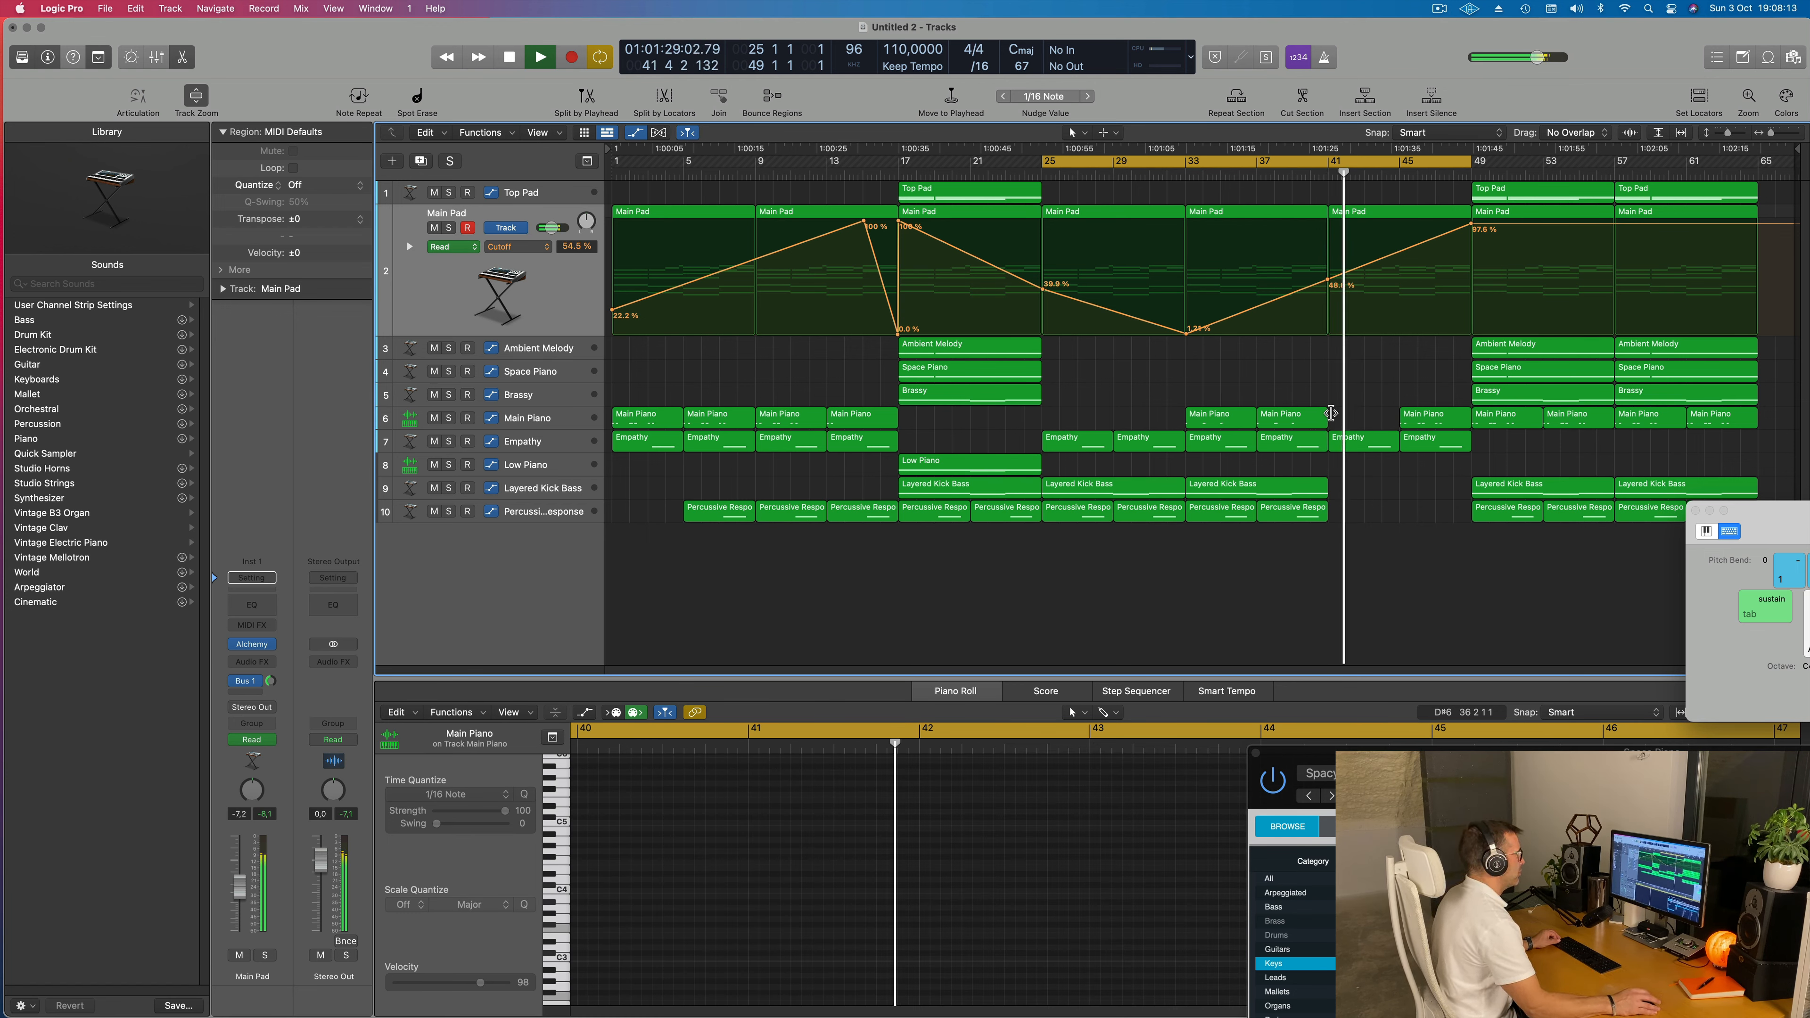
Select the Main Piano regions at bars 33, 37 and 45 and play through the thinned section
left_click(1221, 415)
left_click(1292, 415, "shift")
left_click(1435, 415, "shift")
left_click(1315, 172)
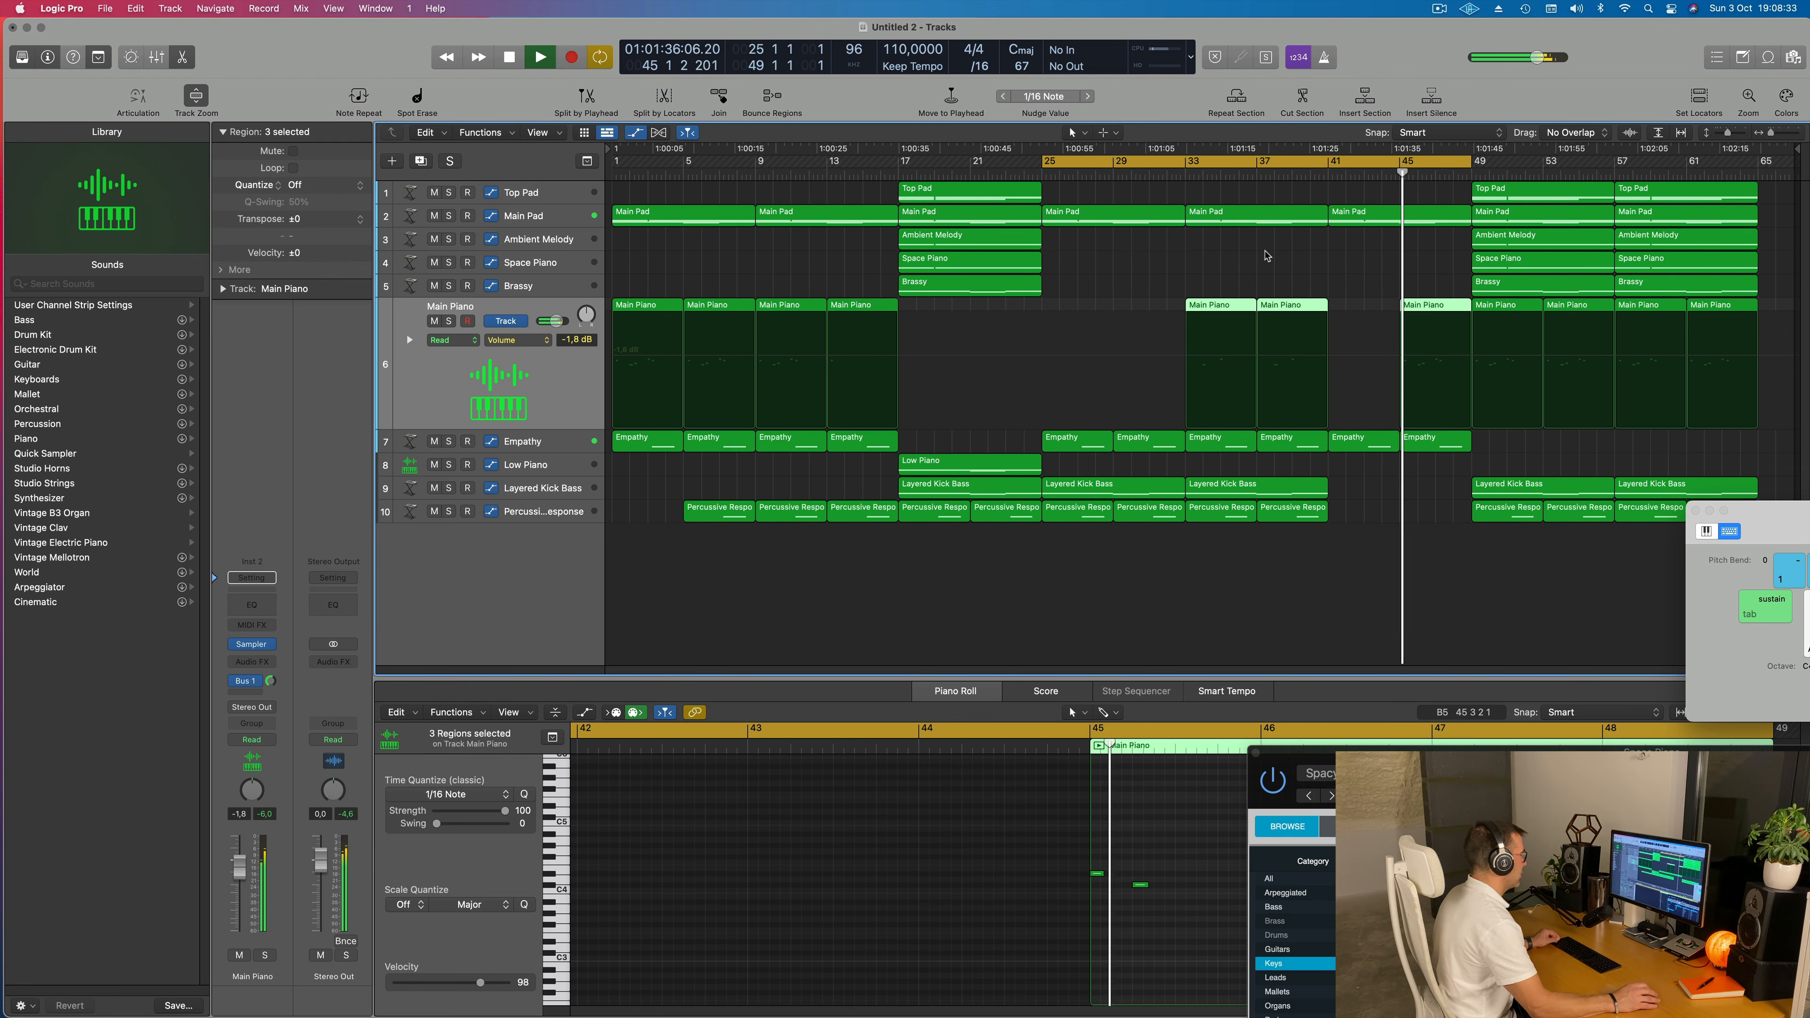
scroll(1301, 257, "up", 2)
scroll(1302, 256, "down", 2)
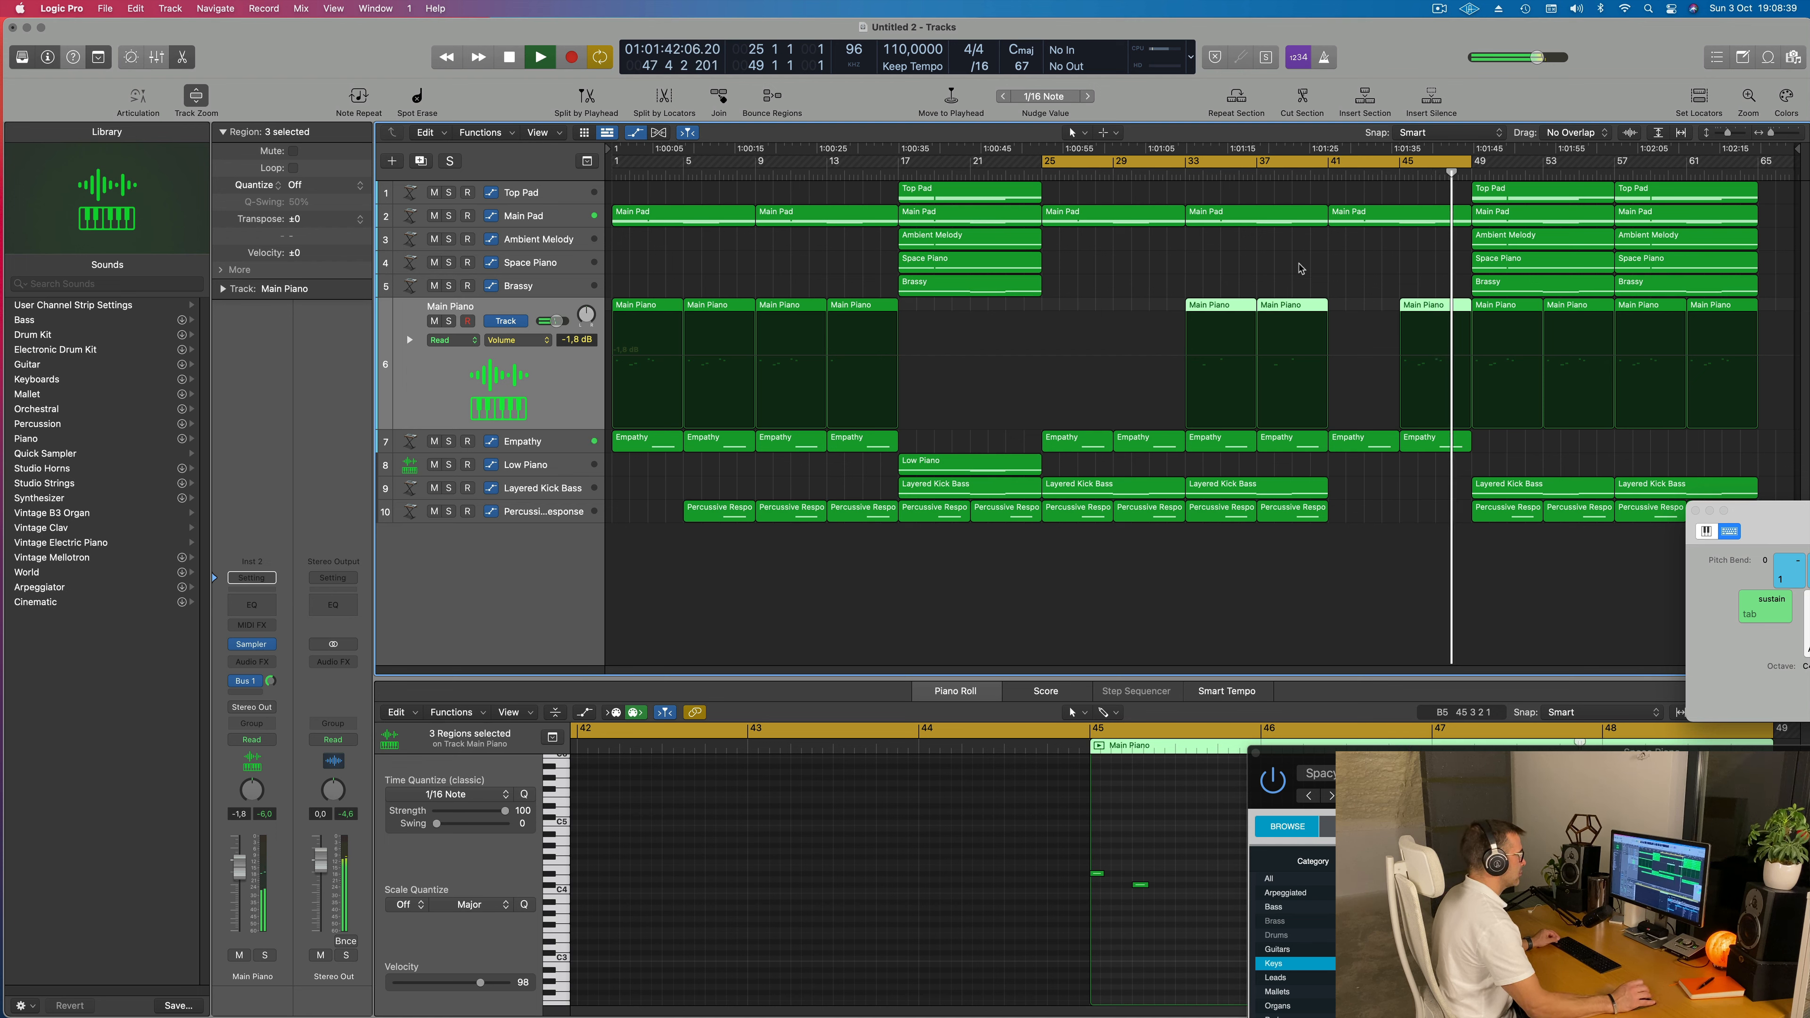
key("space")
key("space")
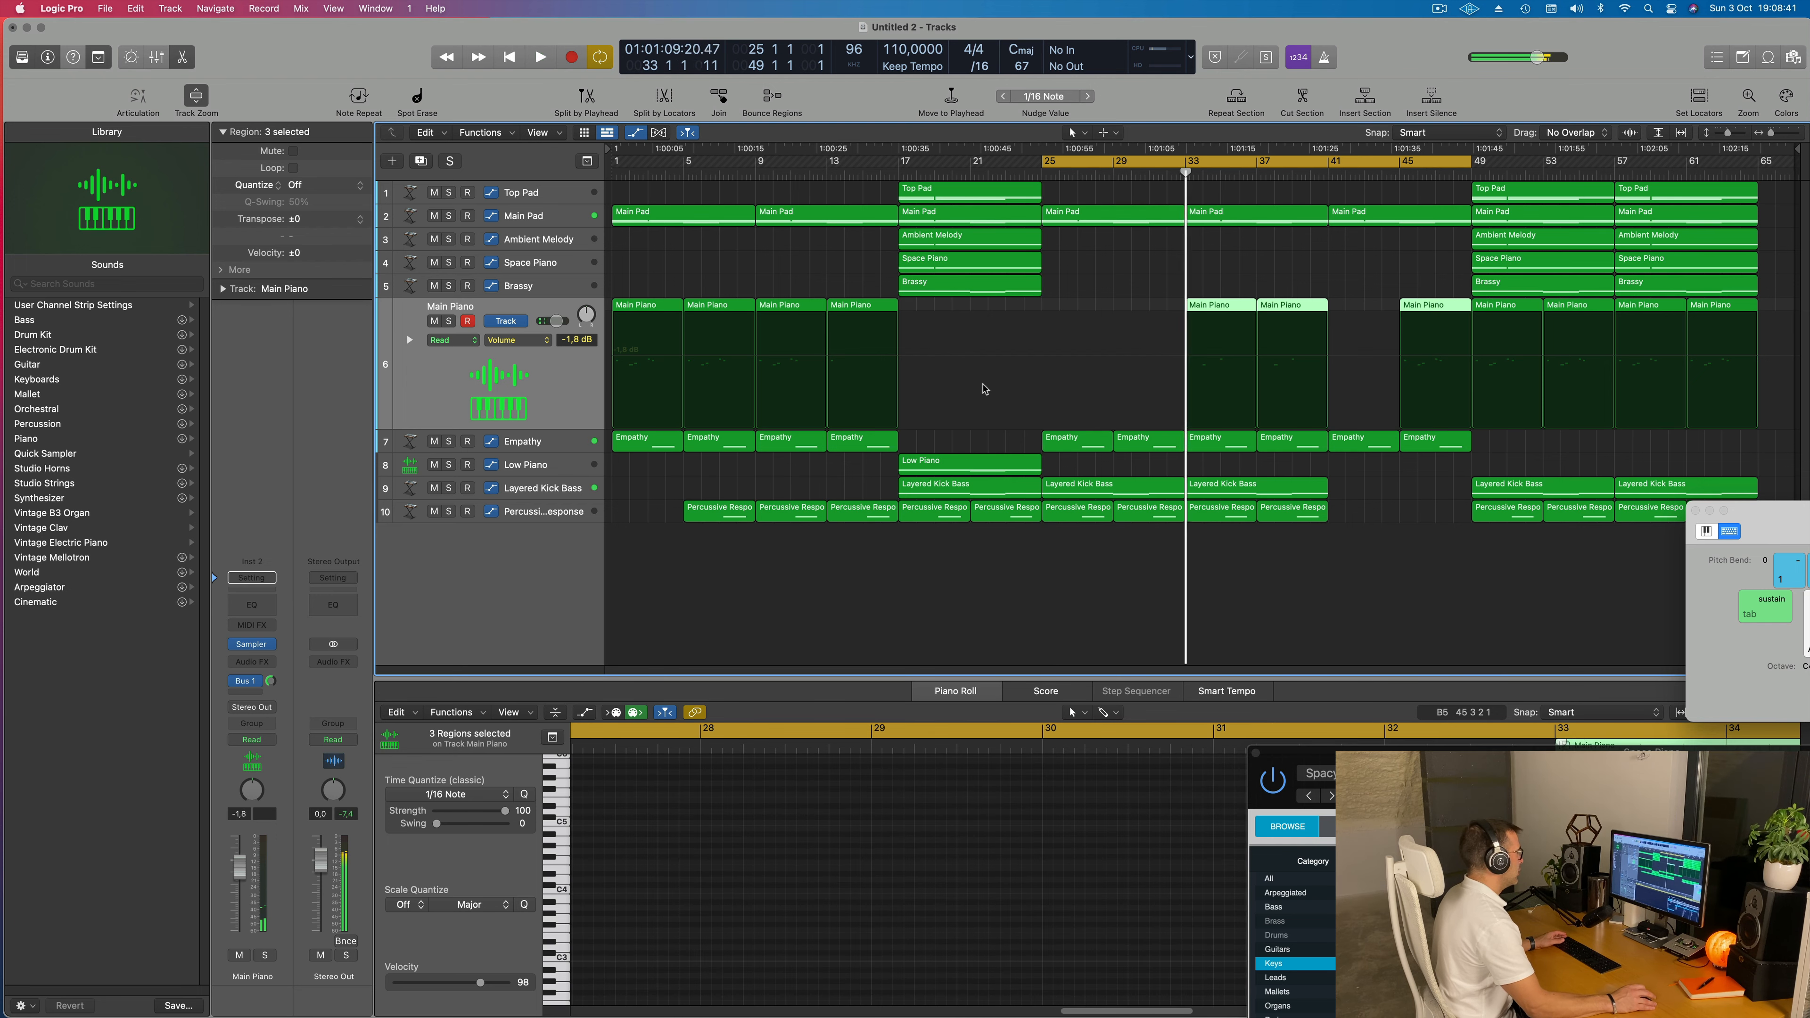
Duplicate the Empathy track, move the Empathy region at bar 33 onto it and extend its note back to bar 33
left_click(562, 440)
left_click(421, 161)
left_click_drag(1220, 330, 1220, 353)
left_click_drag(785, 953, 584, 953)
left_click(1258, 473)
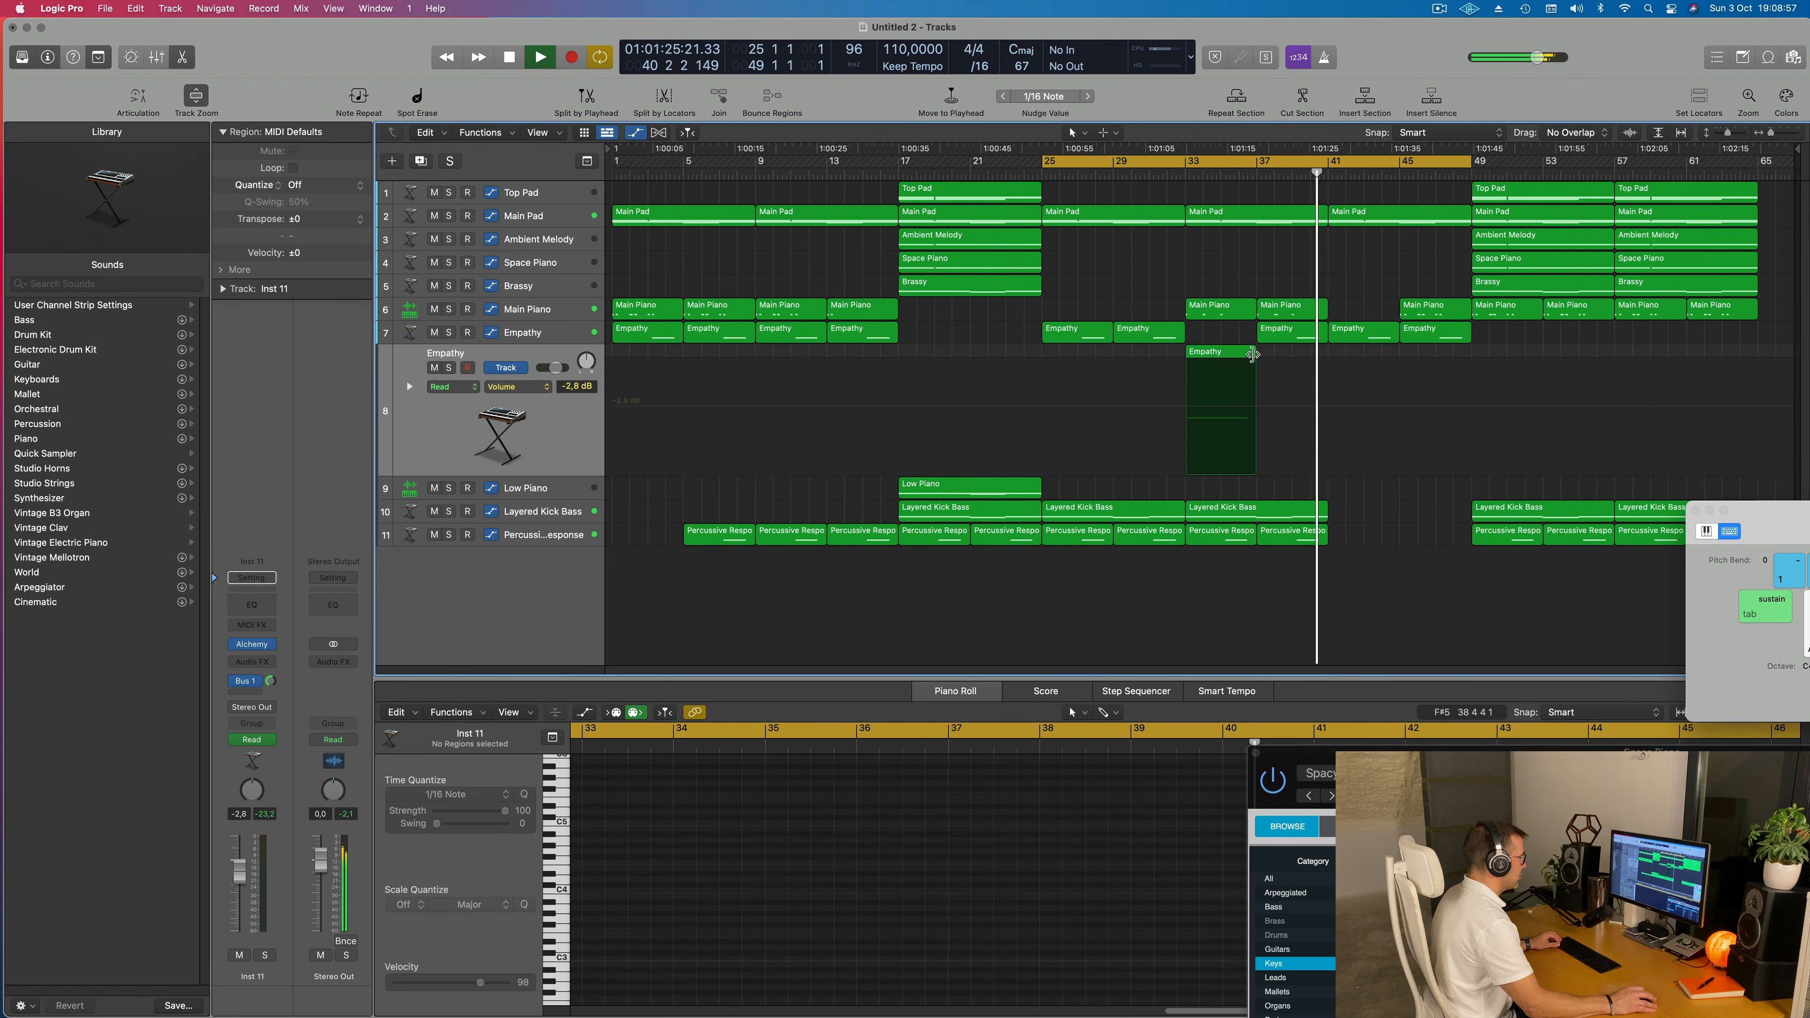
Extend the Empathy region on the duplicated track and its single note to bar 49
left_click_drag(1258, 357, 1470, 366)
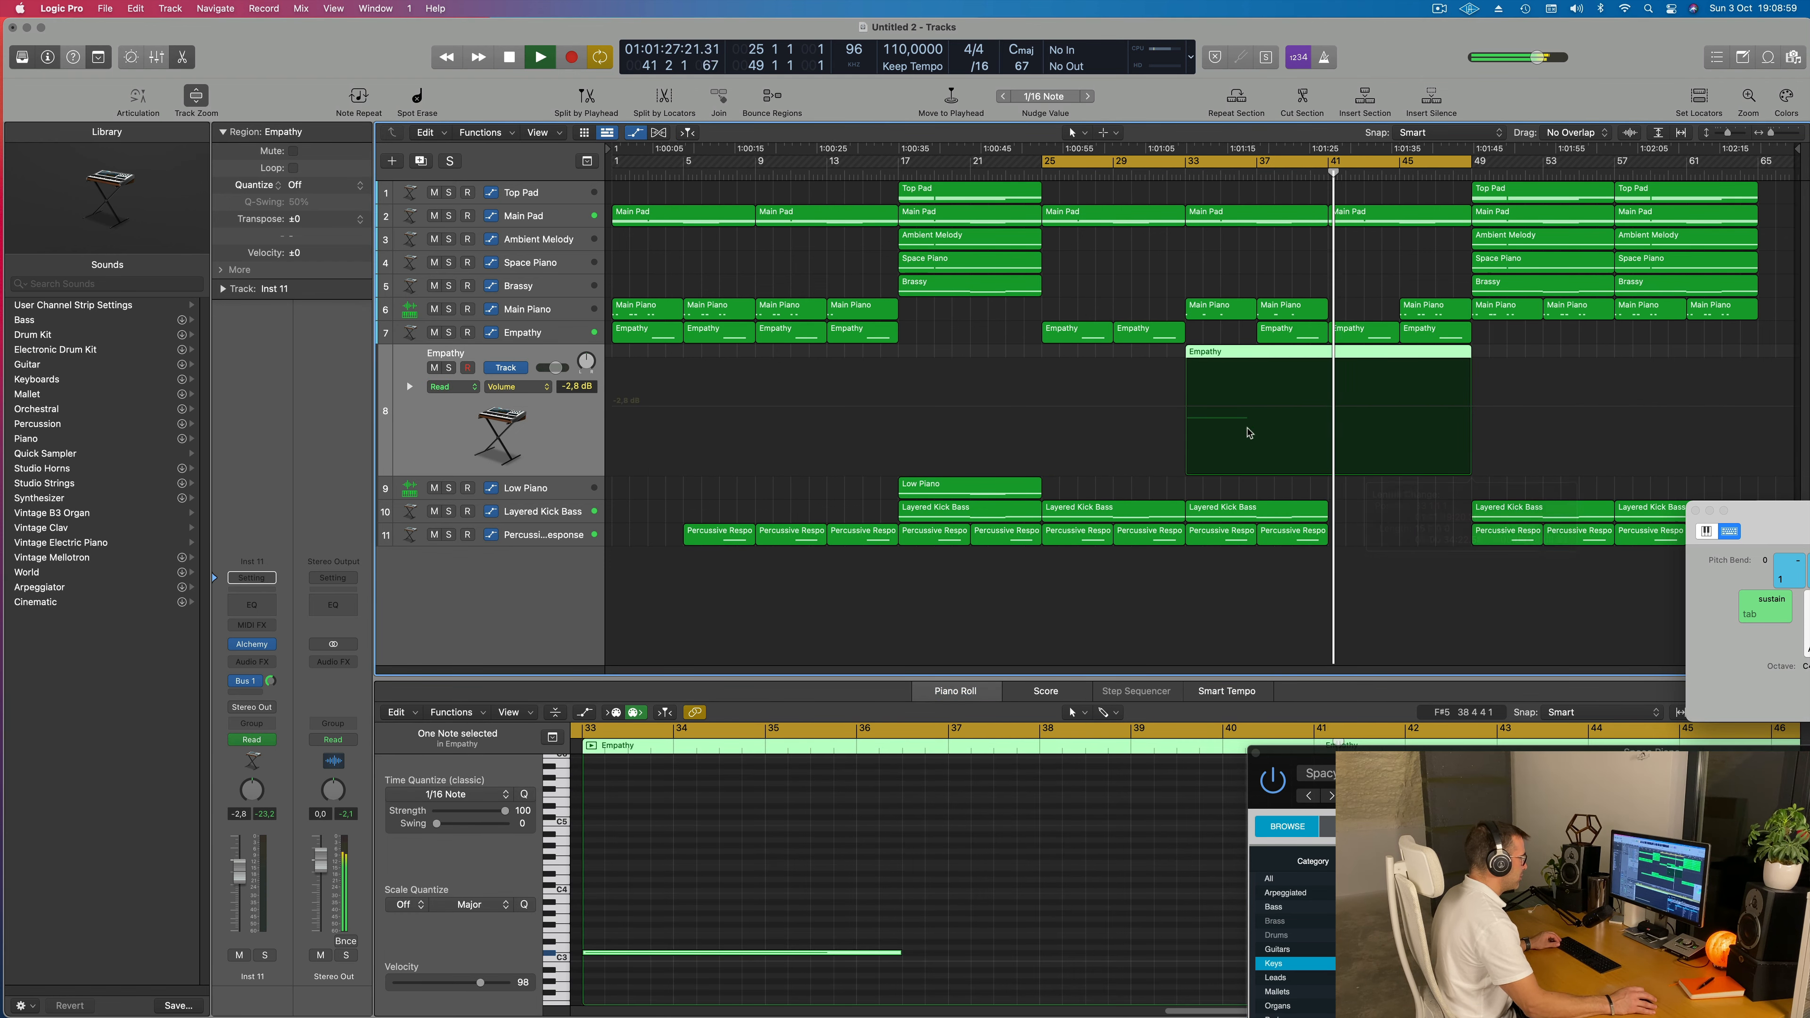
key("super+Left")
key("super+Left")
key("super+Left")
key("super+Left")
left_click_drag(1554, 755, 1530, 120)
left_click_drag(1287, 953, 1536, 953)
left_click_drag(1530, 122, 682, 644)
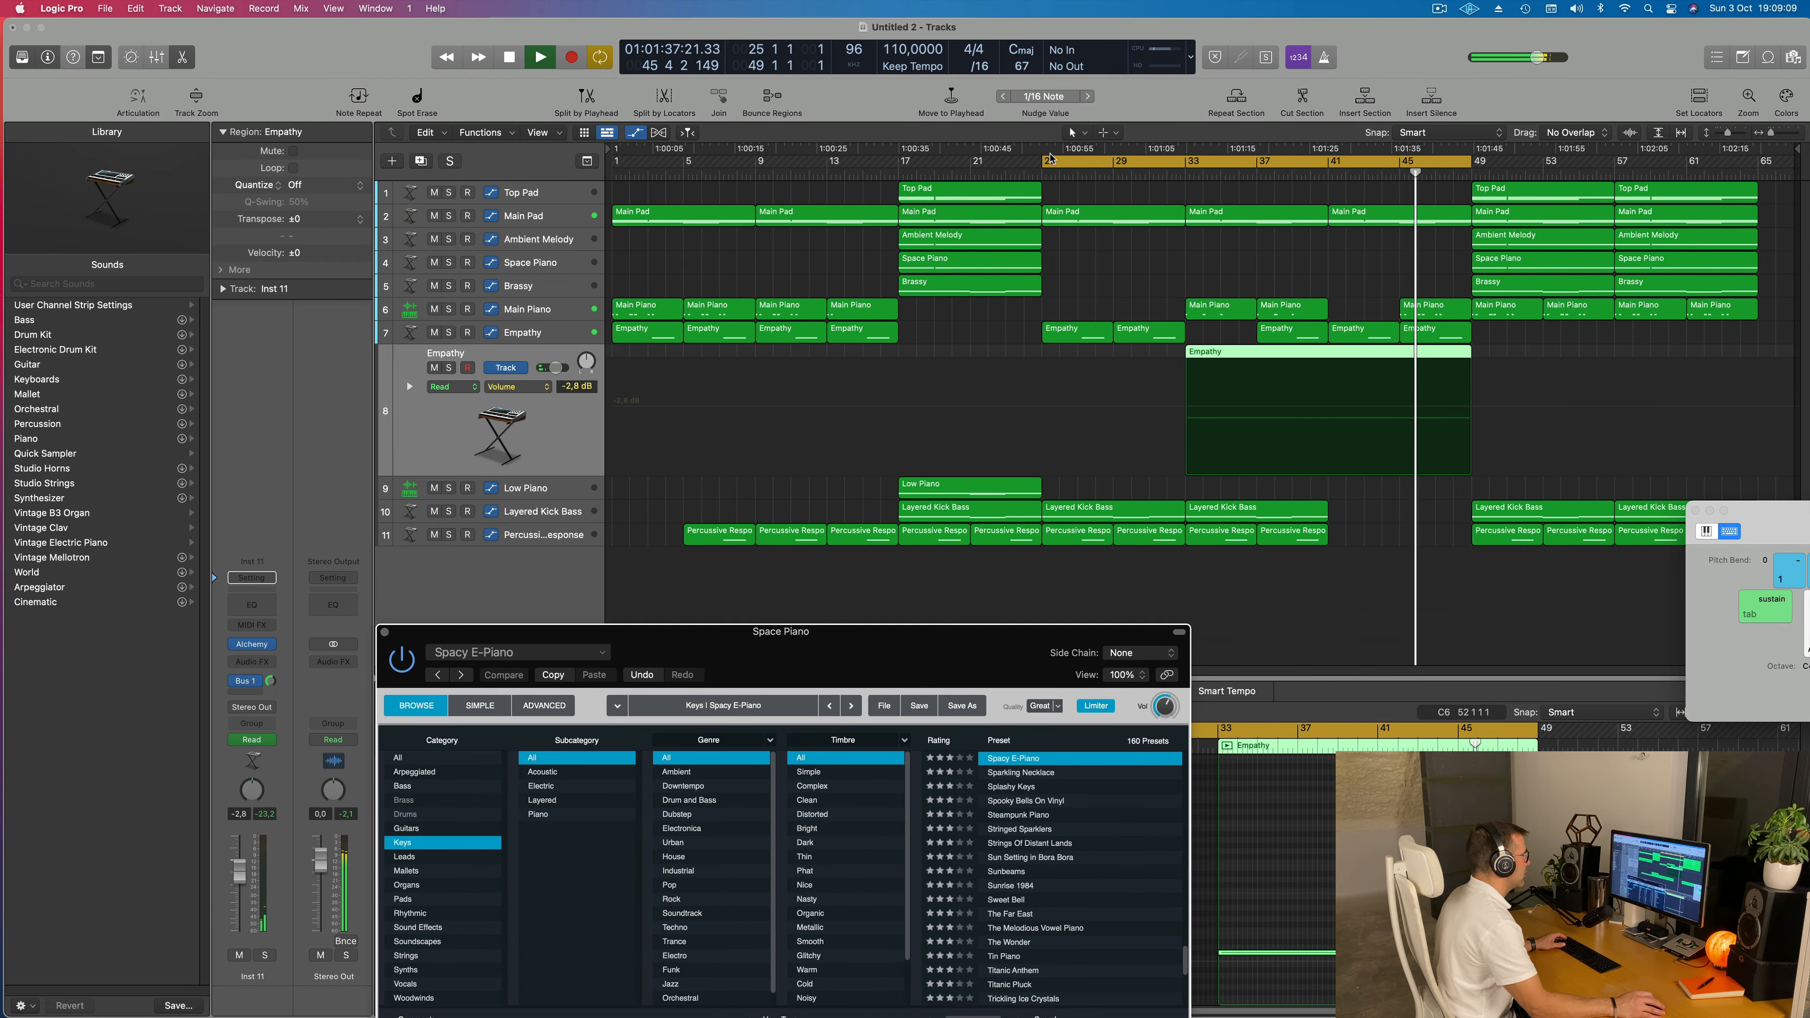
Set the cycle range to start at bar 33, restart playback there and close the Space Piano plug-in window
left_click_drag(1044, 166, 1190, 172)
key("space")
key("space")
left_click_drag(926, 647, 1015, 327)
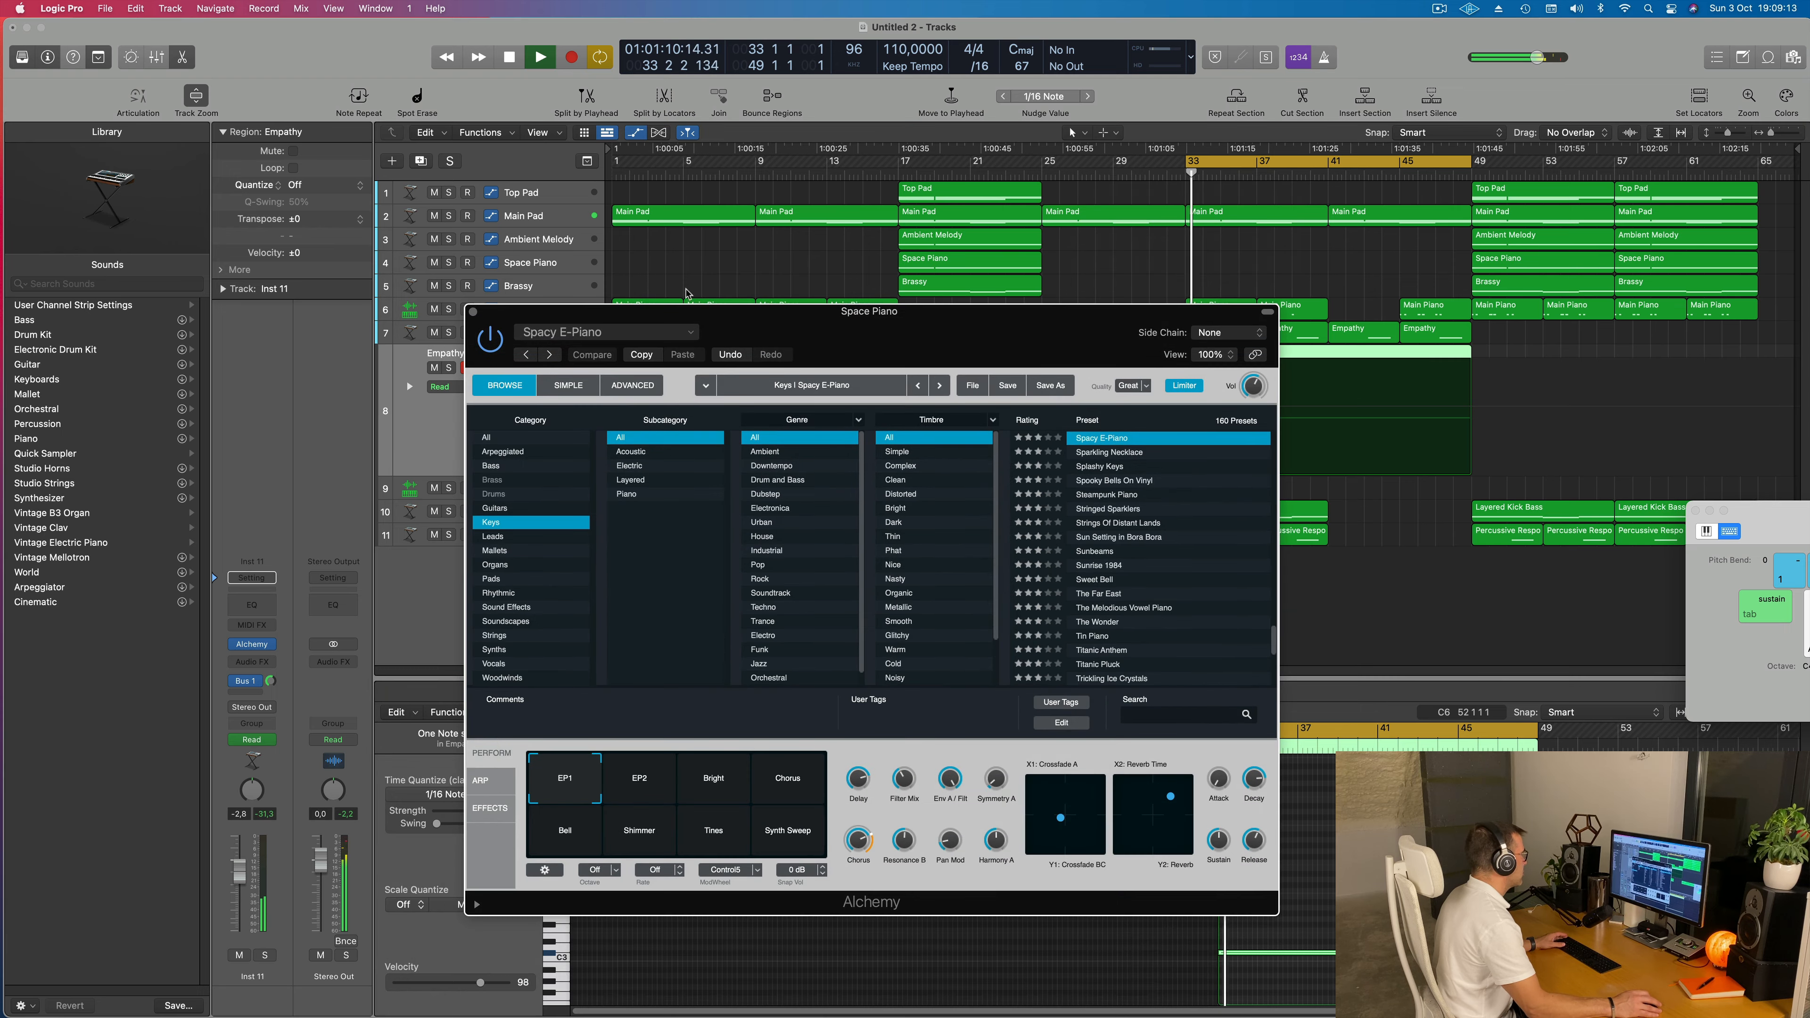
left_click(473, 314)
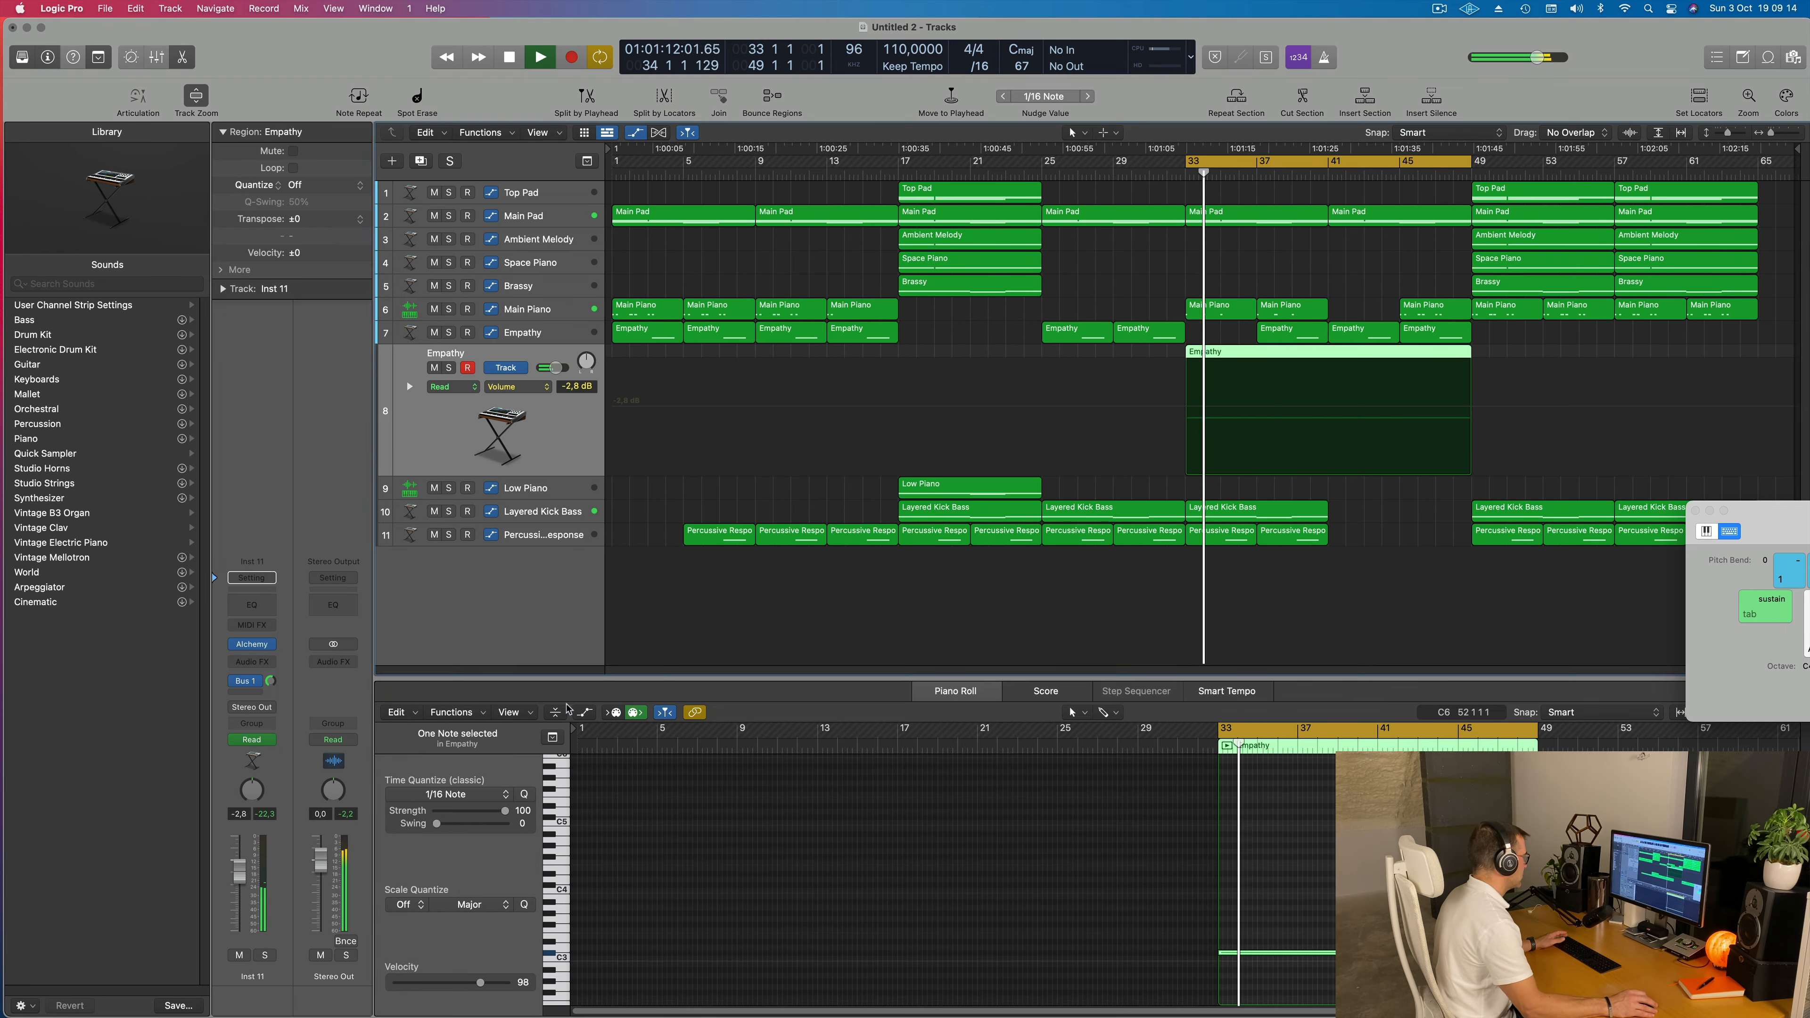
Solo the duplicated track and load Alchemy's Soundscapes preset Evolving Organic Drama with the Dark variation
left_click(263, 955)
key("space")
key("space")
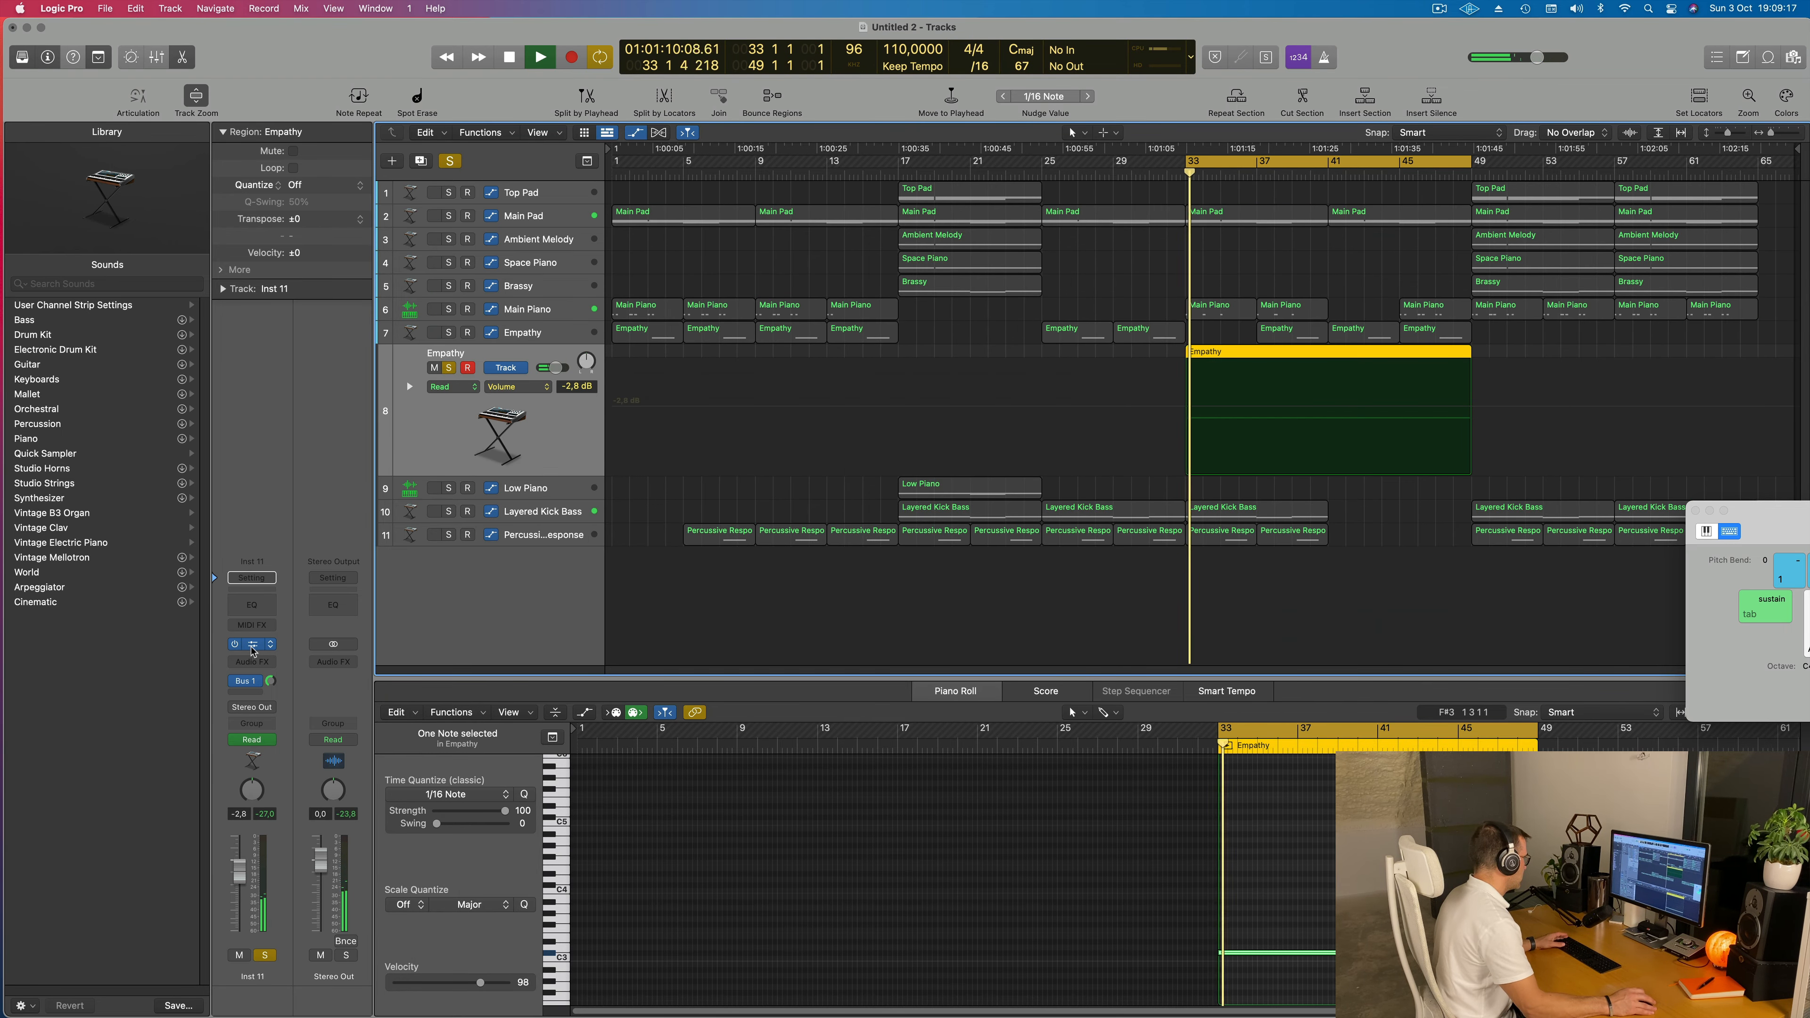
left_click(253, 647)
left_click(1184, 392)
key("space")
key("space")
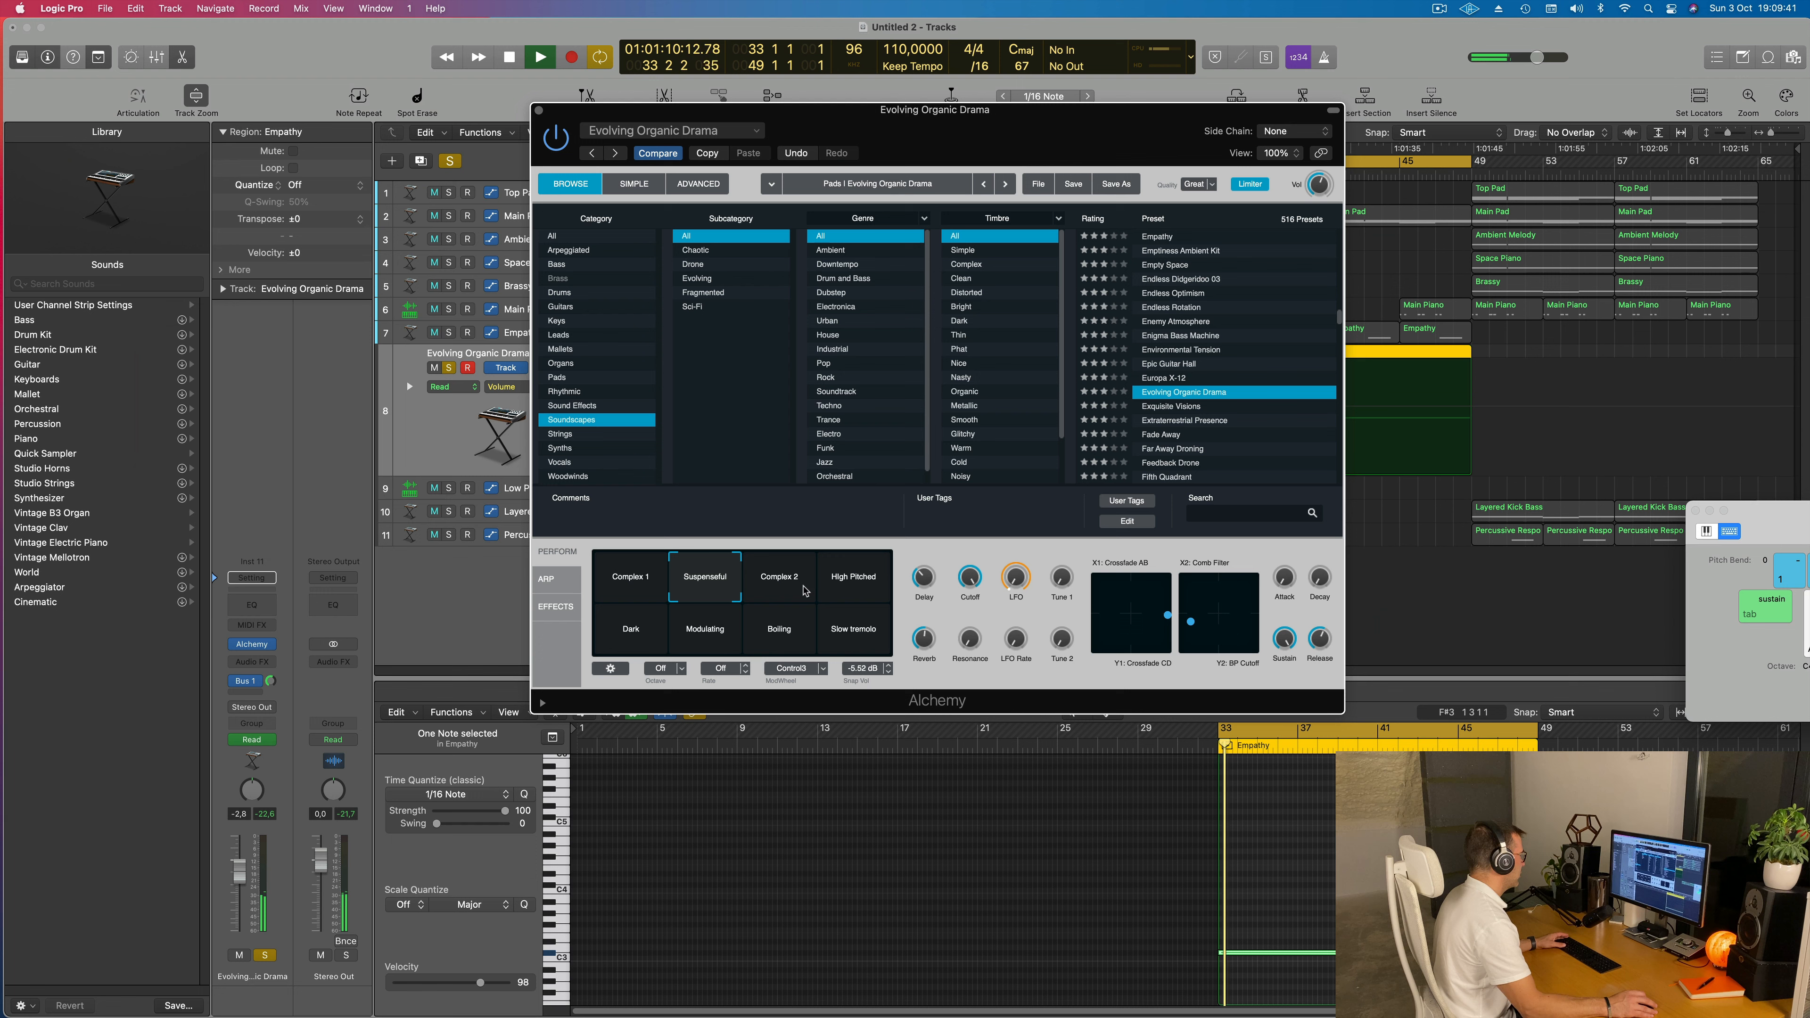
left_click(800, 591)
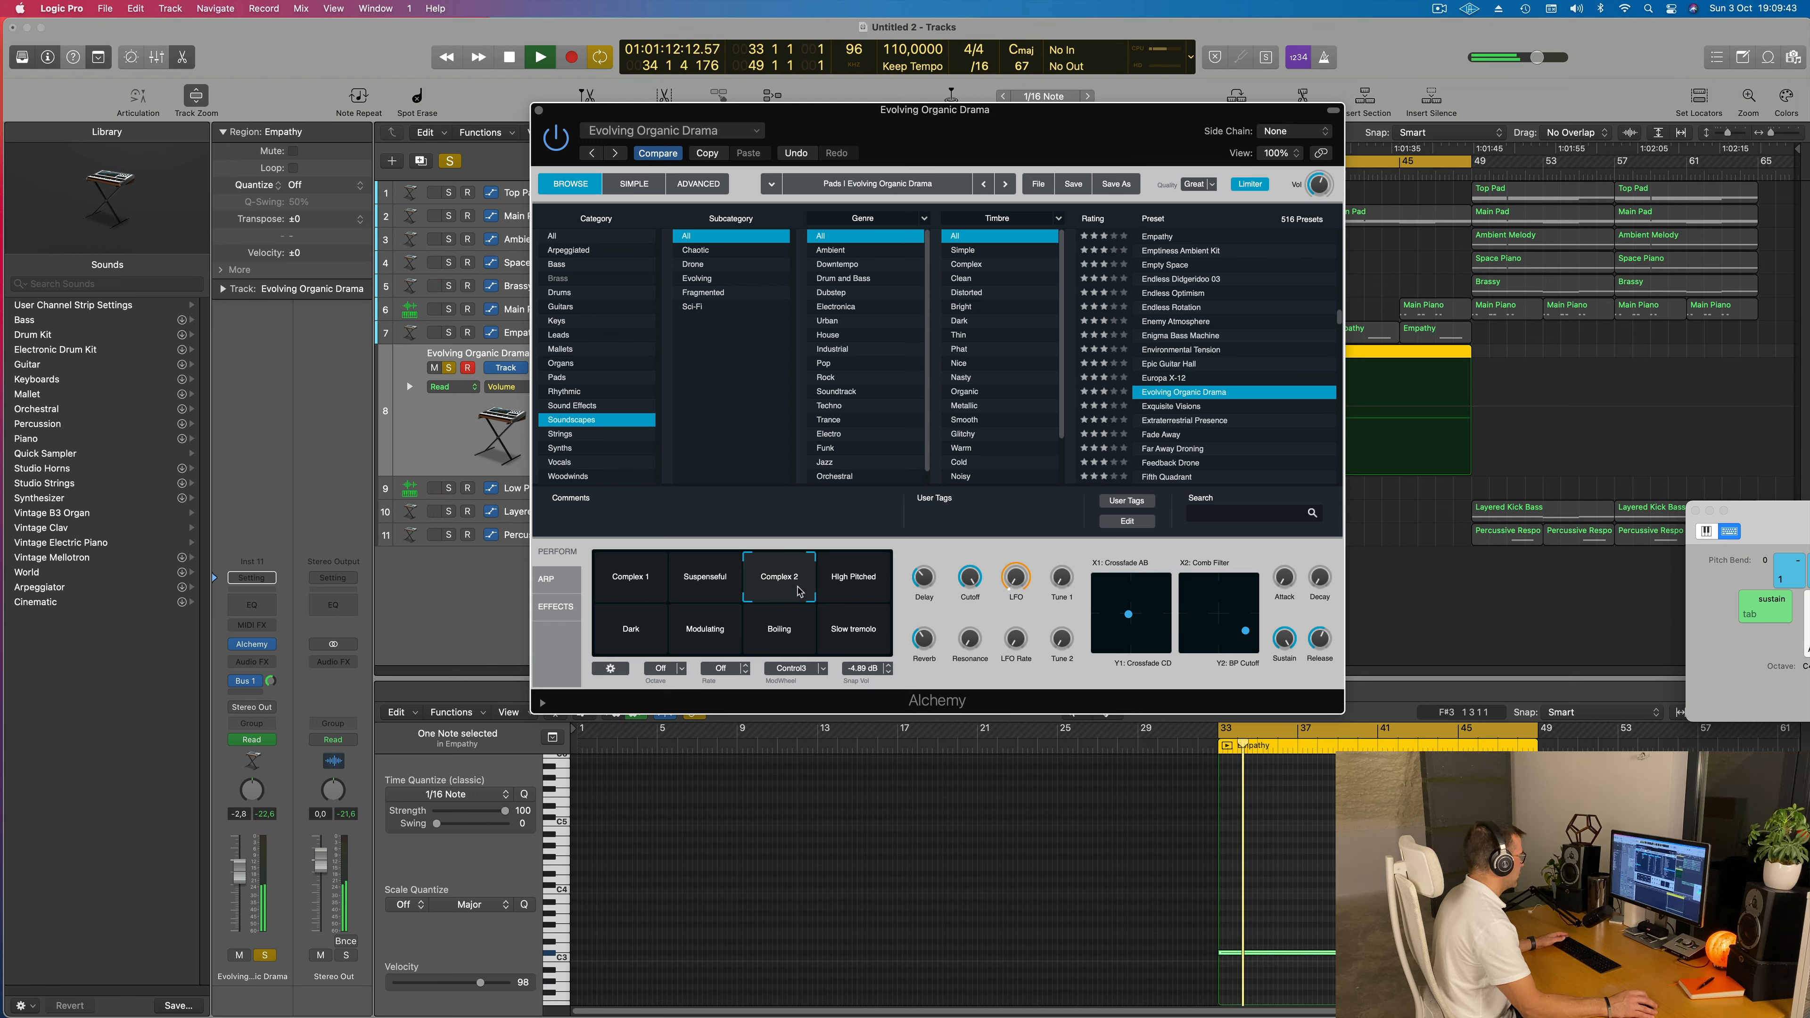
left_click(633, 637)
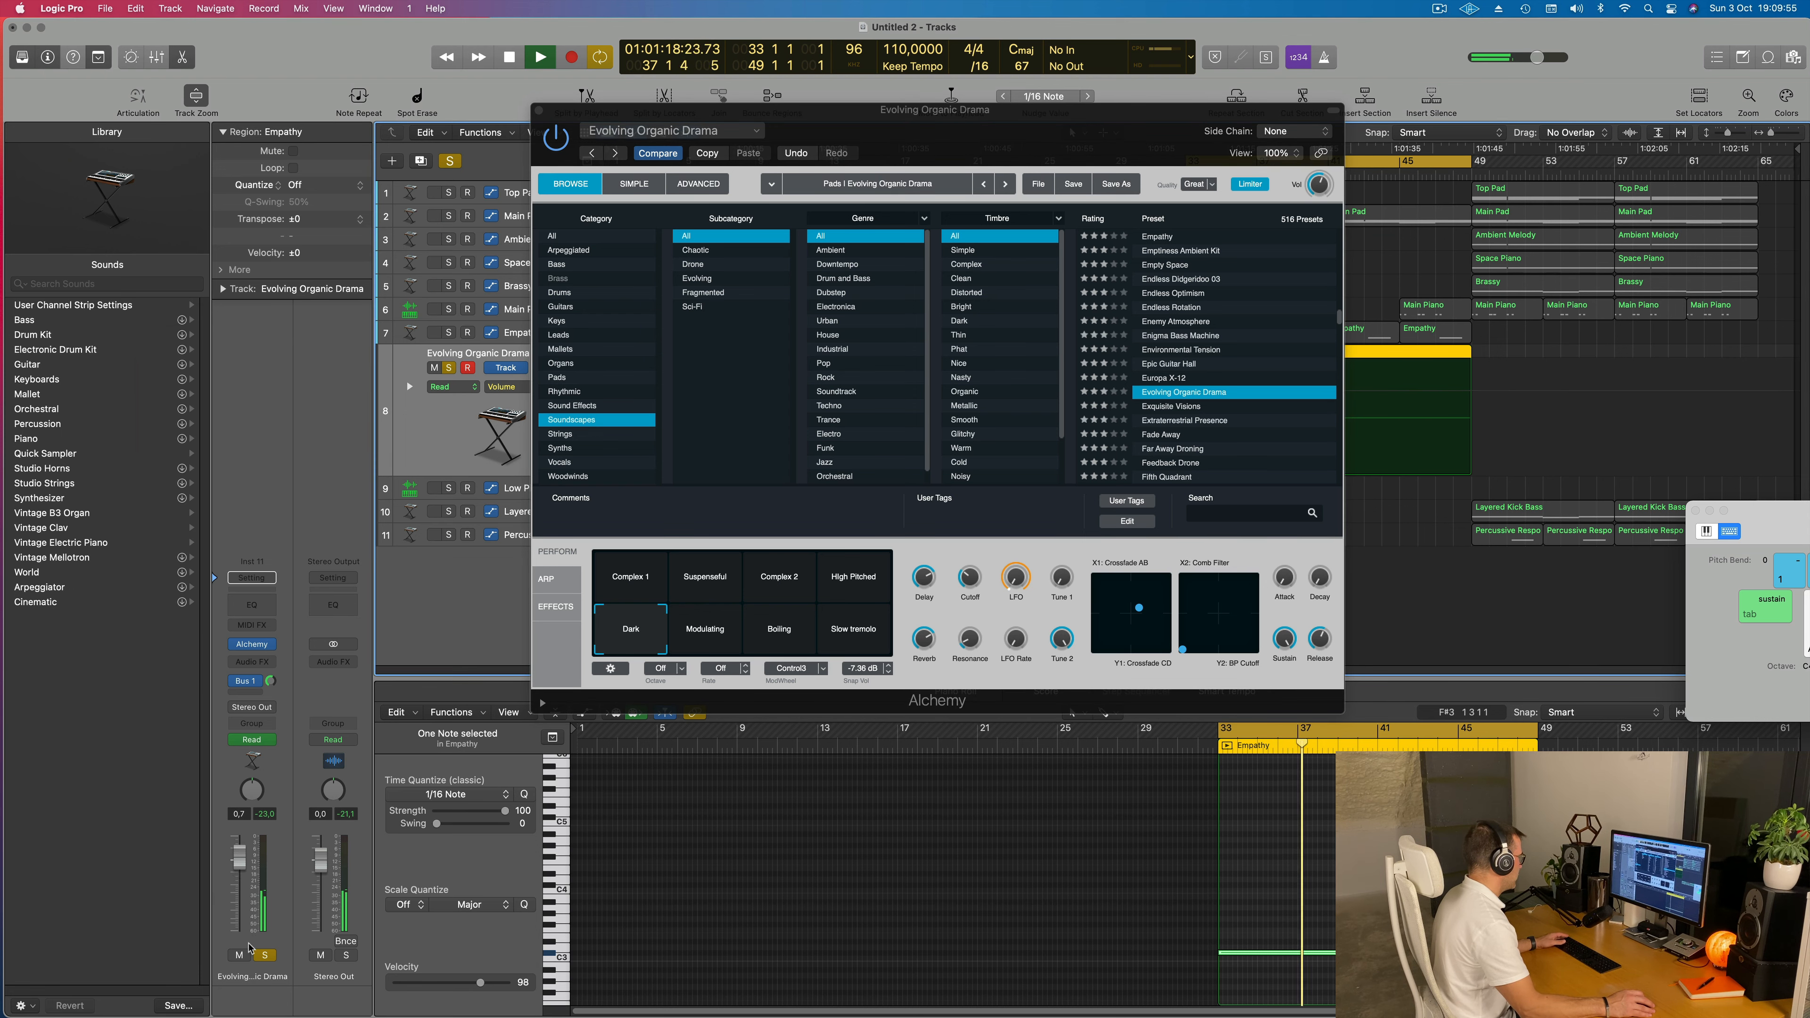
Unsolo the Evolving Organic Drama track, close its Alchemy window and replay the section in the full mix
left_click(265, 956)
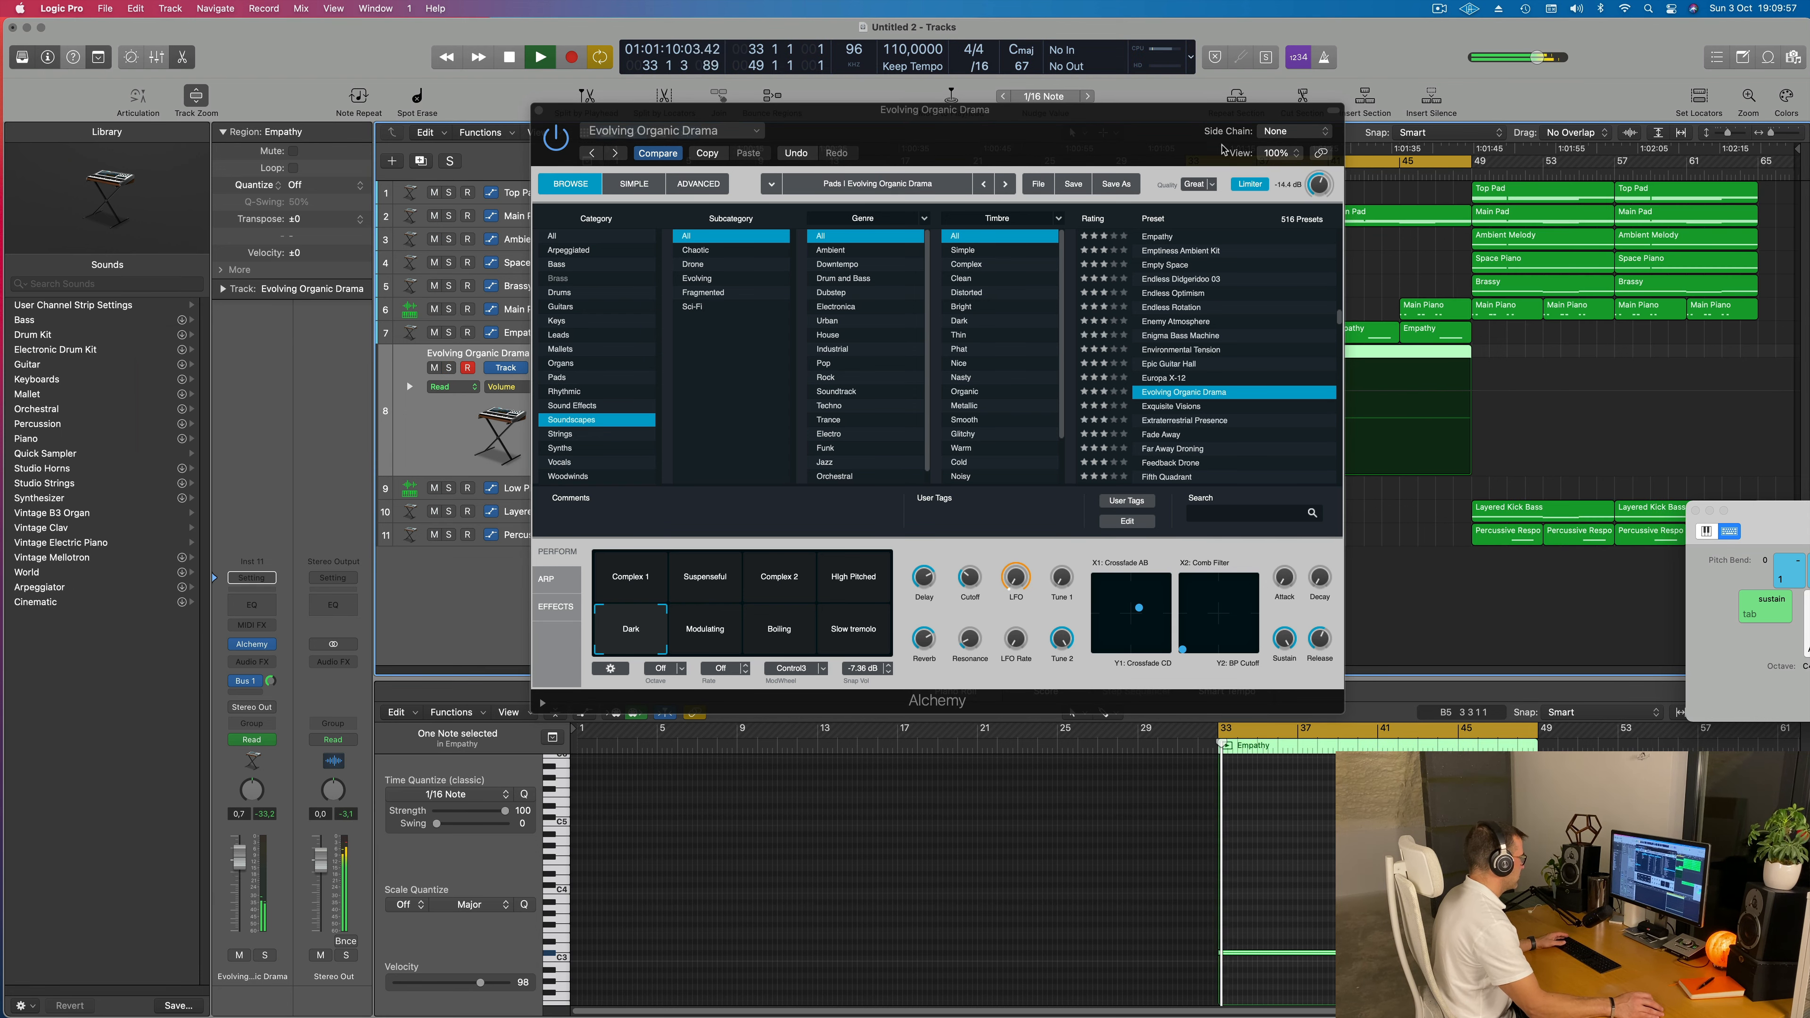
left_click_drag(1167, 128, 800, 257)
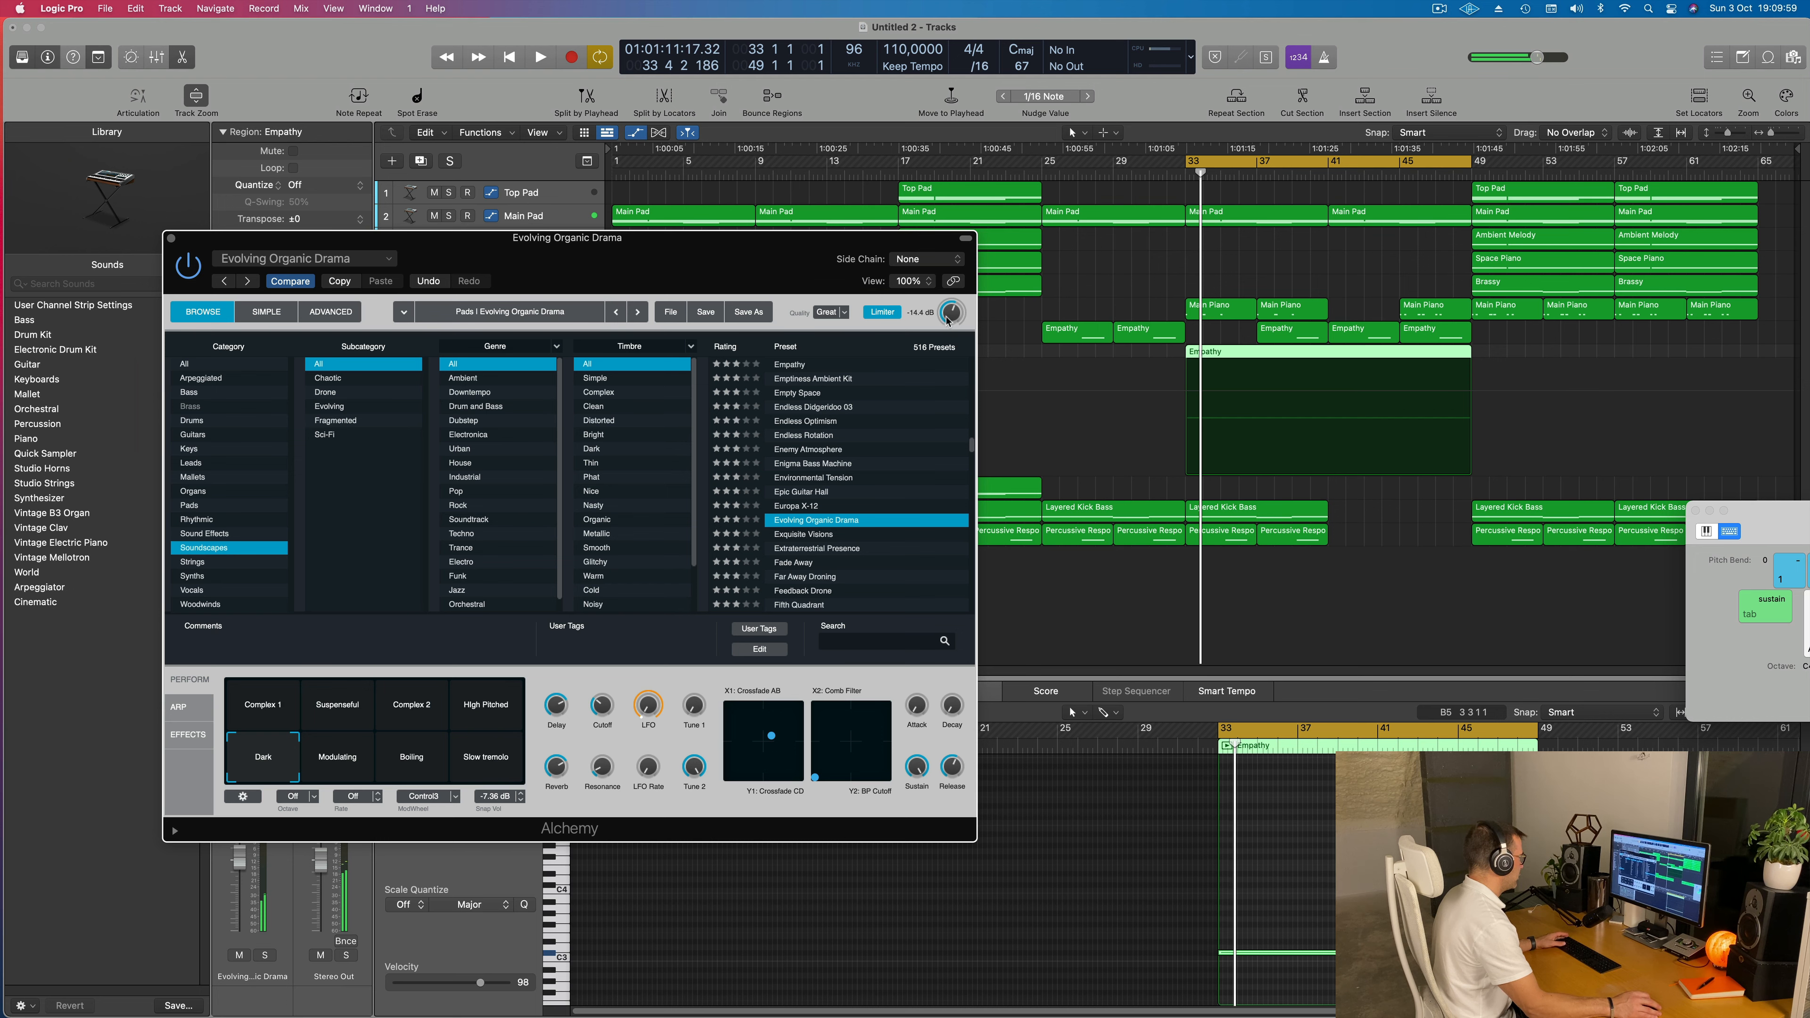
left_click_drag(723, 270, 1302, 185)
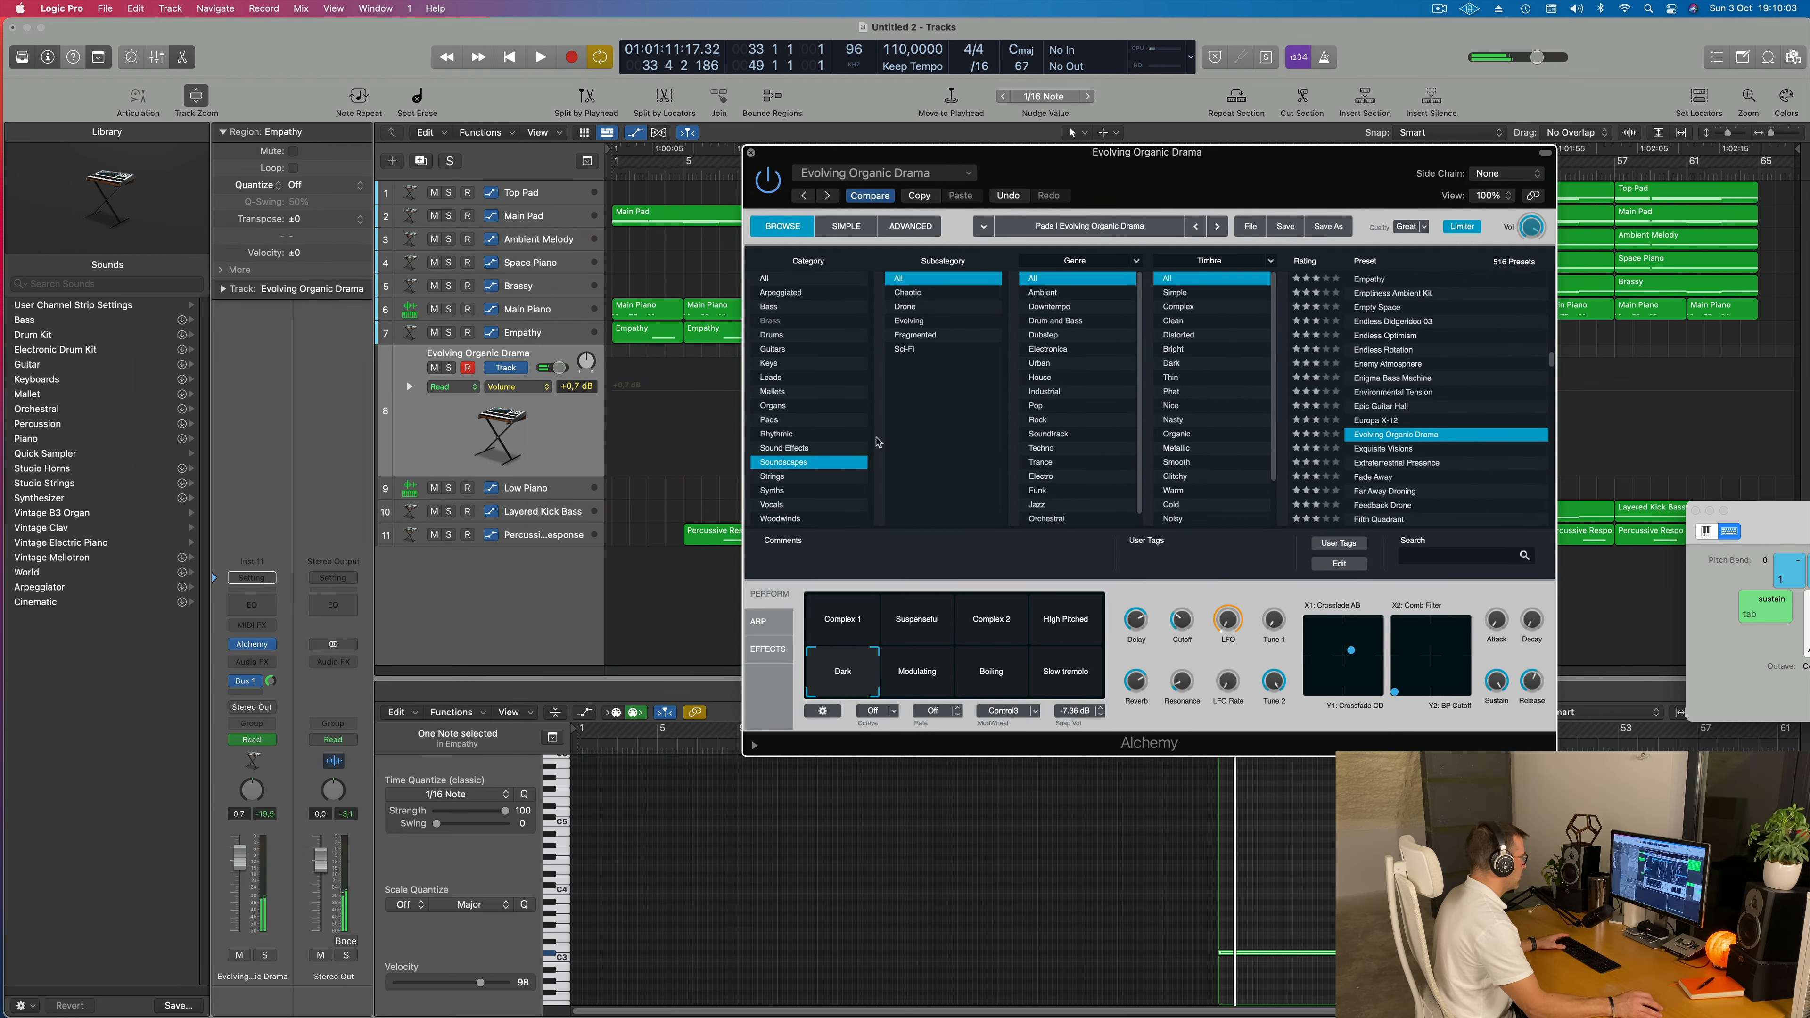
key("super+w")
key("space")
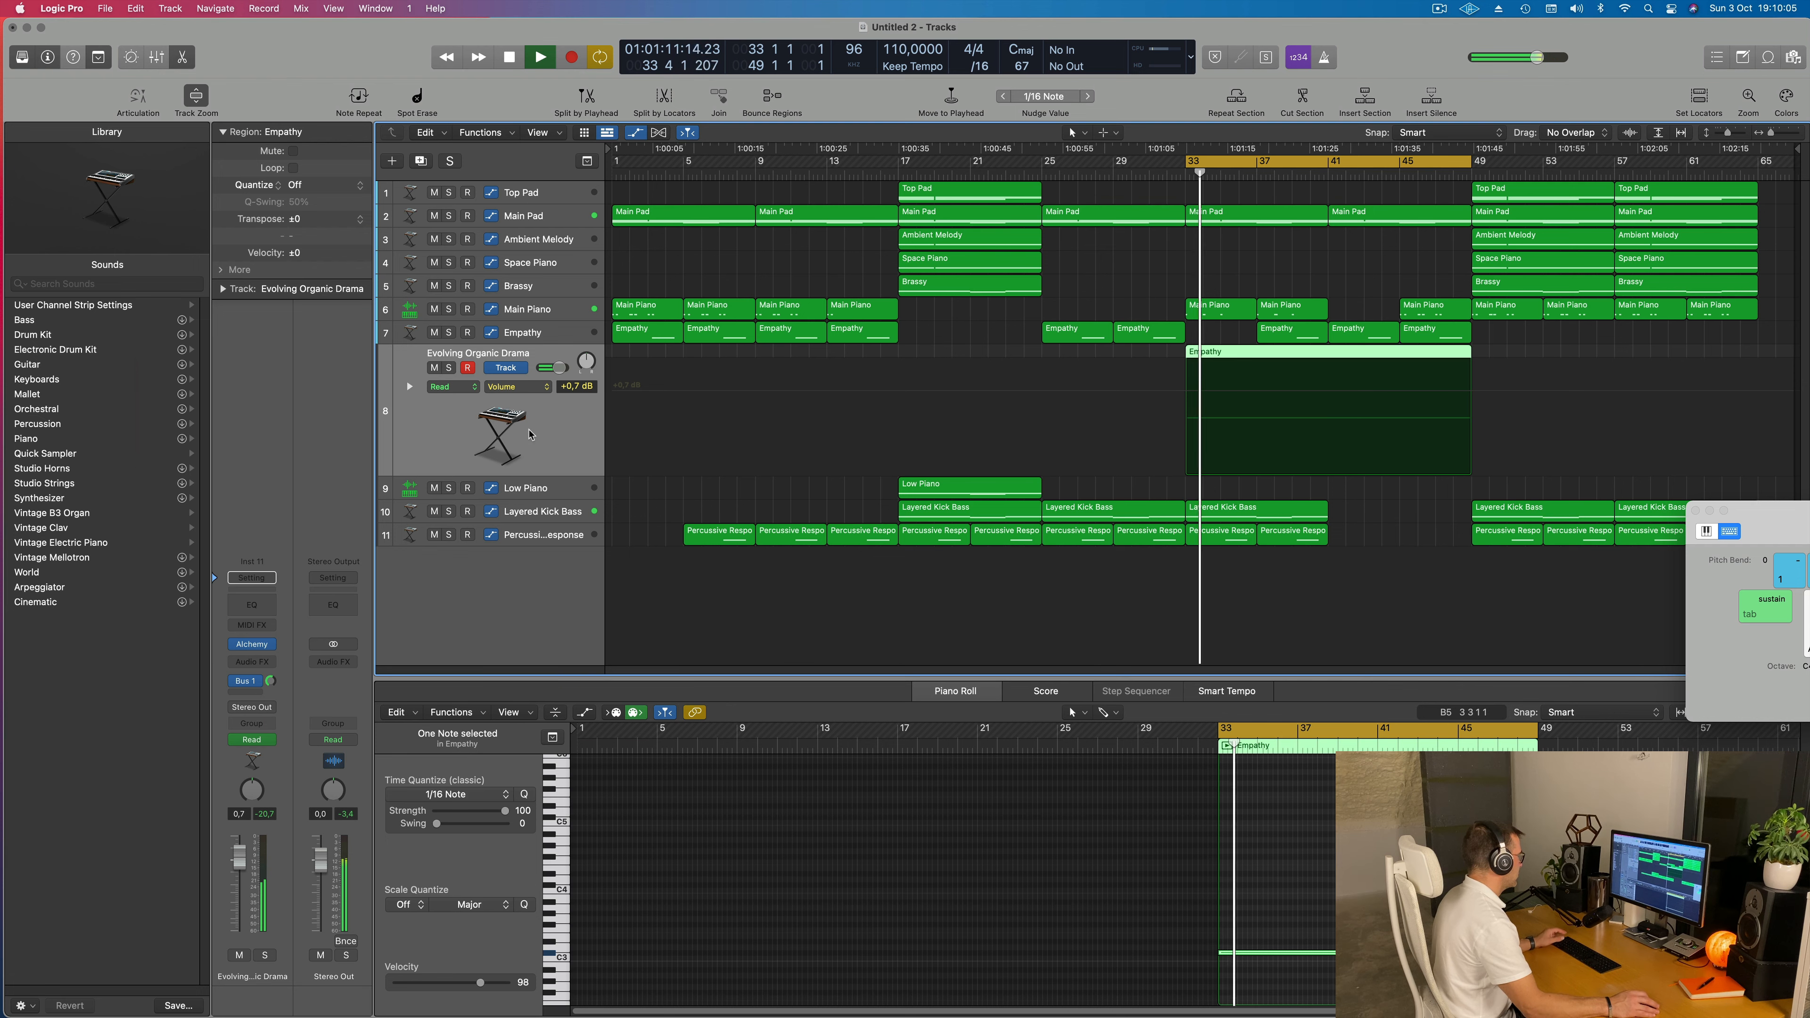
Set the Evolving Organic Drama track's volume to -0.5 dB and save the project
left_click_drag(240, 857, 239, 862)
key("super+s")
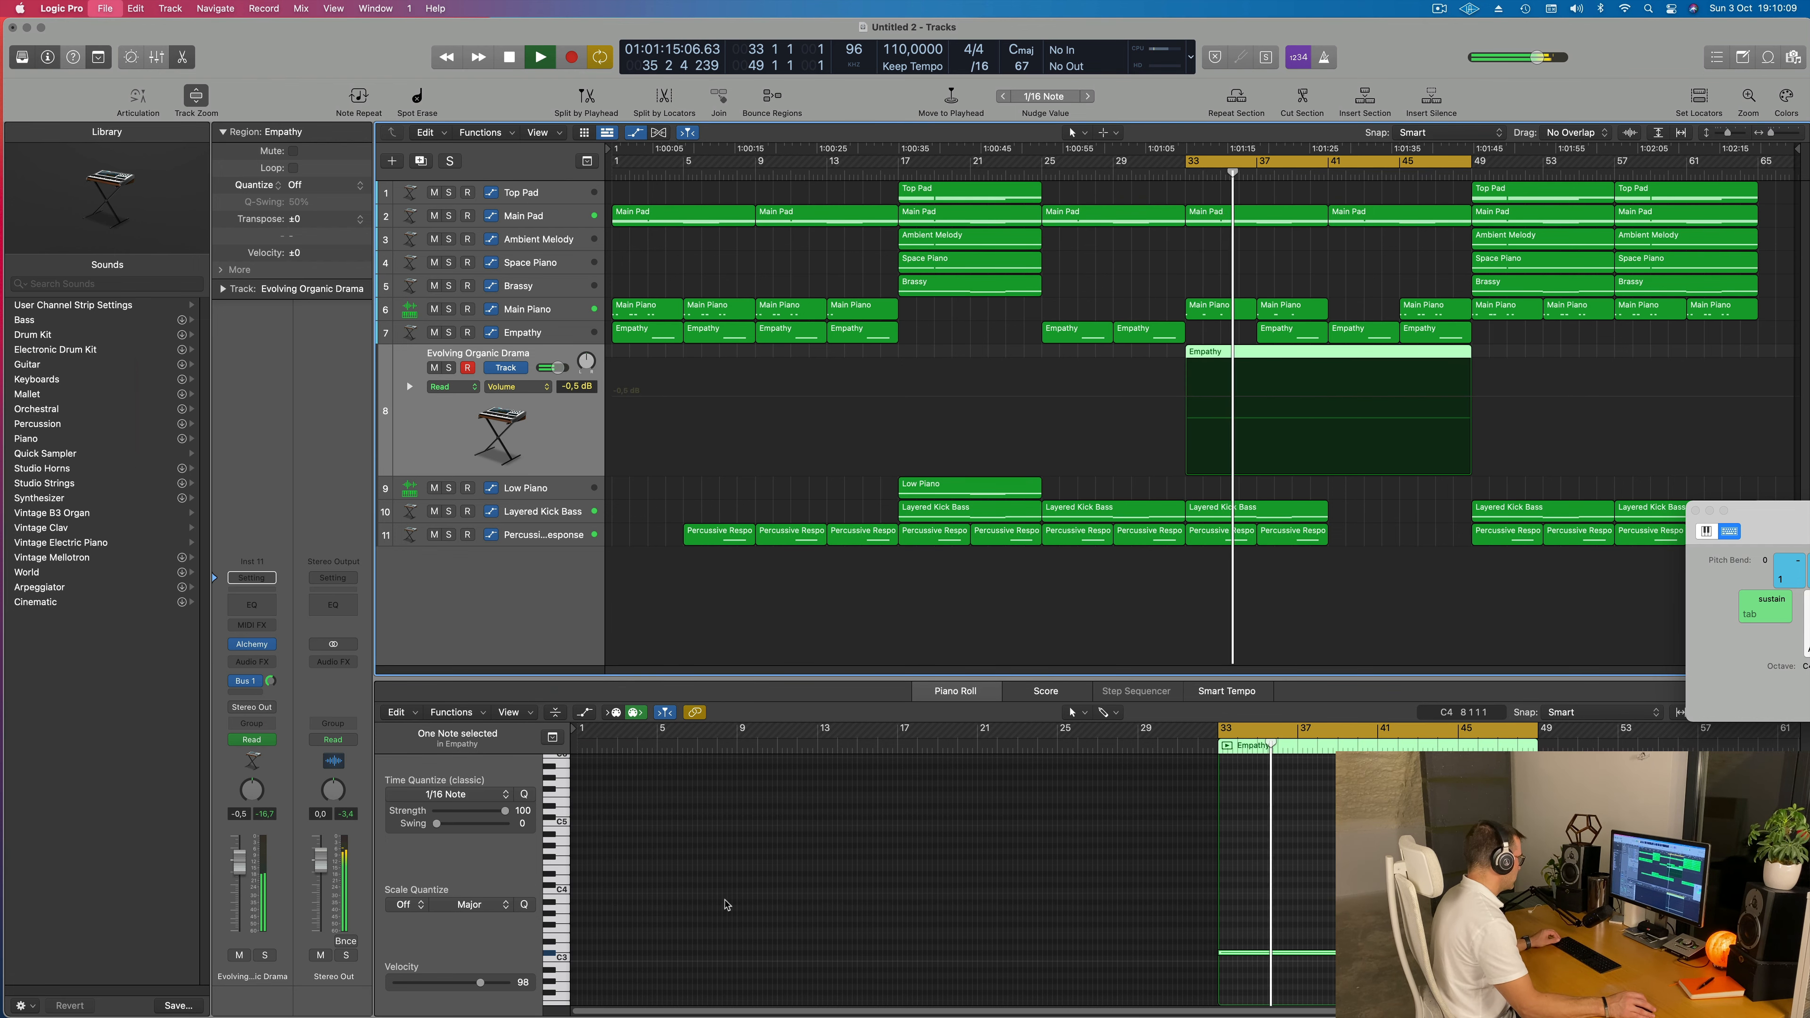
key("Escape")
Replay from bar 33, lower the Evolving Organic Drama volume to -2.2 dB and extend the cycle range to bar 65
scroll(737, 904, "left", 2)
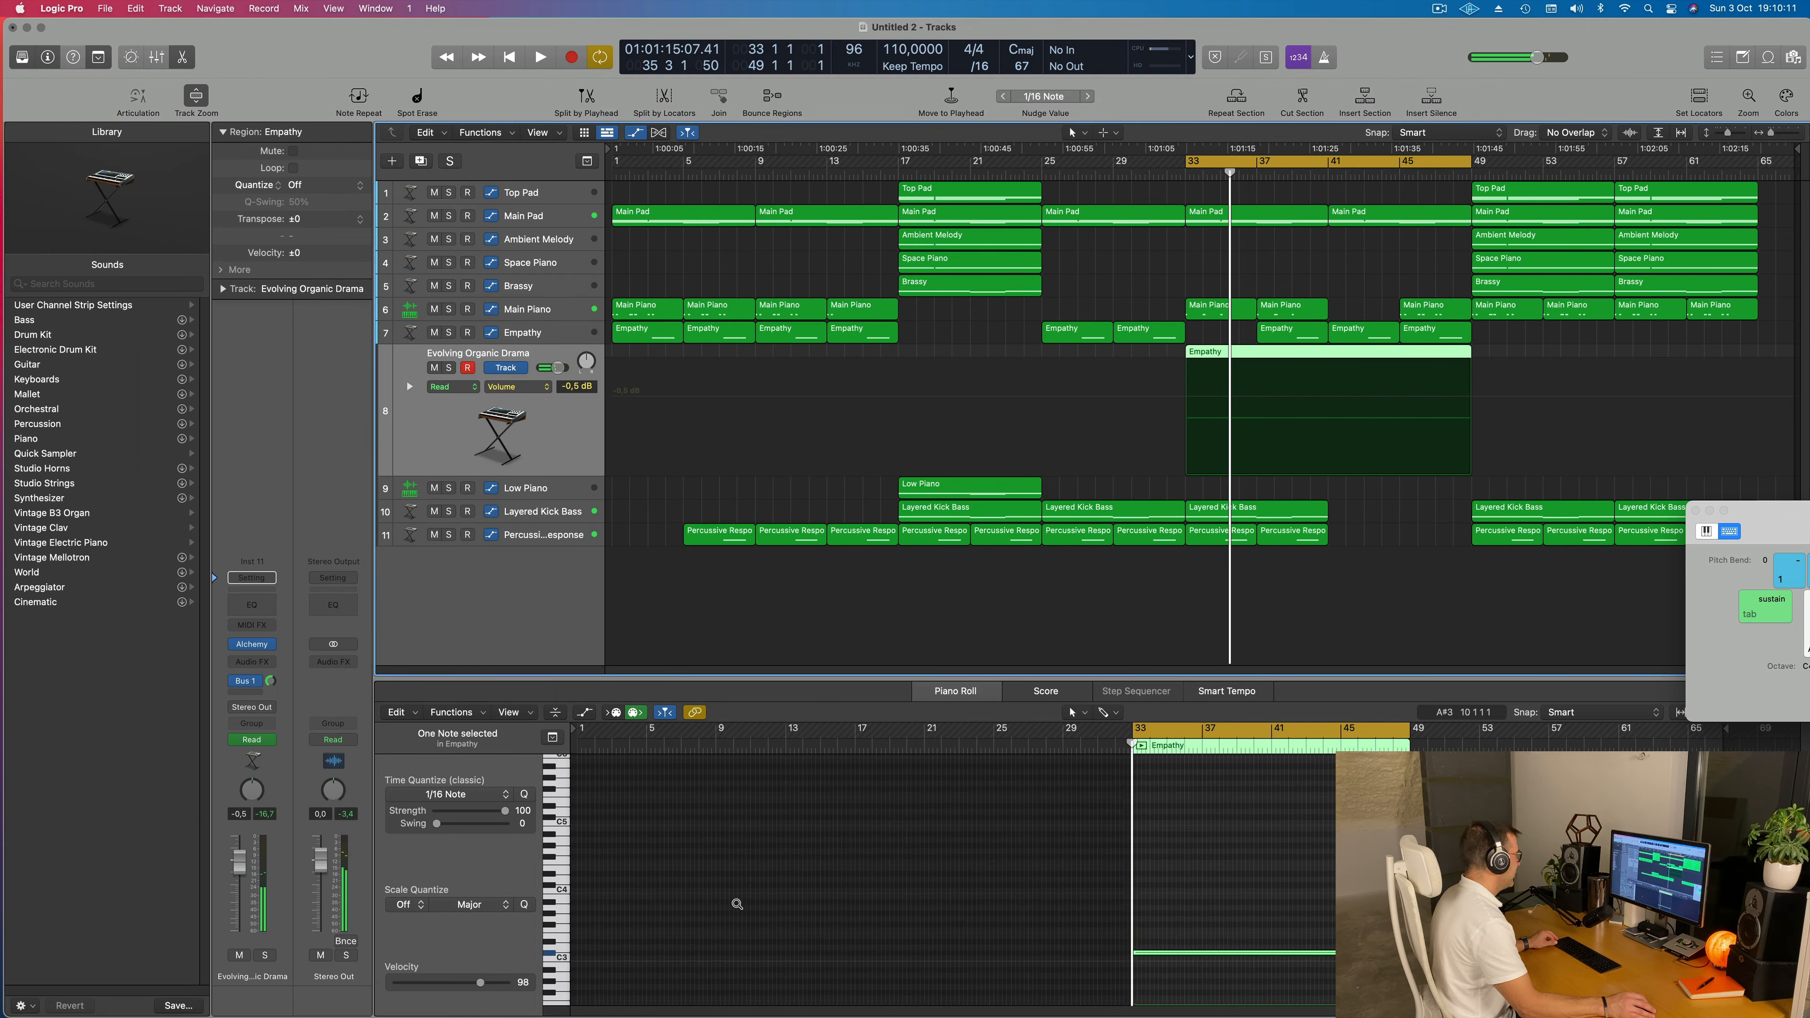
scroll(737, 904, "left", 1)
key("space")
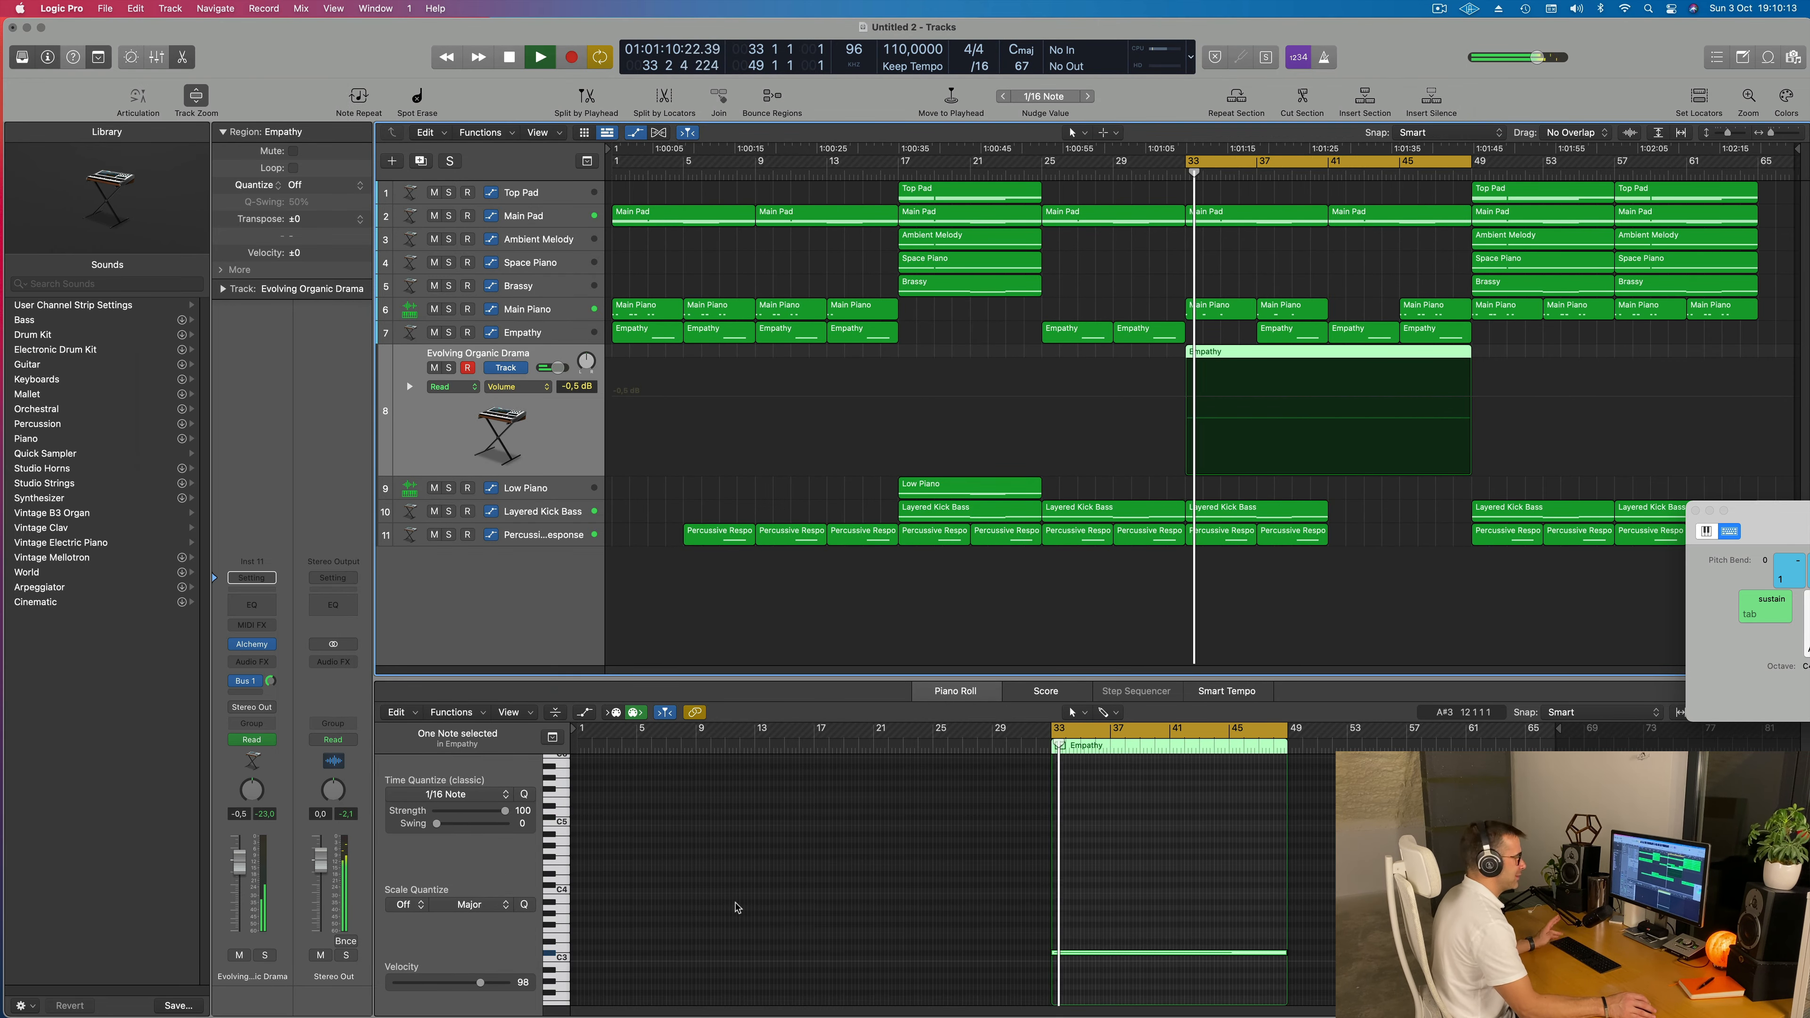
scroll(741, 909, "left", 1)
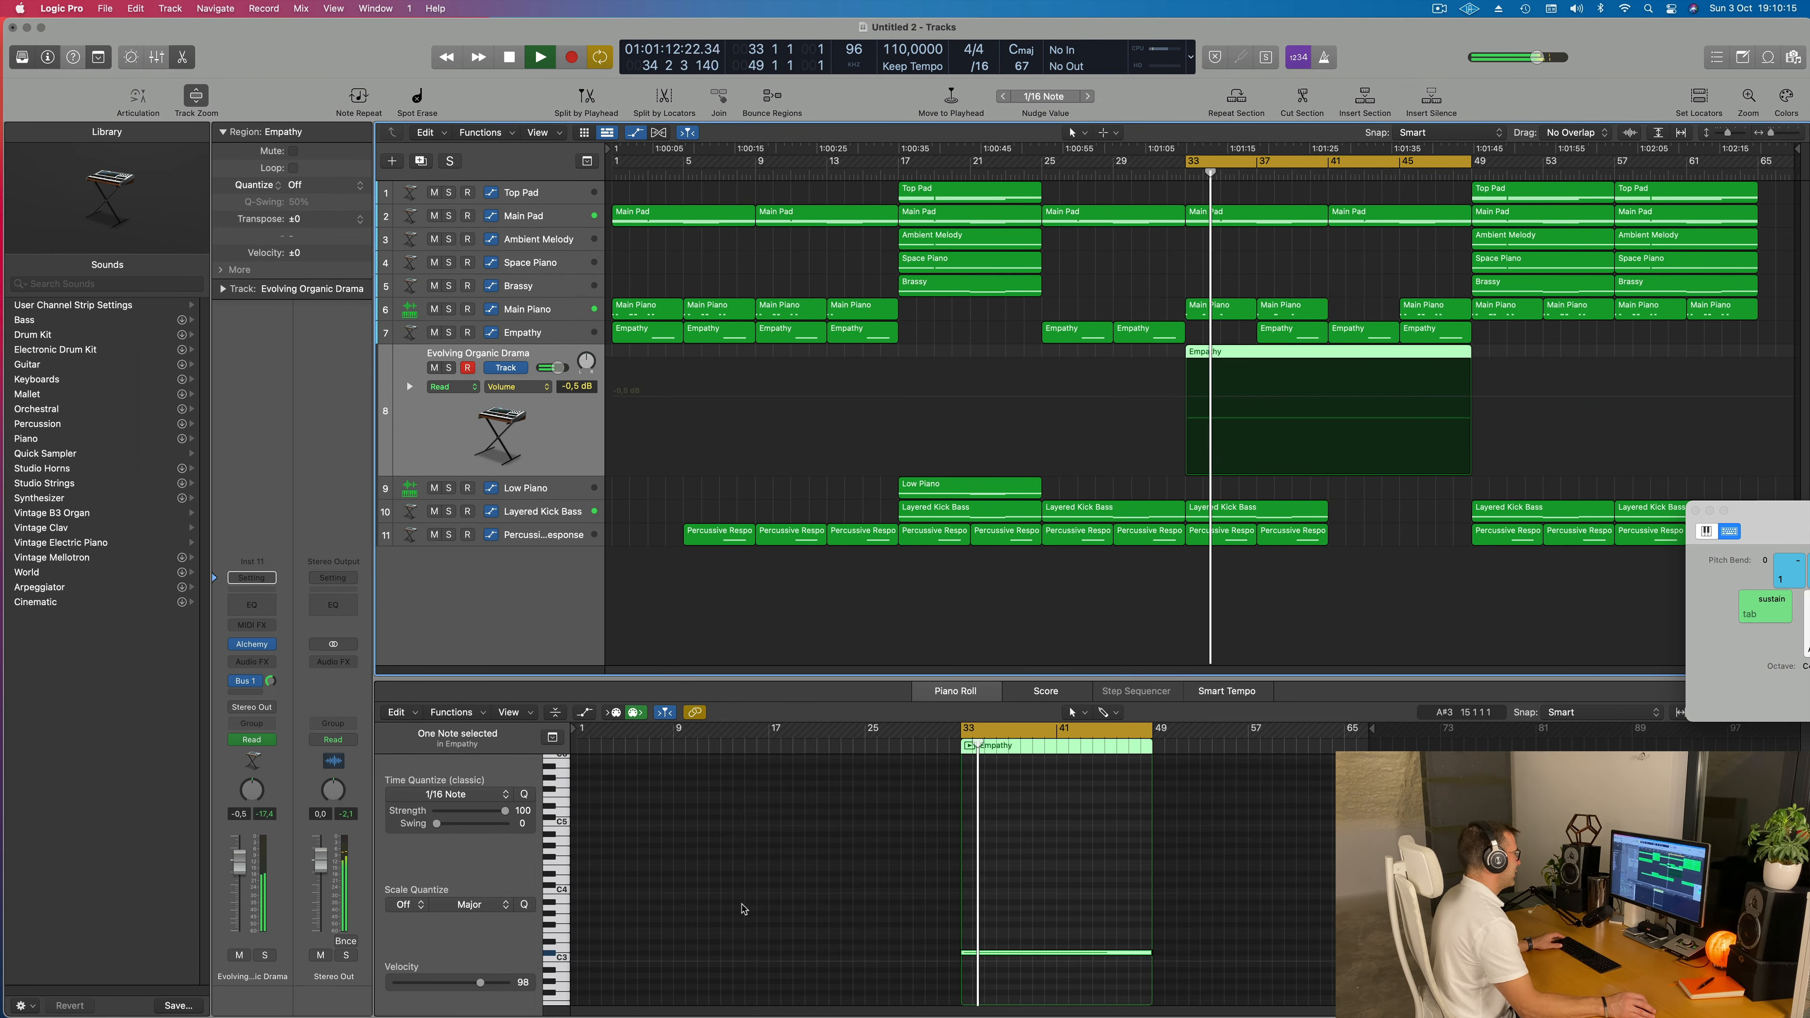
left_click(741, 907)
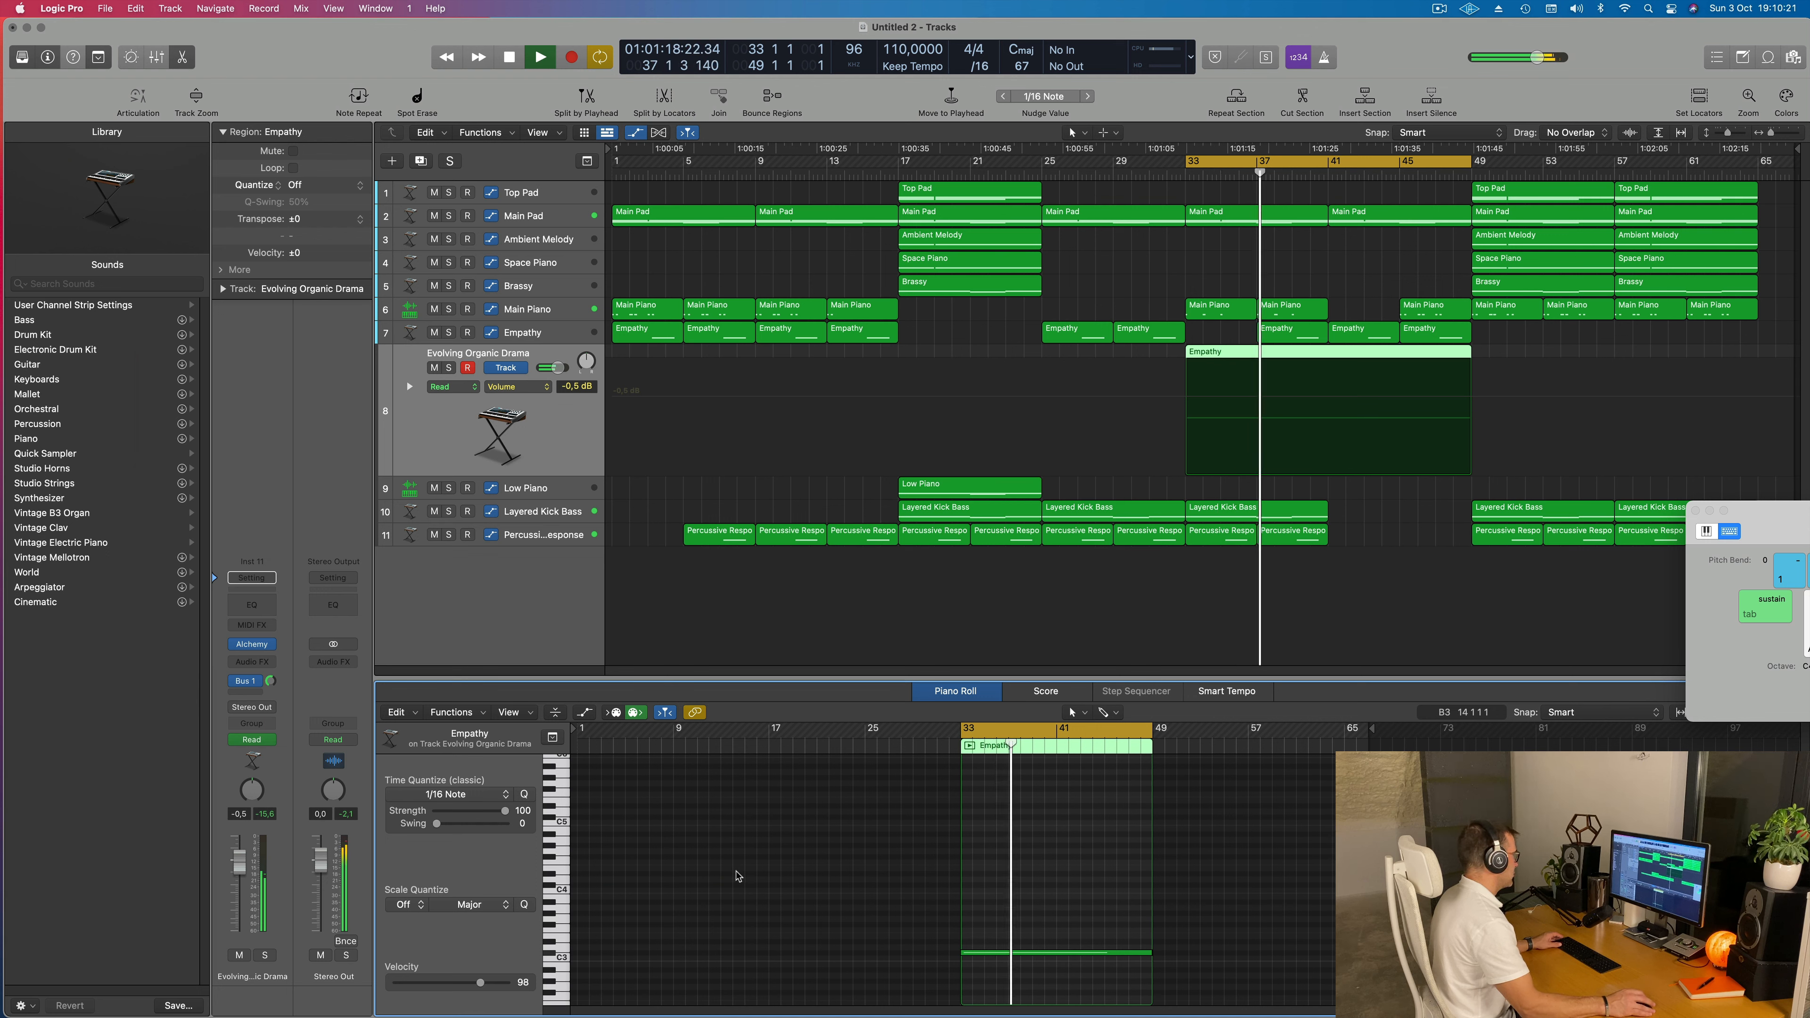
left_click(451, 412)
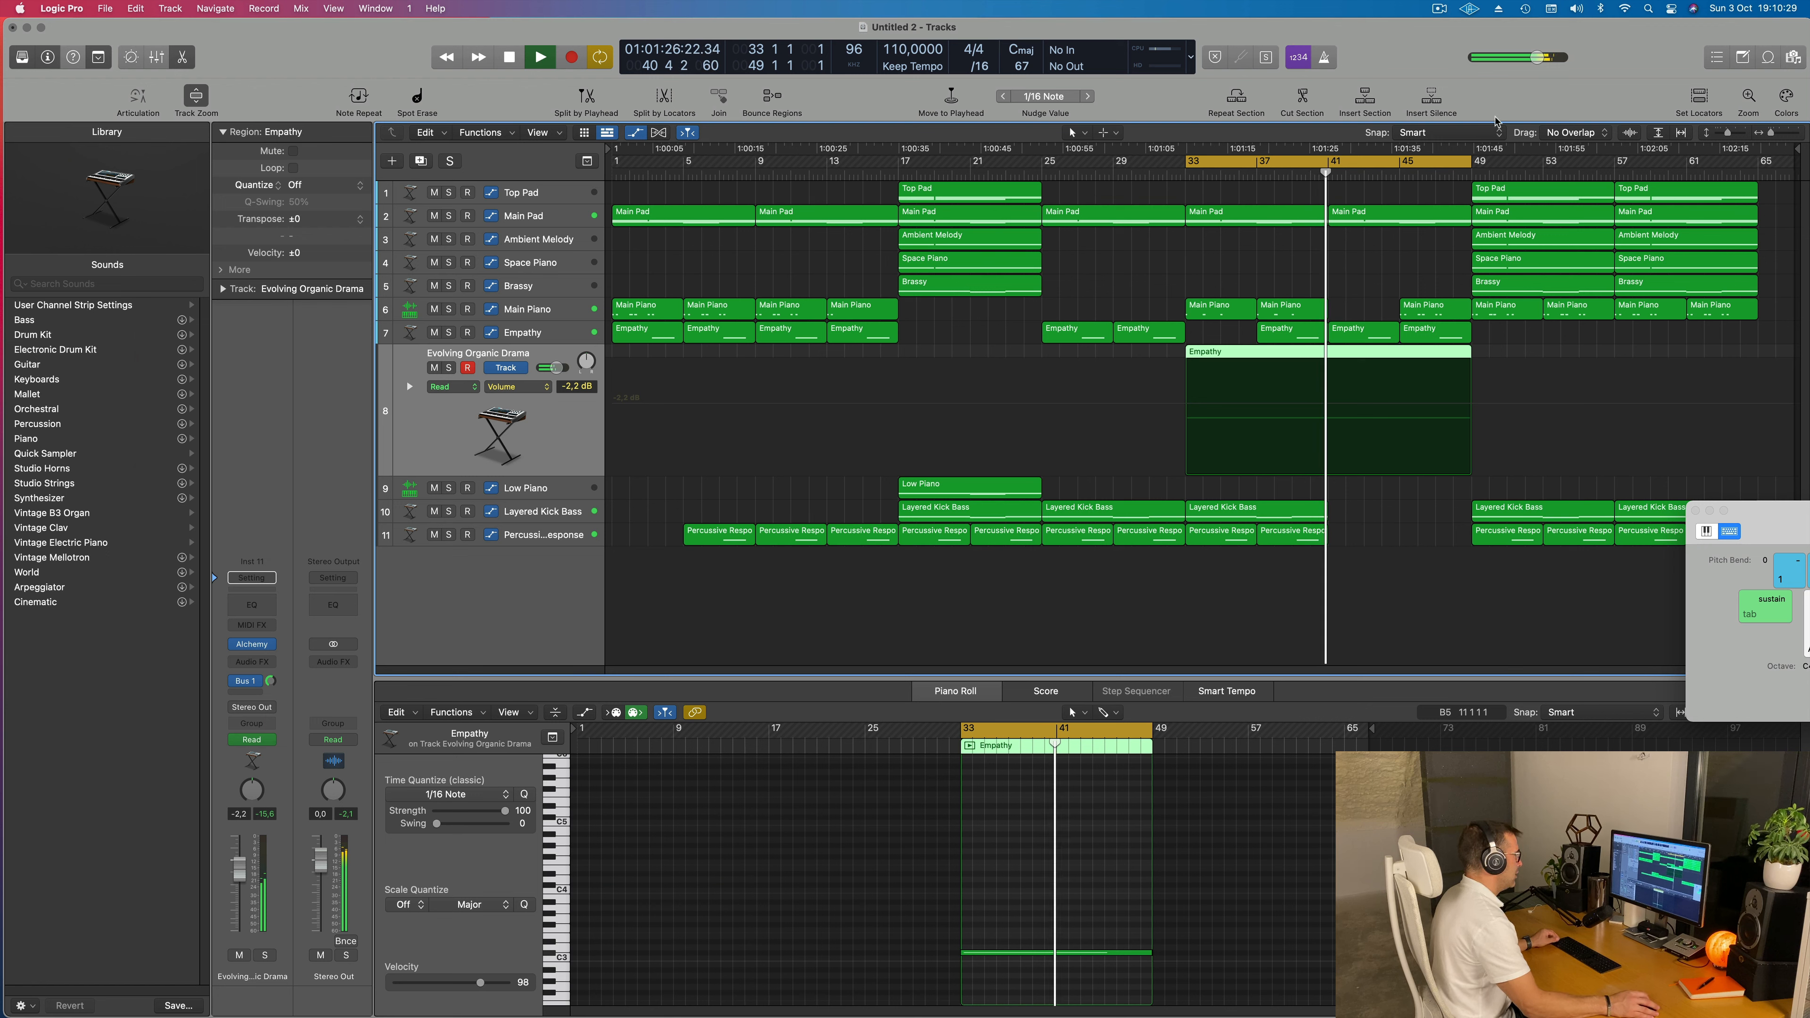
left_click_drag(1470, 162, 1753, 182)
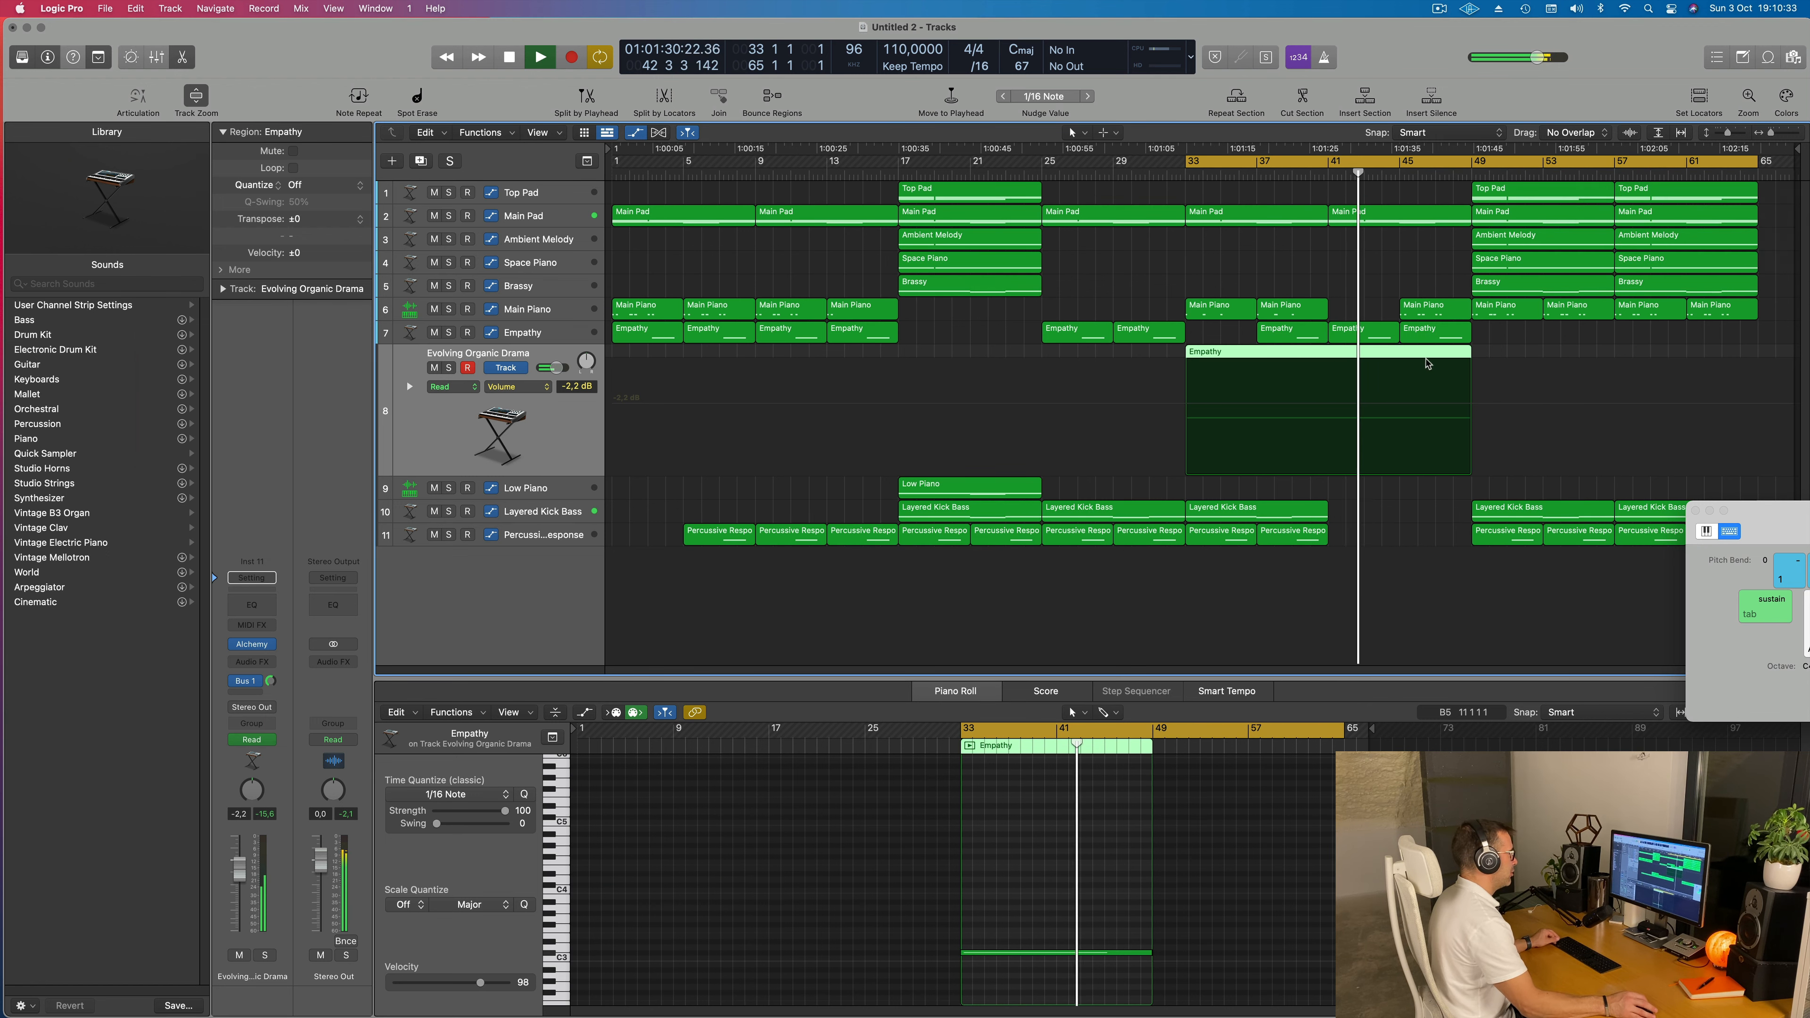